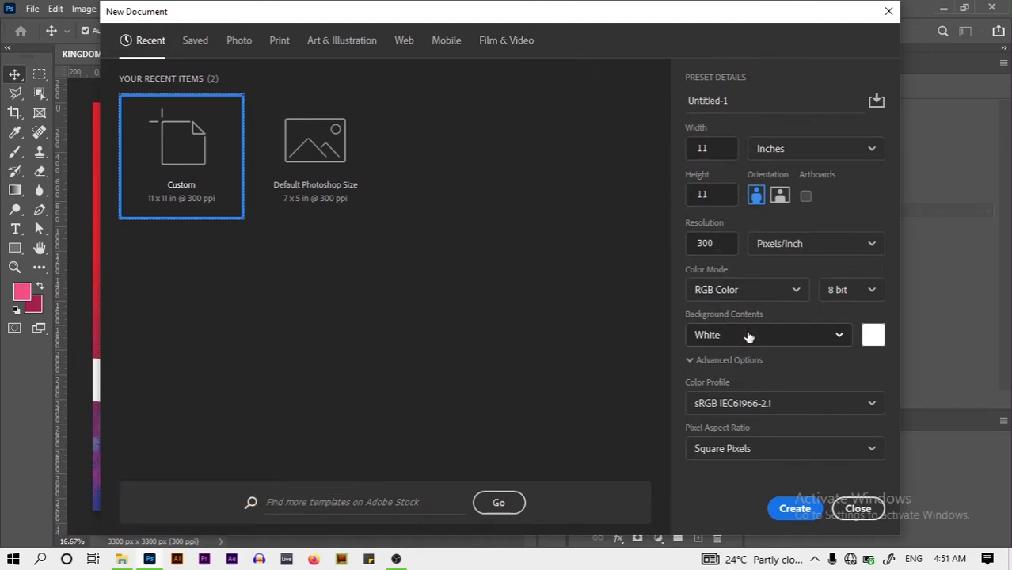
Create the 11 x 11 in, 300 ppi document and unlock its Background into Layer 0
left_click(793, 510)
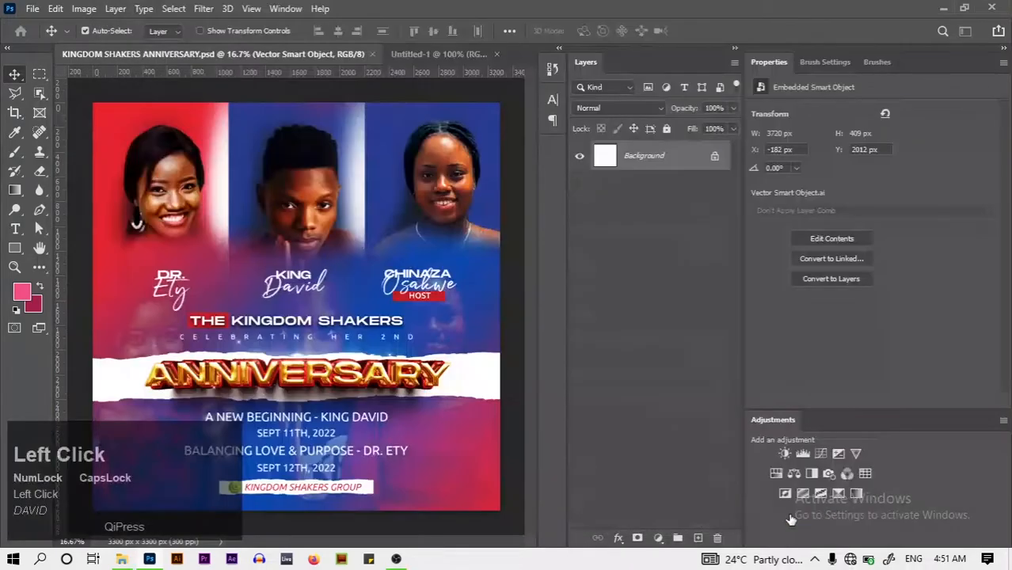
left_click(714, 156)
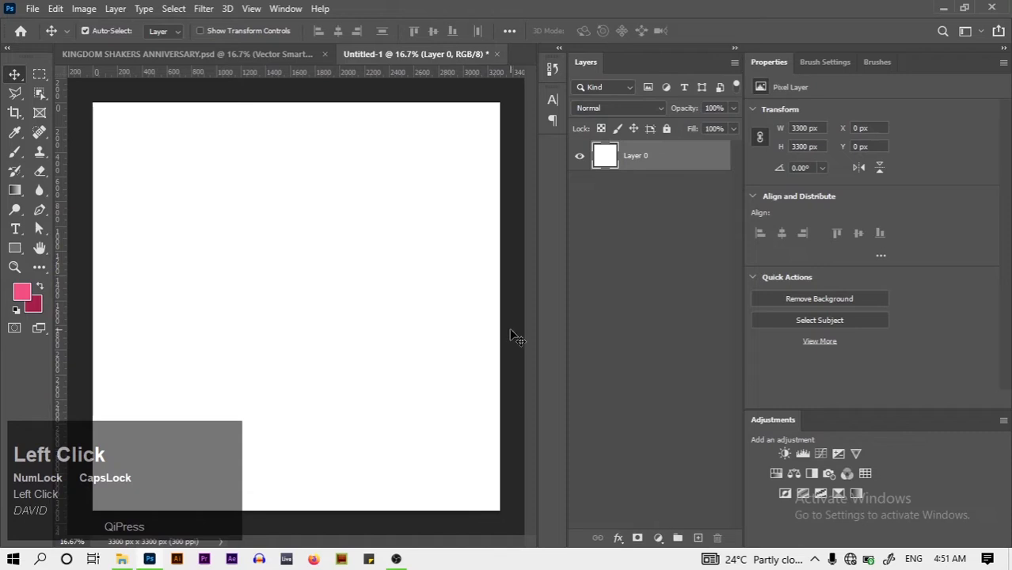
Fit the canvas in the window and set the background colour to blue 0f5eab
key("ctrl")
key("ctrl+0")
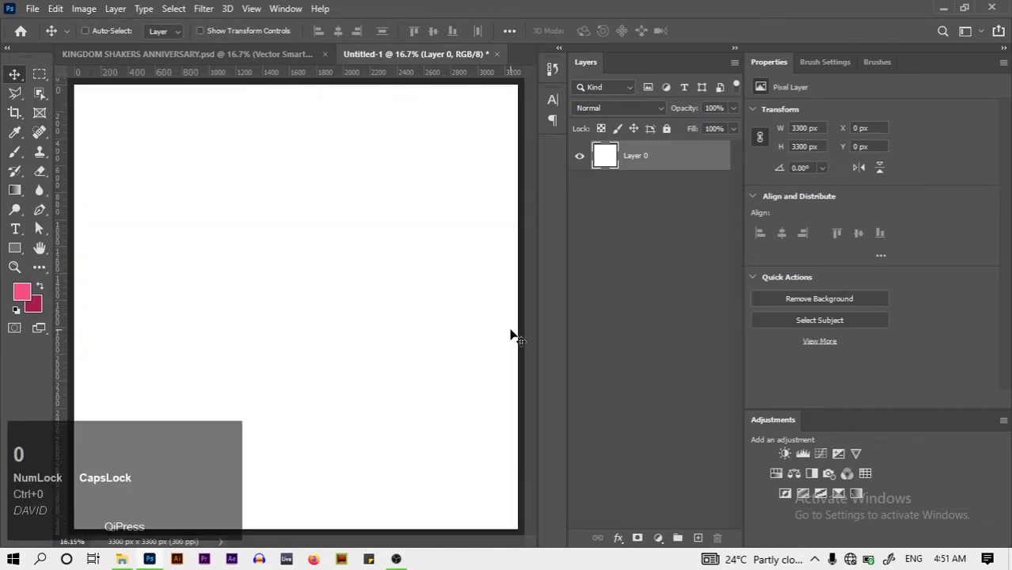
key("ctrl+minus")
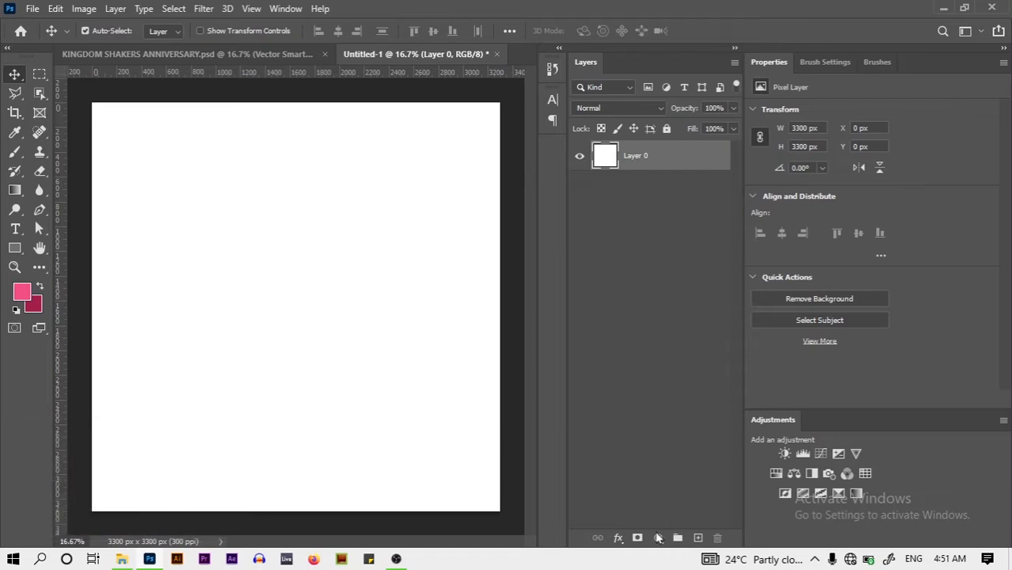
left_click(35, 304)
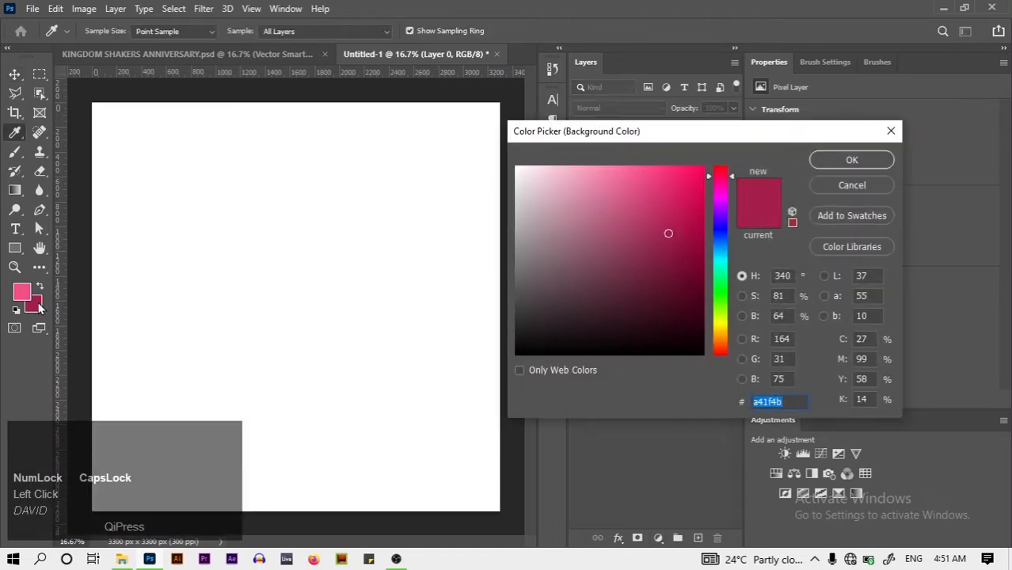
type("0F")
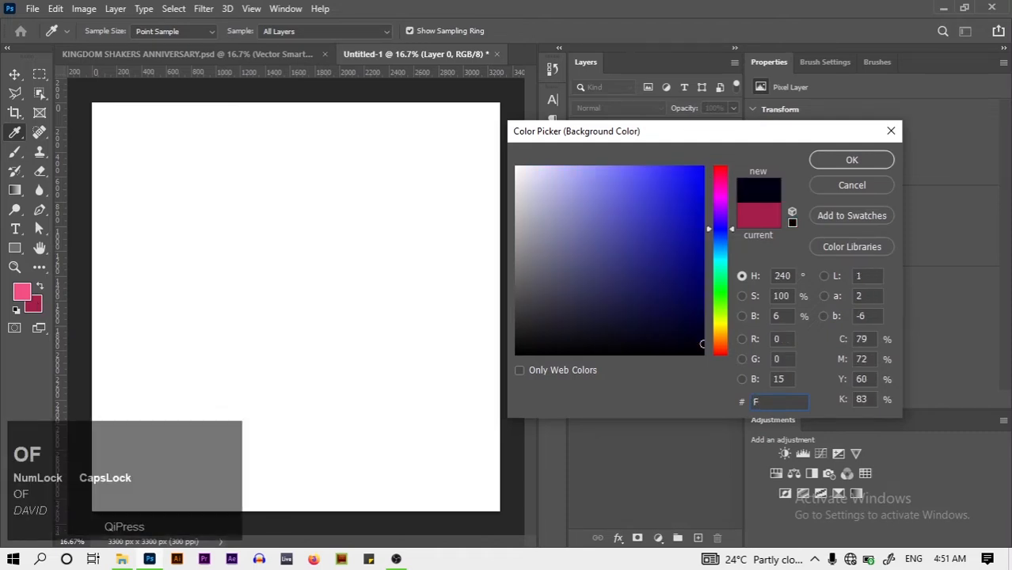
type("EA")
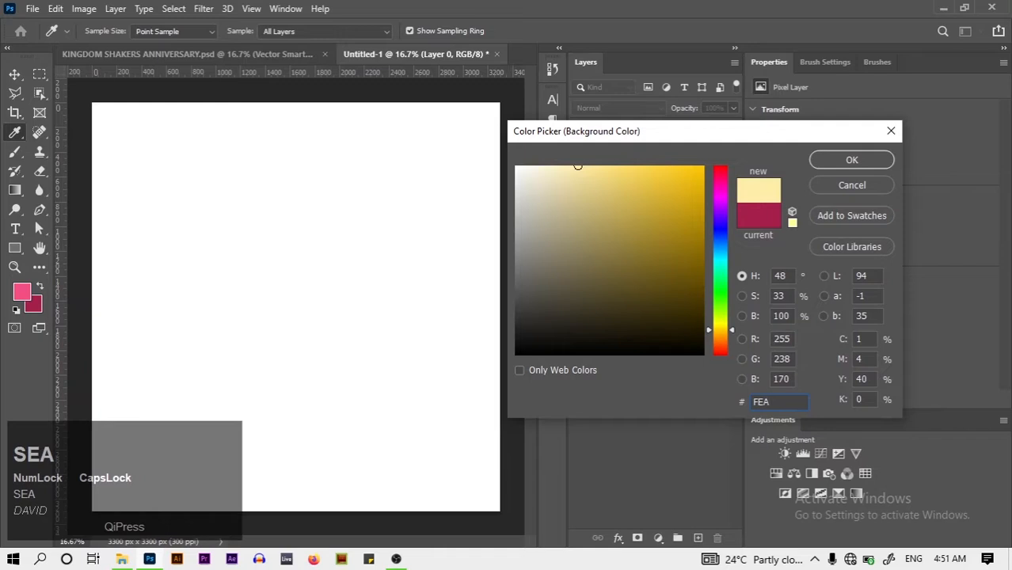
type("B")
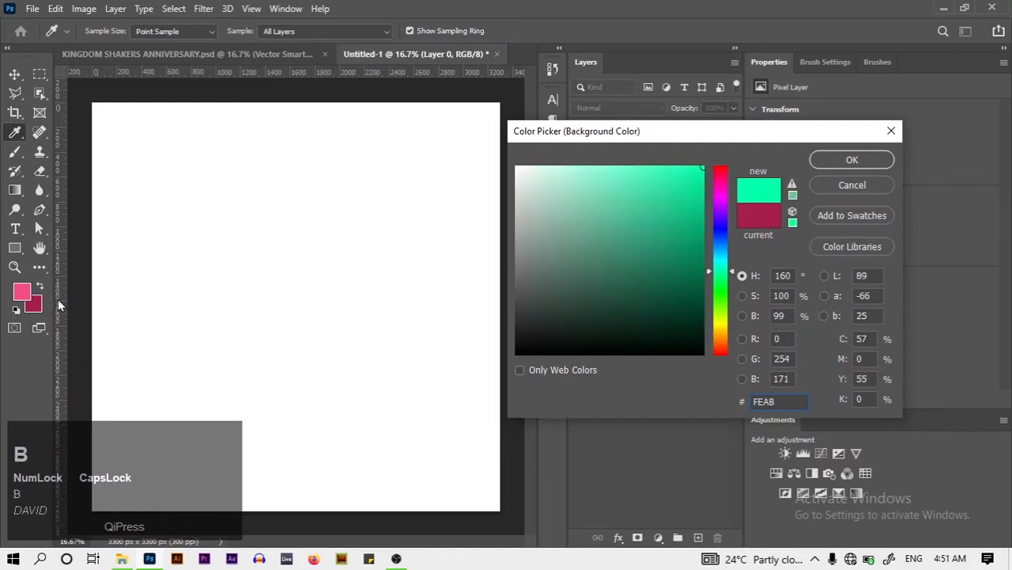
key("ctrl+a")
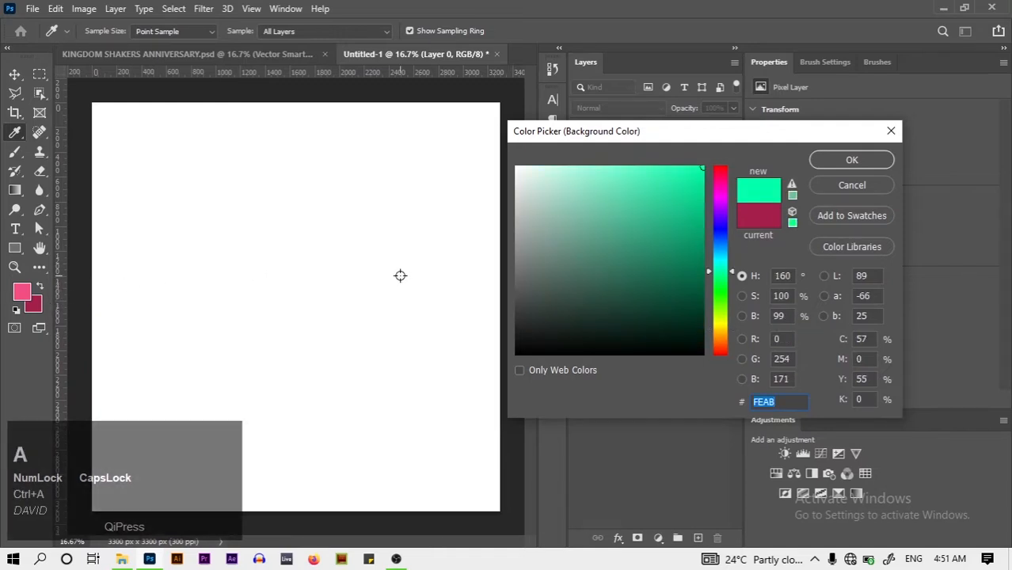
key("equal")
key("Caps_Lock")
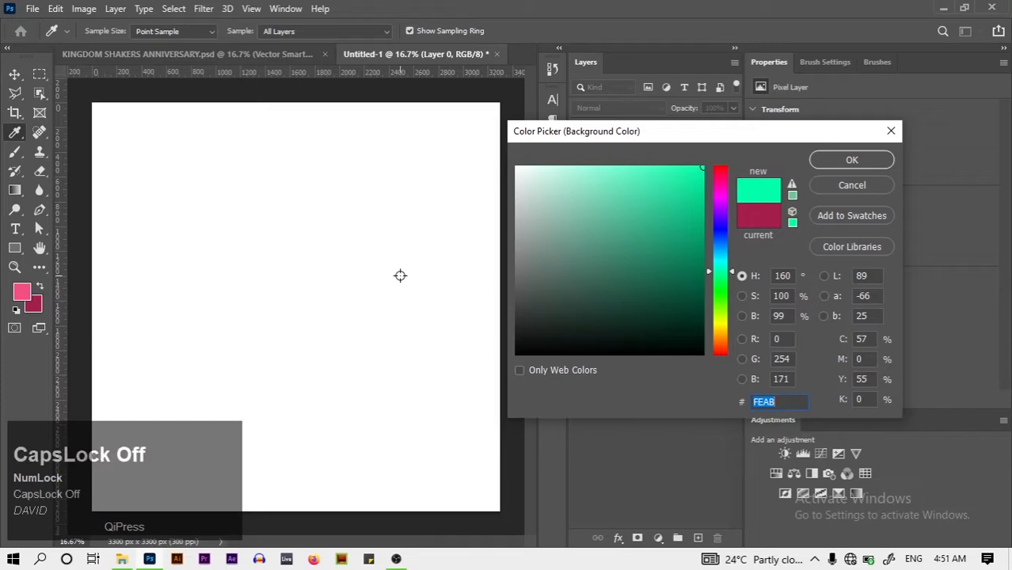
type("0f")
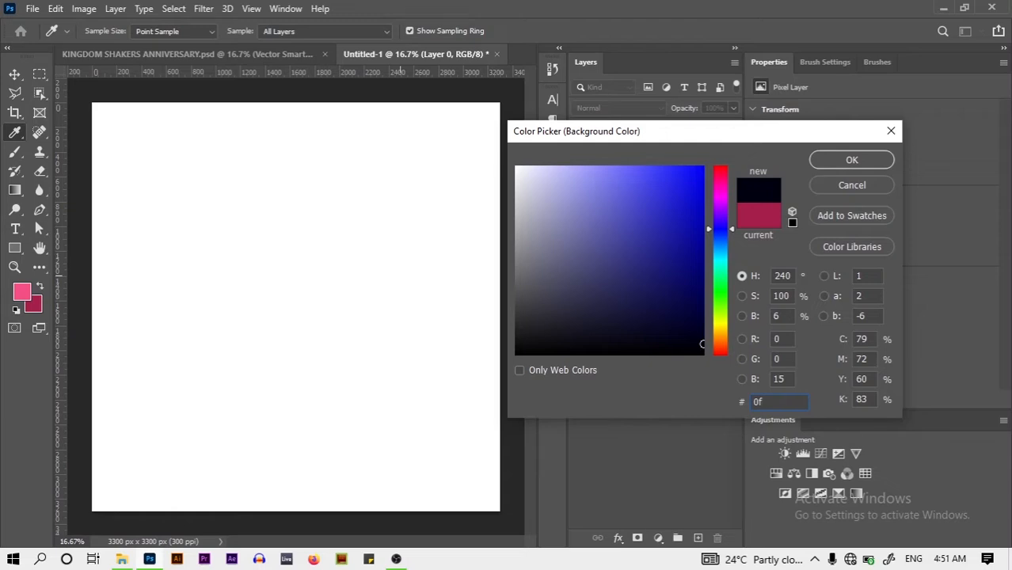
type("5ea")
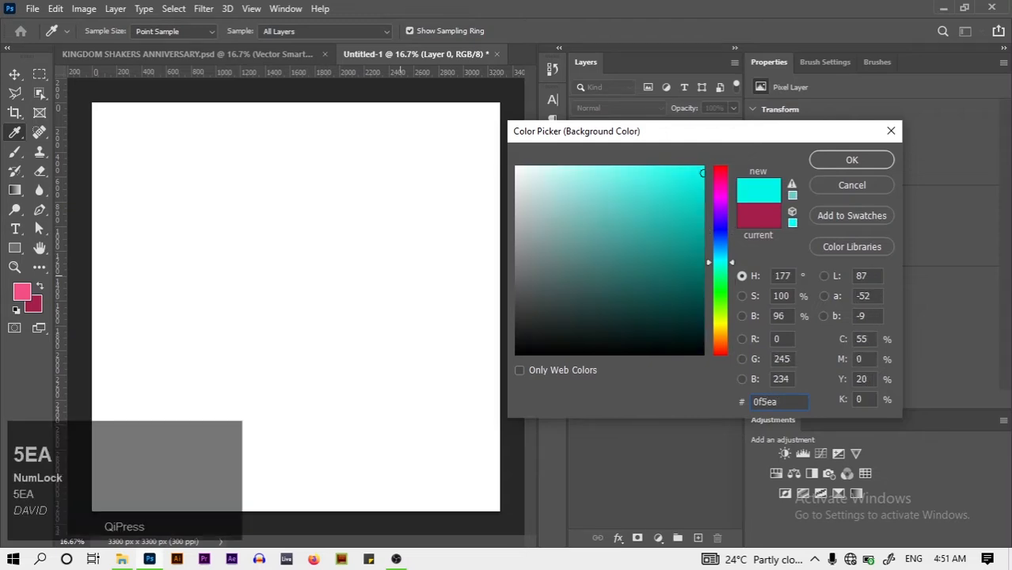
type("b")
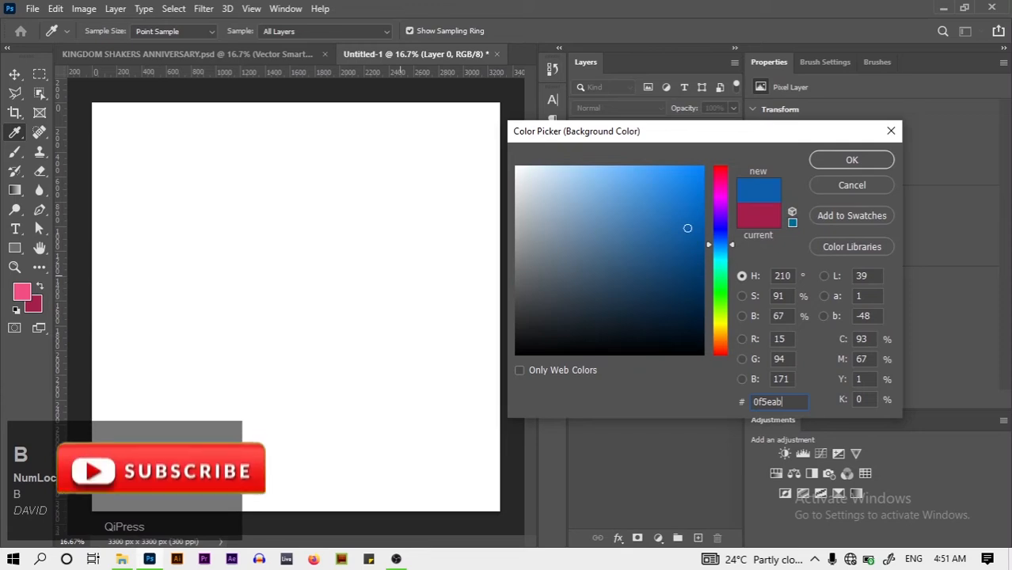
left_click(848, 159)
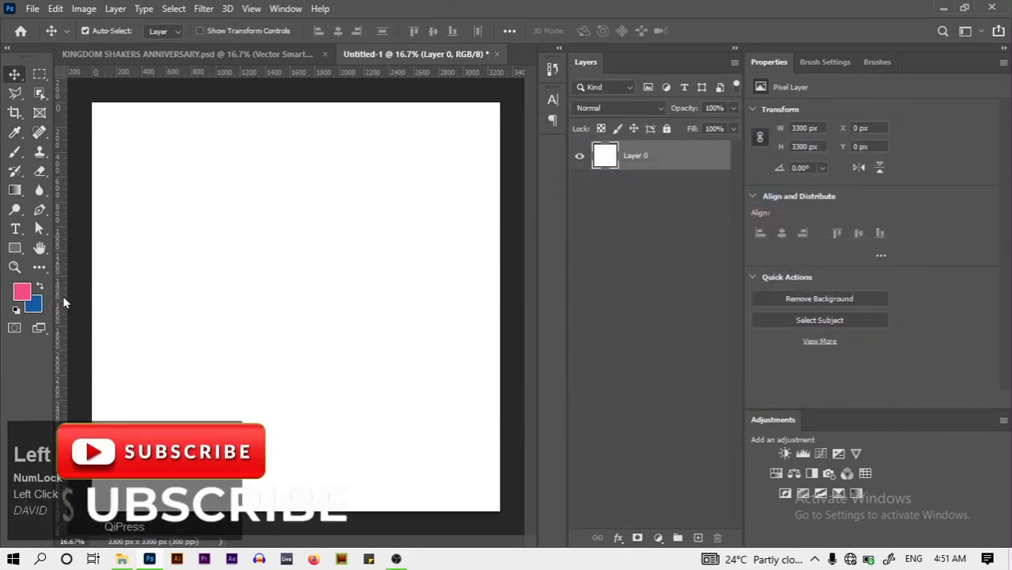
Set the foreground colour to red e13d4a
left_click(22, 291)
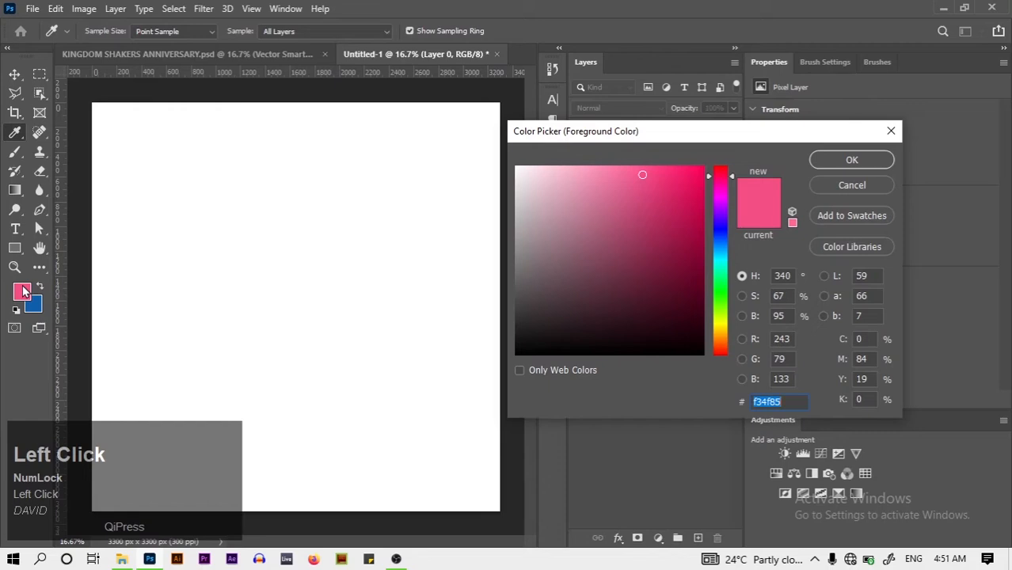
type("e13")
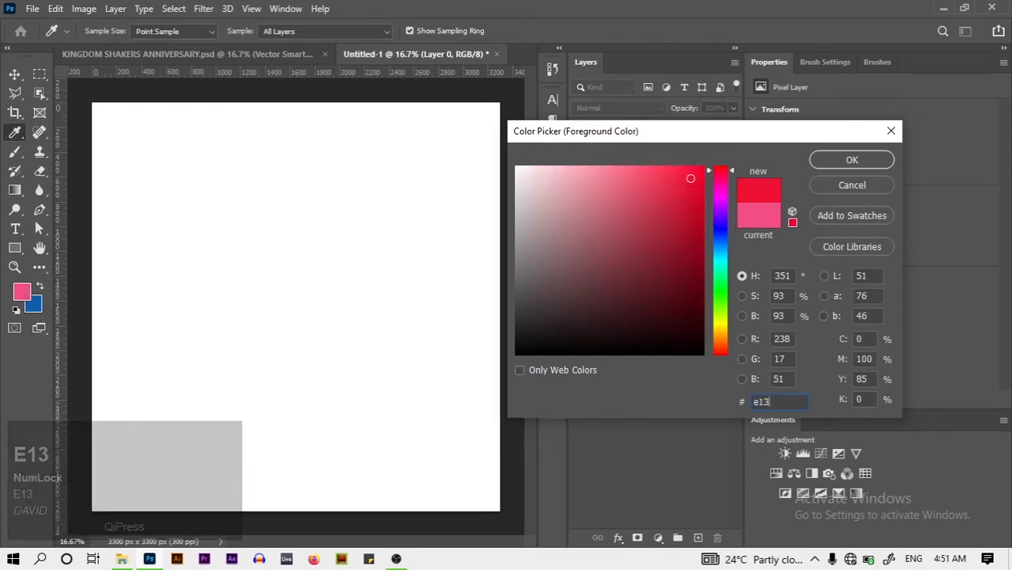
type("d4")
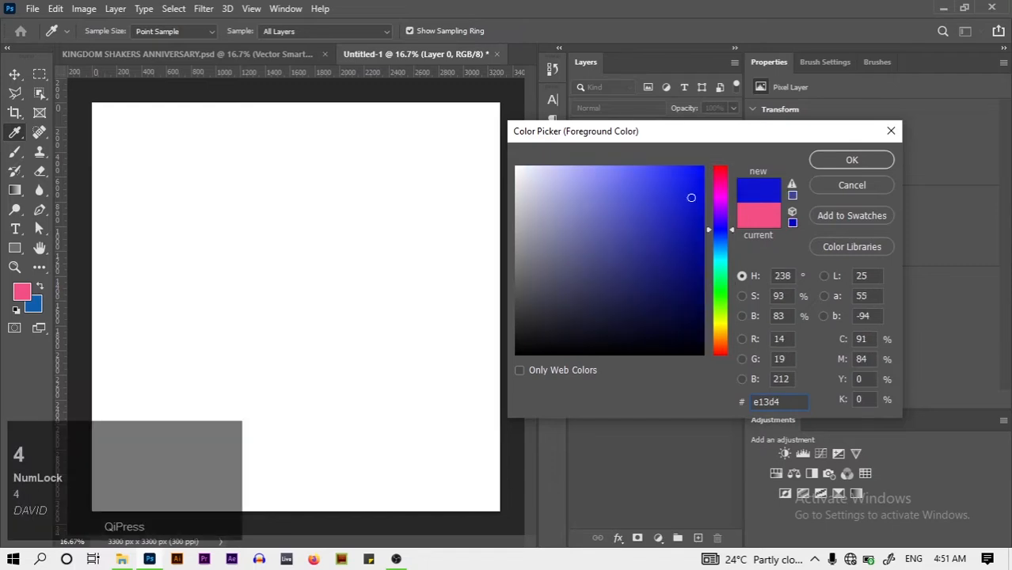
type("a")
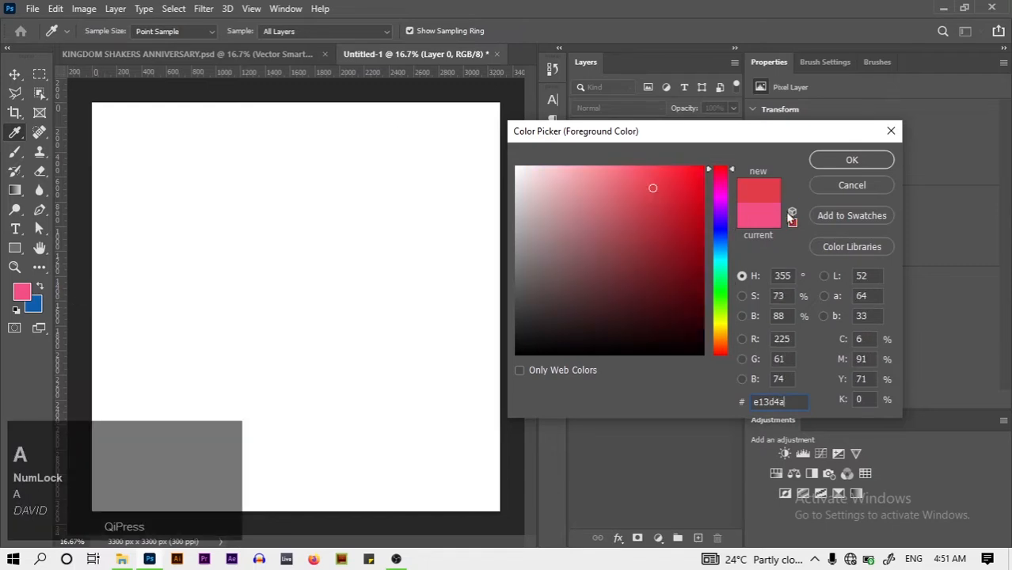
left_click(853, 163)
Glance at the anniversary poster, then add a new empty Layer 1 above Layer 0
key("v")
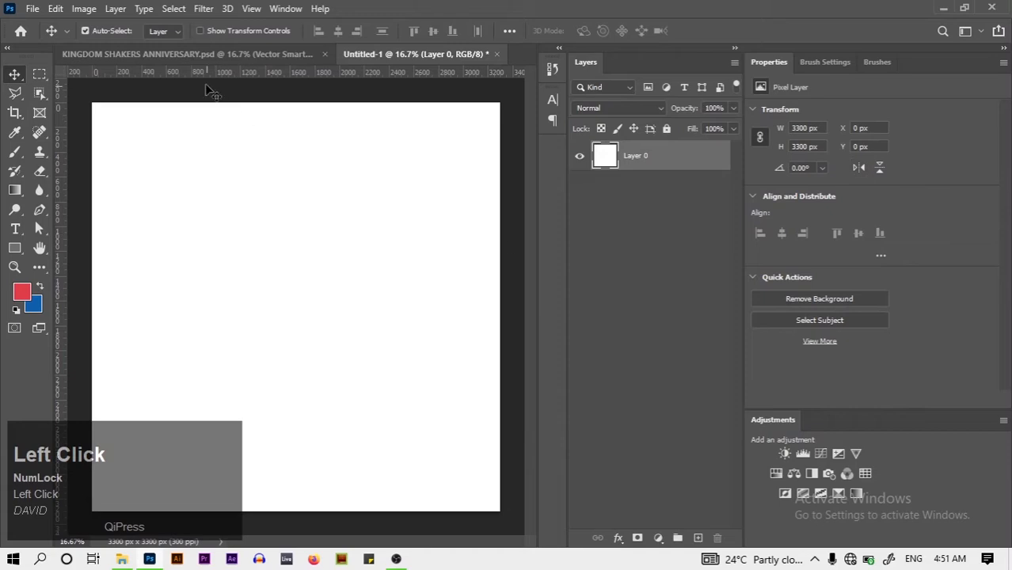
left_click(236, 55)
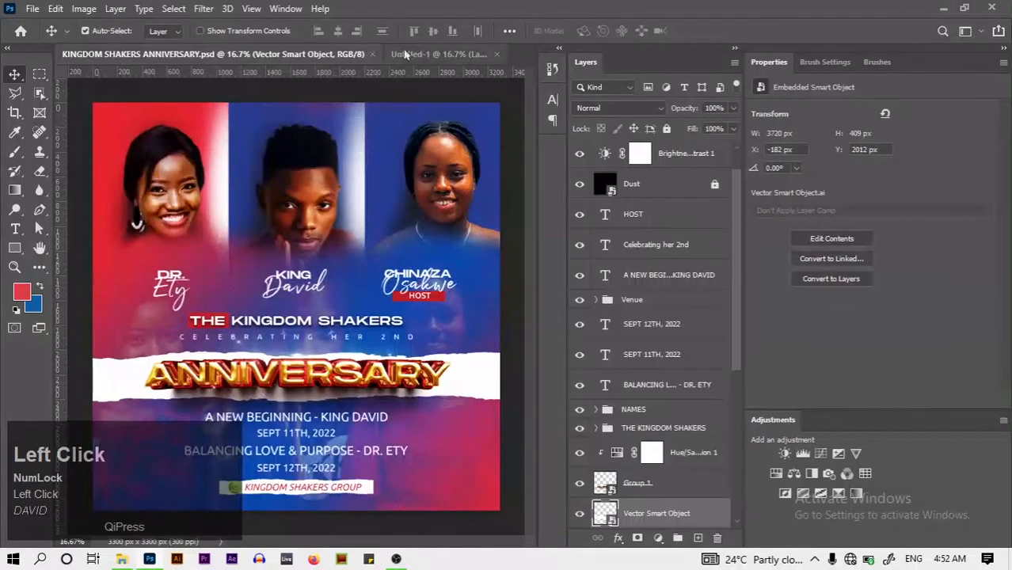
left_click(422, 65)
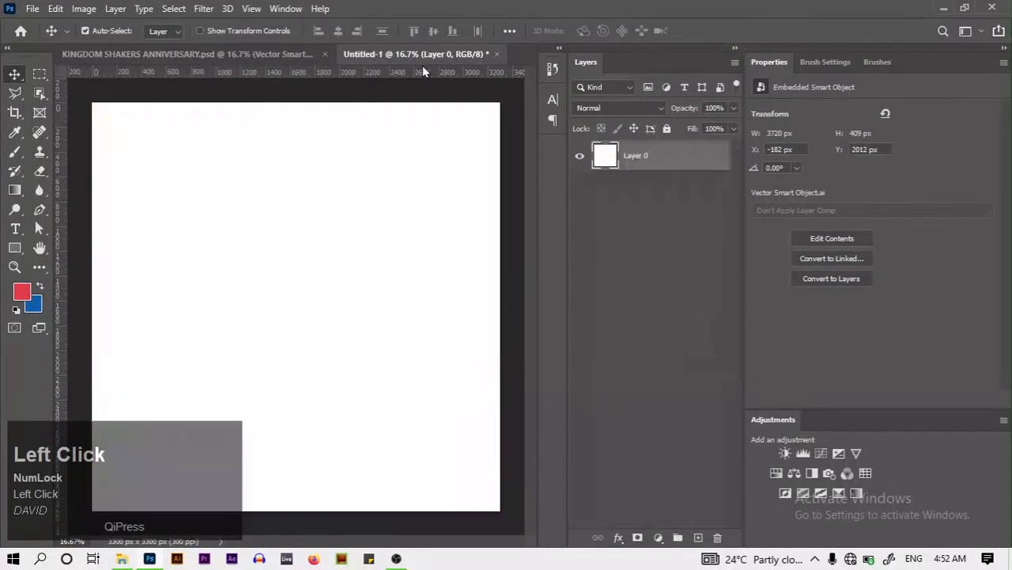
left_click(697, 537)
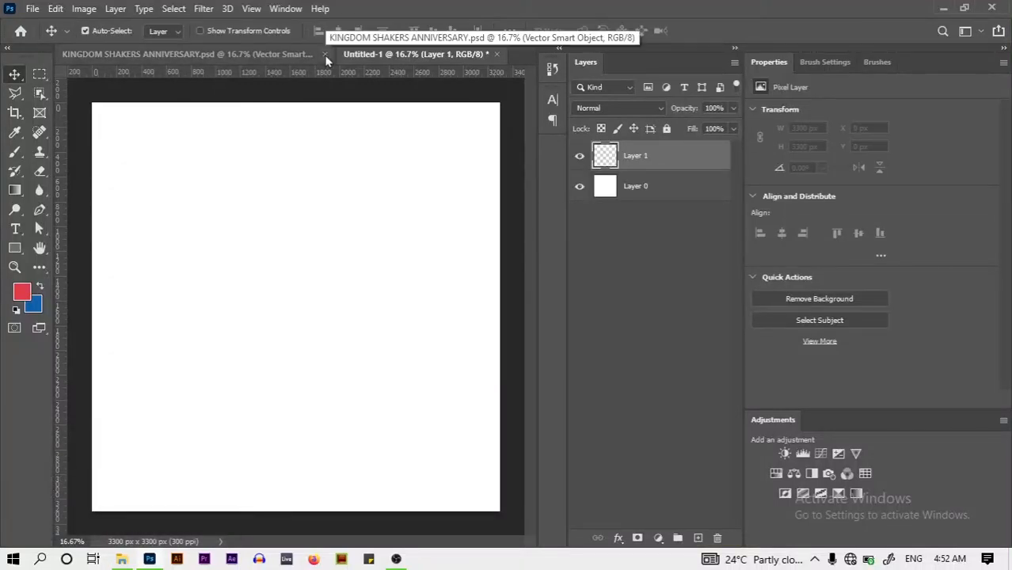
Draw a diagonal gradient on Layer 1, redoing it with colours swapped so red sits top-left
key("g")
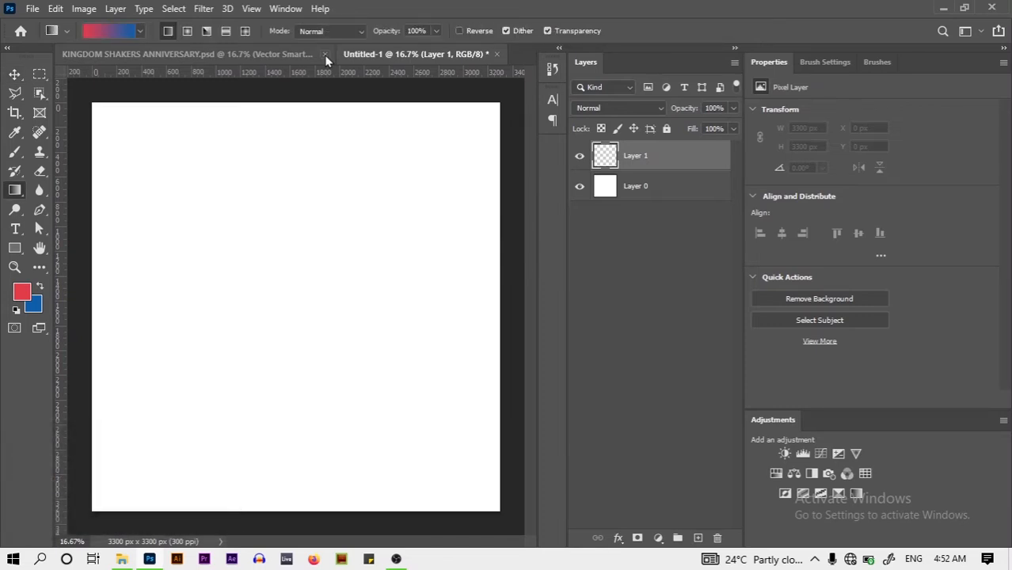
left_click_drag(488, 500, 96, 111)
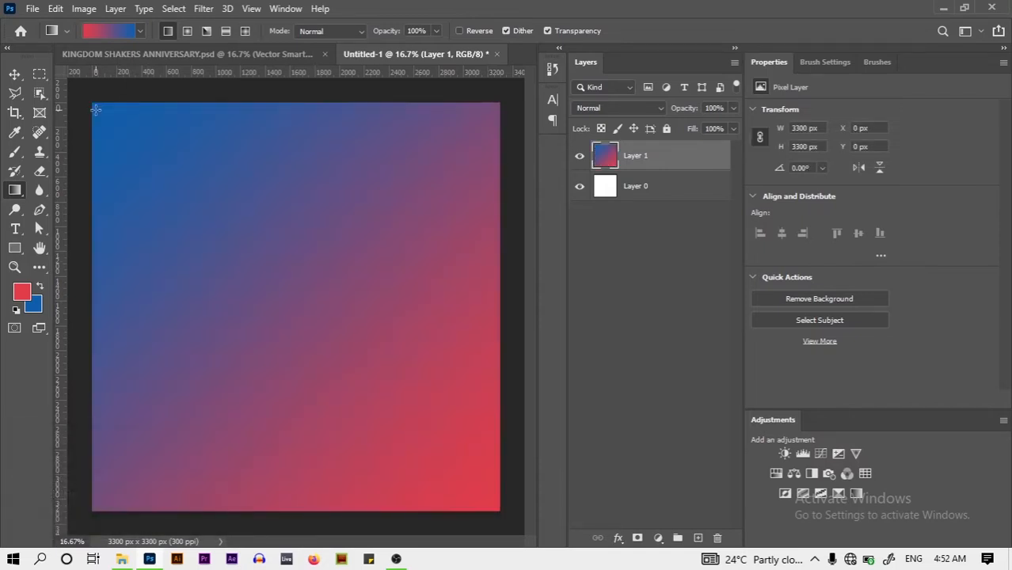
key("ctrl+z")
key("x")
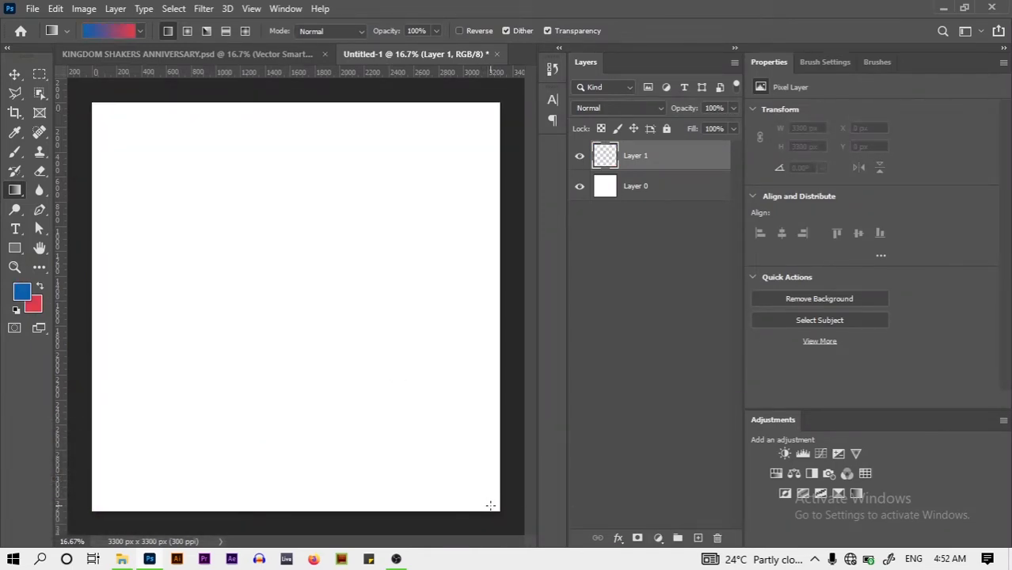
left_click_drag(490, 505, 99, 113)
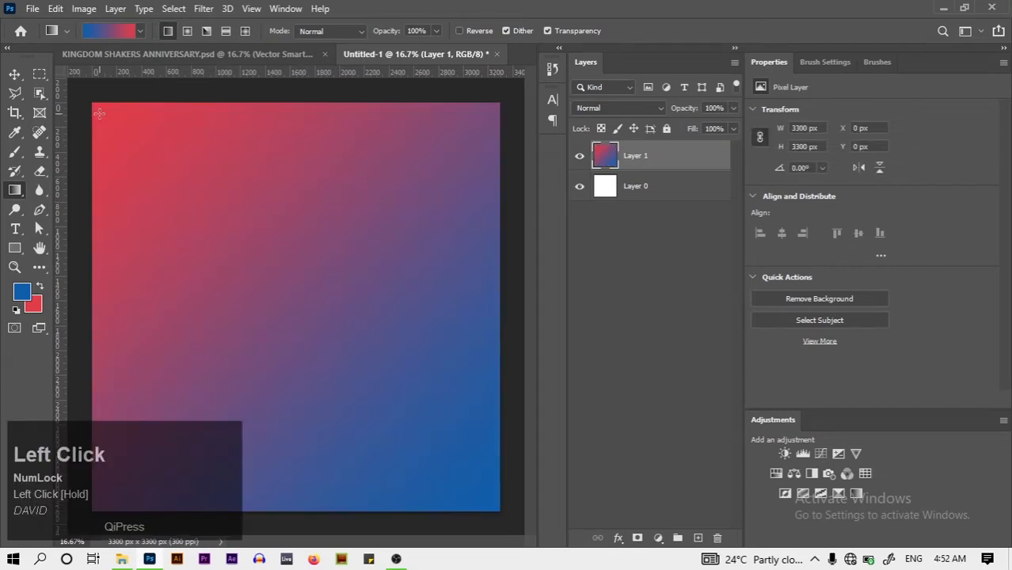
Compare against the anniversary poster and redraw the red-to-blue diagonal gradient across the canvas
left_click(188, 57)
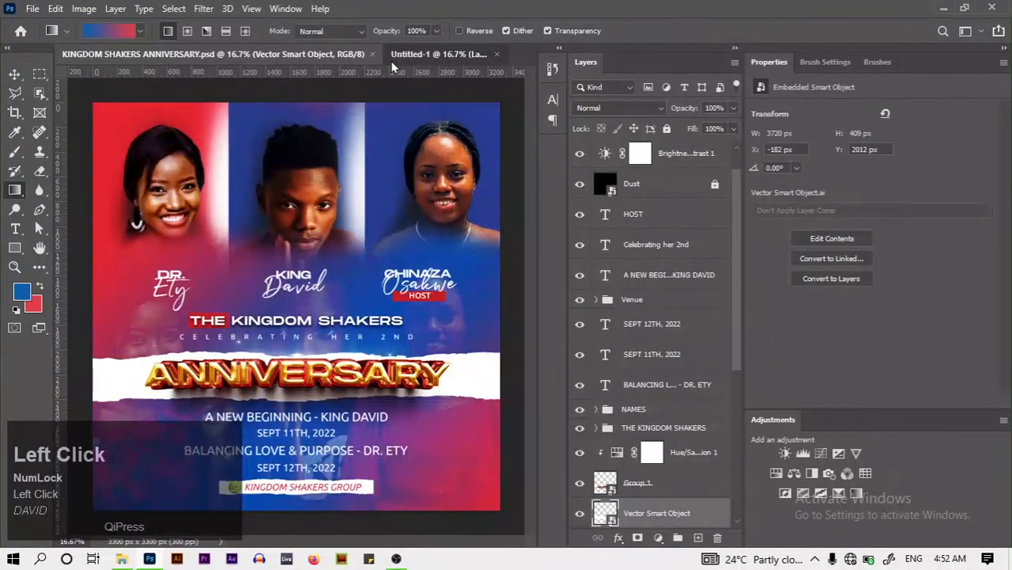
left_click(391, 57)
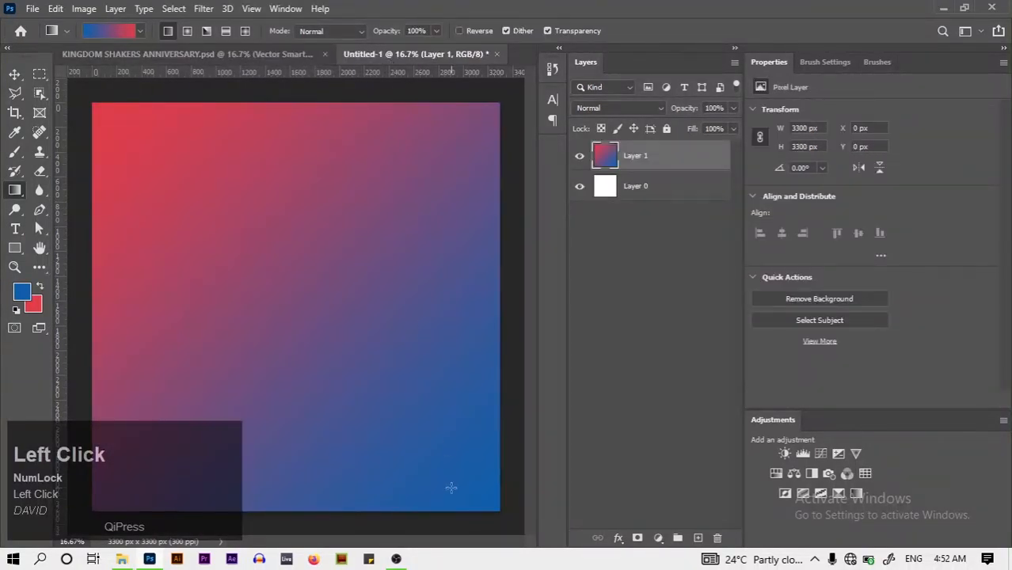
left_click_drag(451, 487, 84, 102)
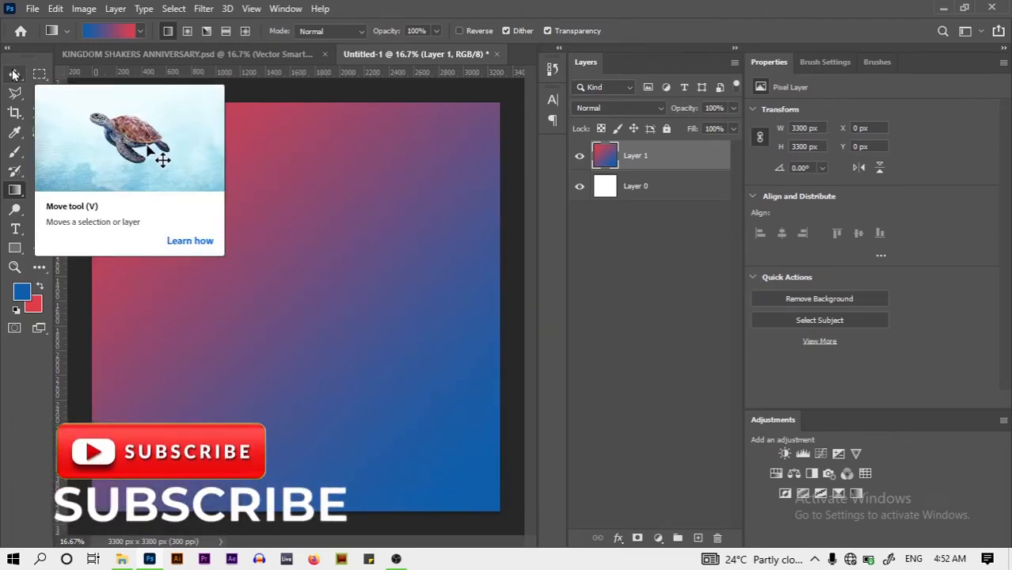
left_click(161, 53)
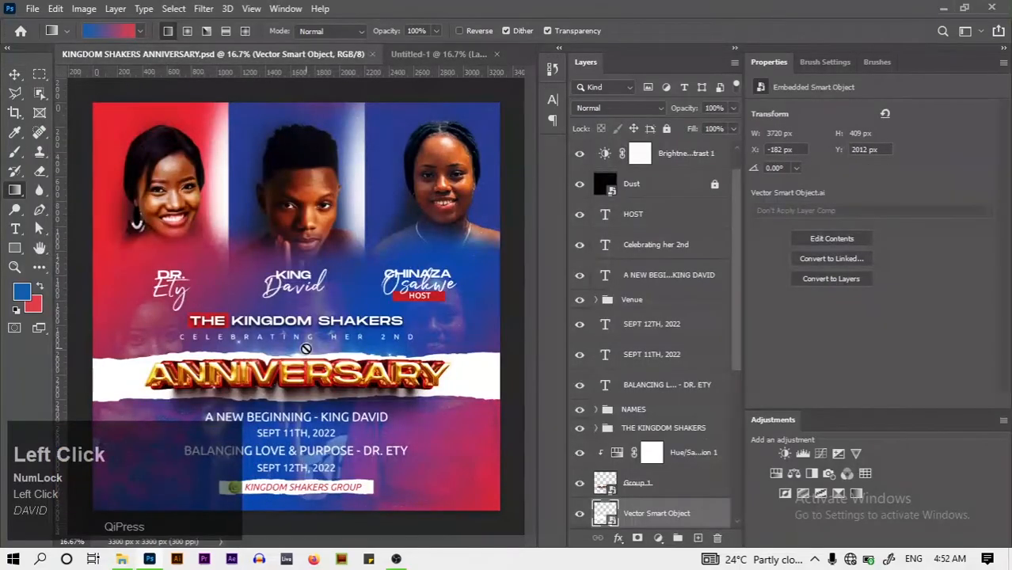
left_click_drag(736, 353, 740, 513)
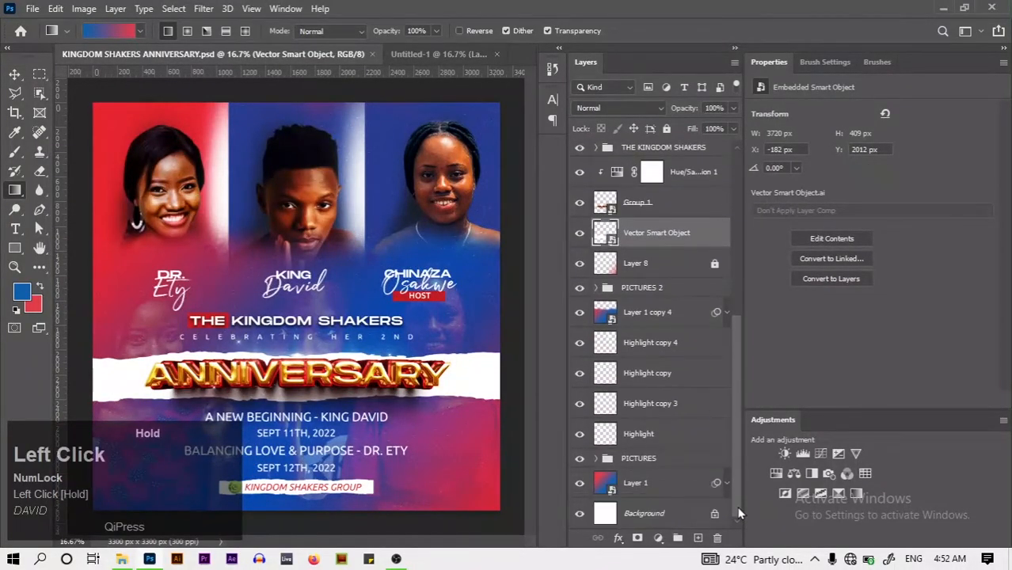
left_click(425, 56)
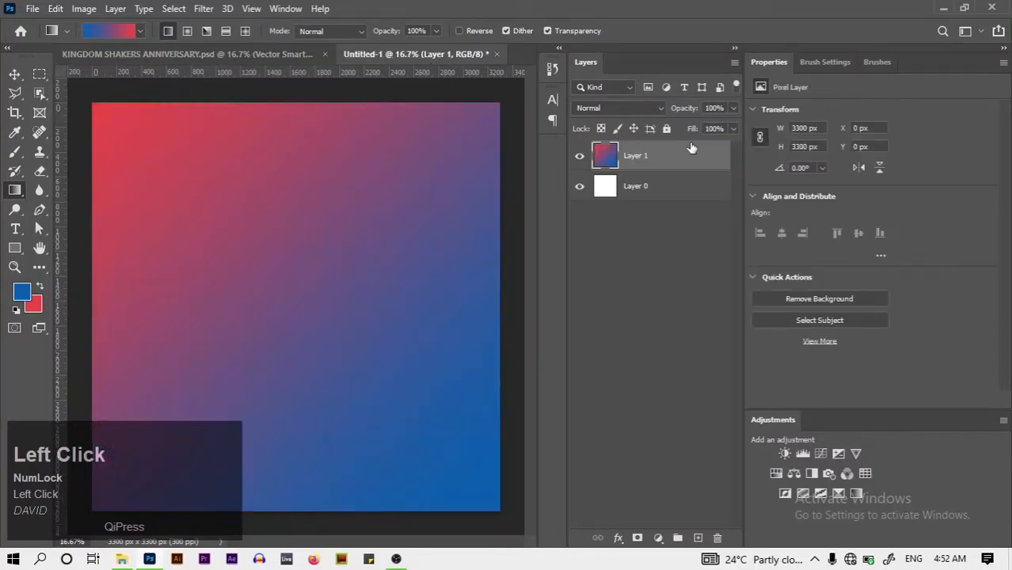
left_click(286, 8)
Add 3-column guides (0 px gutter, no margins) and draw a blue 1100 × 1300 px rectangle atop column one
mouse_move(254, 9)
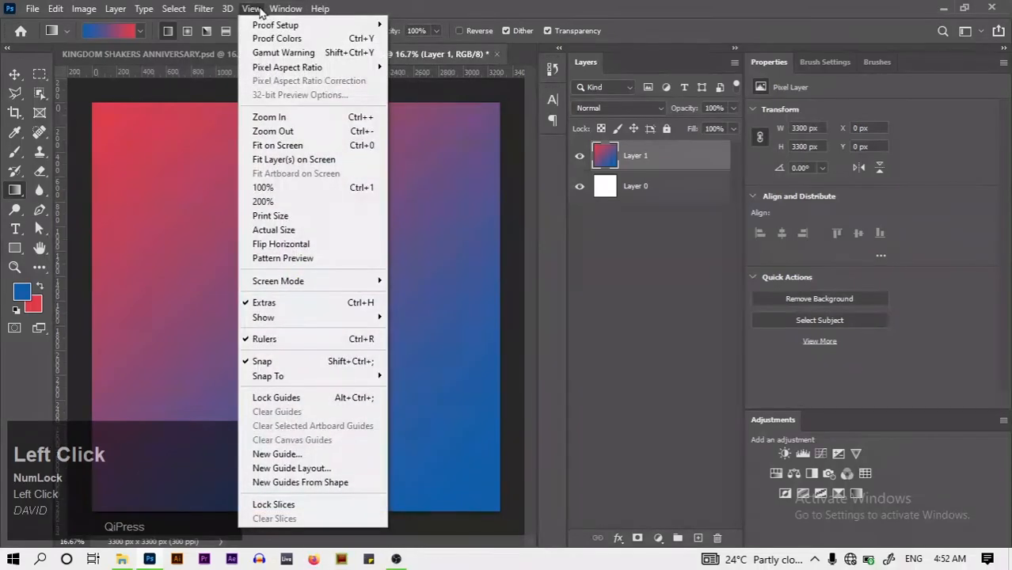
left_click(289, 472)
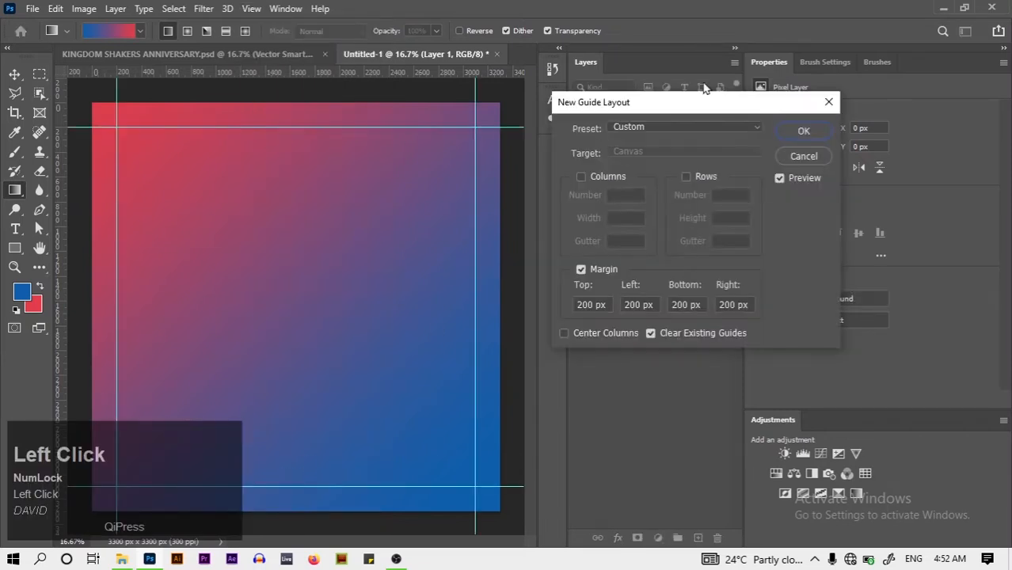
left_click(580, 270)
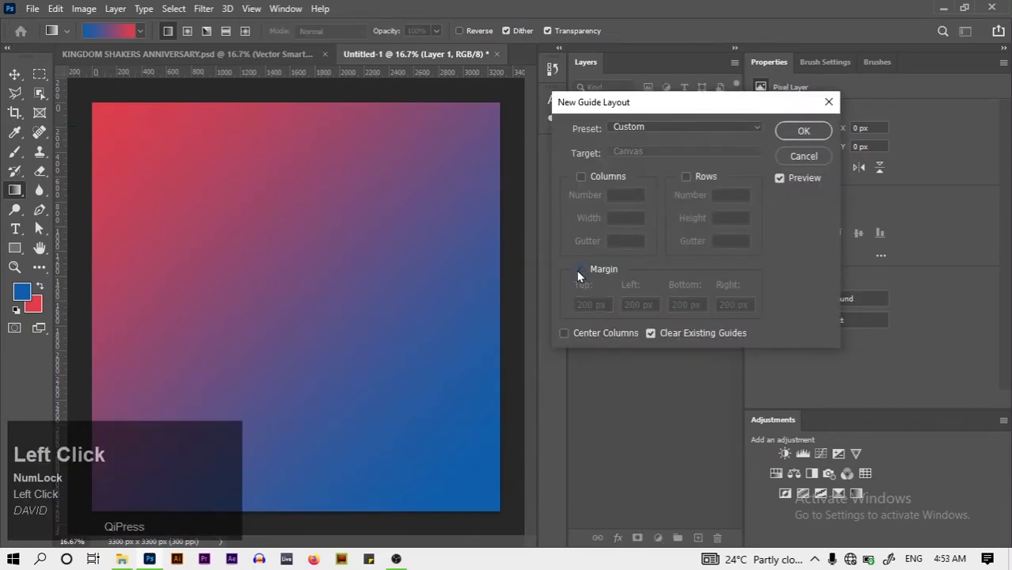
left_click(581, 177)
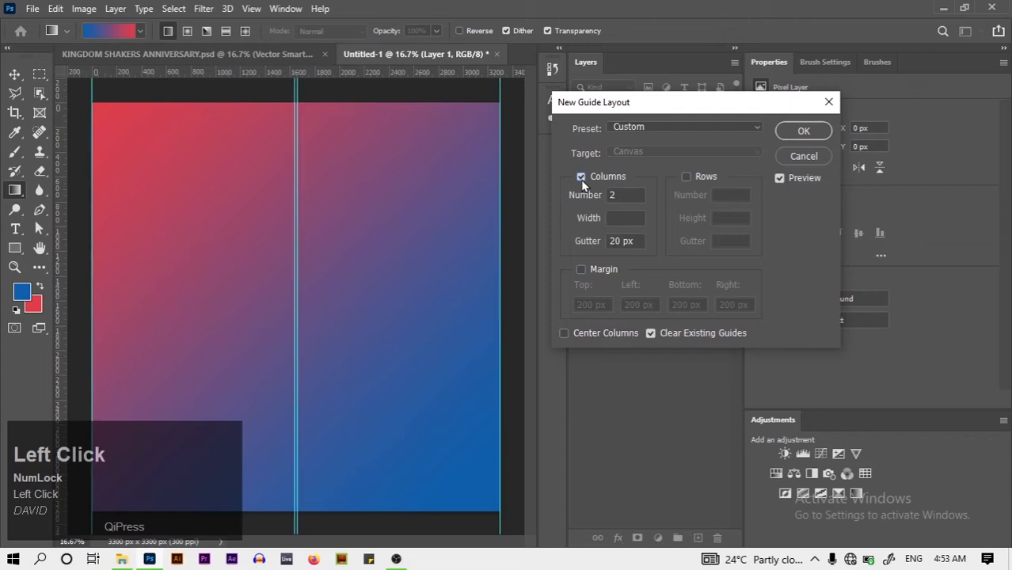
left_click(626, 241)
type("0")
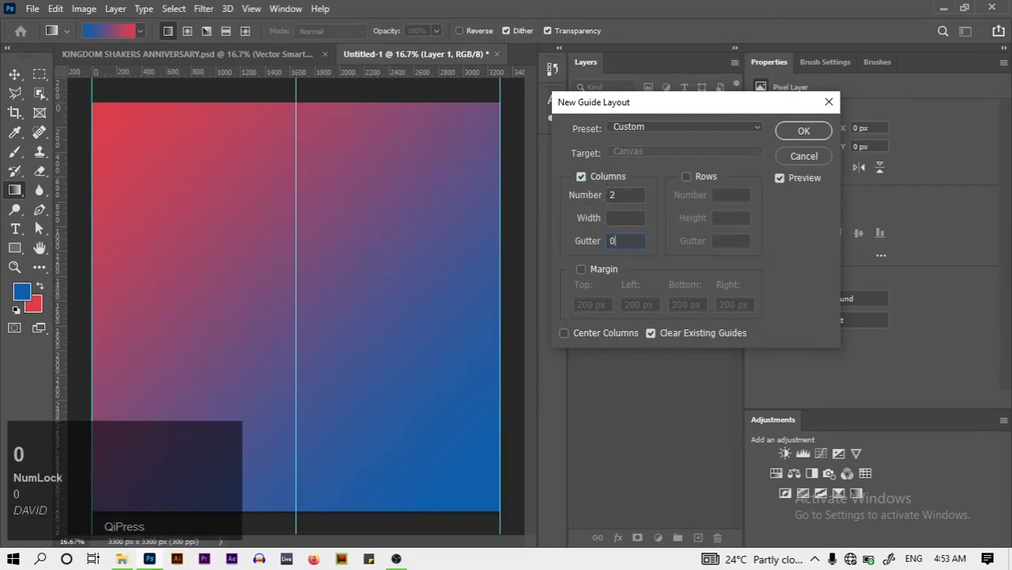
double_click(621, 195)
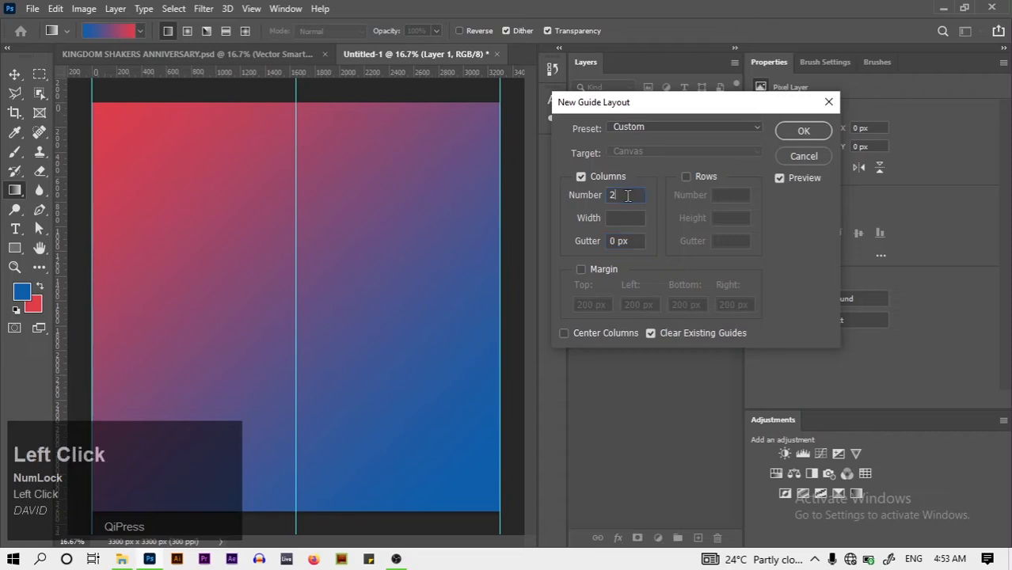
key("BackSpace")
type("3")
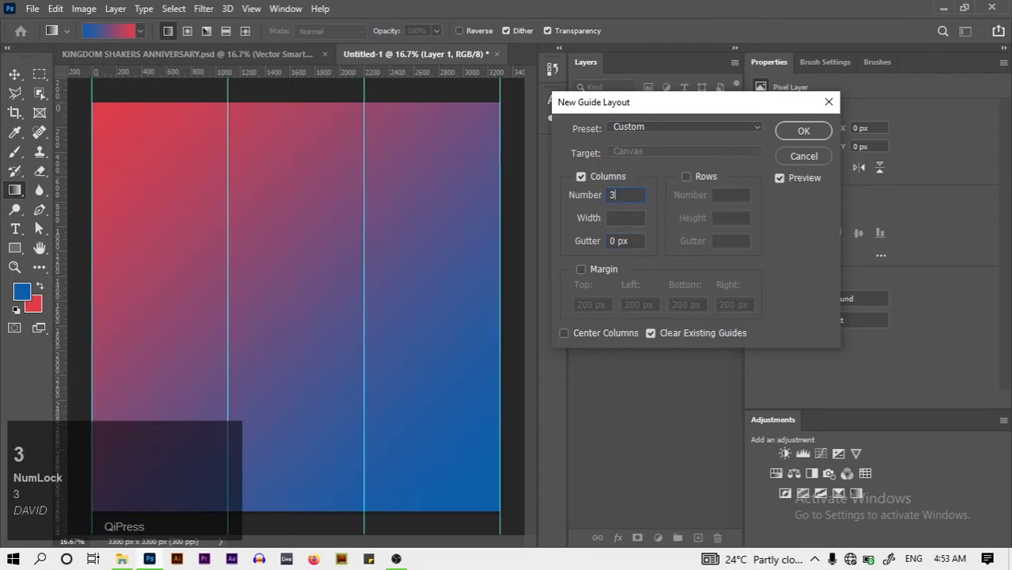
left_click(798, 131)
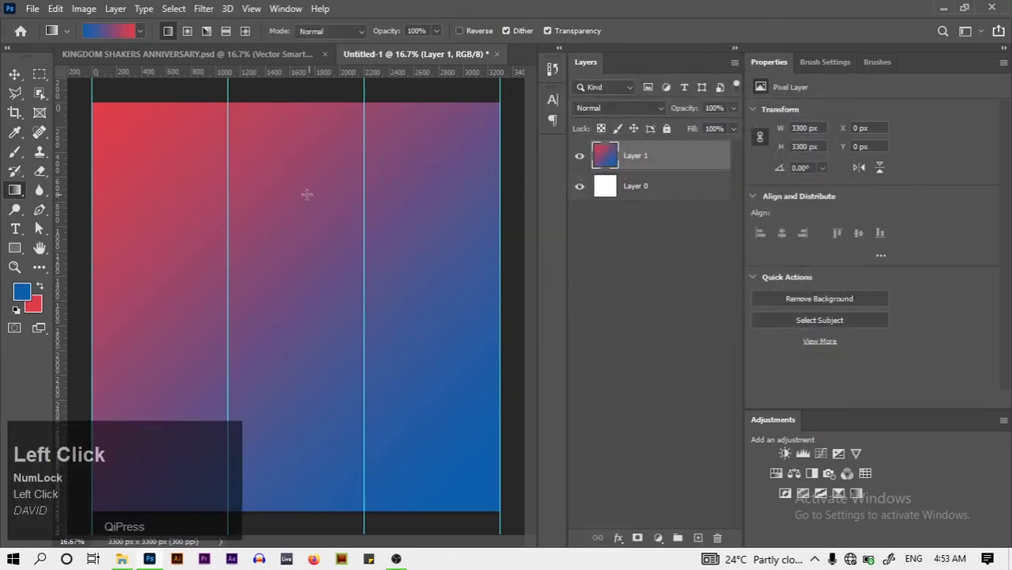
left_click(13, 250)
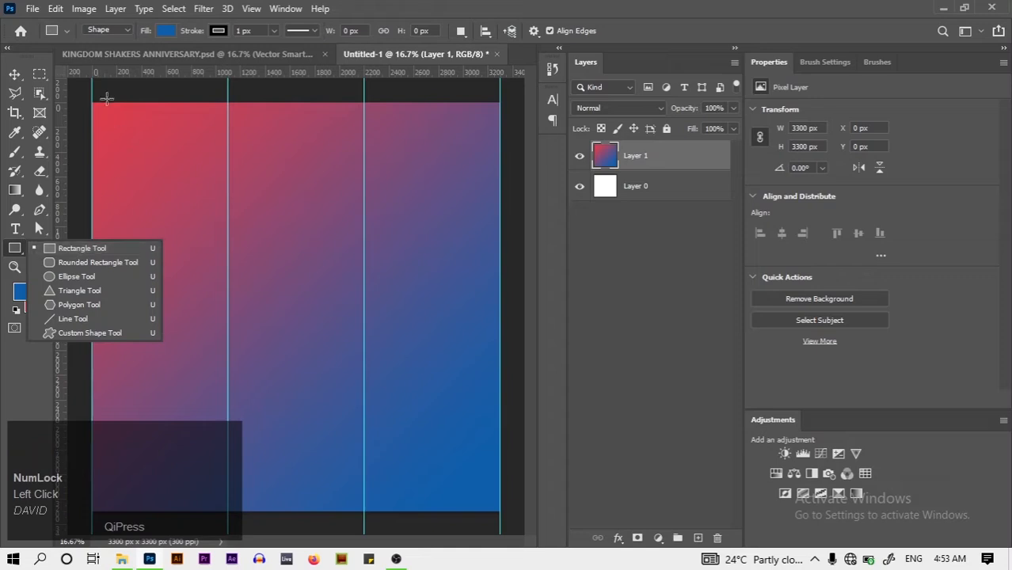
left_click_drag(92, 103, 226, 262)
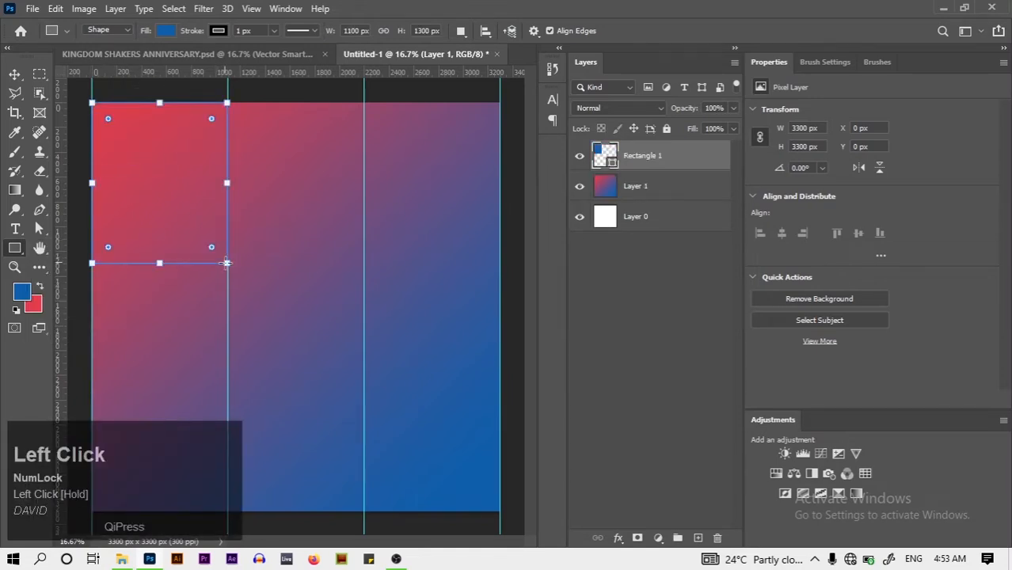
Alt-drag copies of the blue rectangle into the tops of the middle and right columns
left_click(15, 74)
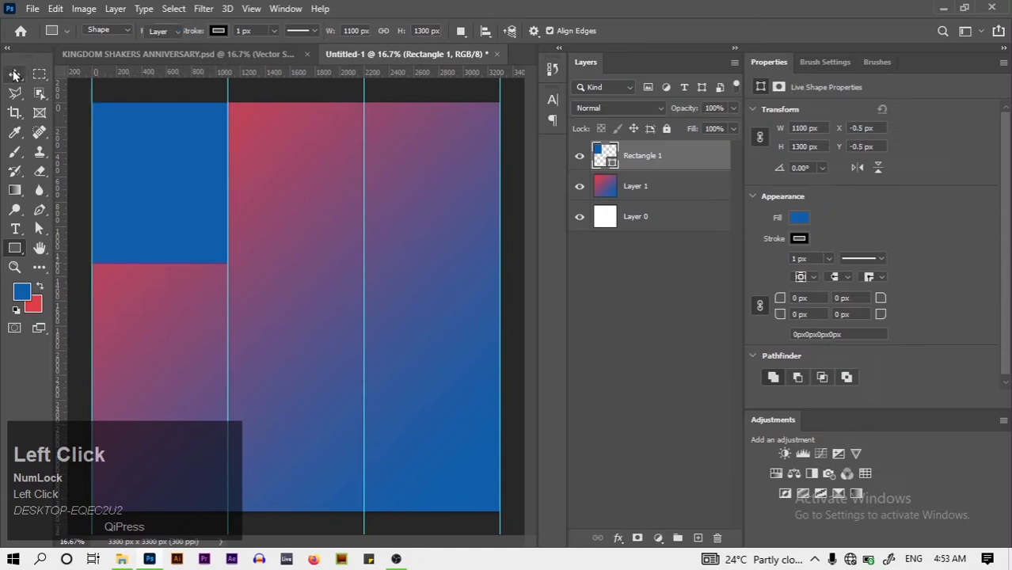
key("alt")
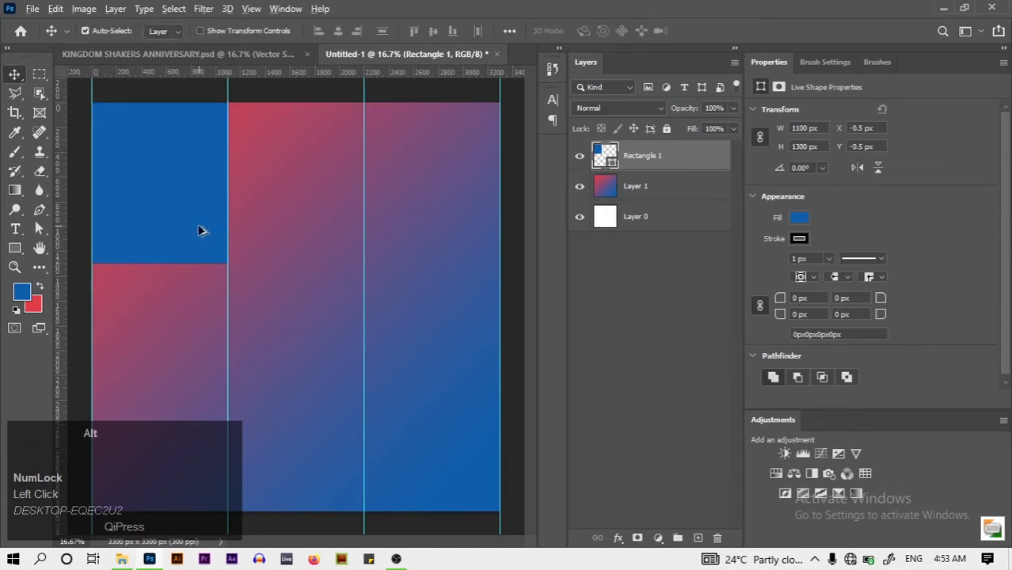
left_click_drag(174, 222, 442, 221)
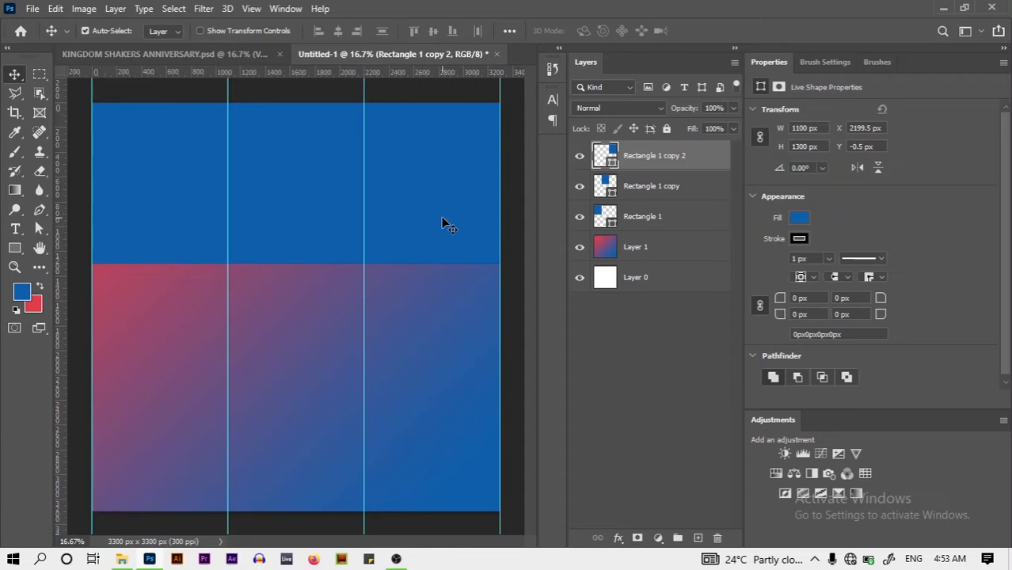
left_click(205, 247)
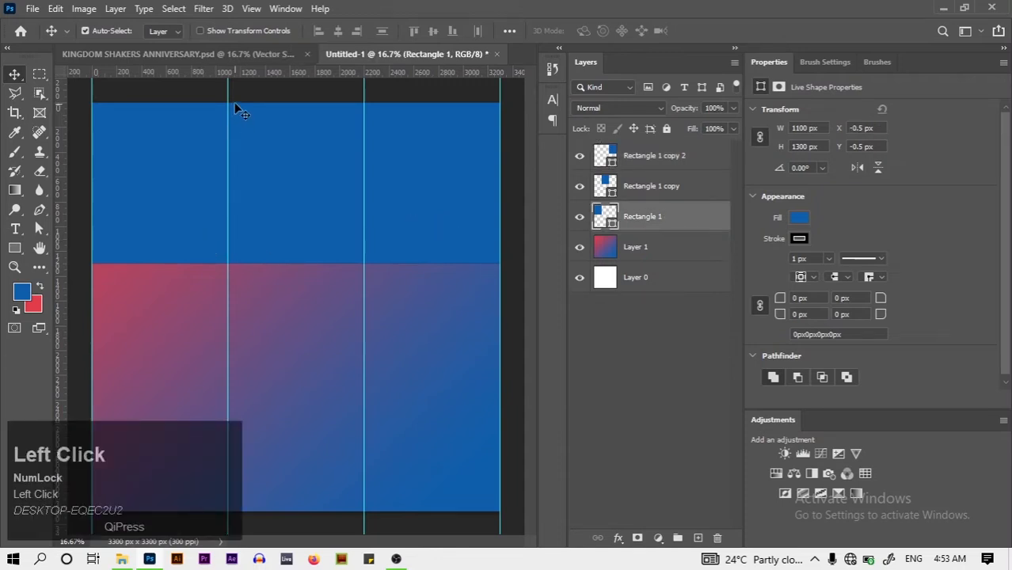
left_click(228, 56)
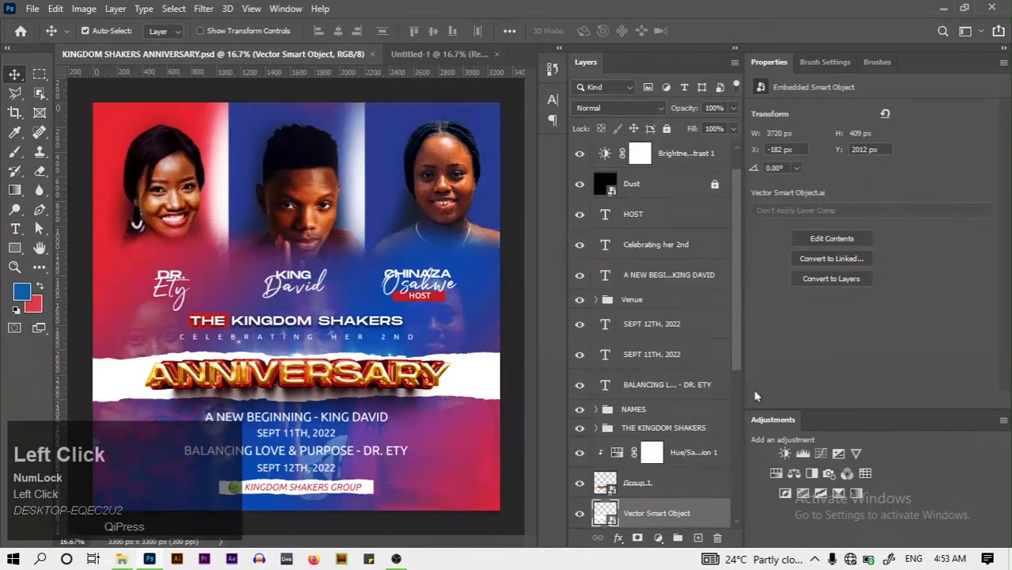
Change Rectangle 1's fill to red e13d4a sampled in the Color Picker
left_click_drag(741, 347, 721, 293)
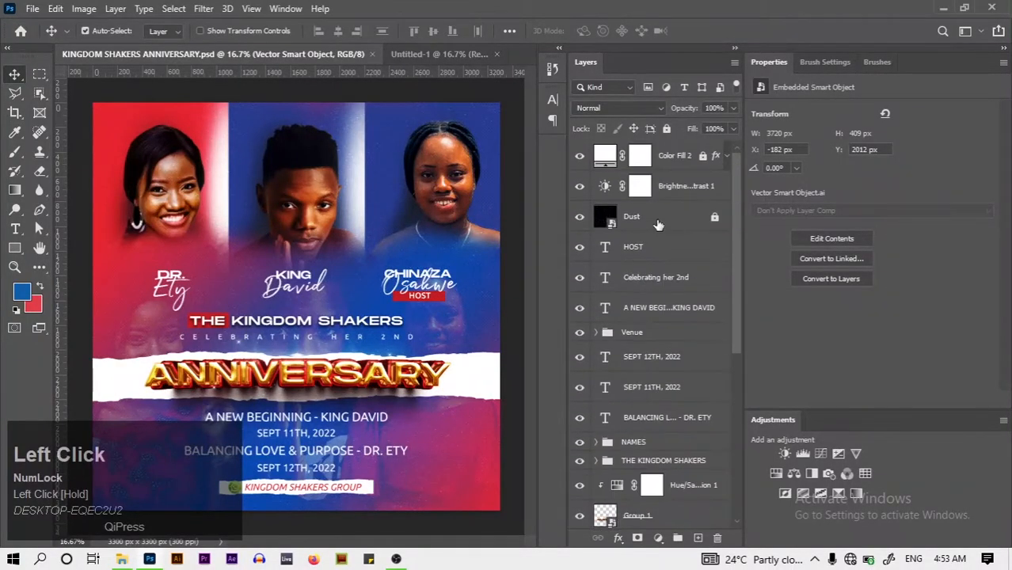
left_click(419, 56)
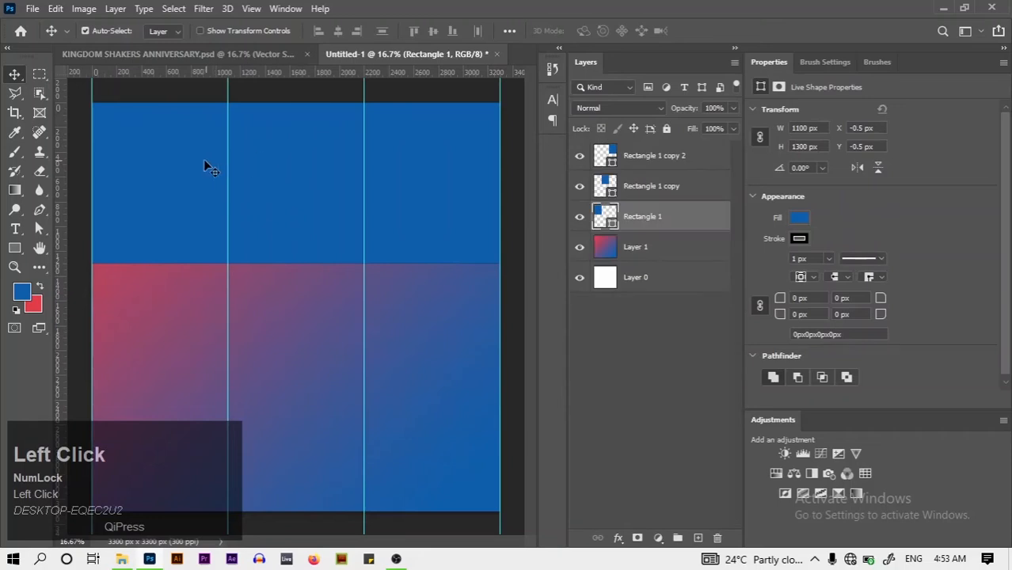
double_click(614, 227)
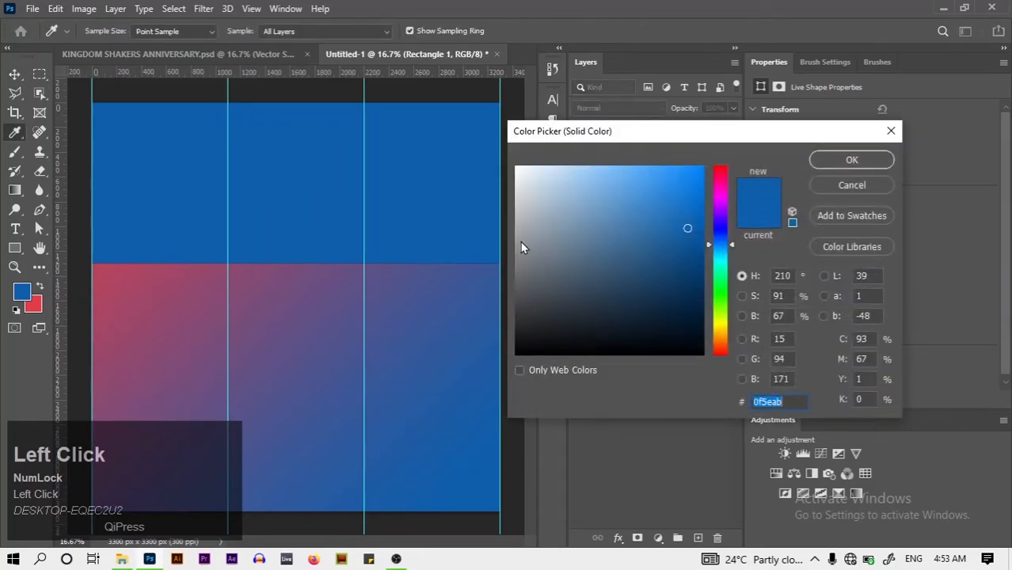
left_click(35, 307)
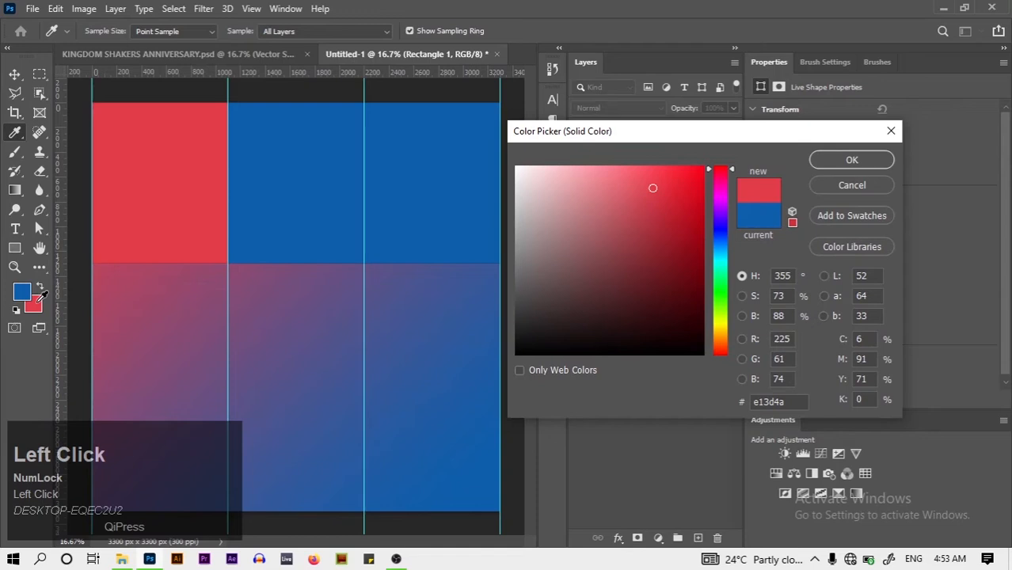
left_click(822, 159)
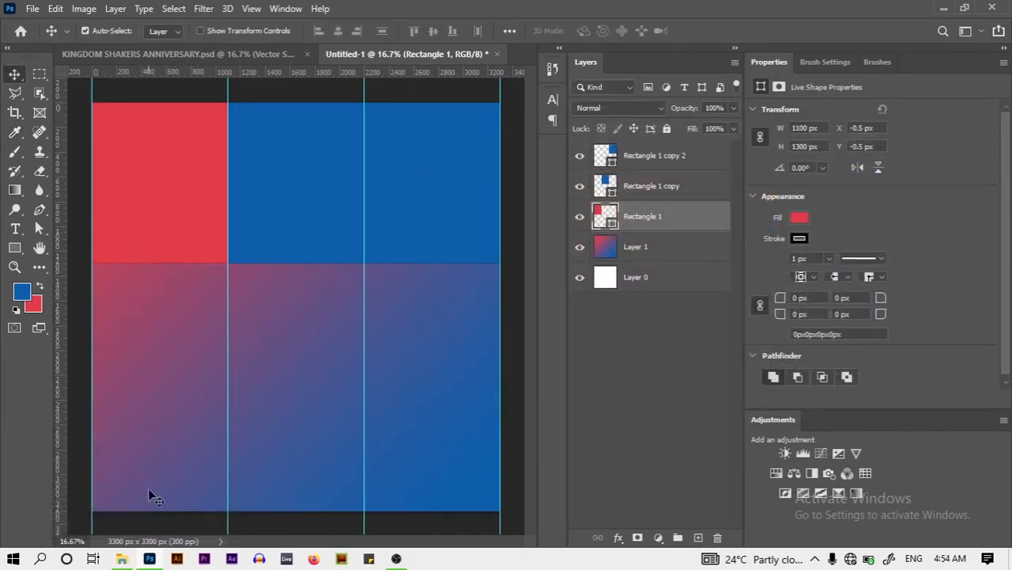
left_click(121, 559)
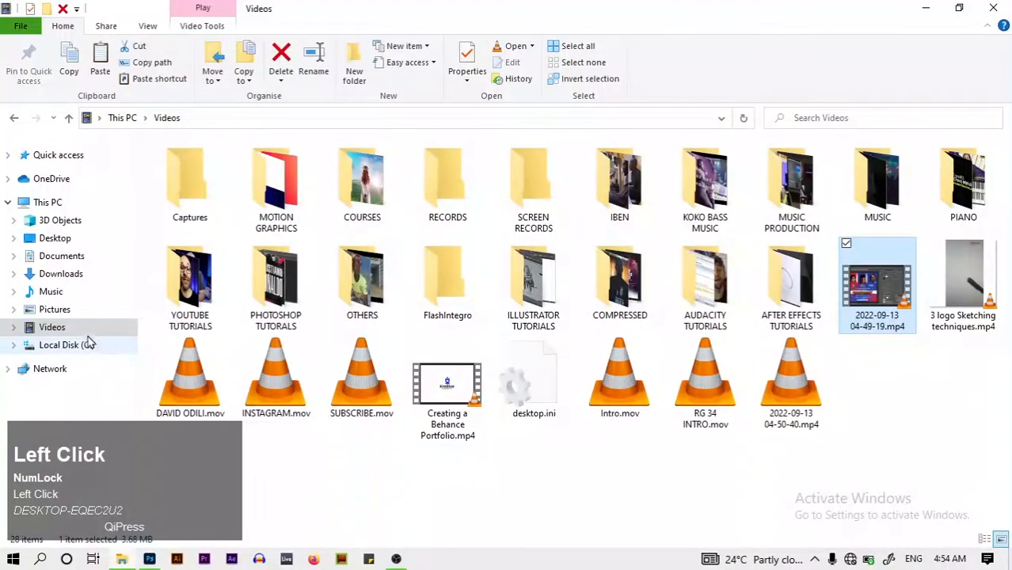
Browse to Pictures > PROJECTS > ANNIVERSARY and drag 3.png into Photoshop
left_click(70, 313)
double_click(190, 373)
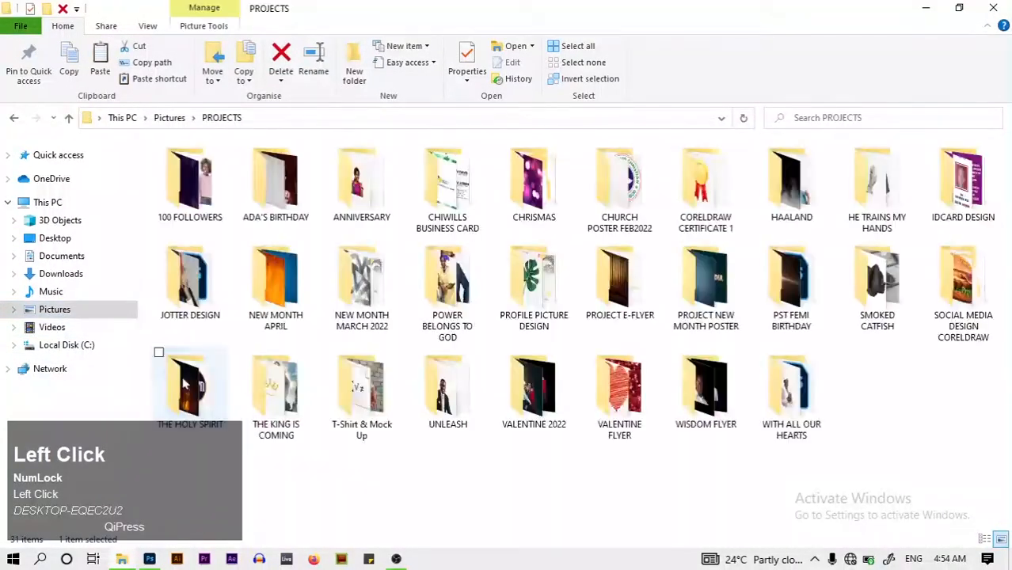
left_click(377, 210)
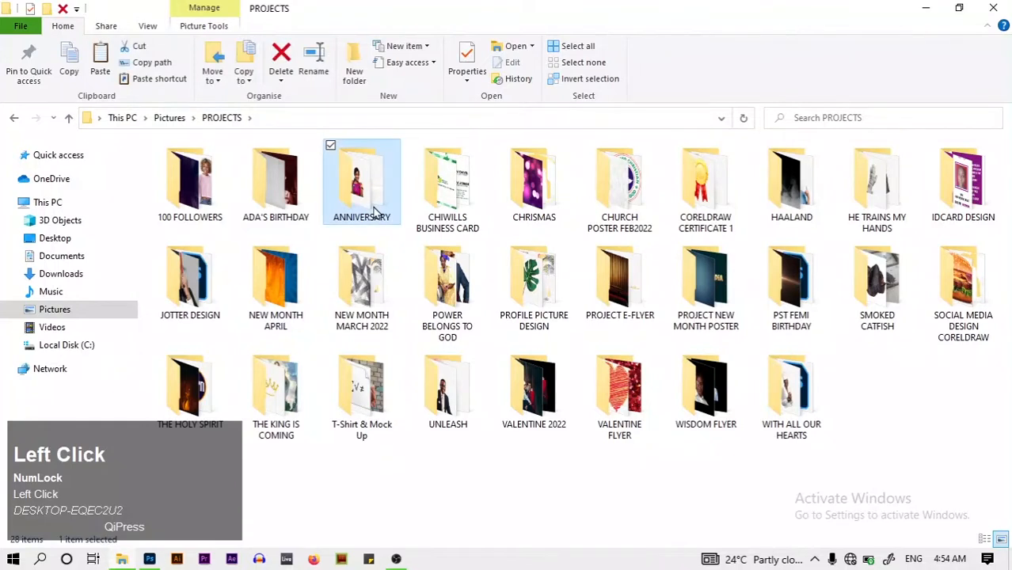
double_click(373, 210)
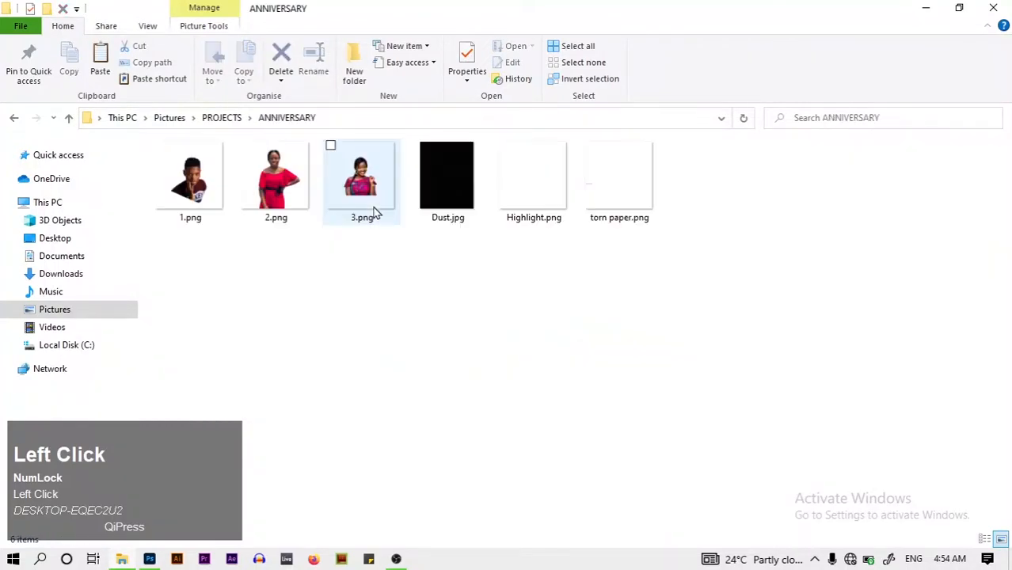
left_click_drag(360, 186, 188, 222)
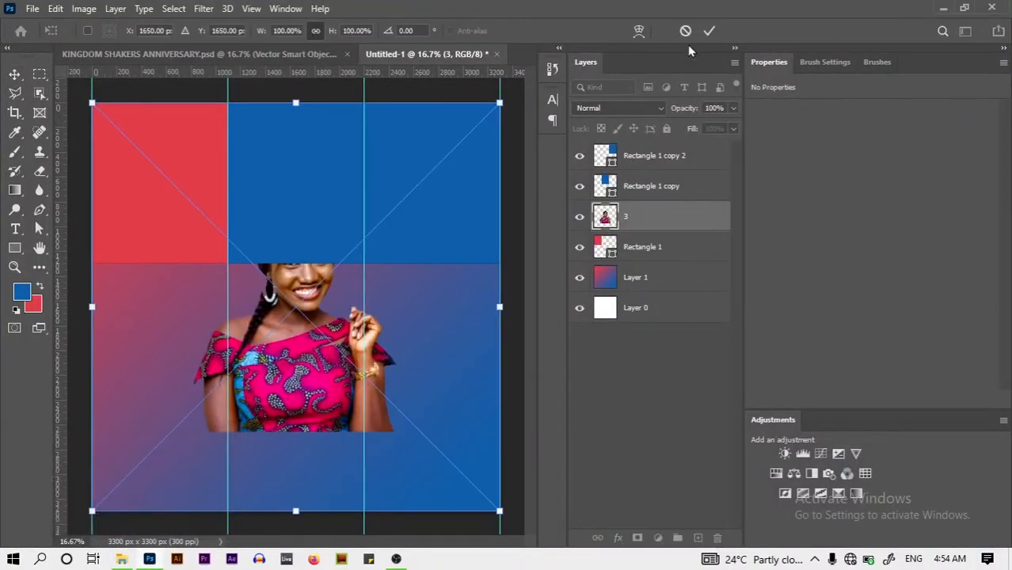
Place 3.png, clip it to red Rectangle 1 and move the woman's face into that panel
left_click(707, 32)
right_click(674, 227)
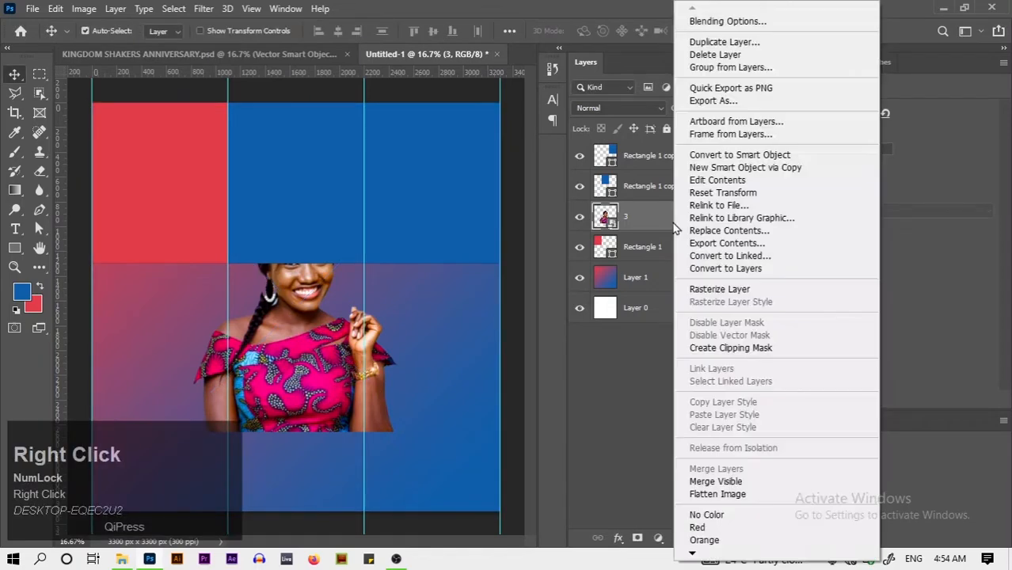
left_click(713, 348)
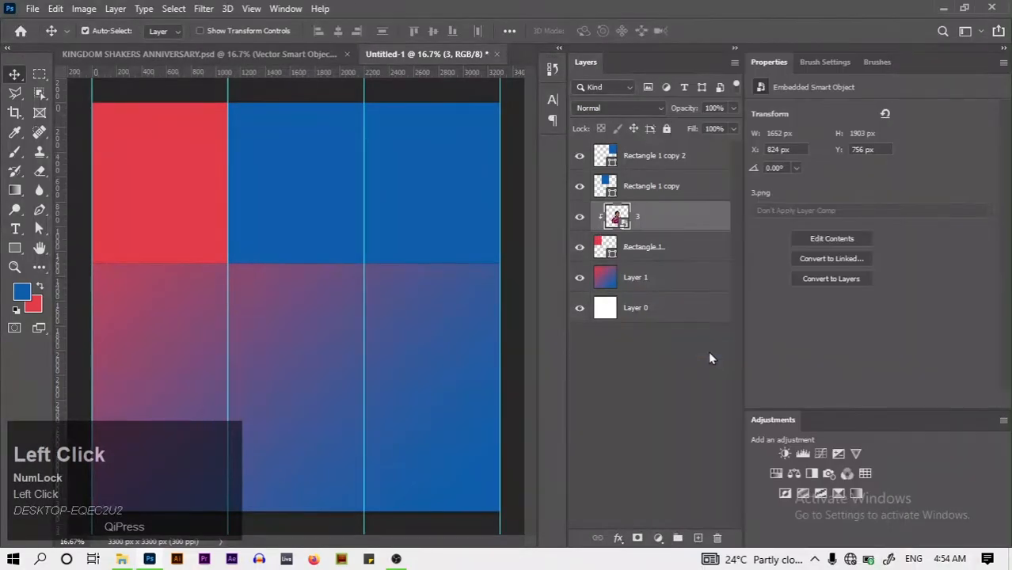
key("ctrl+t")
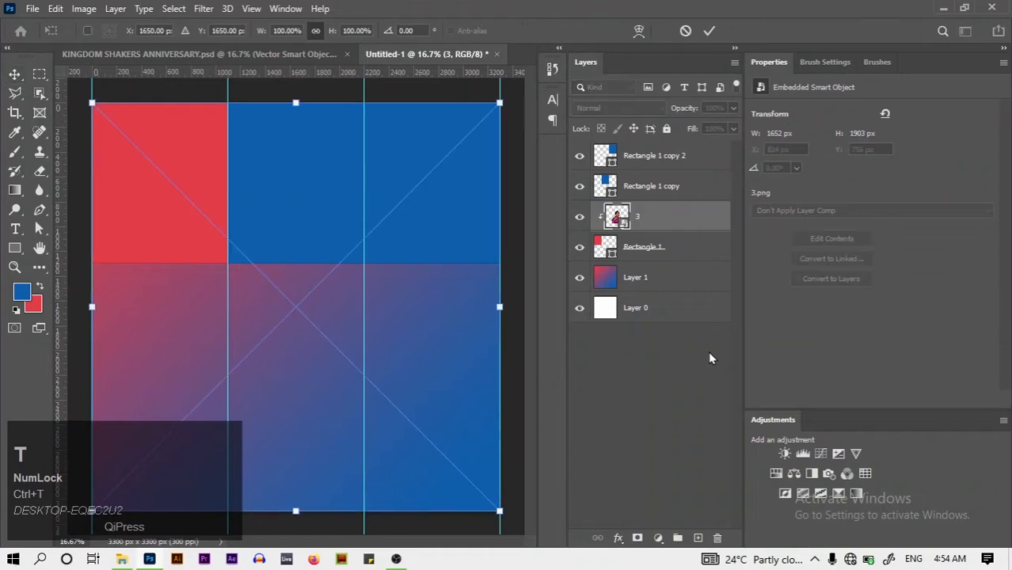
left_click_drag(290, 386, 156, 307)
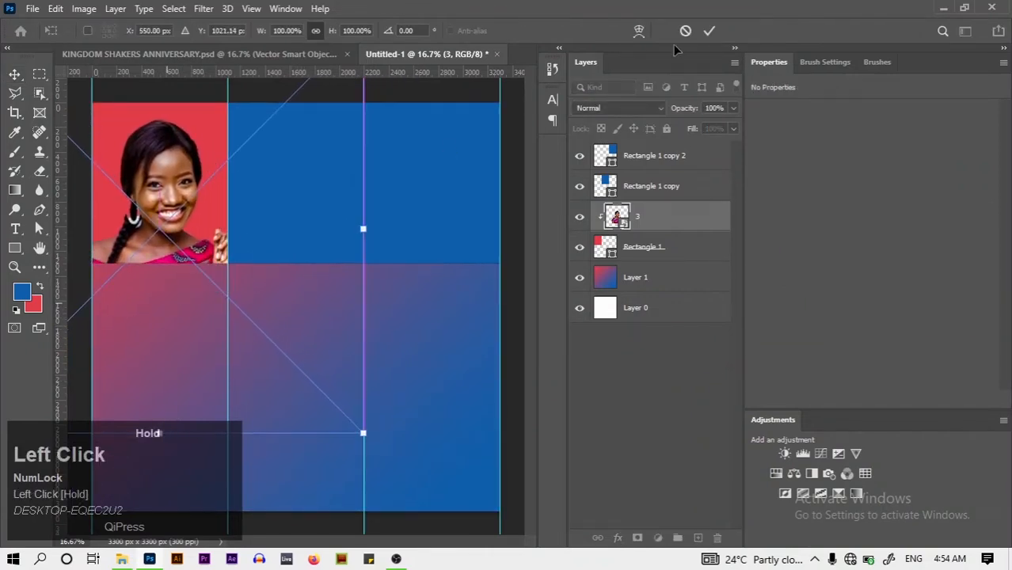
left_click(709, 30)
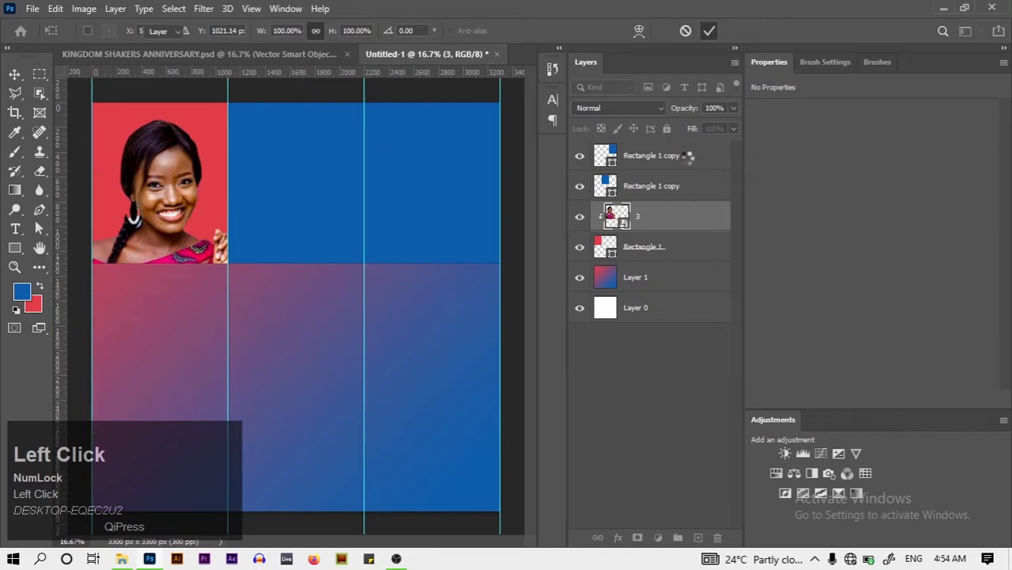
left_click(700, 198)
left_click(124, 560)
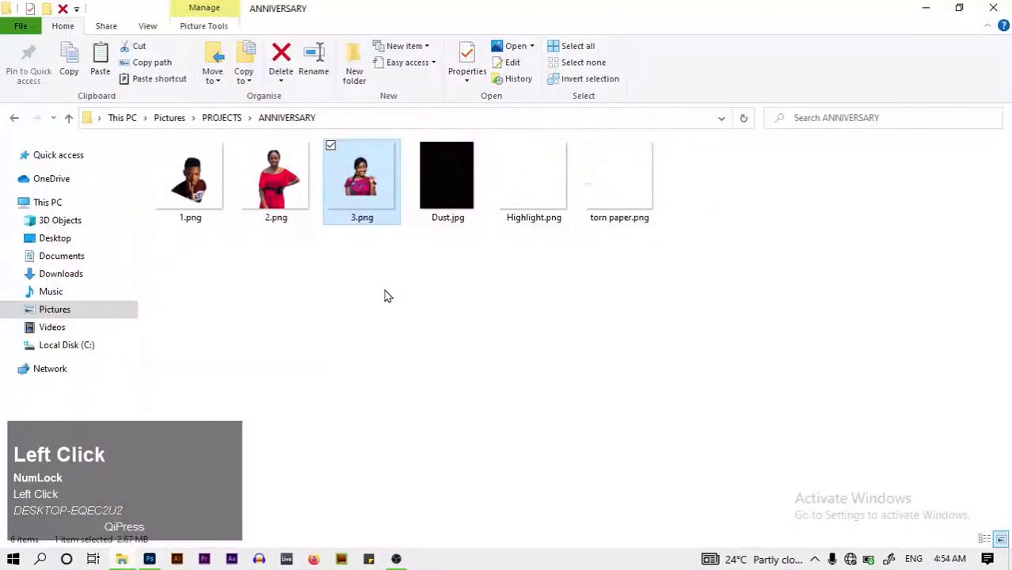
Drag in 1.png, clip it to the middle rectangle, scale it to 76.5% and centre it
left_click_drag(190, 181, 351, 345)
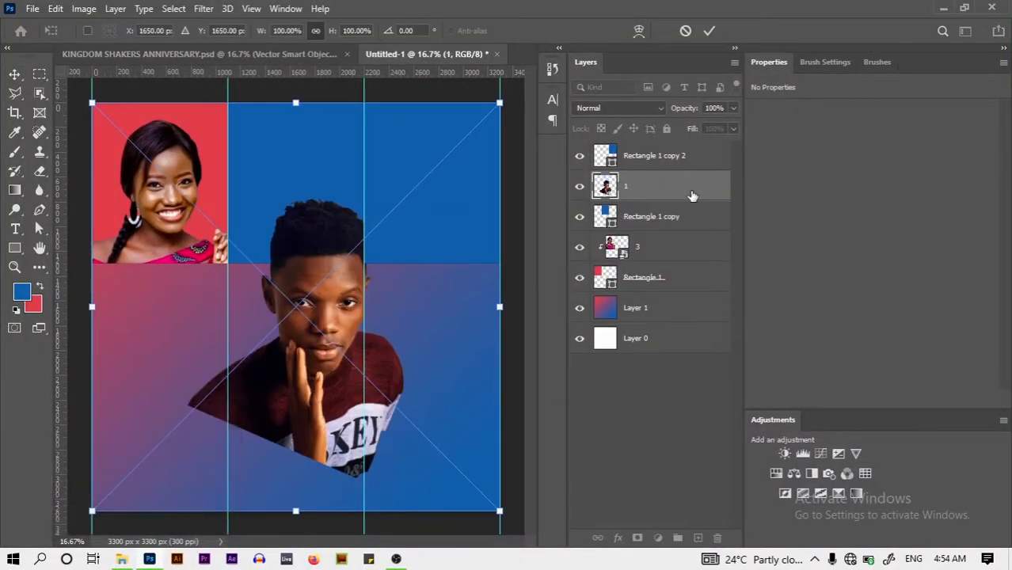
right_click(692, 196)
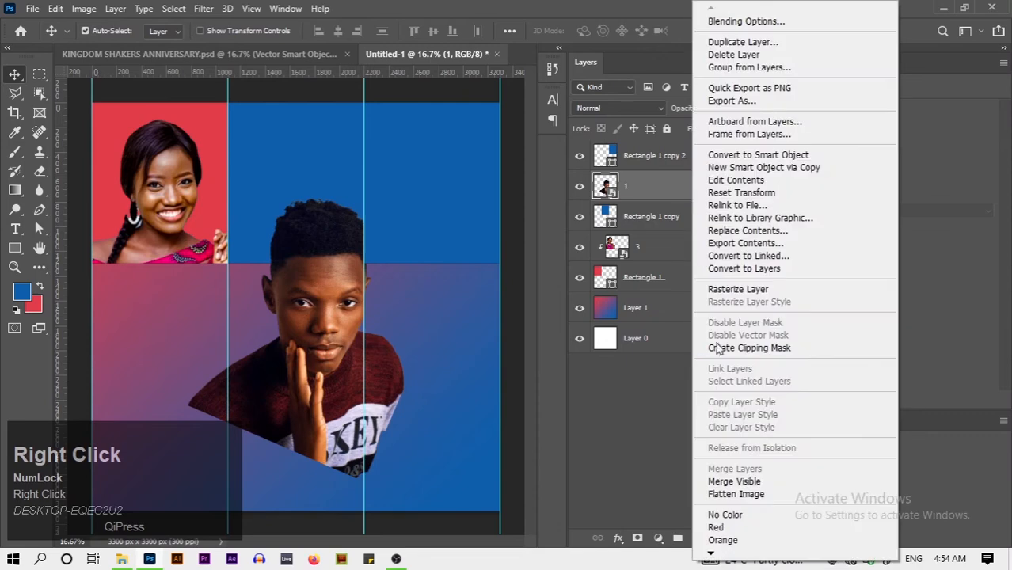
left_click(717, 350)
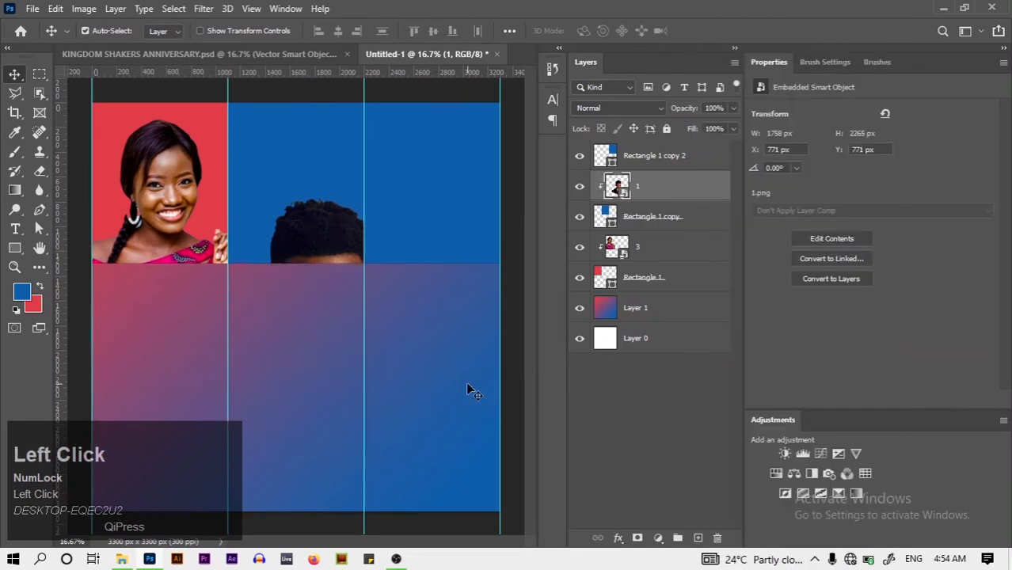
left_click_drag(314, 255, 294, 158)
key("ctrl+t")
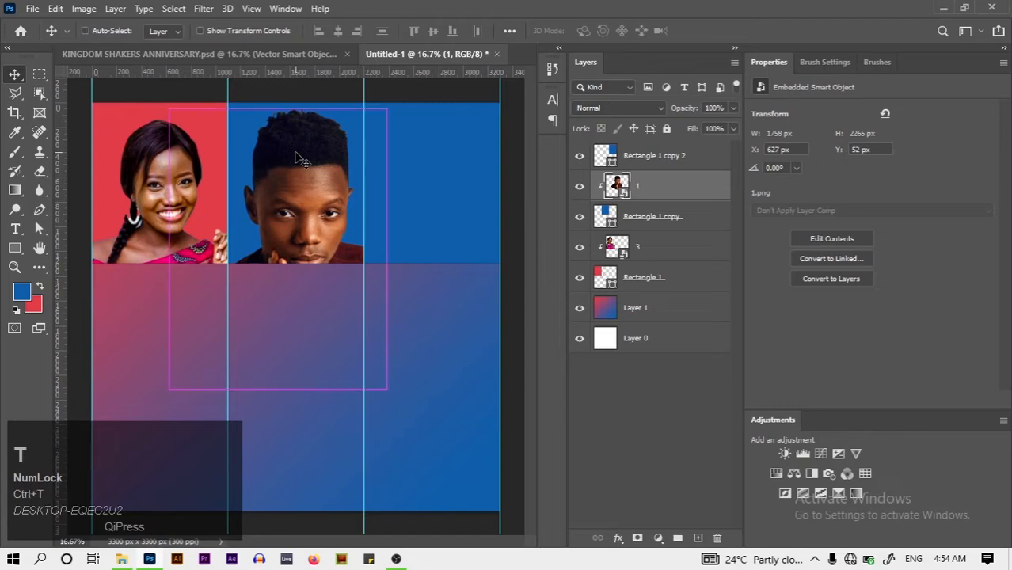
left_click_drag(481, 422, 384, 325)
left_click_drag(271, 233, 314, 261)
left_click(501, 214)
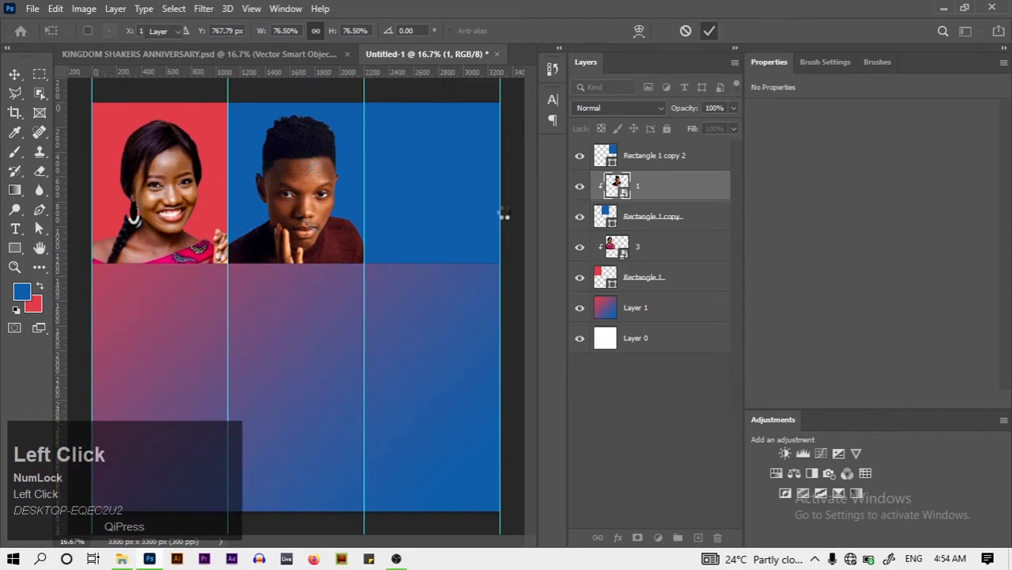
left_click(123, 559)
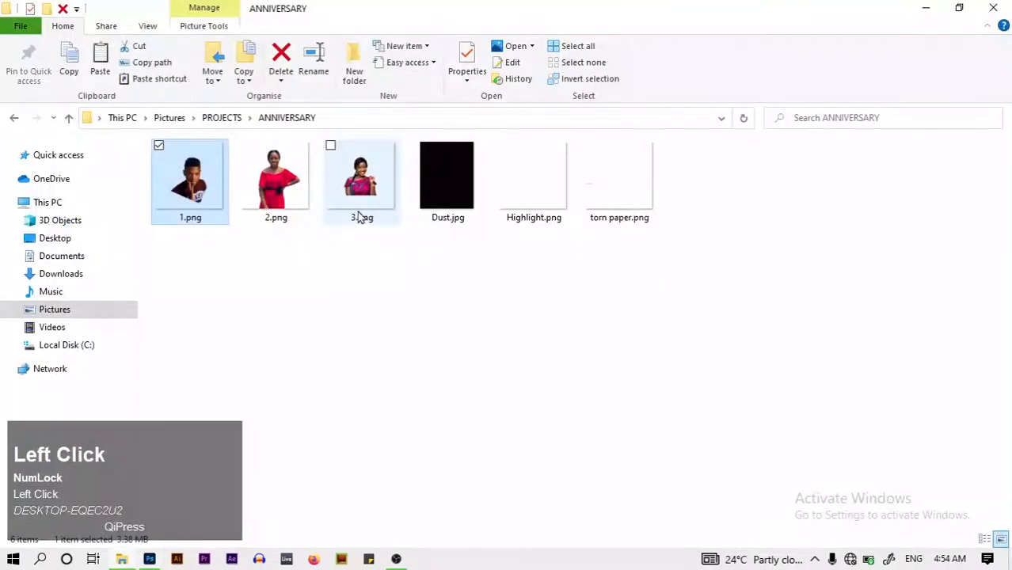
Place 2.png above Rectangle 1 copy 2, clip it there and move it into the third column
left_click_drag(276, 186, 369, 331)
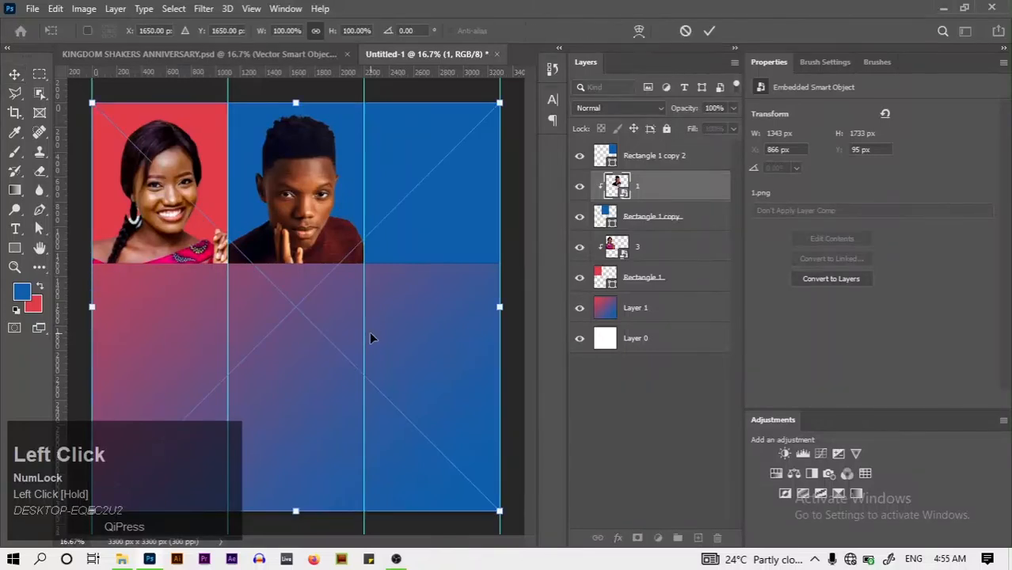
left_click(709, 30)
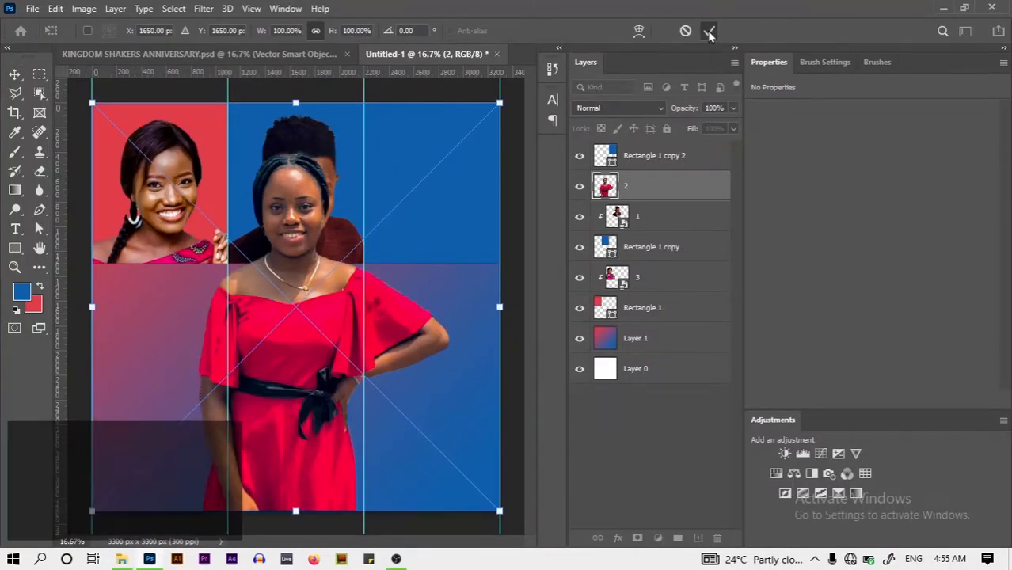
left_click_drag(671, 198, 668, 158)
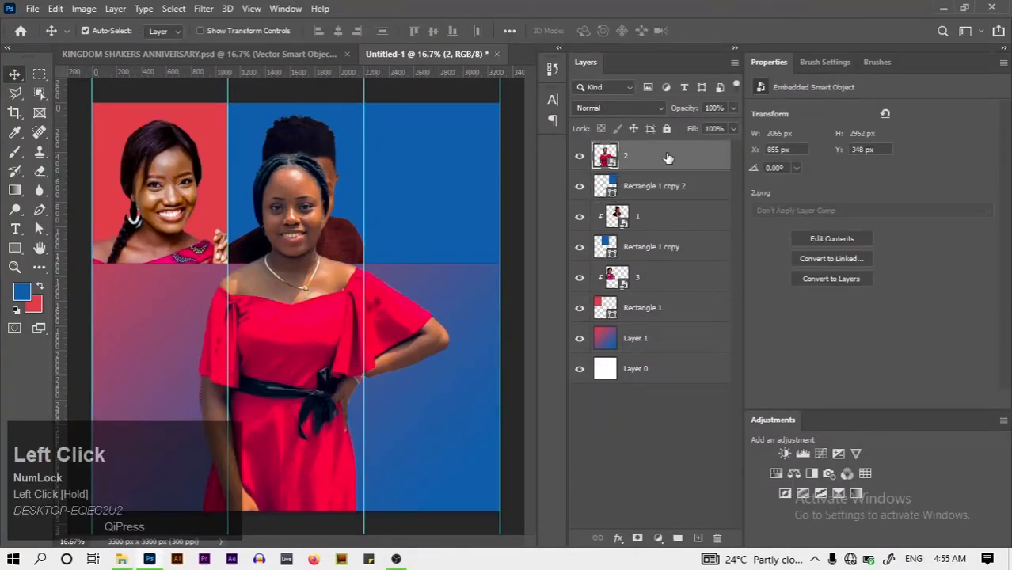
right_click(667, 159)
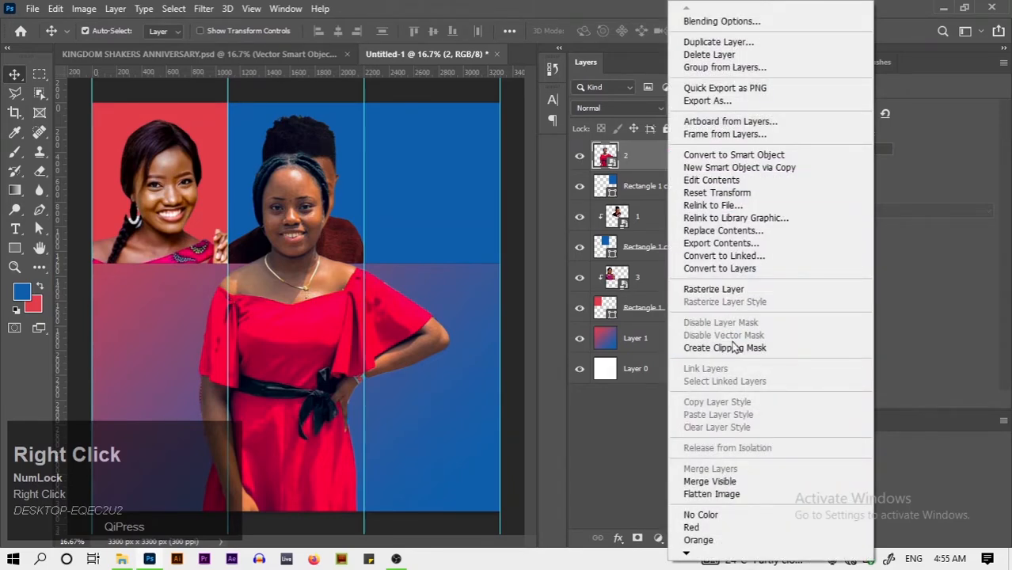
left_click(735, 348)
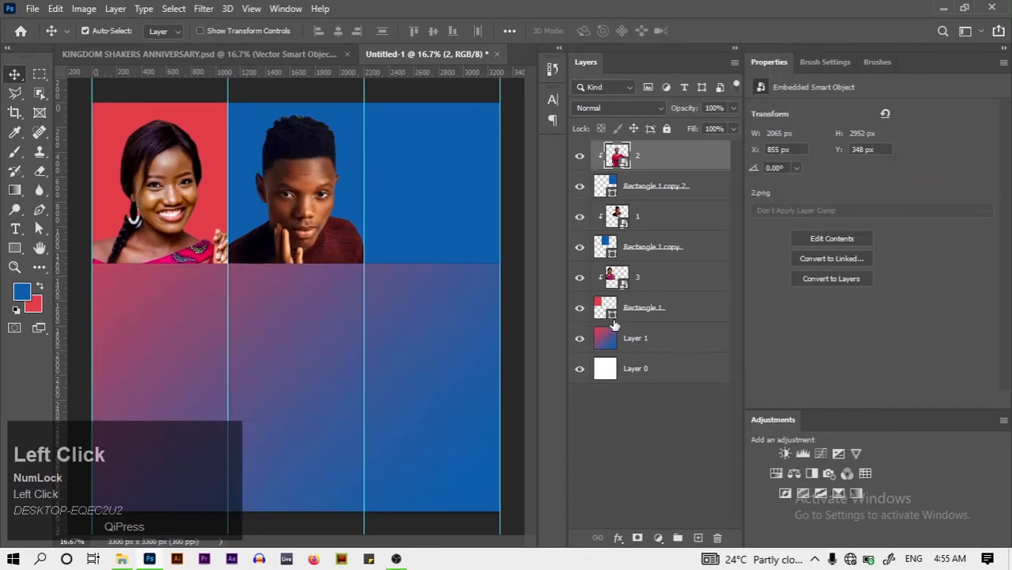
key("ctrl+t")
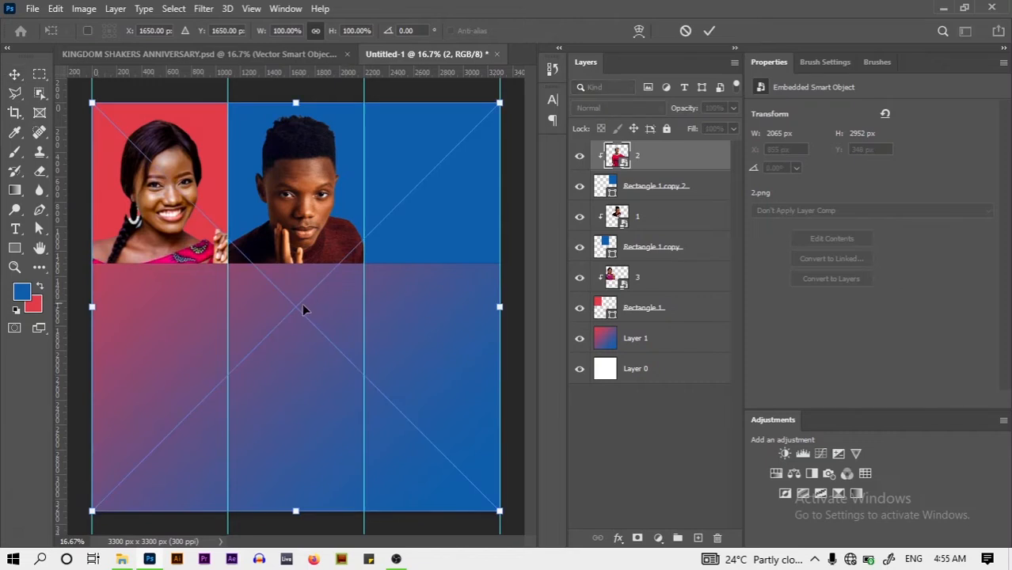
left_click_drag(297, 341, 437, 305)
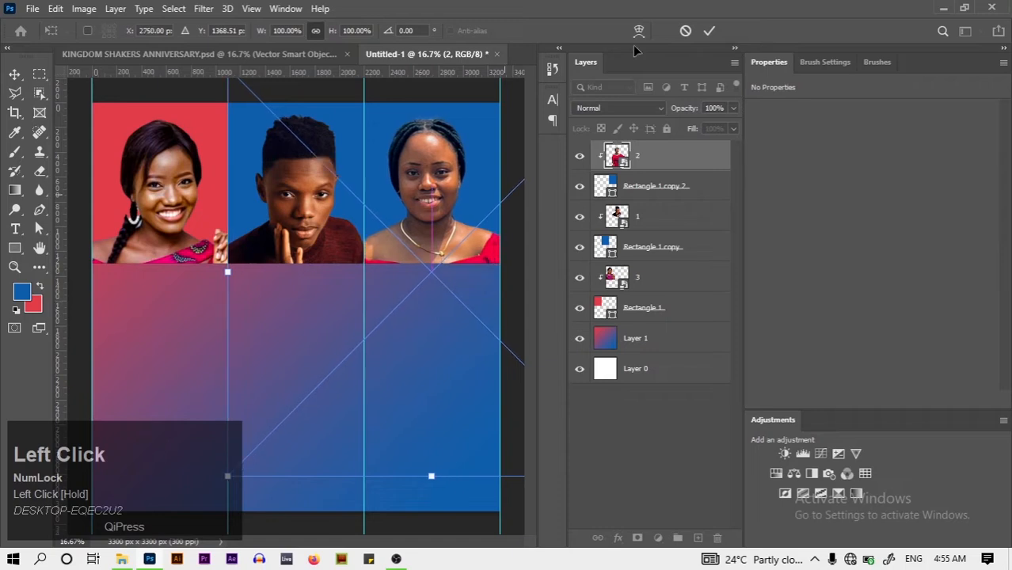
left_click(709, 30)
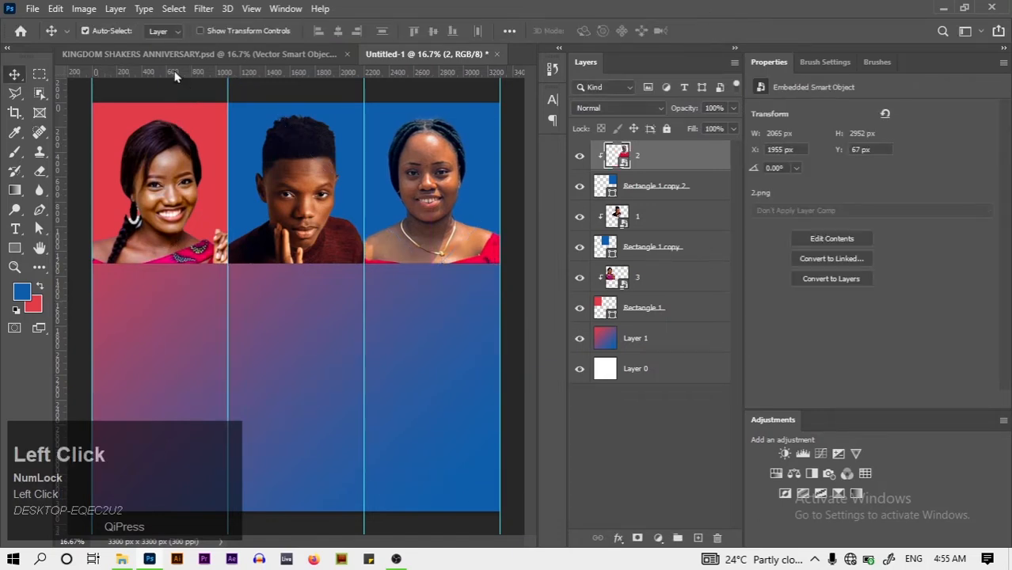
left_click(118, 54)
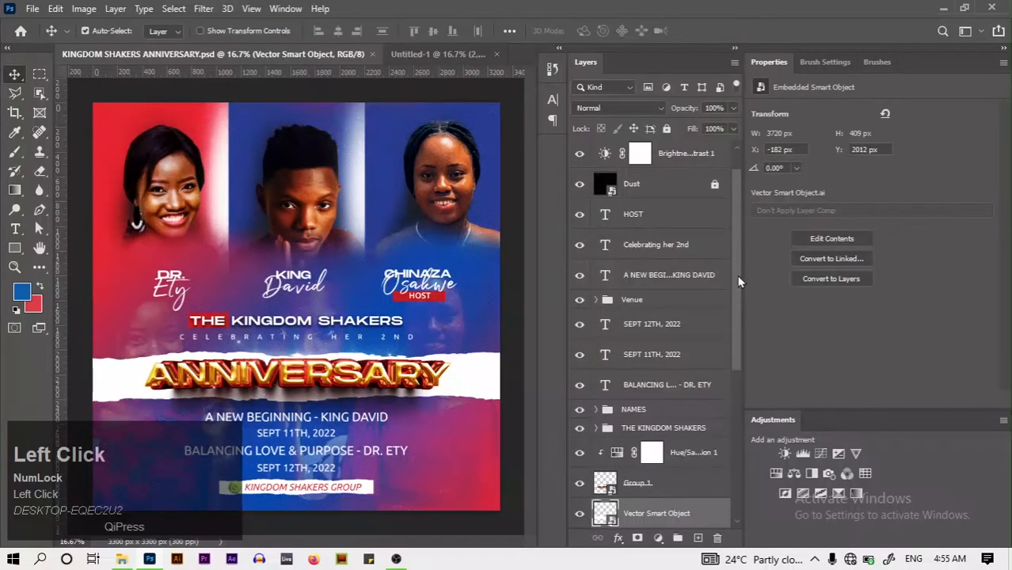
left_click_drag(738, 281, 725, 450)
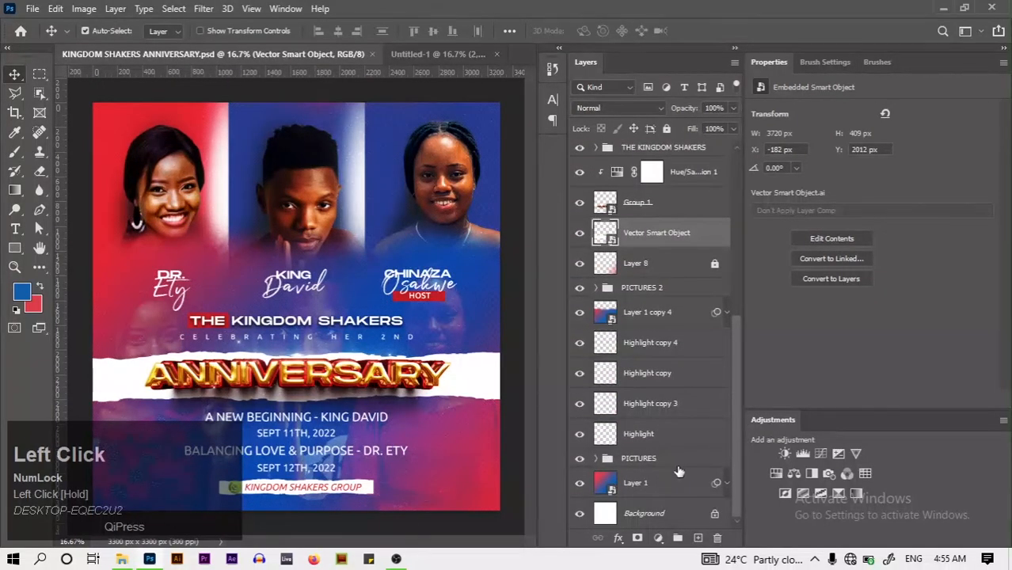
left_click(597, 458)
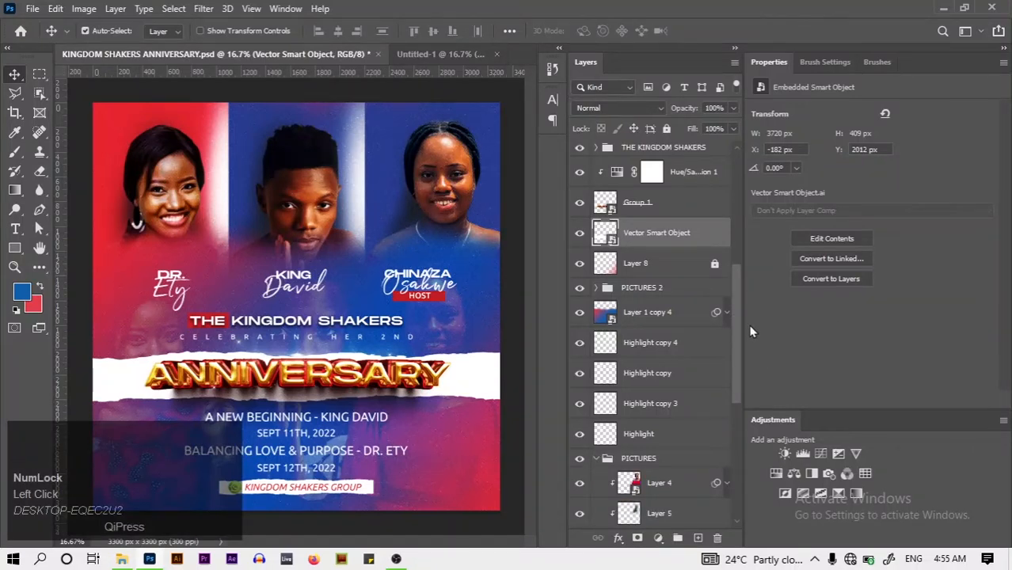
left_click_drag(734, 321, 734, 410)
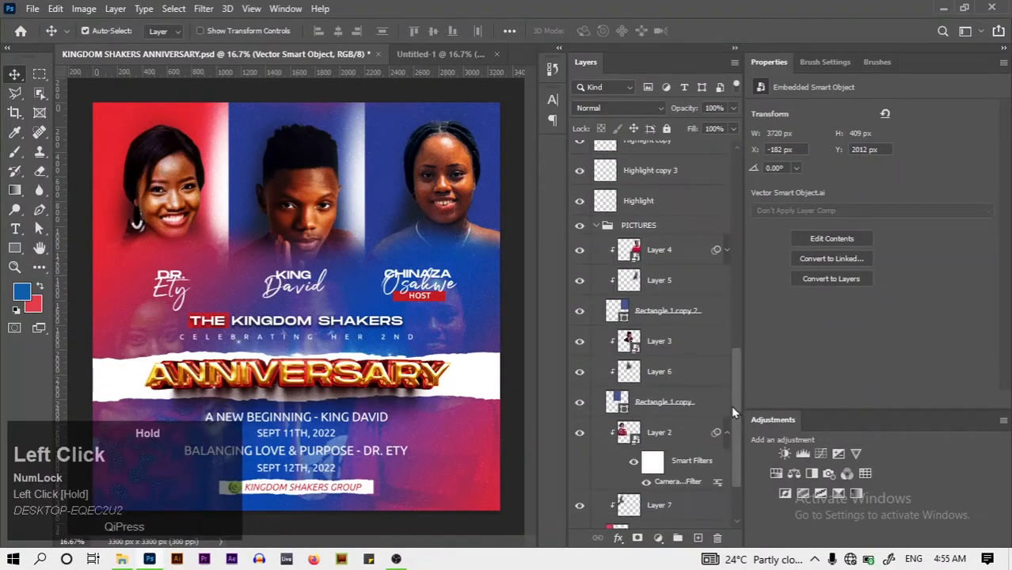
left_click_drag(731, 405, 713, 364)
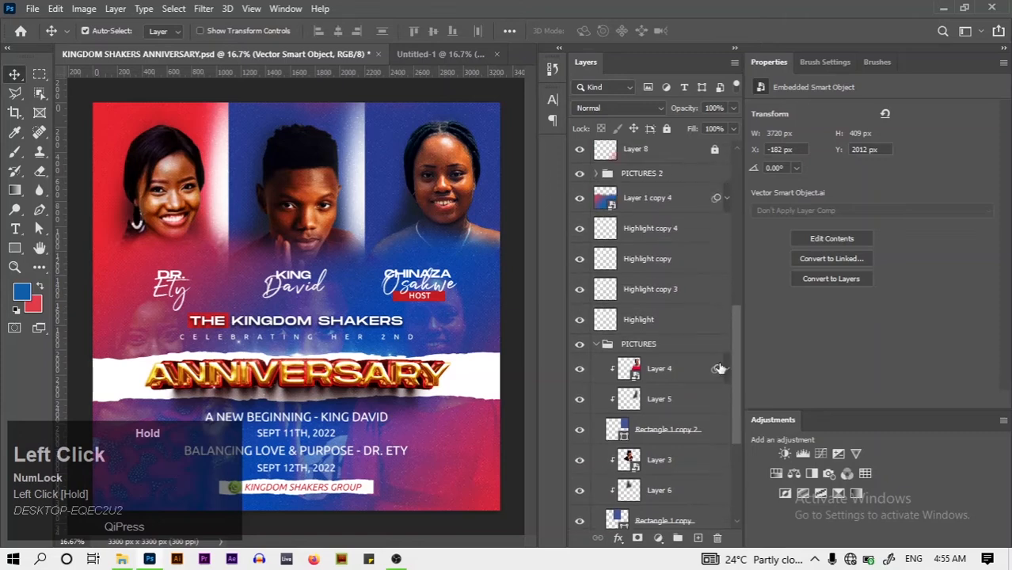
left_click(596, 344)
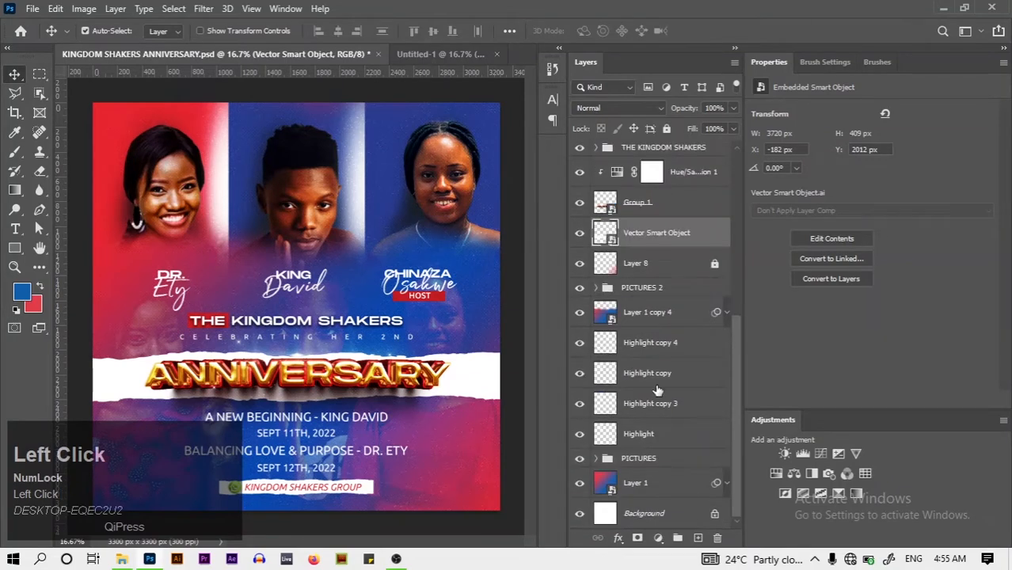
Back in Untitled-1, convert the gradient Layer 1 into an embedded smart object (Layer 1.psb)
left_click(433, 62)
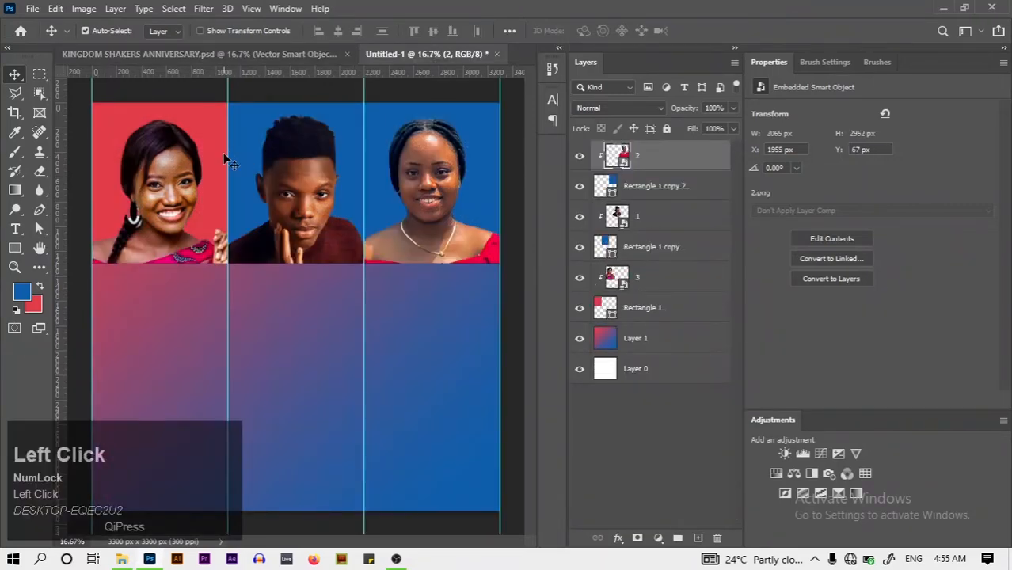
left_click(679, 339)
right_click(680, 339)
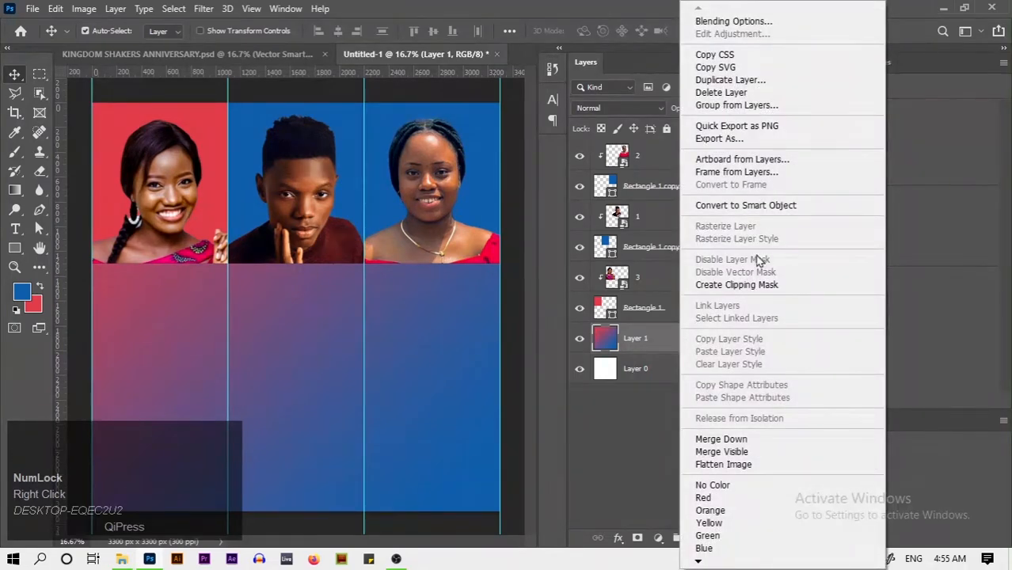
left_click(748, 206)
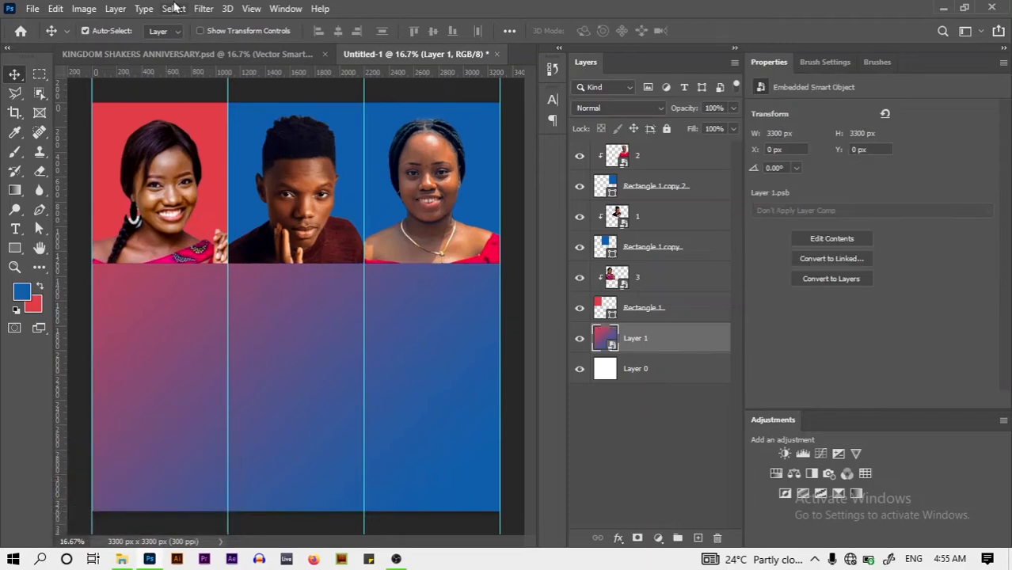
Apply a 10% Uniform Add Noise smart filter to Layer 1 and collapse its filter list
left_click(203, 9)
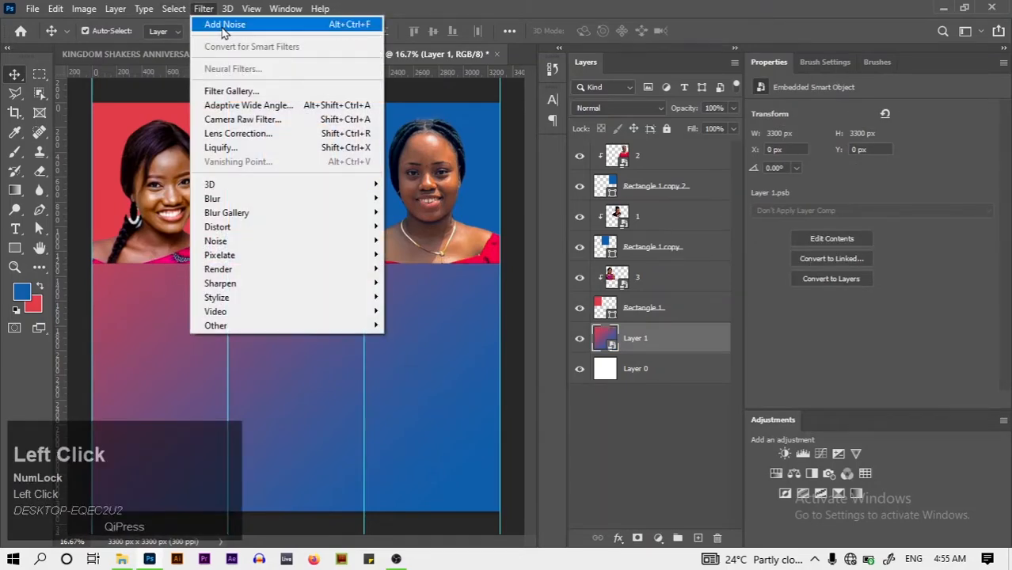
mouse_move(264, 242)
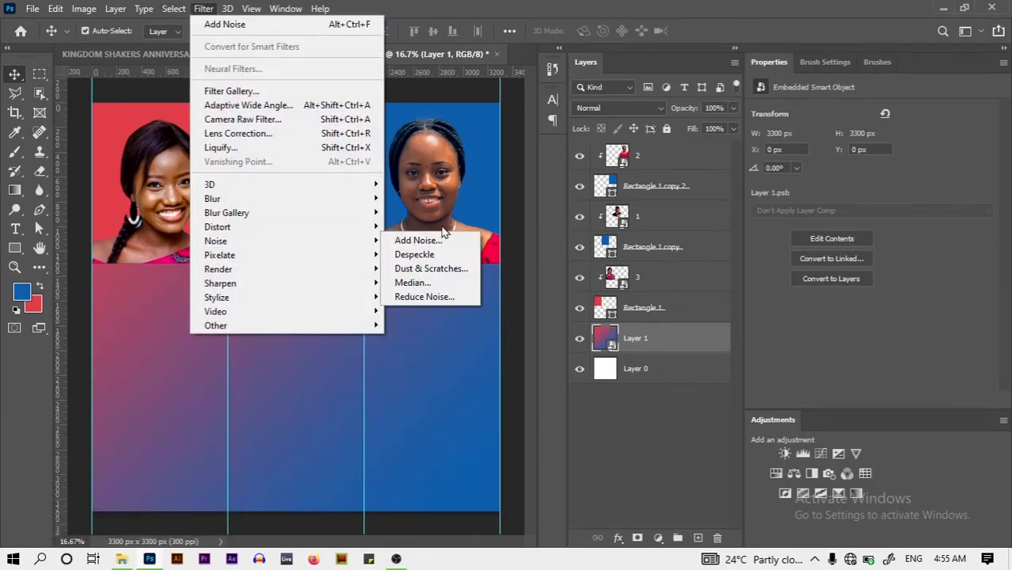
left_click(418, 240)
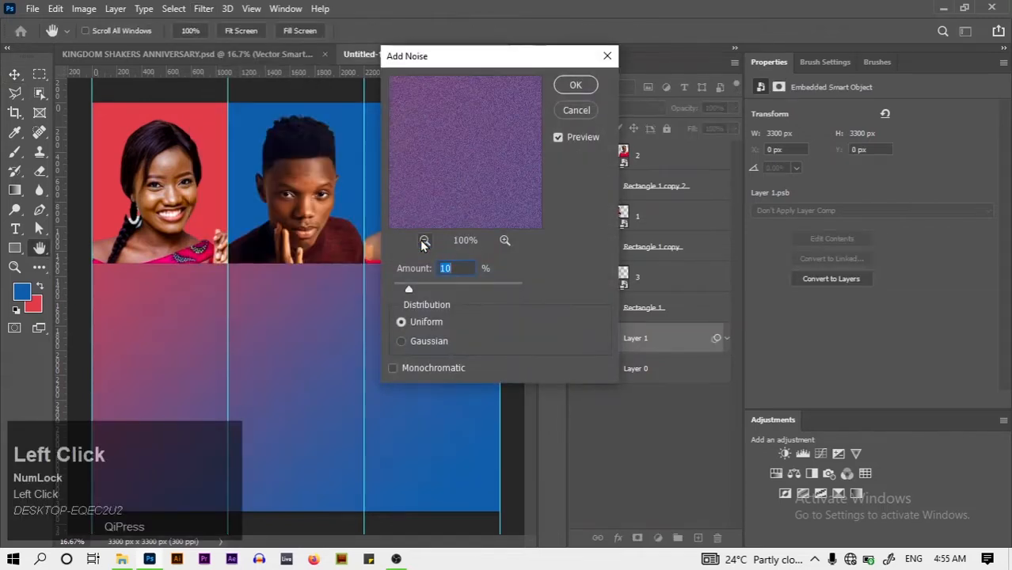
left_click(563, 88)
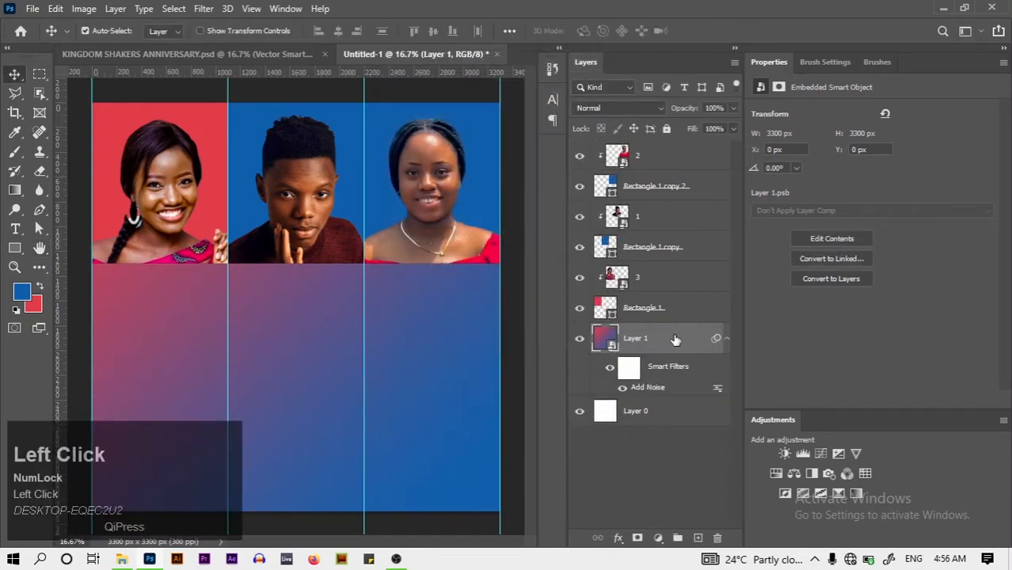
left_click(727, 339)
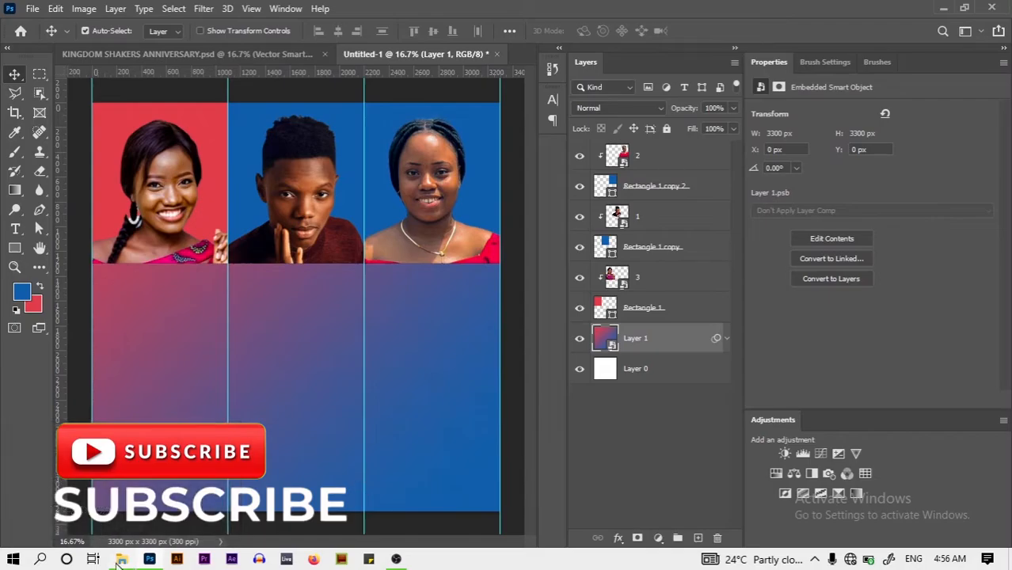
Drag Highlight.png from the ANNIVERSARY folder onto the Photoshop canvas
left_click(120, 560)
left_click(541, 184)
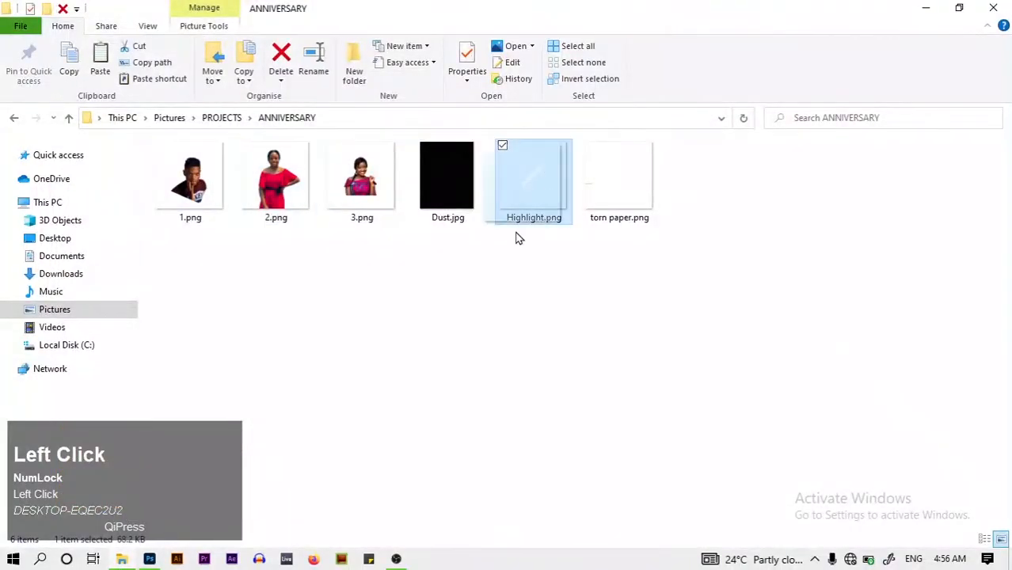
left_click_drag(516, 237, 290, 351)
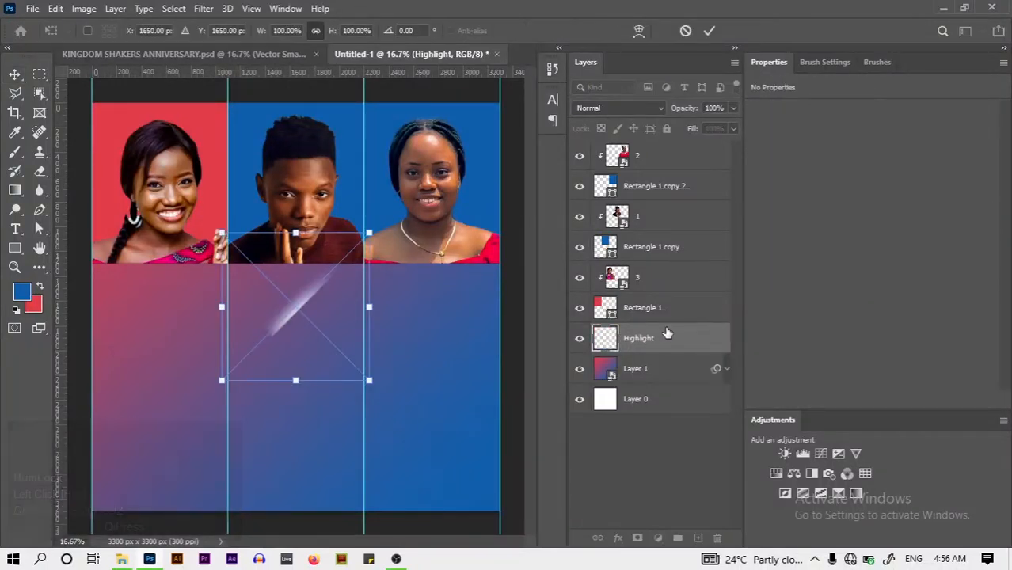
Move the Highlight layer to the top of the stack, then roughly rotate and position the streak
left_click_drag(668, 336, 662, 154)
mouse_move(329, 297)
left_mouse_down()
mouse_move(311, 291)
mouse_move(298, 345)
left_mouse_up()
key("ctrl+t")
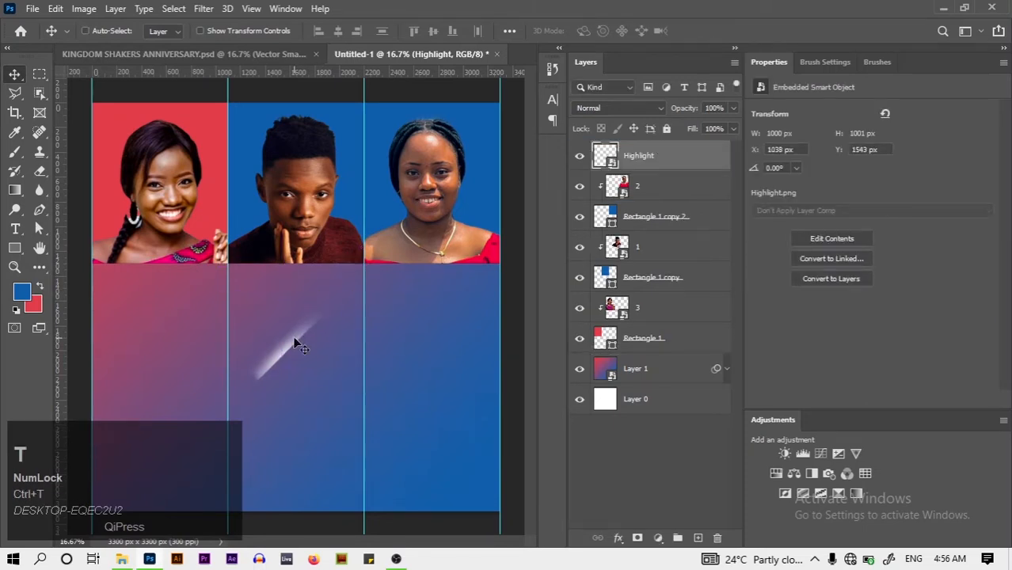
mouse_move(353, 435)
left_mouse_down()
mouse_move(368, 432)
mouse_move(401, 367)
left_mouse_up()
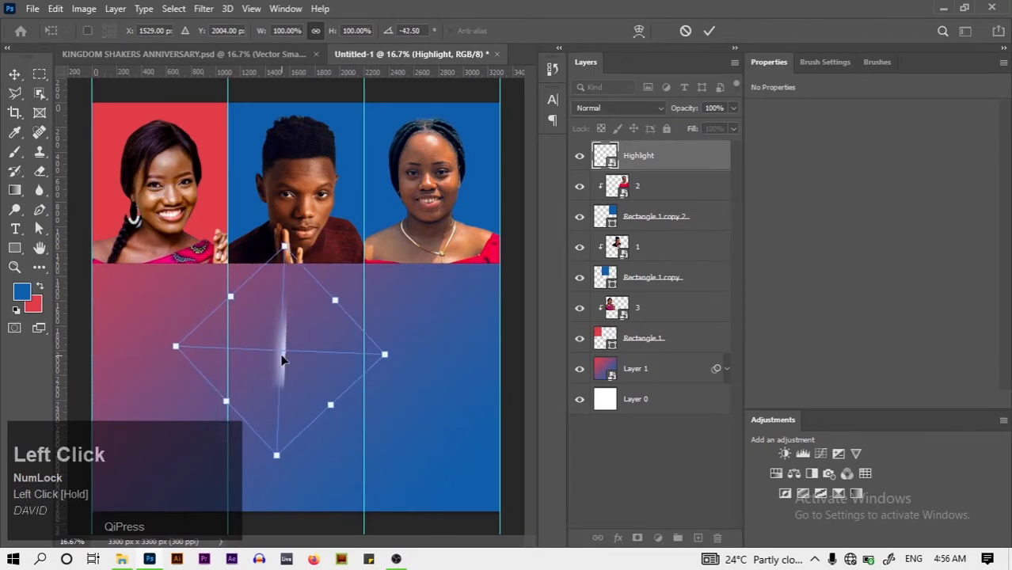
left_click_drag(272, 298, 226, 179)
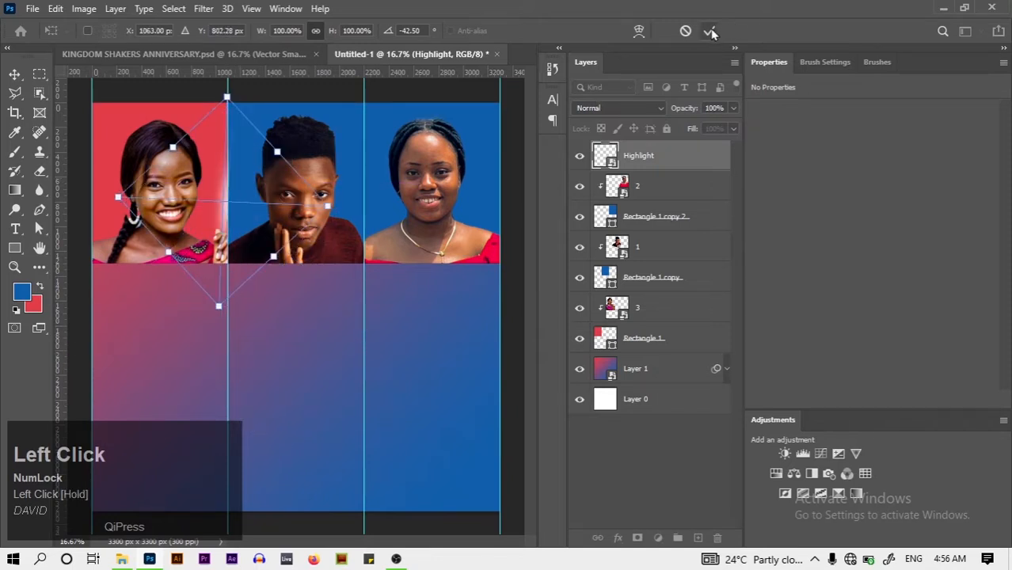
Scale the streak to about 204%, tilt it near -44°, and settle it by the red panel
left_click_drag(329, 208, 554, 226)
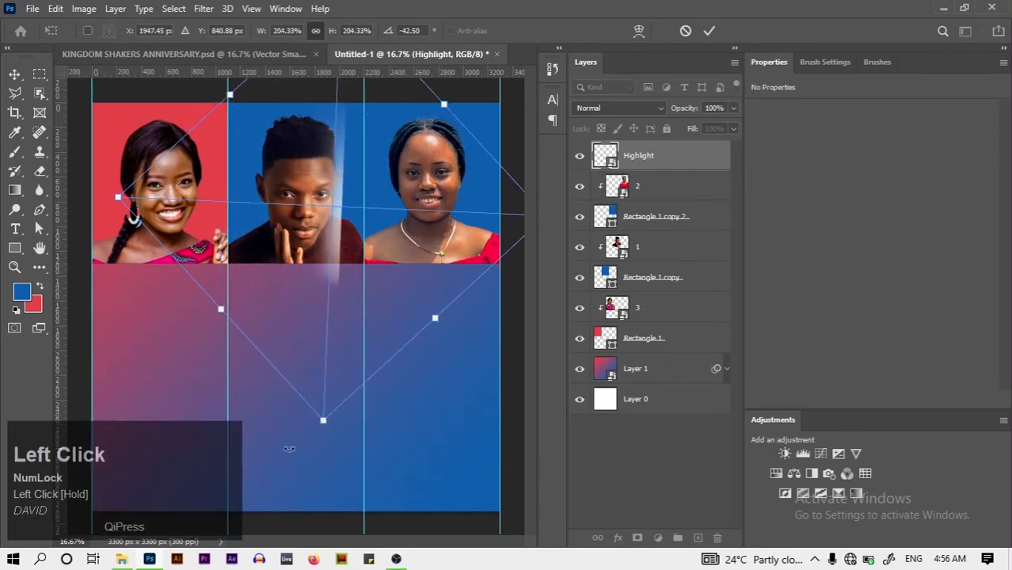
left_click_drag(322, 441, 332, 441)
left_click_drag(331, 156, 227, 145)
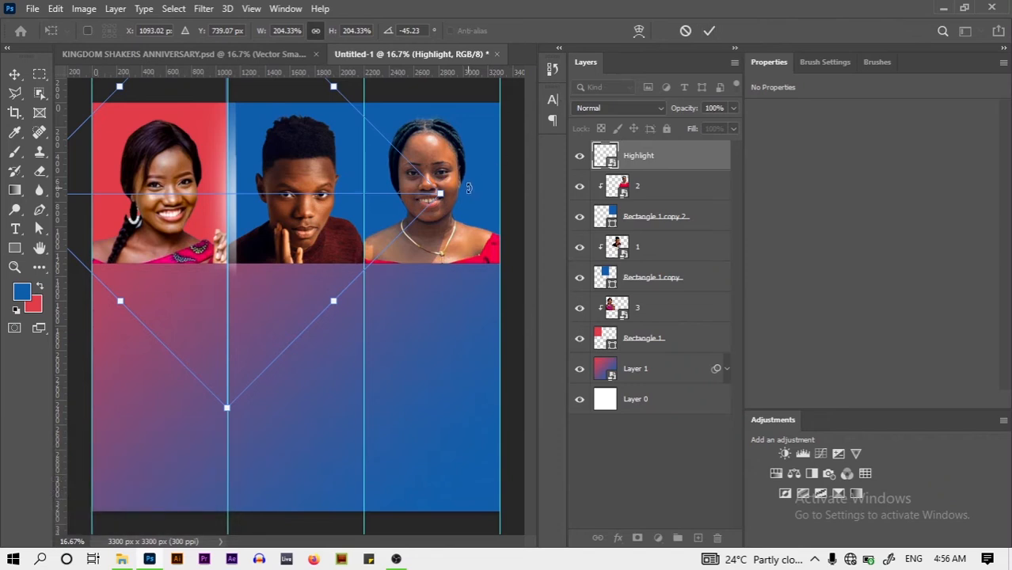
left_click_drag(450, 203, 450, 204)
left_click(709, 30)
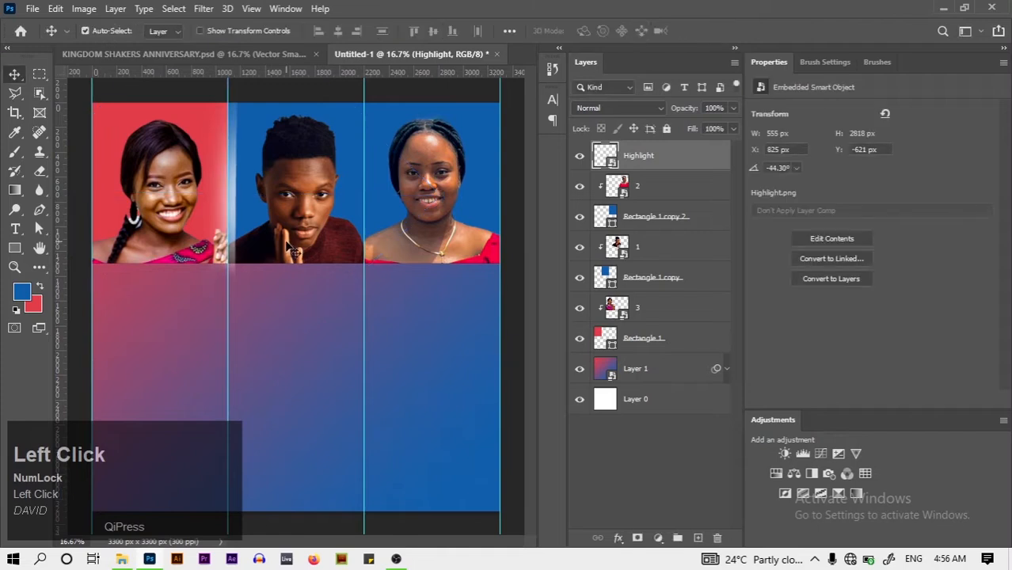
left_click_drag(233, 196, 223, 192)
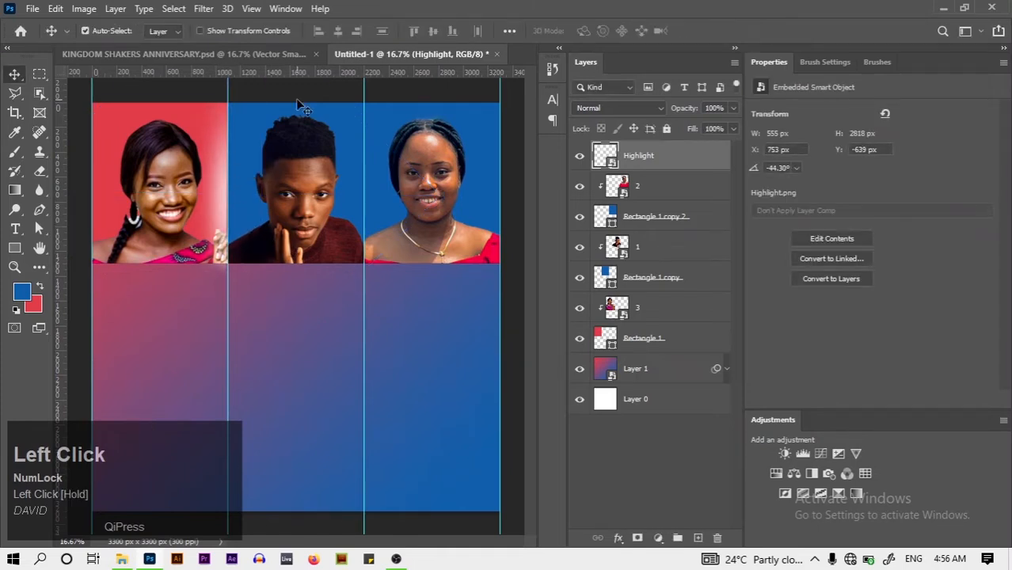
Clear all guides and nudge the Highlight streak with the arrow keys
left_click(251, 8)
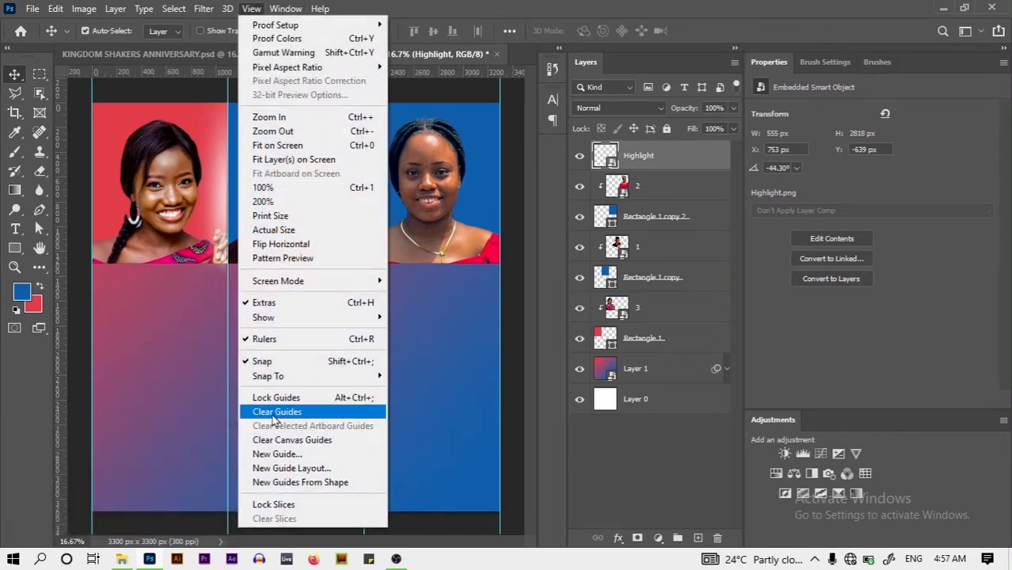
left_click(274, 412)
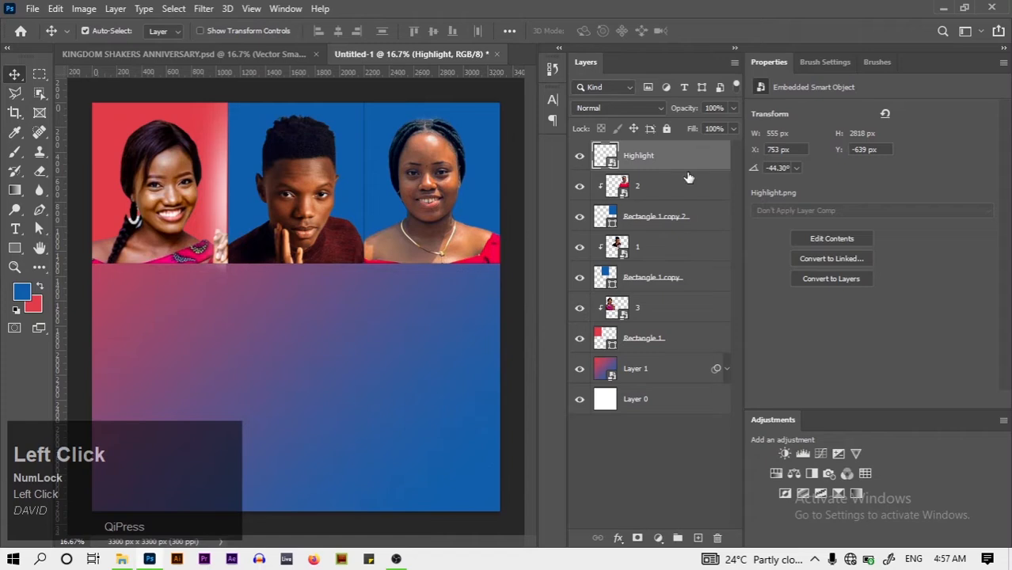
key("Right")
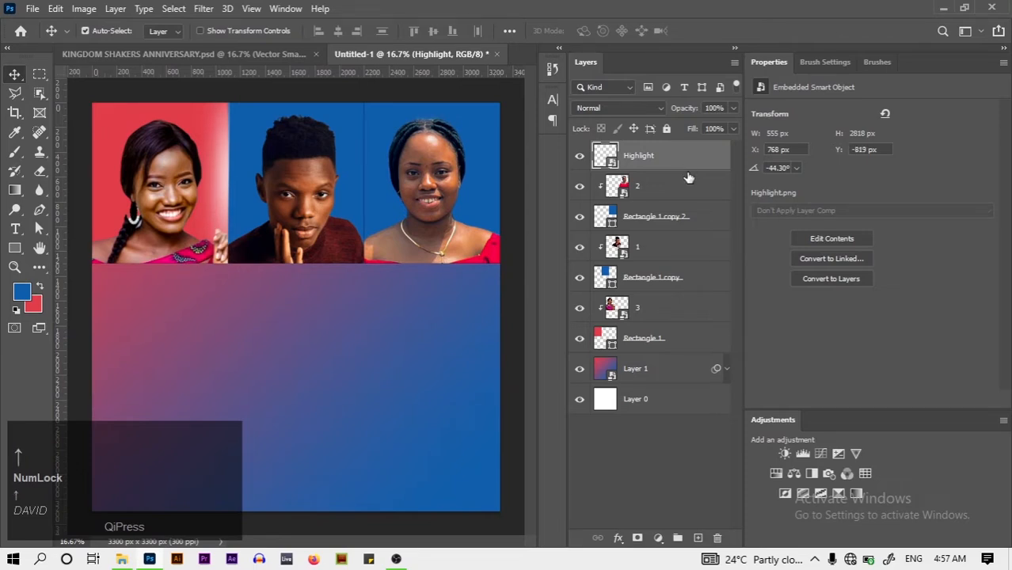
key("Left")
Zoom in to inspect the Highlight streak's placement along the red panel
key("ctrl")
key("ctrl+equal")
key("ctrl+equal")
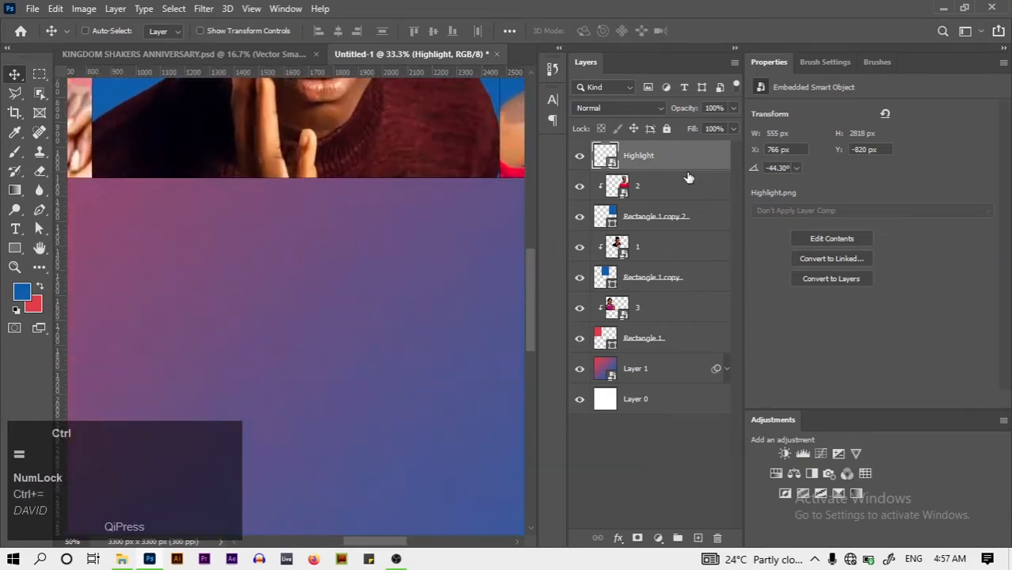
left_click_drag(531, 289, 534, 193)
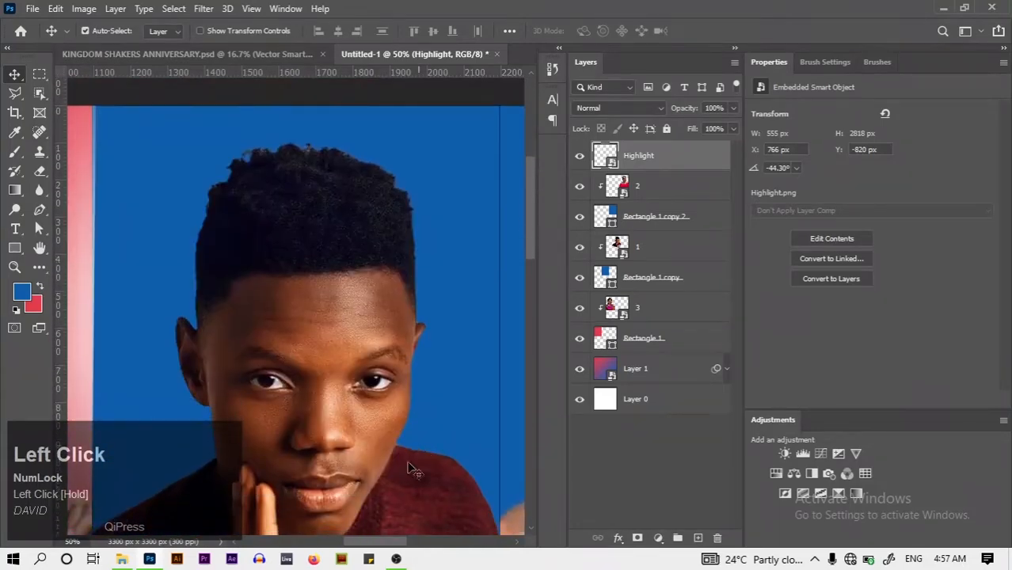
left_click(235, 544)
left_click(235, 545)
left_click(235, 544)
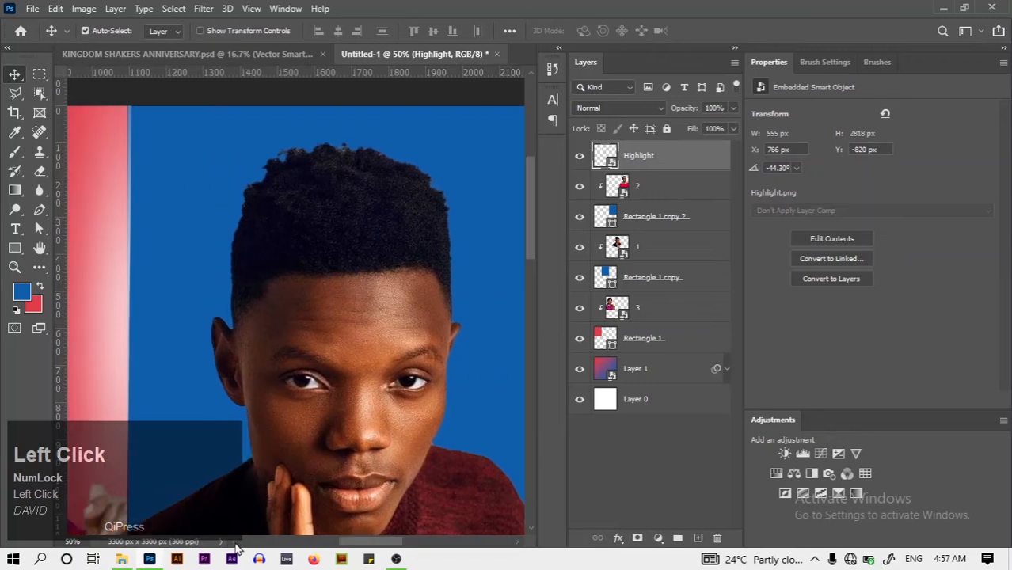
left_click(235, 545)
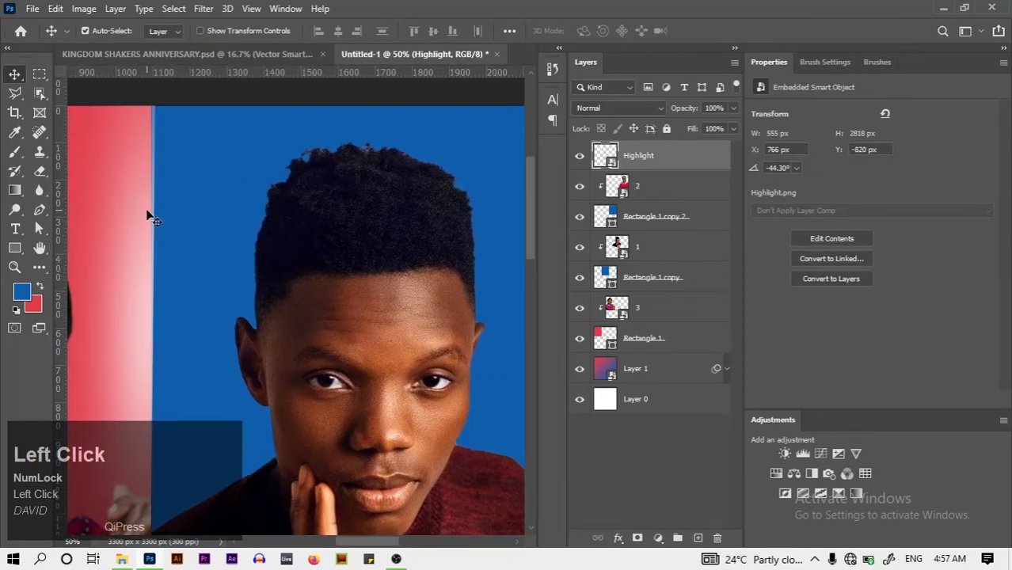
Rotate the Highlight streak to exactly -45° and commit the transform
key("ctrl+t")
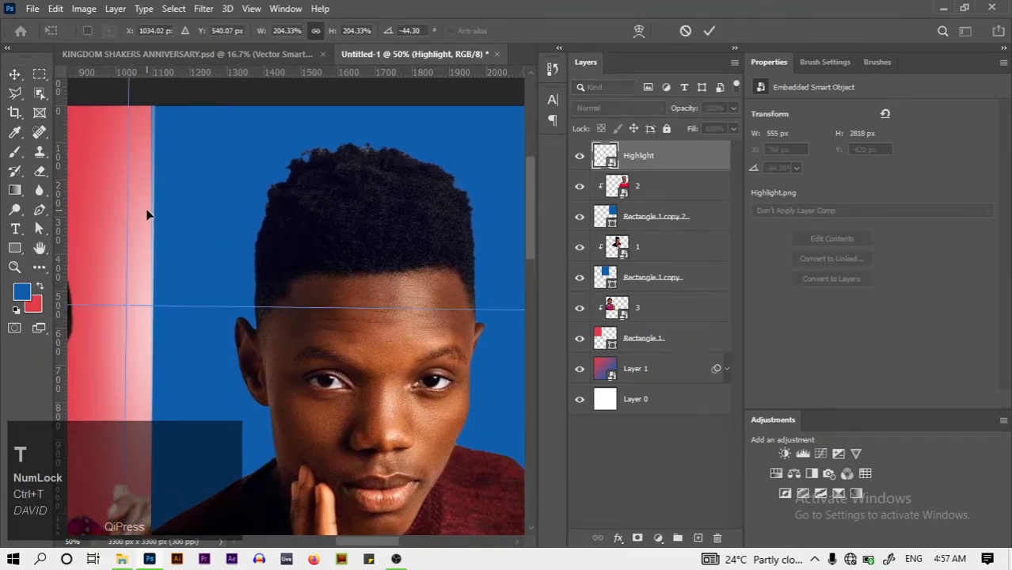
key("ctrl+minus")
key("ctrl+minus")
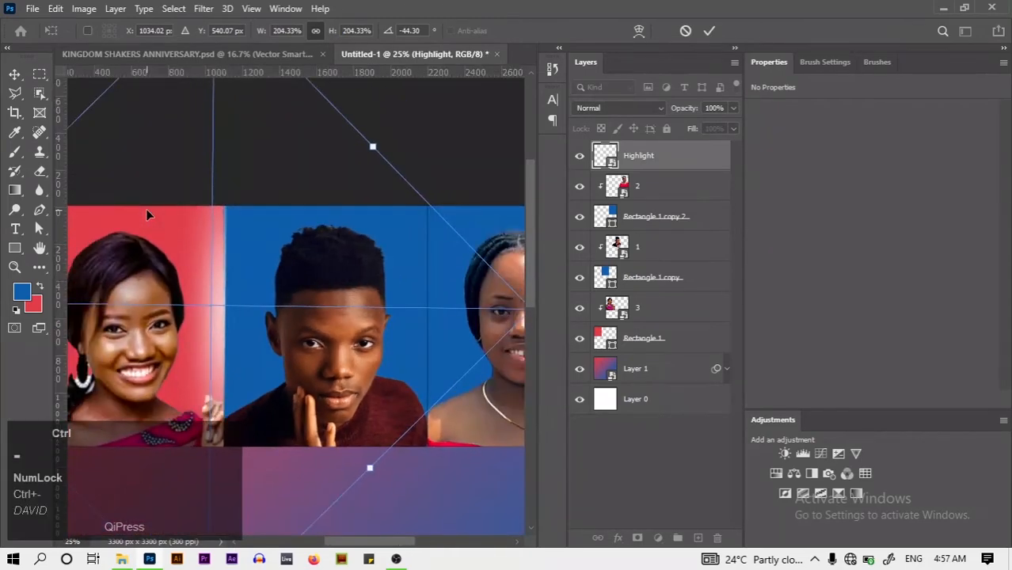
key("ctrl+minus")
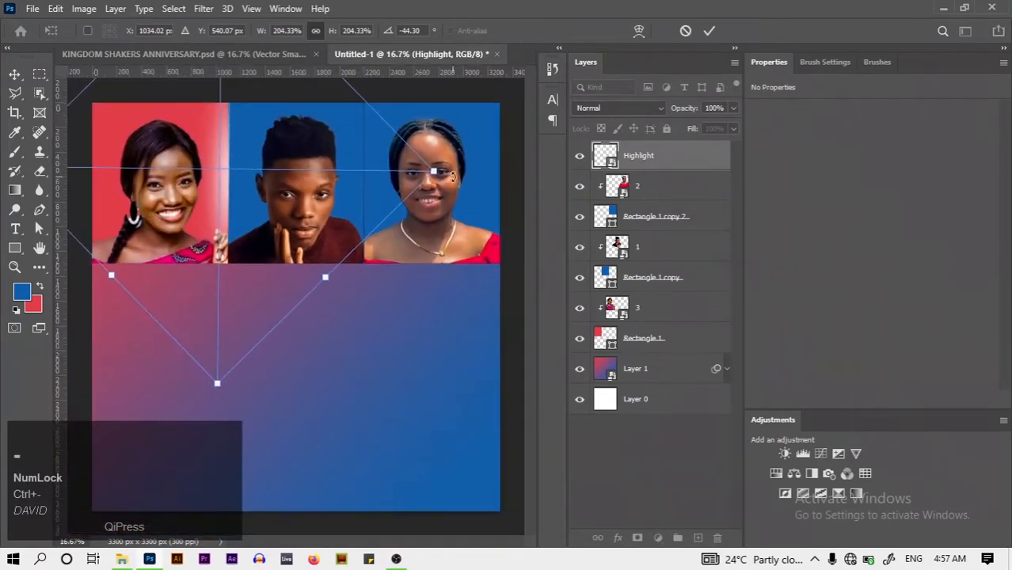
left_click(451, 179)
left_click_drag(450, 177, 449, 176)
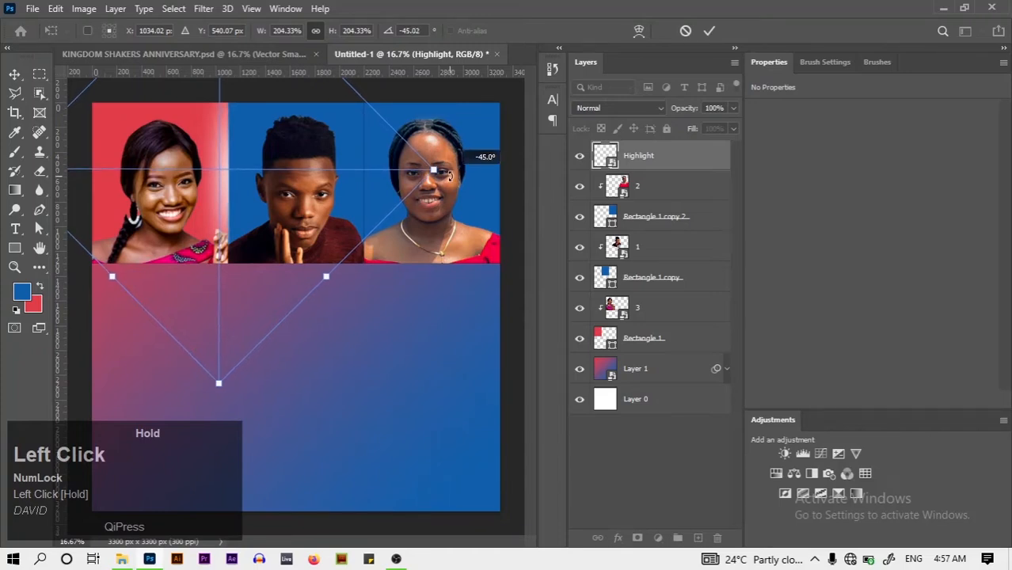
left_click(711, 32)
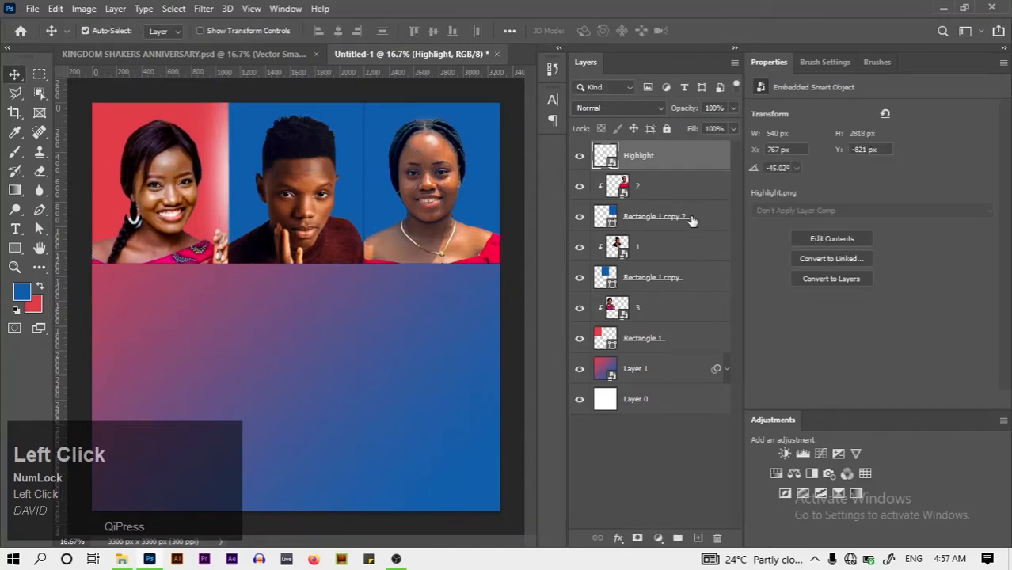
Widen the red Rectangle 1 panel slightly to the right, undoing and redoing the adjustment
left_click(686, 343)
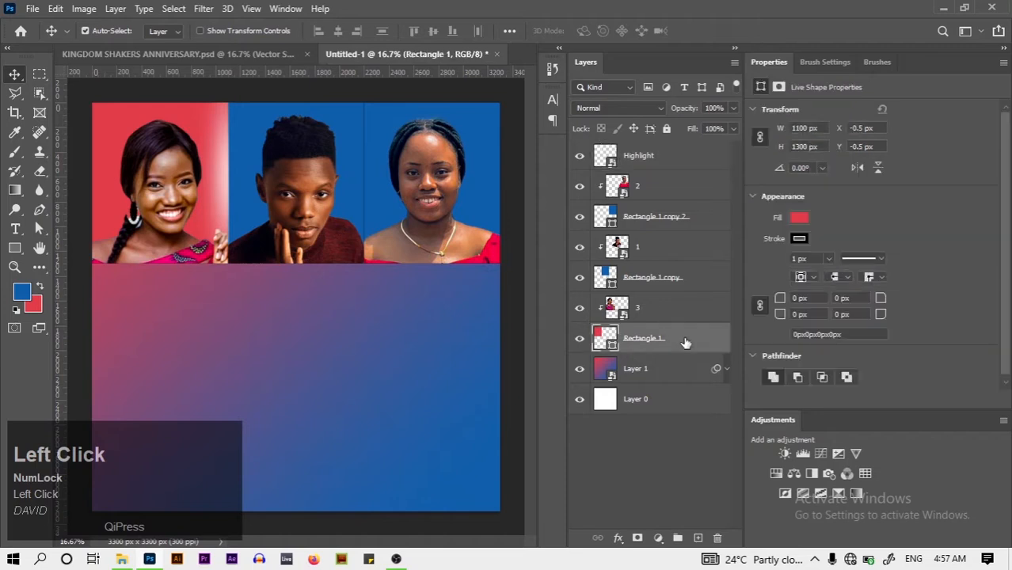
key("ctrl+t")
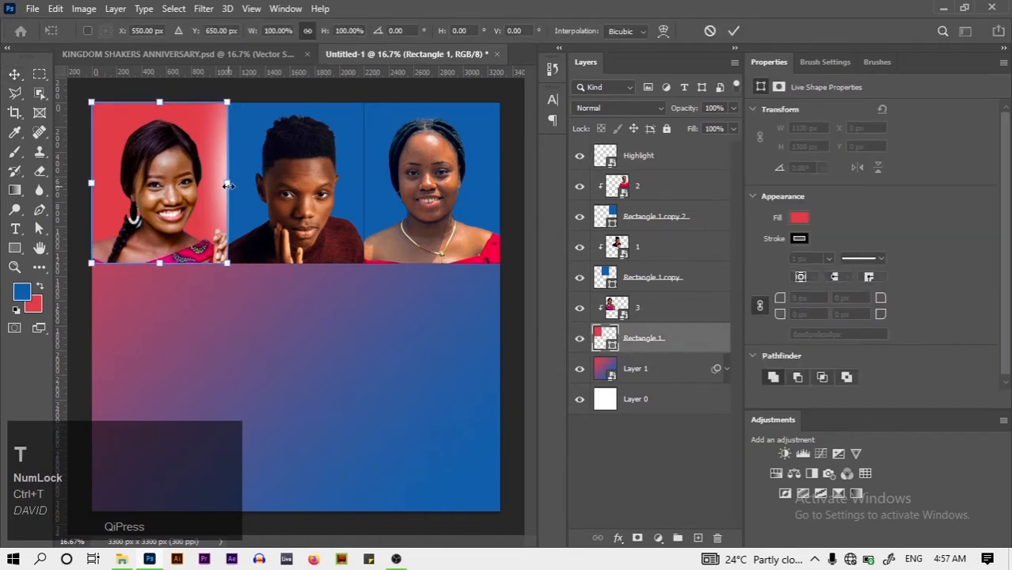
left_click_drag(229, 184, 236, 181)
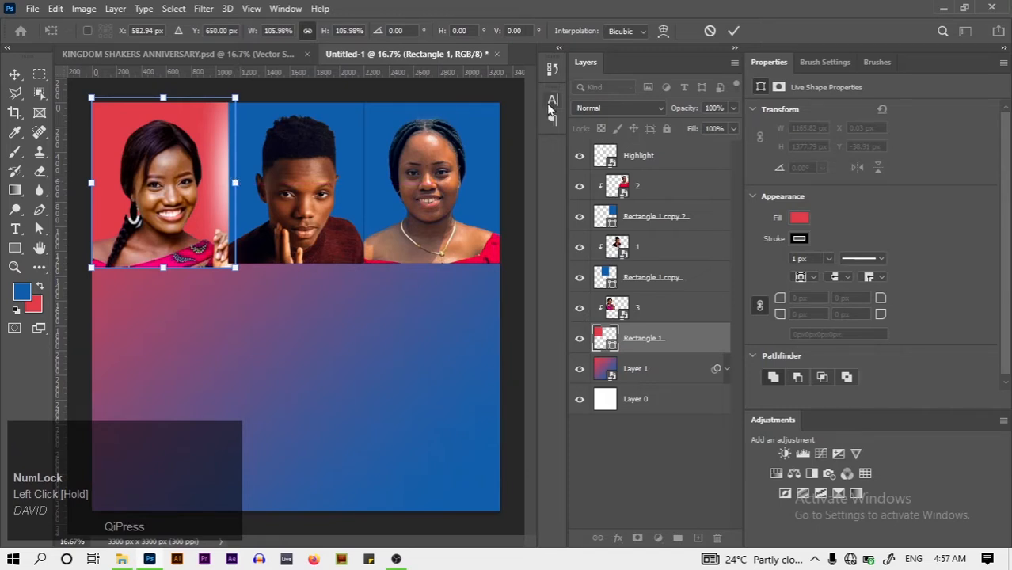
left_click(733, 31)
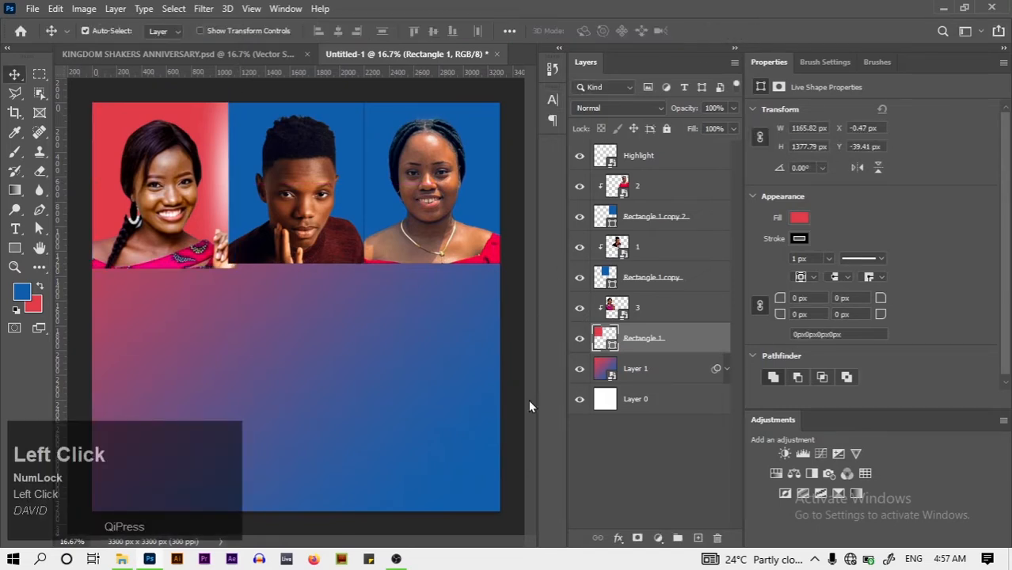
key("ctrl+z")
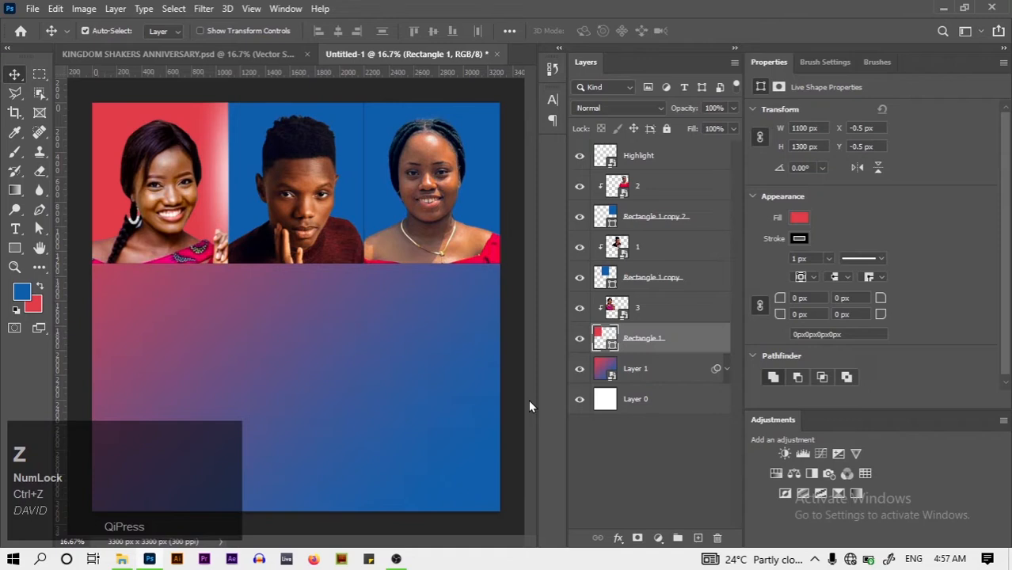
key("ctrl+t")
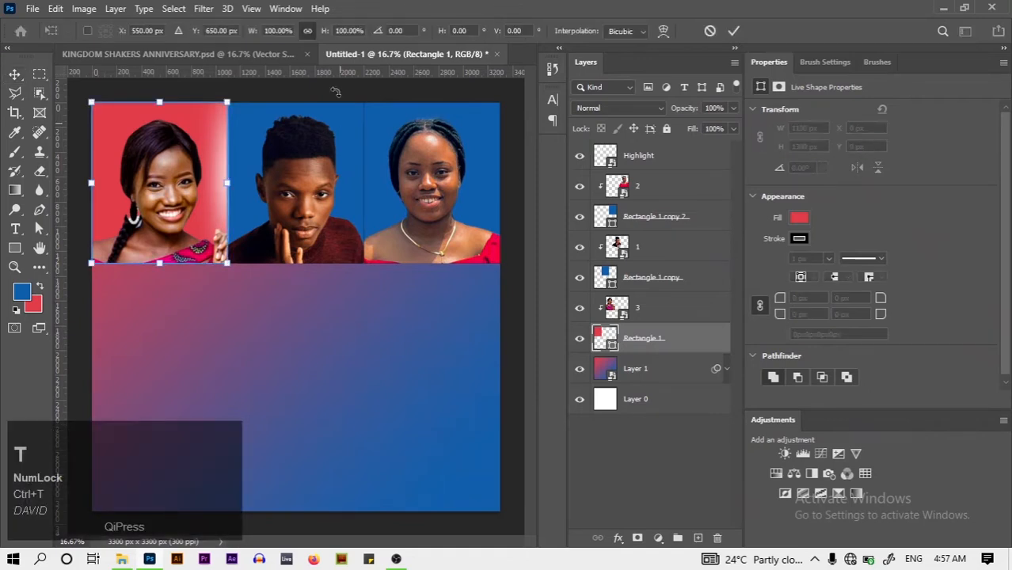
left_click(303, 52)
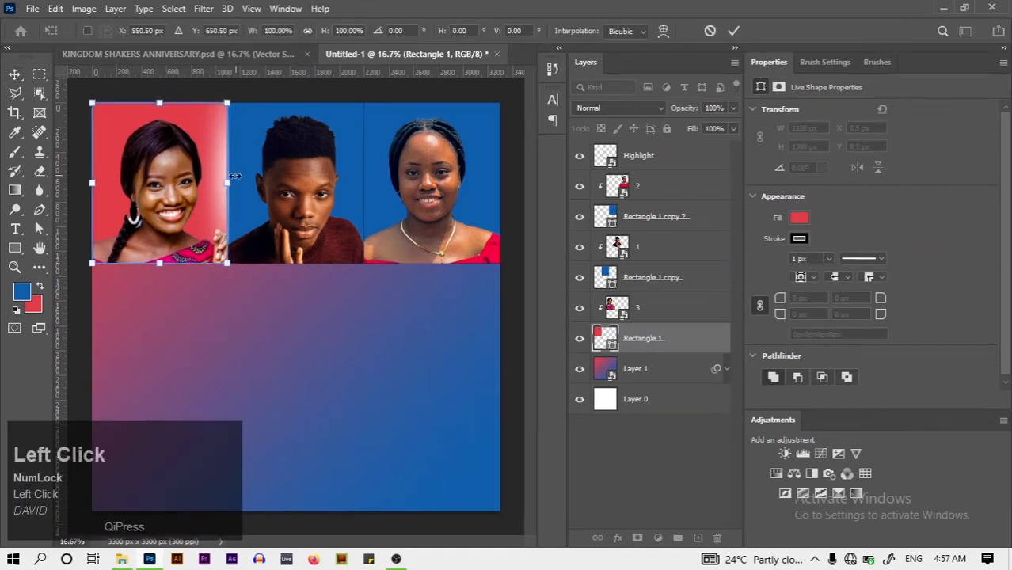
left_click_drag(227, 183, 232, 182)
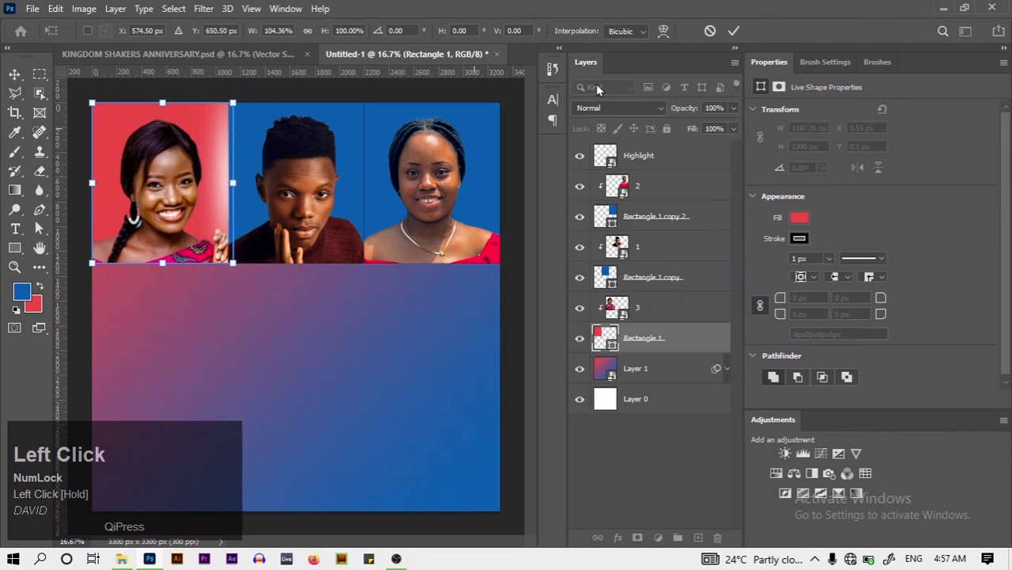
left_click(733, 31)
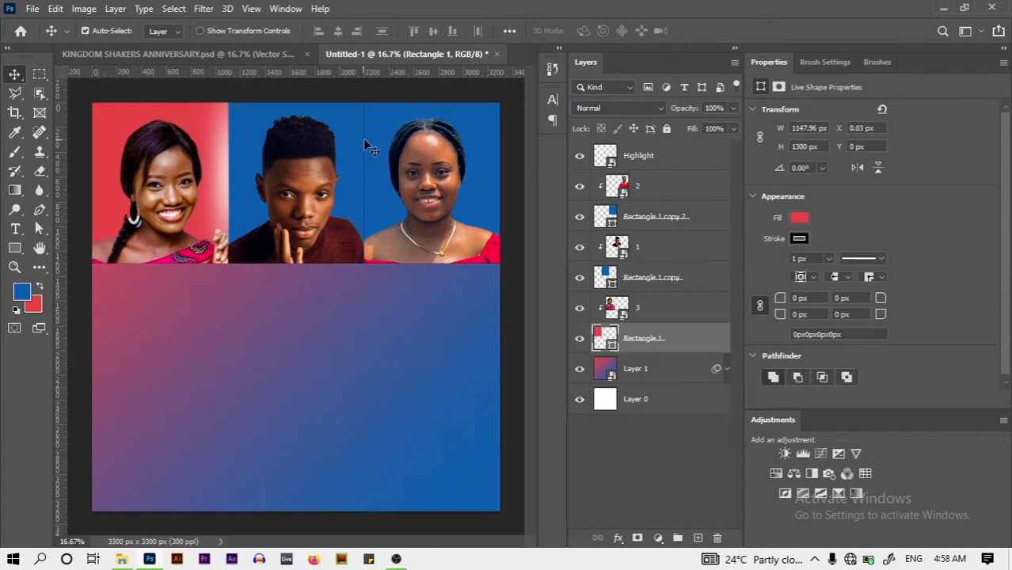
Check the panels up close, then widen the middle blue Rectangle 1 copy slightly rightward
key("z")
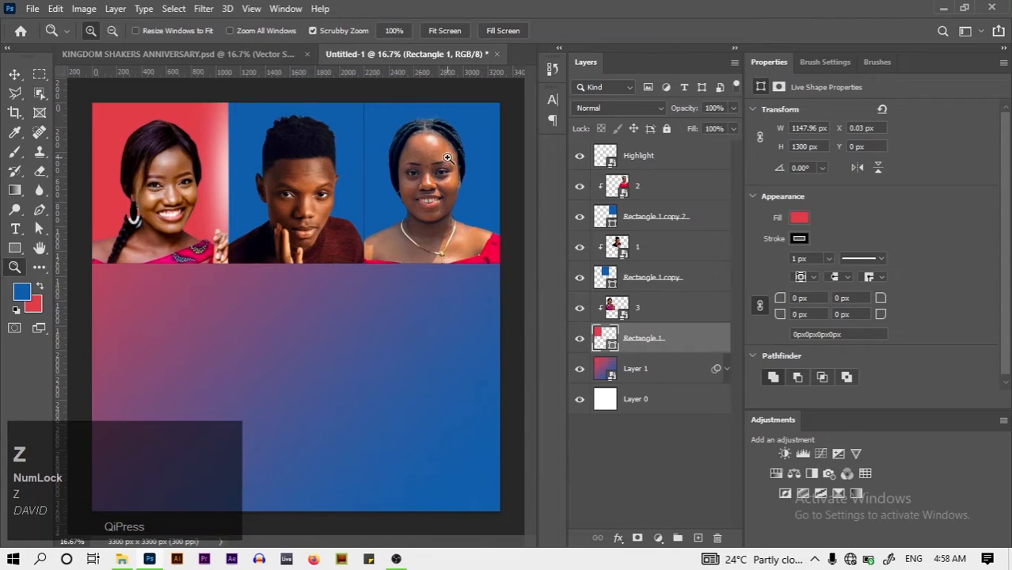
left_click_drag(349, 157, 374, 162)
key("ctrl+0")
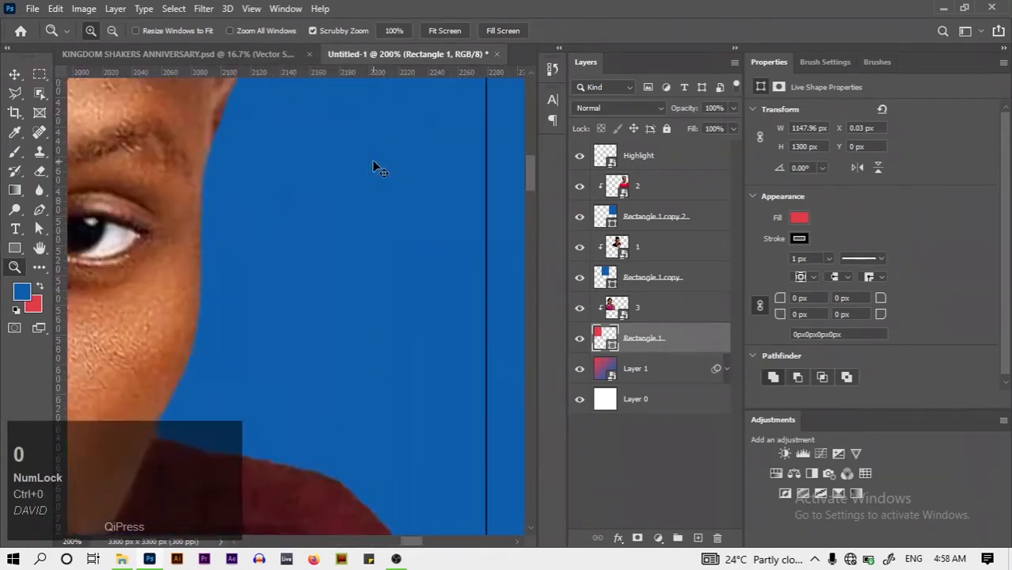
left_click(13, 77)
left_click(695, 280)
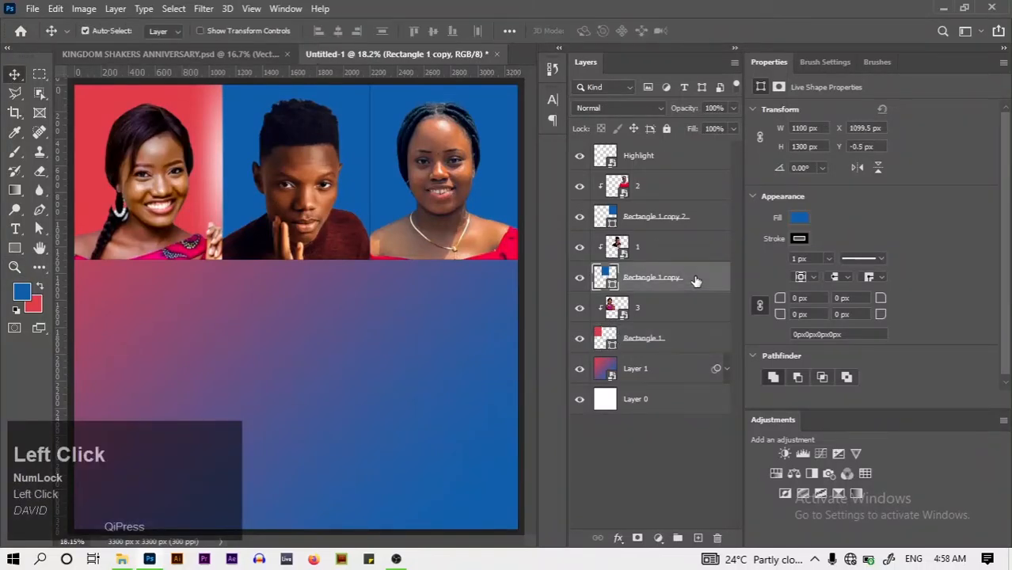
key("ctrl+t")
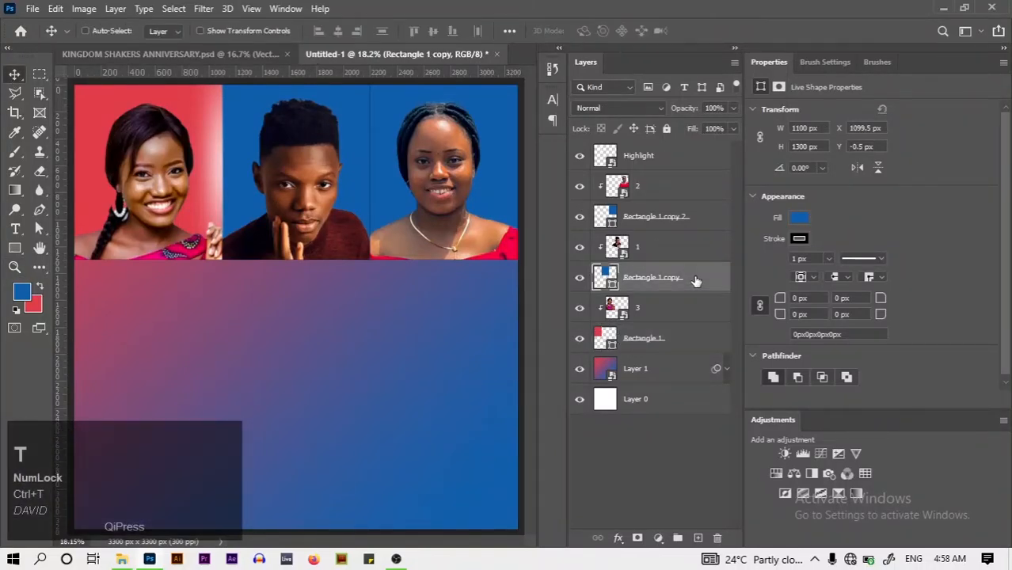
left_click_drag(371, 162, 378, 164)
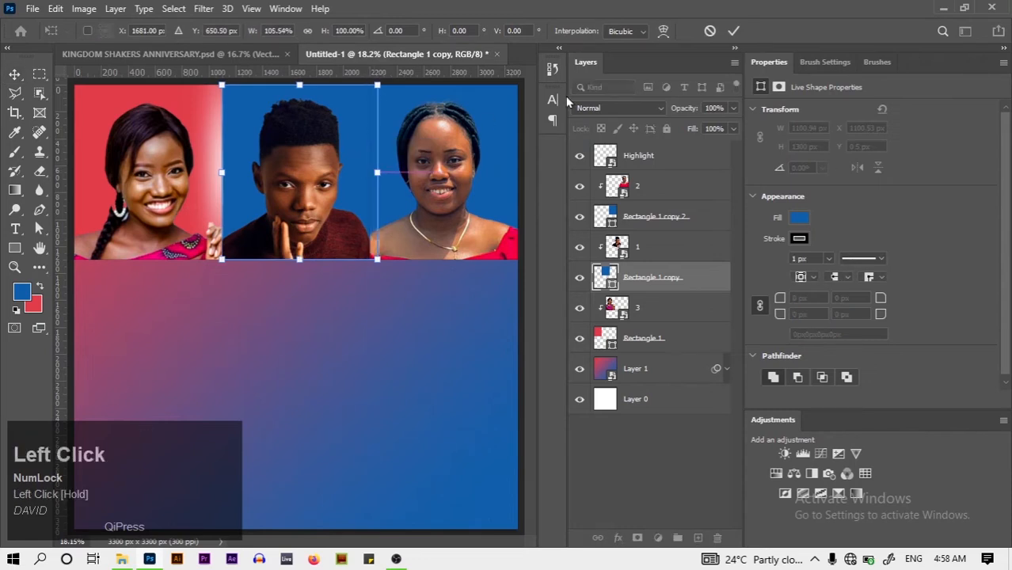
left_click(736, 31)
Widen the third blue panel, Rectangle 1 copy 2, slightly to the left
left_click(704, 217)
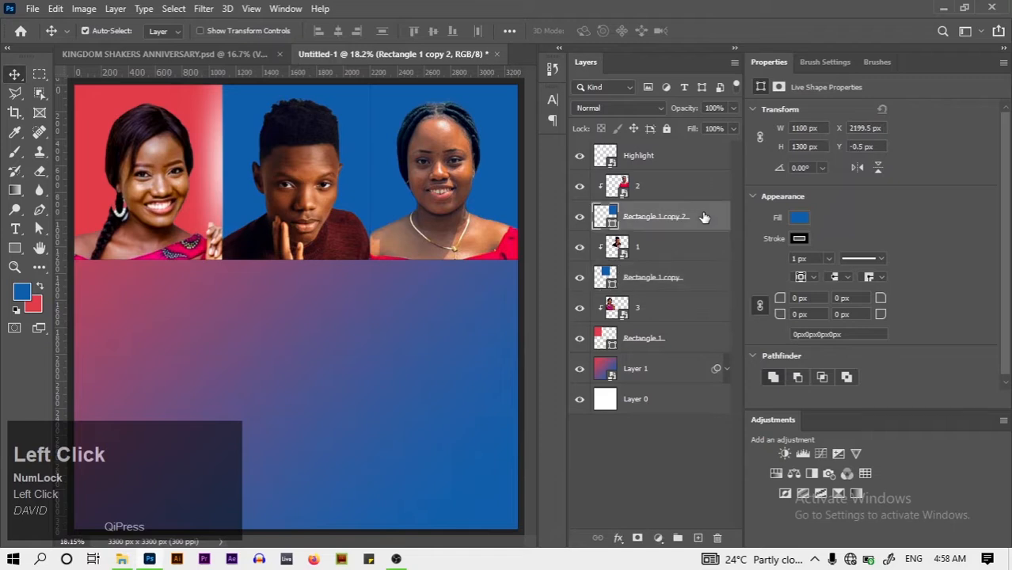
key("ctrl+t")
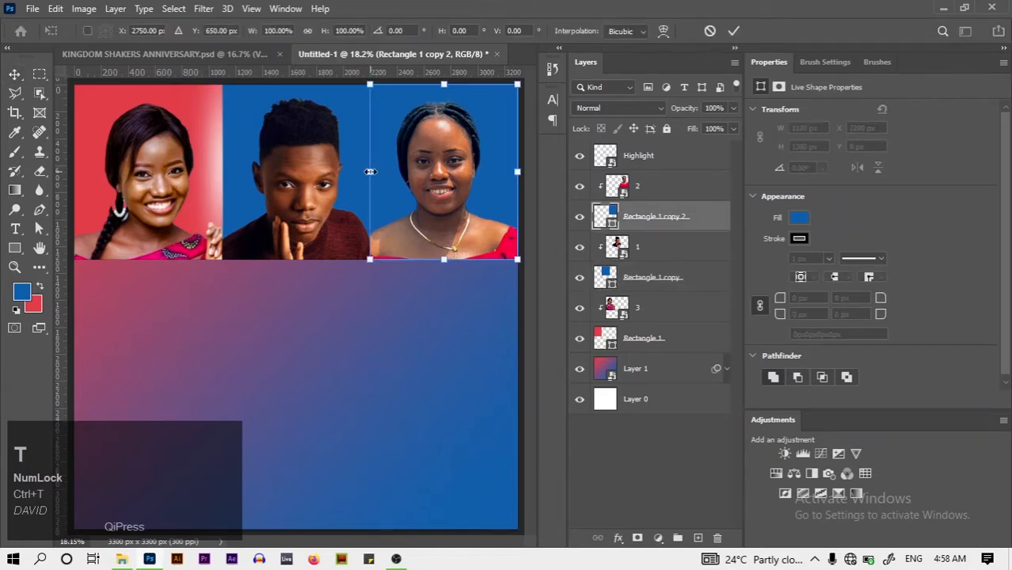
left_click_drag(370, 171, 361, 171)
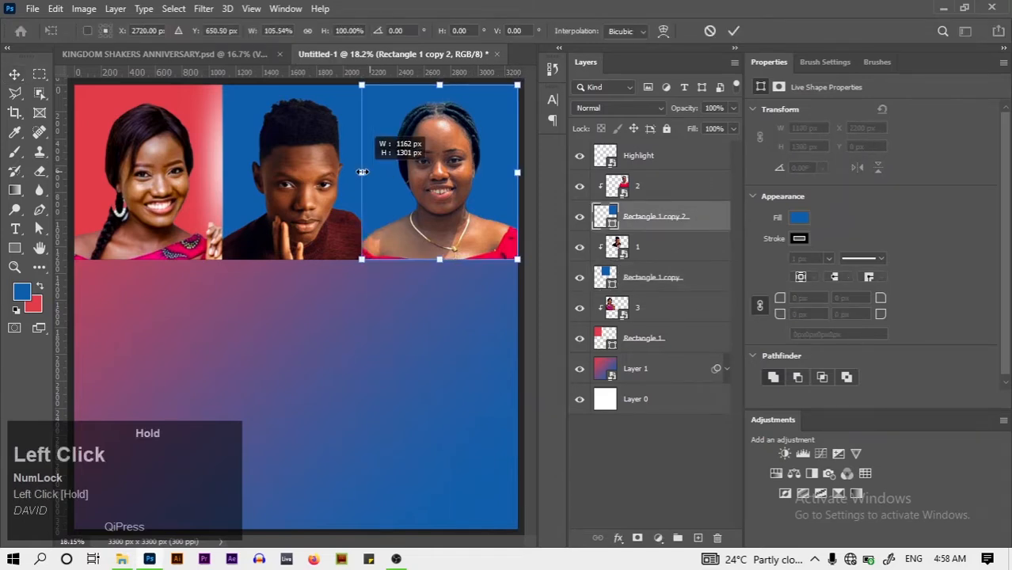
left_click(733, 30)
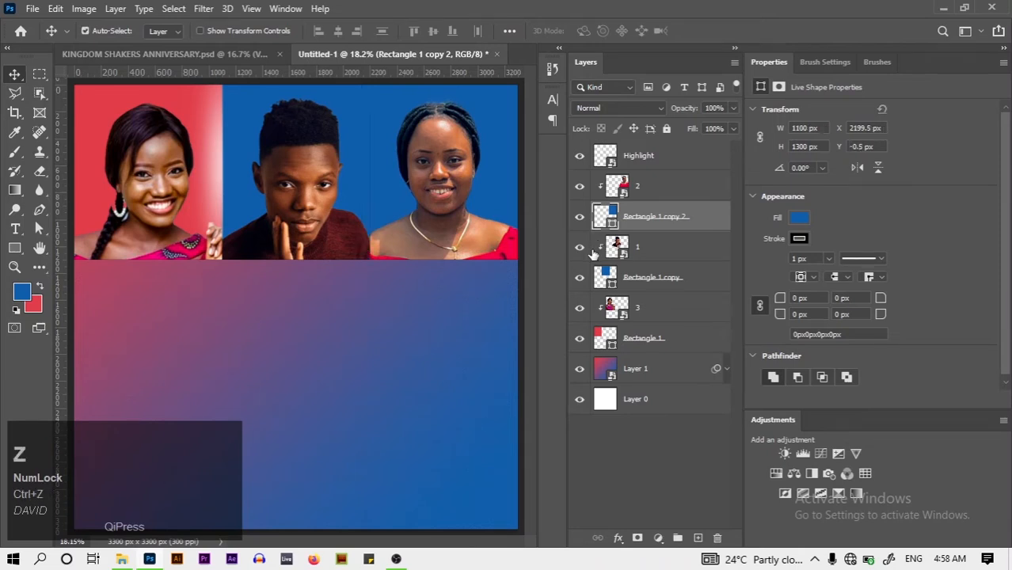
left_click(672, 166)
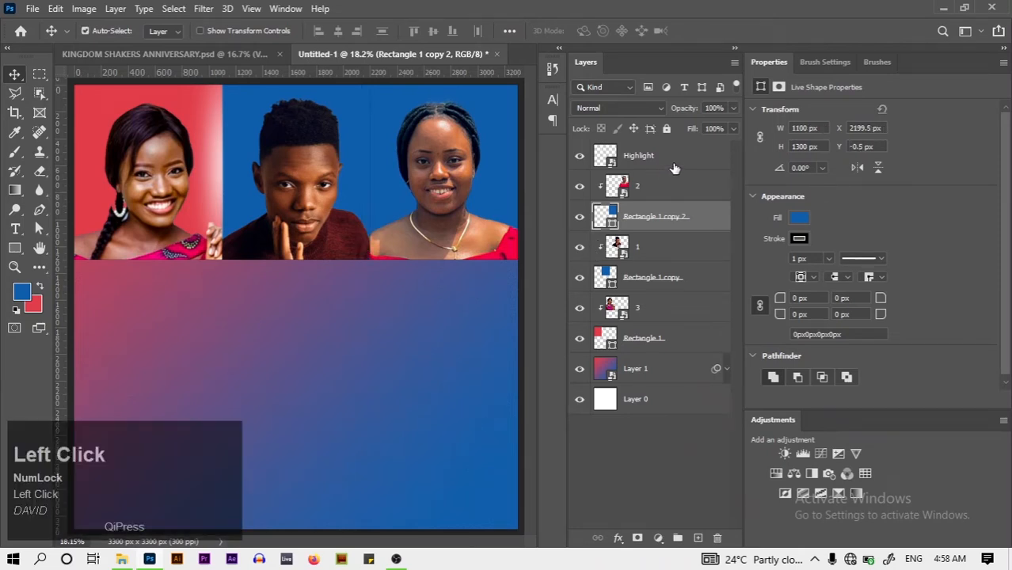
Set the Highlight layer's blend mode to Color Dodge and duplicate it
left_click(623, 108)
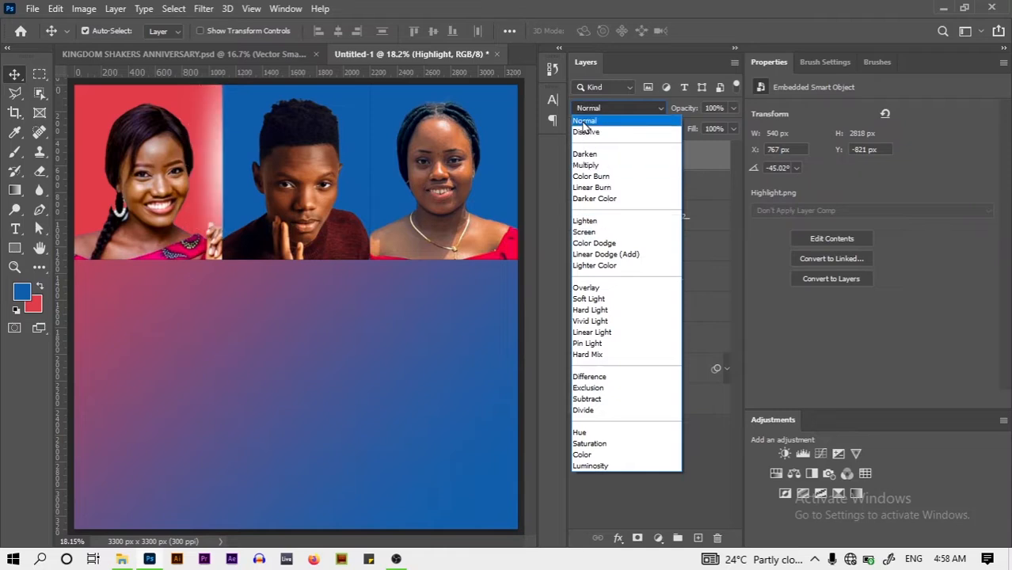
left_click(605, 246)
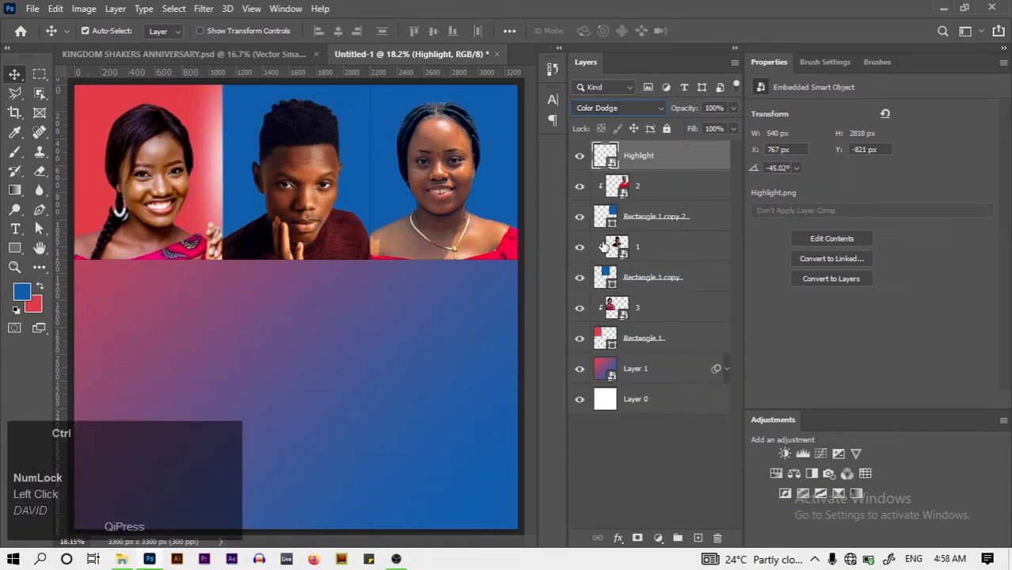
key("ctrl+j")
key("ctrl+j")
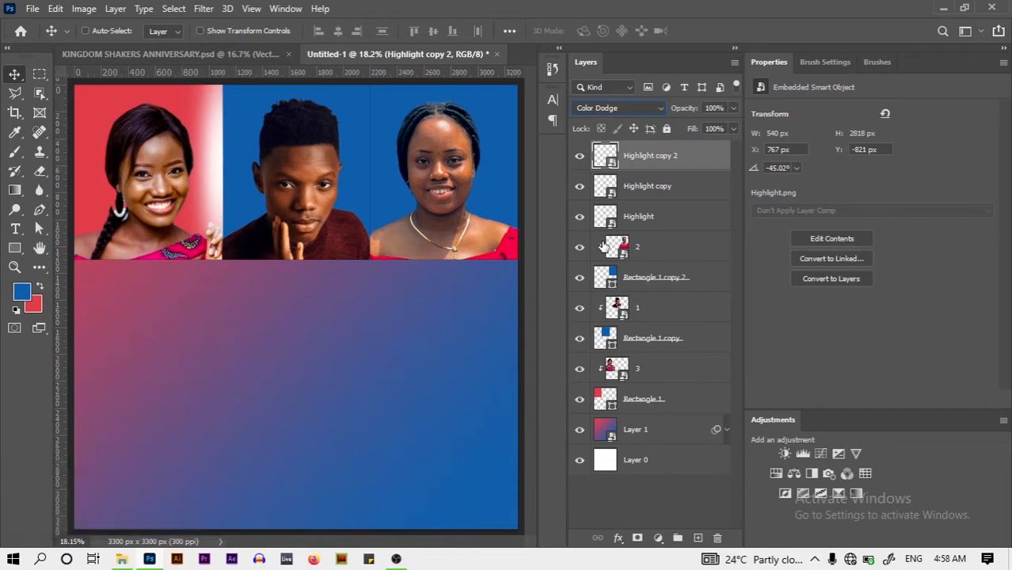
Move the copied streak to the middle photo's right edge and duplicate it for stronger glow
key("ctrl+t")
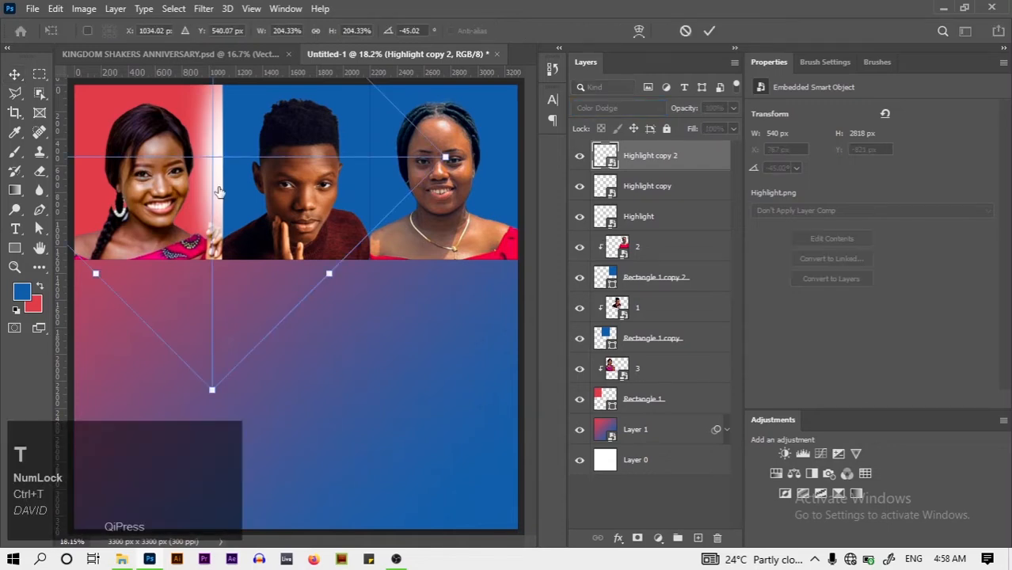
left_click(14, 76)
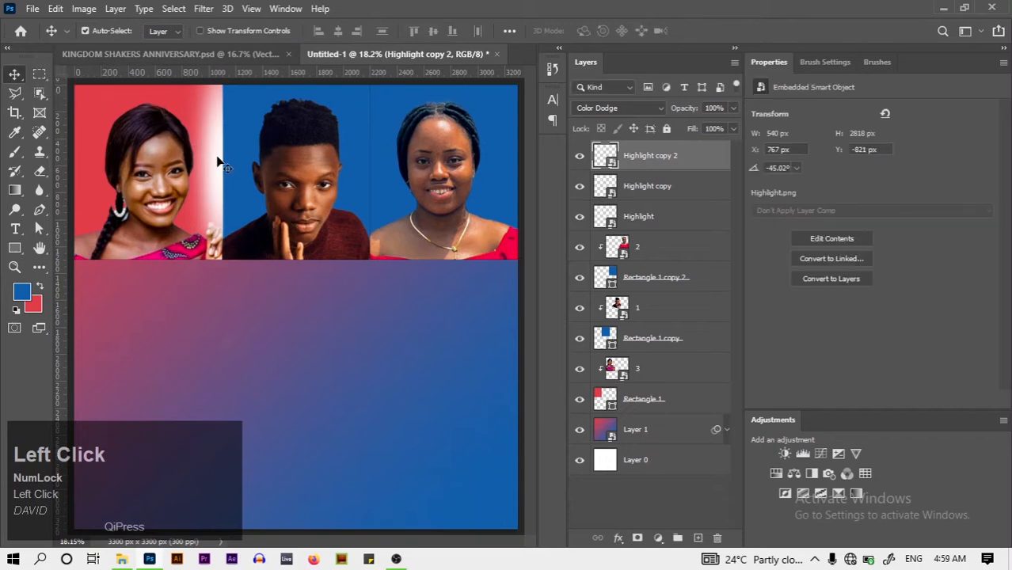
mouse_move(218, 162)
left_mouse_down()
mouse_move(365, 164)
mouse_move(364, 177)
left_mouse_up()
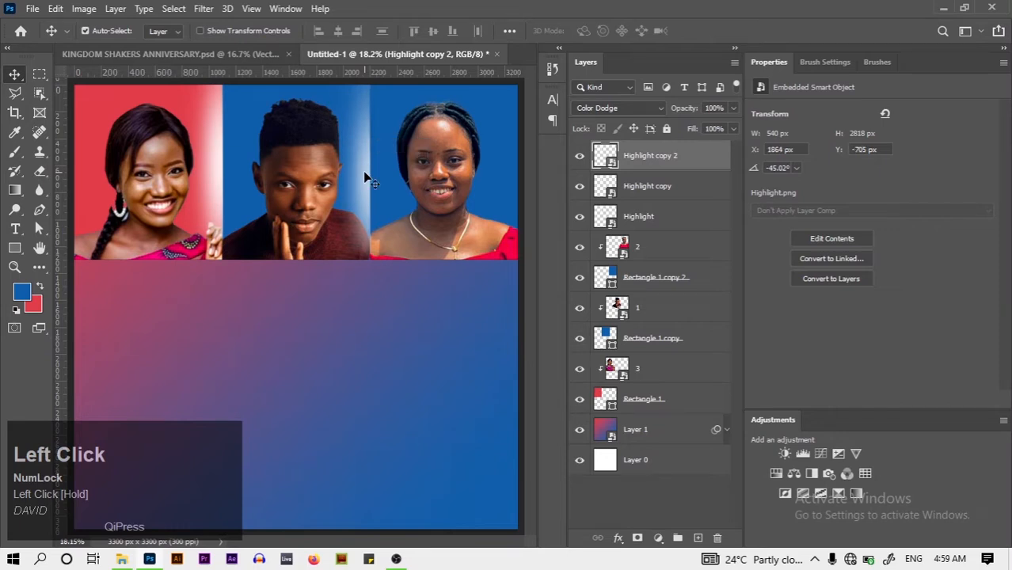
key("Up")
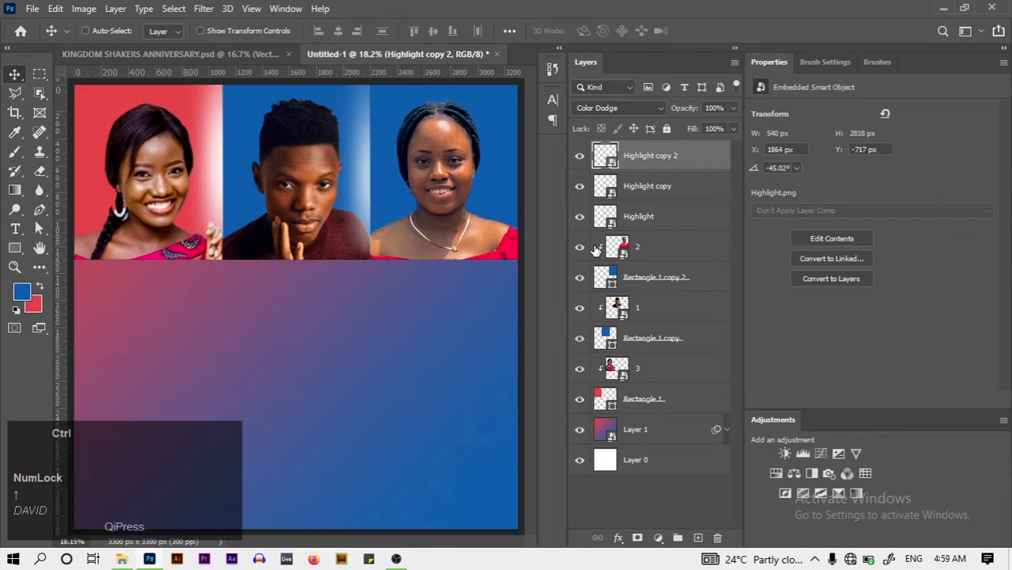
key("ctrl+j")
key("ctrl+j")
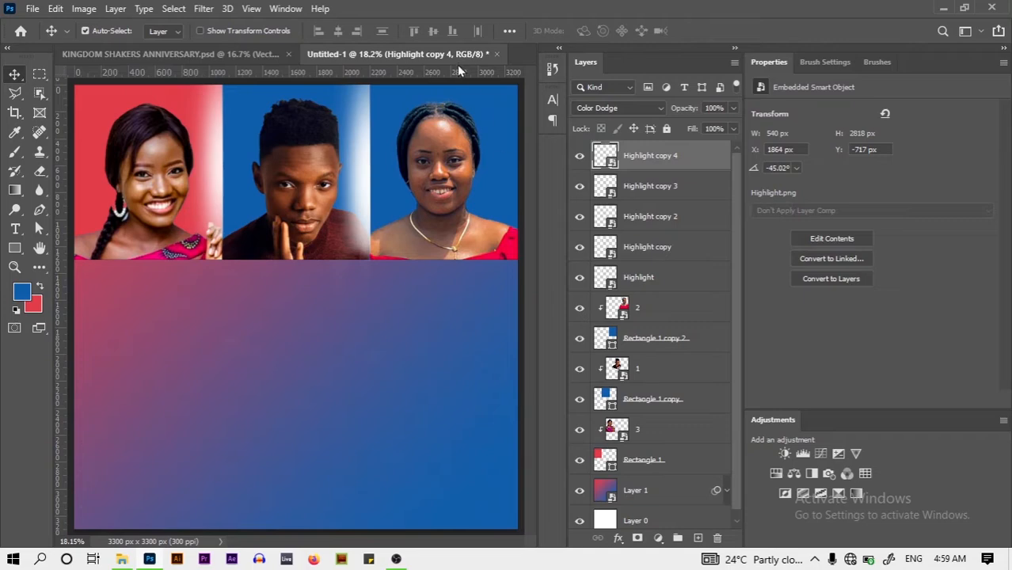
Compare with the reference anniversary flyer, then return and select the gradient Layer 1
left_click(190, 73)
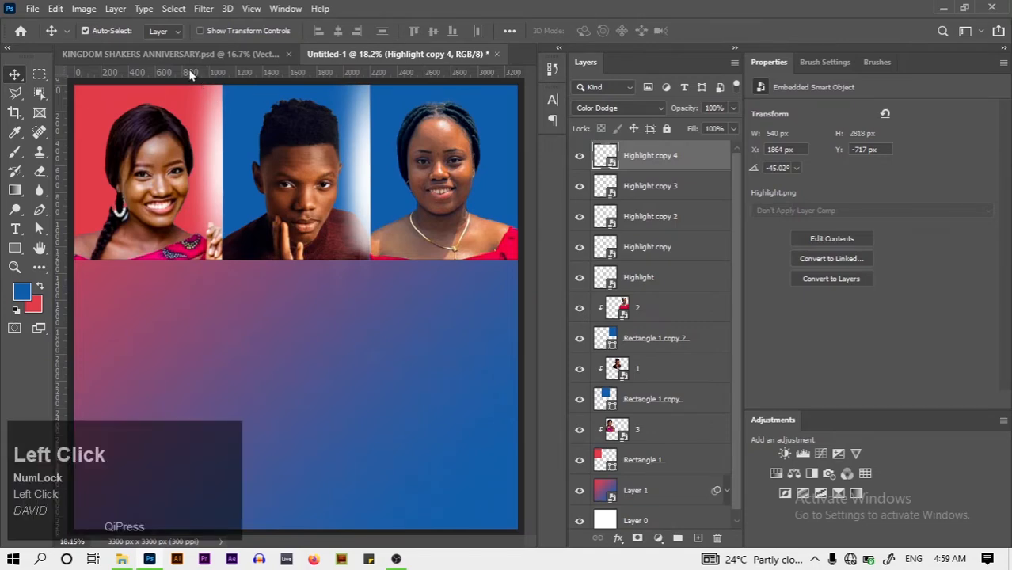
left_click(186, 57)
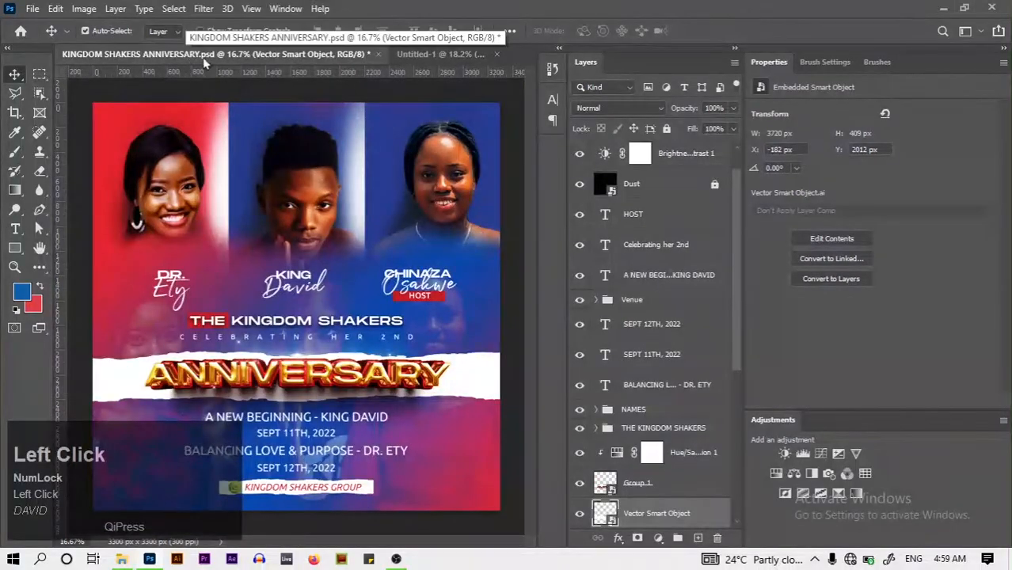
left_click(440, 54)
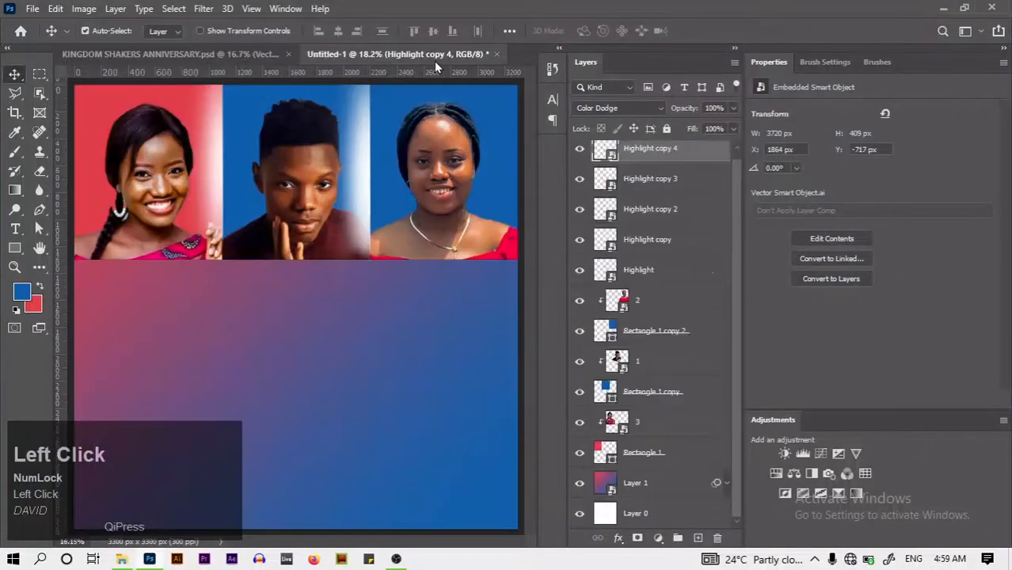
left_click(689, 491)
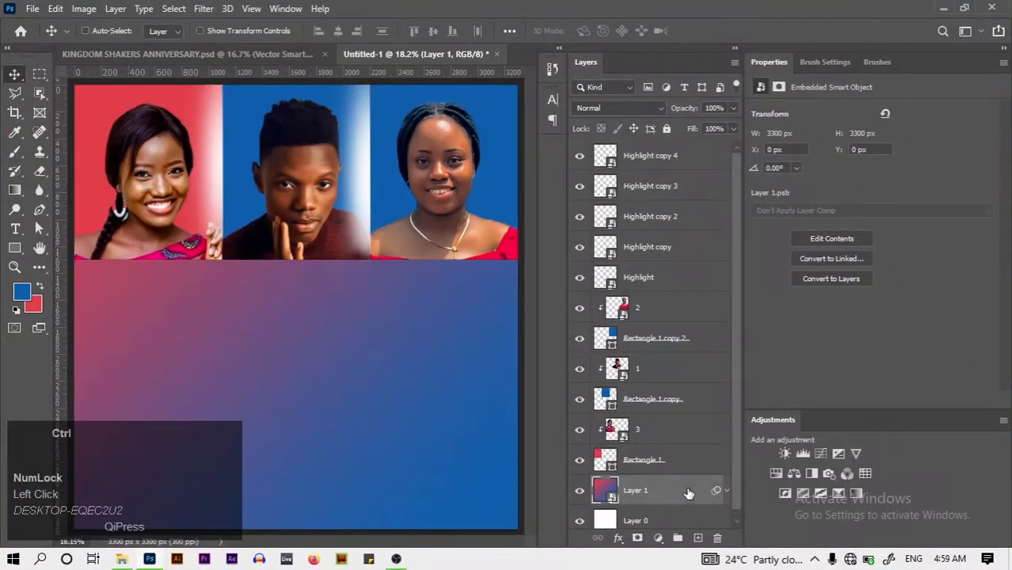
Duplicate the gradient Layer 1, move the copy to the top, and rasterize it
key("ctrl+j")
left_click_drag(688, 491, 640, 148)
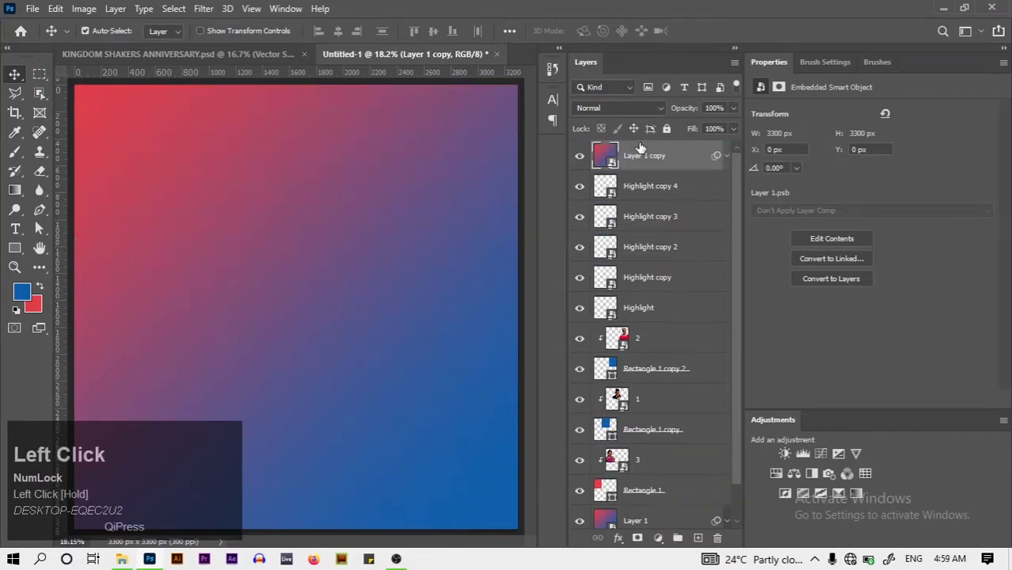
right_click(684, 154)
left_click(712, 291)
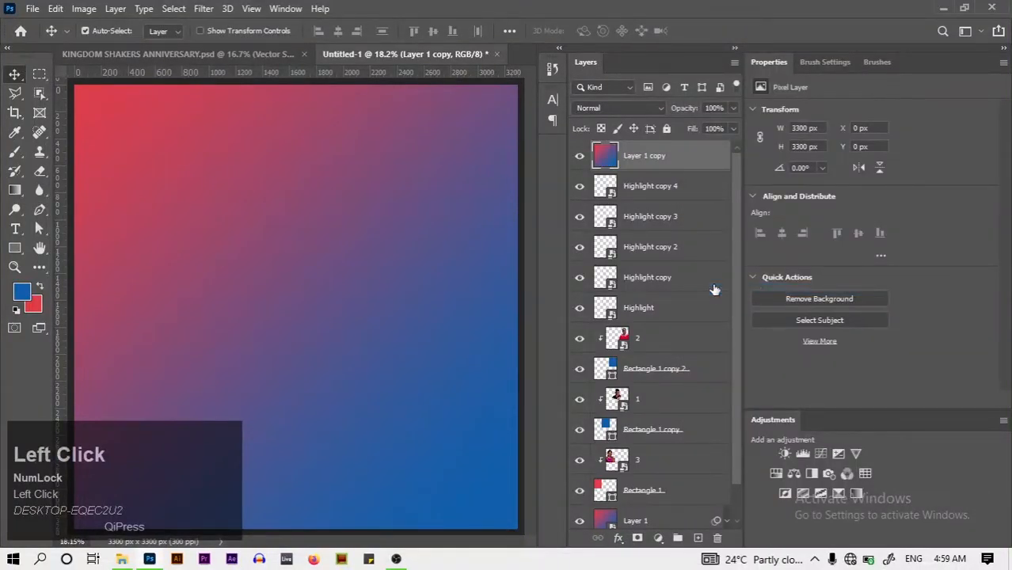
Softly erase the gradient copy over the faces with a large Eraser, reducing it to 1100
key("e")
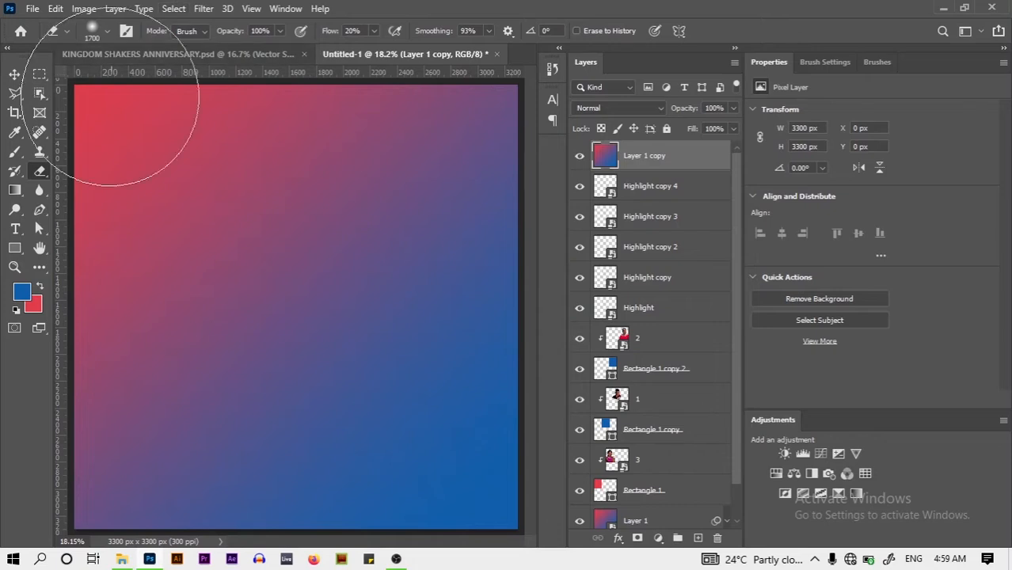
left_click_drag(60, 187, 199, 22)
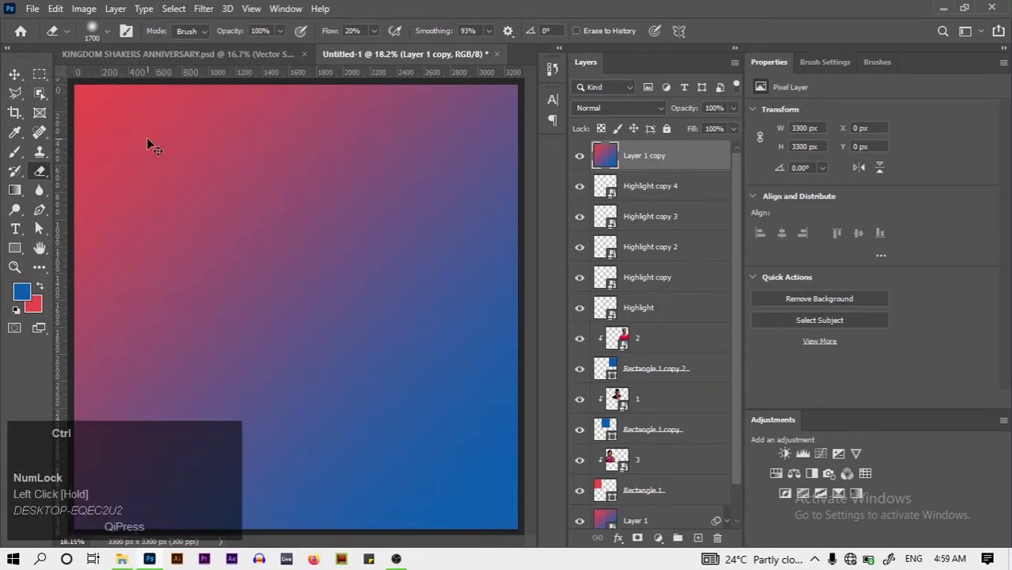
key("ctrl+minus")
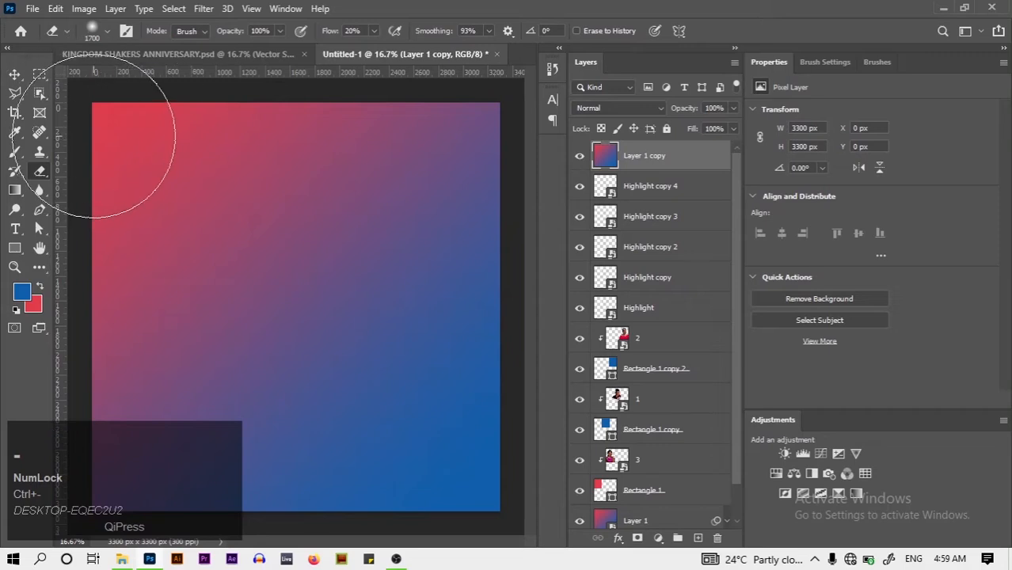
mouse_move(111, 143)
left_mouse_down()
mouse_move(167, 43)
mouse_move(179, 46)
mouse_move(132, 125)
mouse_move(261, 64)
mouse_move(131, 143)
mouse_move(369, 45)
mouse_move(282, 142)
mouse_move(491, 60)
mouse_move(435, 121)
mouse_move(494, 114)
mouse_move(619, 130)
mouse_move(420, 182)
mouse_move(308, 152)
mouse_move(468, 85)
mouse_move(162, 139)
mouse_move(290, 140)
mouse_move(355, 128)
mouse_move(106, 169)
mouse_move(385, 137)
mouse_move(246, 128)
mouse_move(572, 86)
mouse_move(492, 103)
left_mouse_up()
key("ctrl+z")
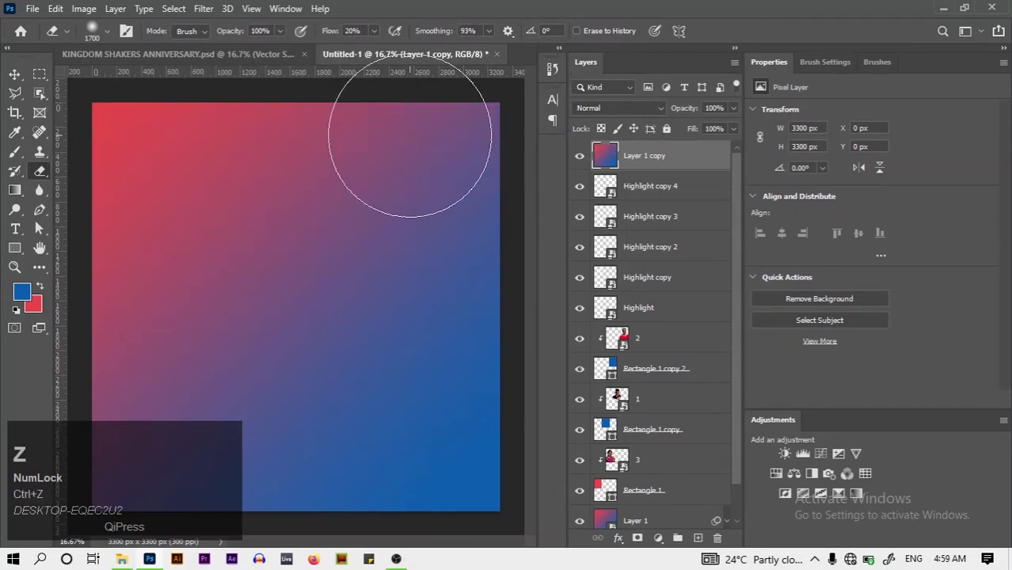
mouse_move(407, 146)
left_mouse_down()
mouse_move(545, 60)
mouse_move(378, 120)
mouse_move(333, 114)
mouse_move(303, 131)
mouse_move(302, 112)
mouse_move(338, 71)
mouse_move(243, 96)
mouse_move(46, 121)
mouse_move(175, 77)
mouse_move(103, 91)
mouse_move(151, 73)
mouse_move(302, 69)
mouse_move(282, 74)
mouse_move(346, 79)
mouse_move(403, 101)
mouse_move(324, 108)
mouse_move(480, 108)
mouse_move(479, 130)
mouse_move(496, 101)
mouse_move(471, 124)
mouse_move(340, 112)
mouse_move(414, 112)
mouse_move(336, 134)
mouse_move(290, 99)
mouse_move(117, 133)
mouse_move(204, 127)
mouse_move(142, 140)
mouse_move(227, 124)
mouse_move(189, 153)
mouse_move(220, 157)
mouse_move(341, 125)
mouse_move(394, 134)
mouse_move(377, 148)
mouse_move(458, 153)
mouse_move(545, 140)
mouse_move(514, 161)
mouse_move(374, 104)
mouse_move(143, 136)
mouse_move(236, 138)
mouse_move(274, 126)
mouse_move(383, 173)
mouse_move(412, 144)
mouse_move(139, 136)
mouse_move(267, 160)
mouse_move(155, 163)
mouse_move(355, 159)
mouse_move(459, 170)
left_mouse_up()
key("ctrl+z")
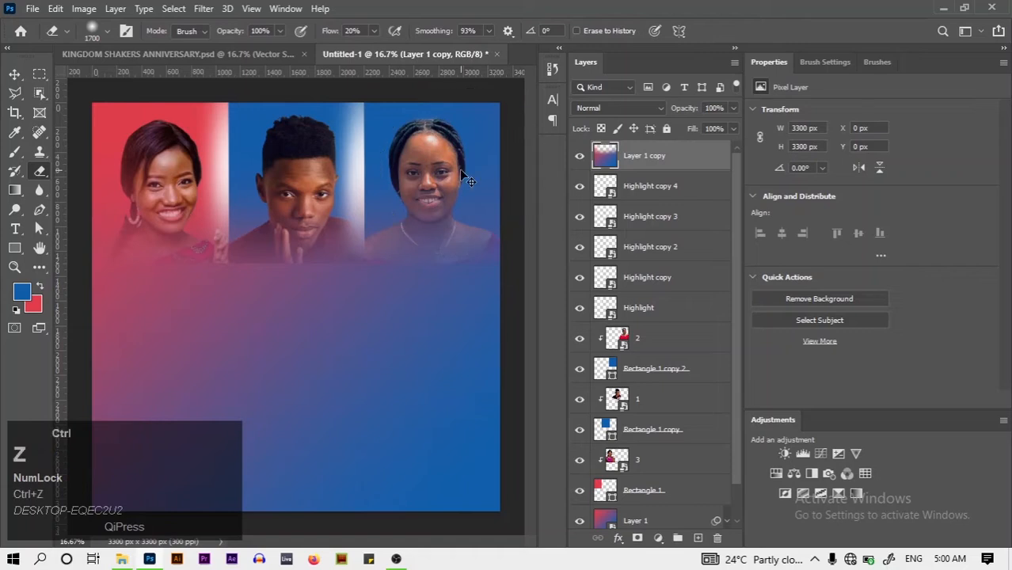
key("bracketleft")
key("bracketleft")
key("bracketleft")
key("bracketleft")
key("bracketleft")
key("bracketleft")
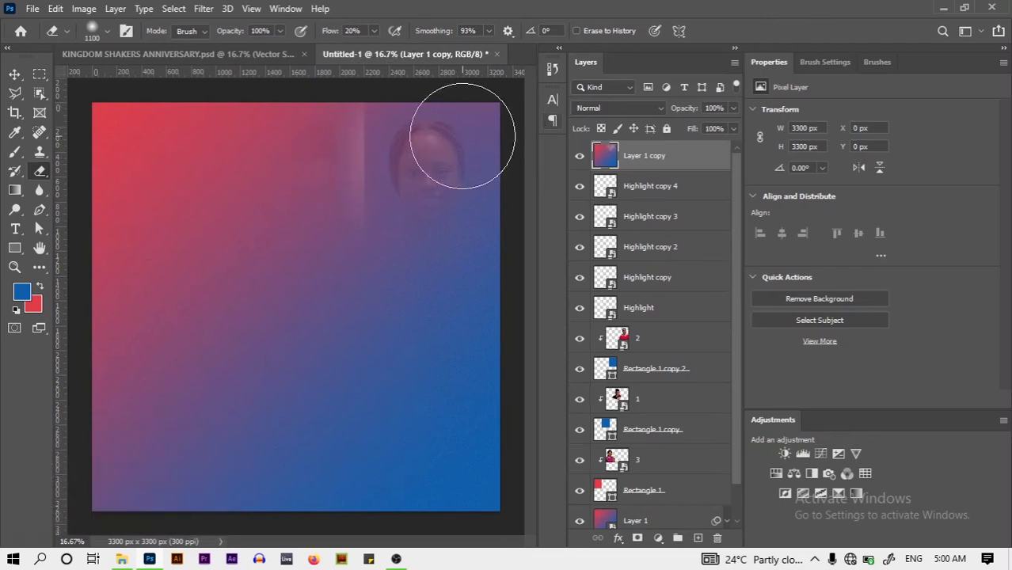
mouse_move(464, 136)
left_mouse_down()
mouse_move(516, 114)
mouse_move(449, 126)
mouse_move(289, 122)
mouse_move(218, 148)
mouse_move(156, 148)
mouse_move(211, 116)
mouse_move(74, 138)
mouse_move(131, 114)
mouse_move(289, 92)
mouse_move(196, 108)
mouse_move(122, 141)
mouse_move(154, 129)
mouse_move(223, 136)
mouse_move(148, 152)
mouse_move(279, 151)
mouse_move(322, 137)
mouse_move(405, 142)
mouse_move(253, 148)
mouse_move(491, 122)
mouse_move(207, 121)
mouse_move(77, 104)
mouse_move(251, 118)
mouse_move(49, 127)
mouse_move(326, 140)
mouse_move(283, 133)
mouse_move(524, 129)
mouse_move(512, 143)
mouse_move(431, 149)
mouse_move(550, 149)
mouse_move(383, 144)
mouse_move(470, 184)
mouse_move(412, 158)
mouse_move(439, 162)
mouse_move(334, 167)
mouse_move(438, 180)
mouse_move(352, 170)
mouse_move(522, 159)
mouse_move(310, 159)
mouse_move(192, 171)
mouse_move(369, 166)
mouse_move(182, 179)
mouse_move(168, 174)
mouse_move(253, 175)
mouse_move(23, 154)
mouse_move(166, 160)
mouse_move(107, 191)
mouse_move(294, 163)
mouse_move(283, 164)
mouse_move(406, 163)
mouse_move(530, 178)
left_mouse_up()
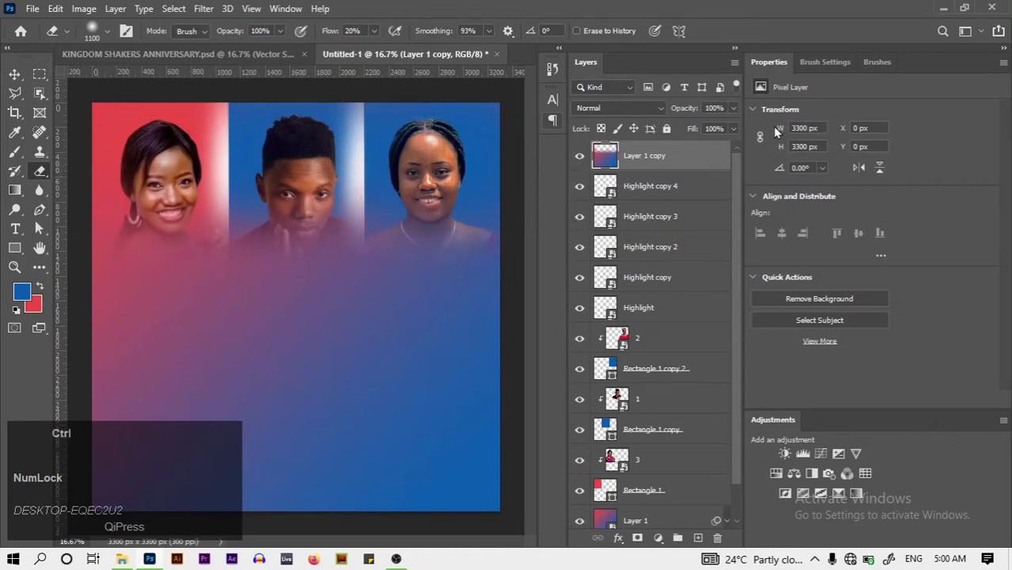
Duplicate the partly erased gradient and merge both copies into one layer
key("ctrl+j")
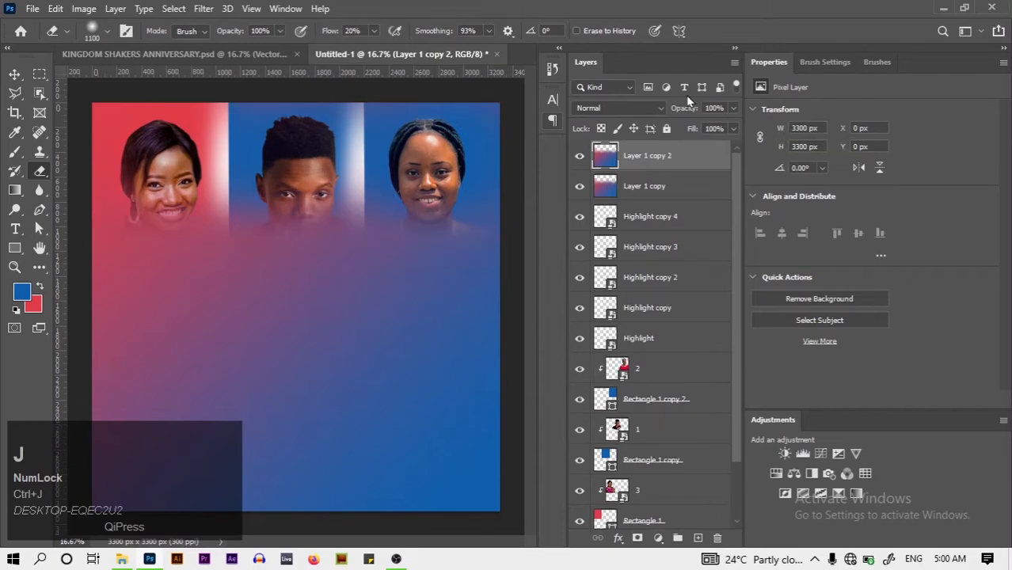
left_click(673, 198, "ctrl+shift")
right_click(675, 199, "ctrl+shift")
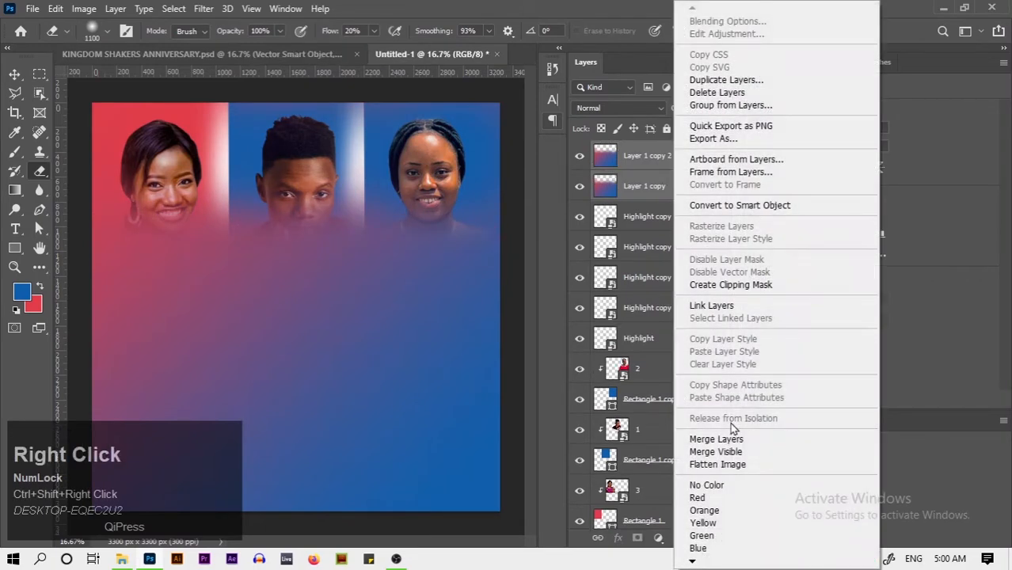
left_click(732, 440)
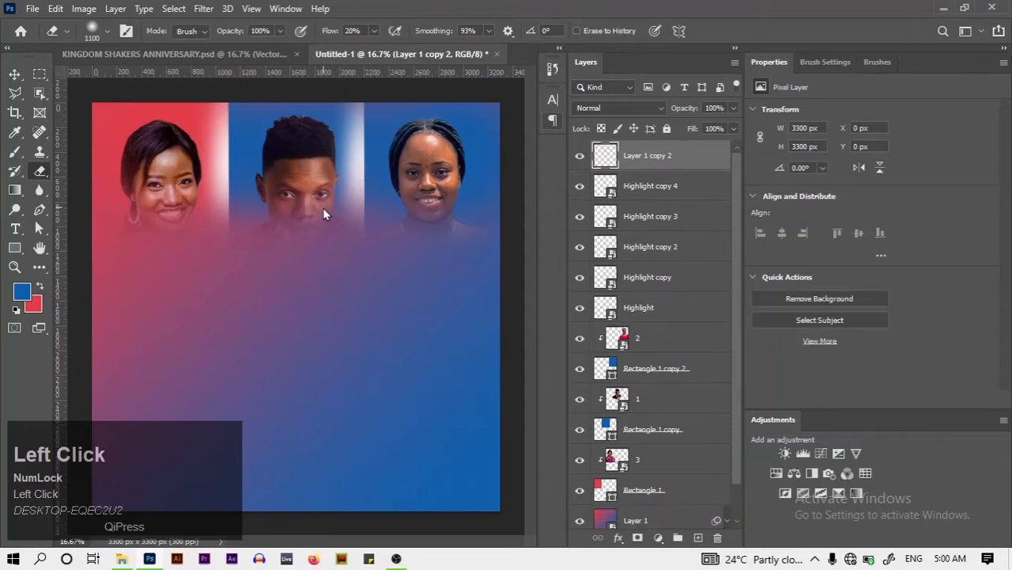
Erase the merged gradient over the three faces with a smaller brush, checking the reference flyer
mouse_move(149, 136)
left_mouse_down()
mouse_move(140, 135)
mouse_move(289, 159)
mouse_move(400, 155)
mouse_move(365, 176)
mouse_move(282, 158)
mouse_move(181, 173)
mouse_move(193, 168)
left_mouse_up()
key("bracketleft")
key("bracketleft")
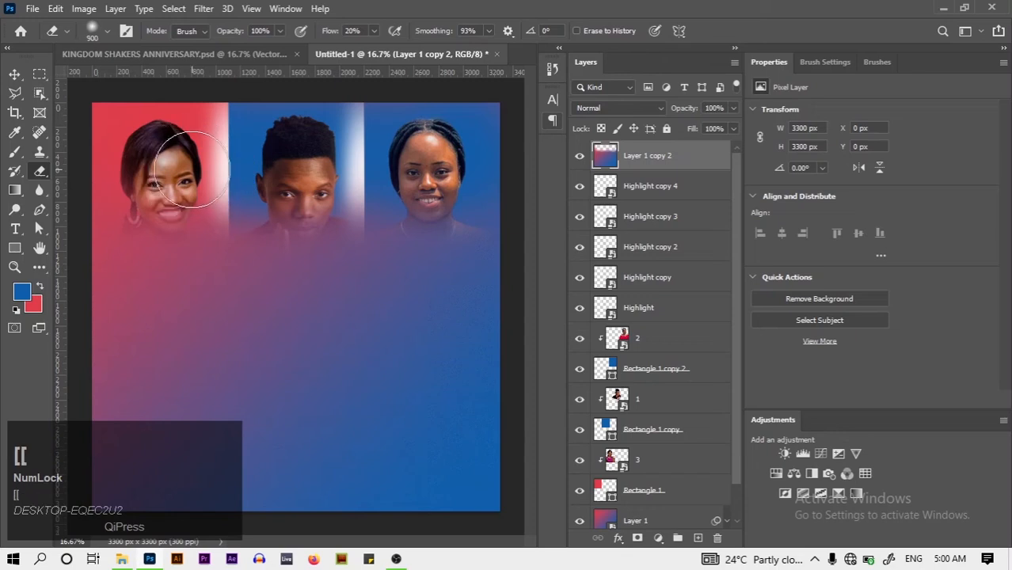
mouse_move(87, 176)
left_mouse_down()
mouse_move(140, 175)
mouse_move(146, 192)
mouse_move(95, 192)
mouse_move(162, 203)
mouse_move(355, 214)
mouse_move(463, 192)
mouse_move(528, 205)
mouse_move(134, 191)
mouse_move(361, 214)
mouse_move(486, 201)
mouse_move(588, 211)
left_mouse_up()
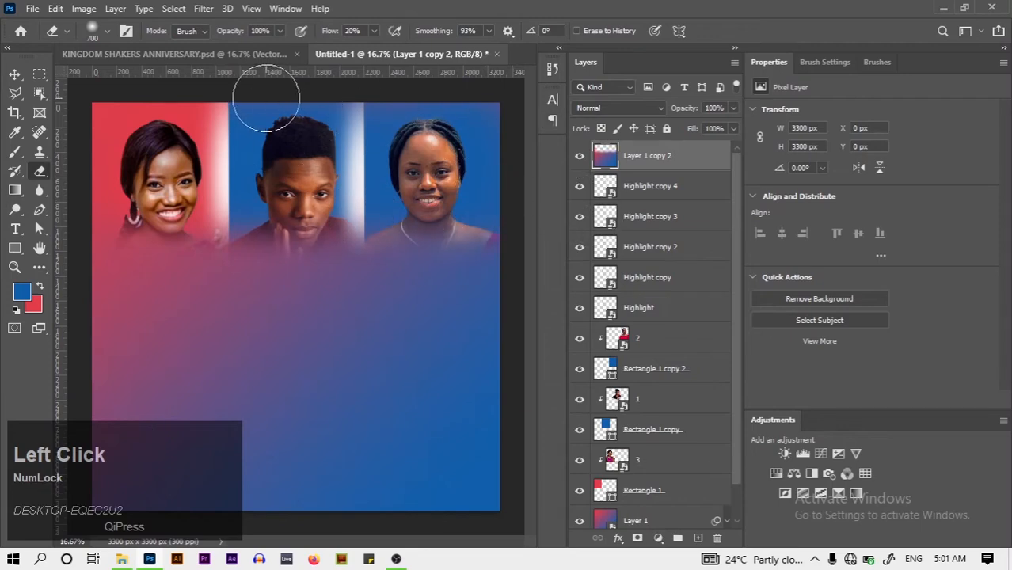
left_click(147, 57)
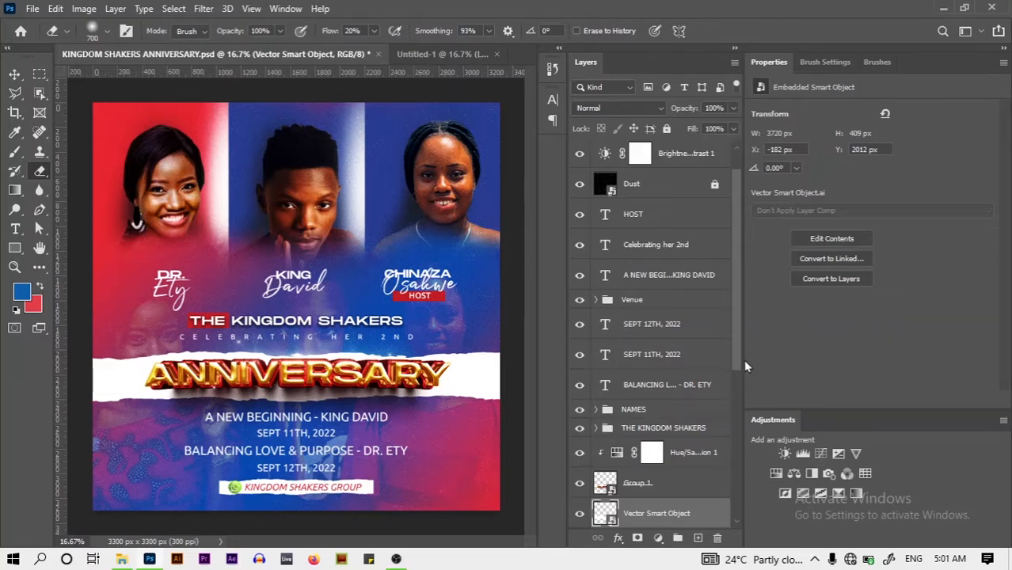
left_click_drag(736, 360, 729, 423)
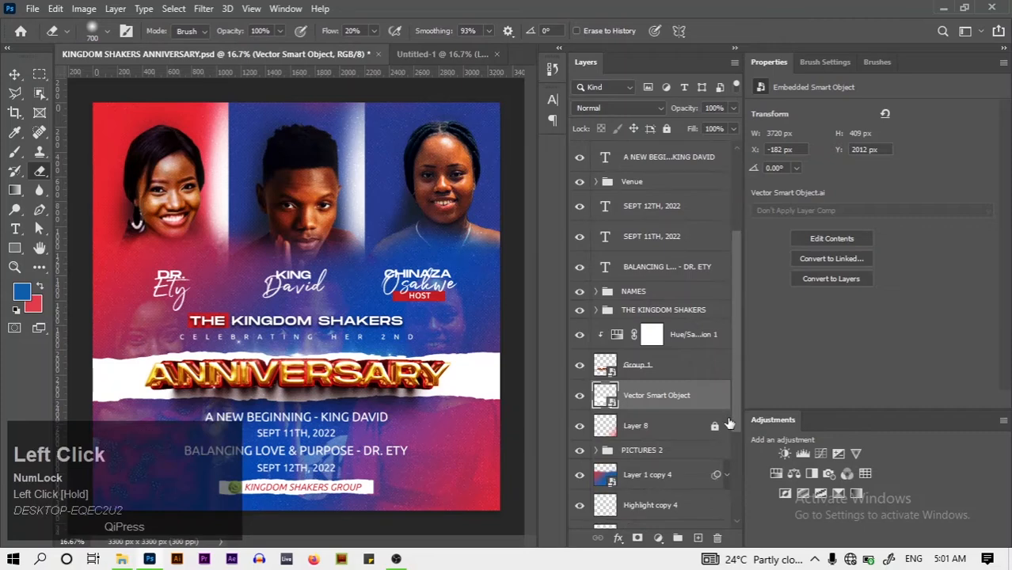
left_click(440, 53)
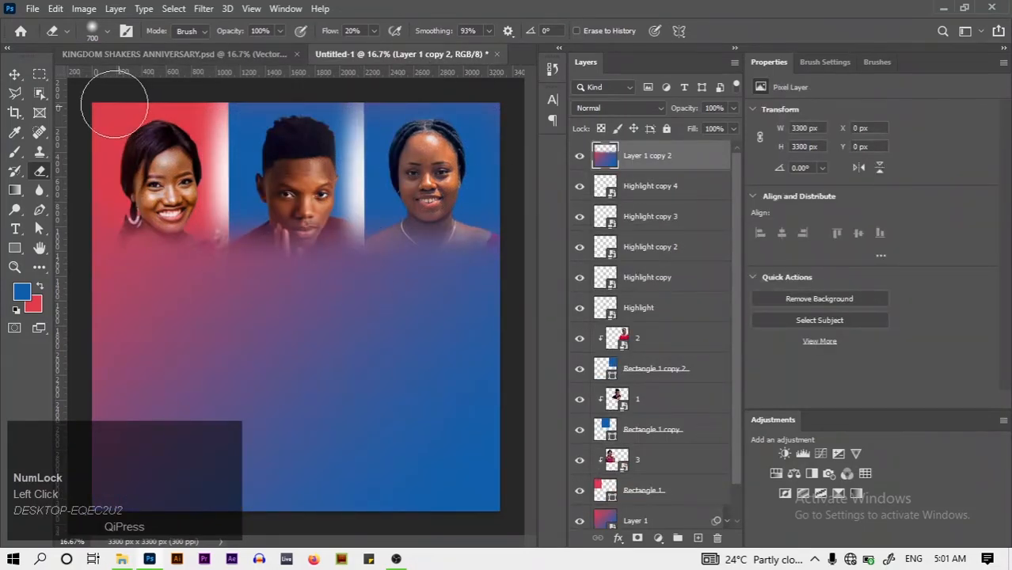
Select portrait layers 3, 1 and 2, duplicate them, and group the copies as Group 1
left_click(14, 74)
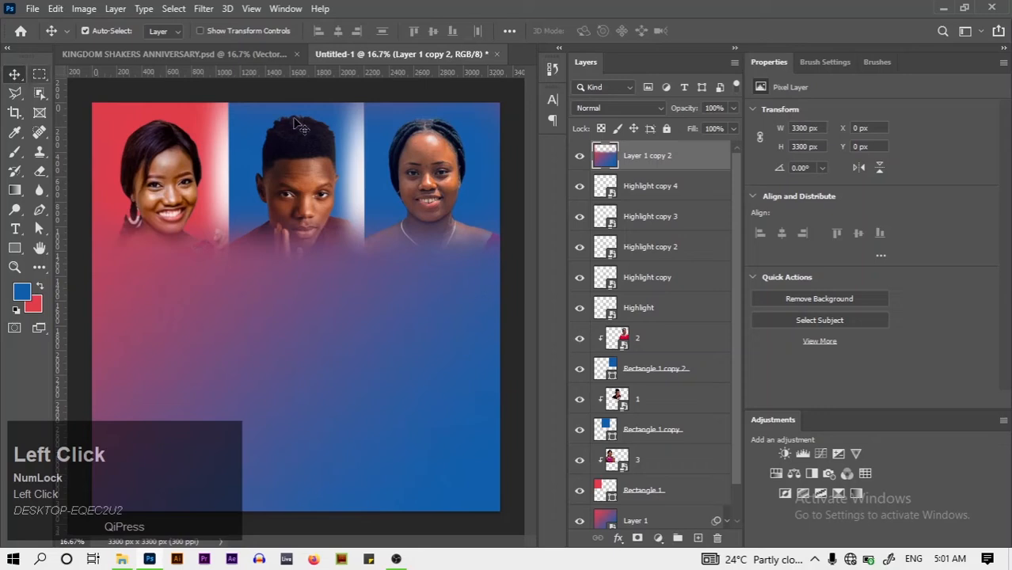
left_click(688, 453)
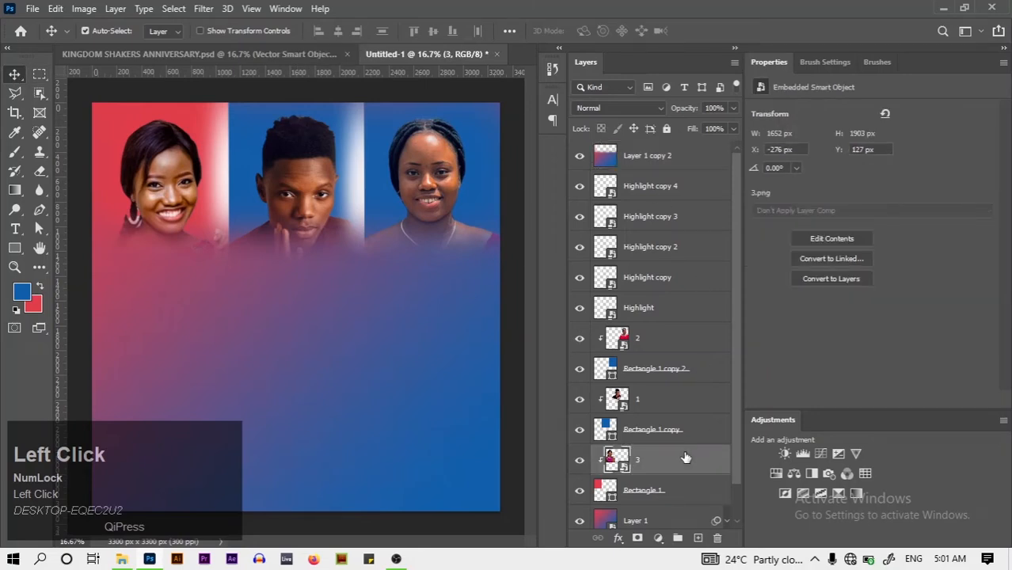
left_click(669, 401, "ctrl")
left_click(672, 349, "ctrl")
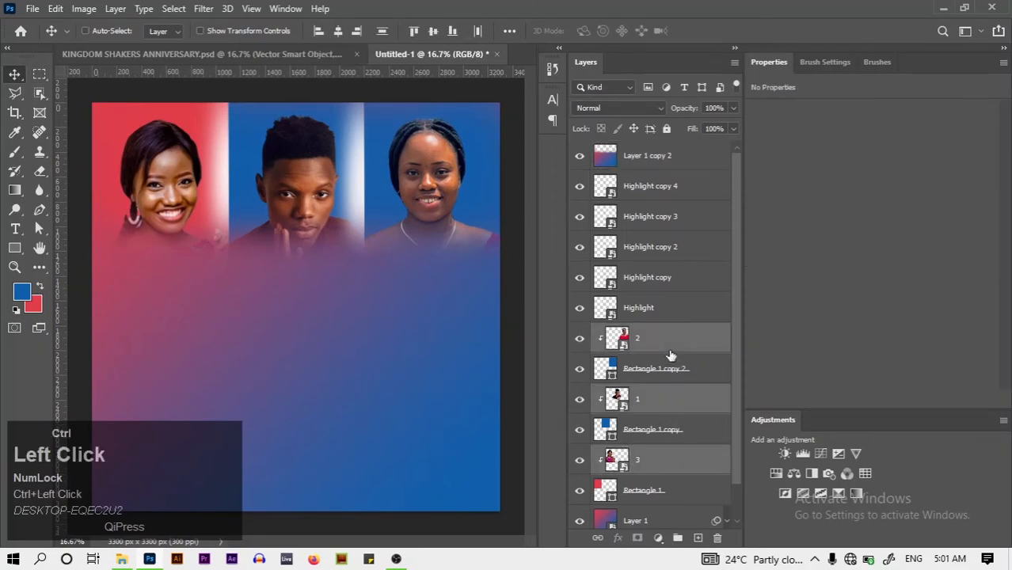
key("ctrl+j")
key("ctrl")
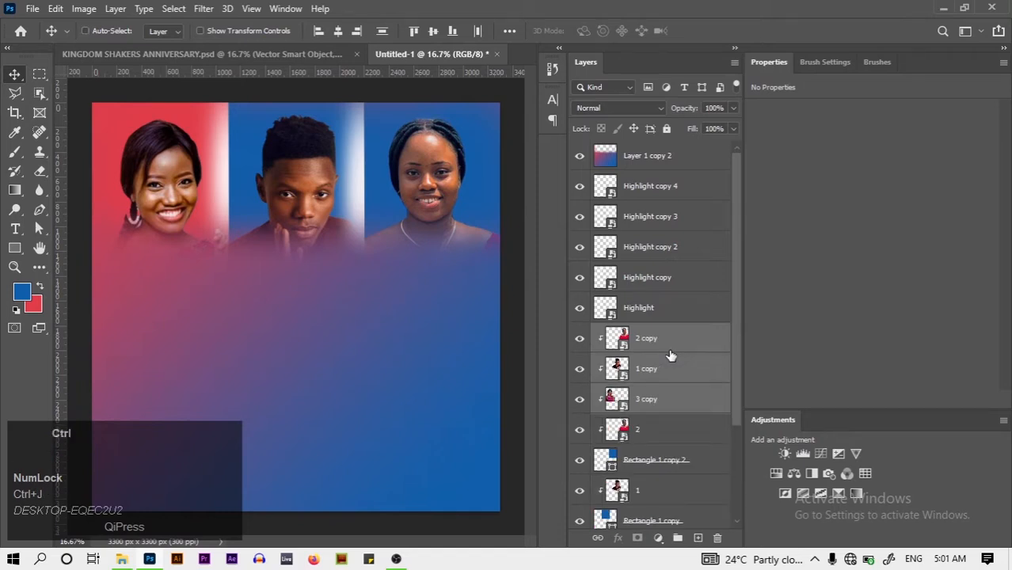
key("ctrl+g")
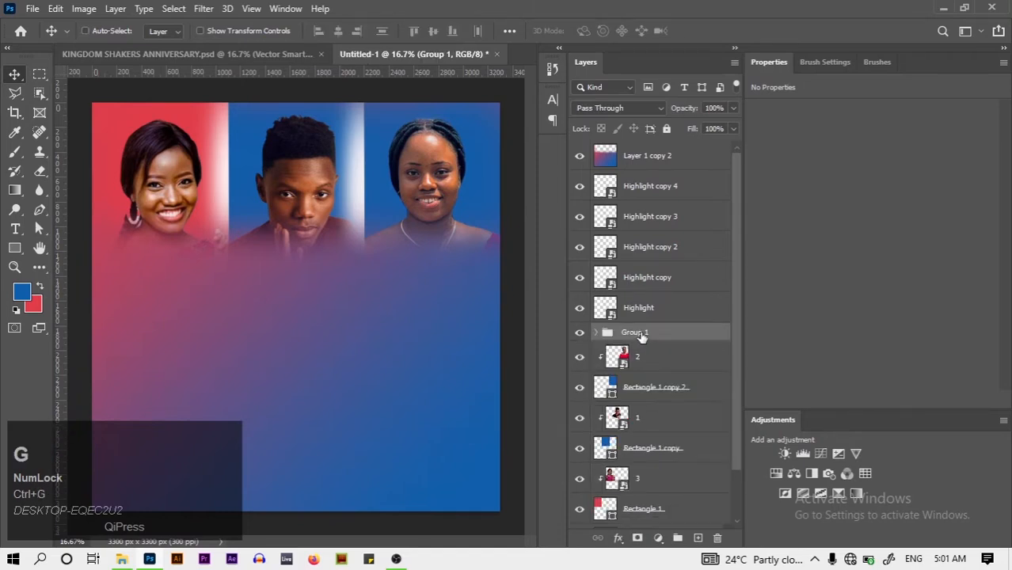
Move Group 1 to the top of the layer stack and begin choosing its blend mode
left_click_drag(642, 336, 626, 153)
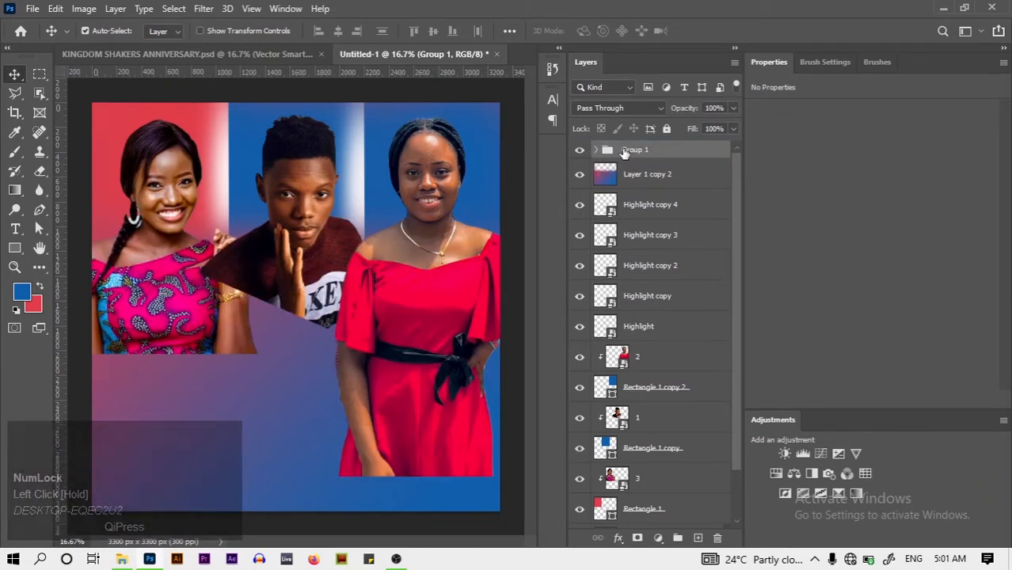
right_click(625, 152)
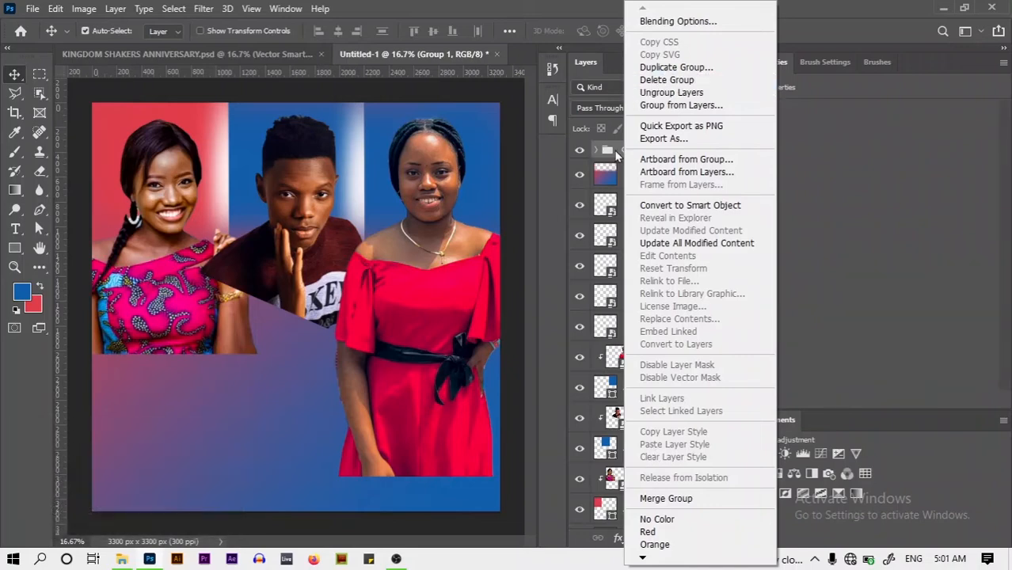
left_click(620, 153)
left_click(613, 111)
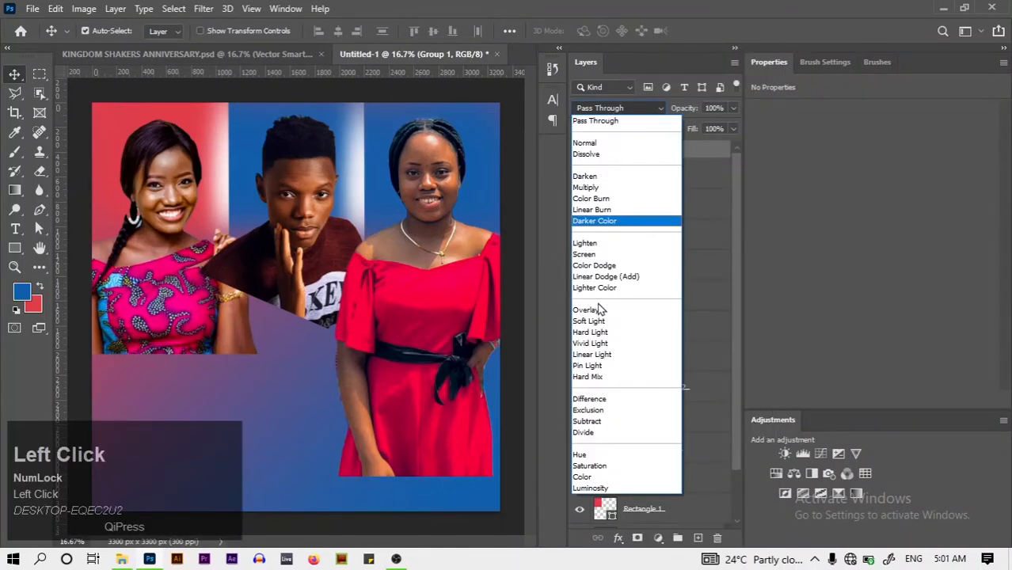
Set Group 1 to Lighten and move the portrait copies down about 1366 px into the lower half
left_click(585, 244)
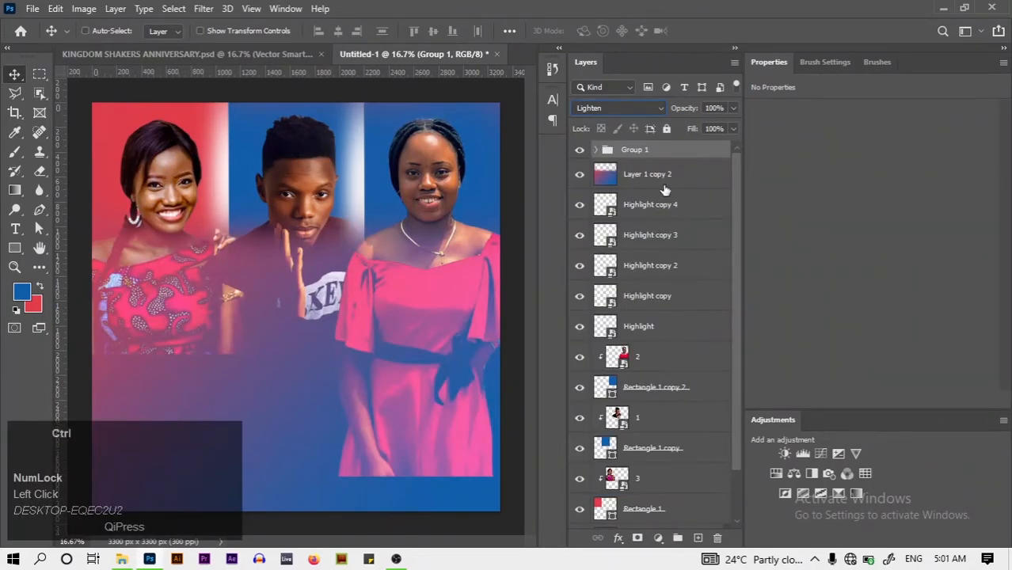
key("ctrl+t")
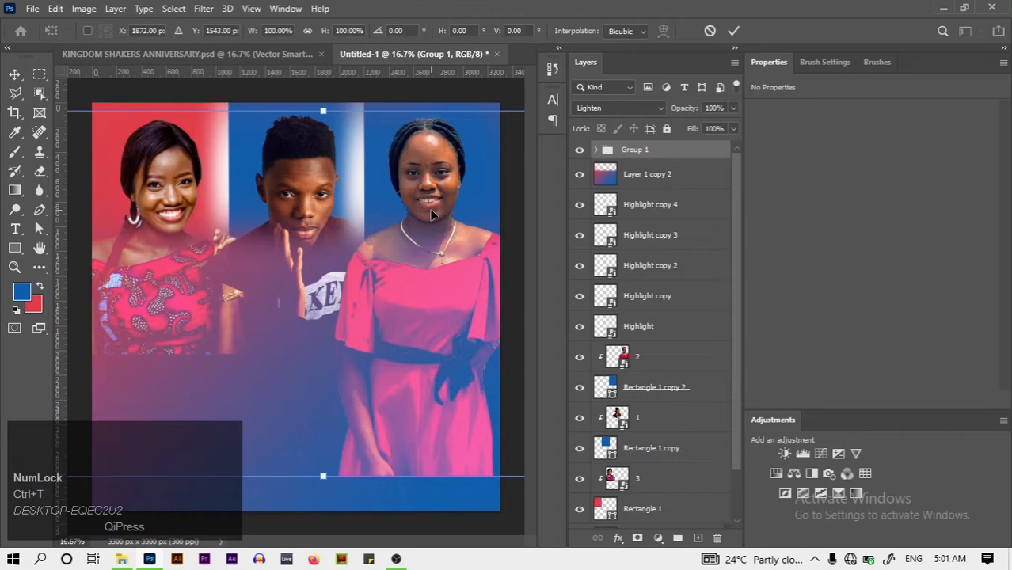
left_click_drag(432, 214, 424, 380)
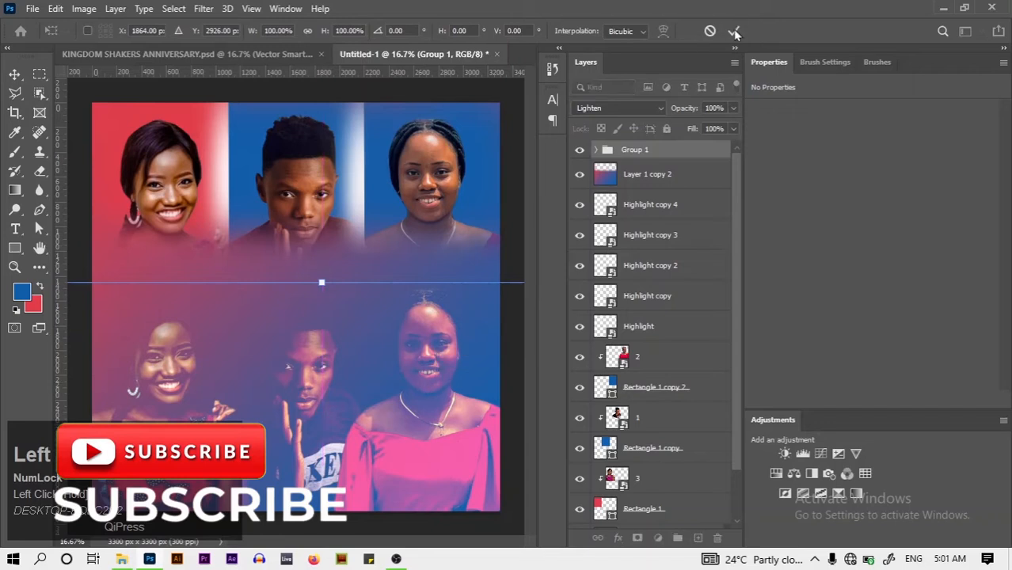
left_click(735, 32)
Rename the duplicated portrait group to PICTURES
double_click(638, 155)
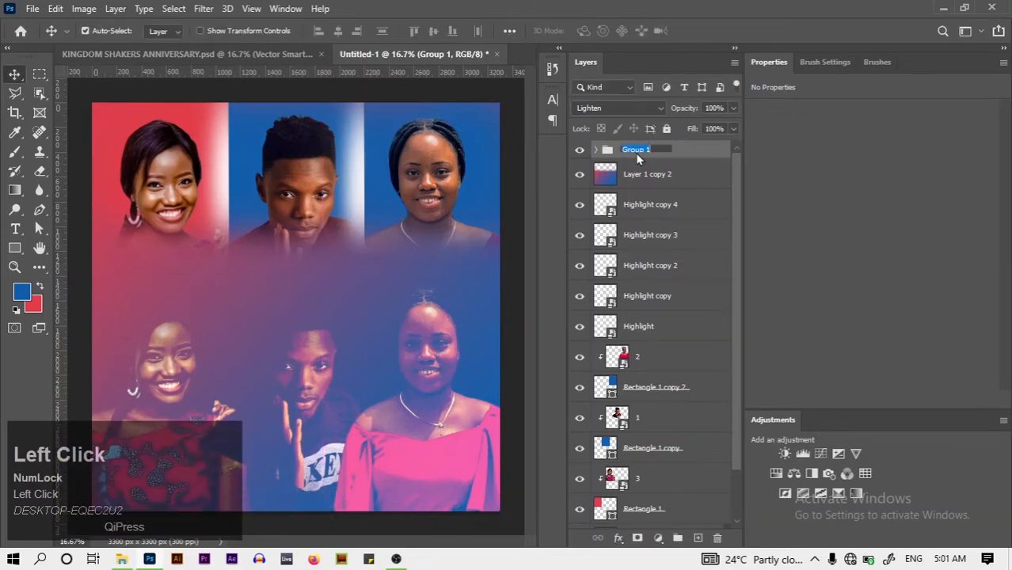
key("Caps_Lock")
type("PICT")
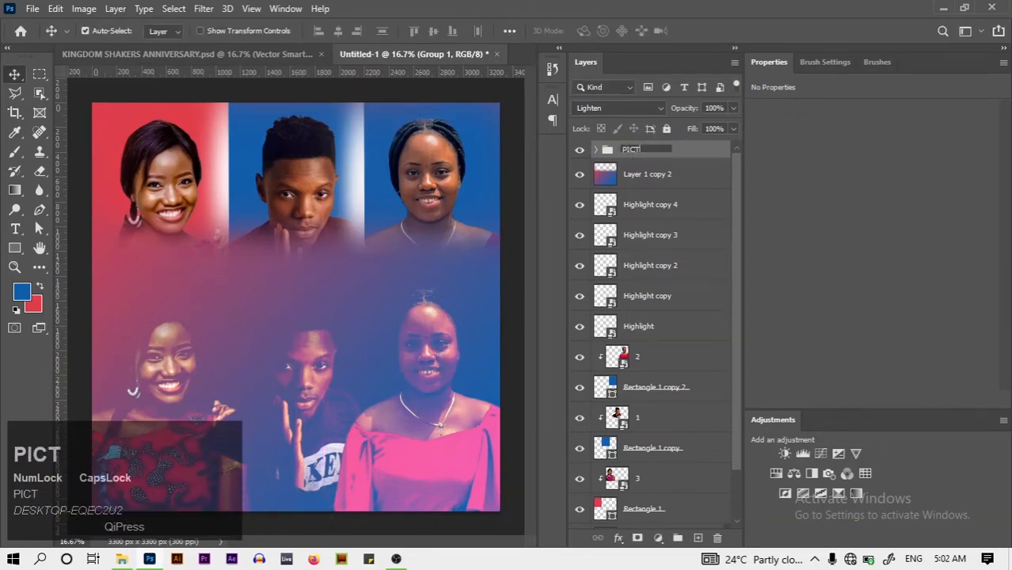
type("URES")
key("Caps_Lock")
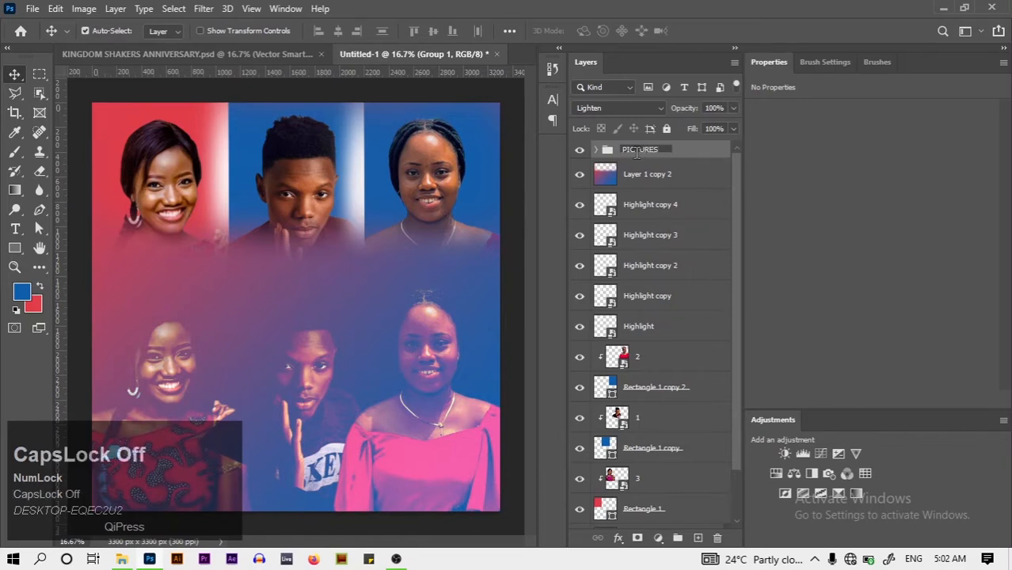
key("Return")
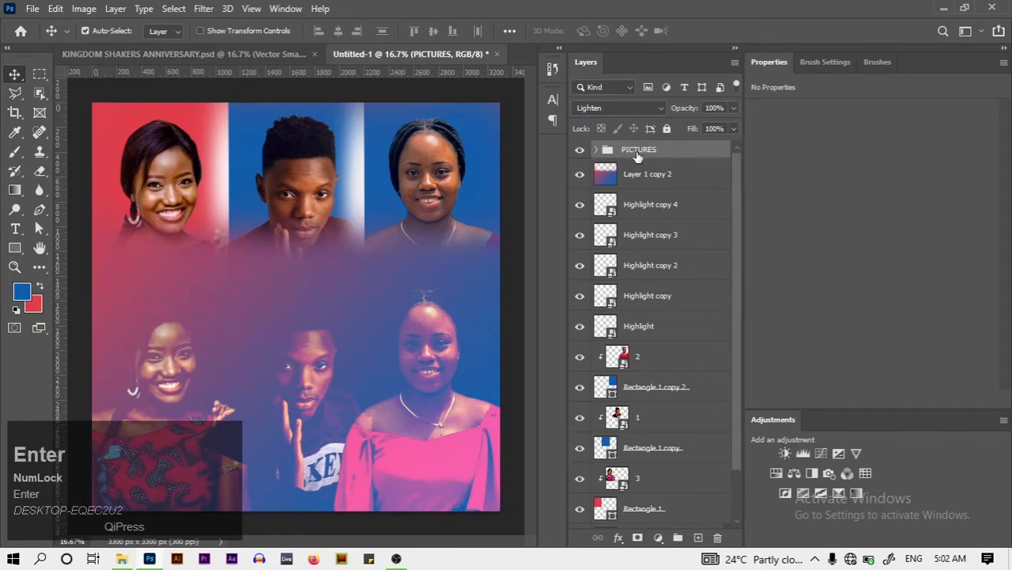
Lower the PICTURES group's opacity to 37%
left_click(733, 109)
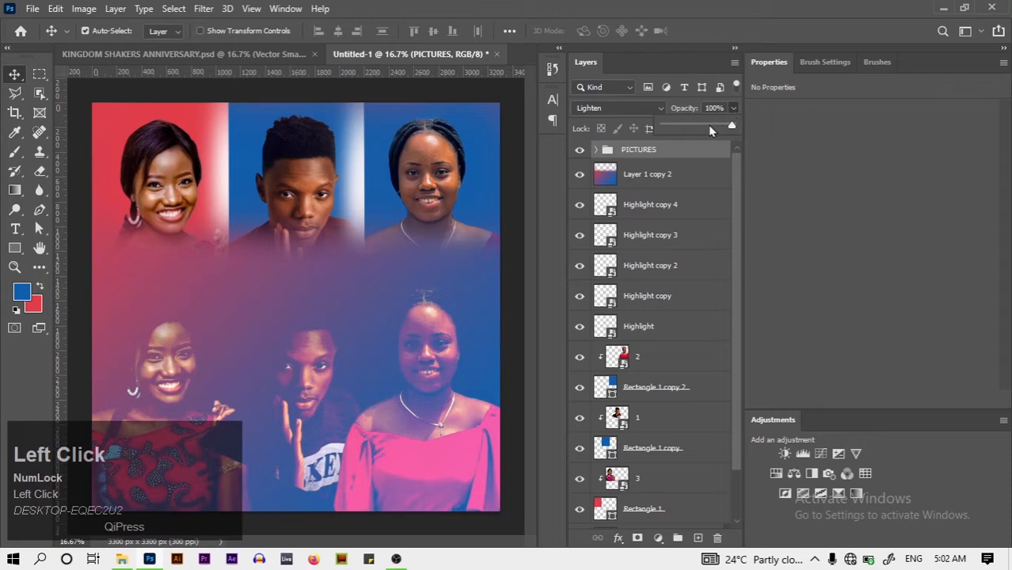
left_click_drag(710, 130, 682, 129)
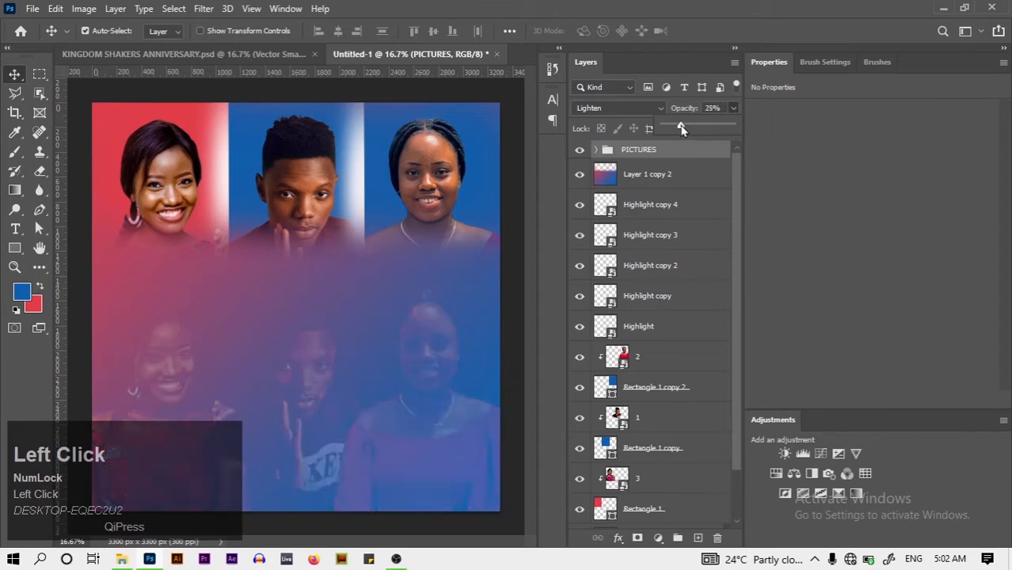
left_click(701, 108)
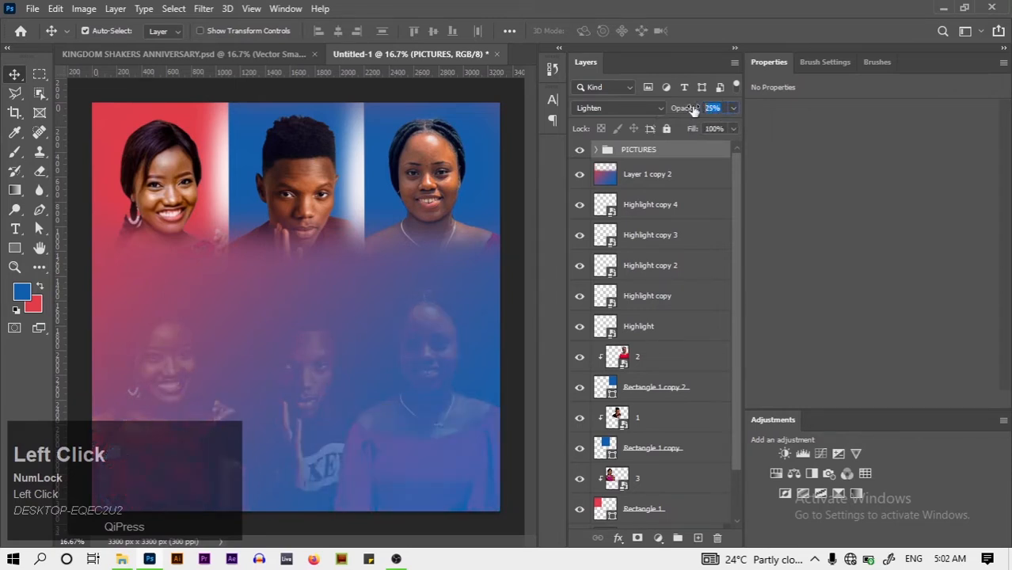
key("BackSpace")
type("37")
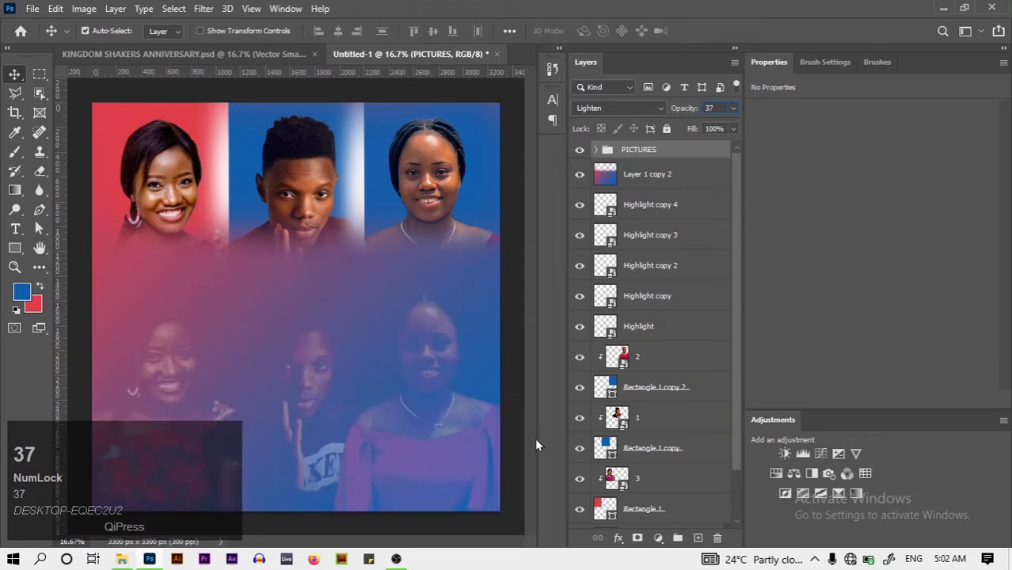
left_click_drag(737, 316, 707, 437)
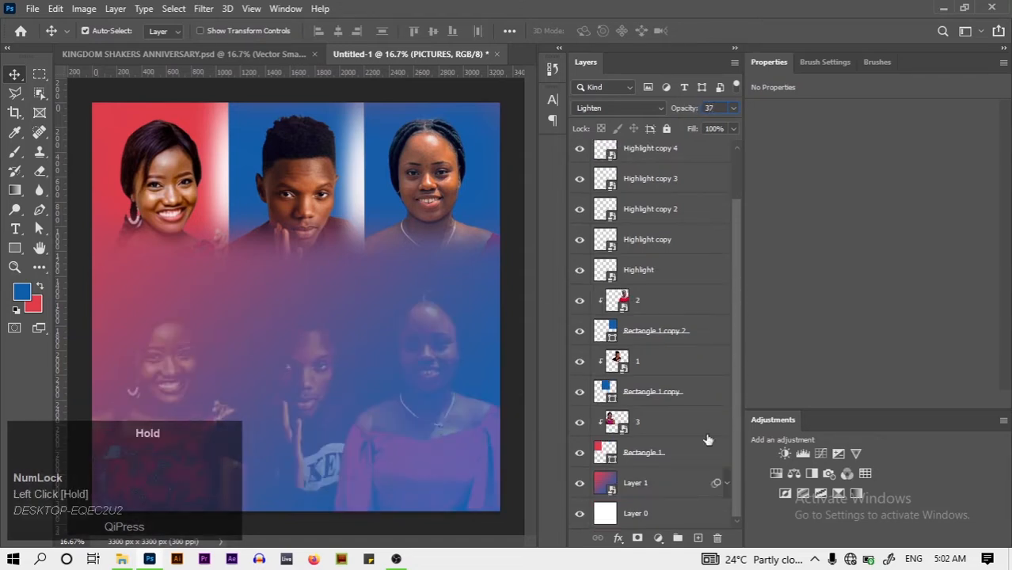
Group the layers from Rectangle 1 up to portrait layer 2 into a new group
left_click(681, 483)
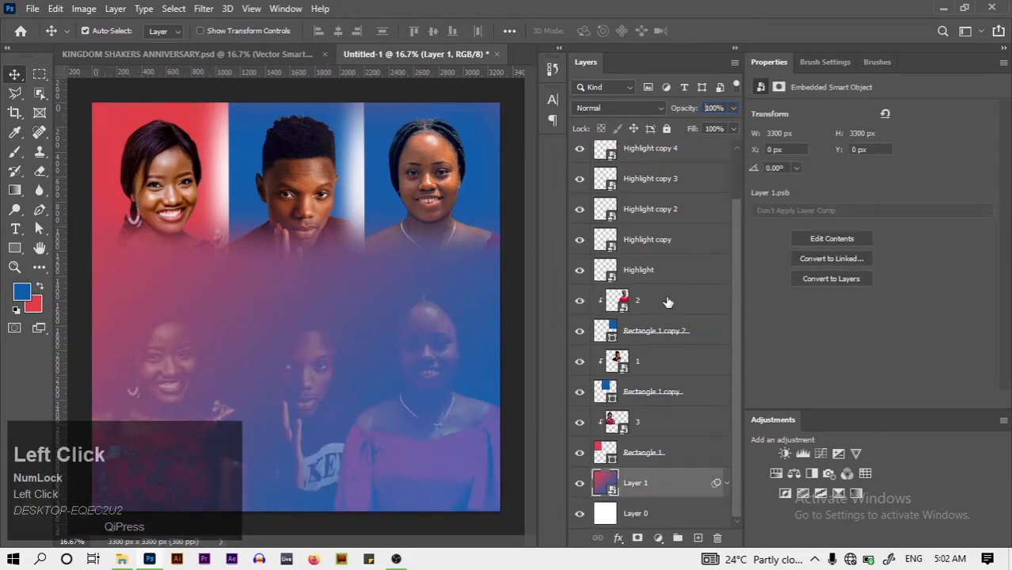
left_click(675, 463)
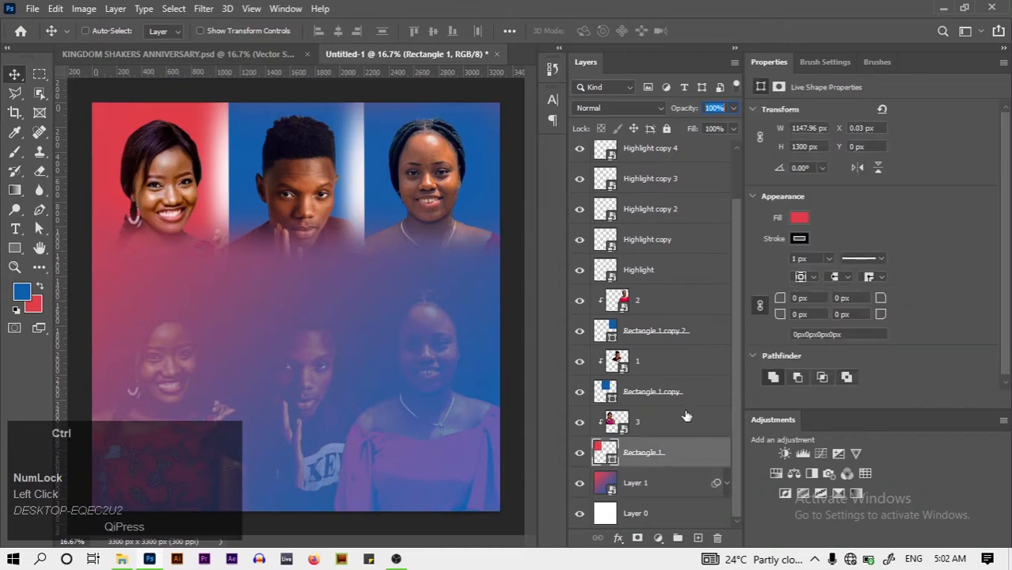
left_click(656, 301, "shift")
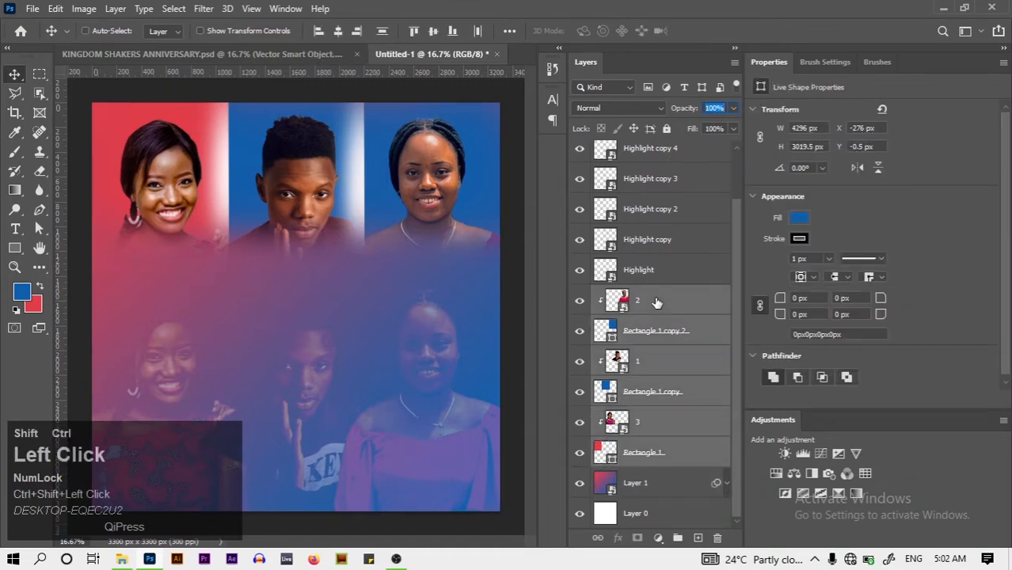
key("ctrl+g")
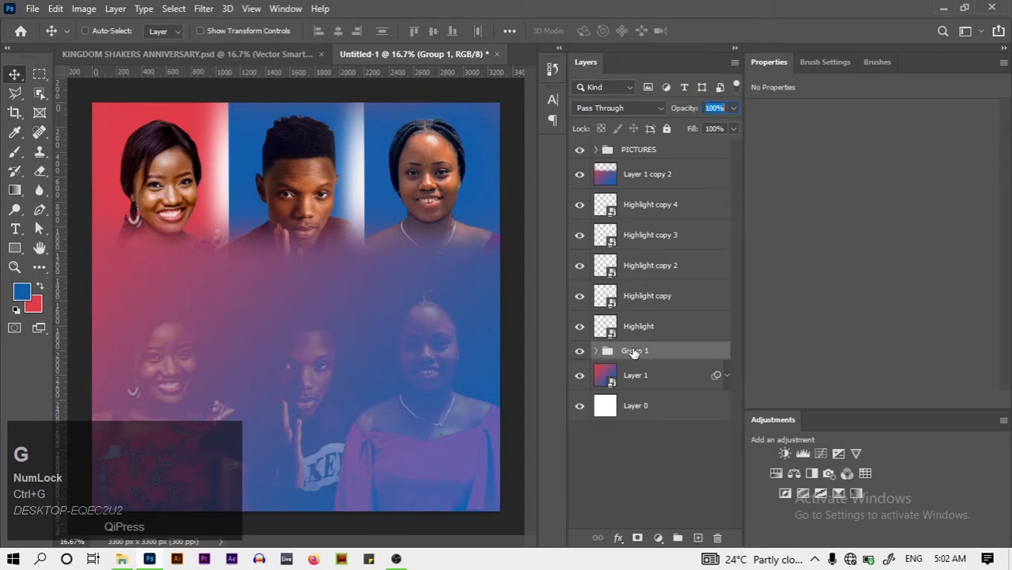
Rename the new group to PICTURES
left_click(634, 352)
double_click(634, 351)
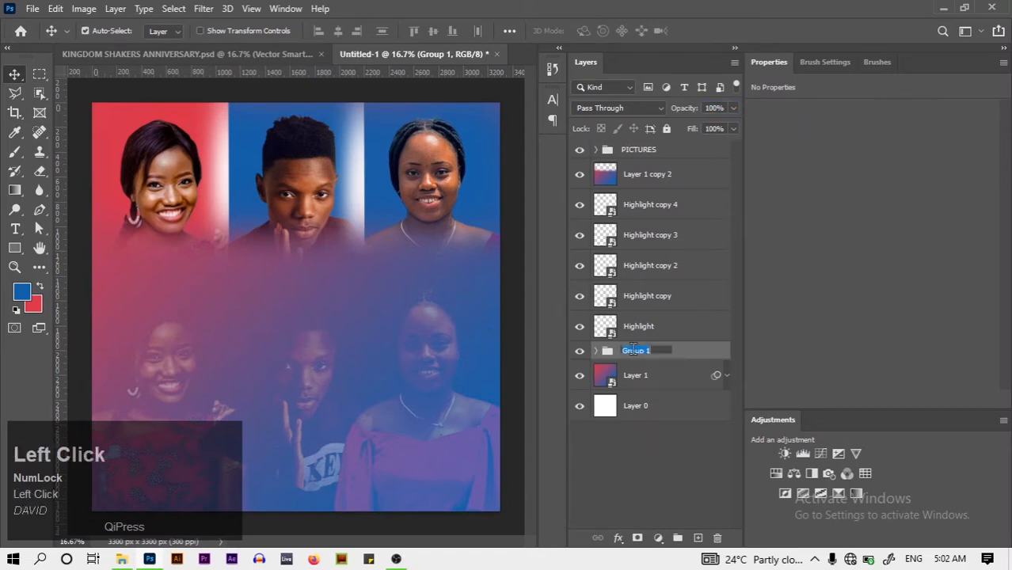
key("Caps_Lock")
type("PIC")
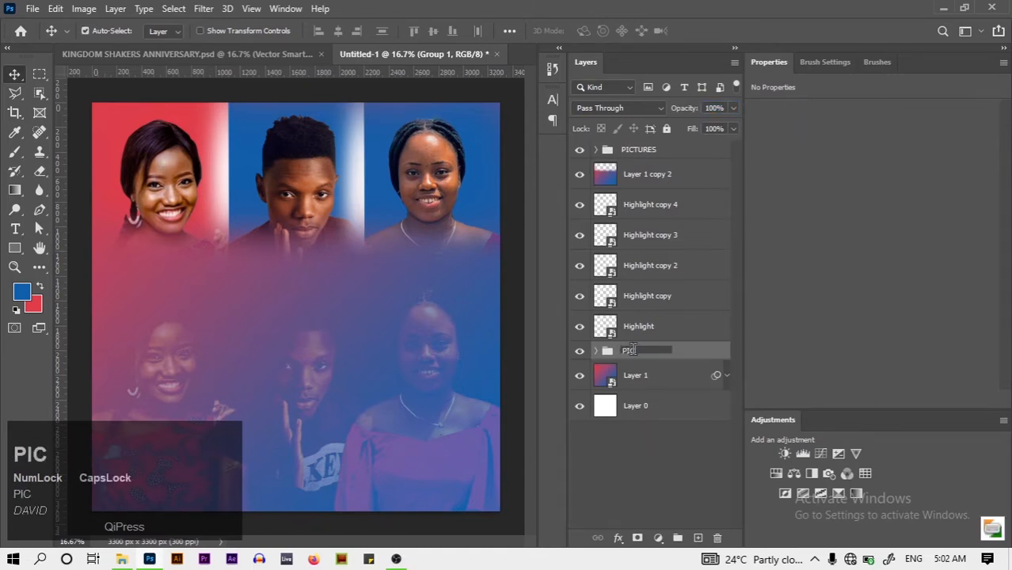
type("TURES")
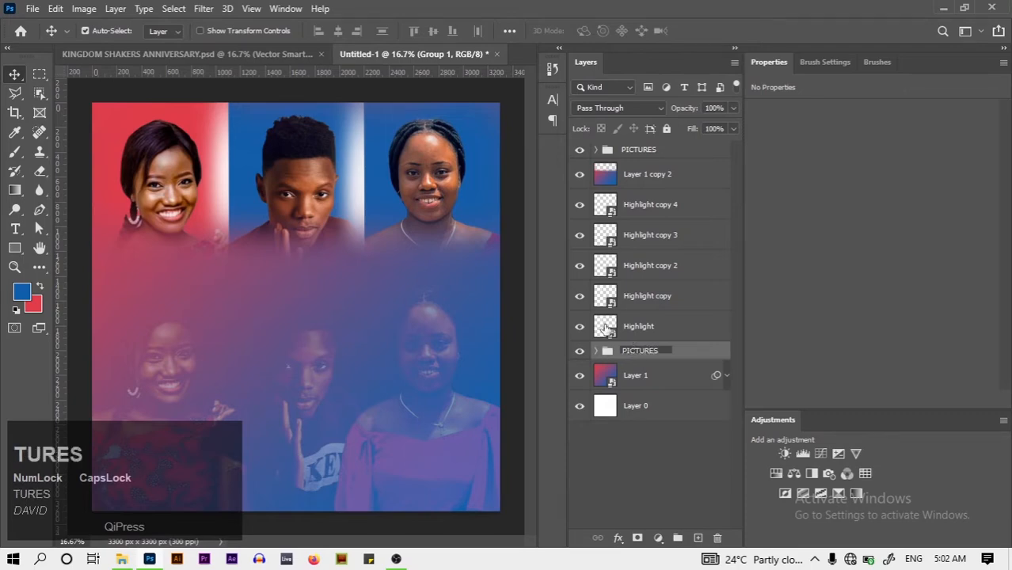
left_click(510, 237)
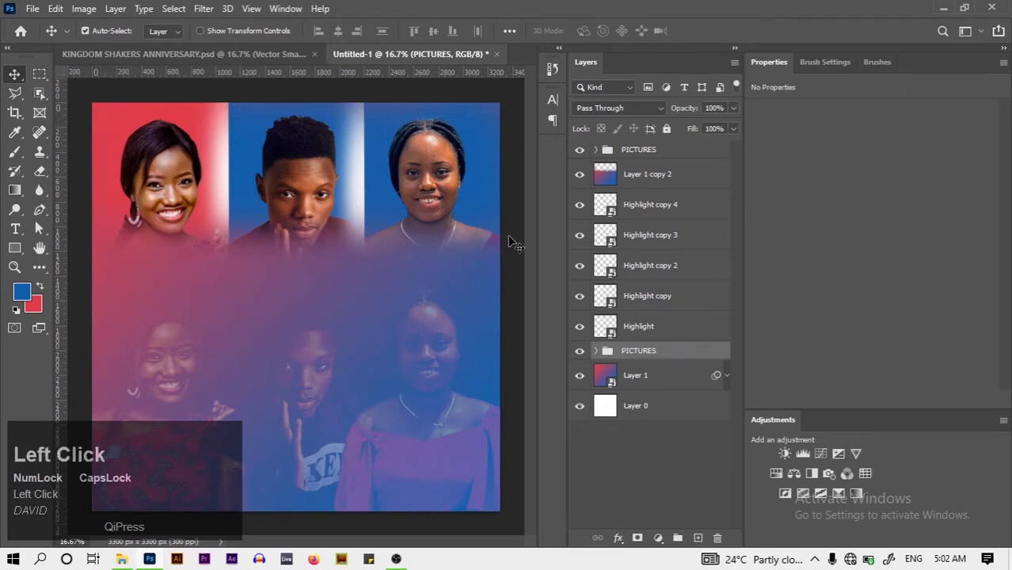
left_click(221, 55)
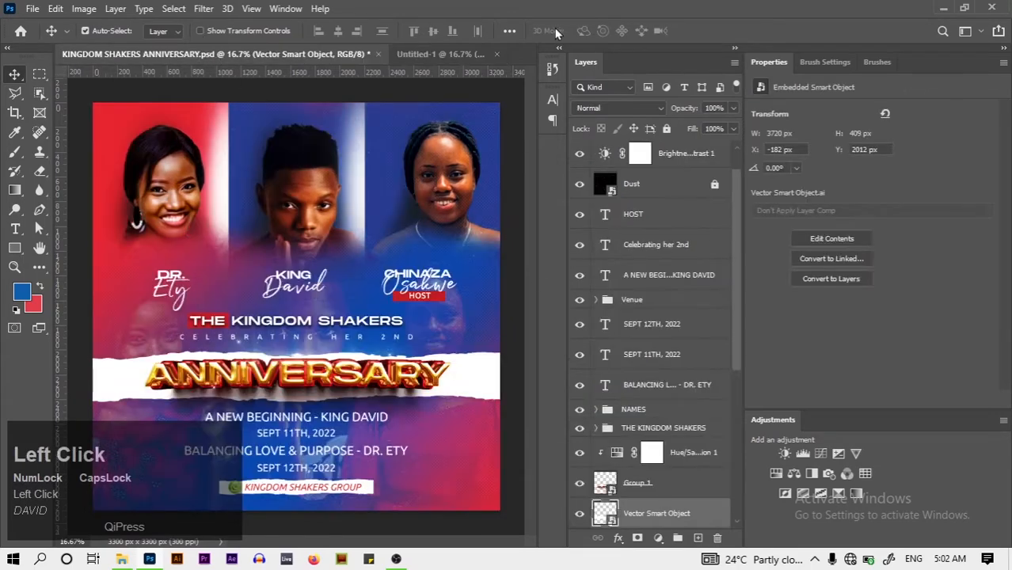
left_click(464, 56)
left_click_drag(464, 56, 403, 69)
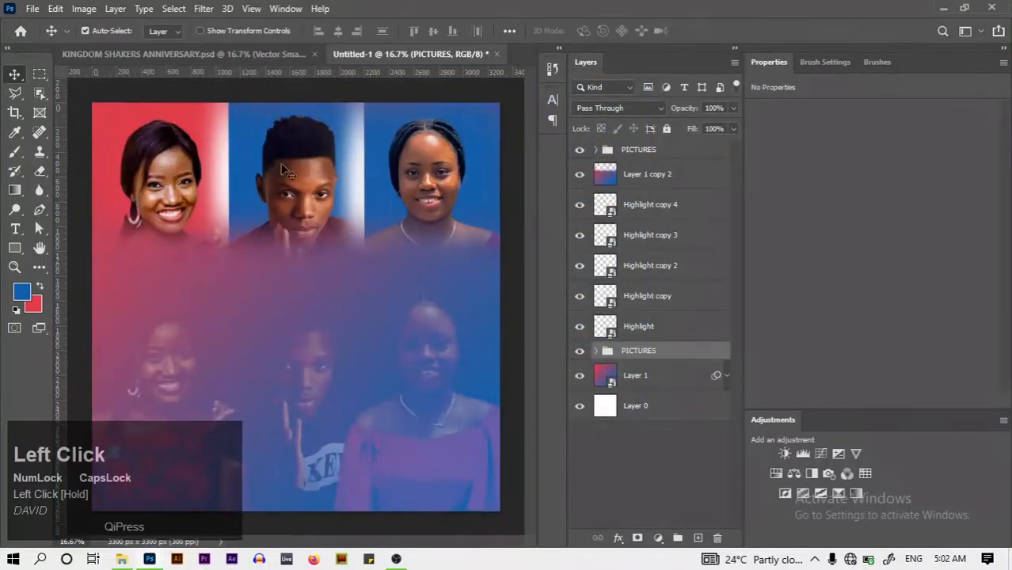
Open super-text-style-effect(1).zip from Downloads > TEXT EFFECT in WinRAR
left_click(121, 559)
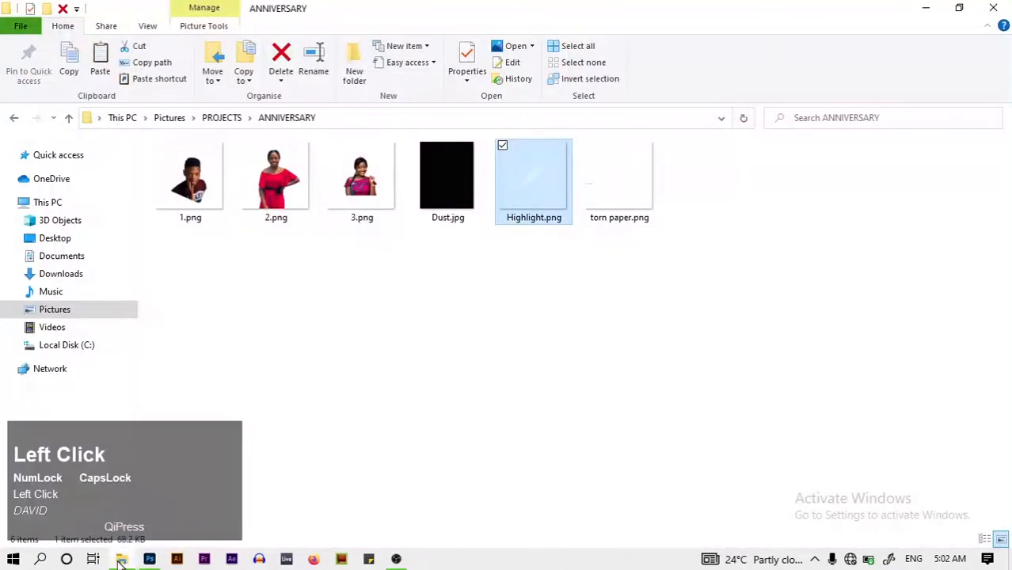
left_click(61, 274)
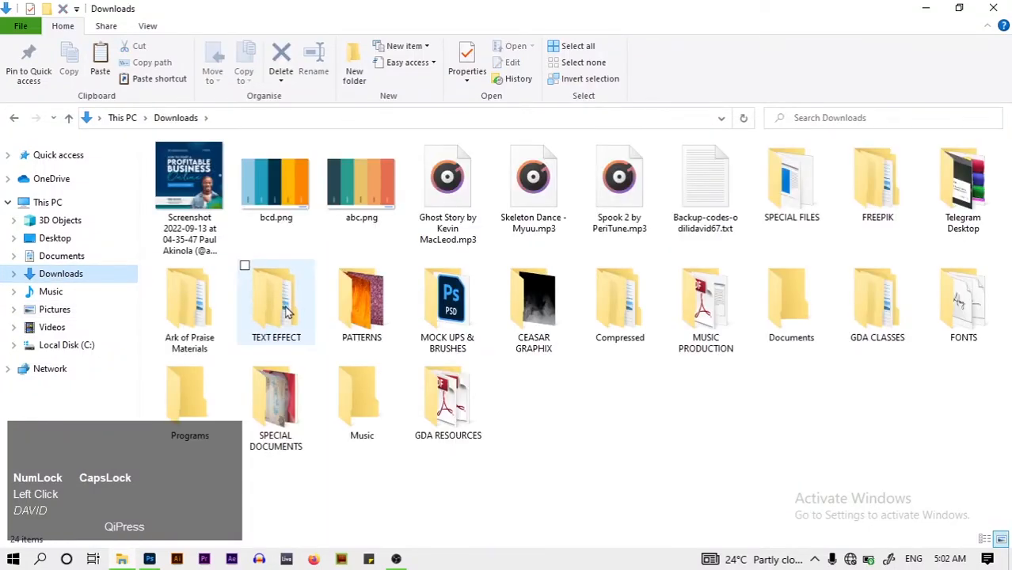
double_click(246, 269)
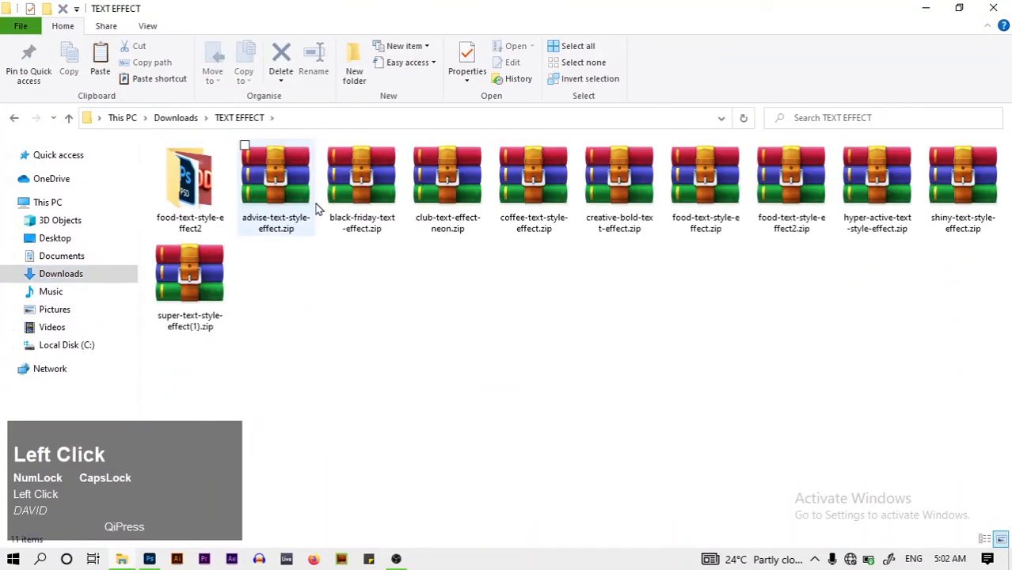
left_click(193, 325)
double_click(192, 325)
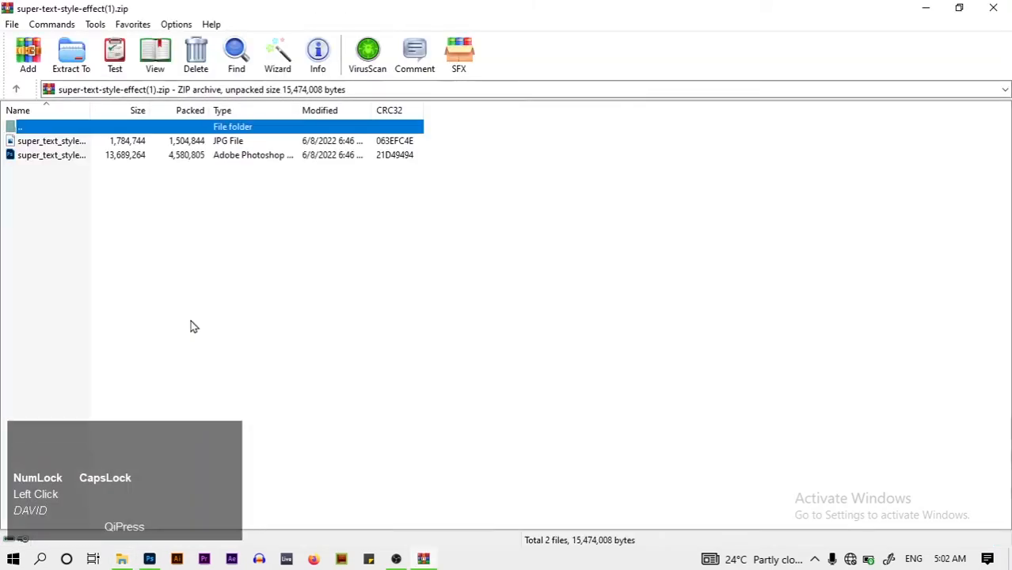
Open super_text_style_effect.psd from the archive in Photoshop
double_click(92, 163)
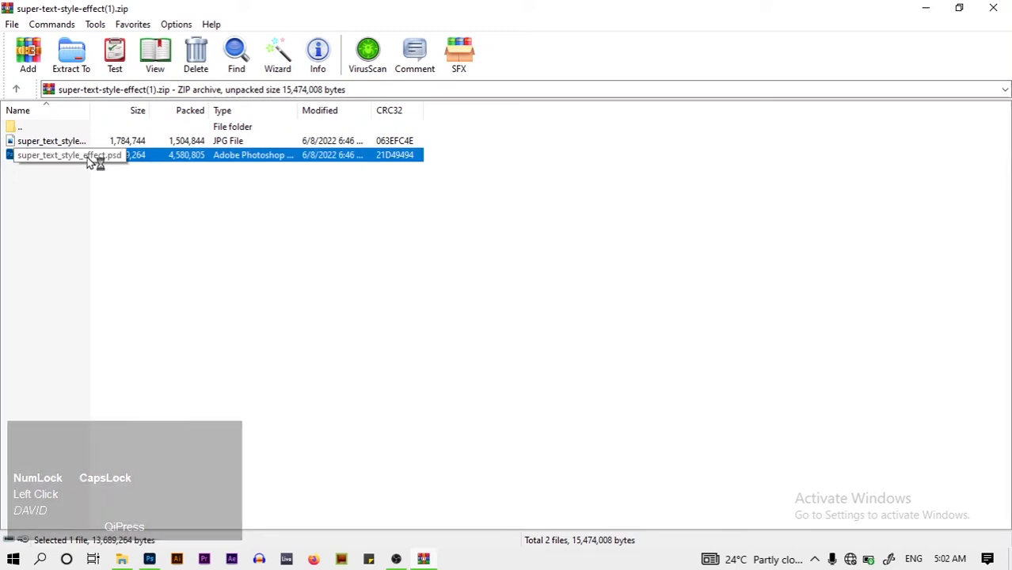
left_click(150, 560)
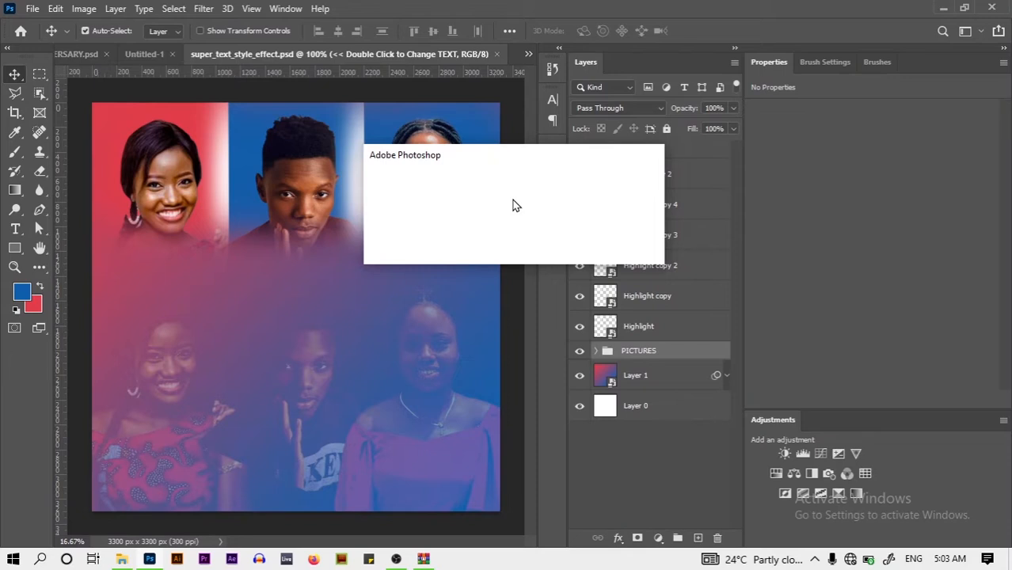
Open super_text_style_effect.psd without updating its text layers
left_click(485, 229)
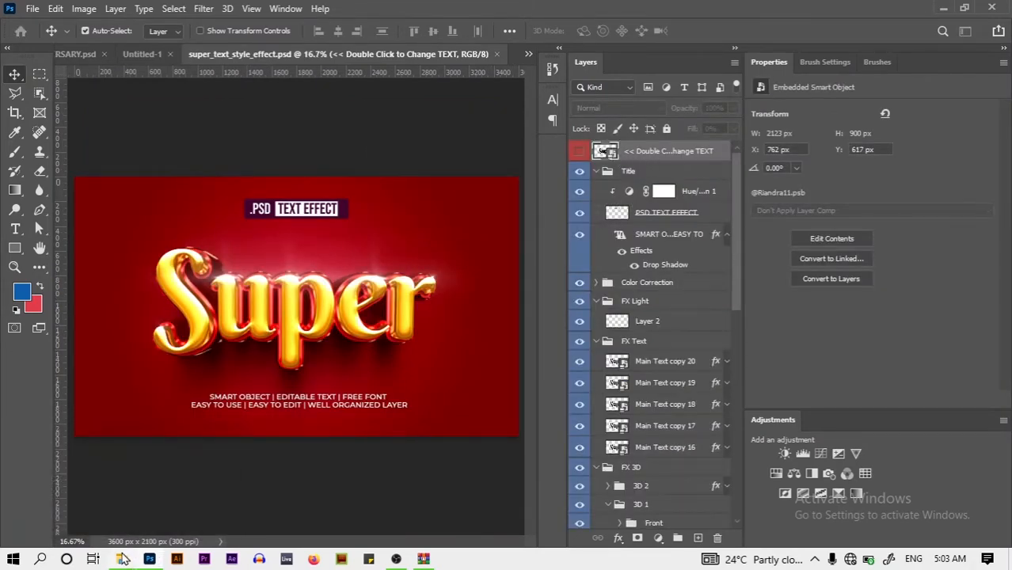
left_click(123, 559)
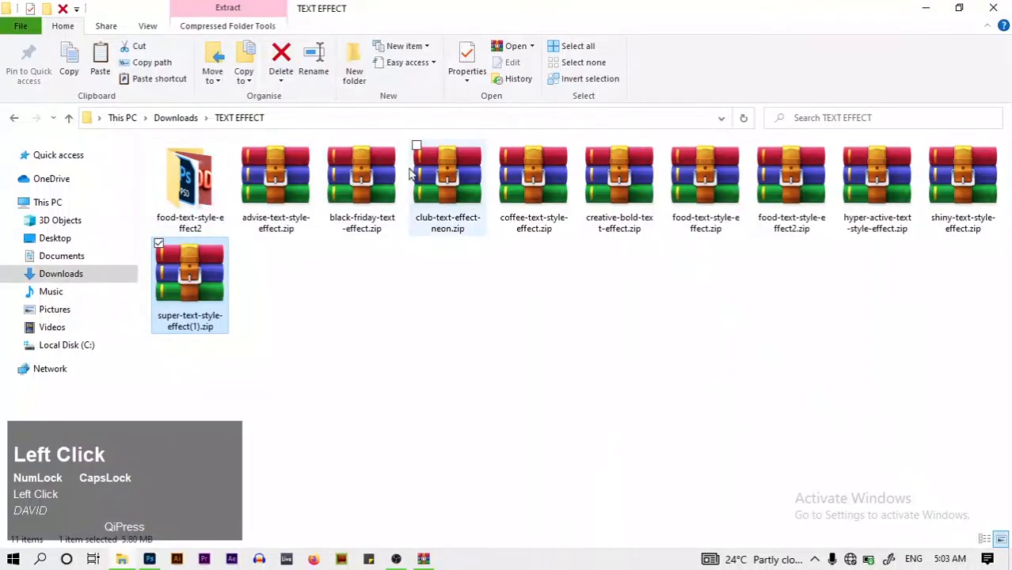
left_click(149, 559)
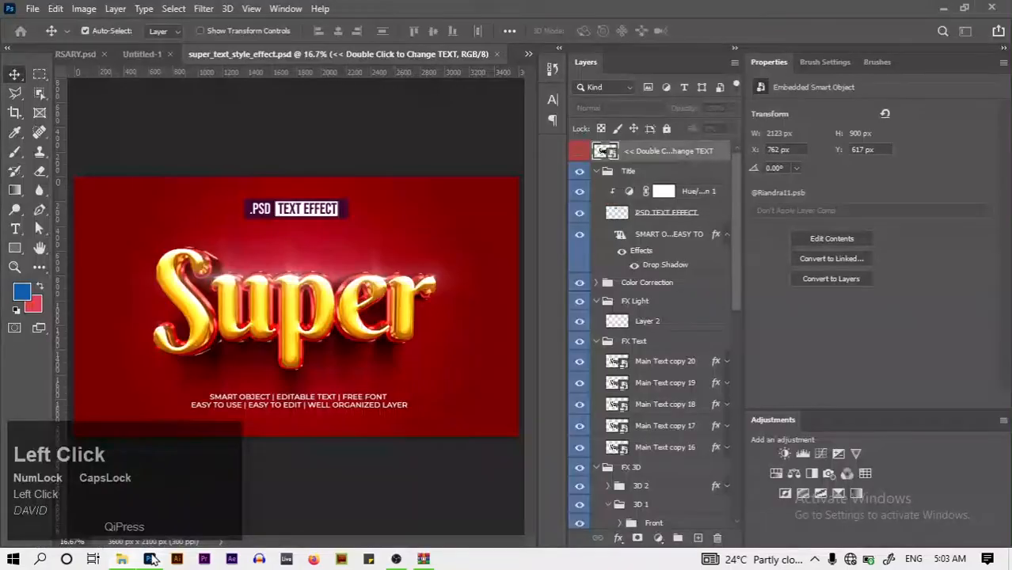
Collapse the Title, FX Light, FX Text and FX 3D groups in the Layers panel
left_click(596, 171)
left_click(580, 174)
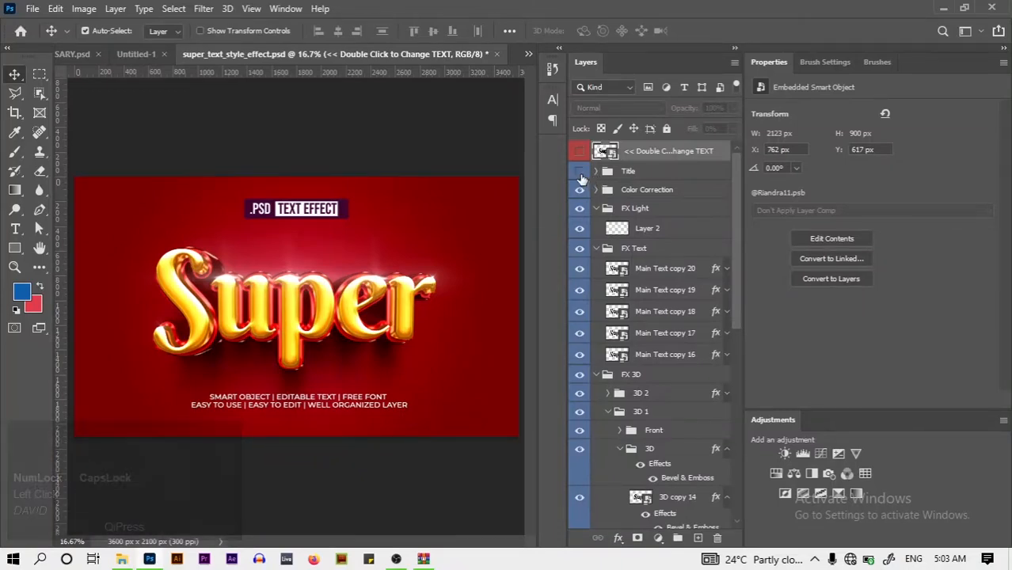
left_click(580, 177)
left_click(597, 208)
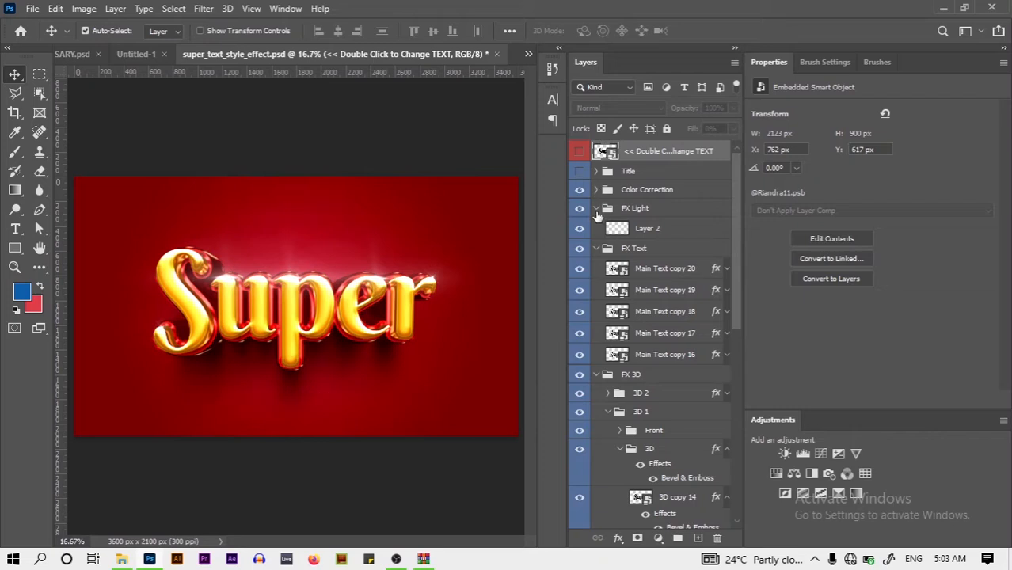
left_click(596, 226)
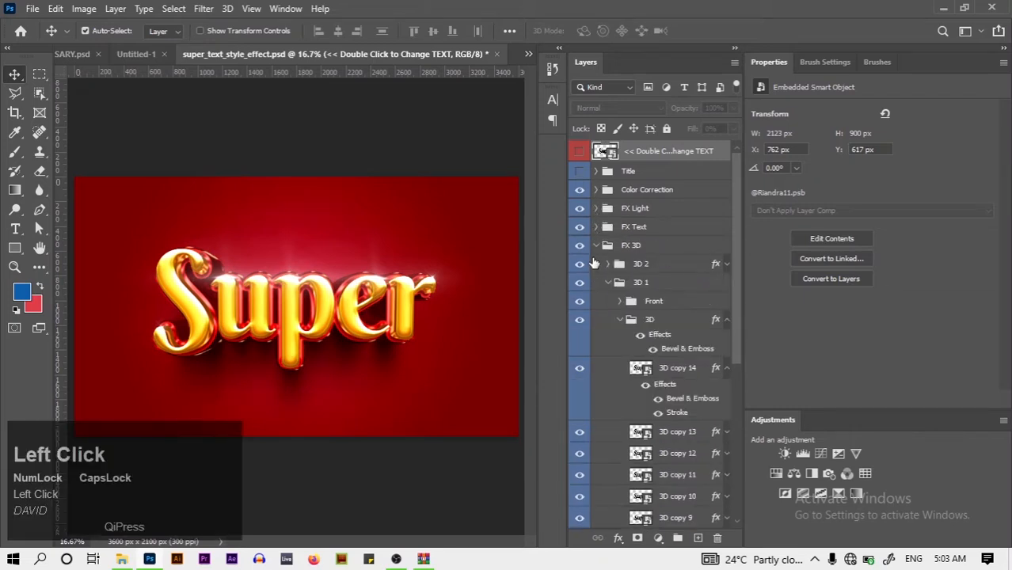
left_click(597, 245)
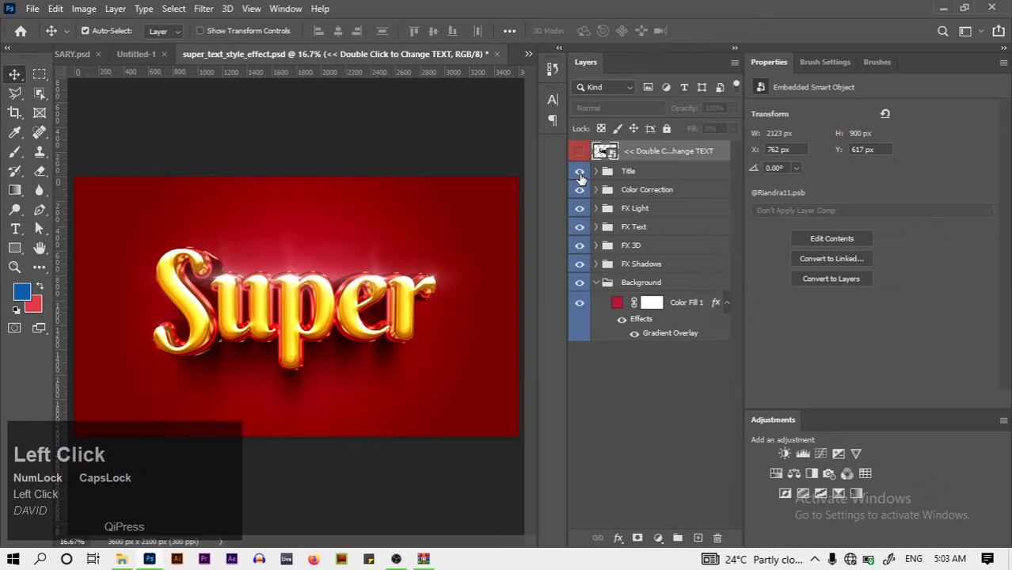
Show the Title group again and open the Main Text copy 20 smart object
left_click(580, 174)
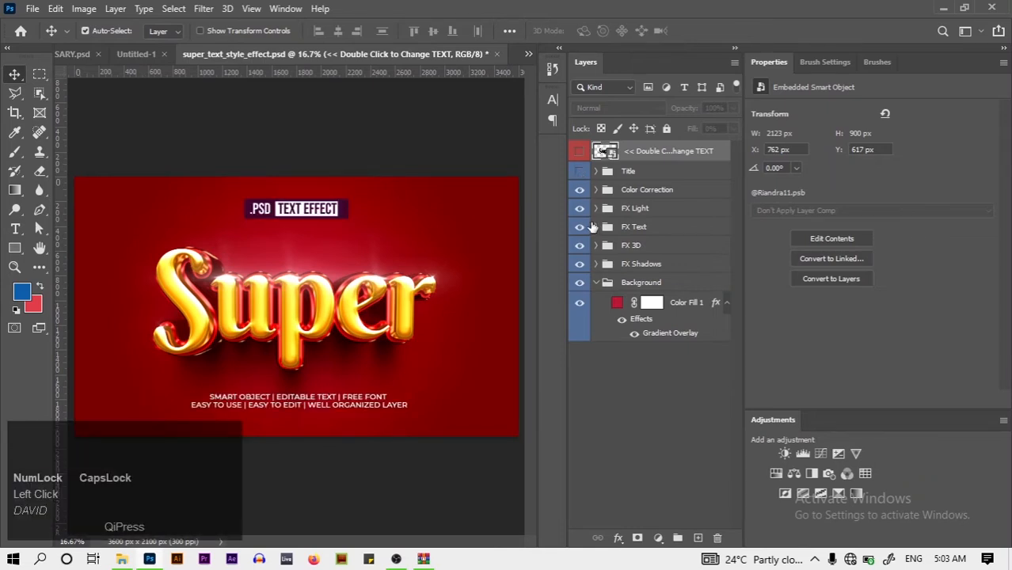
left_click(597, 227)
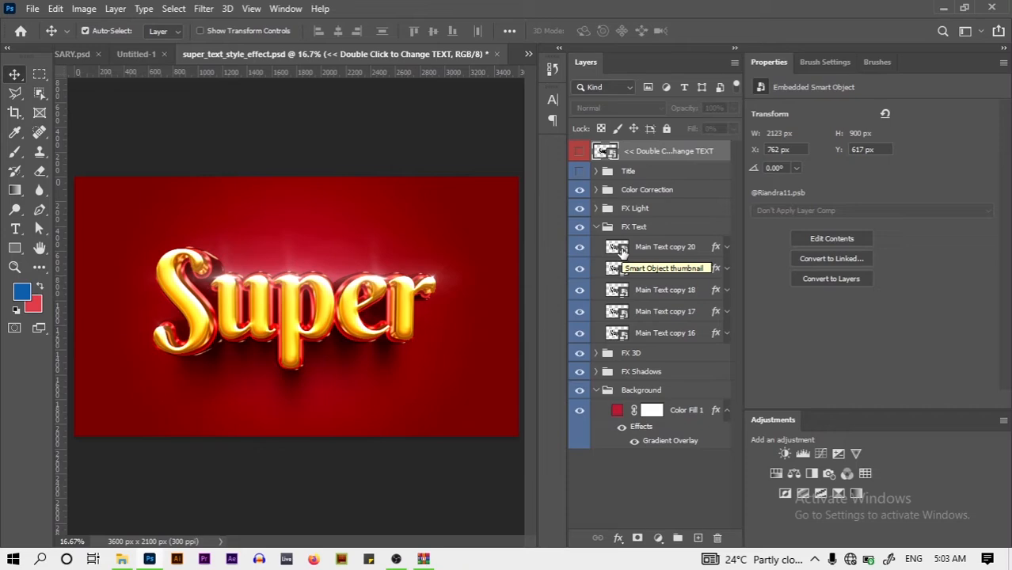
double_click(617, 247)
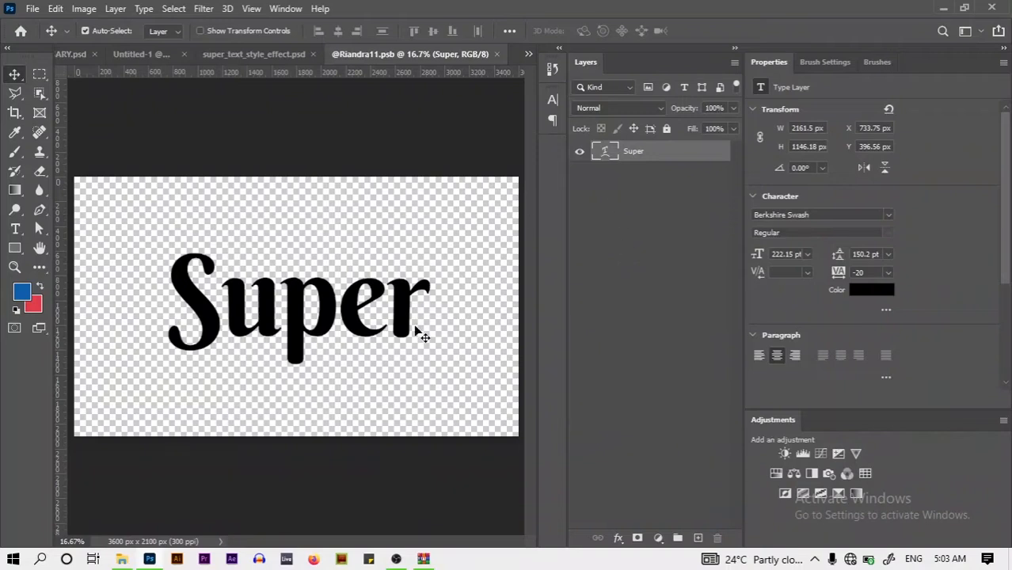
Select all of the Super text in the smart object with the Type tool
left_click(390, 311)
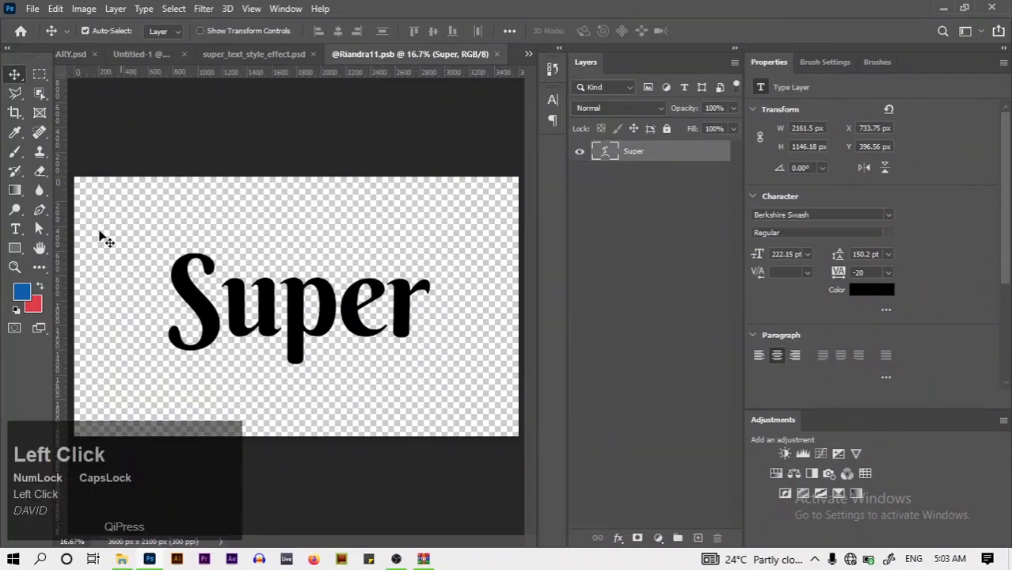
left_click(15, 229)
left_click(202, 310)
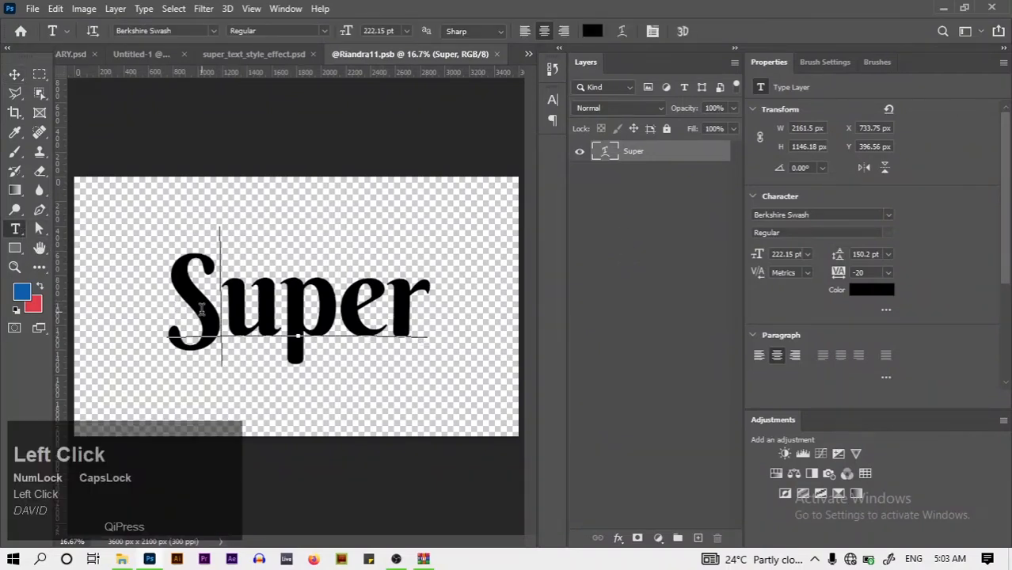
key("ctrl+a")
Replace the text with ANIVERSARY and commit the edit
key("Caps_Lock")
type("a")
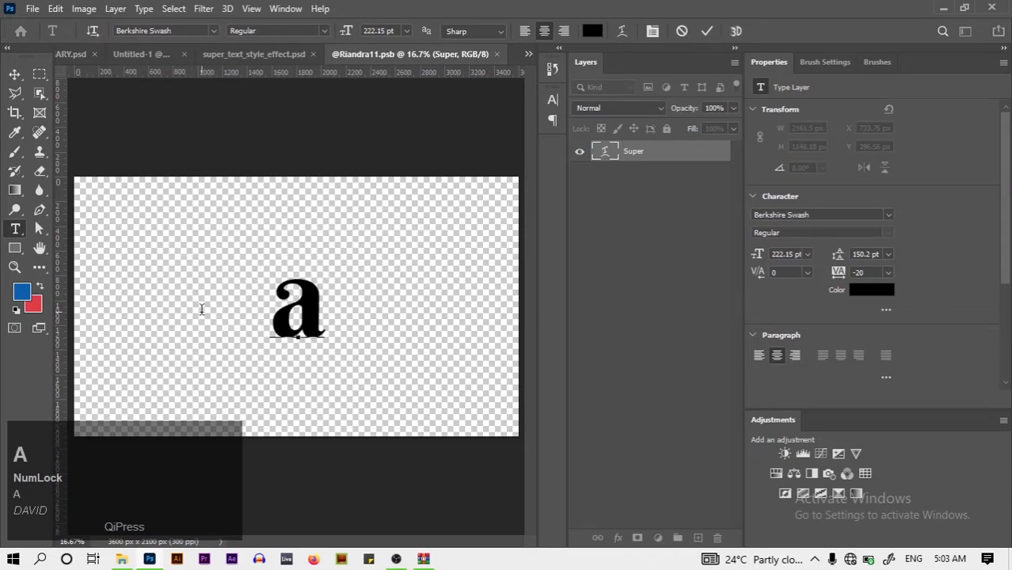
key("BackSpace")
key("Caps_Lock")
type("A")
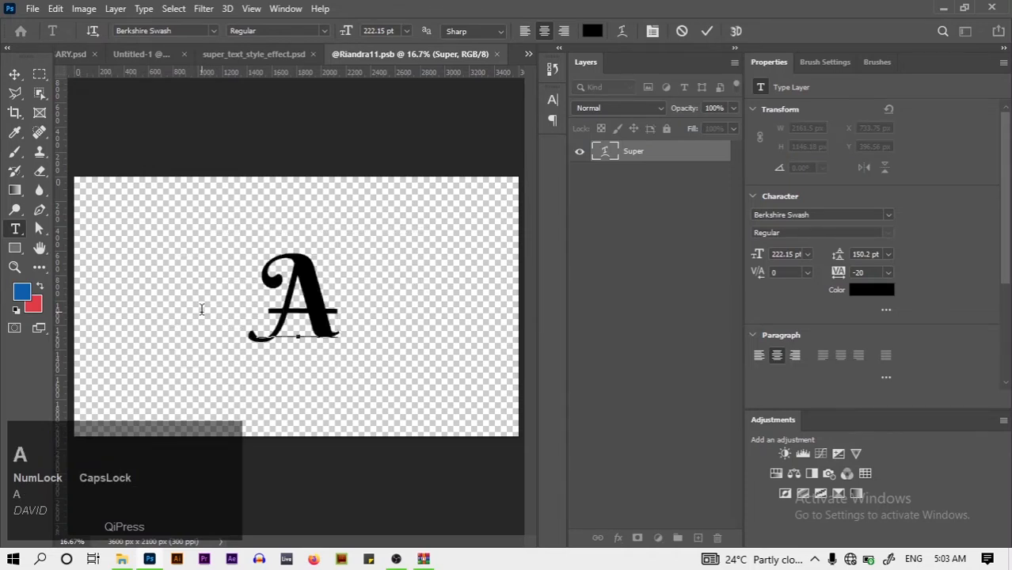
type("N")
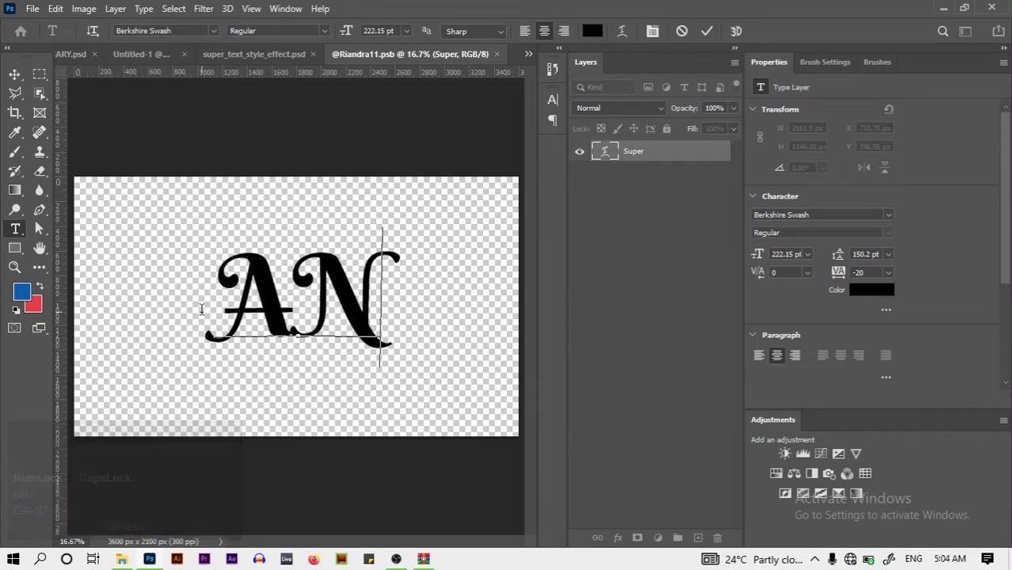
type("NII")
key("BackSpace")
key("BackSpace")
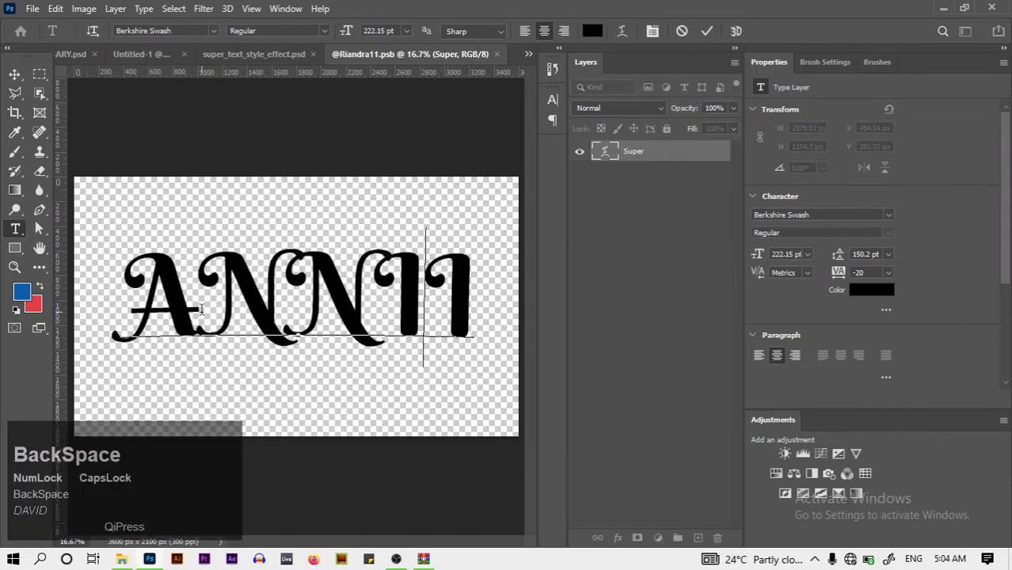
key("BackSpace")
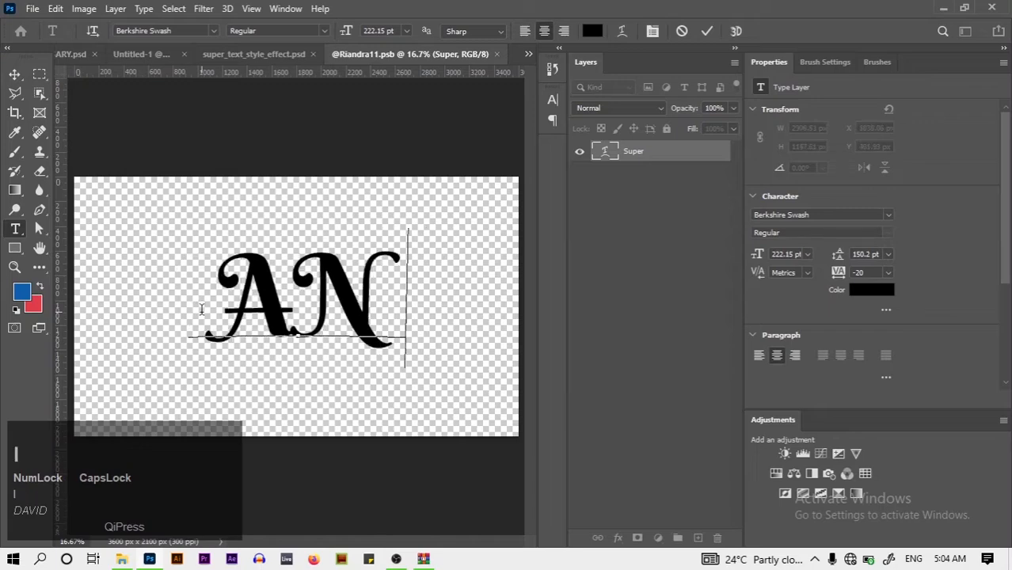
type("IVE")
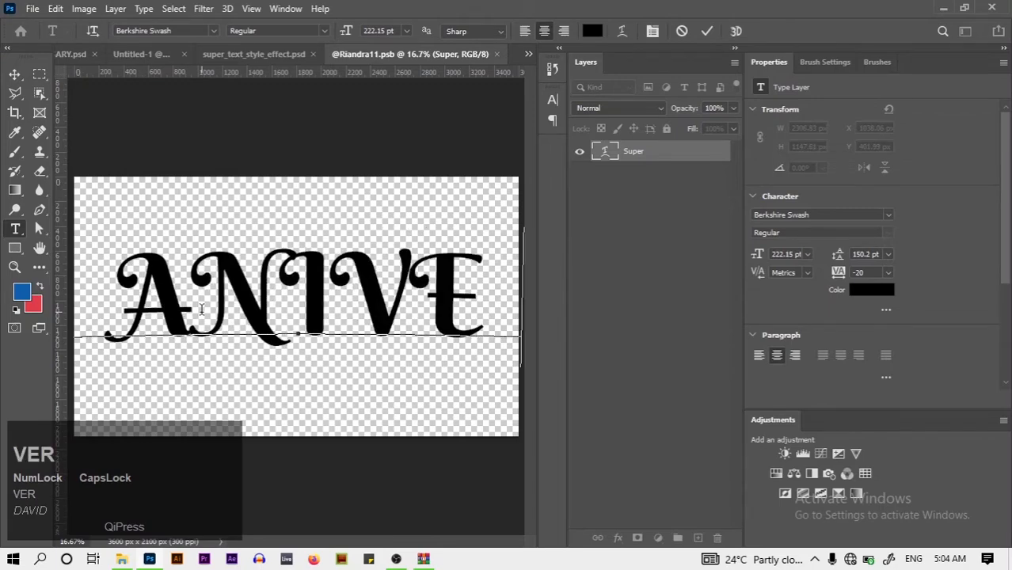
type("RSARY")
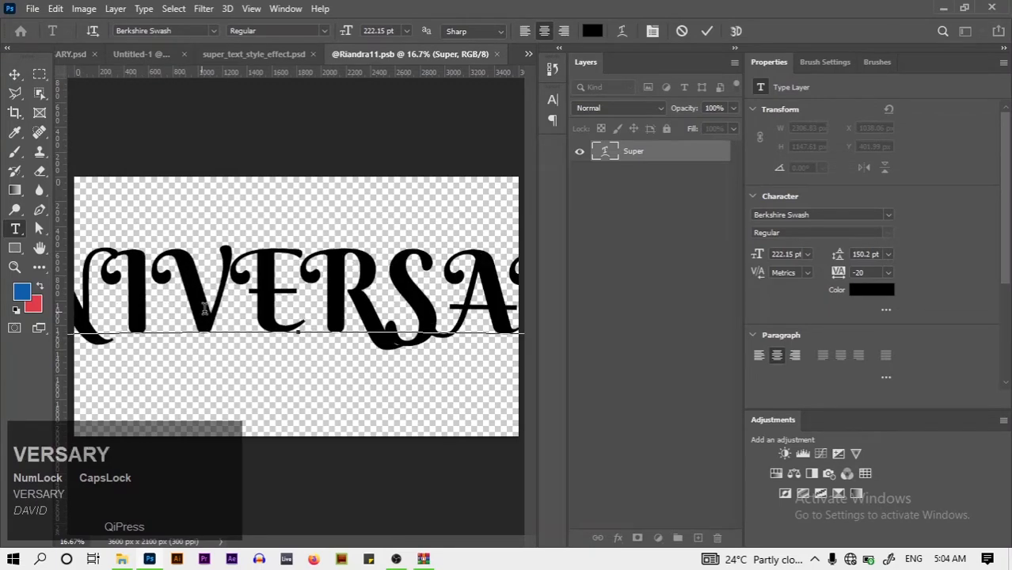
left_click(706, 33)
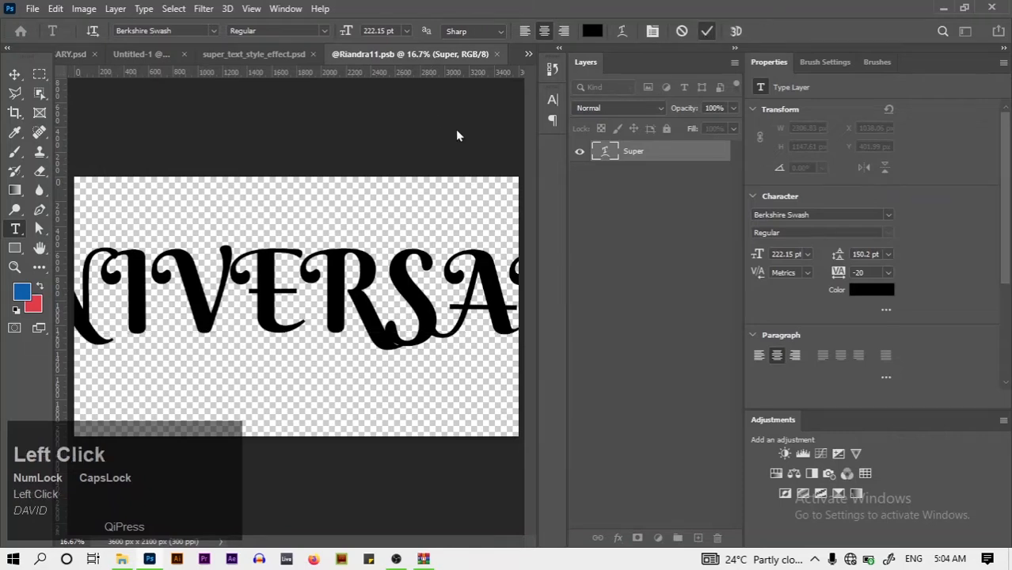
left_click(551, 101)
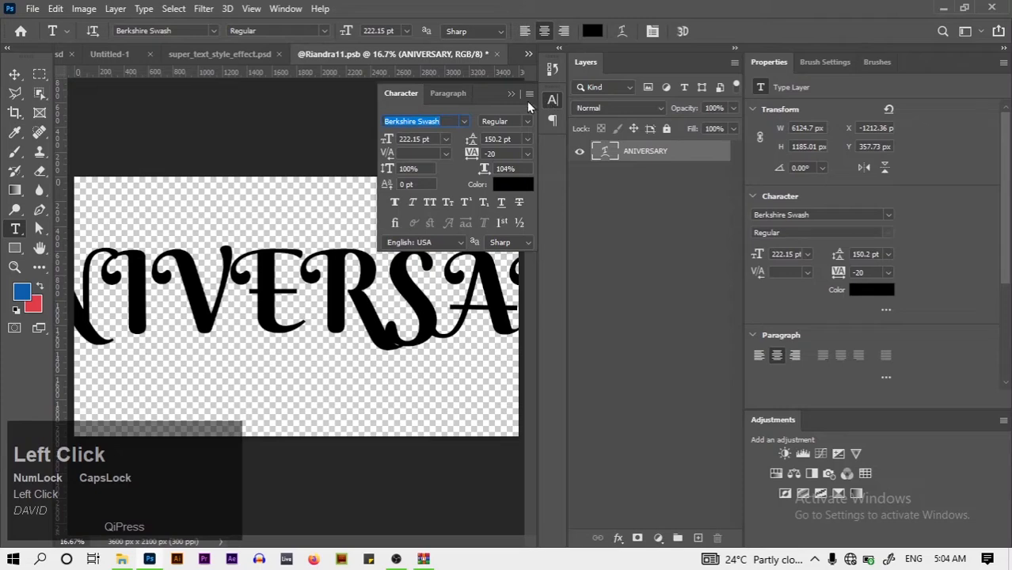
Set the text to Monument Extended Regular at 90 pt with tracking 0
type("MONUM")
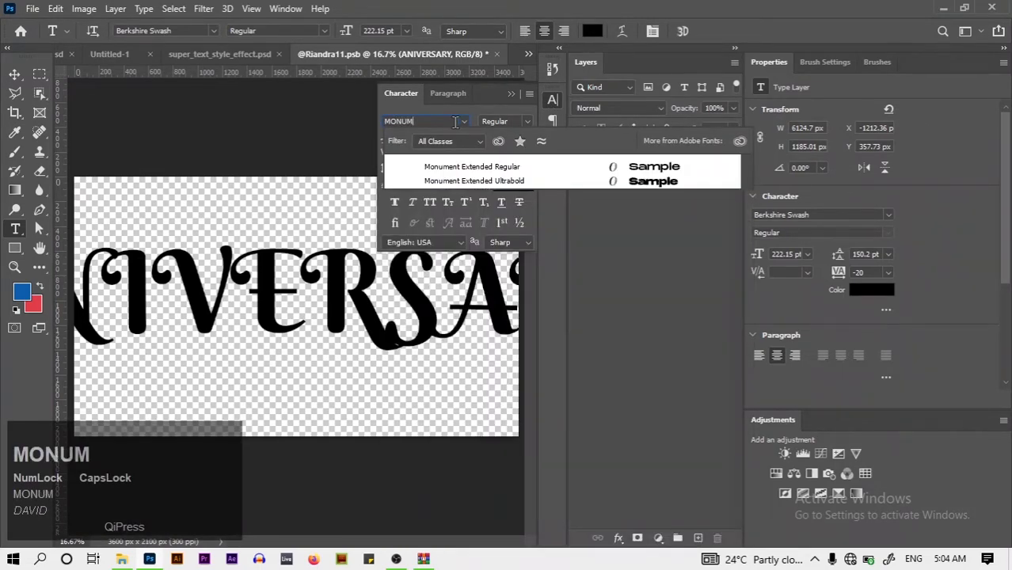
left_click(485, 169)
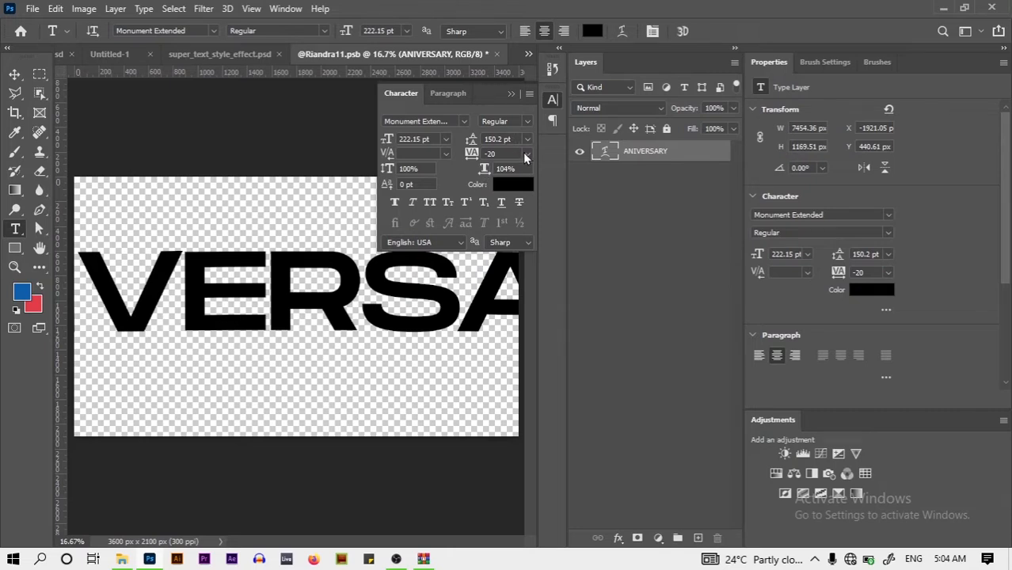
left_click(527, 155)
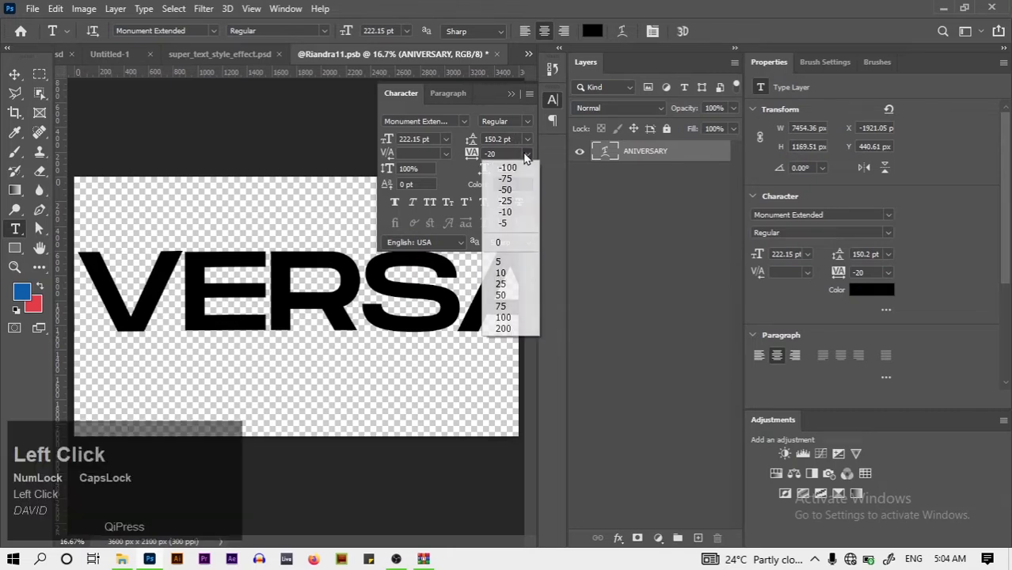
left_click(525, 249)
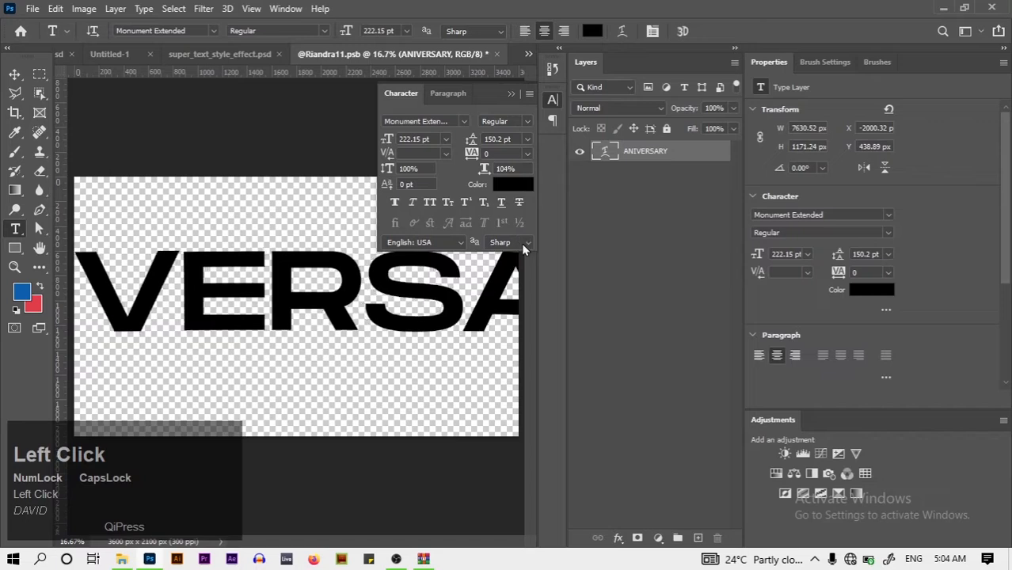
left_click(435, 141)
key("Caps_Lock")
key("BackSpace")
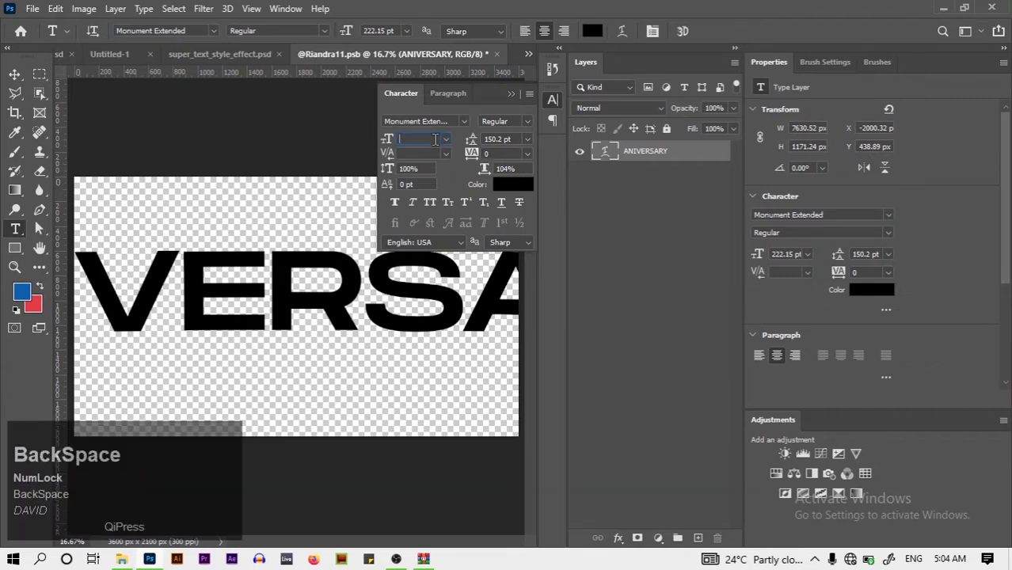
type("90")
key("Return")
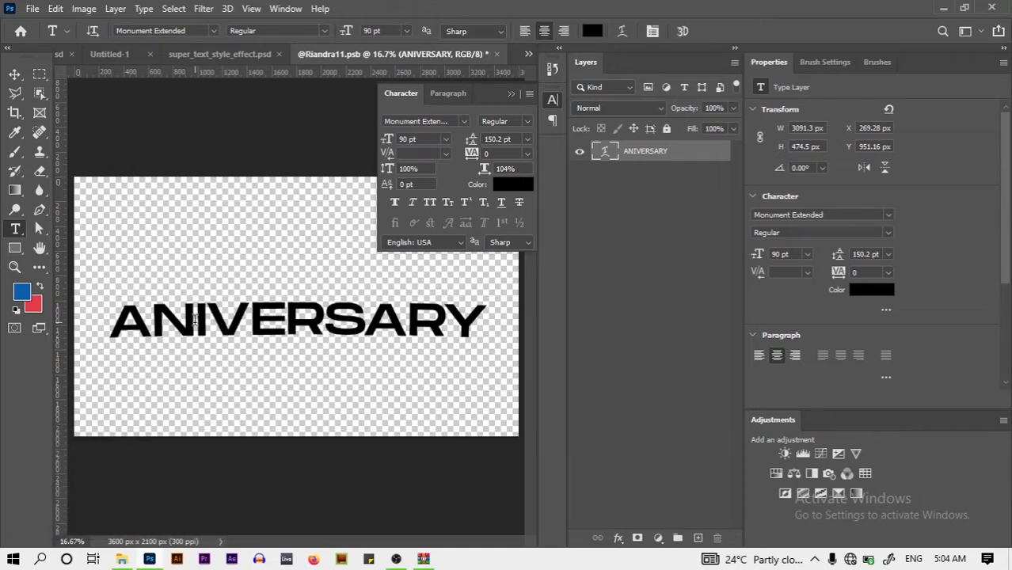
Insert the missing capital N so the word reads ANNIVERSARY, and commit
left_click(194, 319)
type("n")
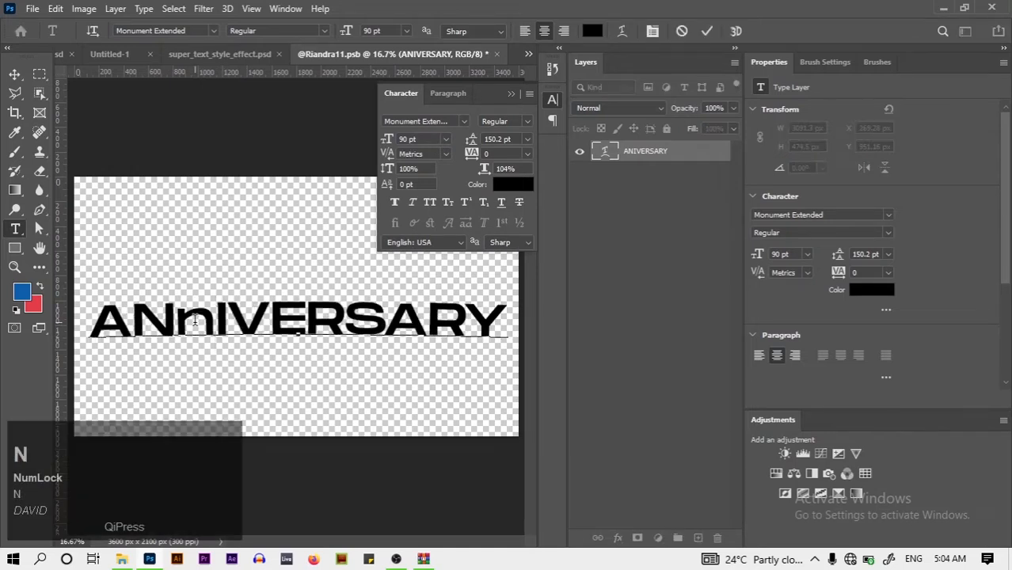
key("Caps_Lock")
key("BackSpace")
type("N")
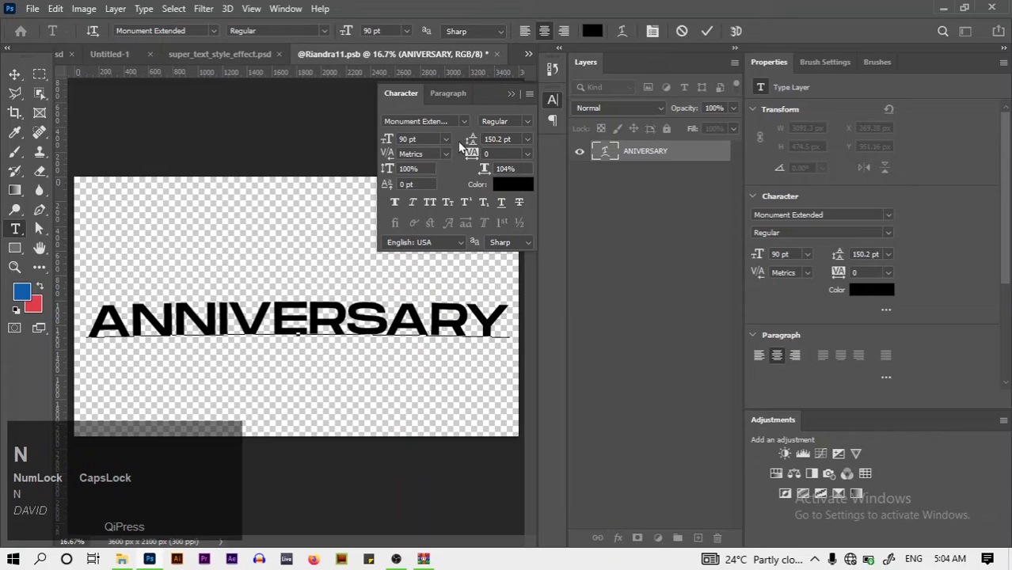
left_click(707, 31)
Move the ANNIVERSARY text up and set its letter tracking to 35
left_click(14, 73)
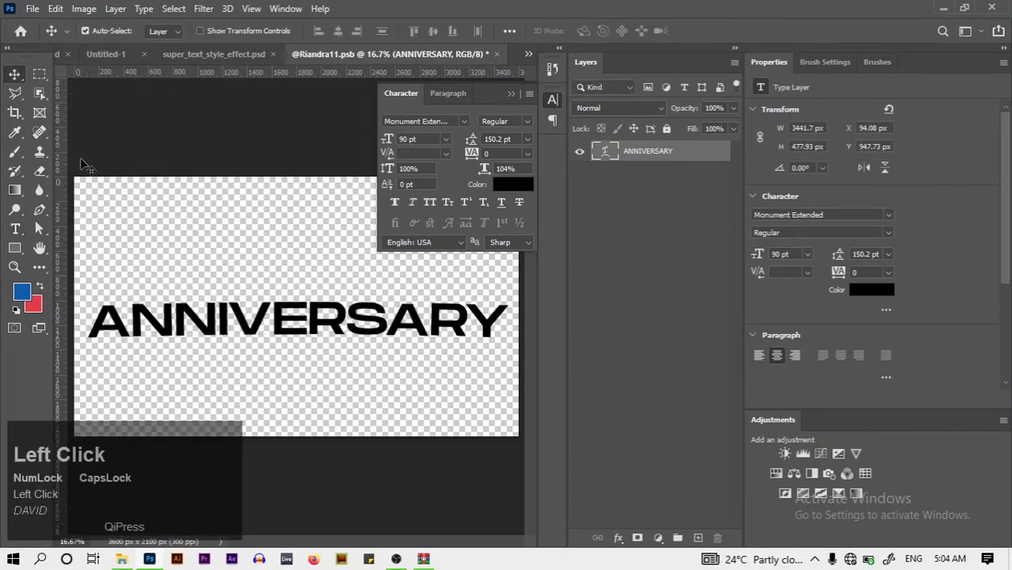
mouse_move(286, 317)
left_mouse_down()
mouse_move(286, 290)
mouse_move(286, 298)
left_mouse_up()
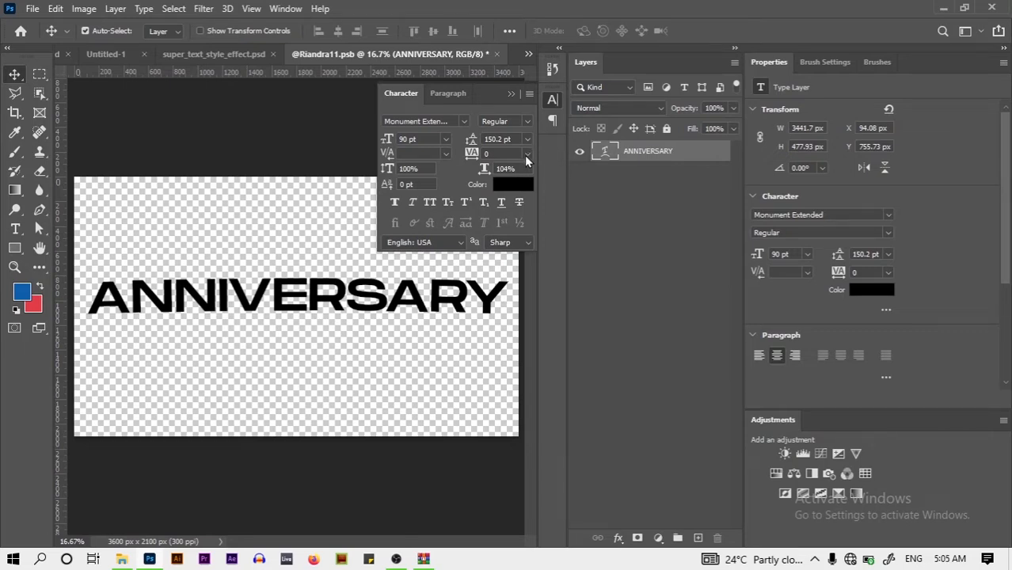
left_click(526, 155)
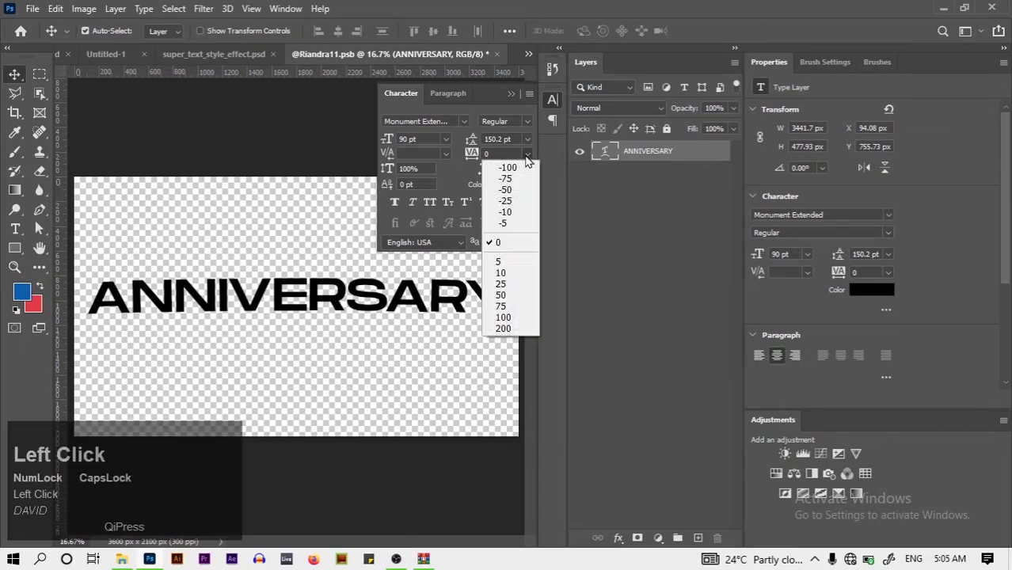
left_click(501, 284)
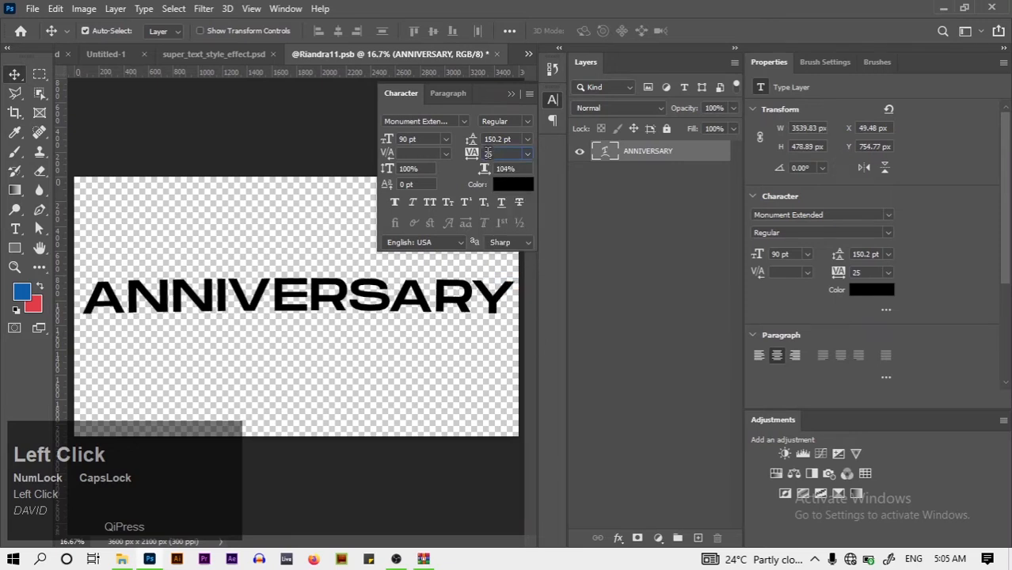
key("BackSpace")
type("3")
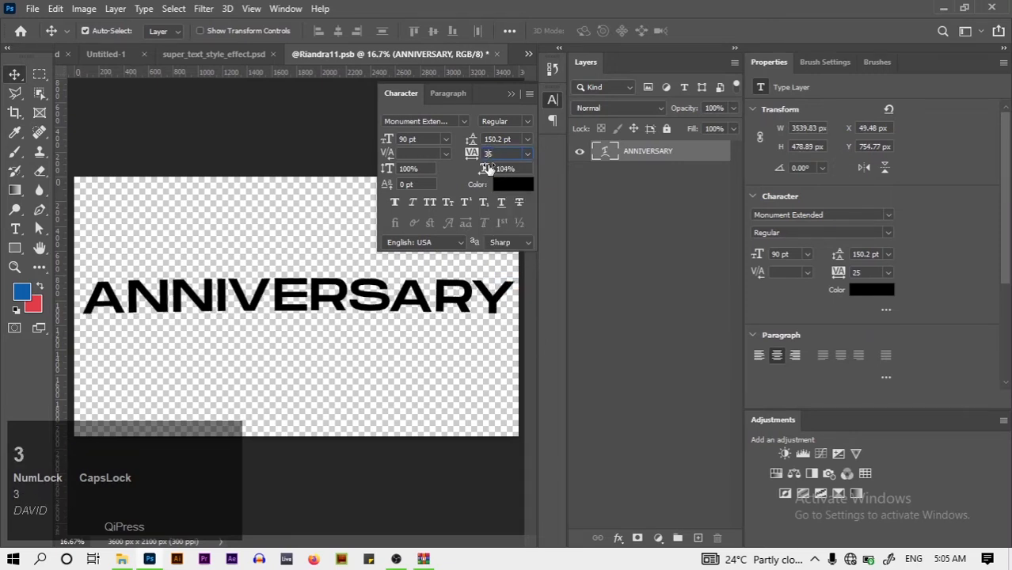
key("Return")
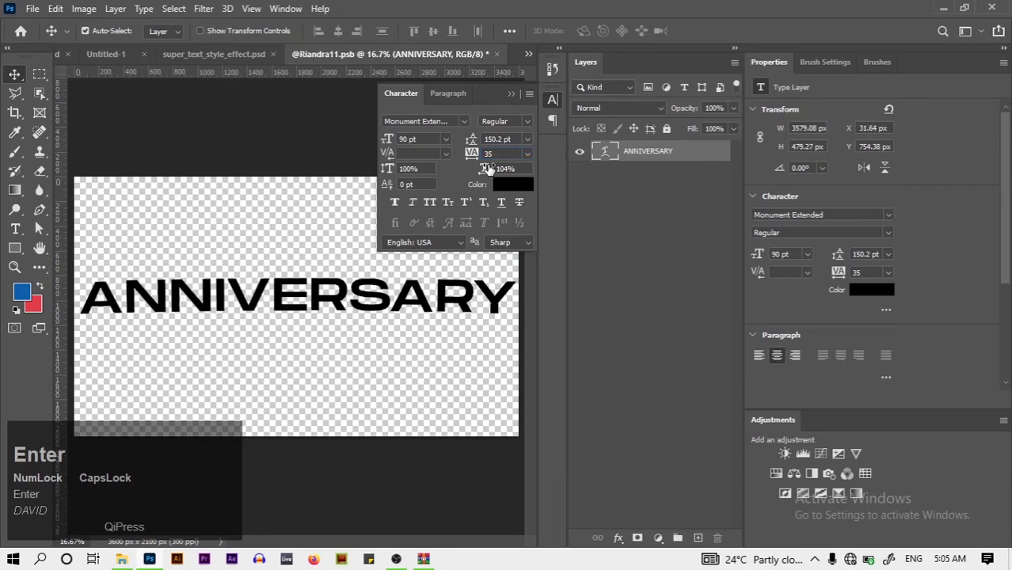
Centre the word horizontally on the canvas and nudge it slightly down
left_click(513, 95)
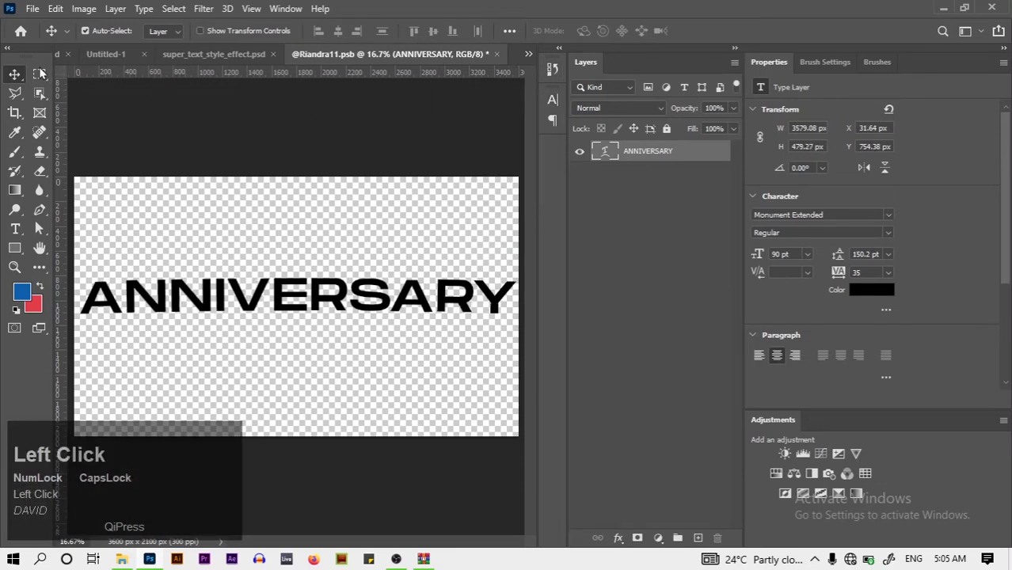
key("ctrl+a")
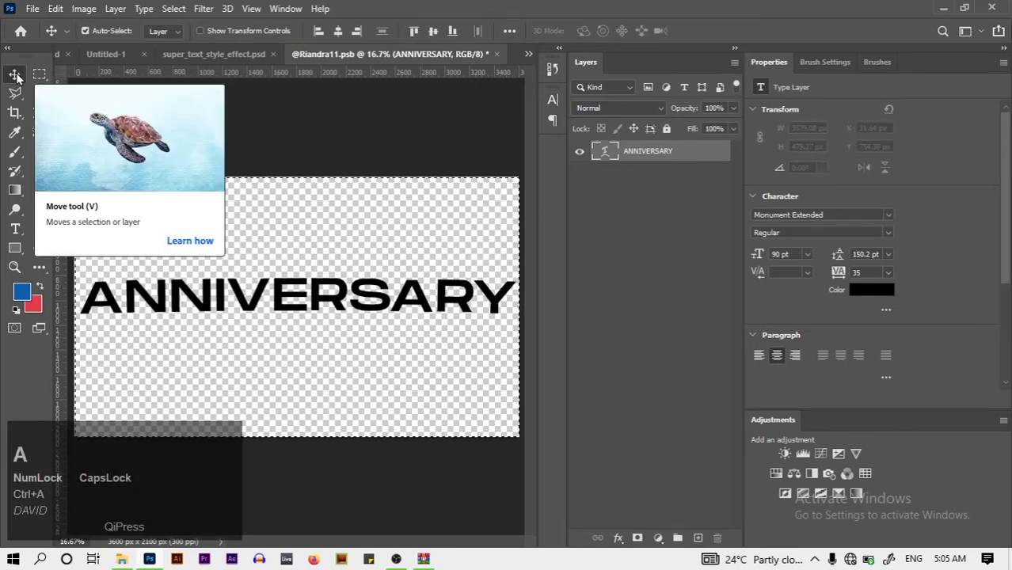
left_click(337, 32)
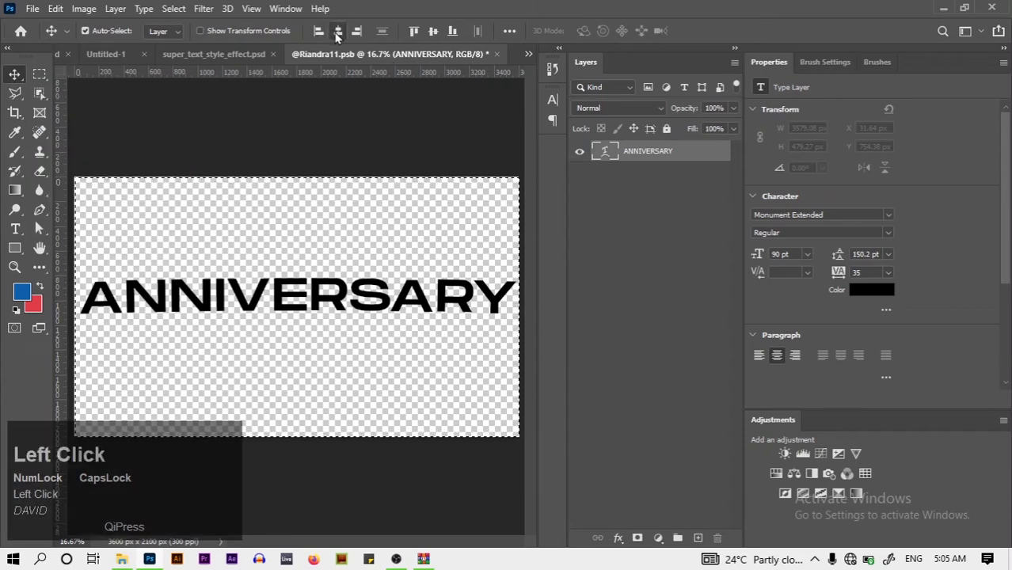
key("ctrl+d")
key("Down")
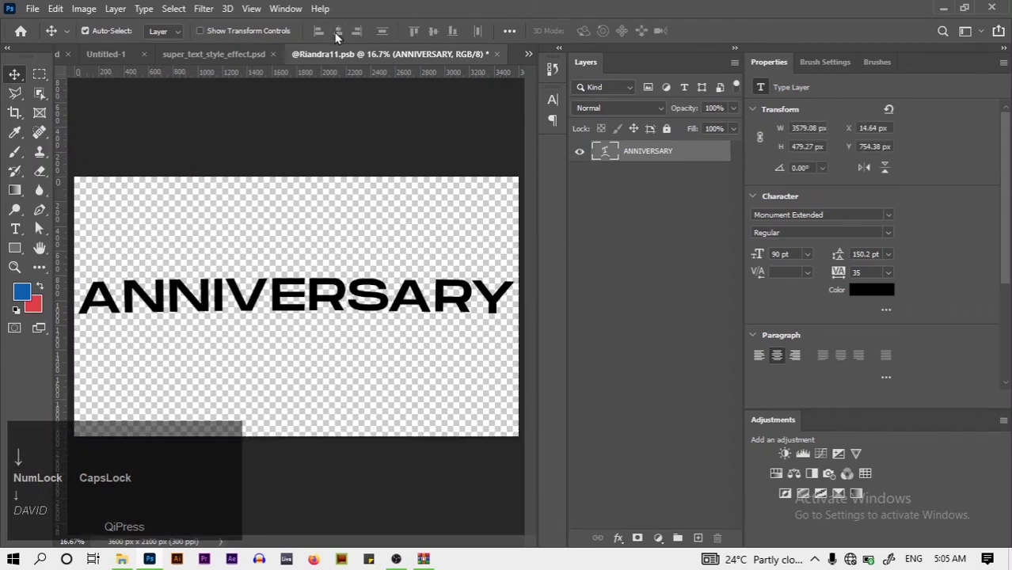
key("Down")
key("Down")
key("Down")
key("Down")
key("Down")
key("Down")
key("Down")
key("Down")
key("Down")
key("Down")
key("Down")
key("Down")
key("Down")
key("Down")
key("Down")
key("Down")
key("Down")
key("Down")
key("Down")
key("Down")
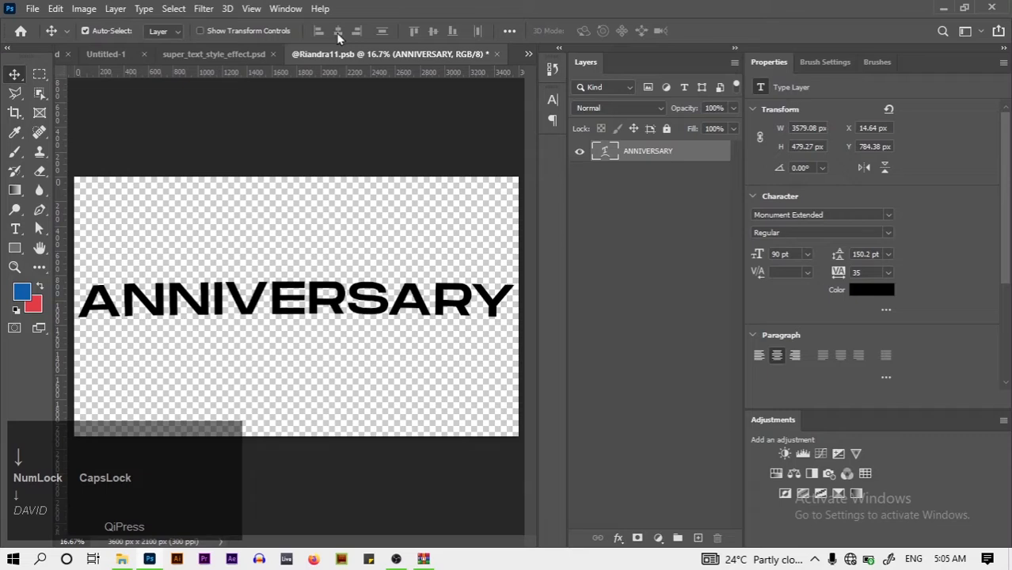
left_click(497, 55)
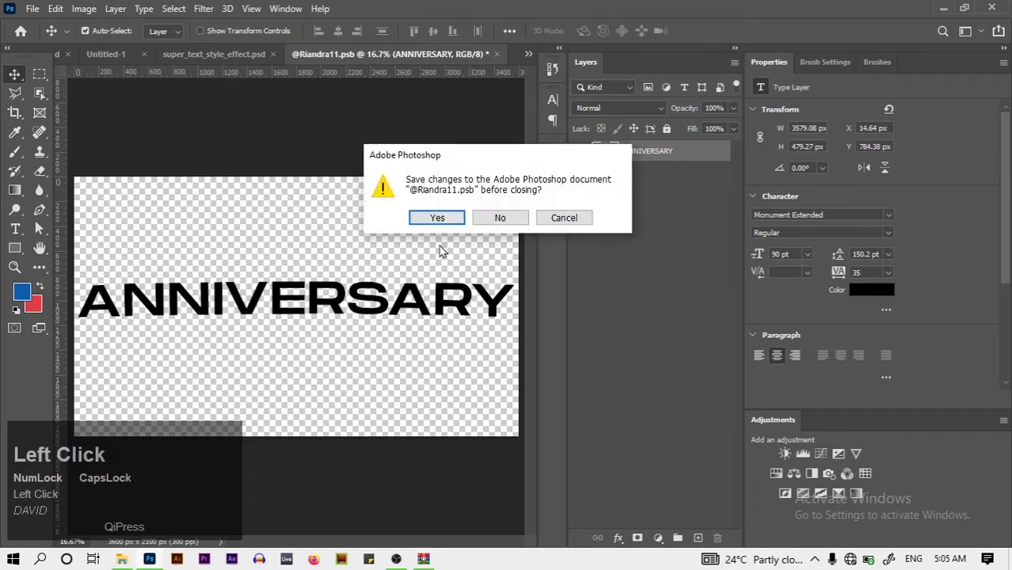
Save the .psb contents and view the whole gold ANNIVERSARY effect with groups collapsed
left_click(437, 219)
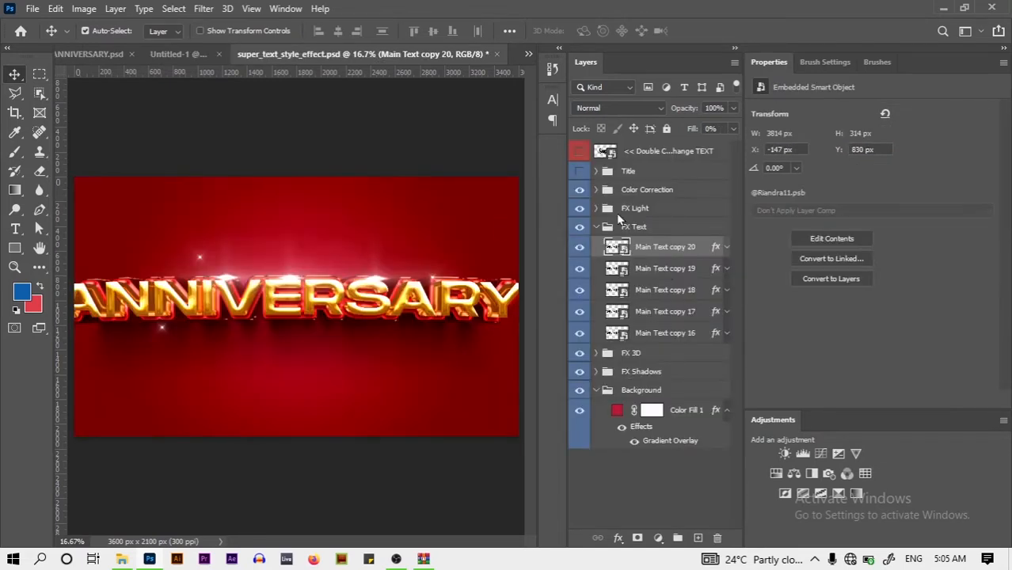
left_click(602, 227)
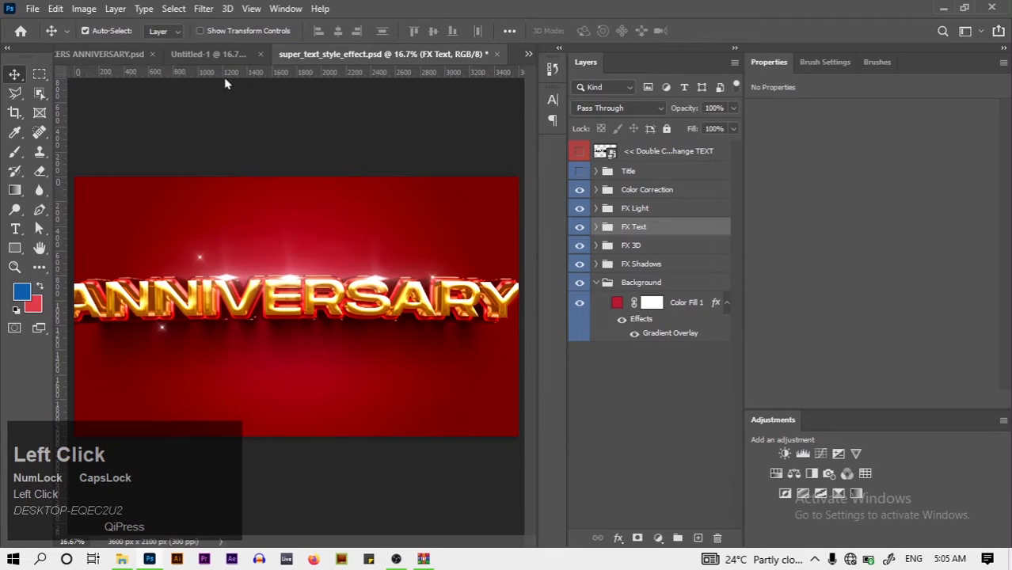
left_click(98, 58)
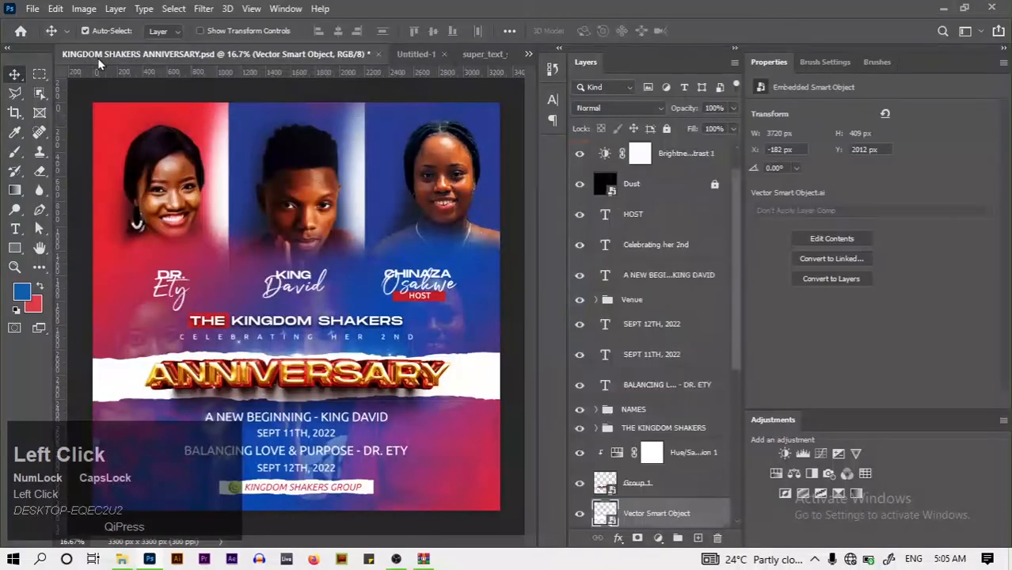
left_click(474, 53)
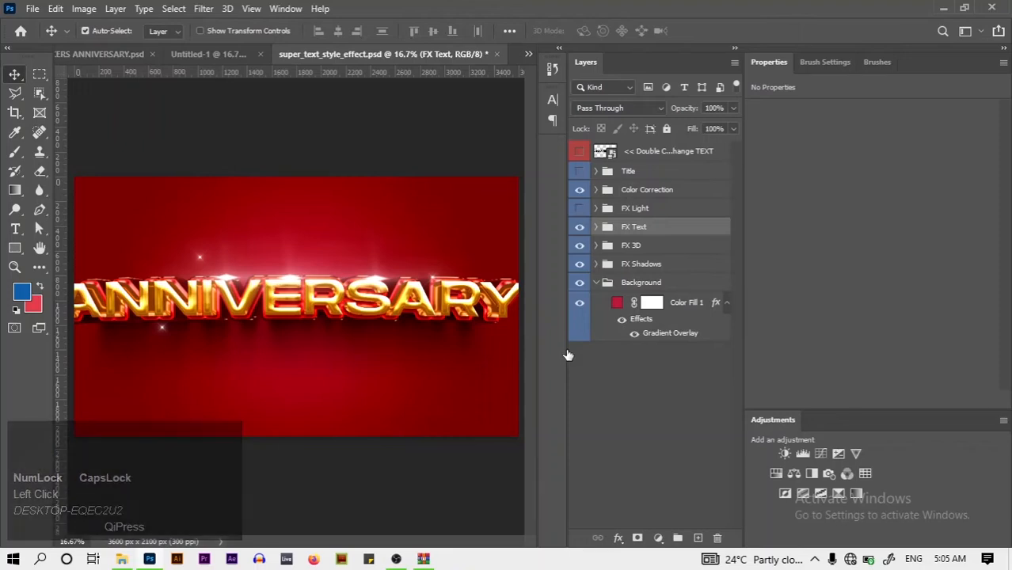
key("ctrl+0")
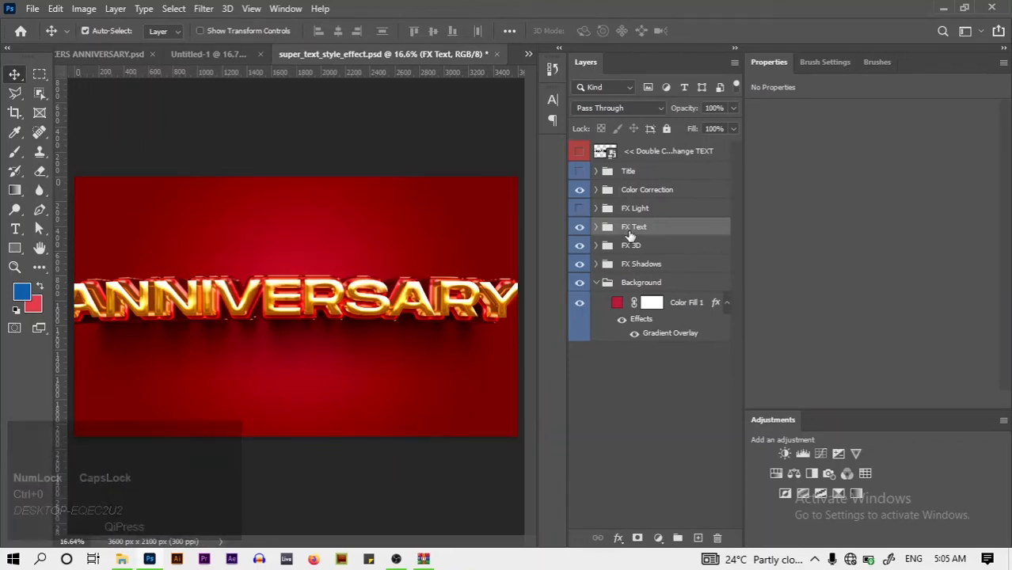
left_click(604, 283)
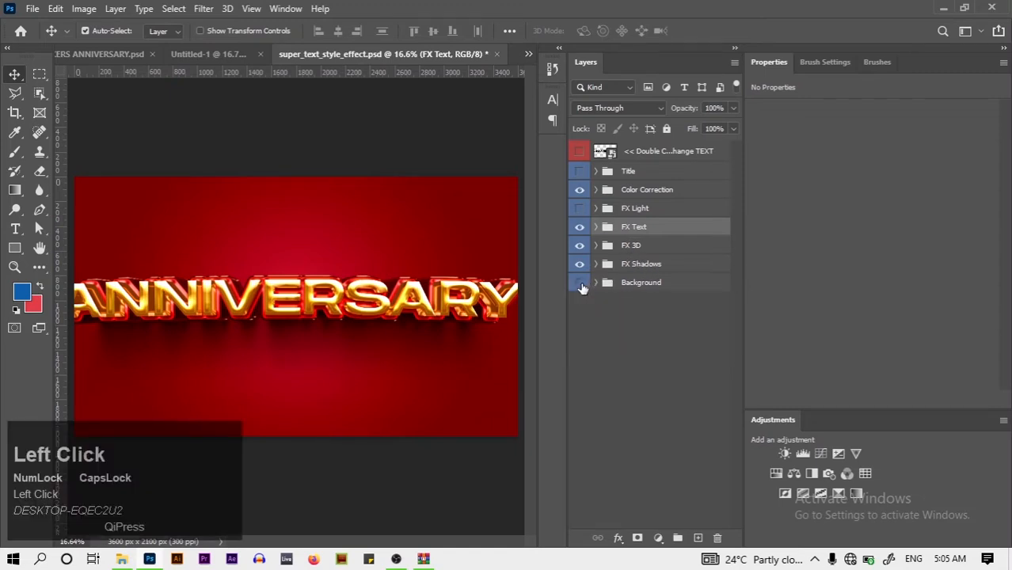
Hide the red Background, then group FX Shadows, FX 3D, FX Text and Color Correction into a smart object
left_click(582, 288)
left_click(639, 267)
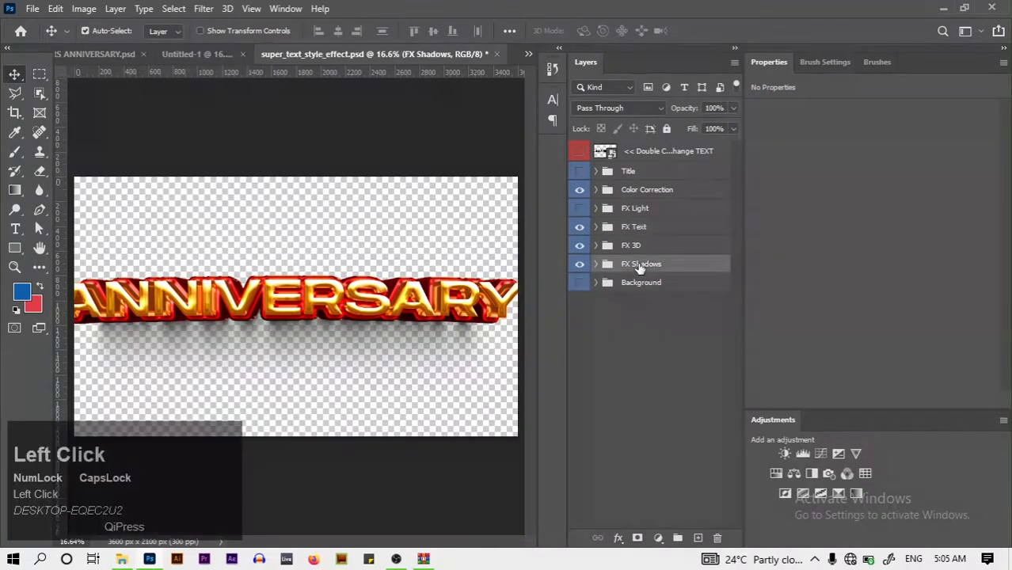
key("ctrl")
left_click(651, 250, "ctrl")
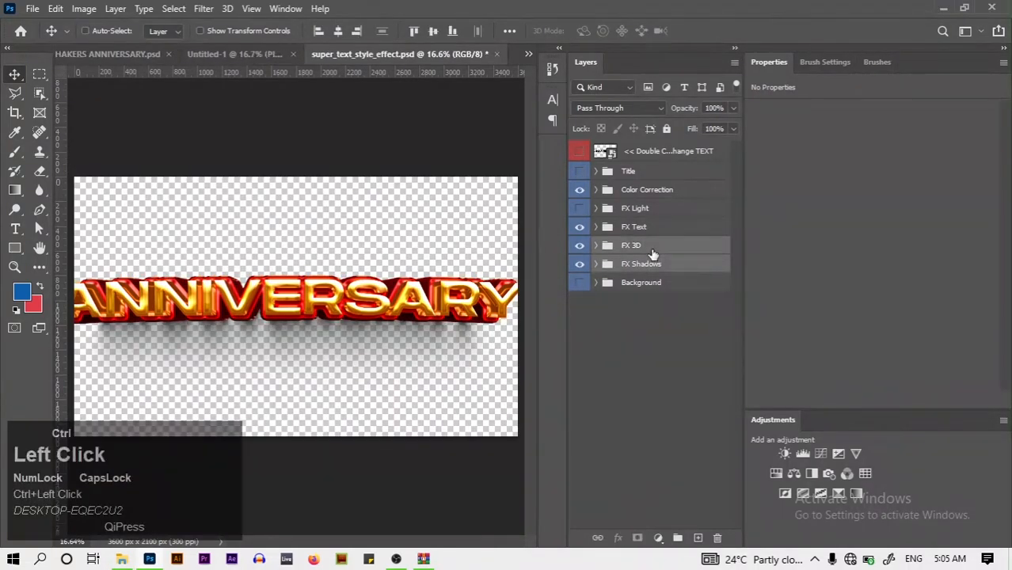
left_click(647, 228, "ctrl")
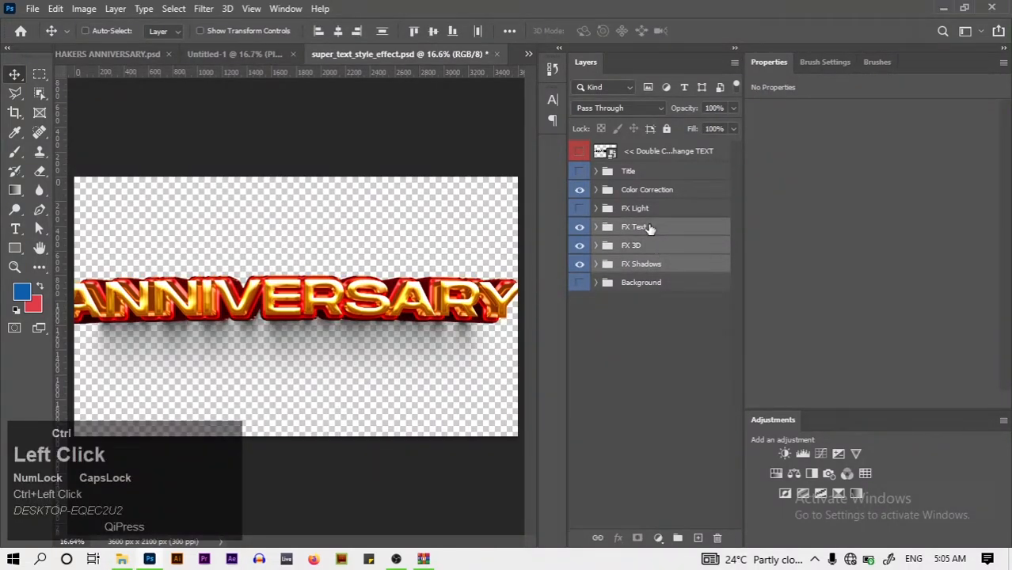
left_click(684, 198, "ctrl")
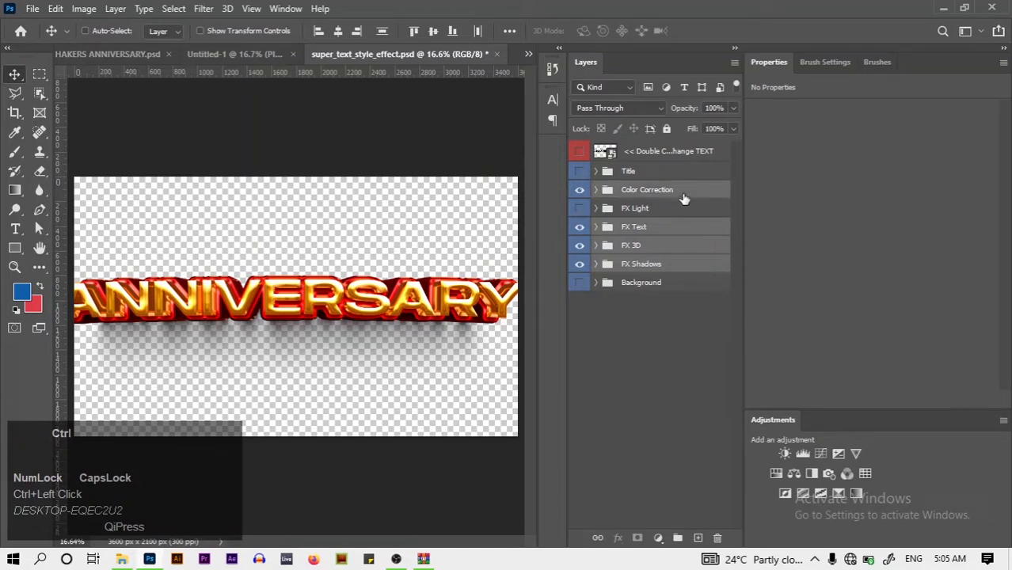
key("ctrl+g")
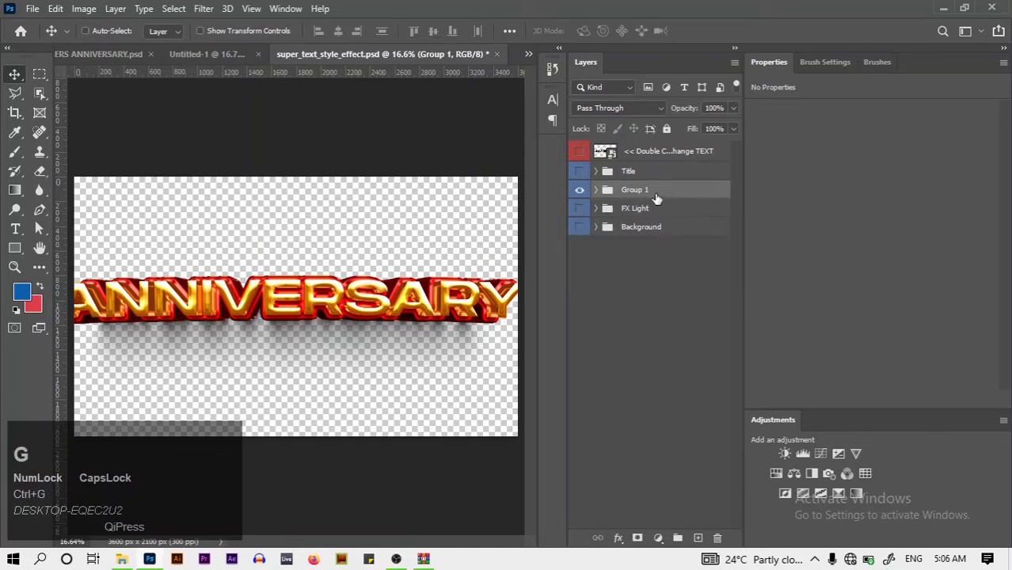
right_click(655, 198)
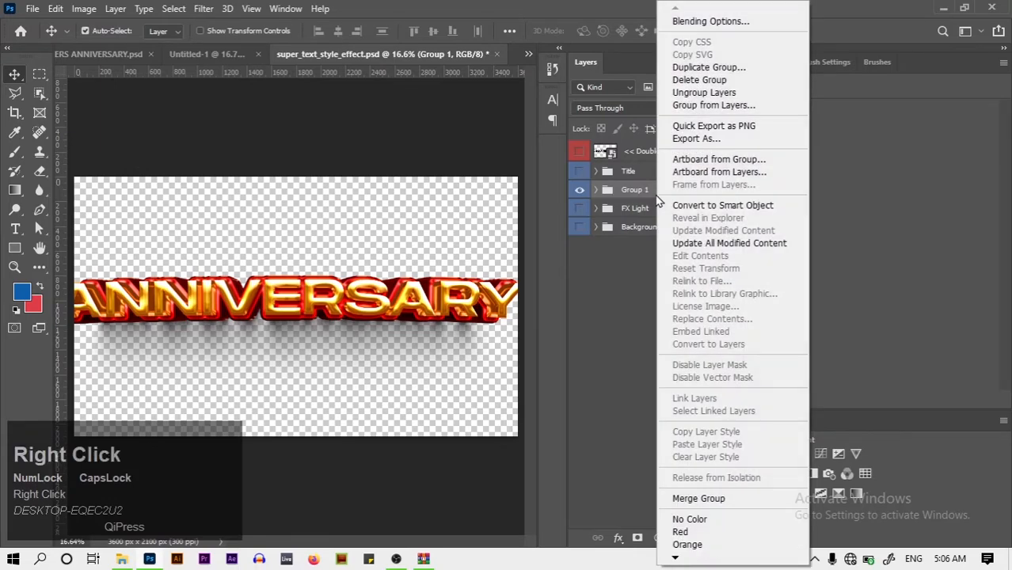
left_click(737, 206)
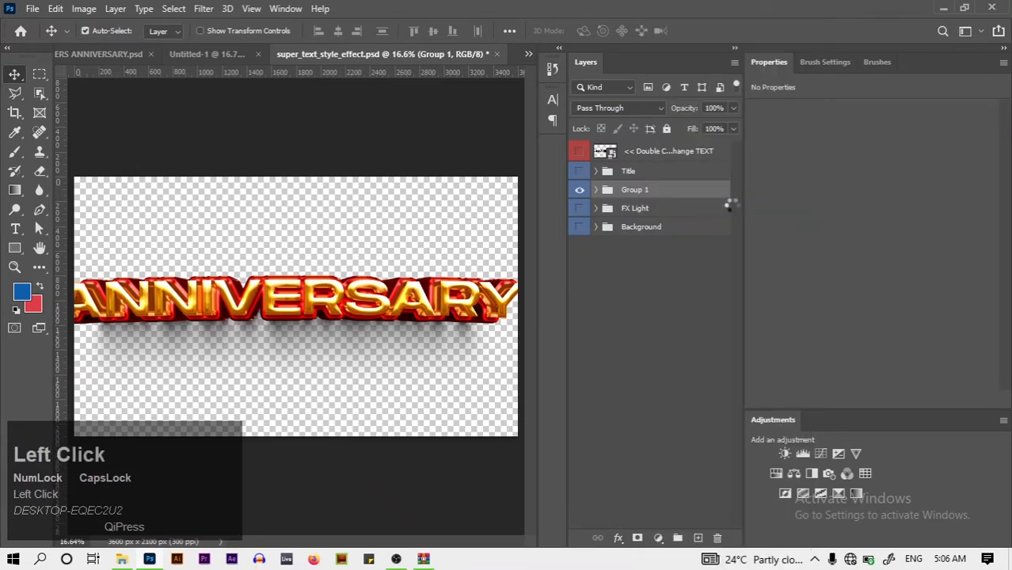
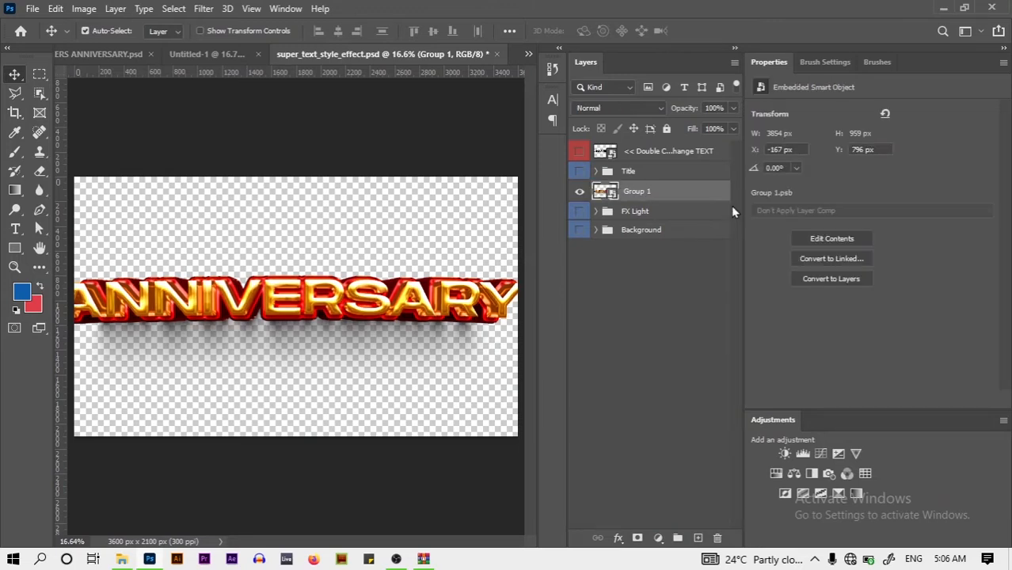
Scale the ANNIVERSARY text proportionally to 90% width
key("ctrl+t")
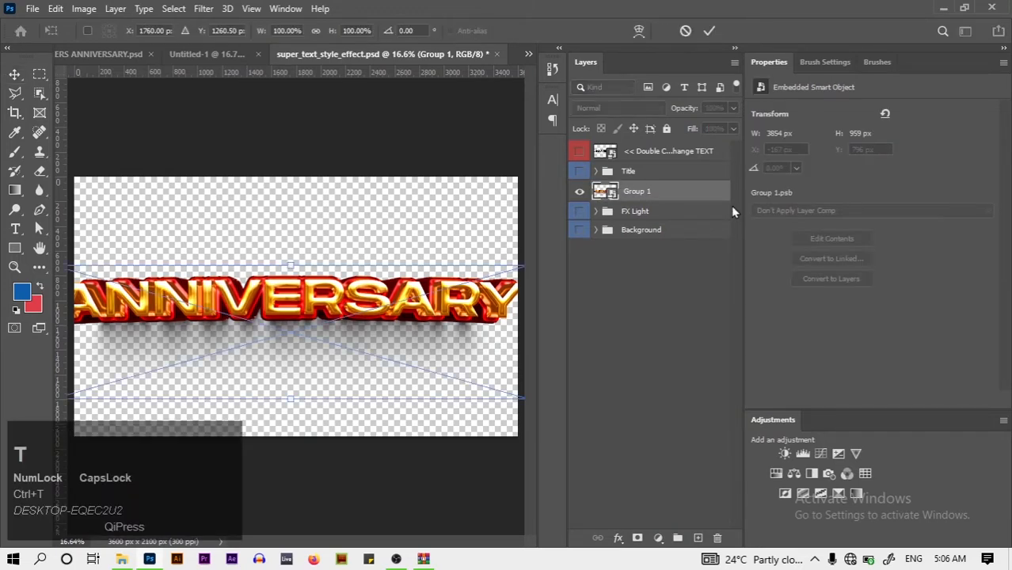
left_click(317, 30)
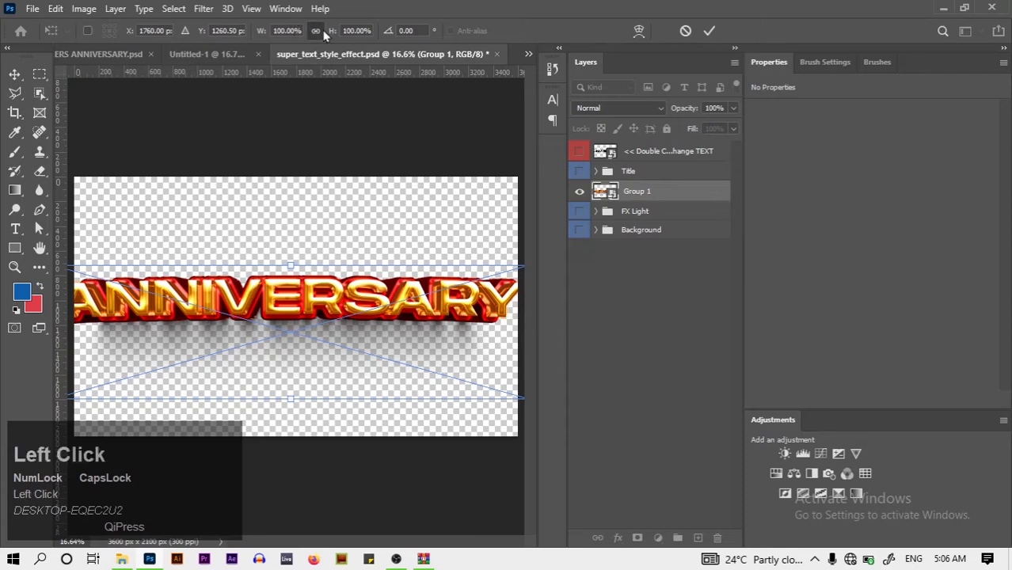
left_click(290, 34)
key("ctrl+a")
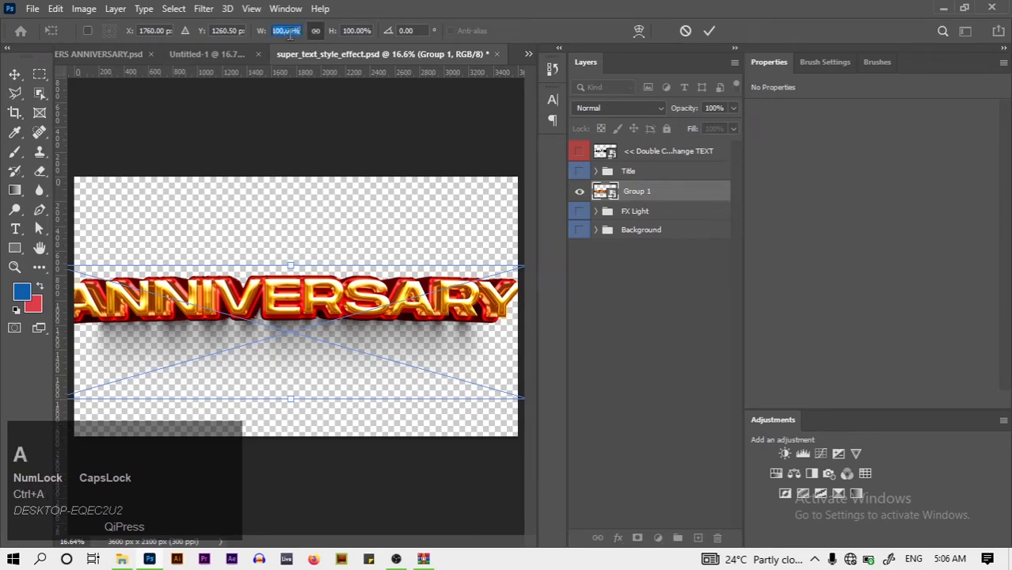
type("90")
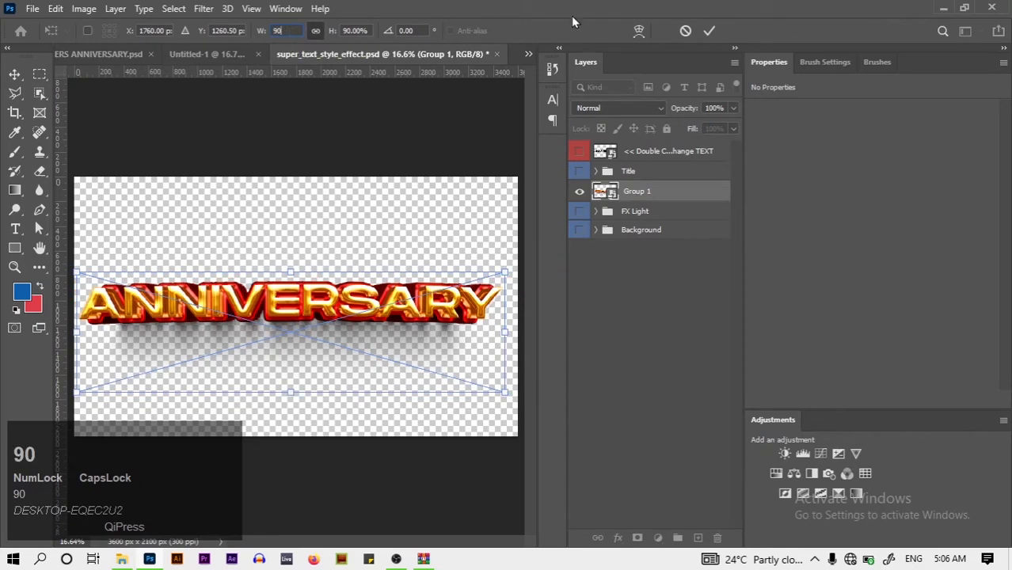
left_click(709, 30)
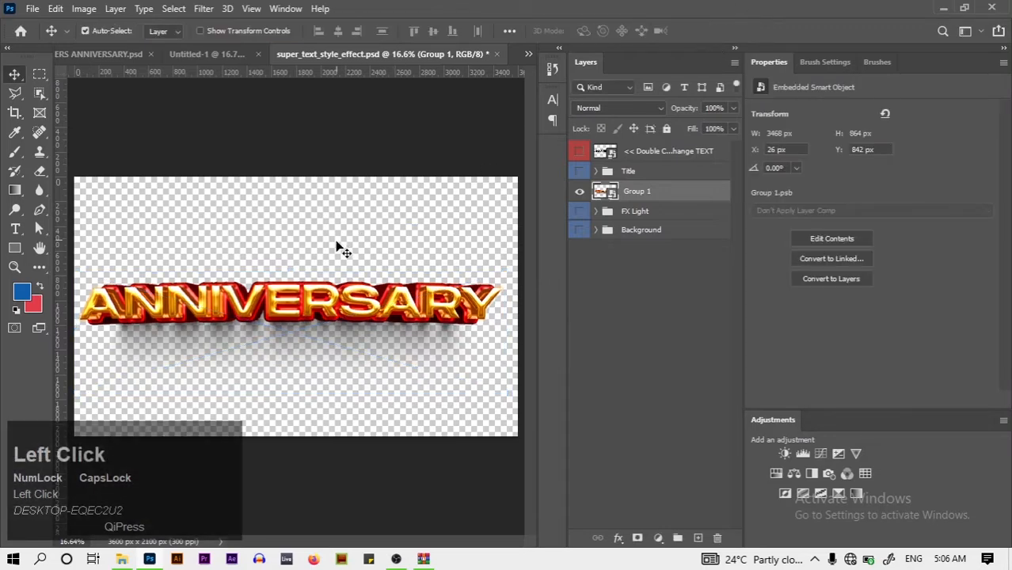
Duplicate the Group 1 layer into the Untitled-1 document
right_click(651, 194)
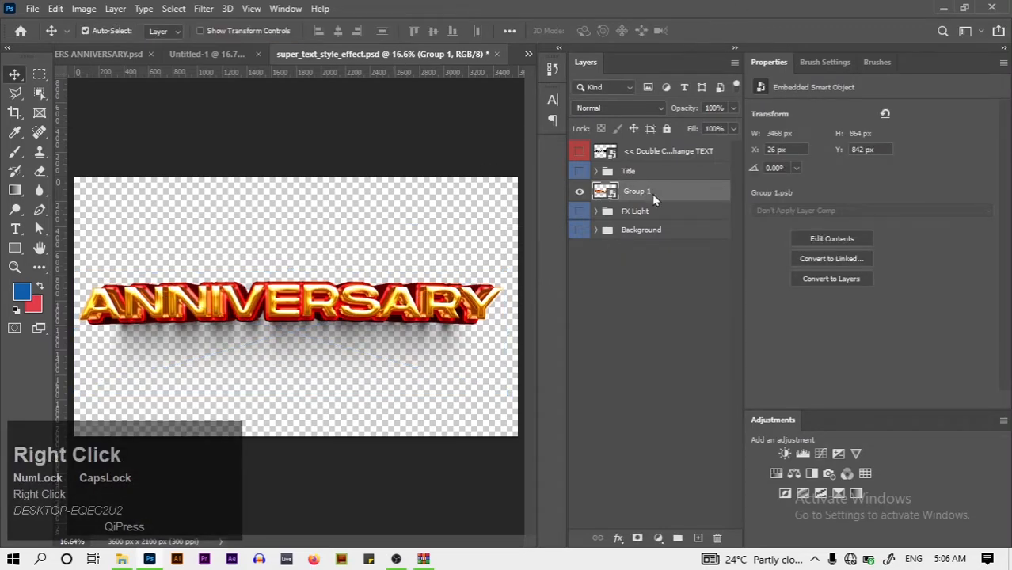
left_click(704, 42)
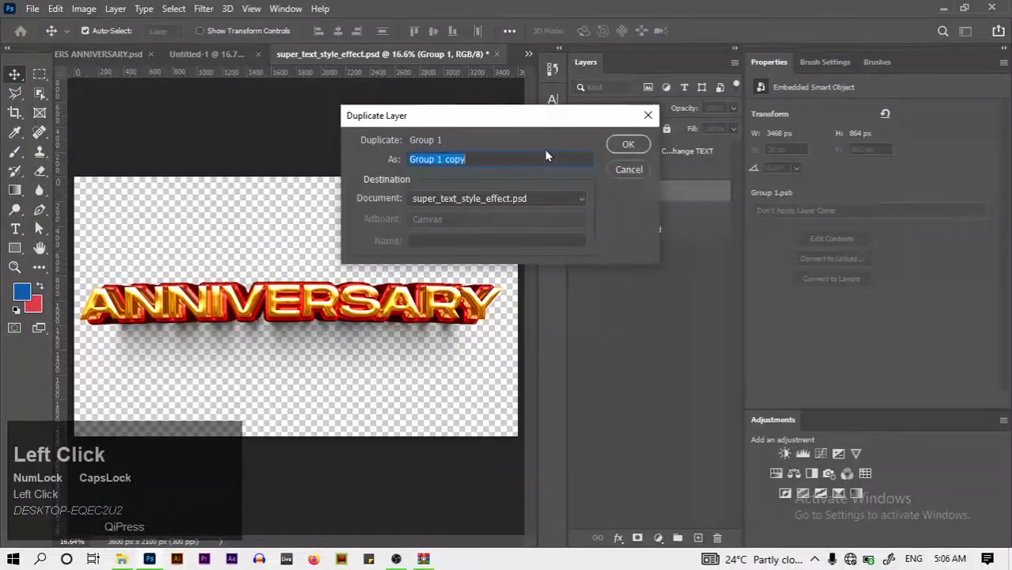
left_click(460, 202)
left_click(443, 209)
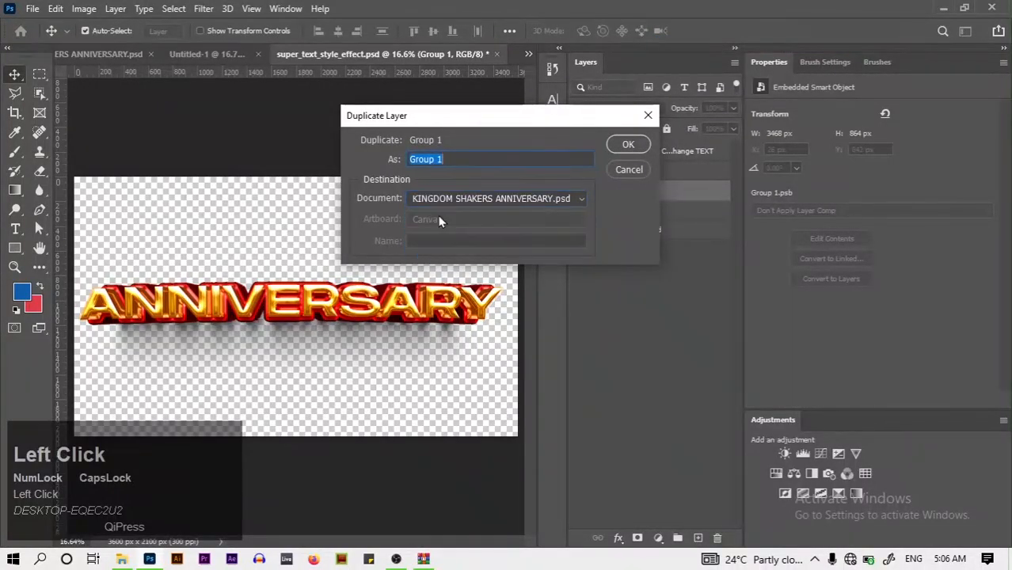
left_click(467, 203)
left_click(454, 225)
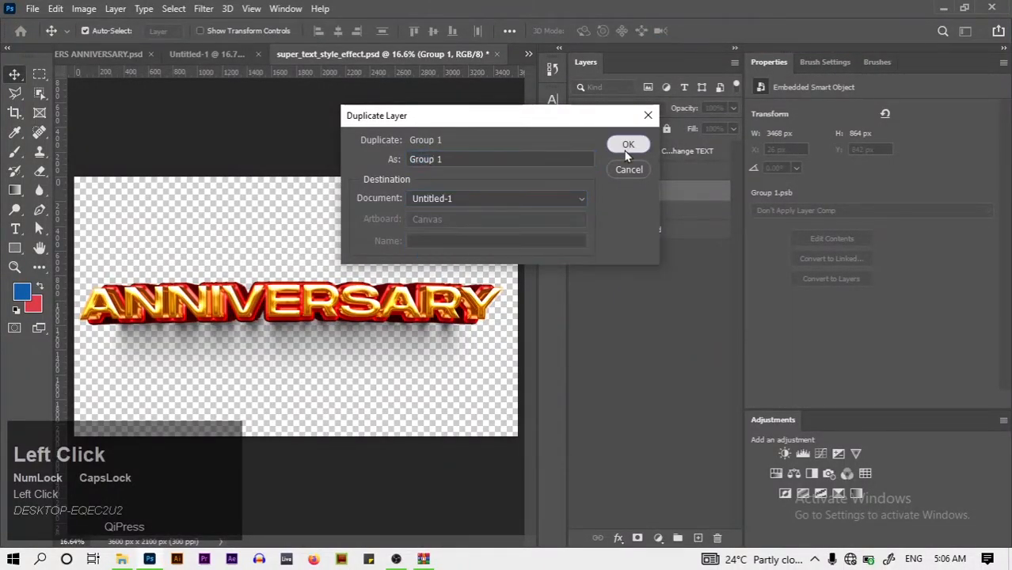
left_click(628, 144)
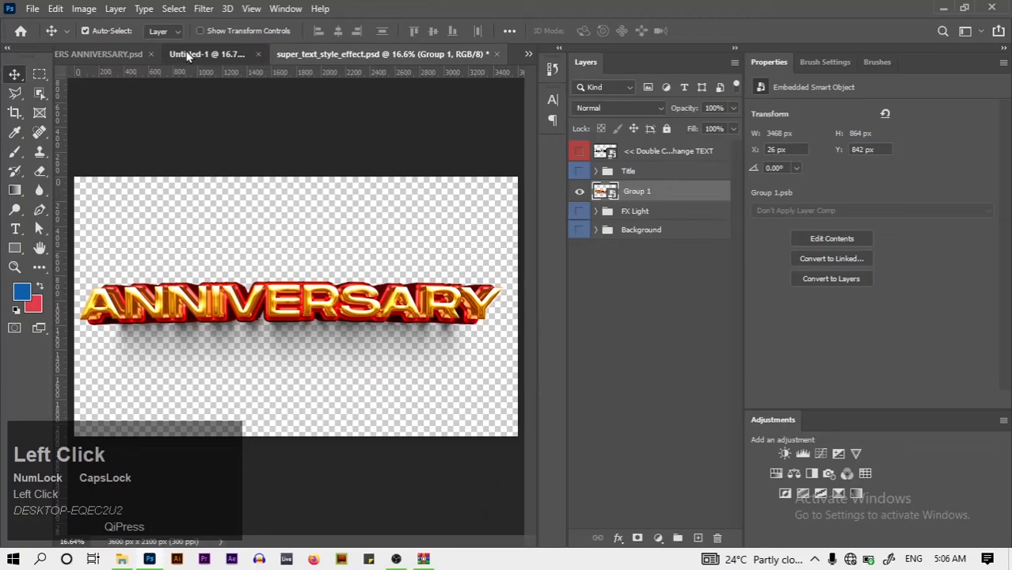
In Untitled-1, move Group 1 to the top of the layer stack and lower the text
left_click(187, 54)
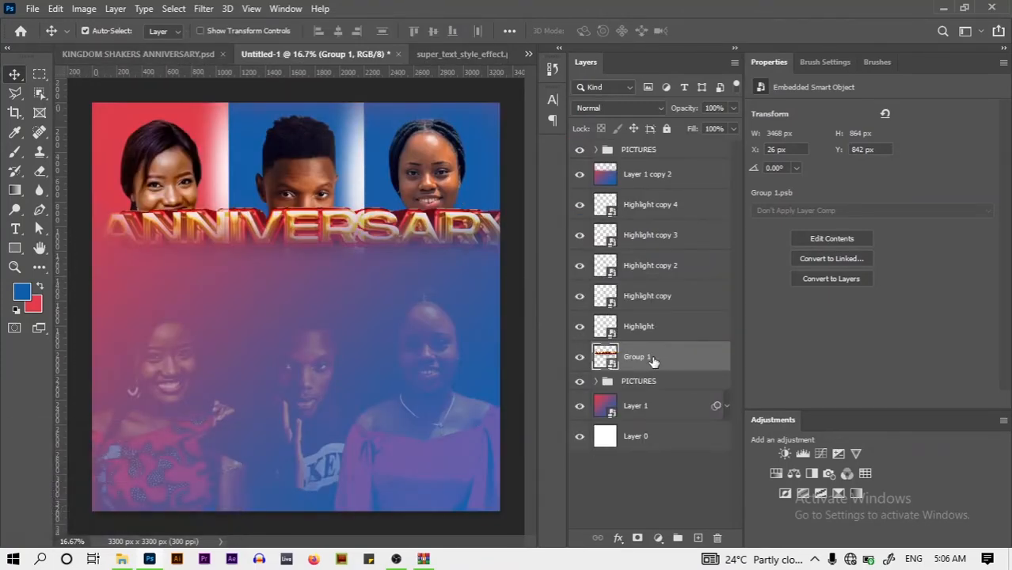
left_click_drag(653, 361, 634, 149)
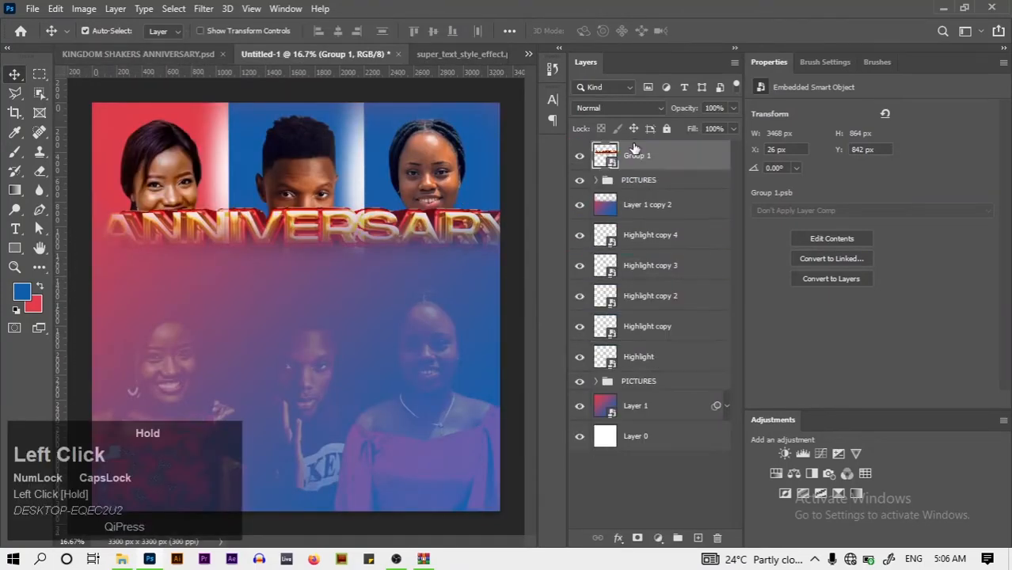
left_click_drag(340, 236, 332, 324)
Scale the ANNIVERSARY text to 65% width and shift it further down
key("ctrl+t")
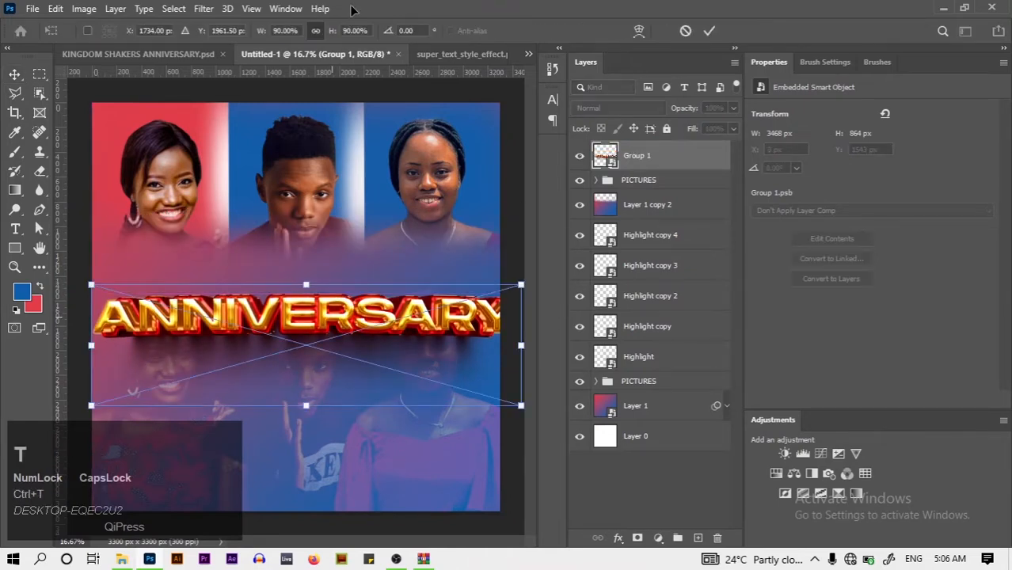
left_click(286, 31)
key("BackSpace")
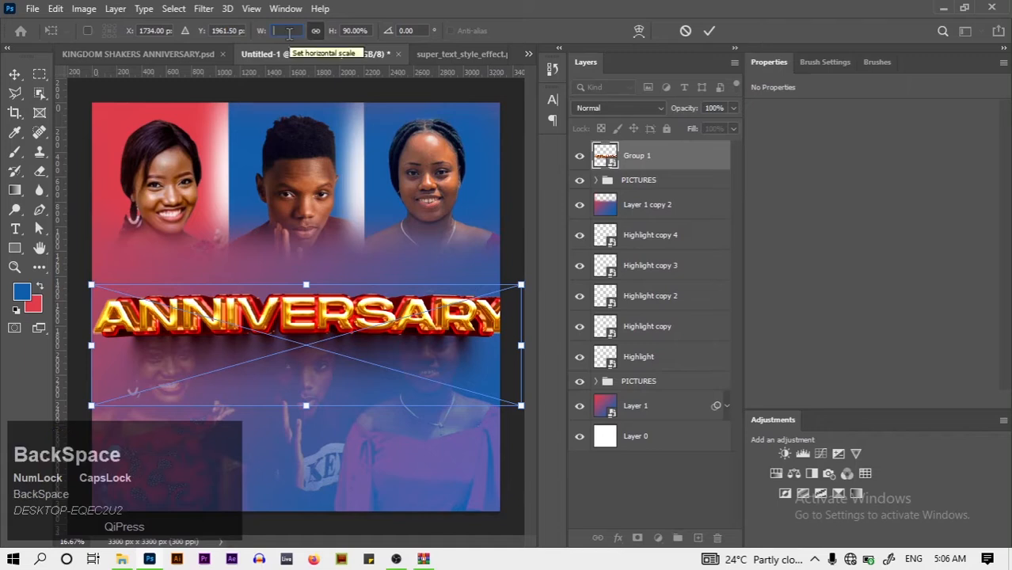
type("70")
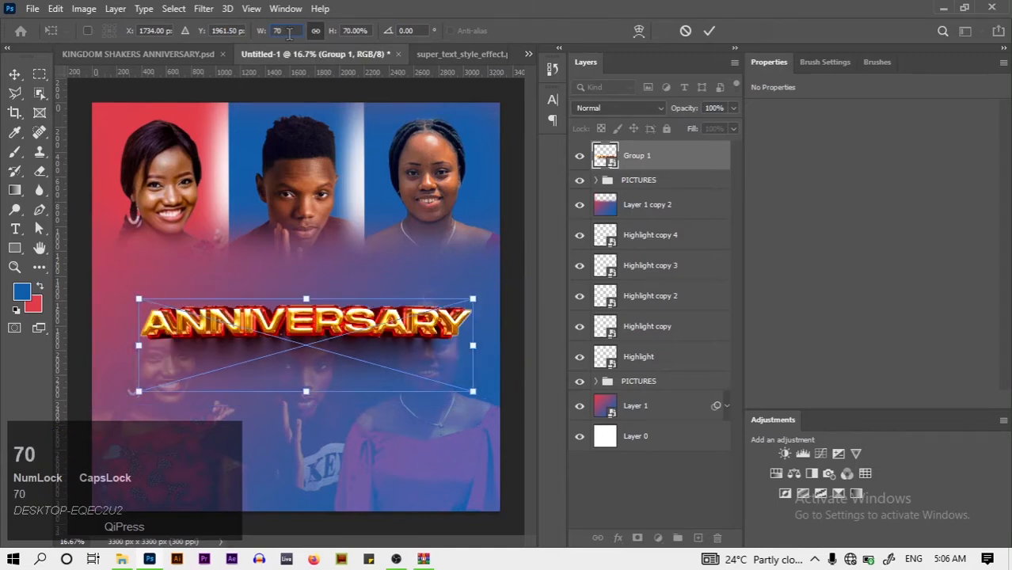
key("BackSpace")
key("BackSpace")
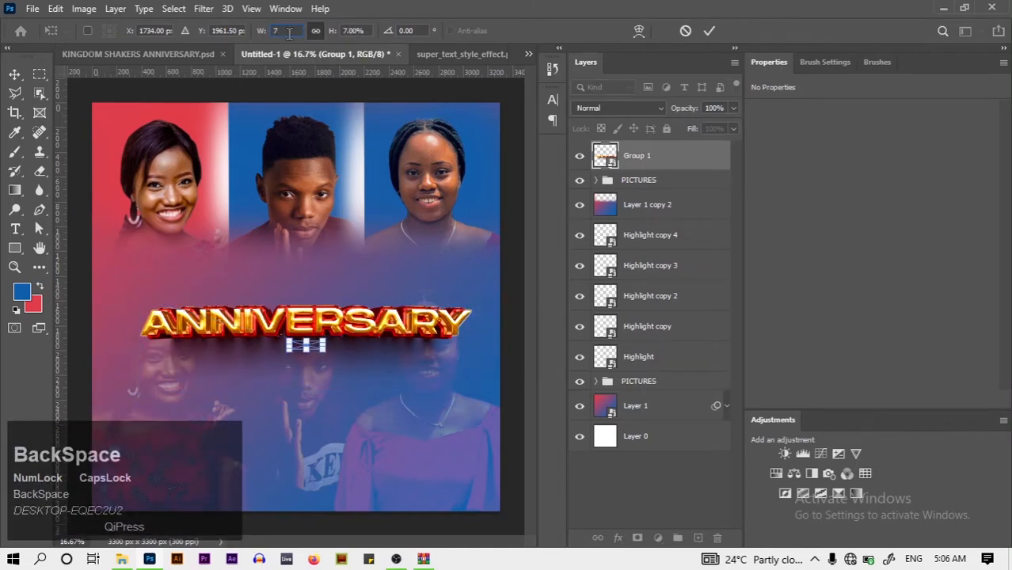
type("65")
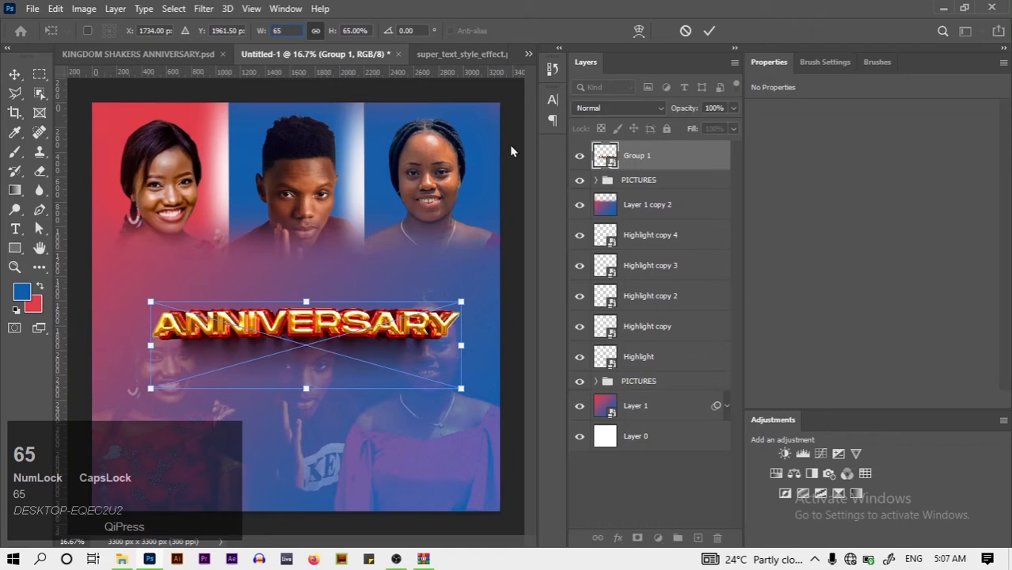
left_click(709, 30)
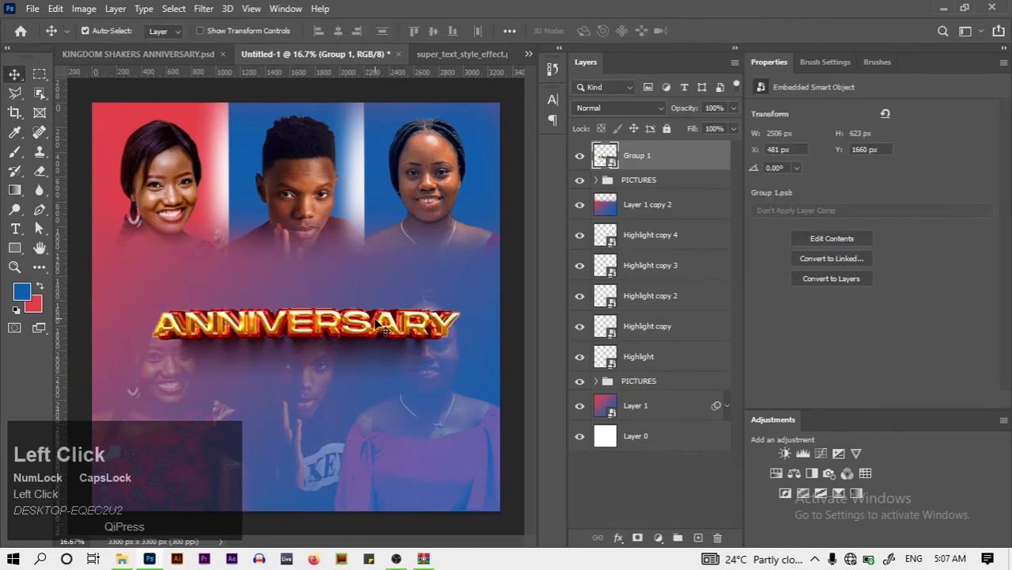
left_click_drag(376, 324, 369, 356)
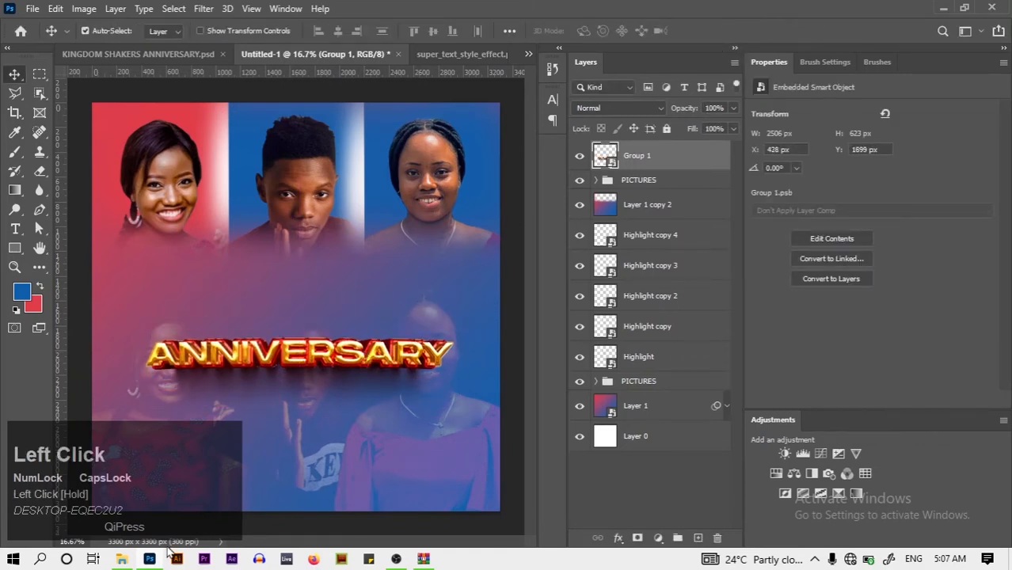
left_click(122, 559)
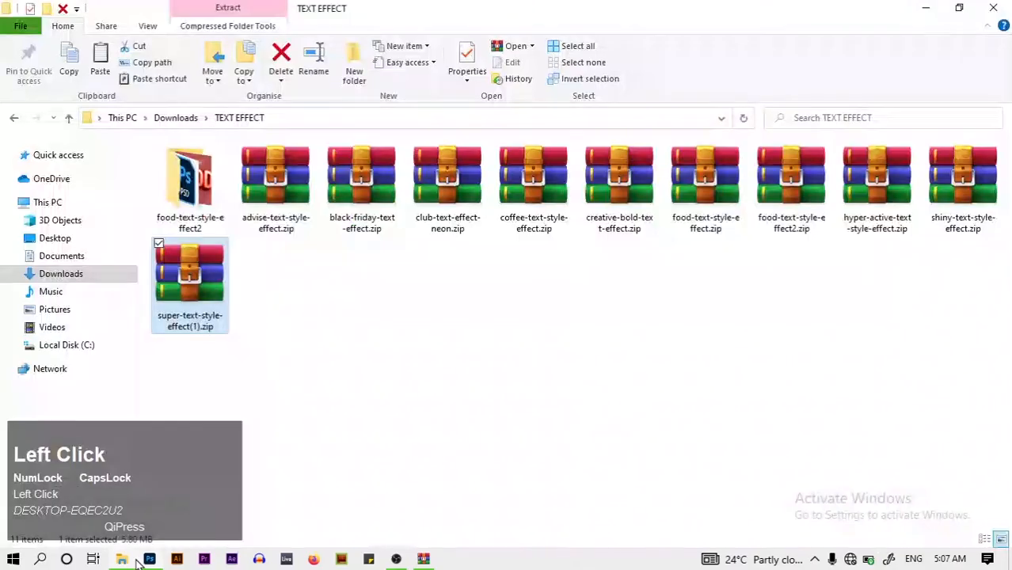
Drag torn paper.png from Pictures > PROJECTS > ANNIVERSARY into the Photoshop flyer
left_click(109, 307)
double_click(190, 384)
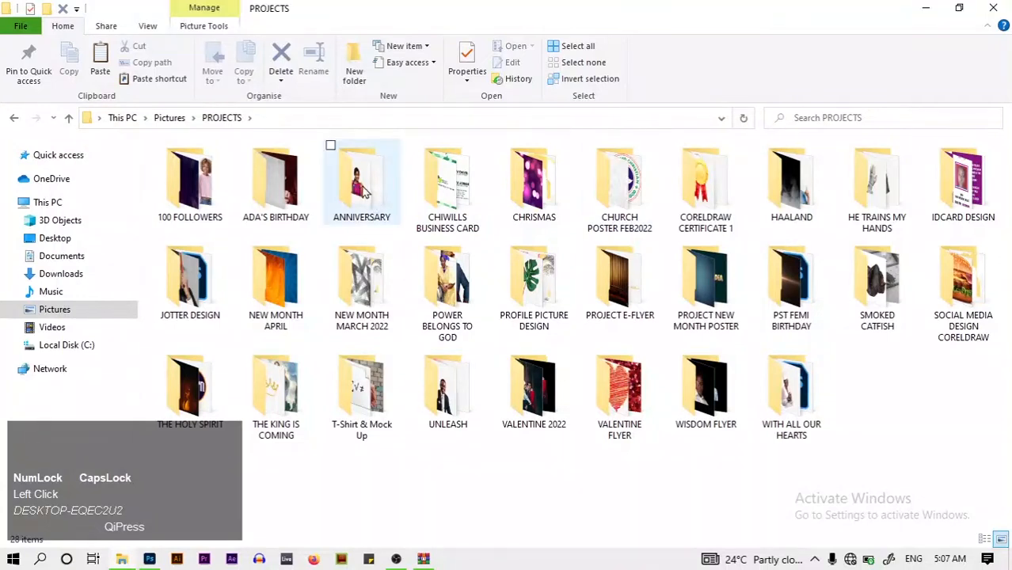
double_click(363, 188)
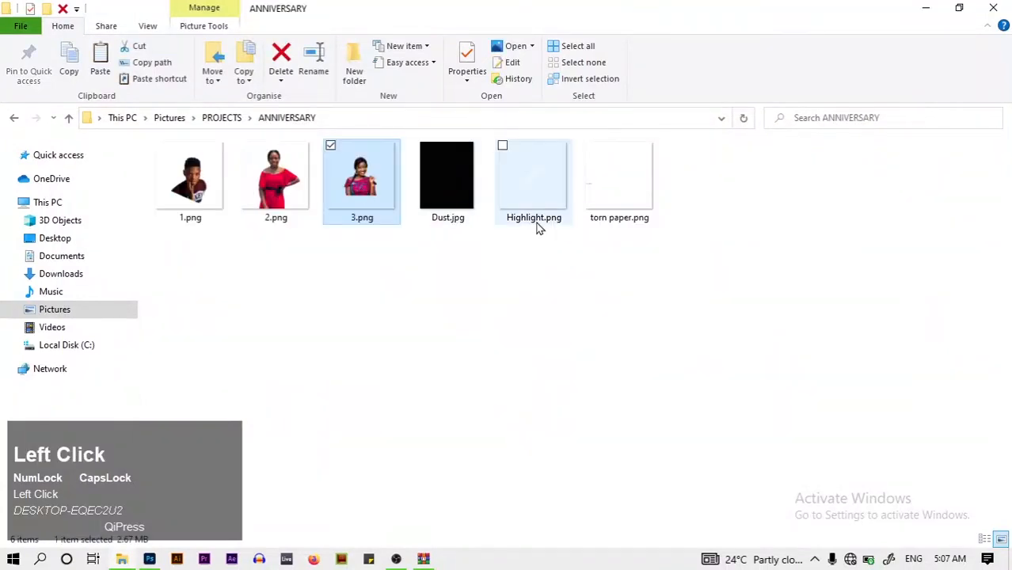
left_click(621, 182)
left_click_drag(622, 182, 82, 307)
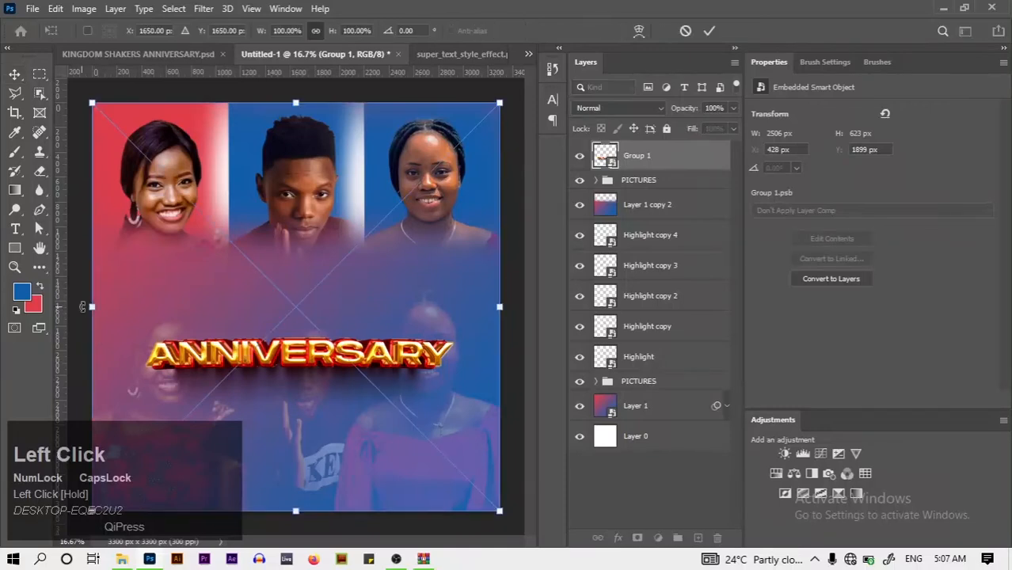
Place the torn paper strip below Group 1 and align the ANNIVERSARY text across it
left_click(709, 30)
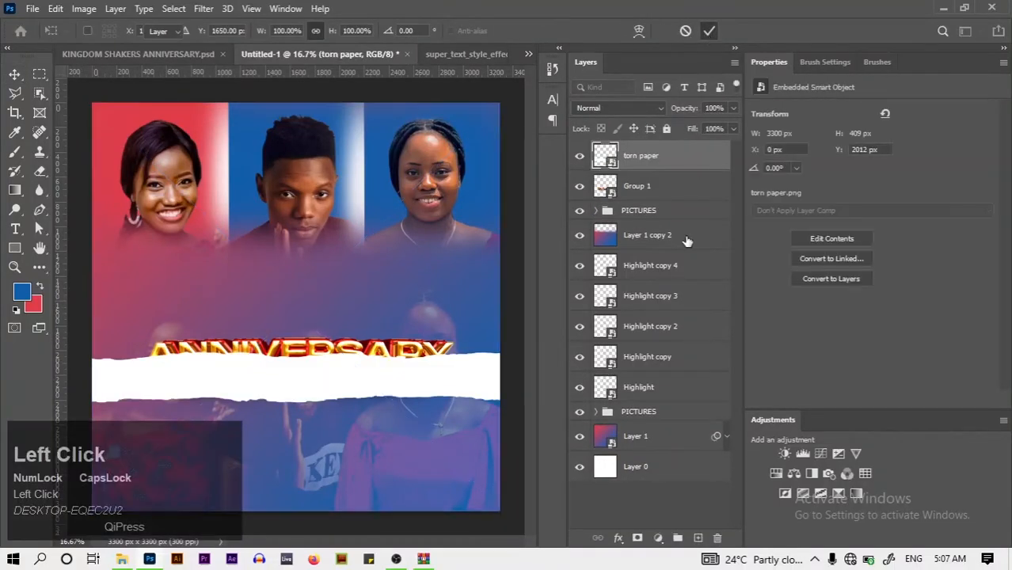
left_click_drag(664, 165, 667, 199)
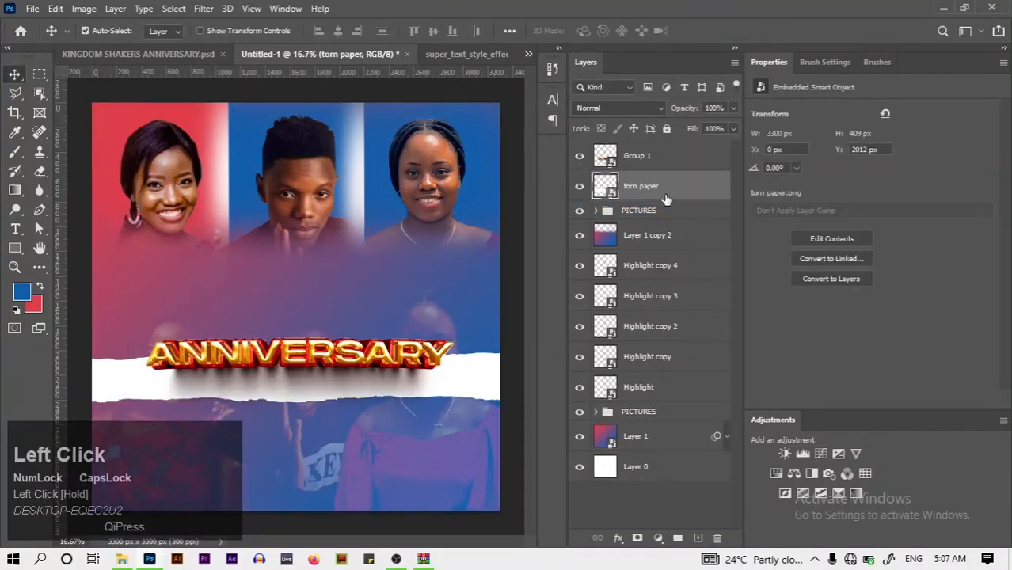
mouse_move(374, 373)
left_mouse_down()
mouse_move(373, 364)
mouse_move(369, 391)
left_mouse_up()
left_click_drag(475, 368, 471, 361)
left_click_drag(401, 386, 400, 382)
left_click(511, 243)
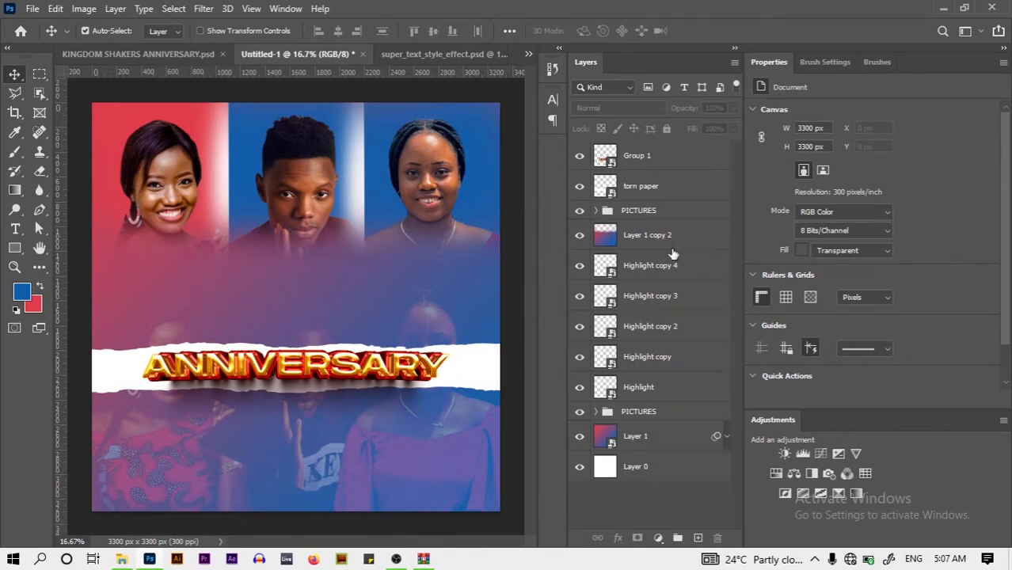
Lower the PICTURES group opacity to 28% and bring up the KINGDOM SHAKERS ANNIVERSARY file
left_click(673, 198)
left_click(674, 211)
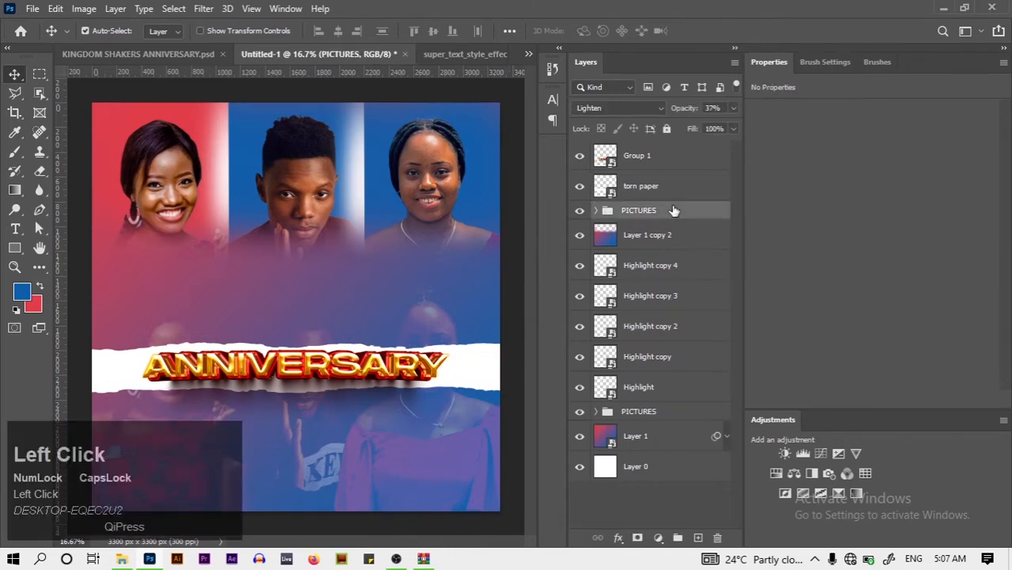
left_click(733, 108)
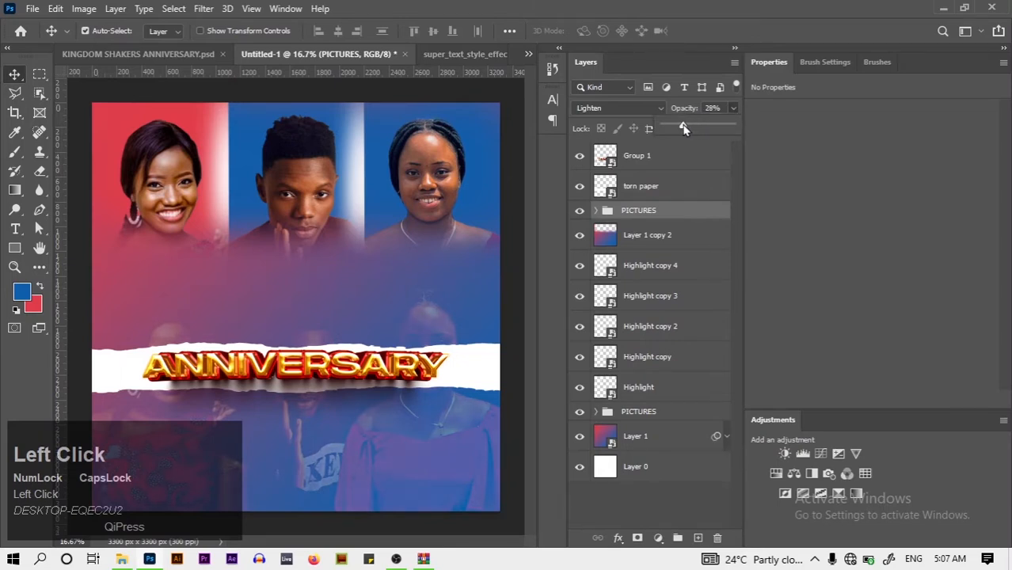
left_click(139, 60)
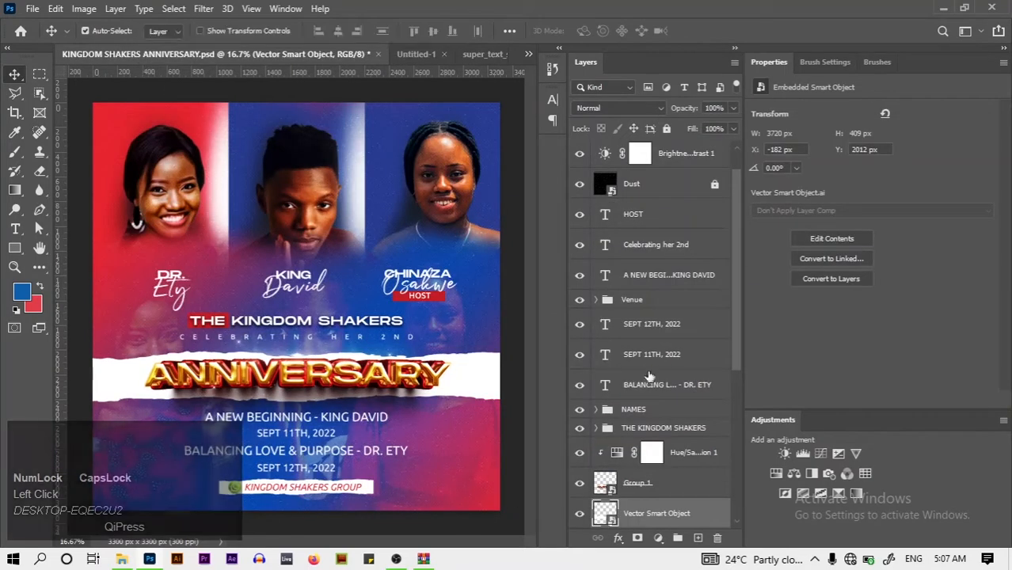
Close super_text_style_effect.psd without saving and return to Untitled-1
left_click_drag(736, 357, 736, 424)
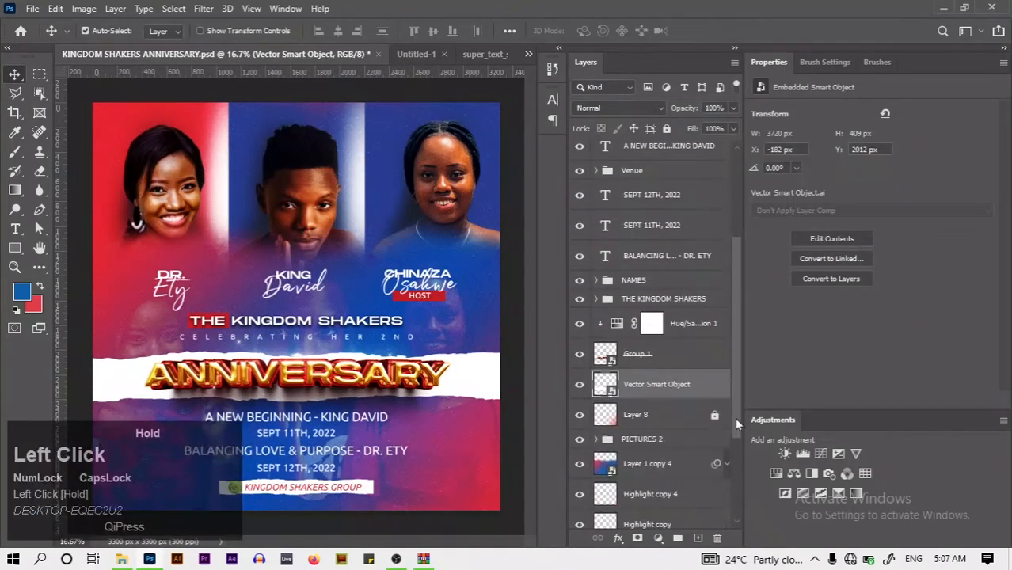
left_click(475, 54)
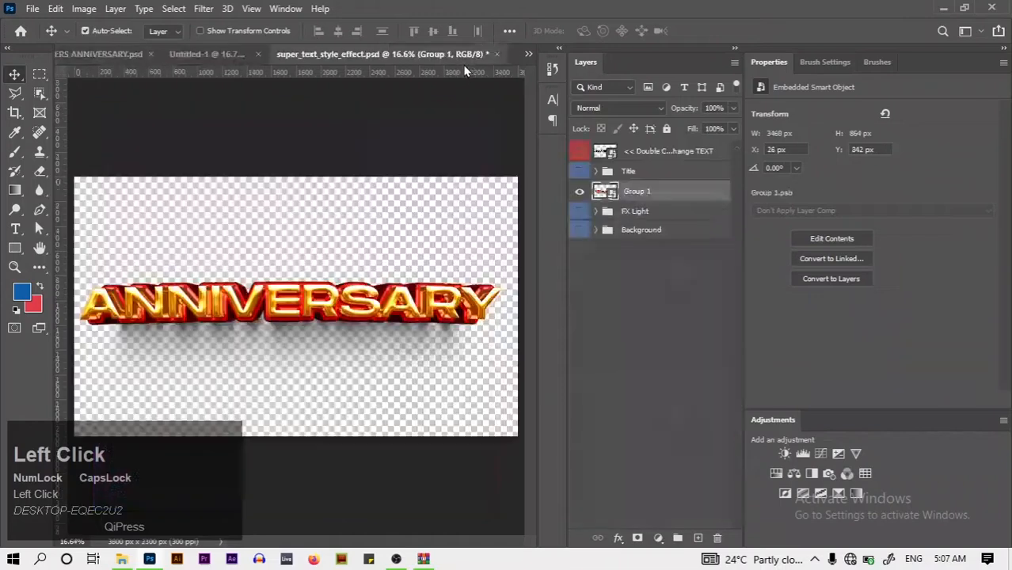
left_click(496, 54)
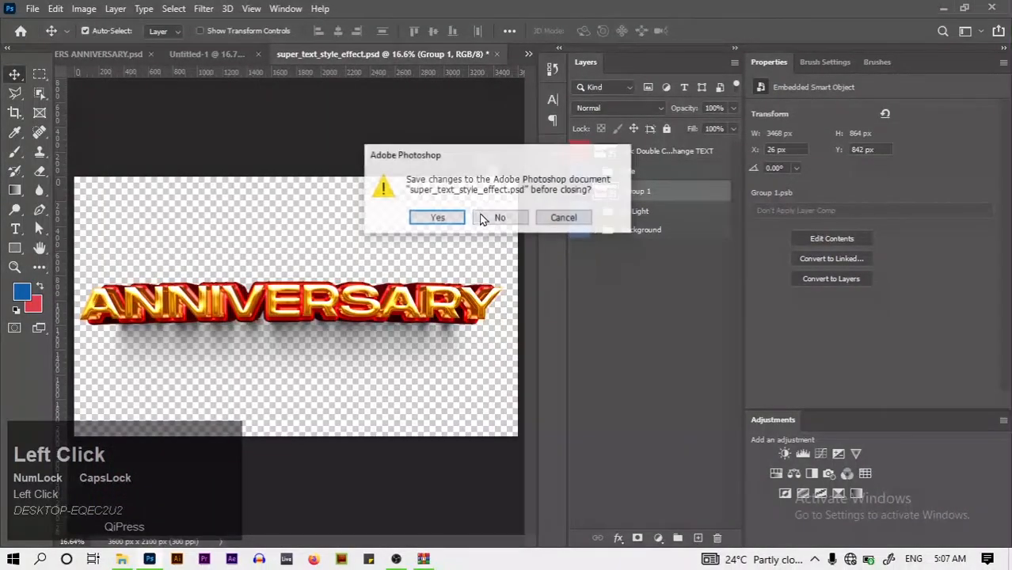
left_click(508, 221)
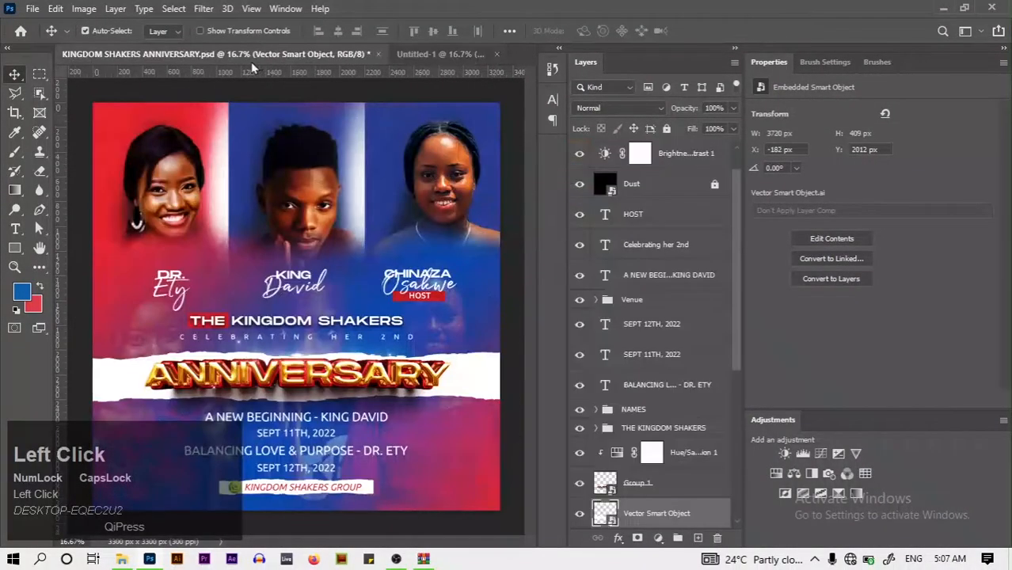
left_click(424, 59)
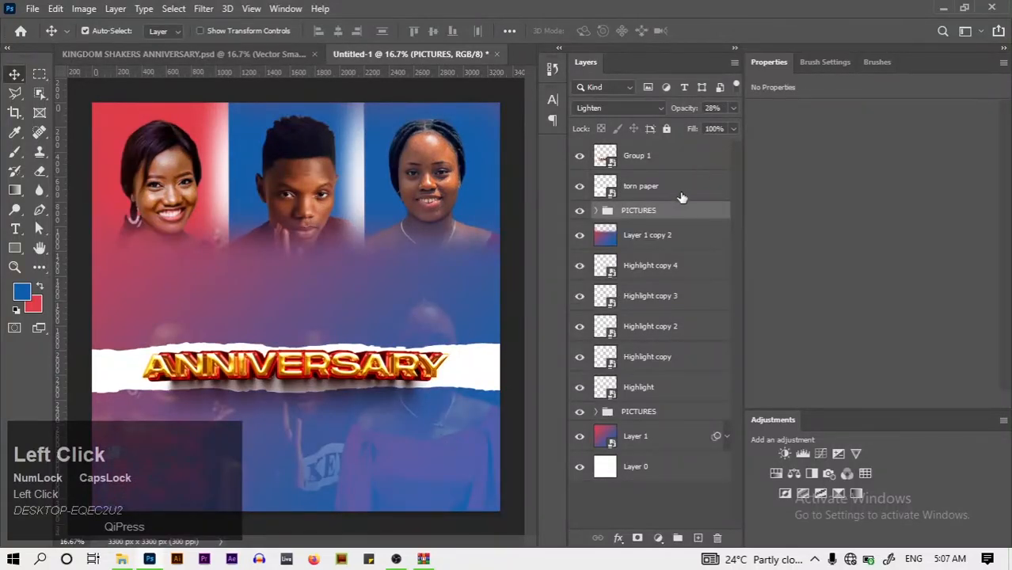
Add a new layer and set the gradient's left colour stop to the flyer's red
left_click(699, 538)
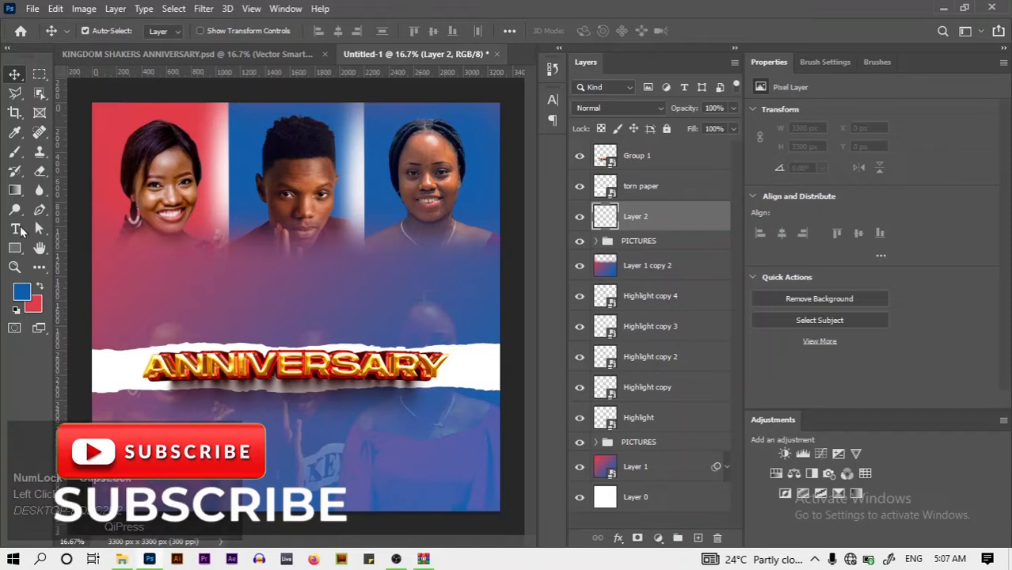
left_click(14, 190)
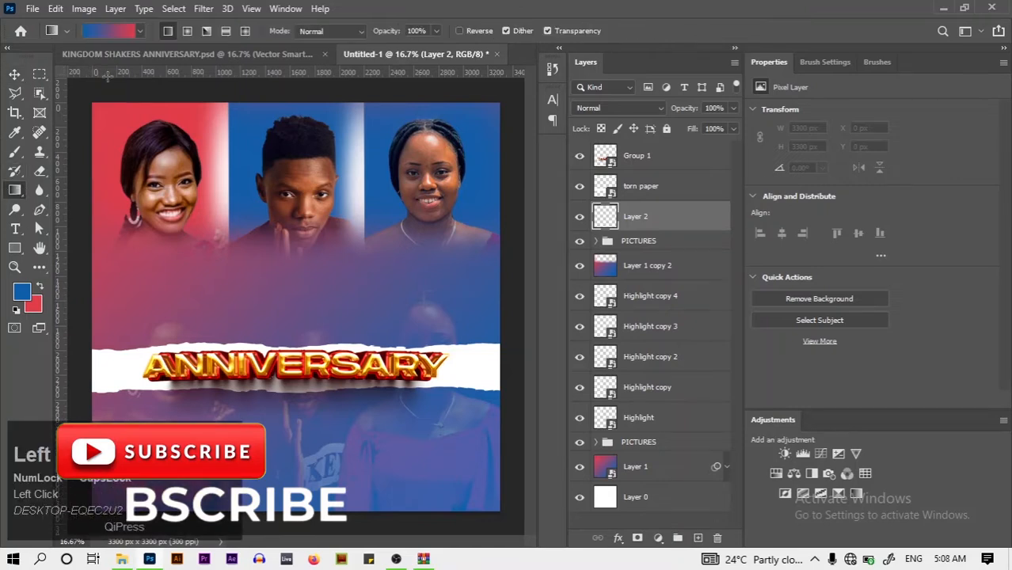
left_click(117, 30)
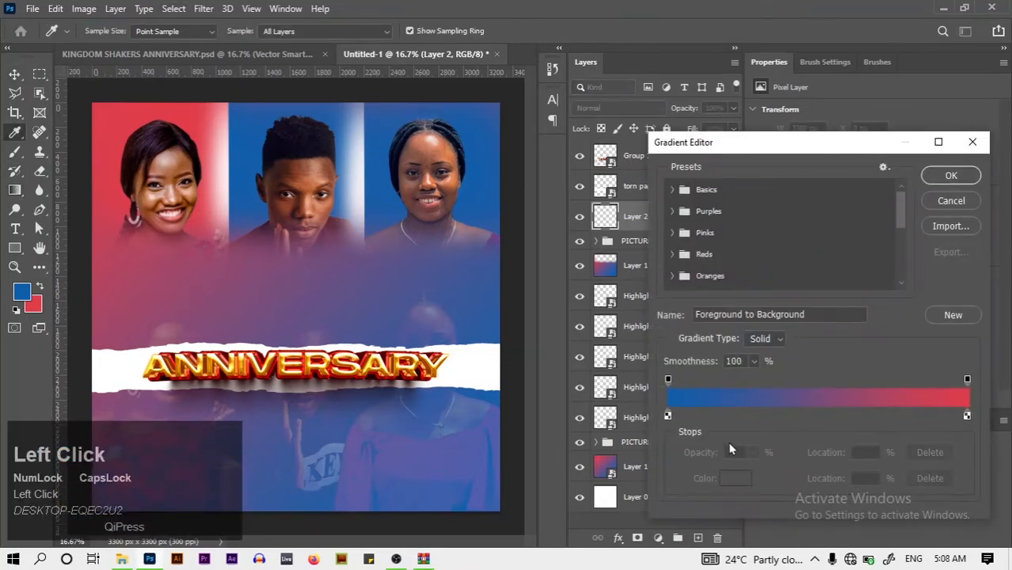
left_click(667, 414)
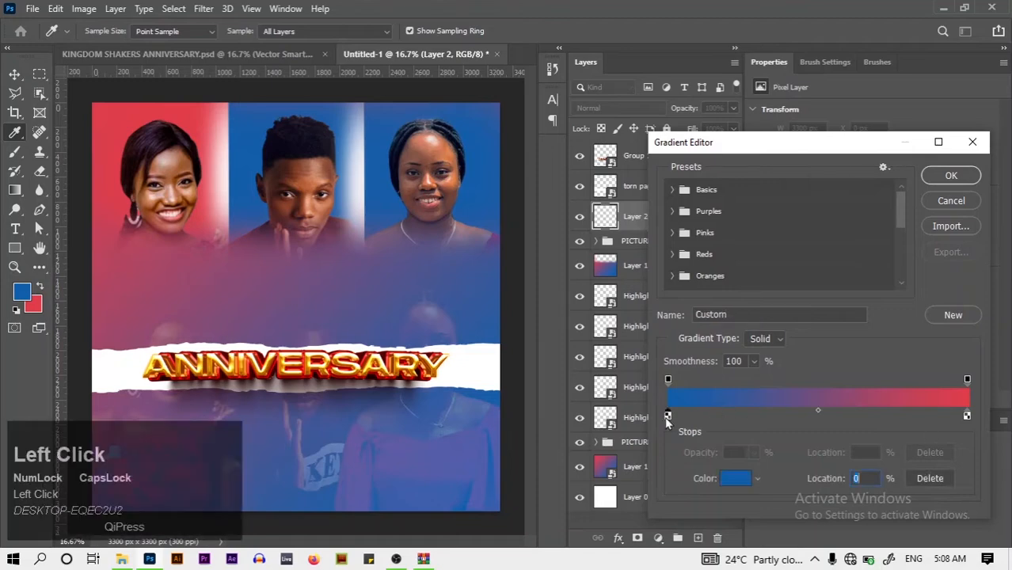
left_click(732, 486)
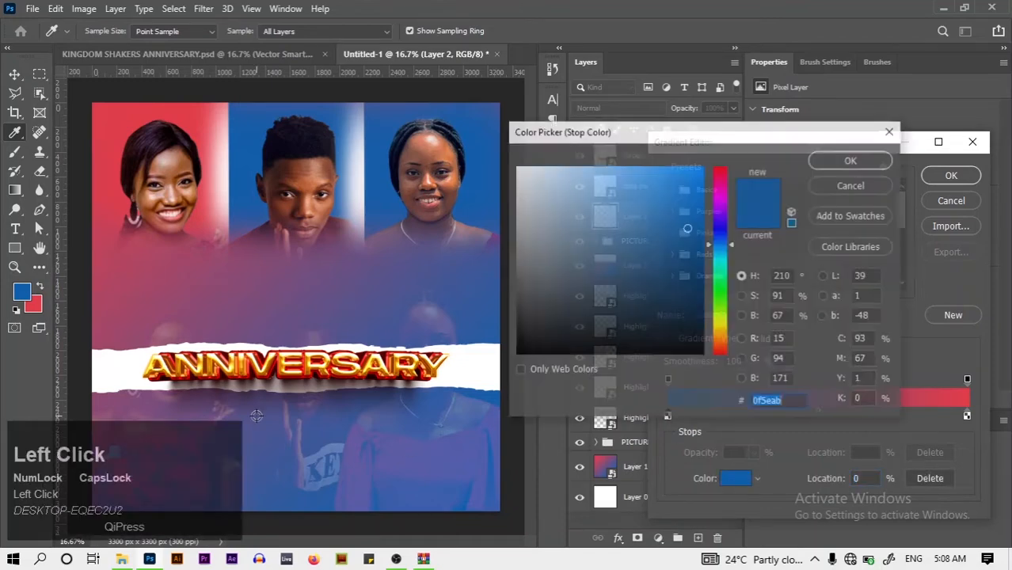
left_click(38, 302)
left_click(852, 160)
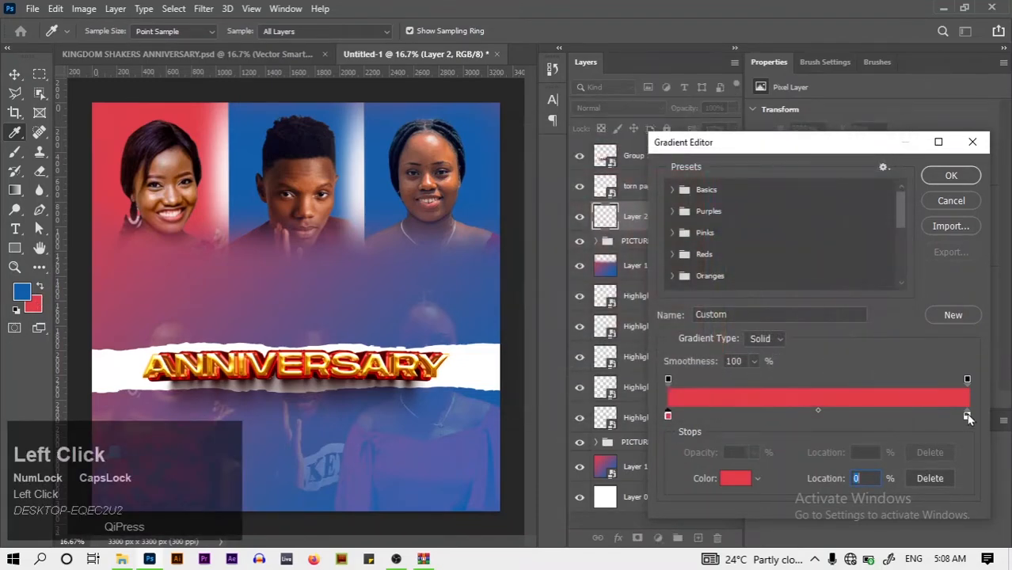
left_click(679, 192)
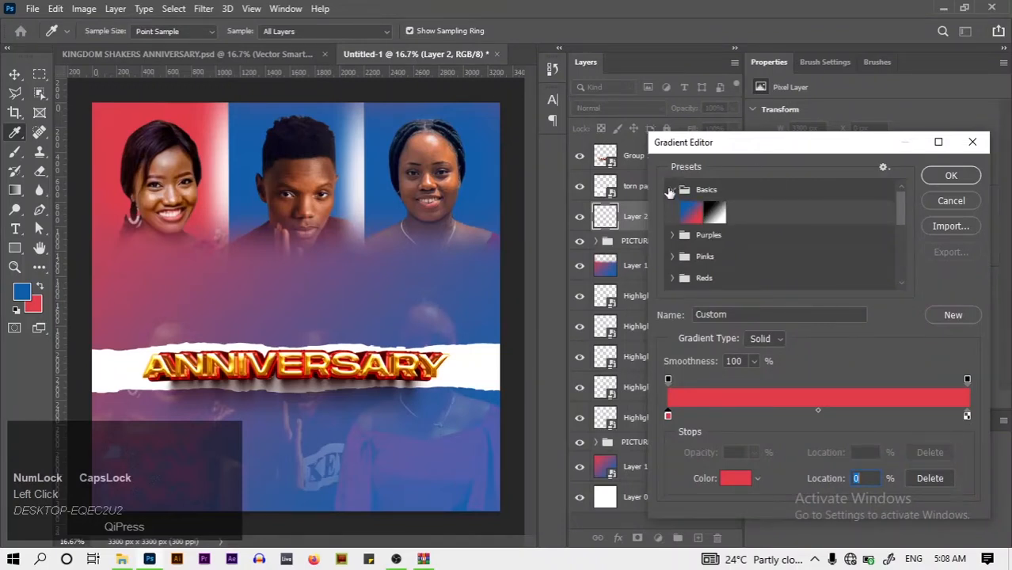
left_click(672, 190)
Fade the gradient's right end to 0% opacity for a red-to-transparent gradient
left_click(966, 417)
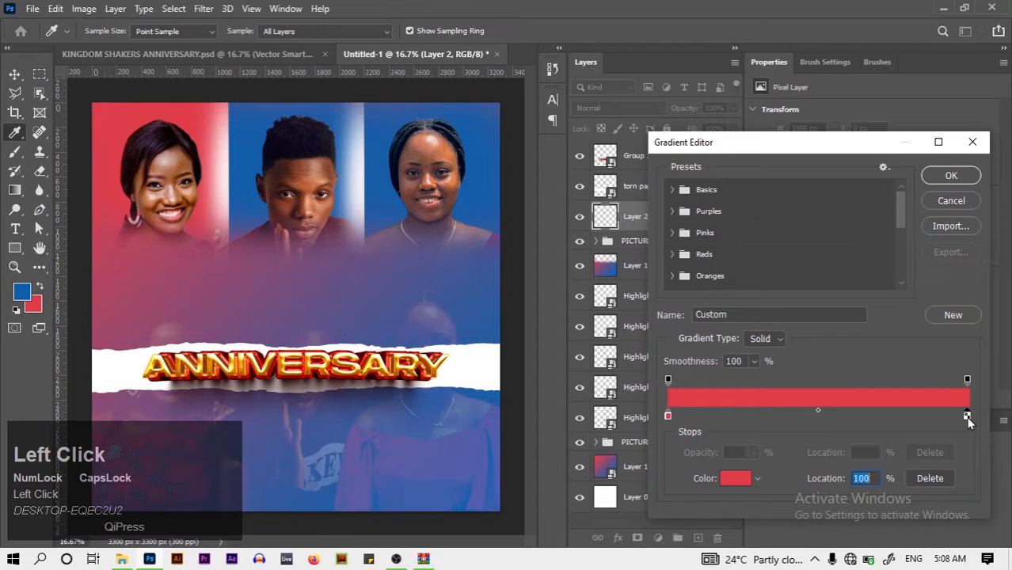
left_click(913, 479)
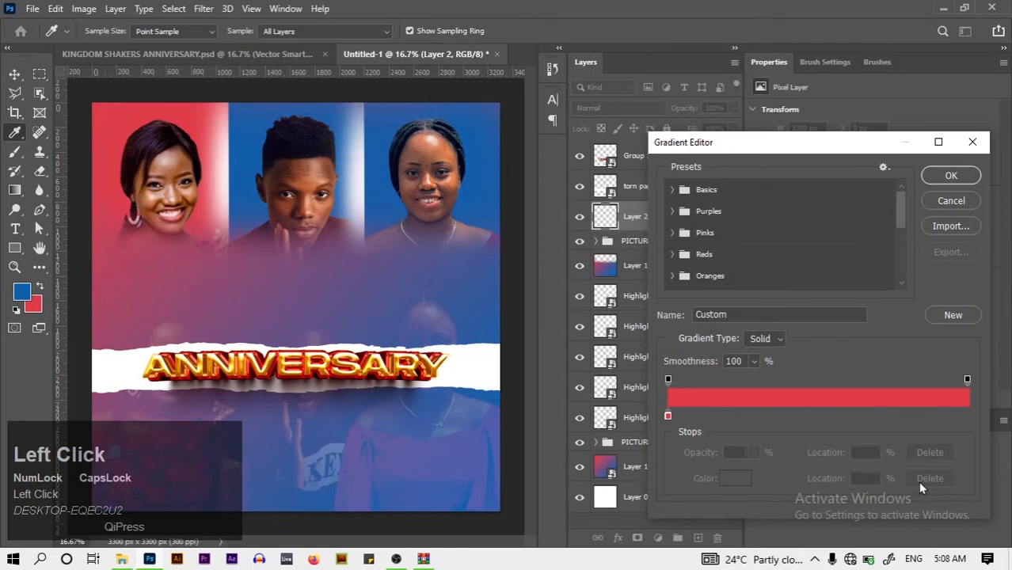
key("ctrl+z")
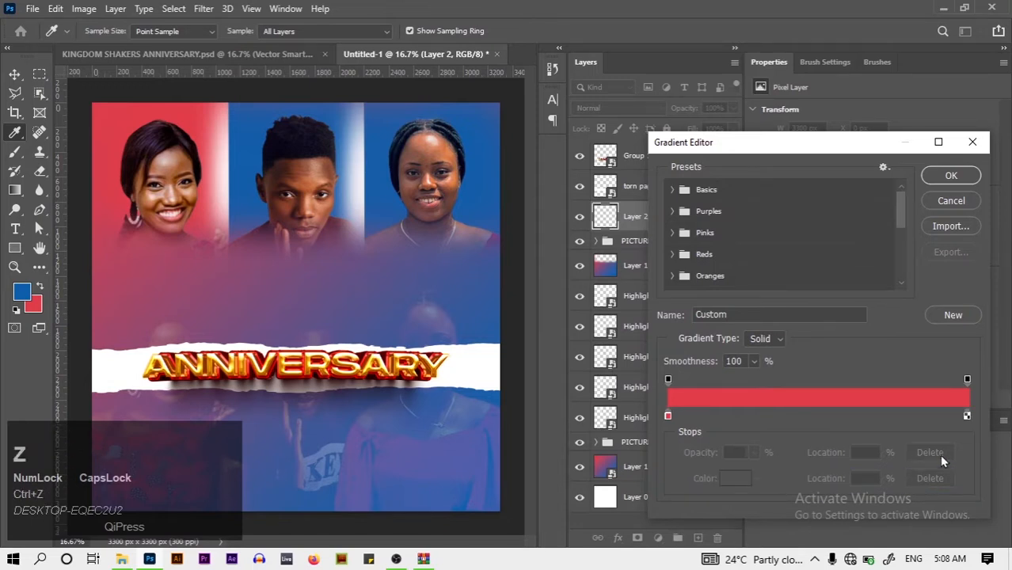
left_click(966, 381)
left_click(754, 453)
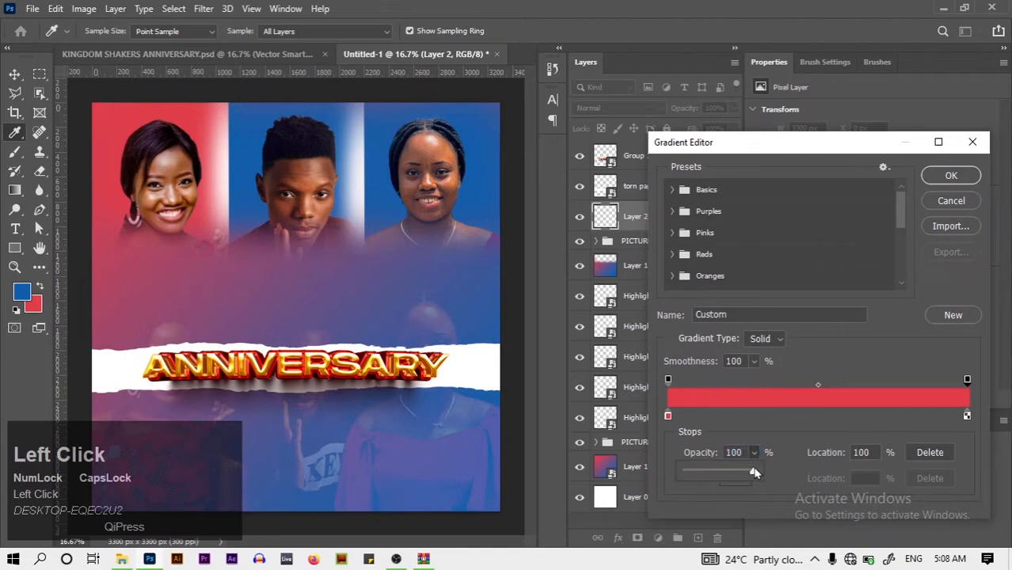
left_click_drag(758, 472, 618, 477)
left_click_drag(803, 449, 800, 441)
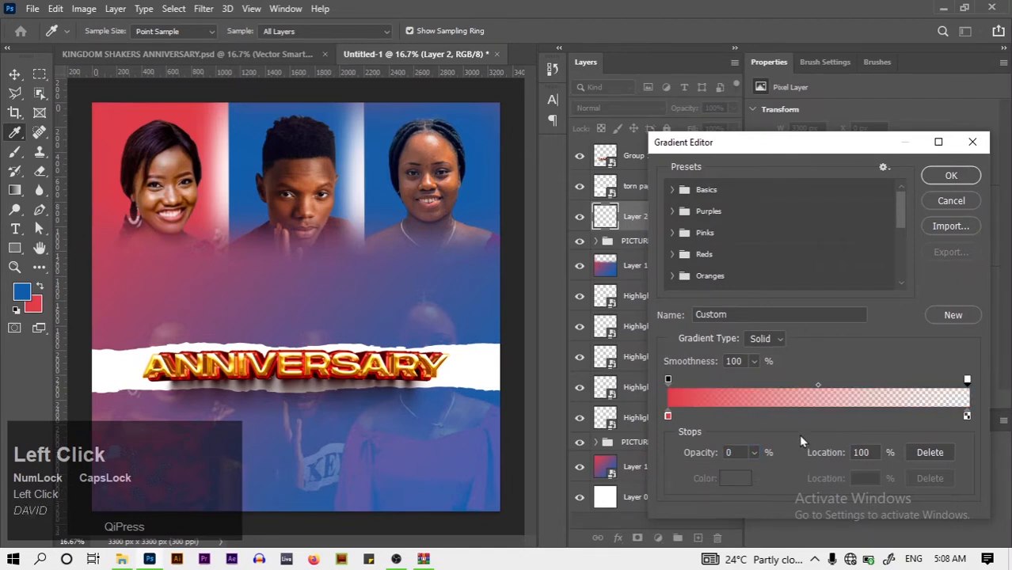
left_click(941, 186)
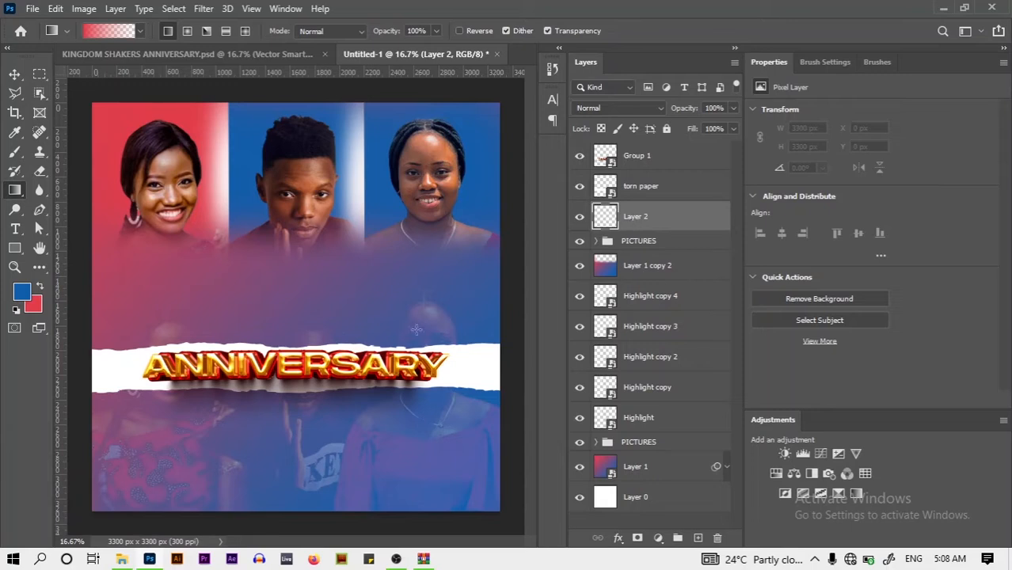
Draw the red fade from the bottom-right upward and reposition the gradient layer
left_click_drag(500, 496, 226, 231)
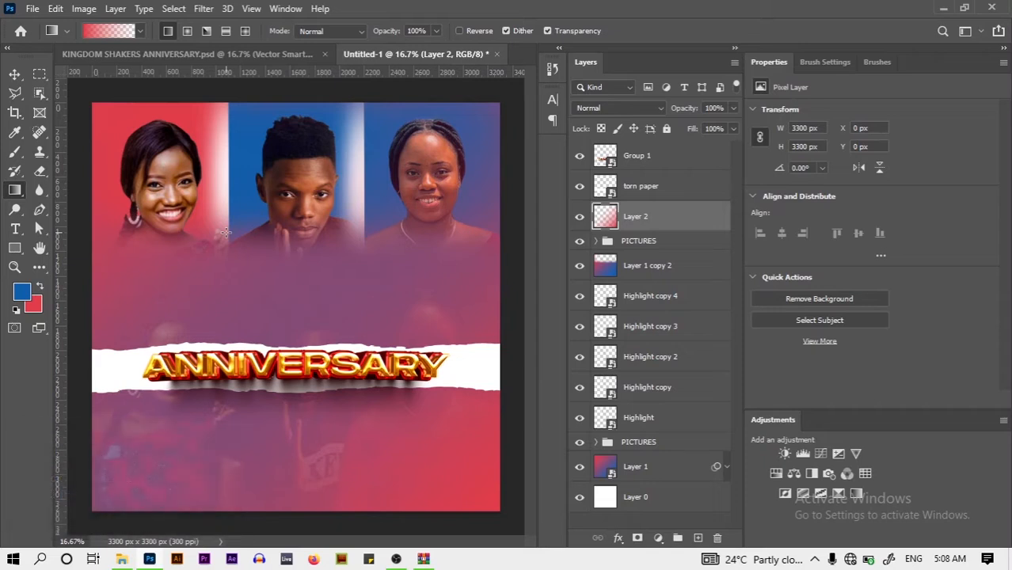
left_click(14, 73)
left_click_drag(448, 470, 471, 490)
left_click(515, 211)
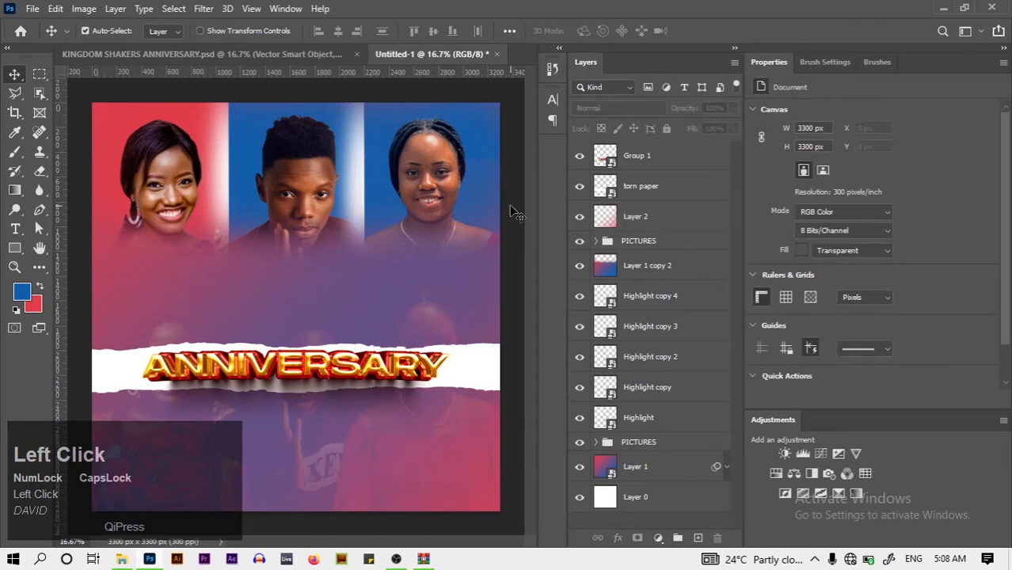
left_click(246, 70)
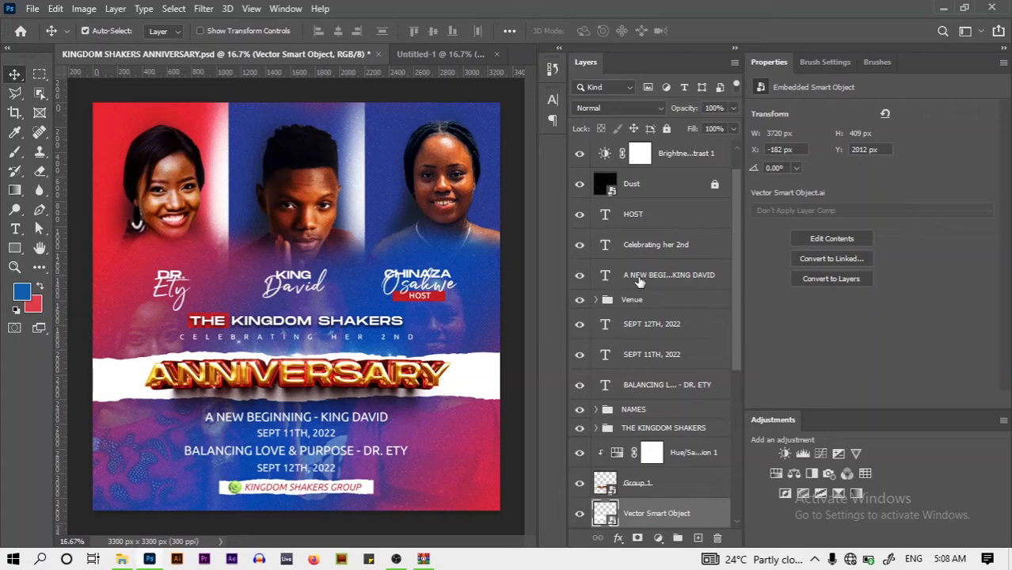
left_click(405, 57)
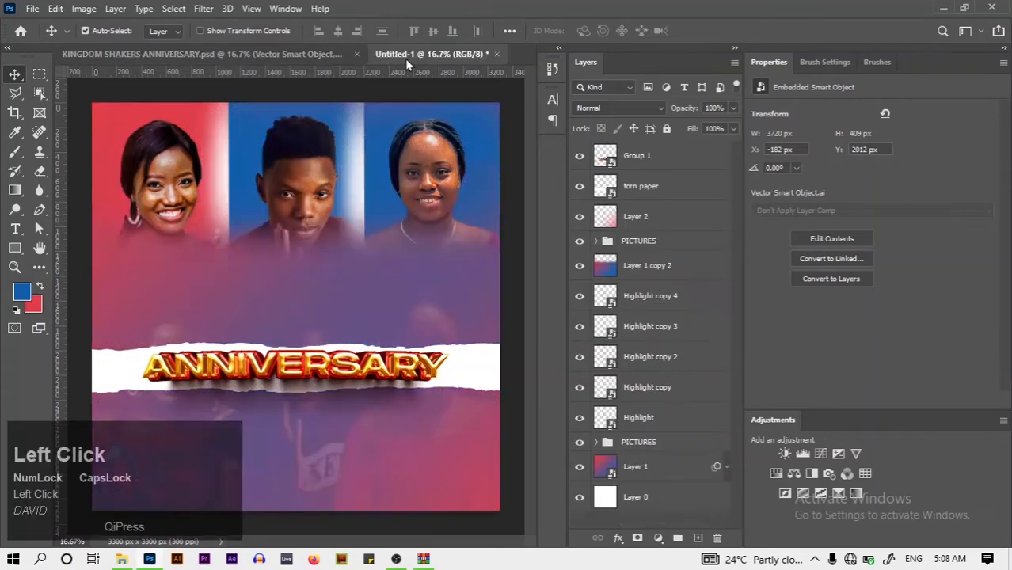
left_click(354, 376)
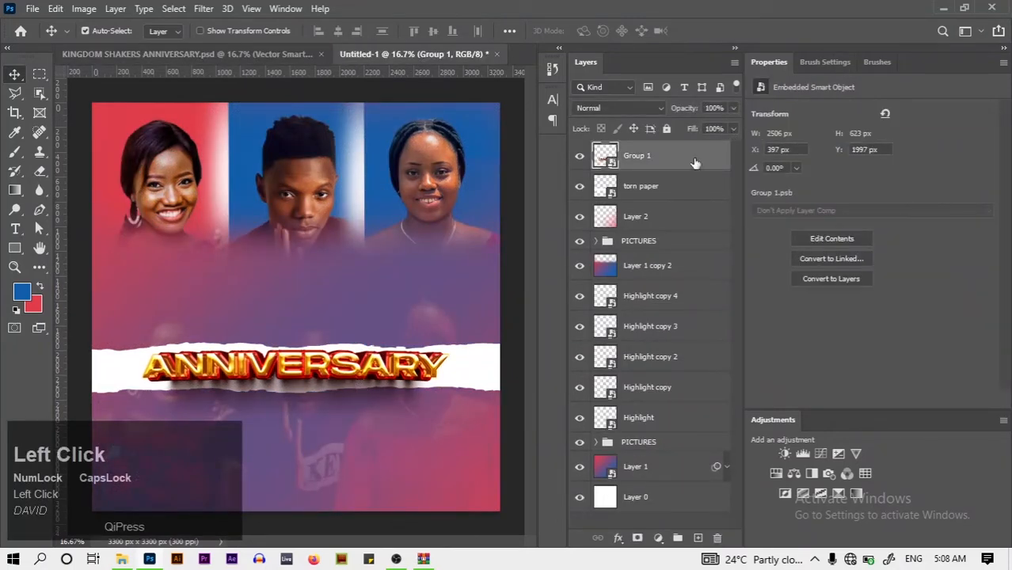
Add a Hue/Saturation adjustment layer clipped to Group 1
left_click(776, 475)
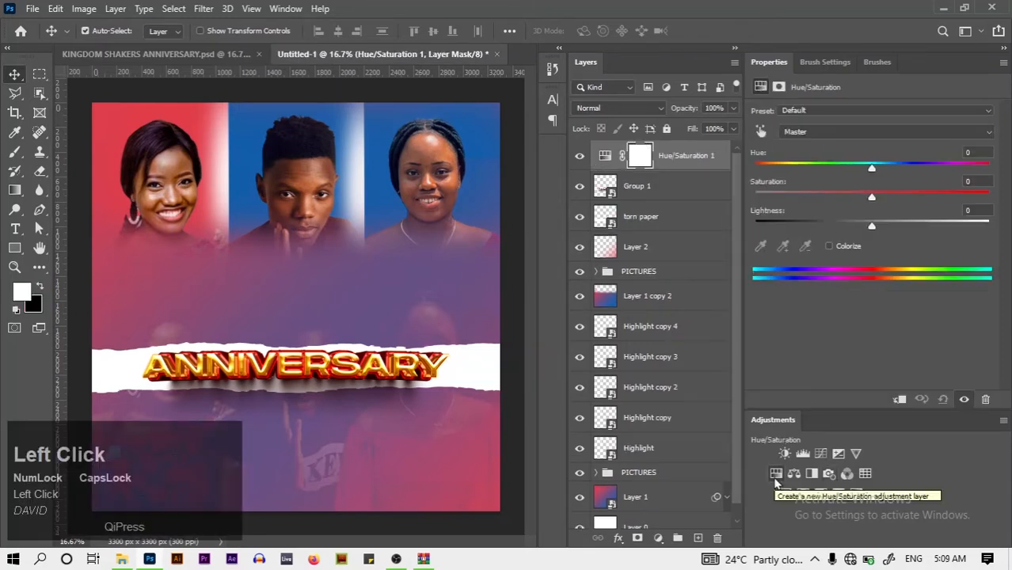
right_click(720, 157)
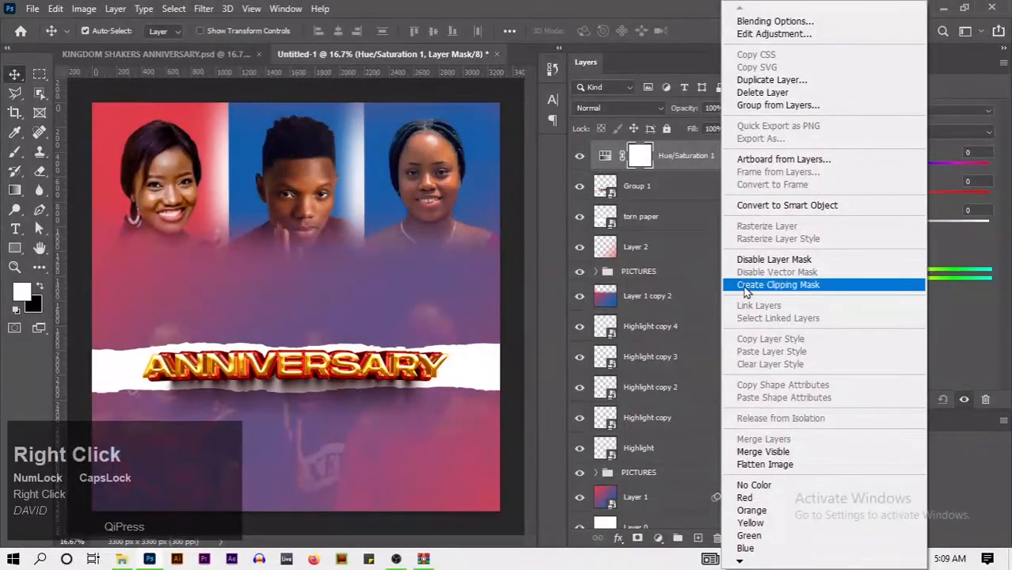
left_click(750, 285)
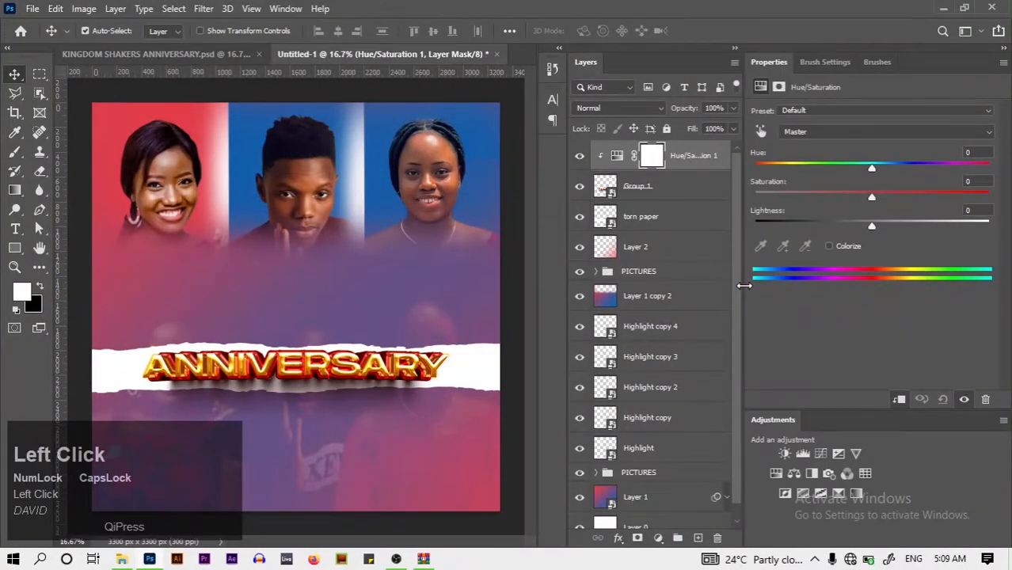
left_click(827, 247)
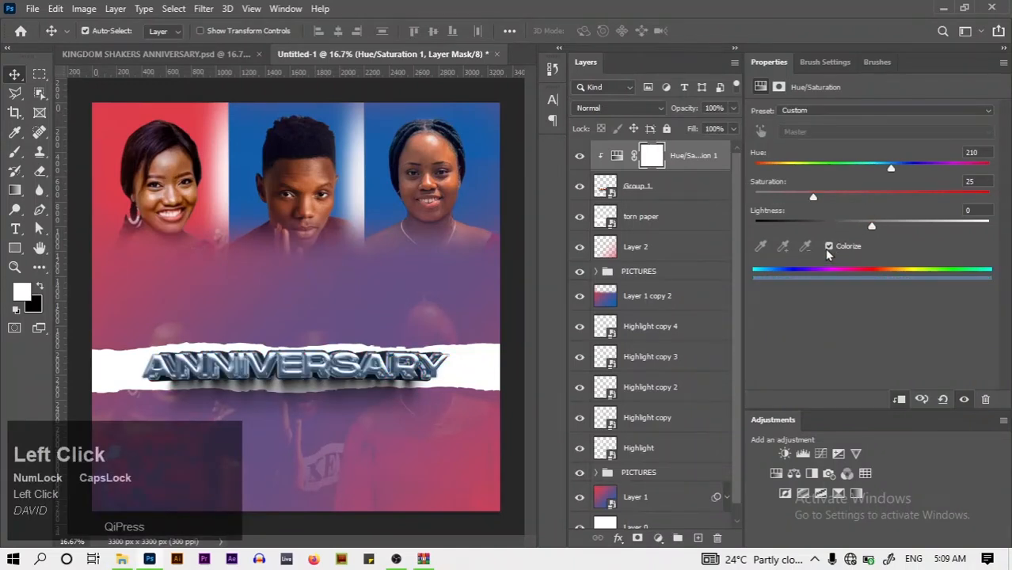
Reset the Hue/Saturation settings and lower Saturation to -20
left_click_drag(813, 197, 866, 219)
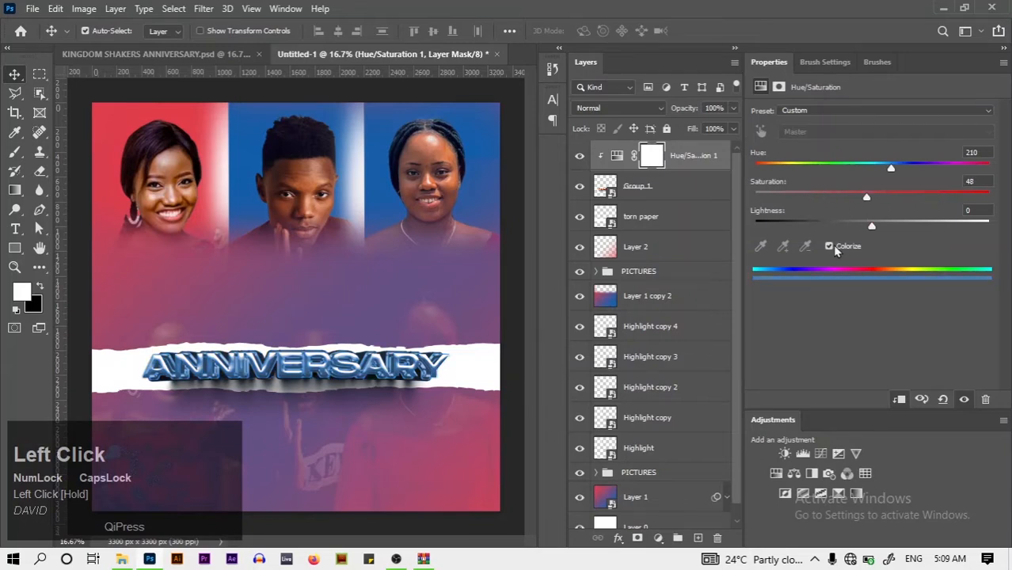
left_click(830, 111)
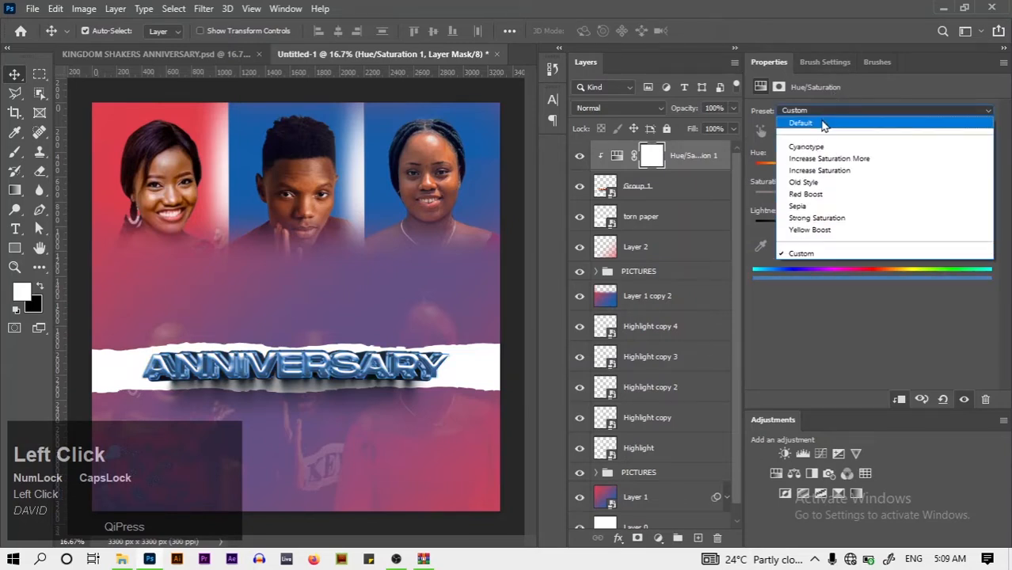
left_click(819, 120)
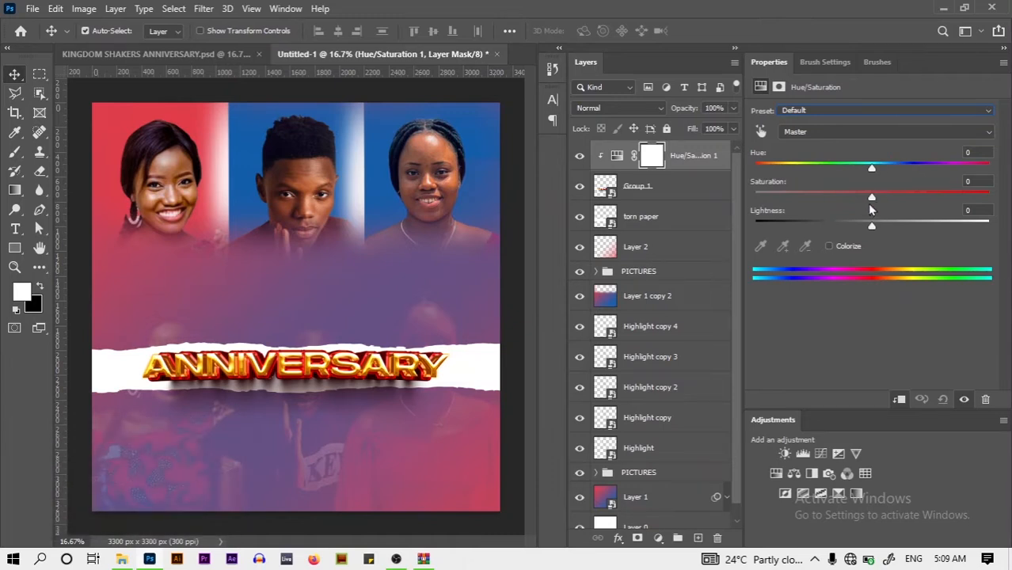
left_click_drag(869, 202, 841, 205)
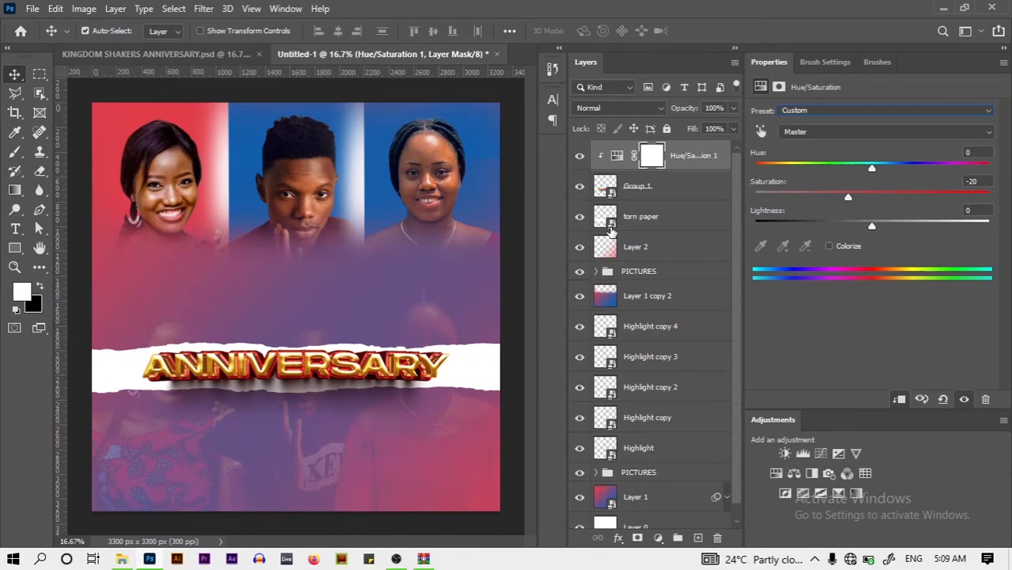
left_click(610, 228)
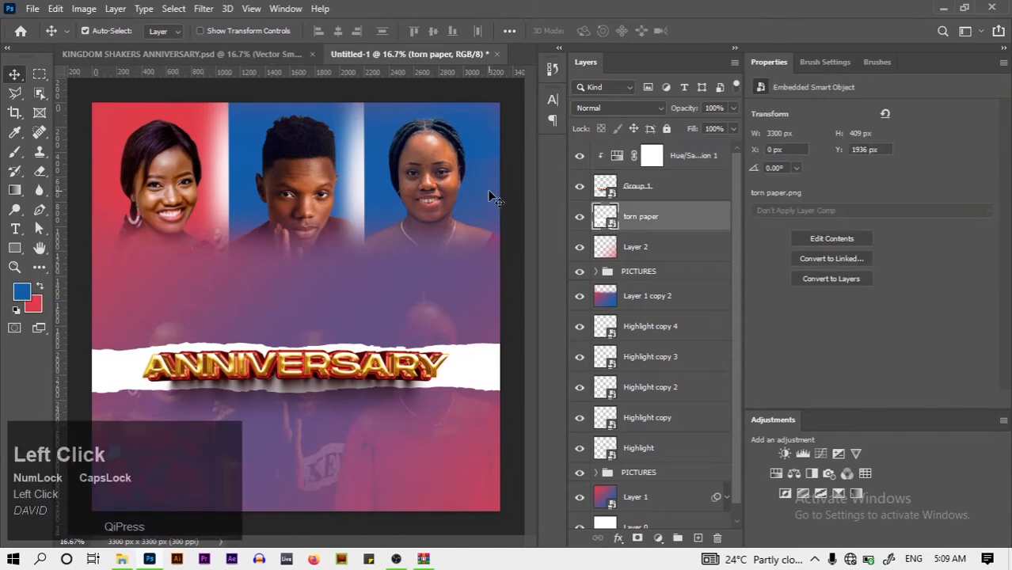
left_click(520, 210)
left_click(722, 150)
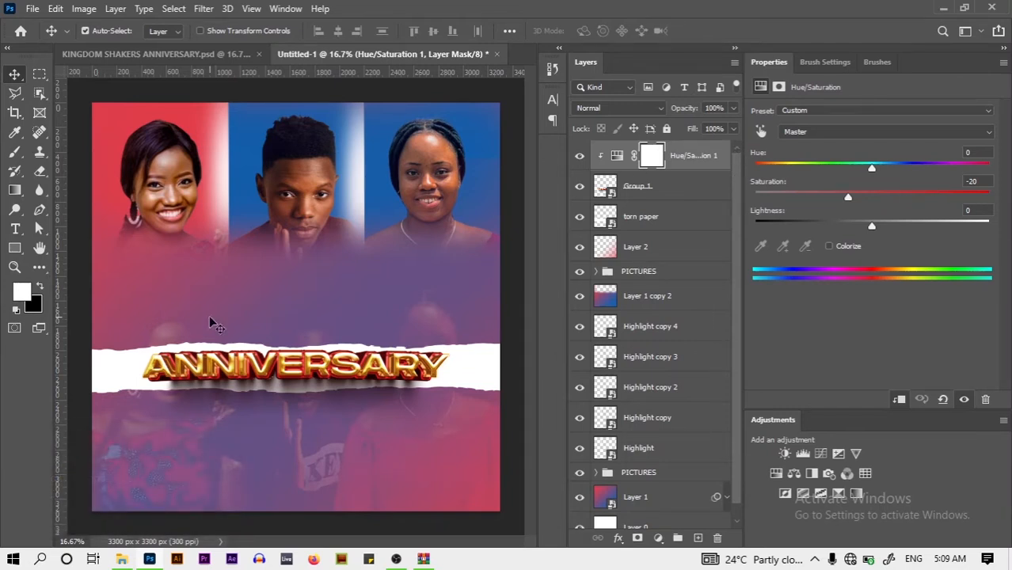
left_click(15, 228)
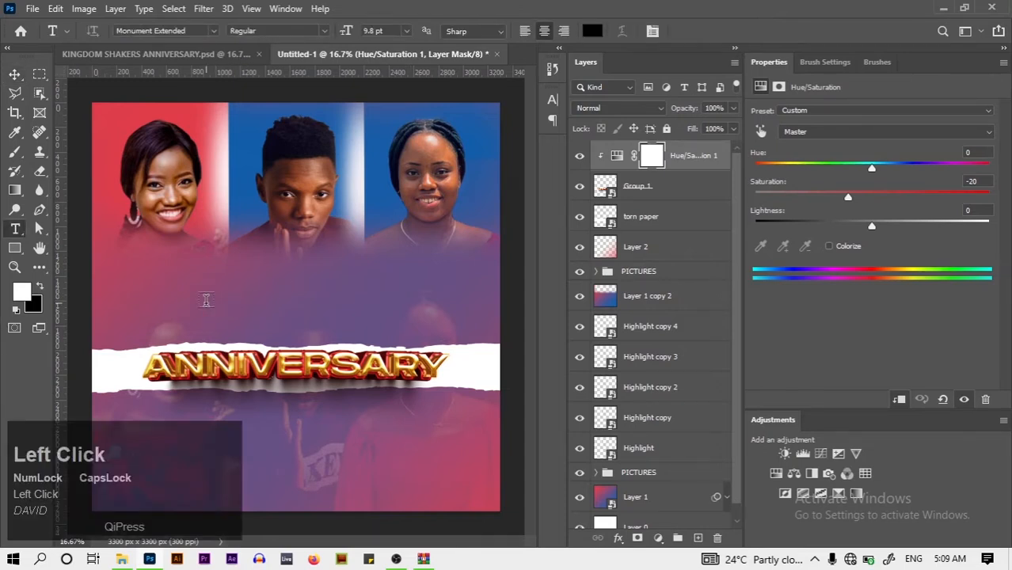
Add Lorem Ipsum placeholder text and colour it white
left_click(205, 300)
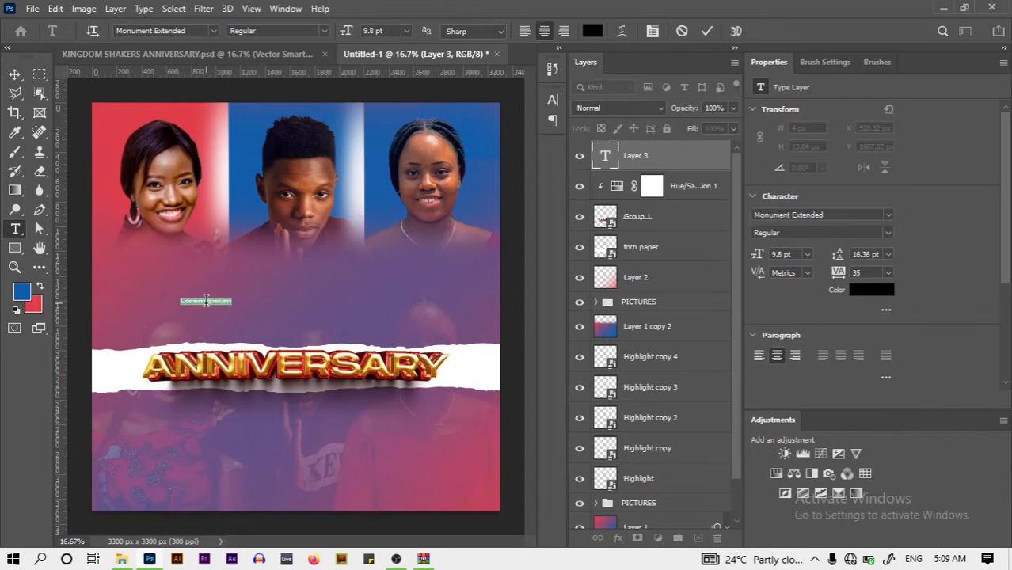
left_click(206, 300)
key("ctrl+a")
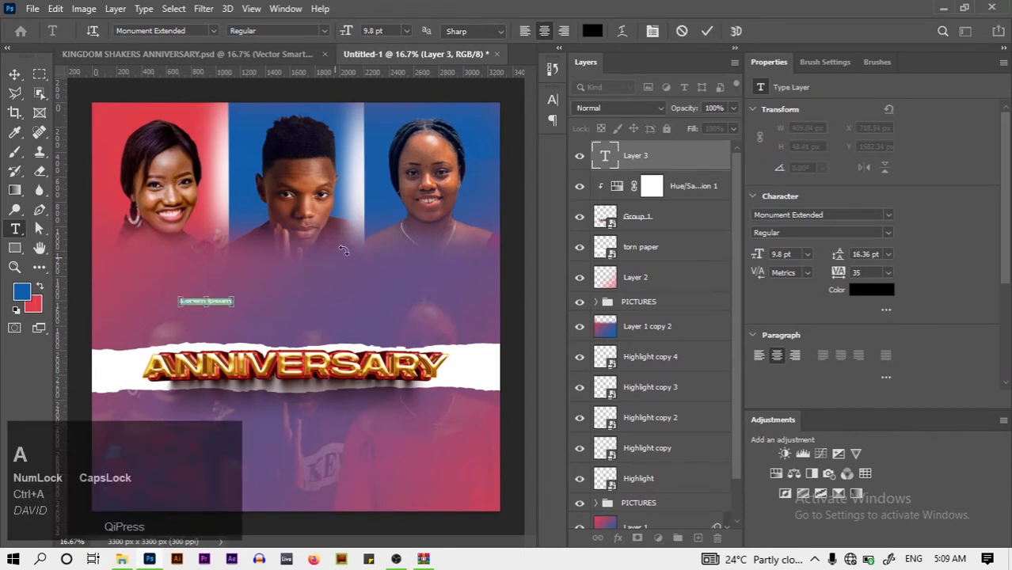
left_click(706, 30)
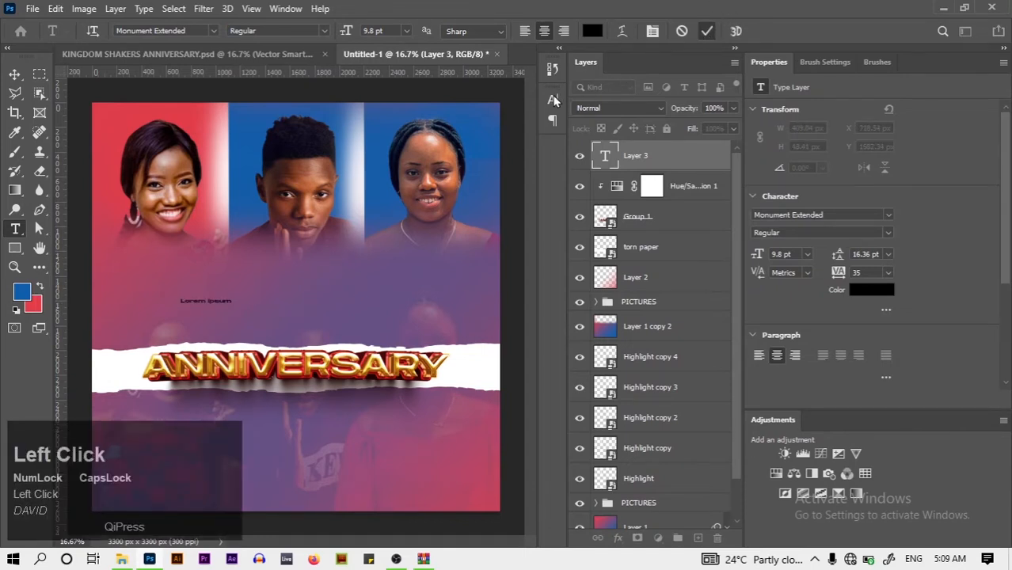
left_click(707, 33)
left_click(552, 103)
left_click(550, 101)
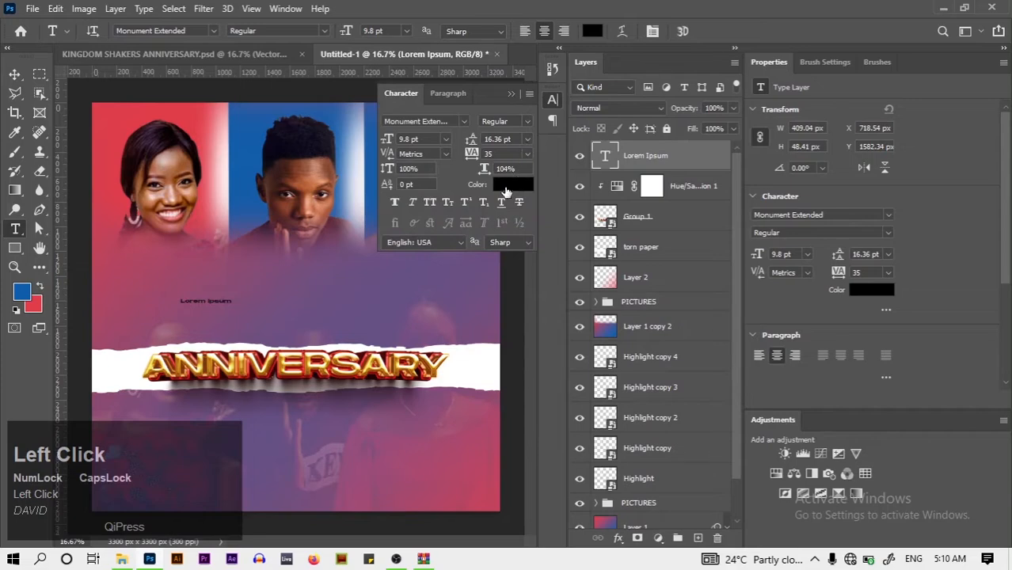
left_click(505, 193)
left_click_drag(575, 219, 517, 166)
left_click(815, 162)
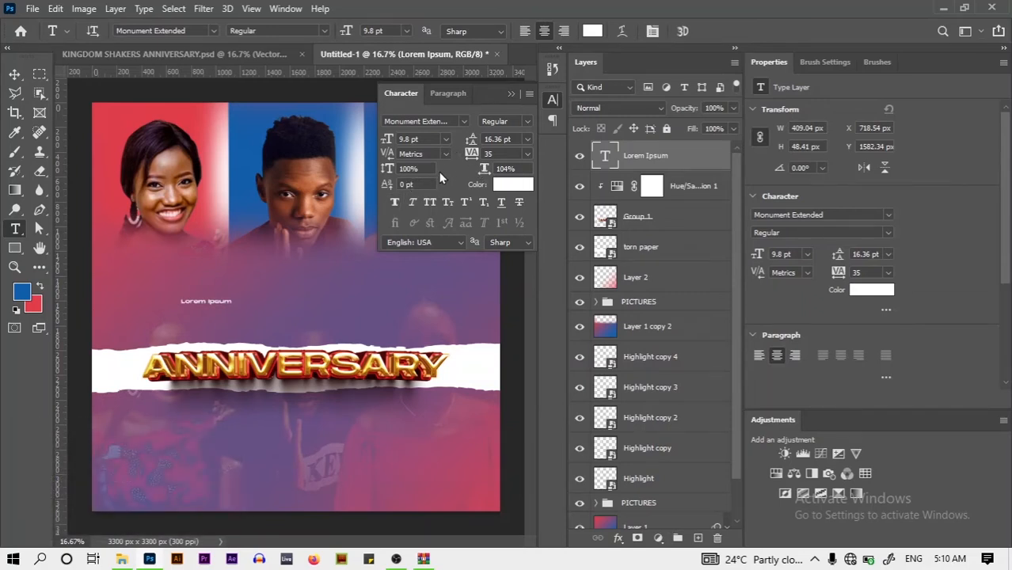
Size the text to 90 pt, move it onto the canvas, then reduce it to 30 pt
left_click(412, 139)
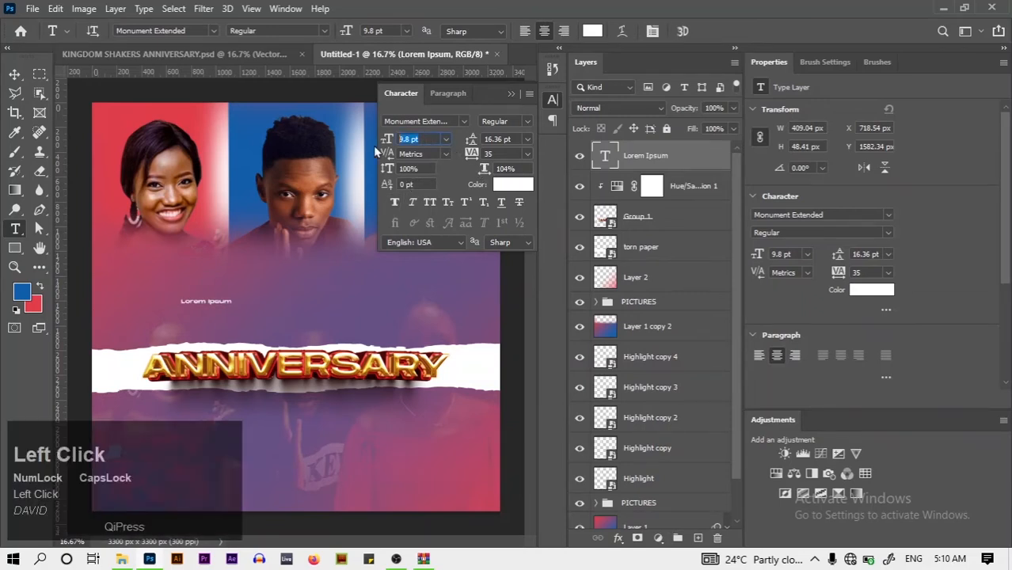
key("BackSpace")
type("90")
key("Return")
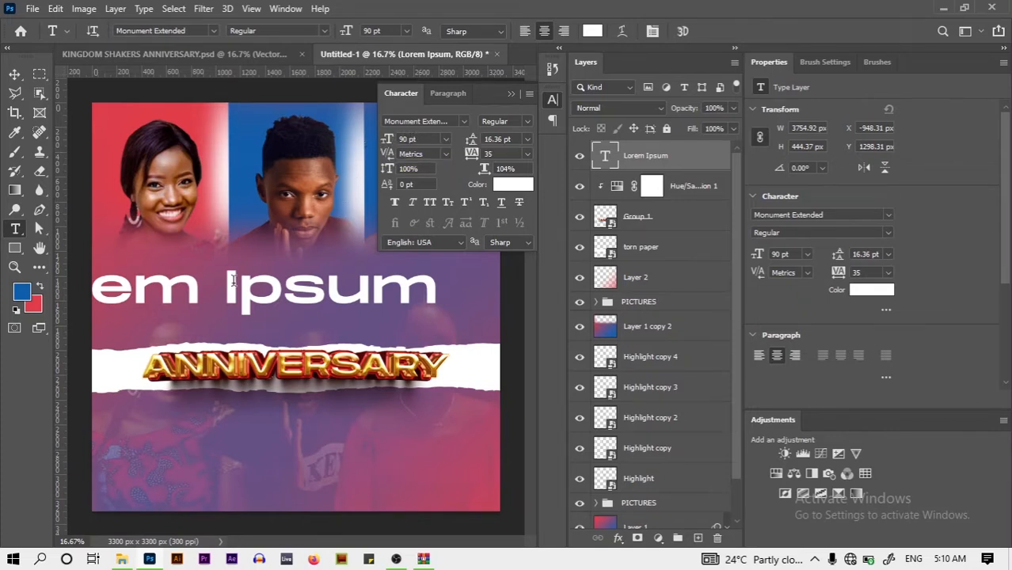
left_click(14, 74)
left_click_drag(271, 293, 352, 304)
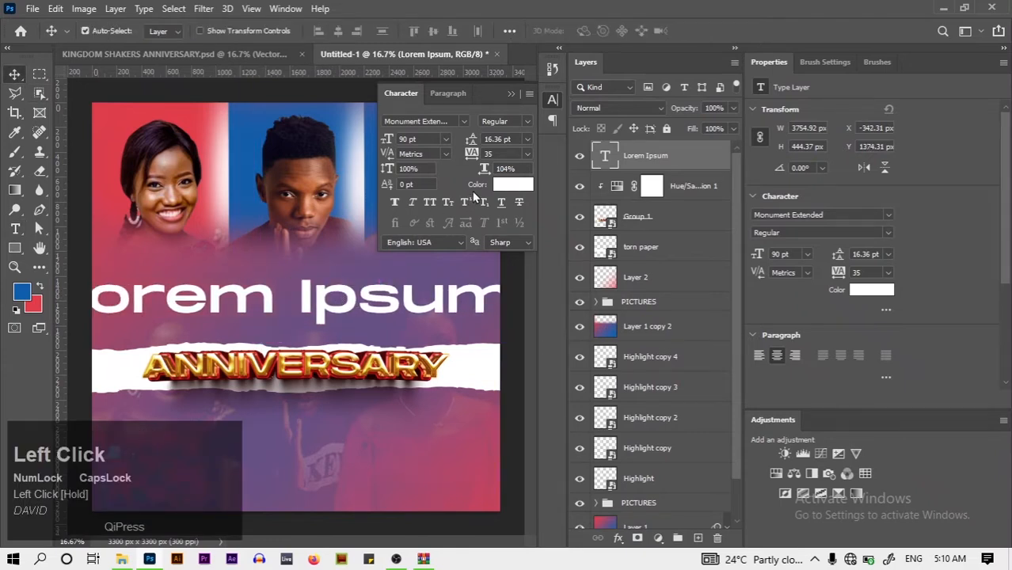
left_click(445, 139)
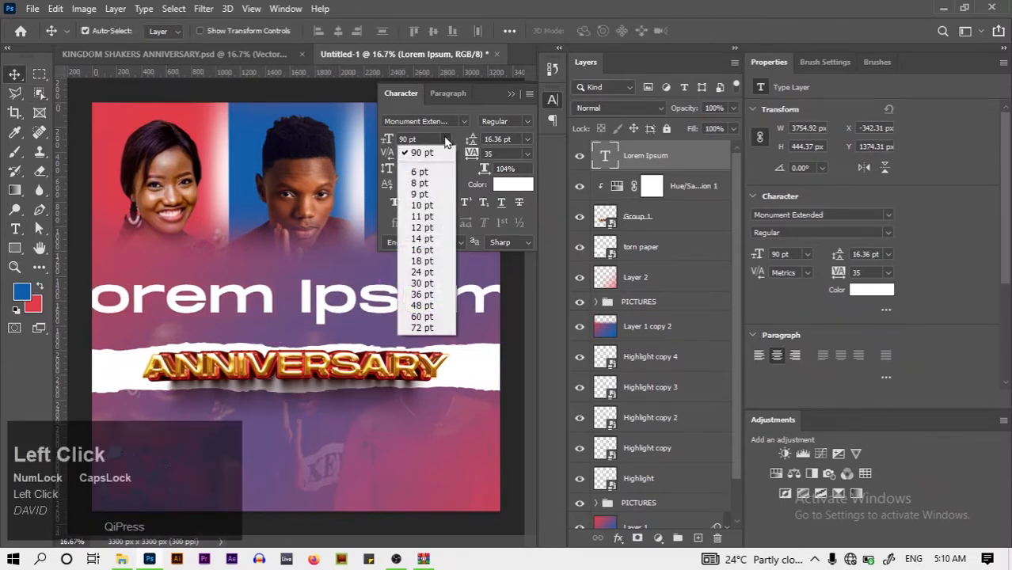
left_click(440, 282)
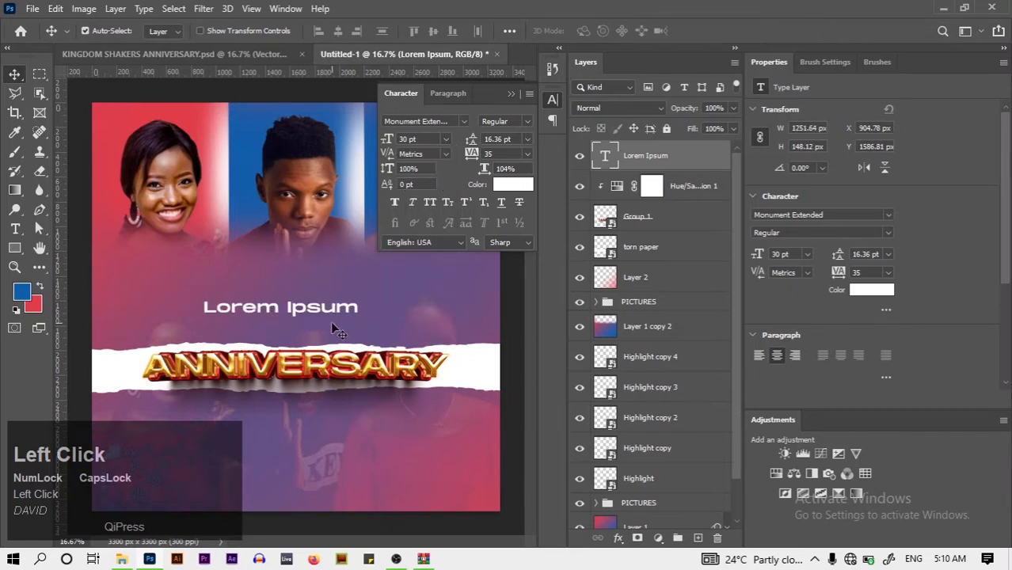
left_click(15, 228)
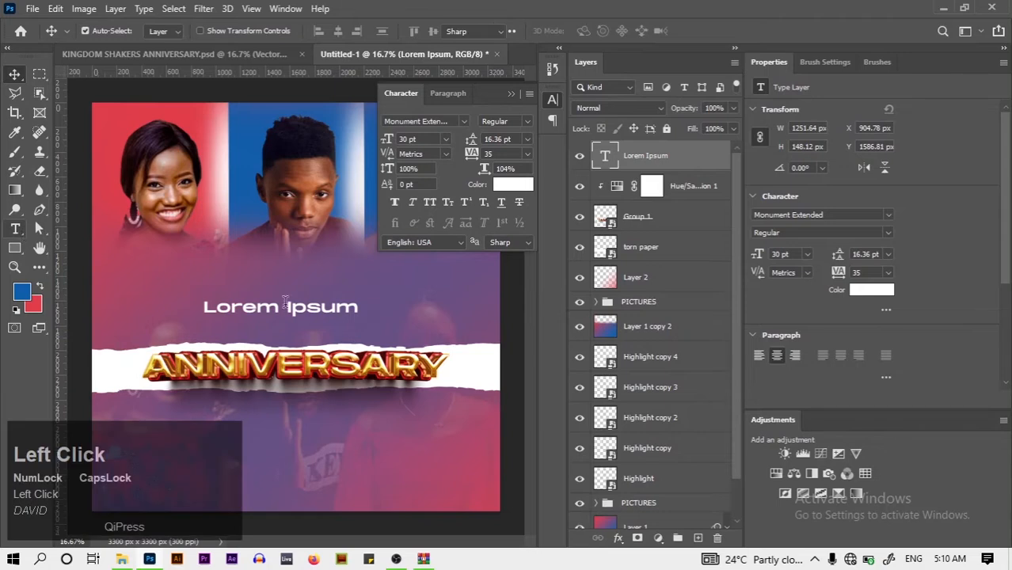
Replace the placeholder with the text 'THE KINGDOM SHAKERS'
key("ctrl+a")
key("BackSpace")
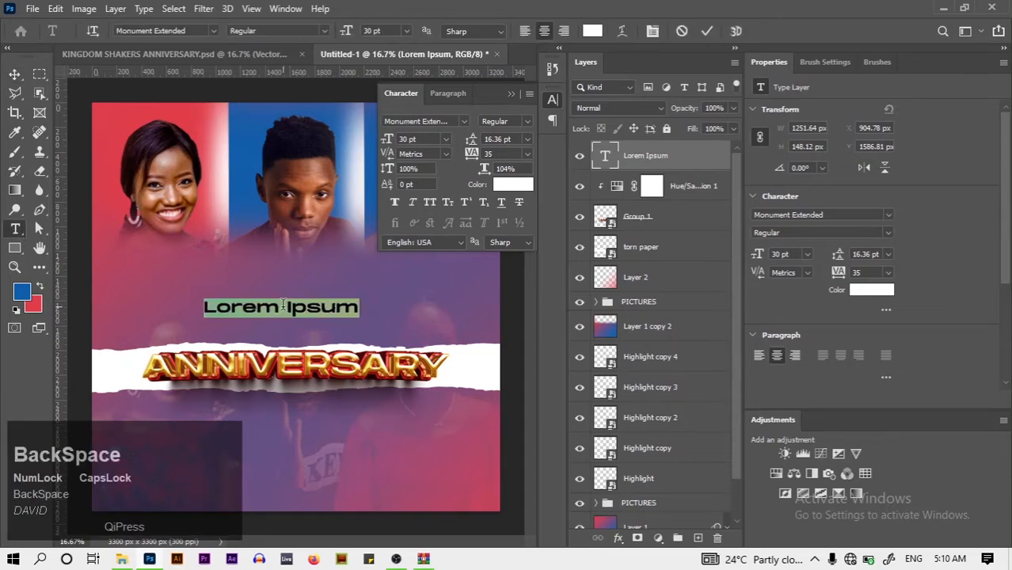
key("Caps_Lock")
type("th")
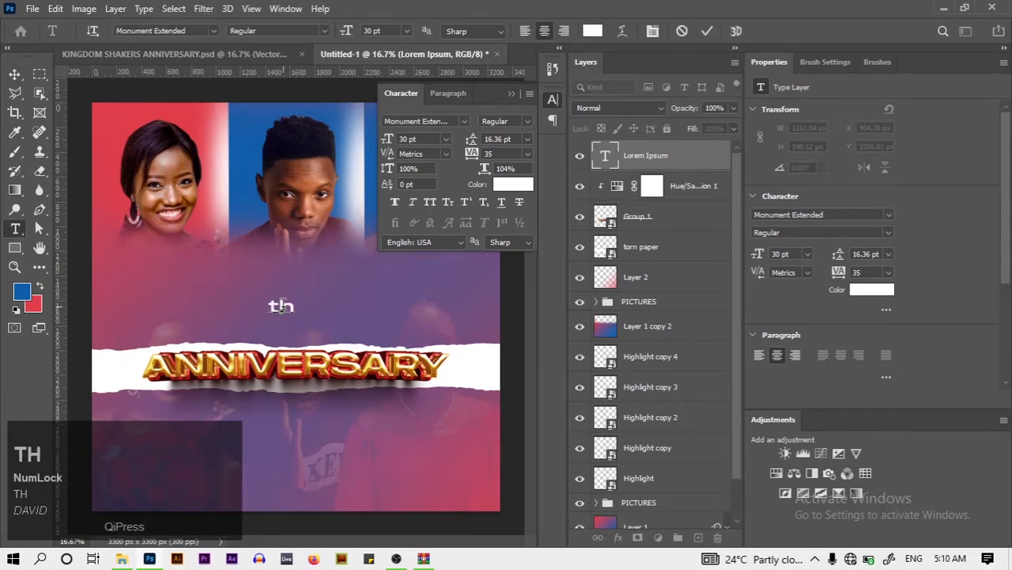
key("BackSpace")
key("BackSpace")
key("Caps_Lock")
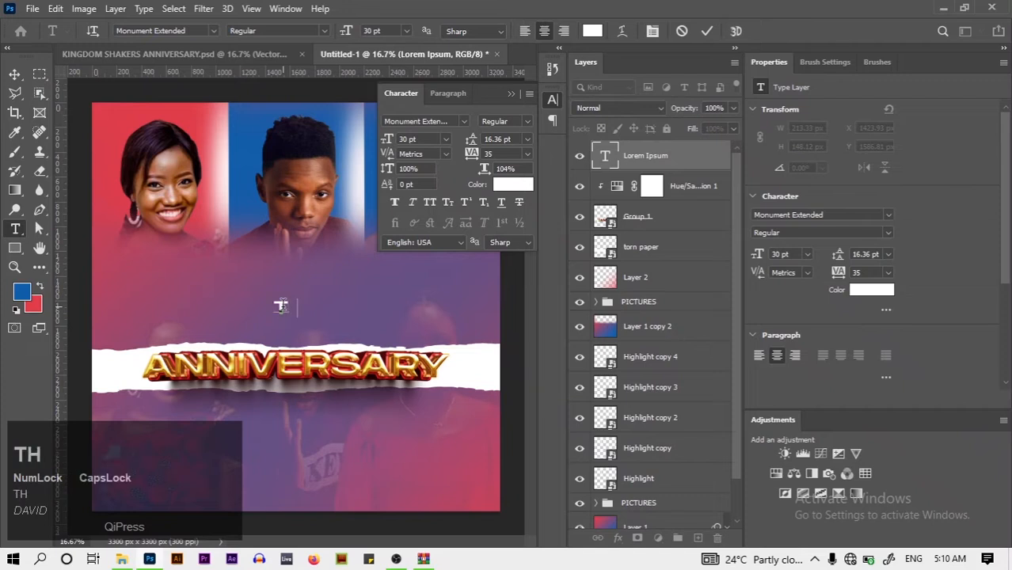
type("THE KI")
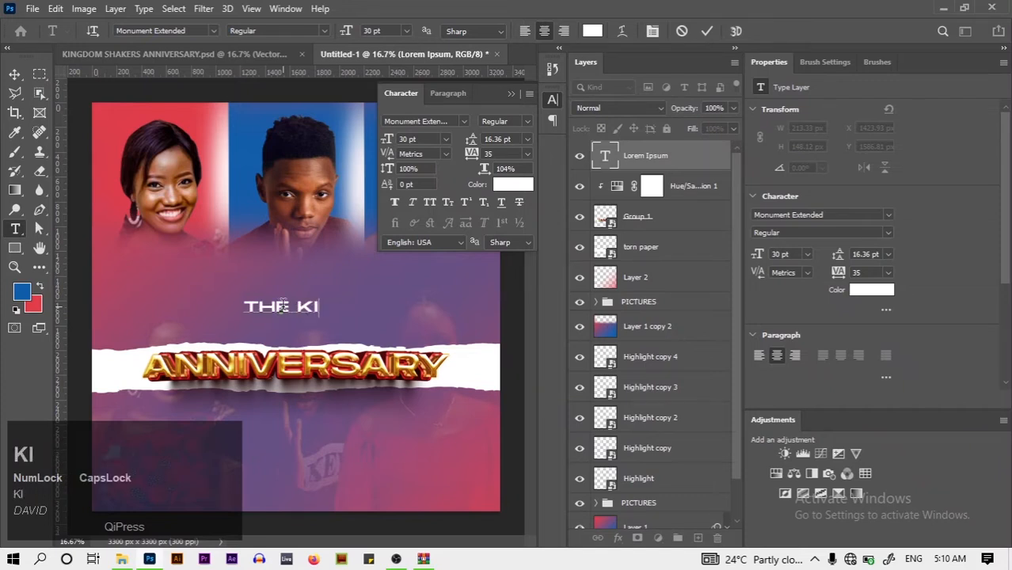
type("NGDOM")
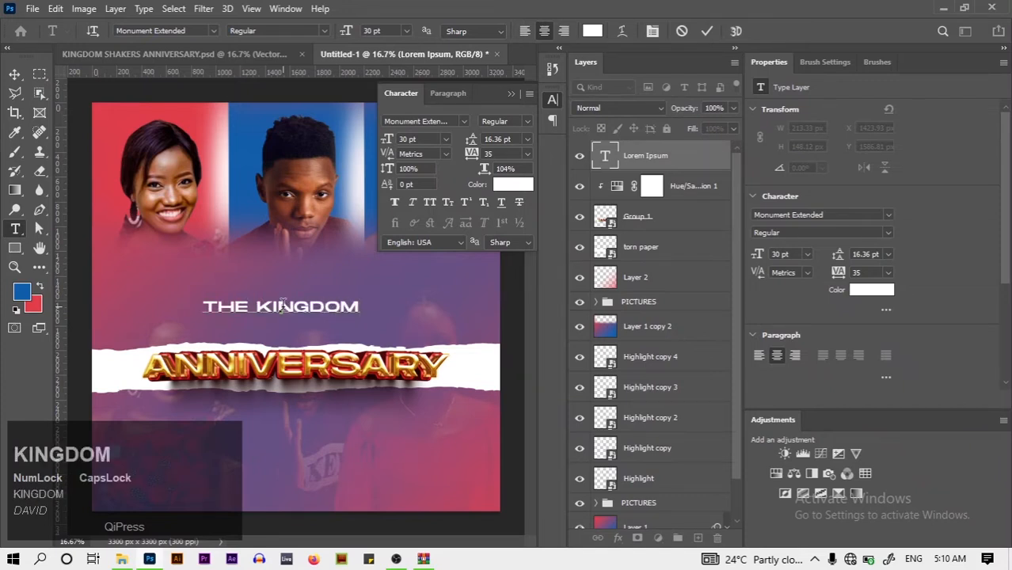
type(" SHAKERS")
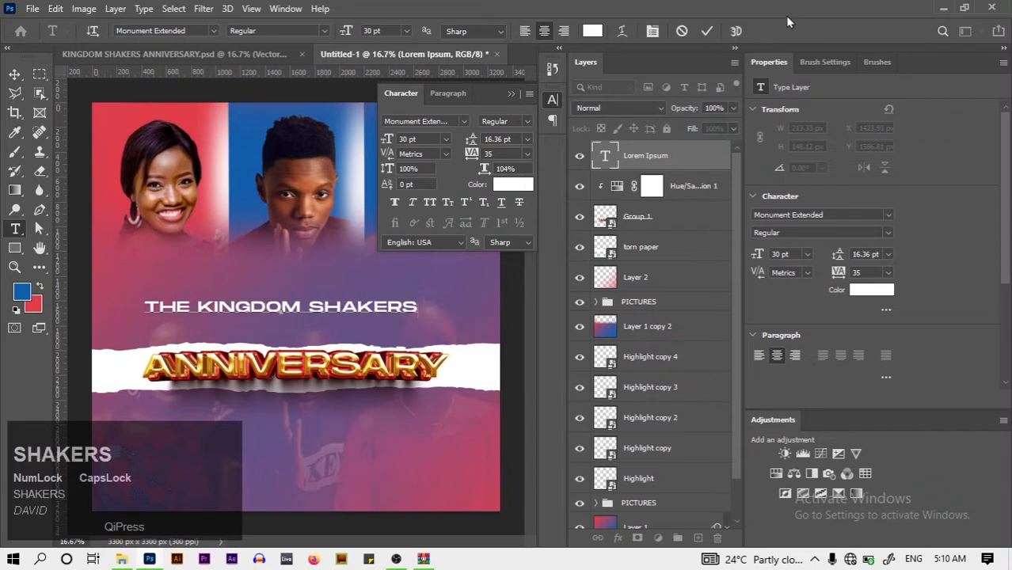
left_click(706, 31)
Set the title's font size to 10 pt
left_click(446, 139)
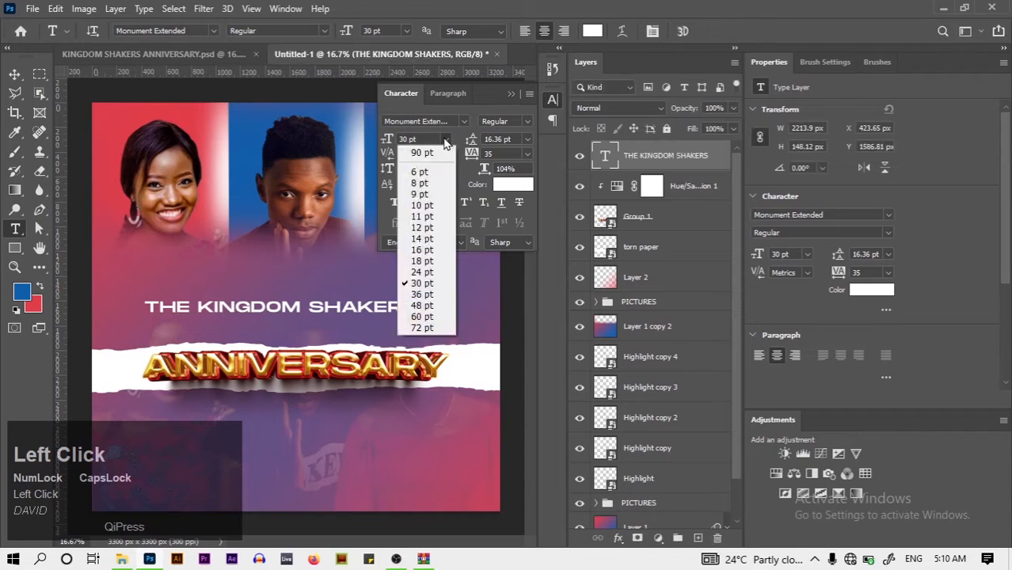
left_click(432, 198)
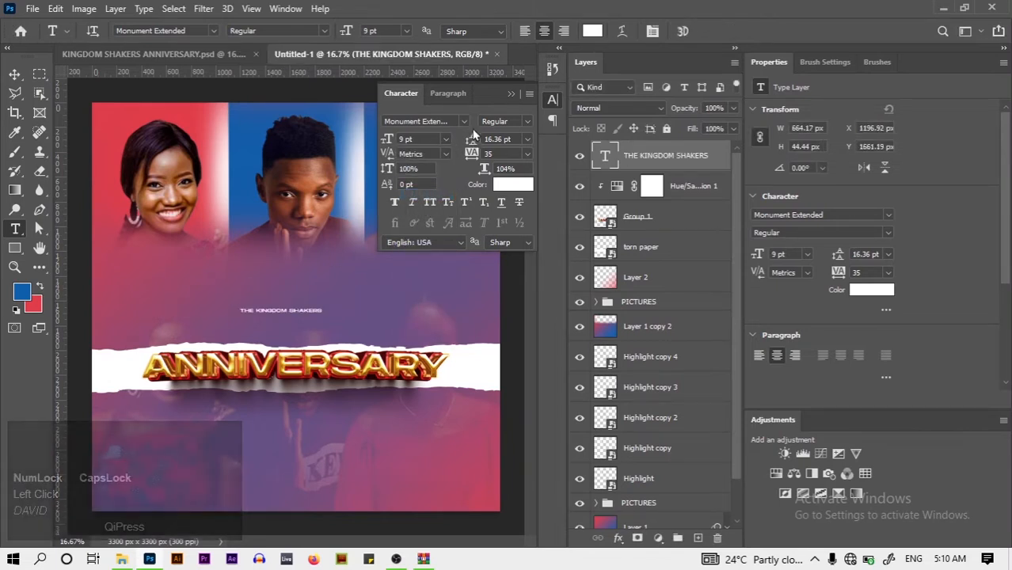
left_click(447, 139)
left_click(430, 198)
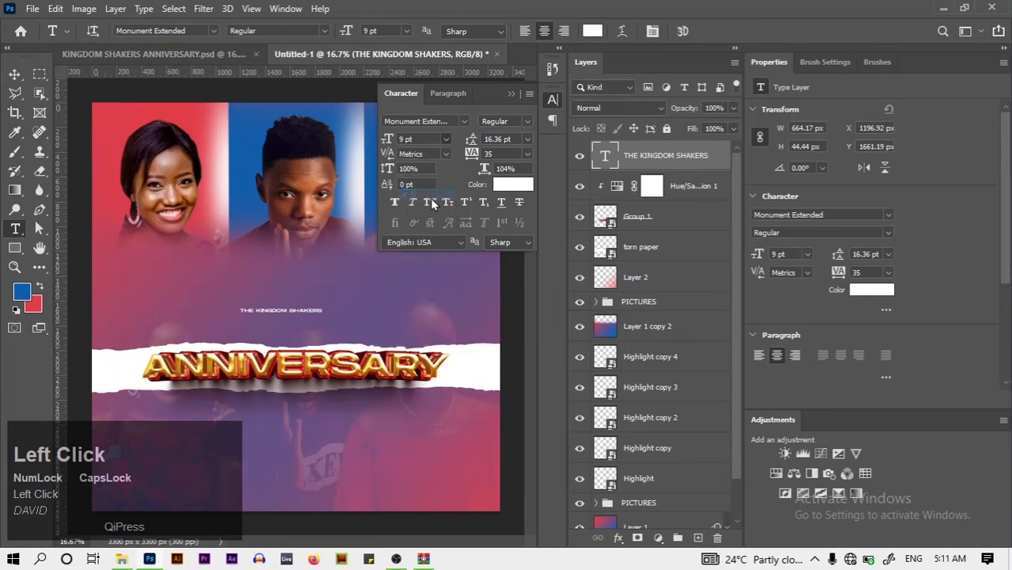
left_click(446, 140)
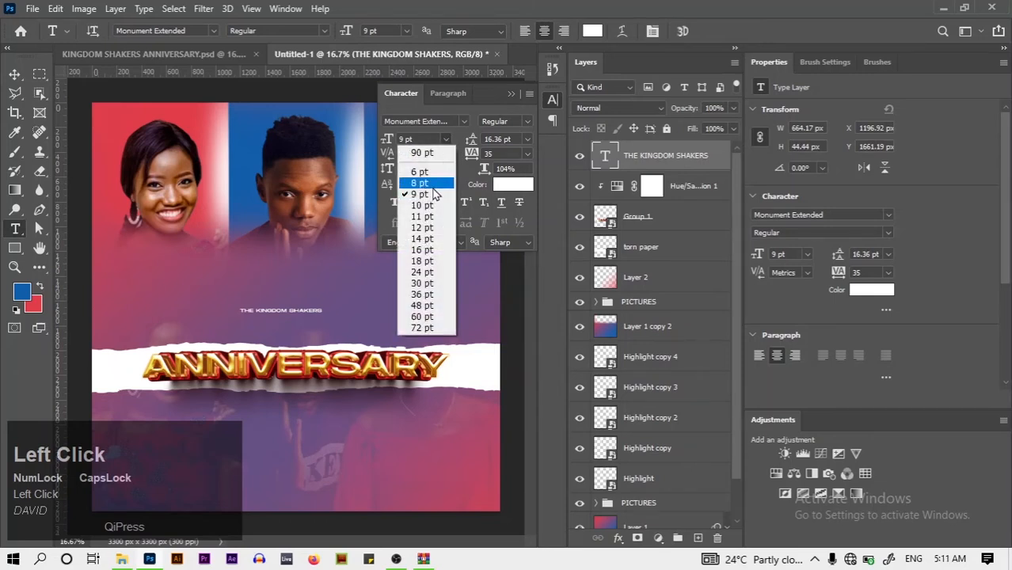
left_click(432, 209)
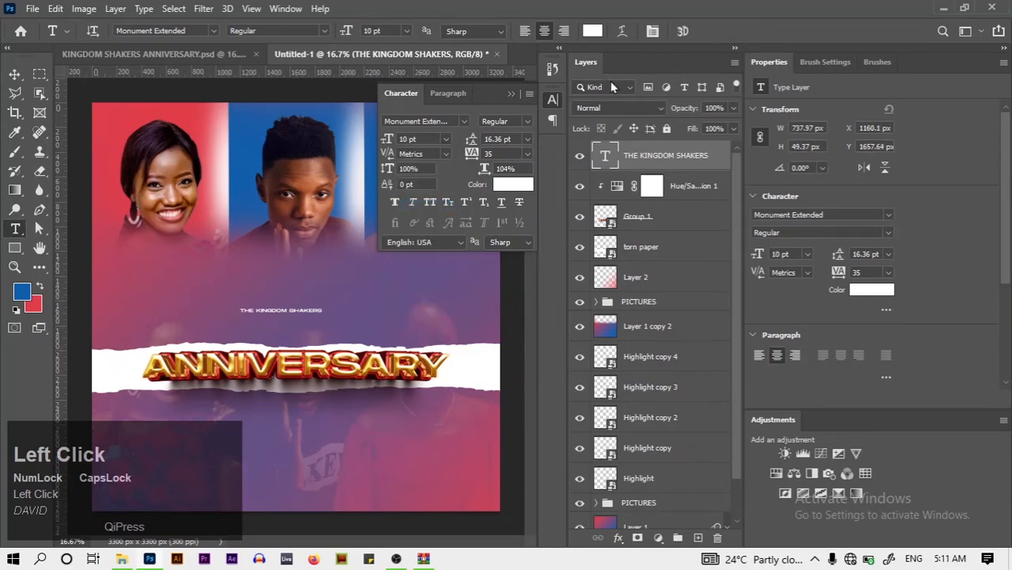
left_click(15, 74)
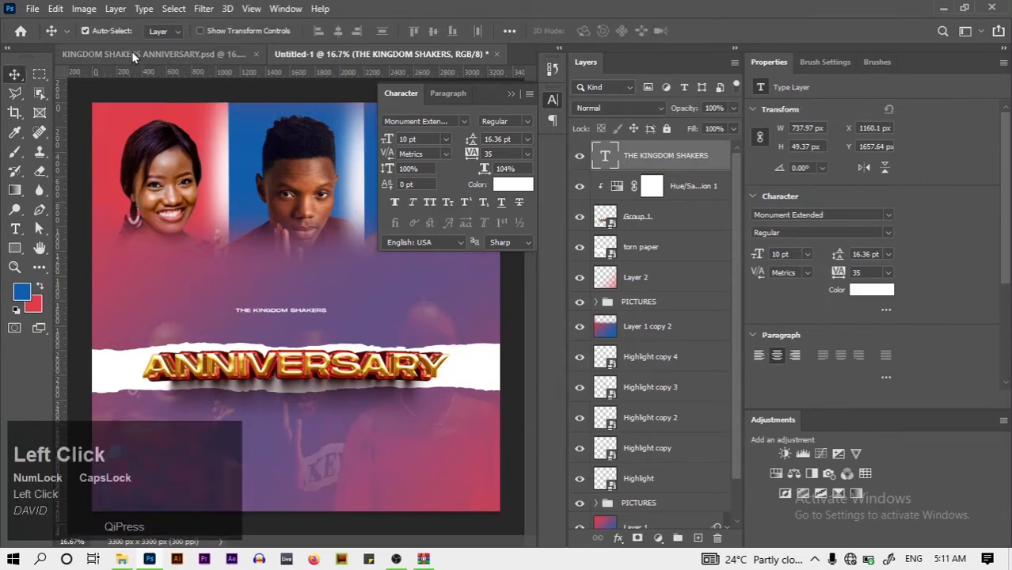
left_click(133, 53)
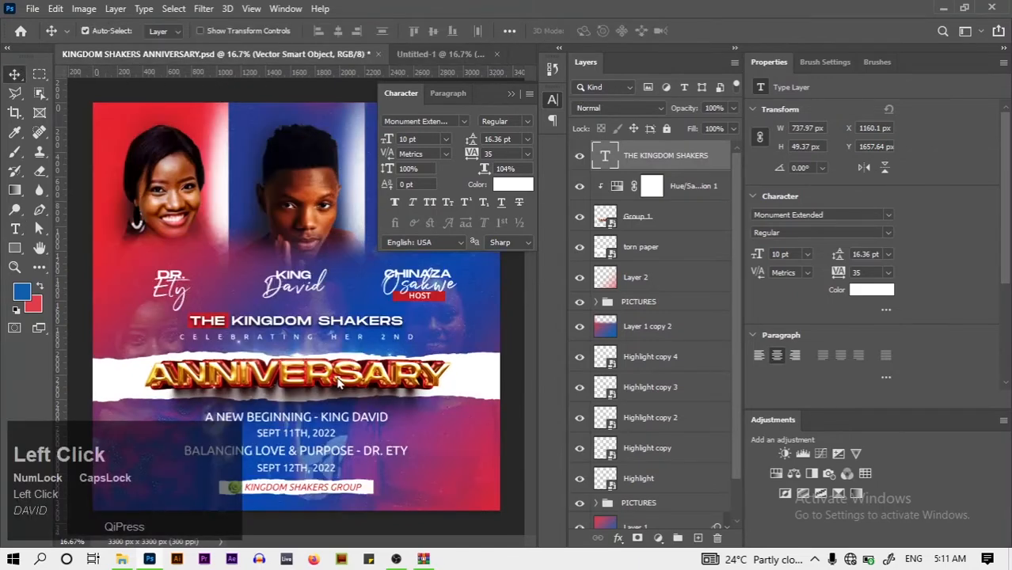
Enlarge the title to 24 pt, matching the reference, and centre it horizontally
left_click(342, 327)
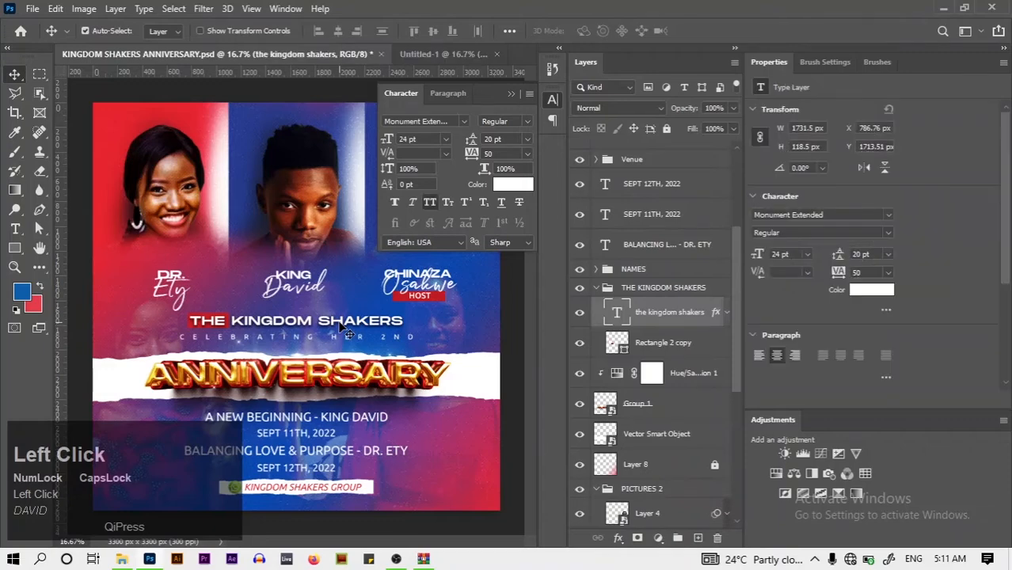
left_click(439, 54)
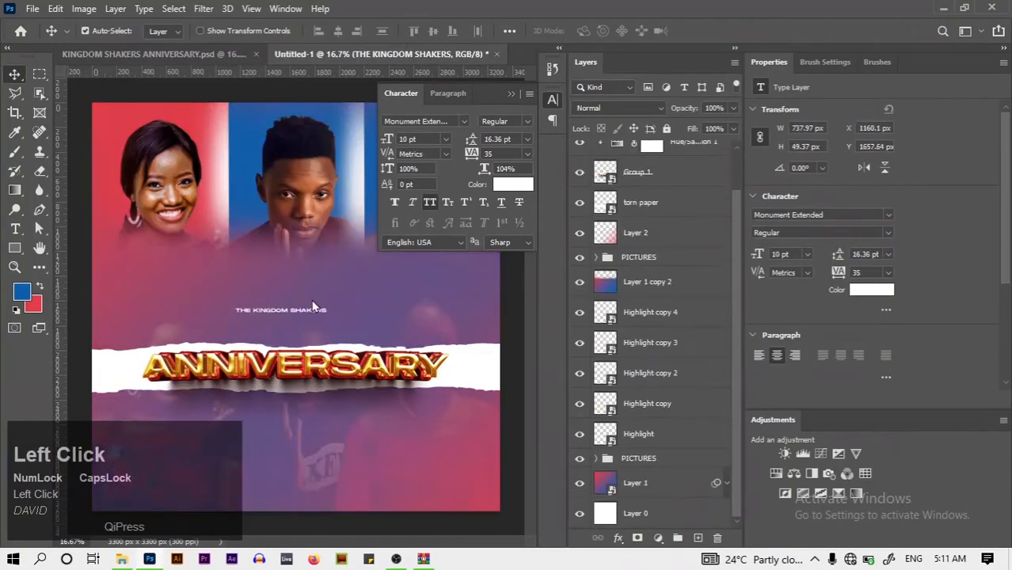
left_click(445, 138)
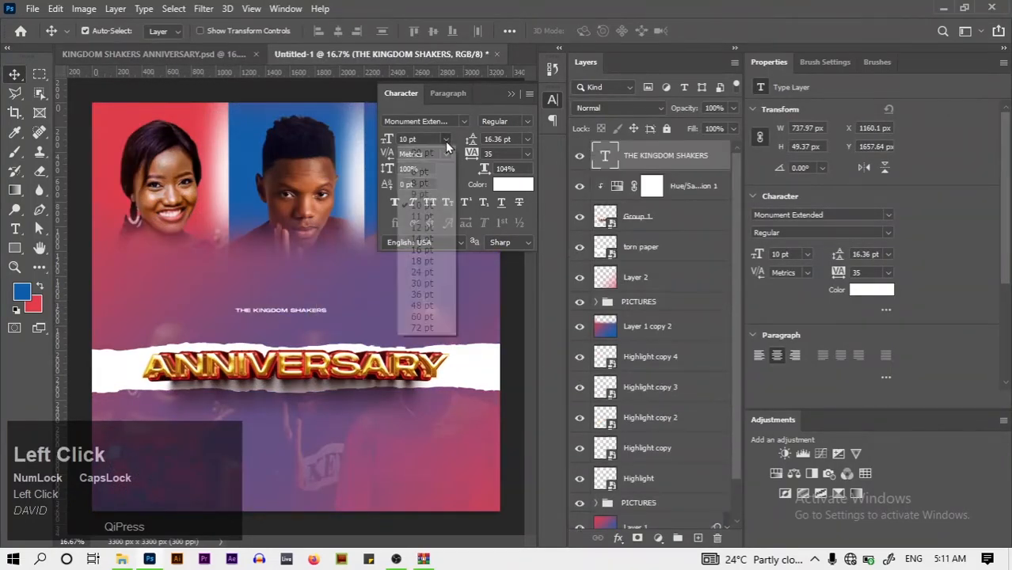
left_click(428, 273)
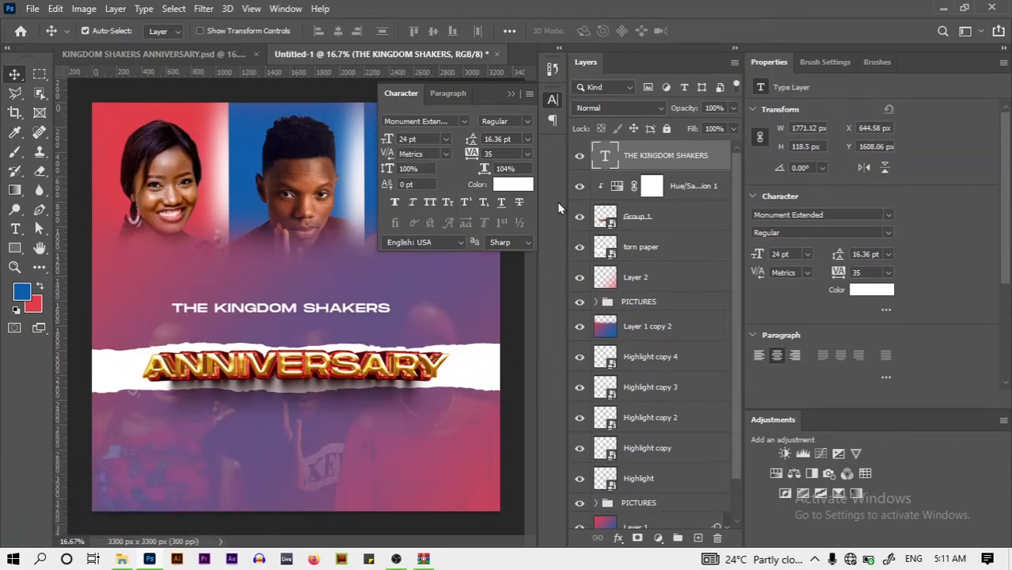
left_click(513, 93)
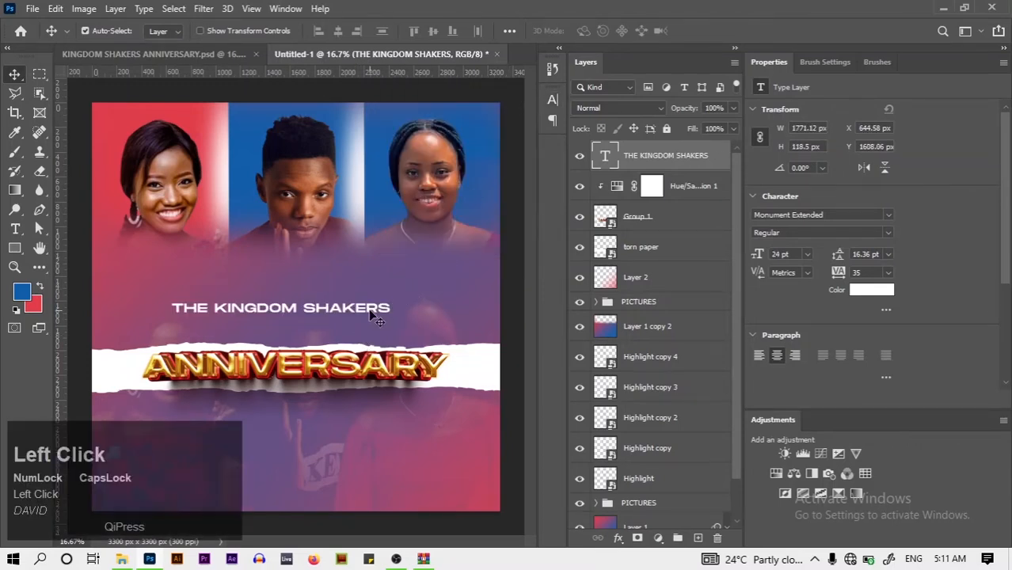
key("ctrl+a")
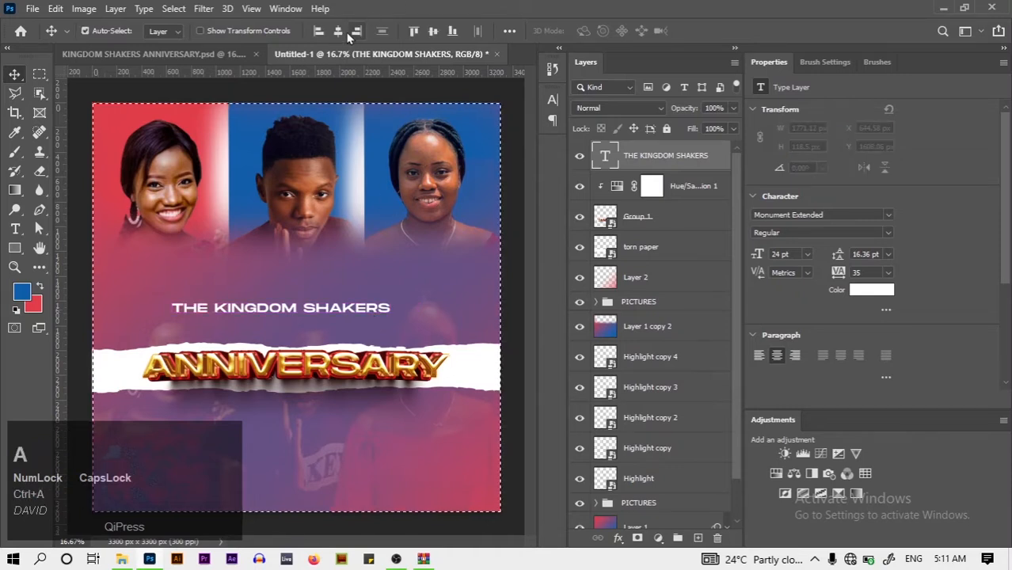
left_click(340, 33)
key("ctrl+d")
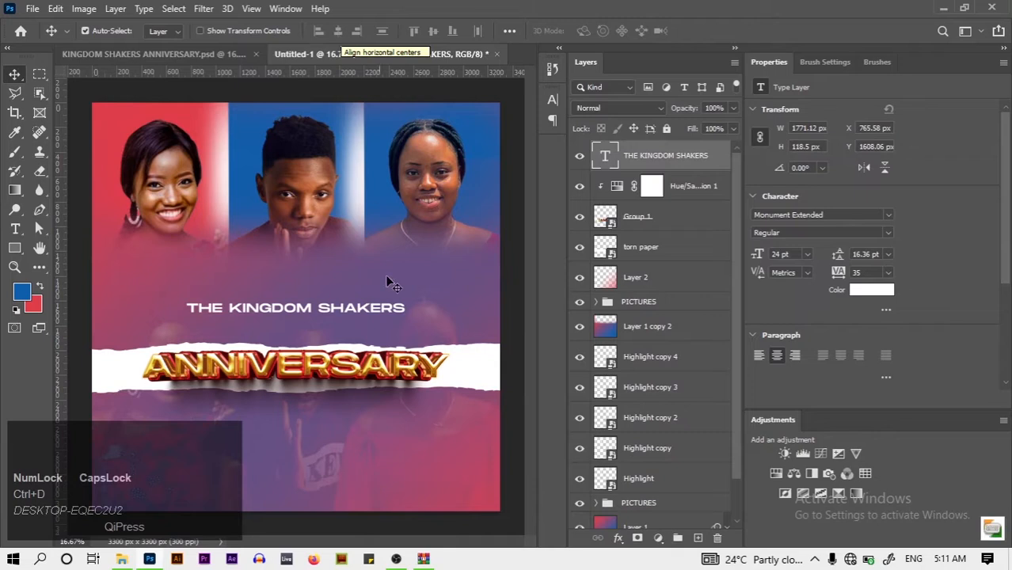
Start a new empty text box beneath the title
left_click(15, 229)
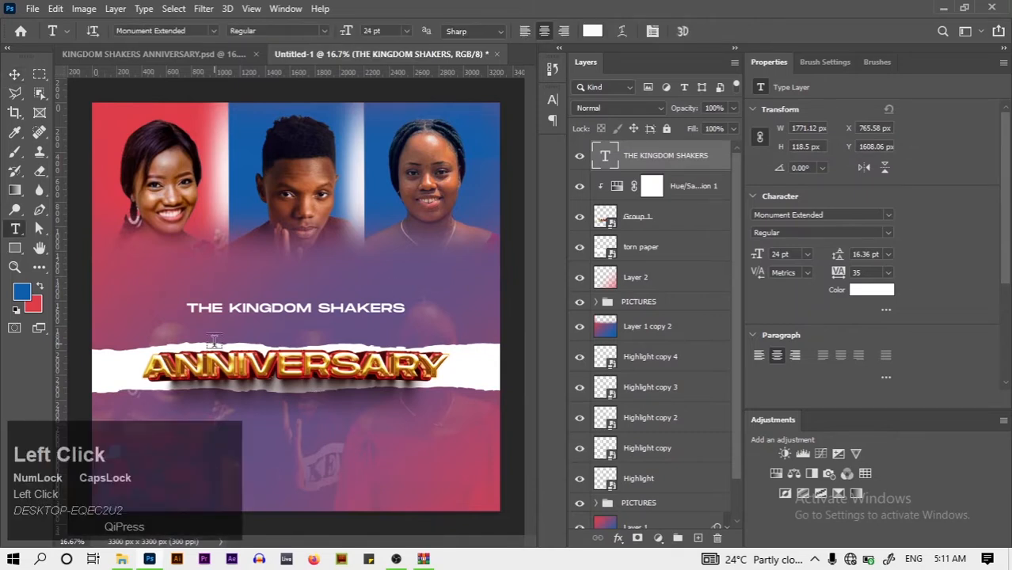
left_click(205, 326)
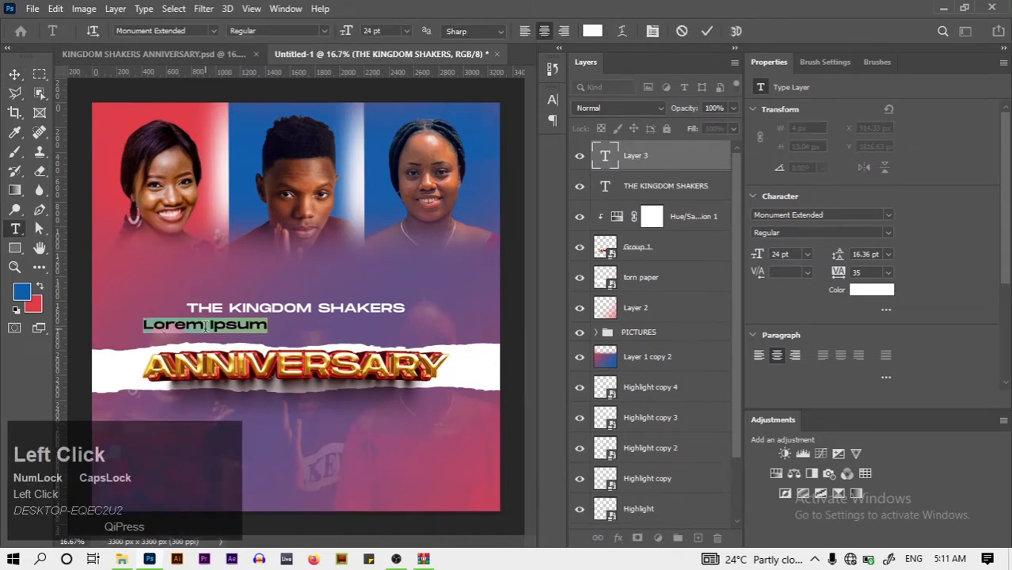
key("BackSpace")
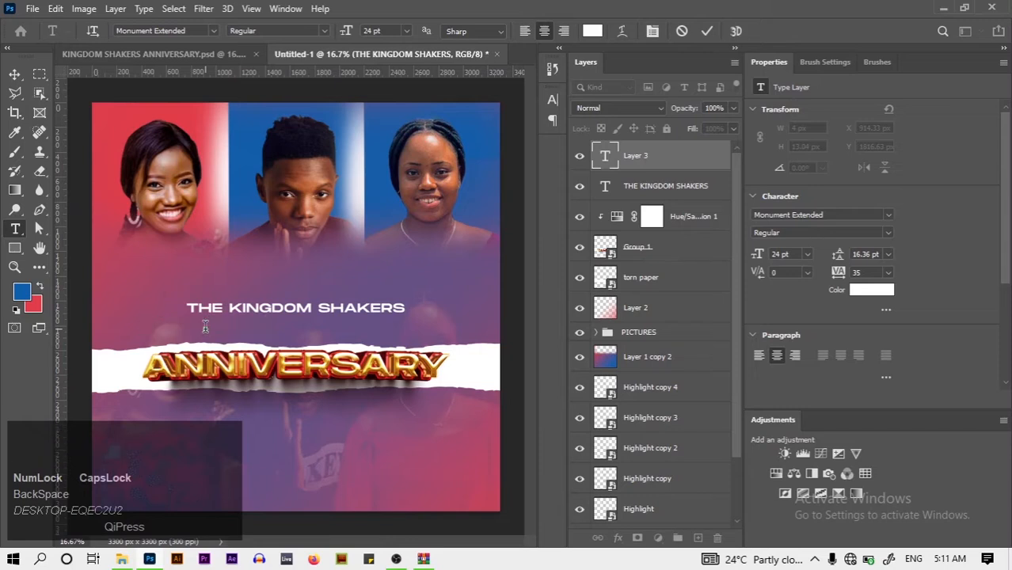
Clear the placeholder text and set the font to Ubuntu Light
key("ctrl+a")
left_click(551, 103)
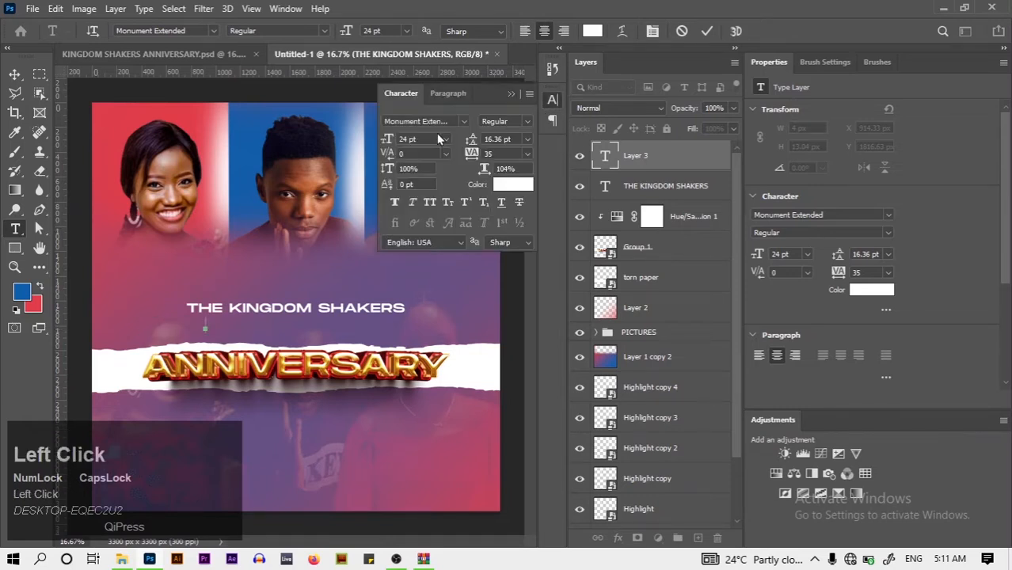
left_click(435, 126)
type("U")
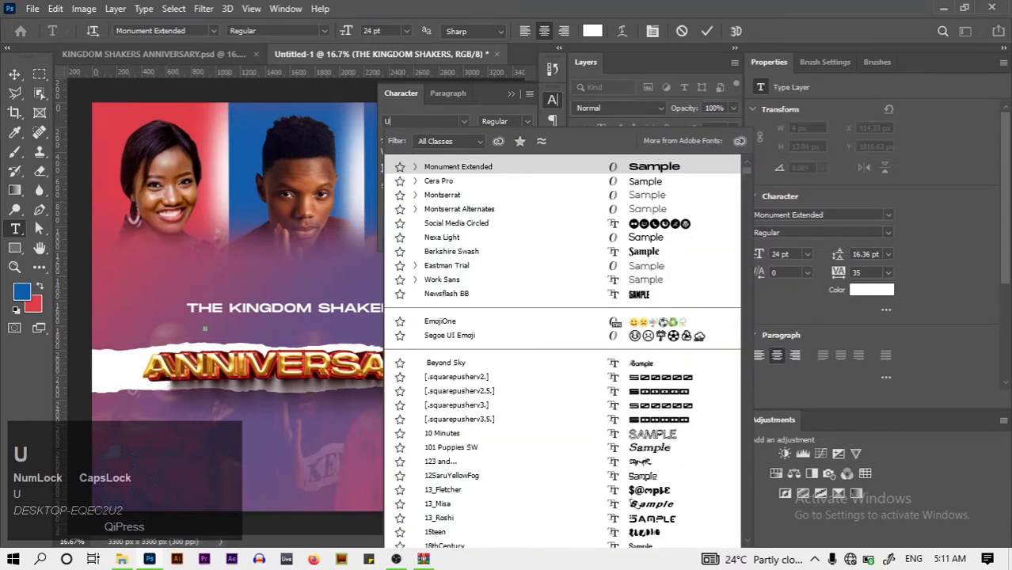
type("BUNTU")
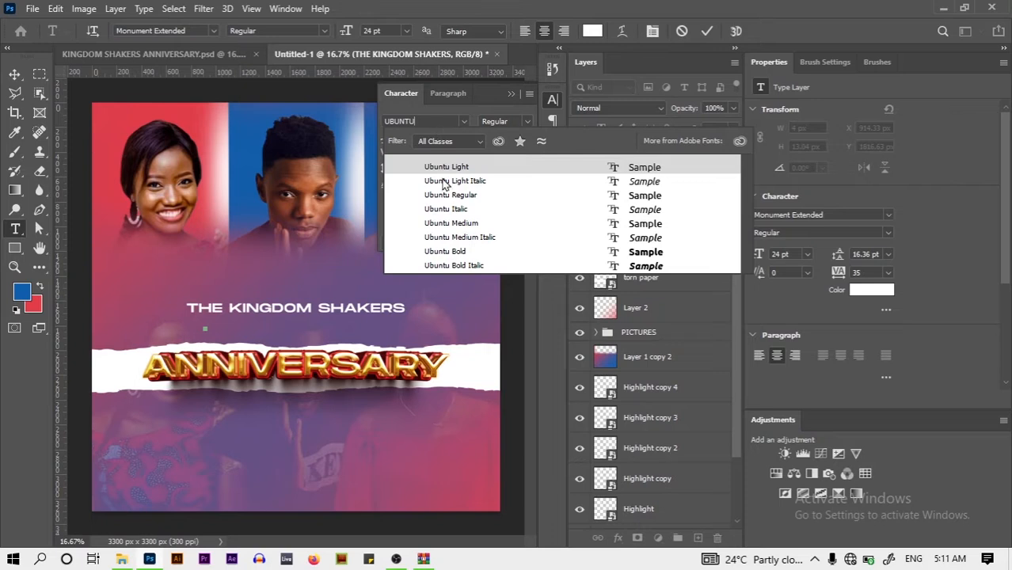
key("Return")
left_click(452, 172)
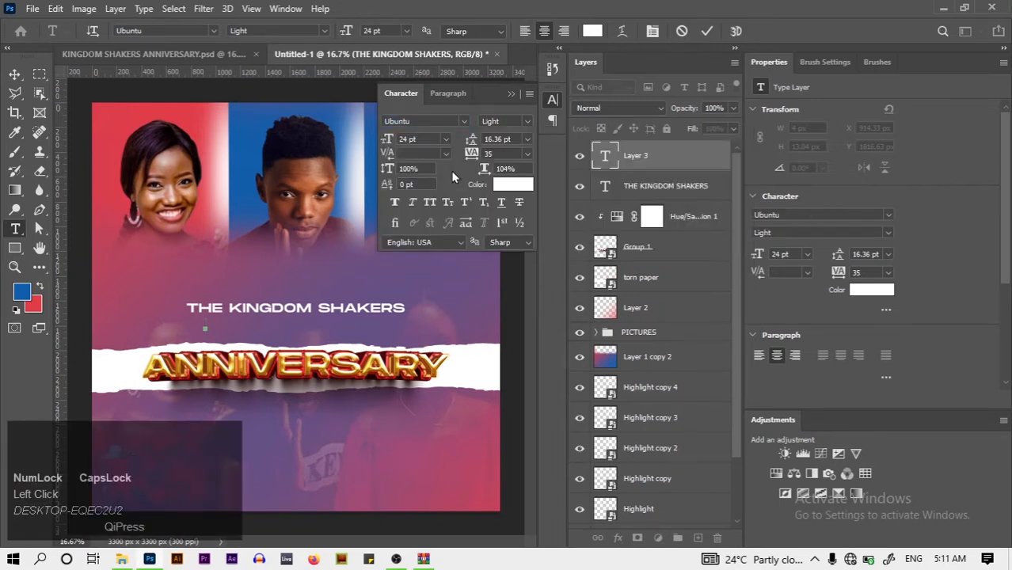
Type the subtitle CELEBRATING HER 2ND and commit it
type("CER")
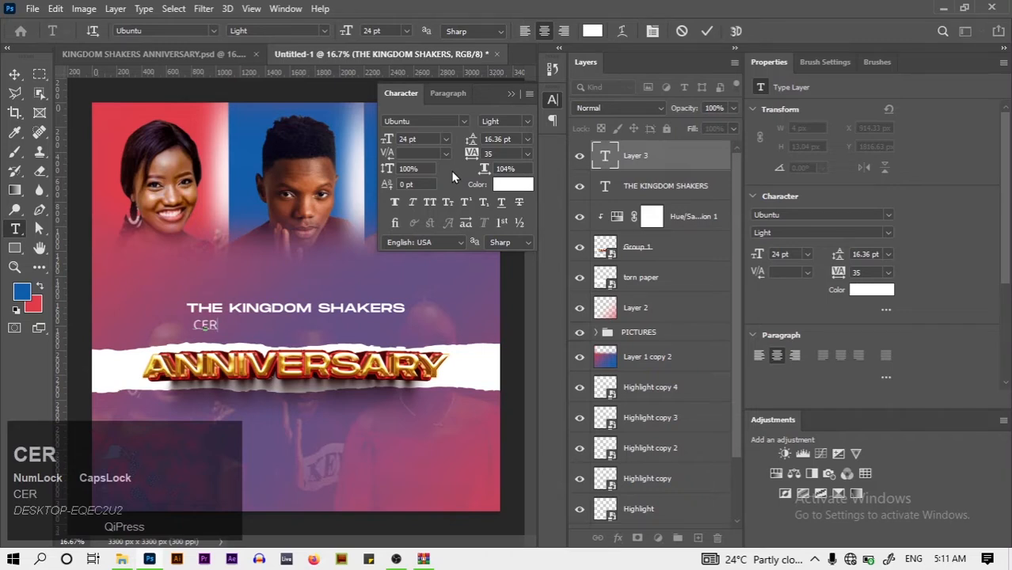
type("LE")
key("BackSpace")
key("BackSpace")
key("BackSpace")
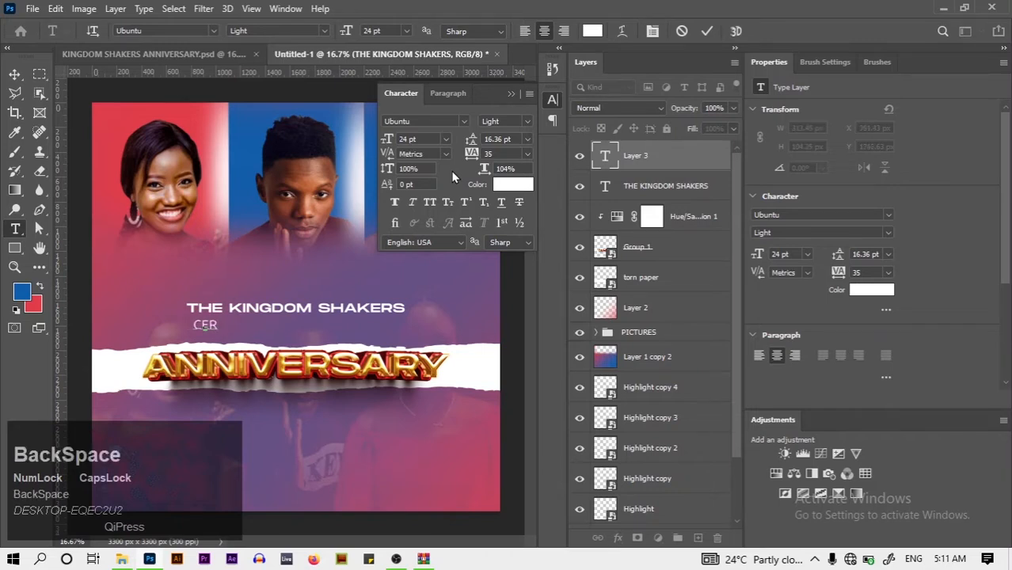
type("LE")
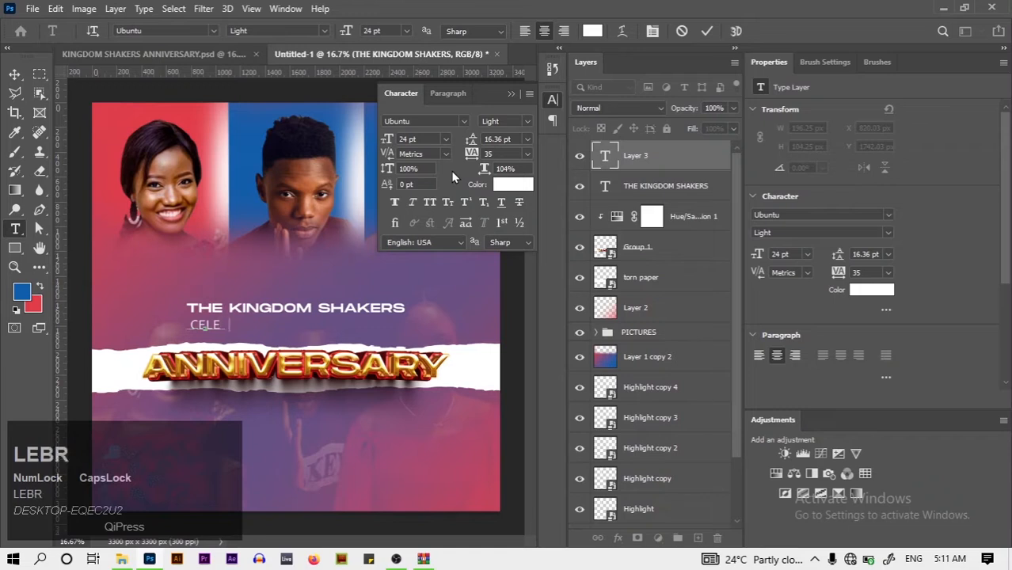
type("BRATING ")
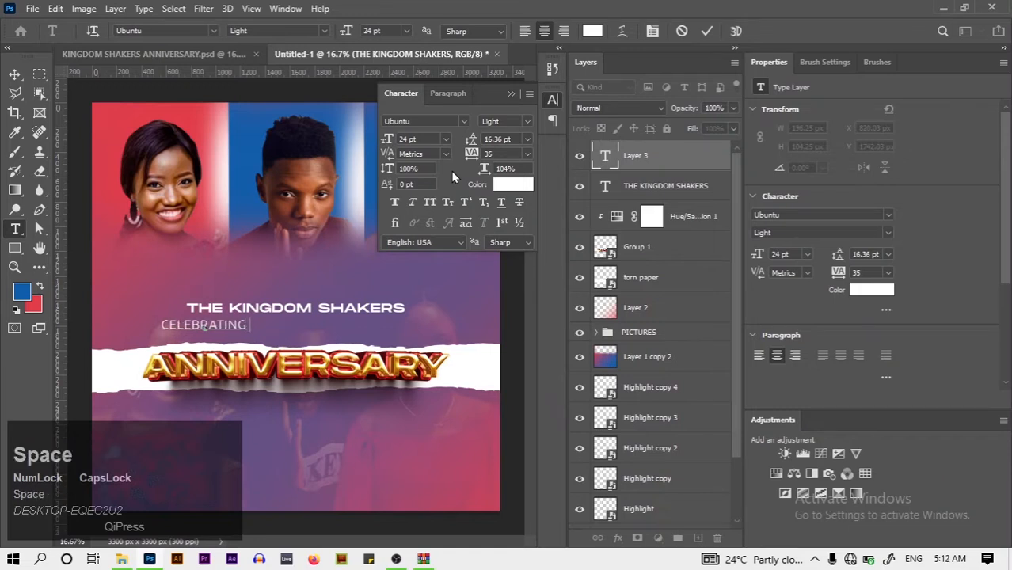
type("HER 2ND")
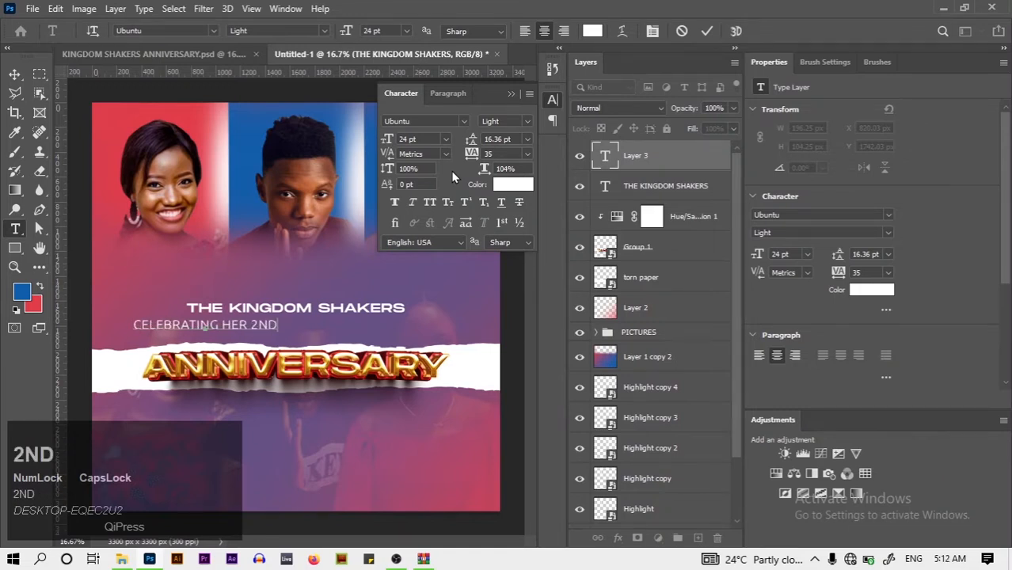
key("ctrl+a")
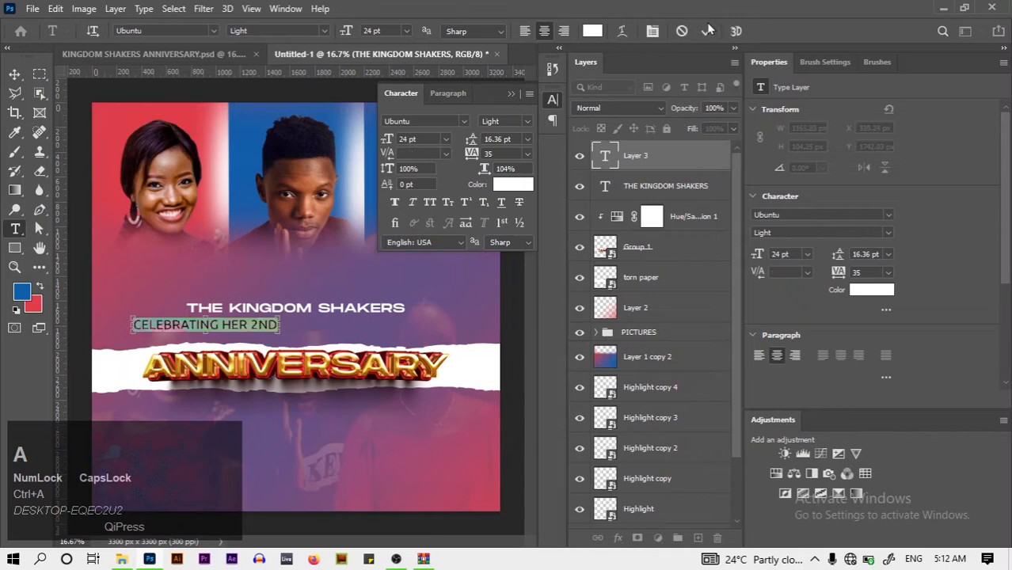
left_click(708, 30)
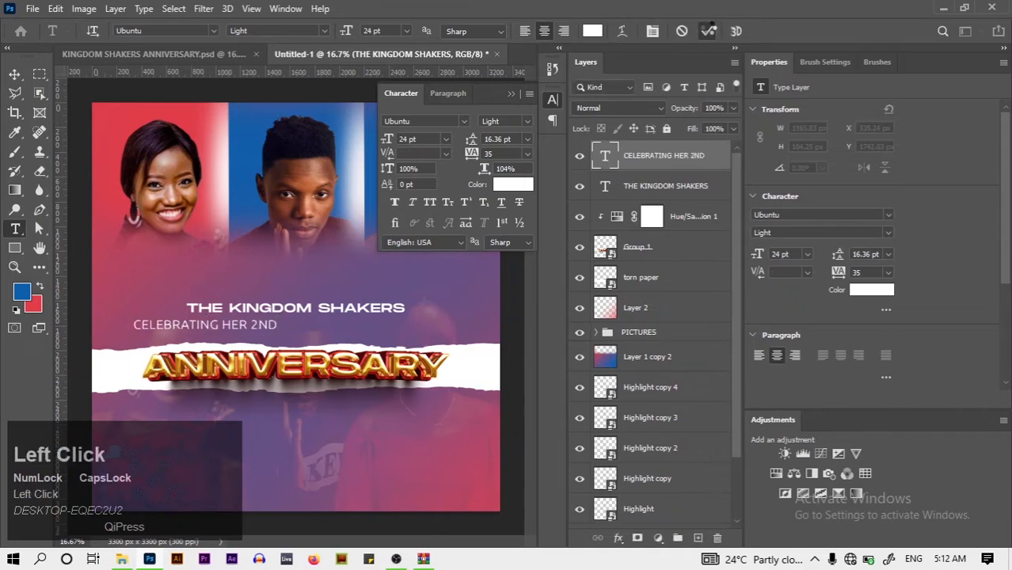
Give the subtitle 1200 letter spacing and a 14 pt size
left_click(494, 154)
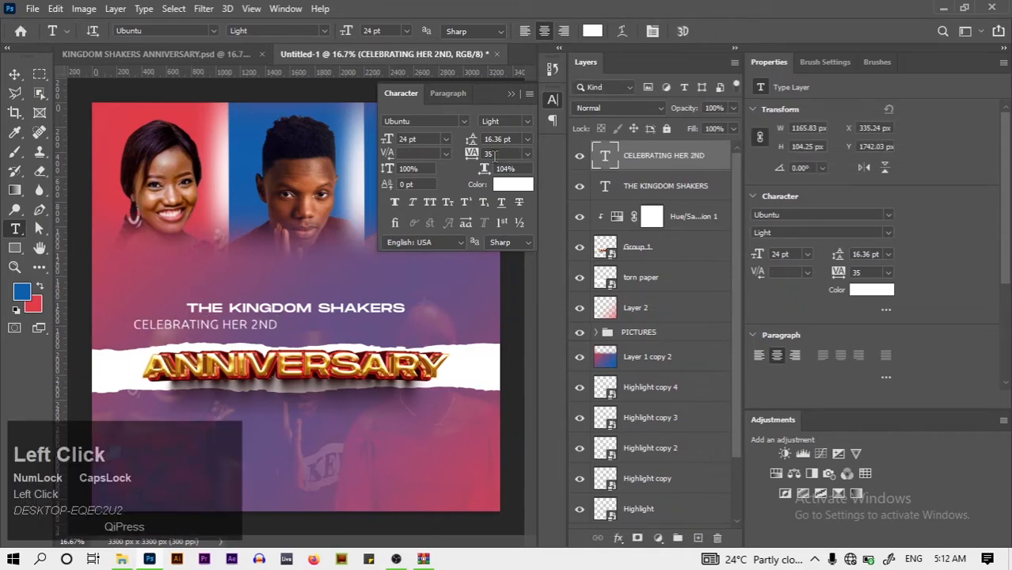
key("BackSpace")
type("1200")
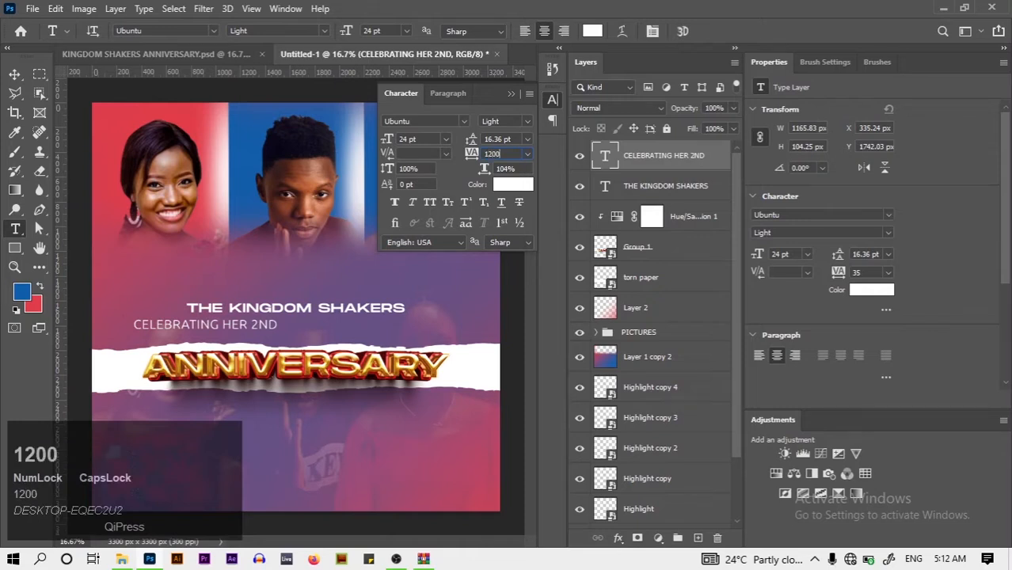
key("Return")
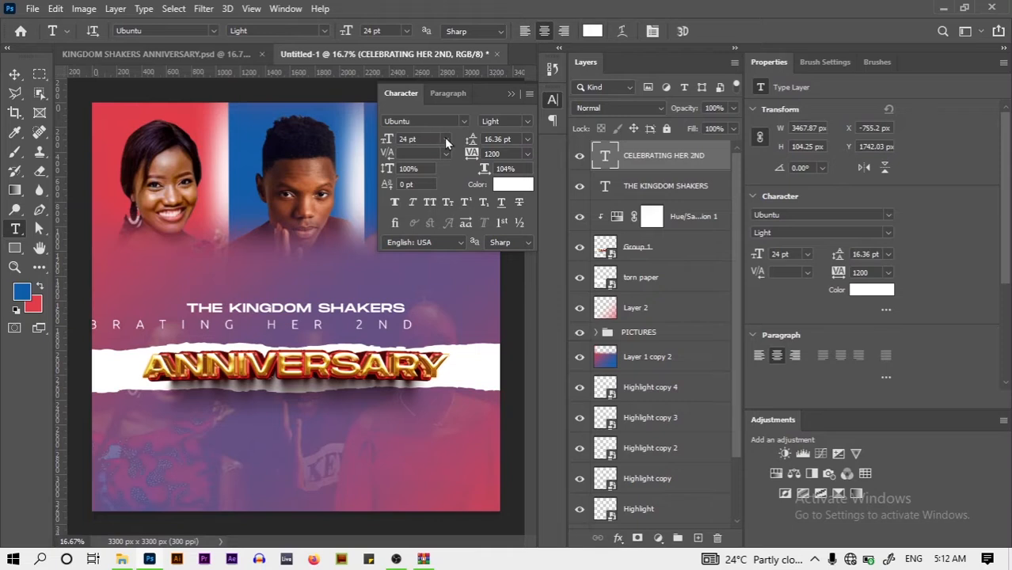
left_click(445, 140)
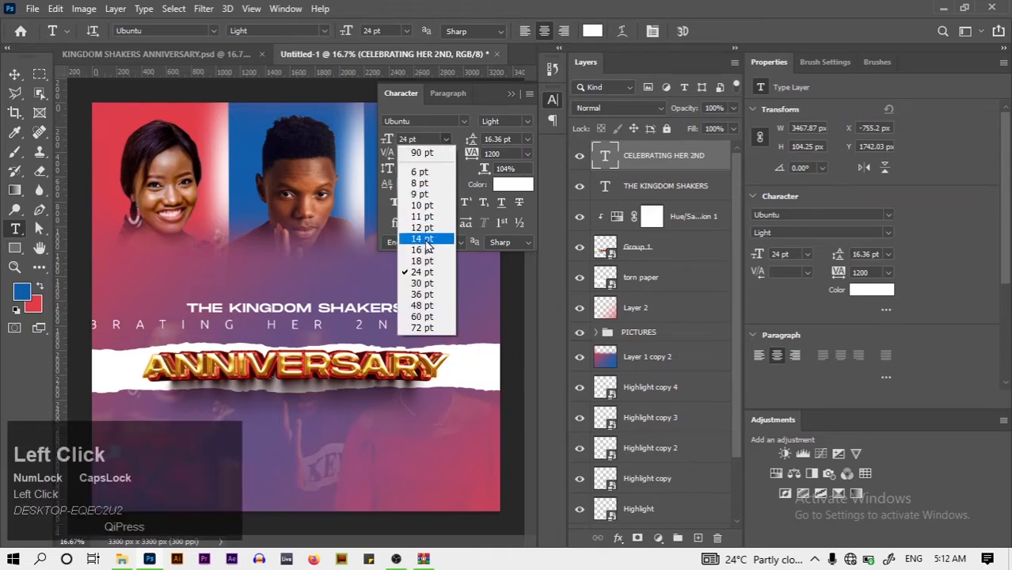
left_click(425, 239)
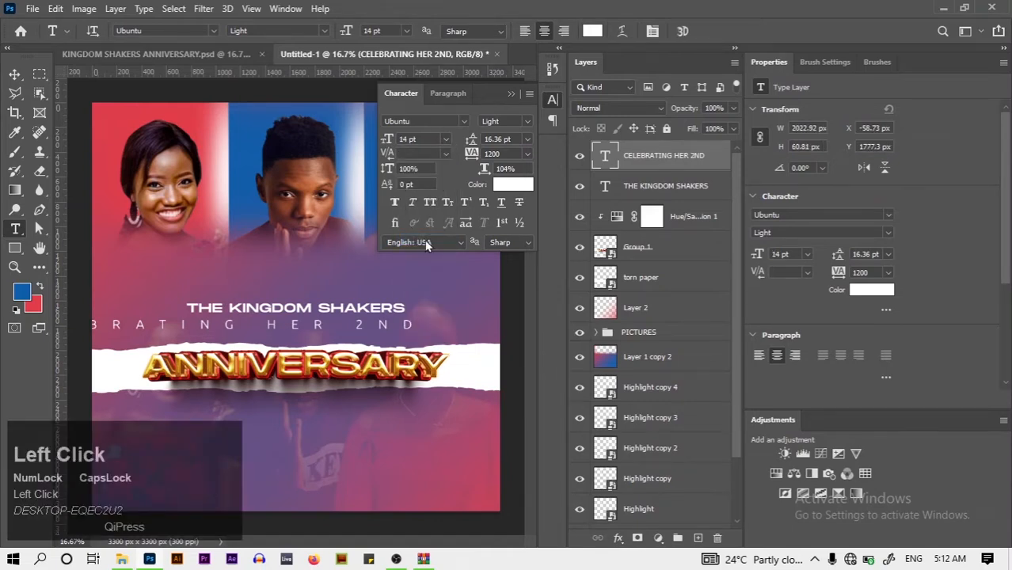
Centre the subtitle horizontally on the canvas
left_click(173, 316)
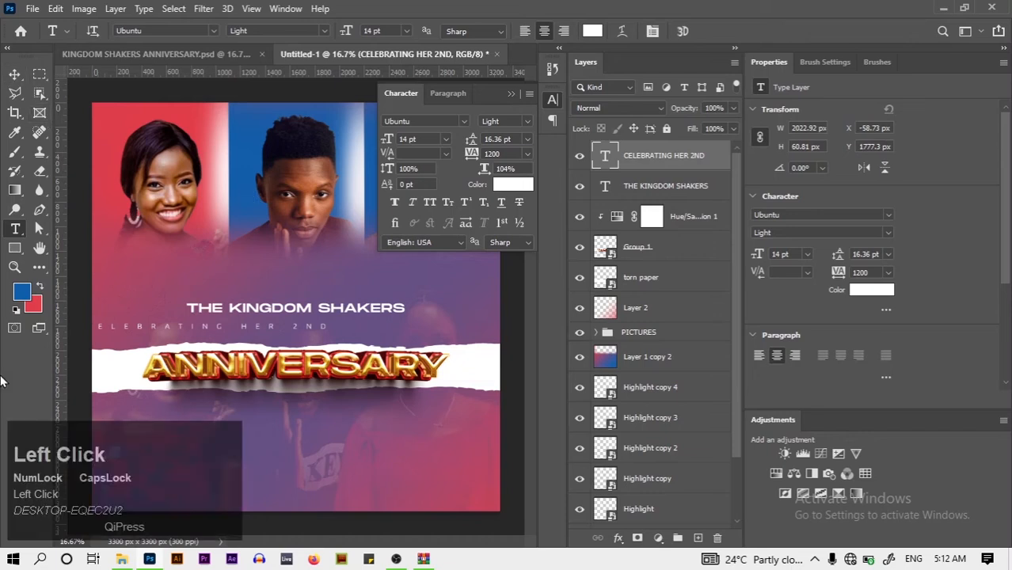
key("ctrl+a")
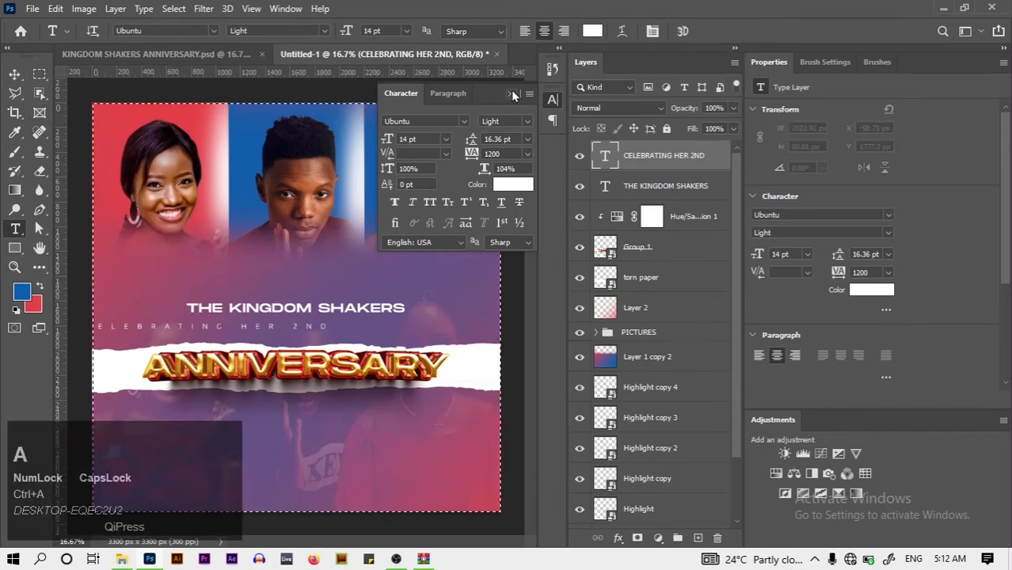
left_click(511, 93)
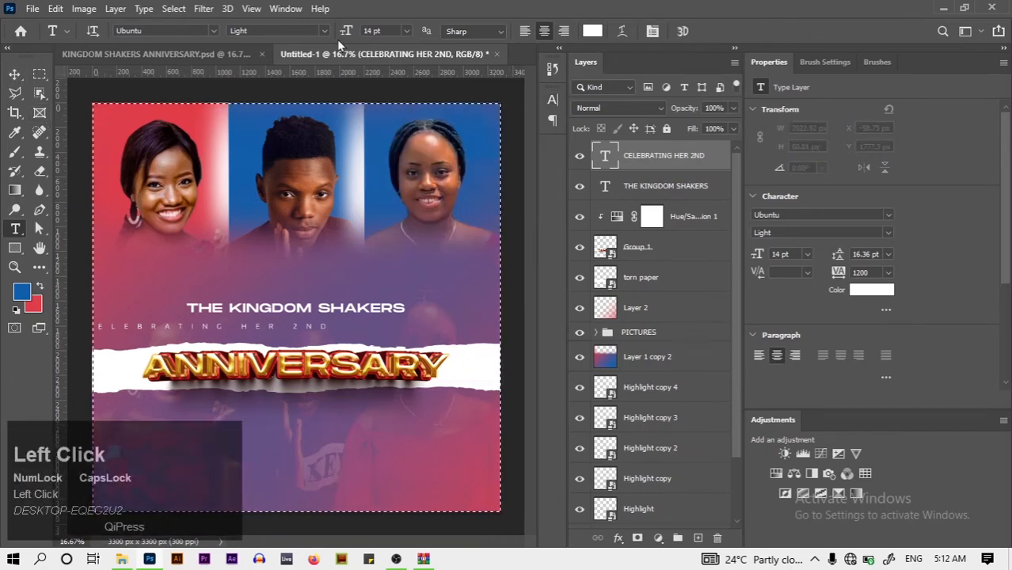
left_click(14, 73)
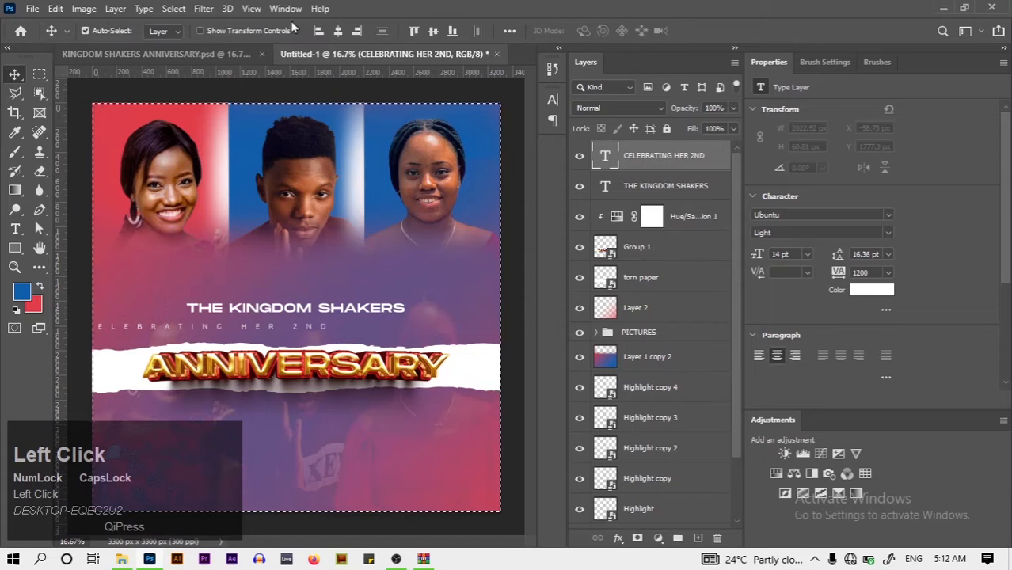
left_click(337, 34)
key("ctrl+d")
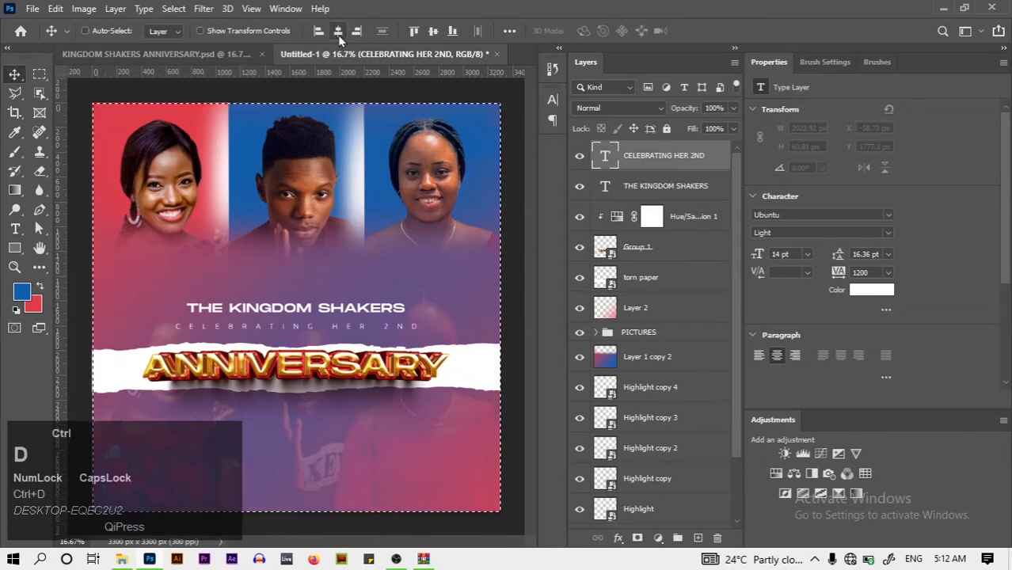
Nudge the subtitle and THE KINGDOM SHAKERS title slightly down
key("Down")
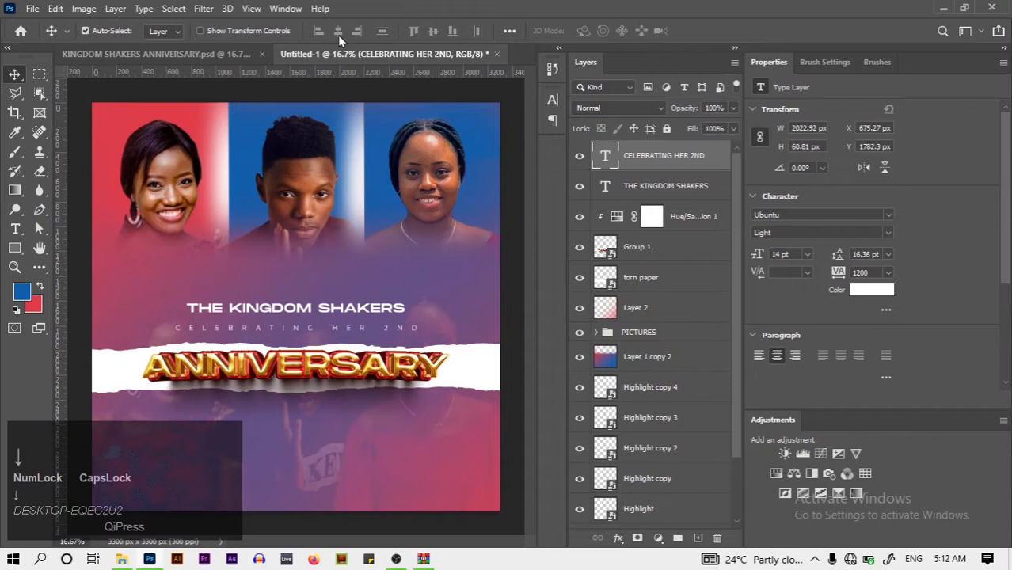
key("Down")
key("Down")
left_click(336, 309)
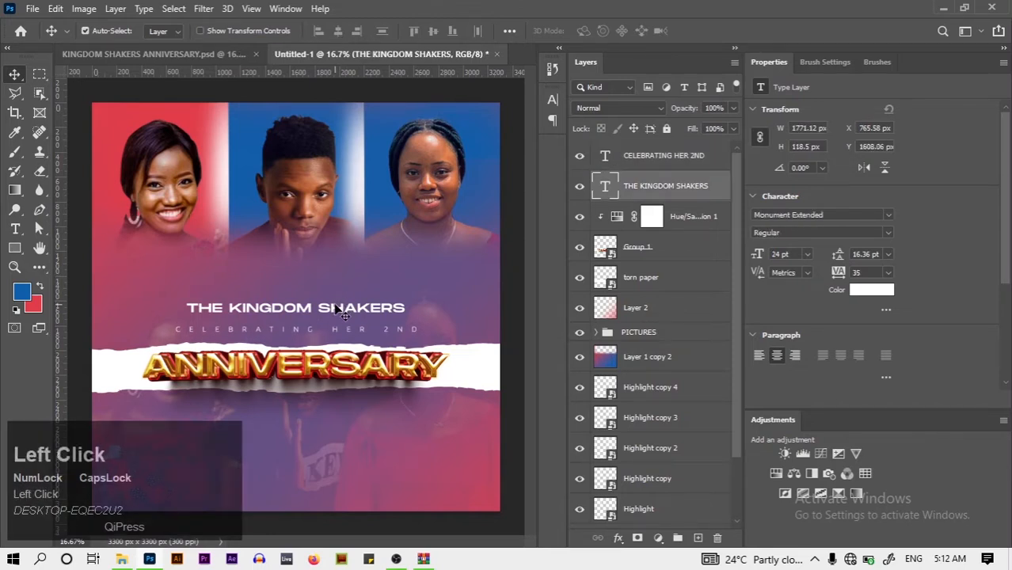
key("Down")
key("Down")
key("Down")
key("Down")
key("Down")
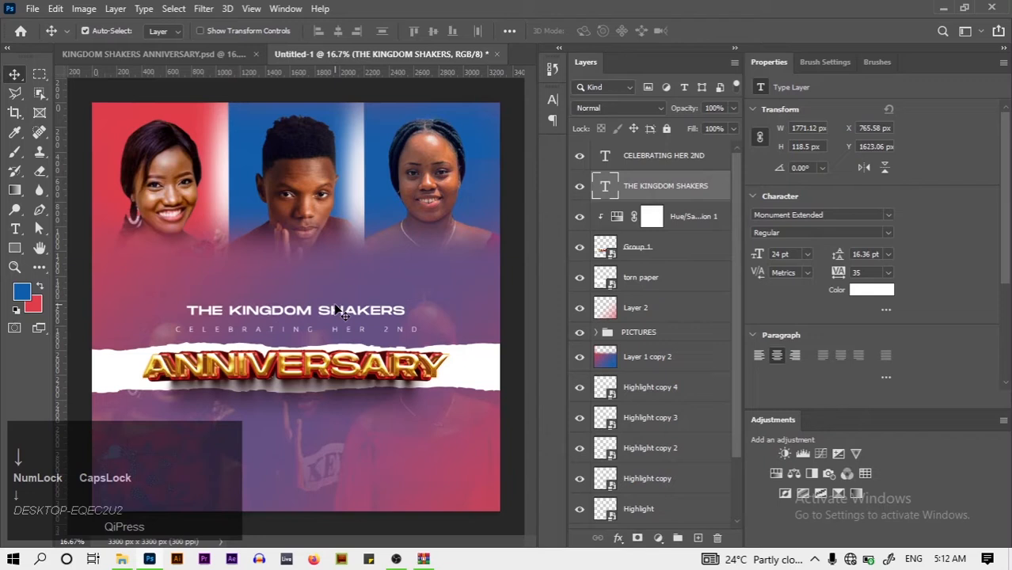
Draw a red rectangle over THE, move it beneath the headline layer, and nudge it right
key("x")
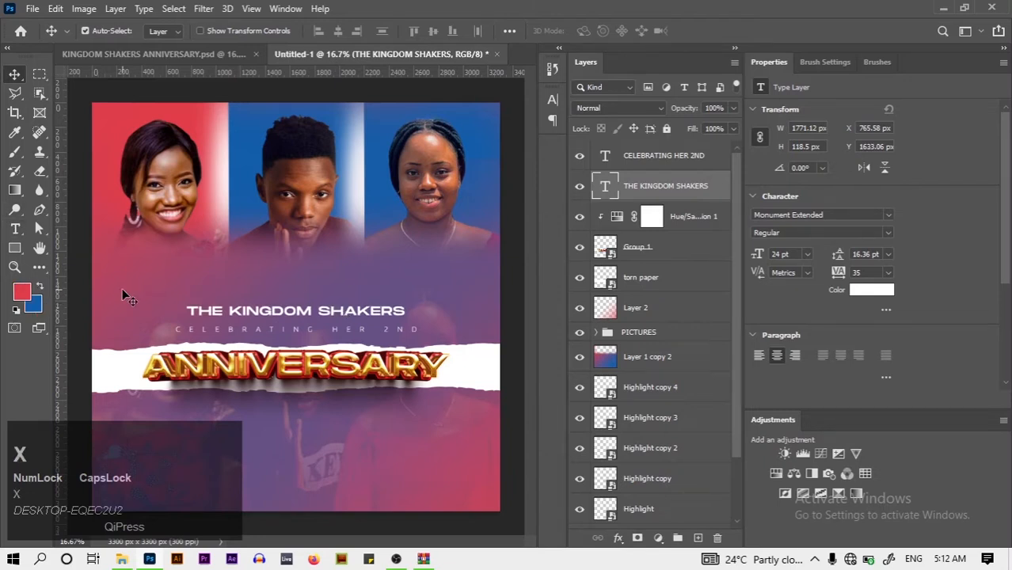
left_click(15, 248)
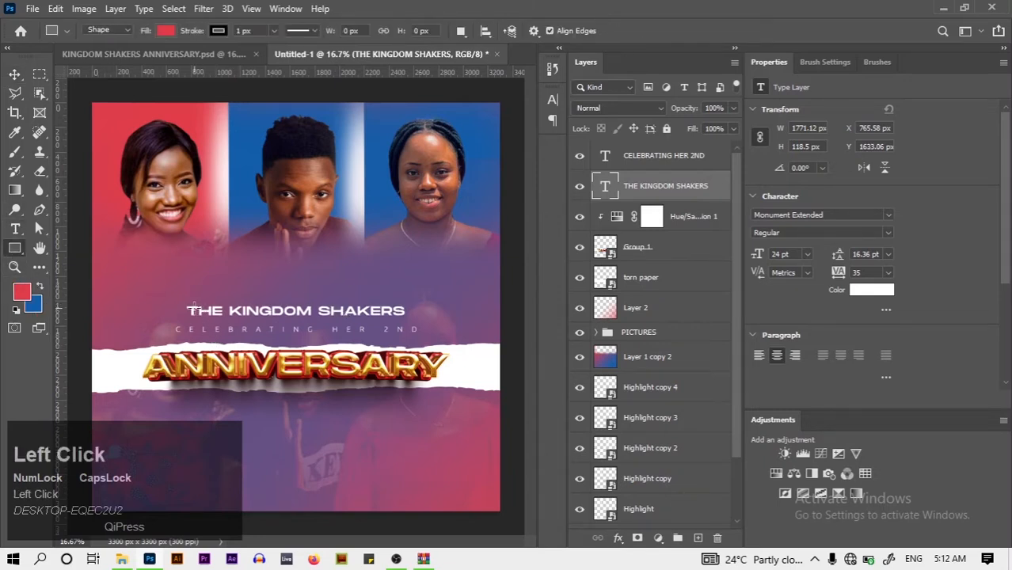
left_click_drag(181, 303, 225, 314)
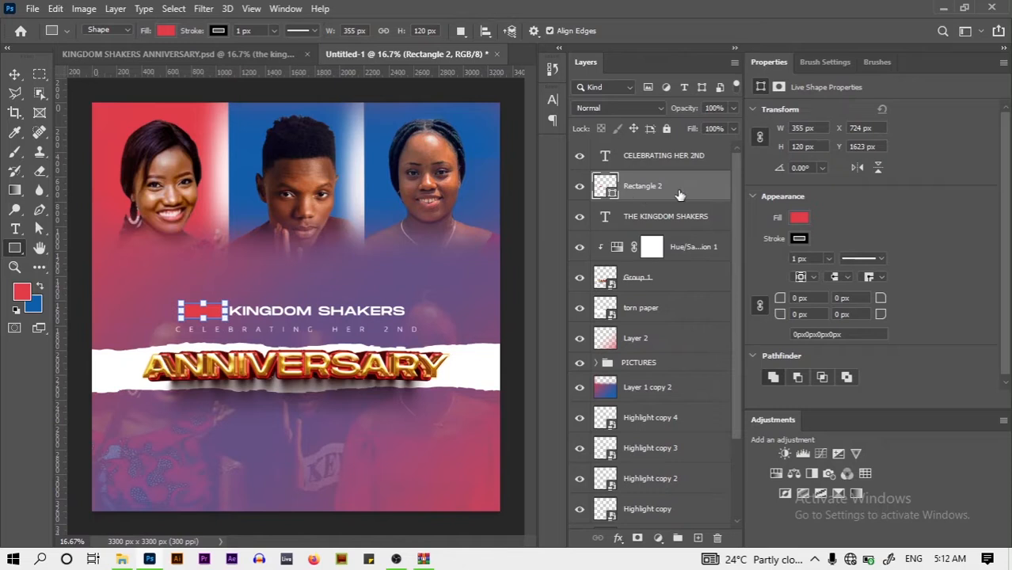
left_click_drag(679, 194, 677, 231)
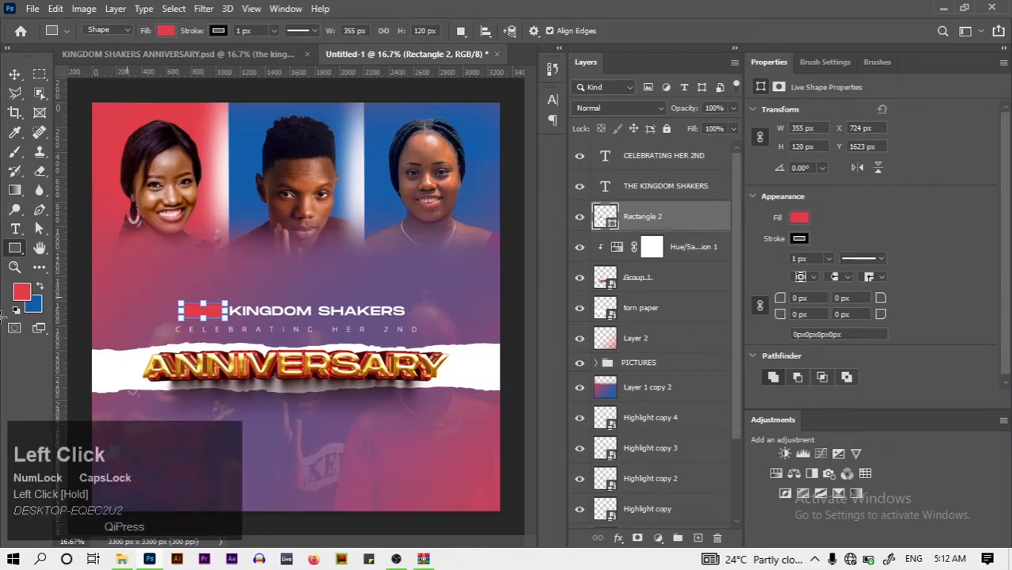
left_click(14, 74)
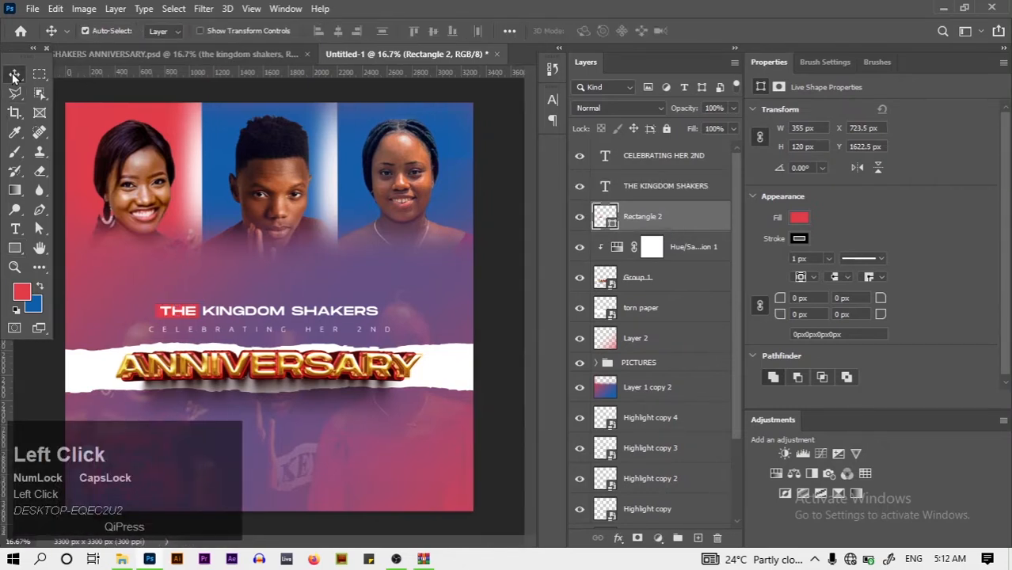
key("ctrl+0")
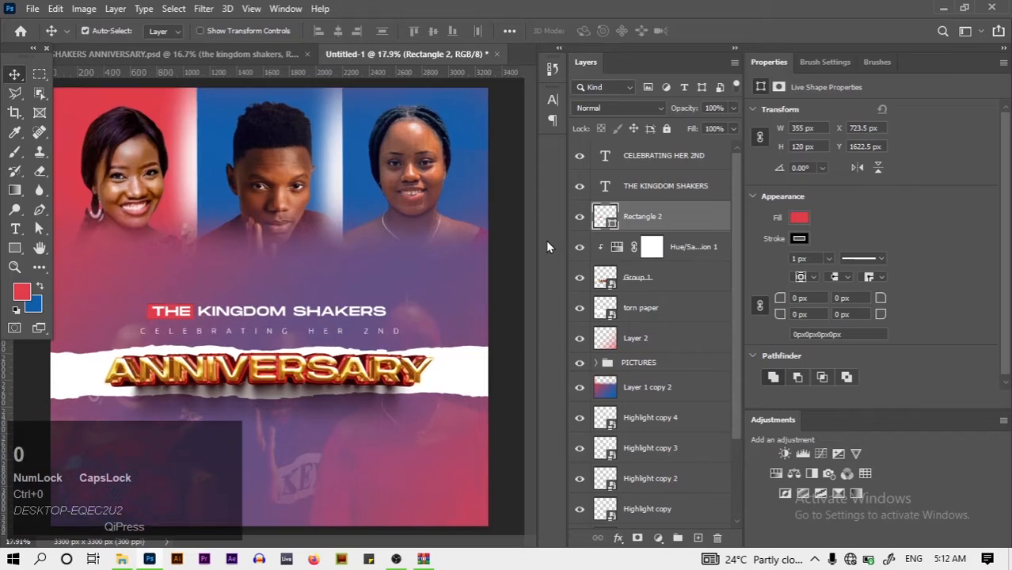
key("Right")
Set the rectangle's fill colour to deep red #c81f2d
left_click(800, 239)
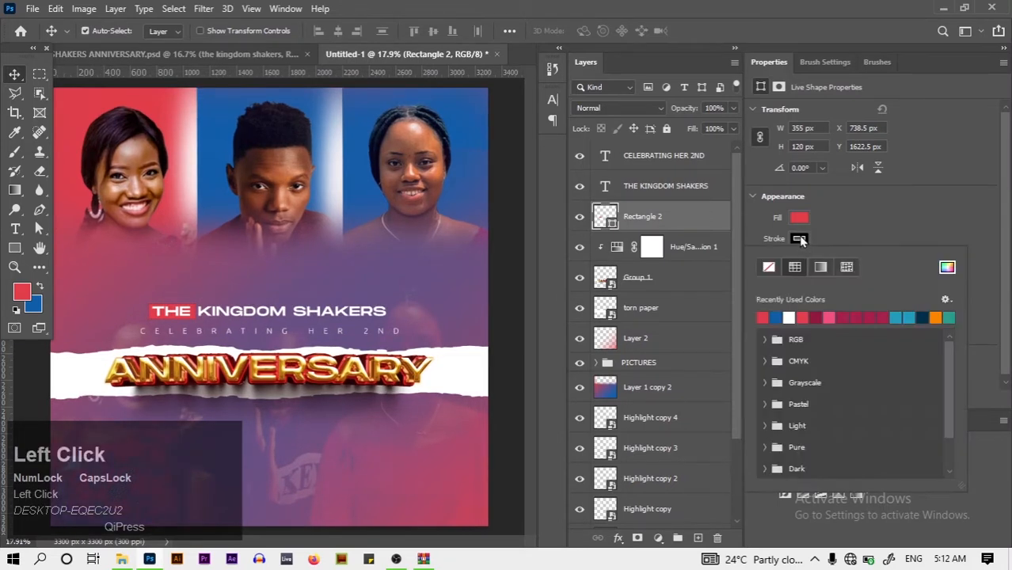
left_click(799, 218)
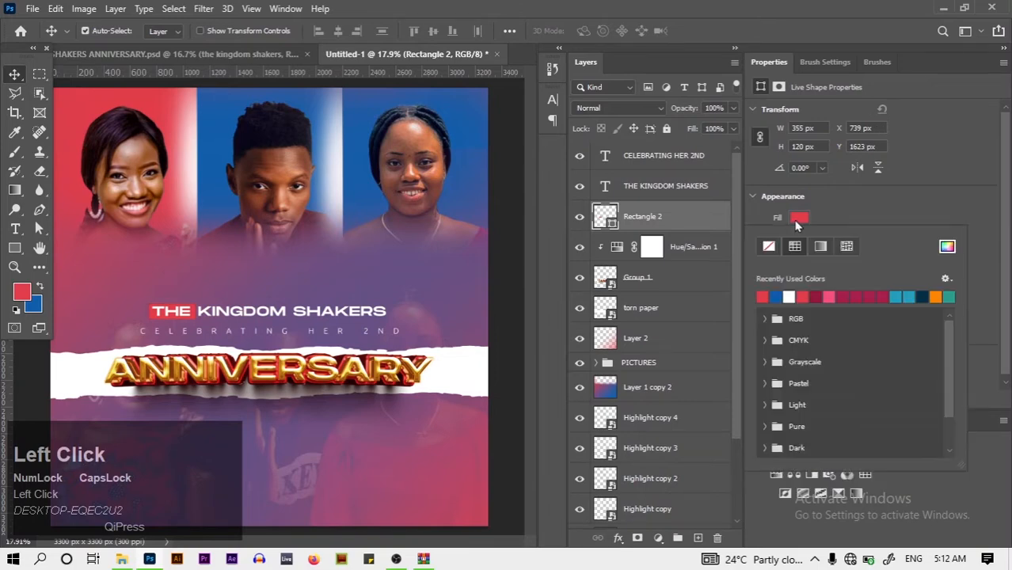
left_click(948, 246)
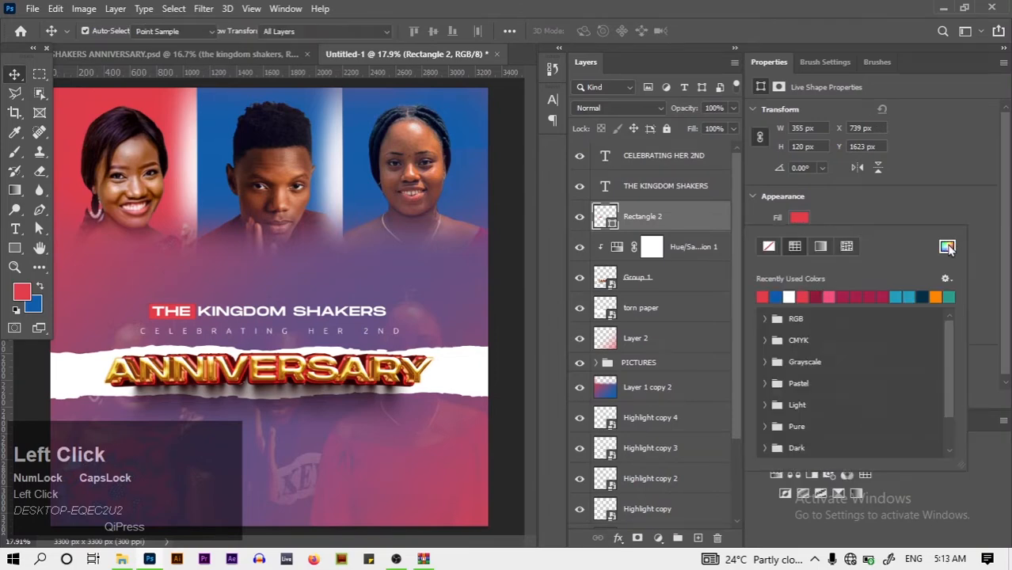
left_click(678, 216)
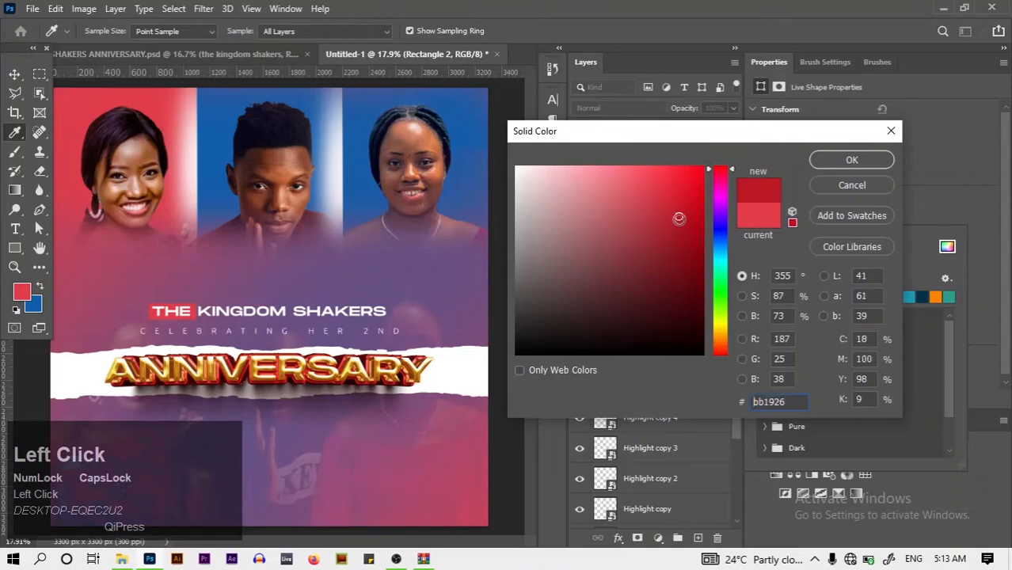
left_click(679, 231)
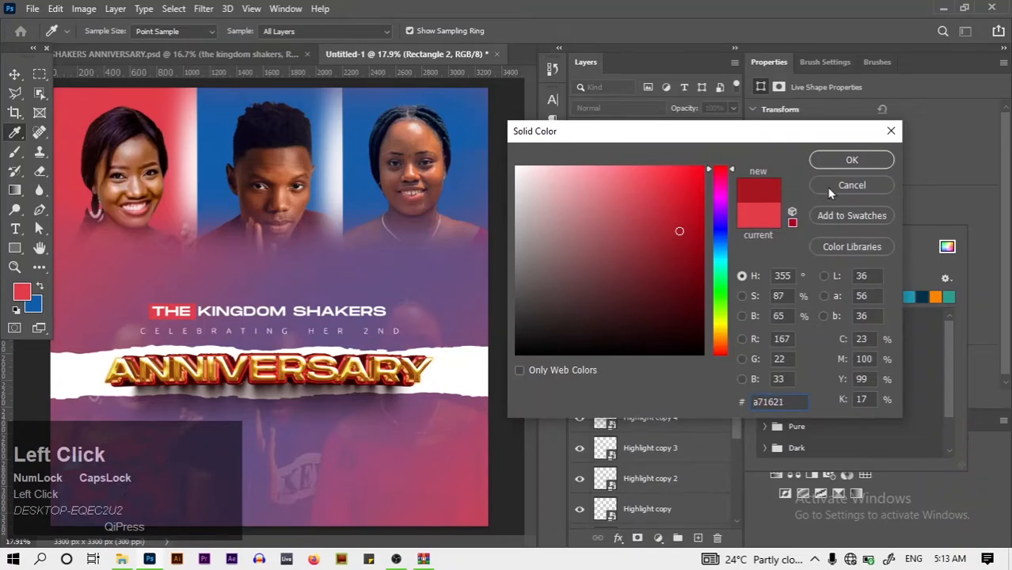
left_click(830, 166)
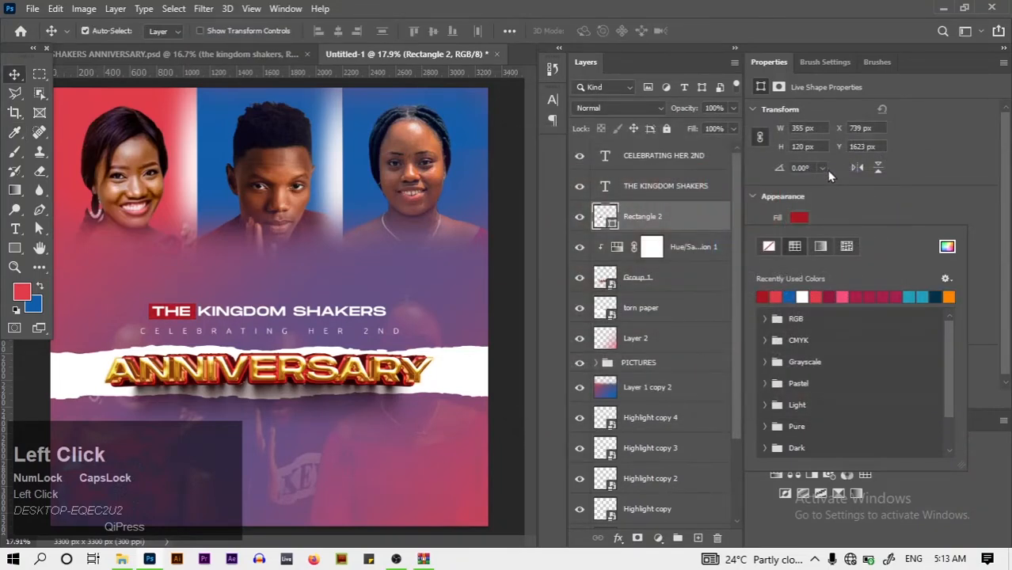
left_click(944, 251)
left_click_drag(673, 226, 670, 221)
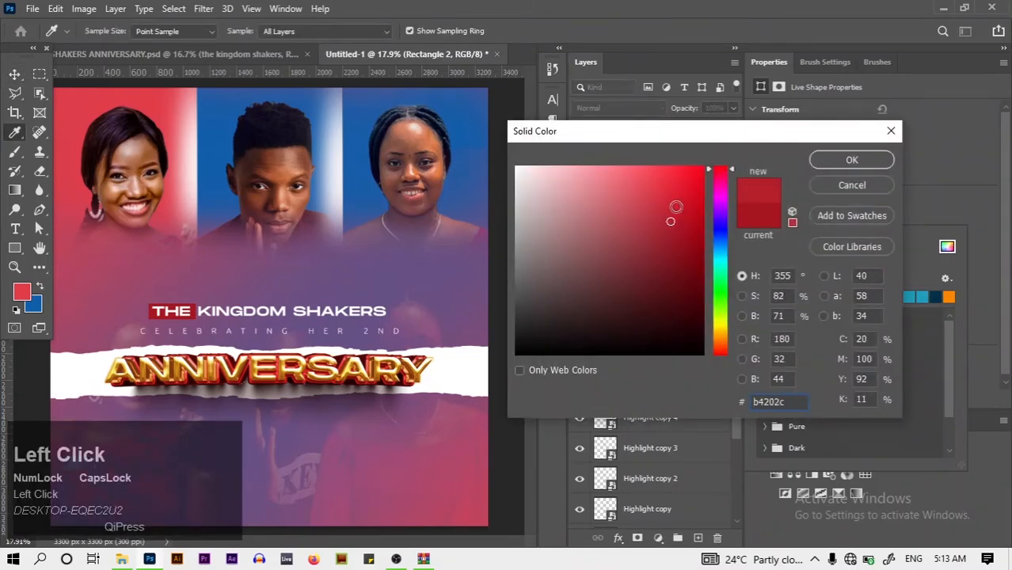
left_click(674, 207)
left_click(875, 162)
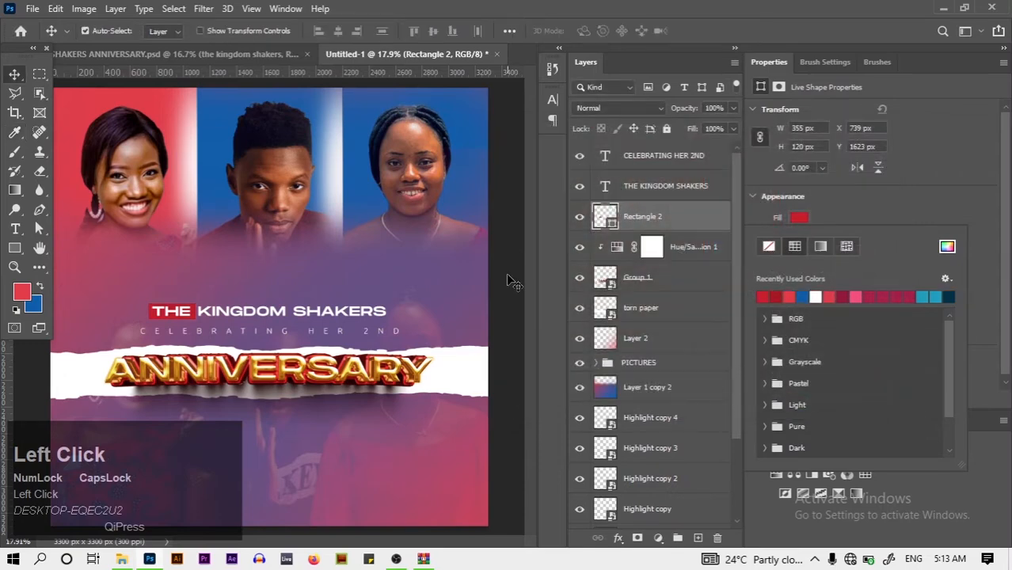
key("ctrl+0")
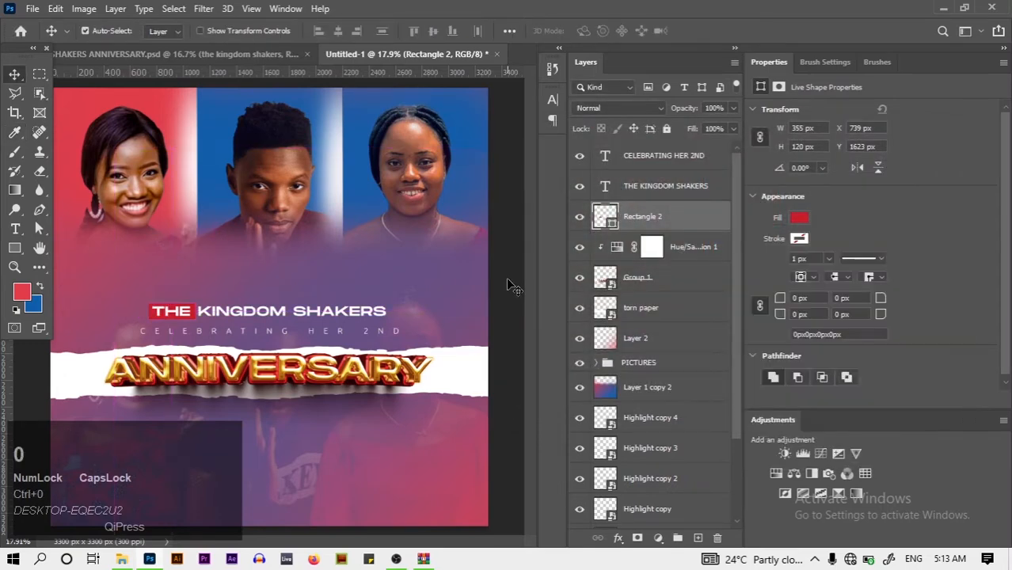
key("ctrl")
key("ctrl+minus")
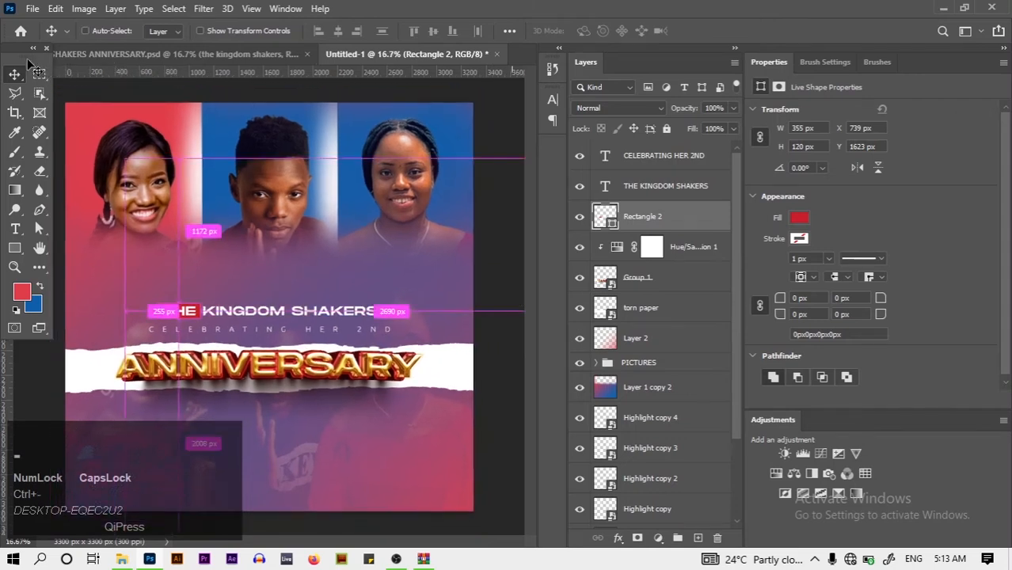
left_click_drag(28, 58, 4, 108)
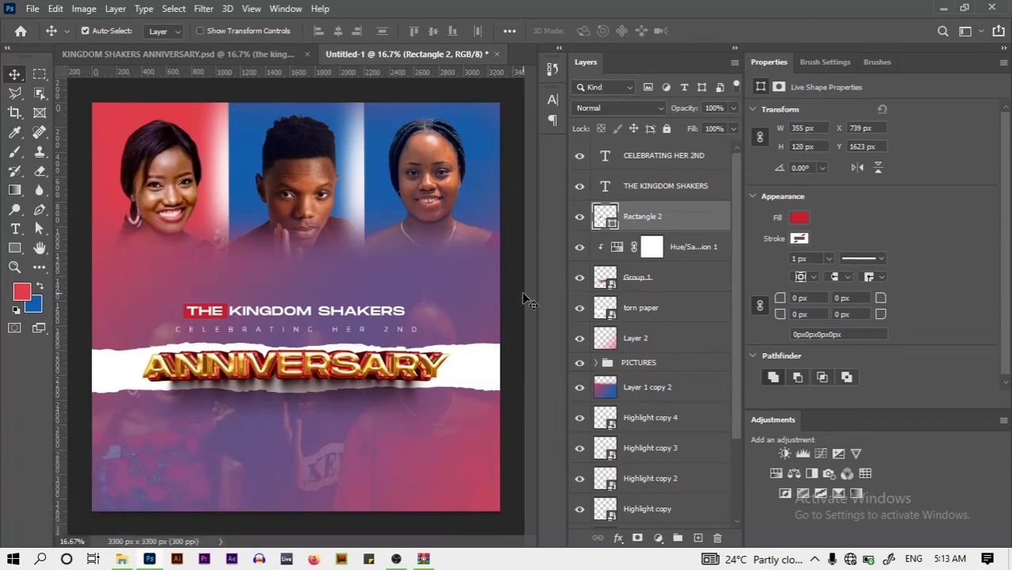
Check the reference flyer, try duplicating the subtitle, and lock Layer 2
left_click(252, 55)
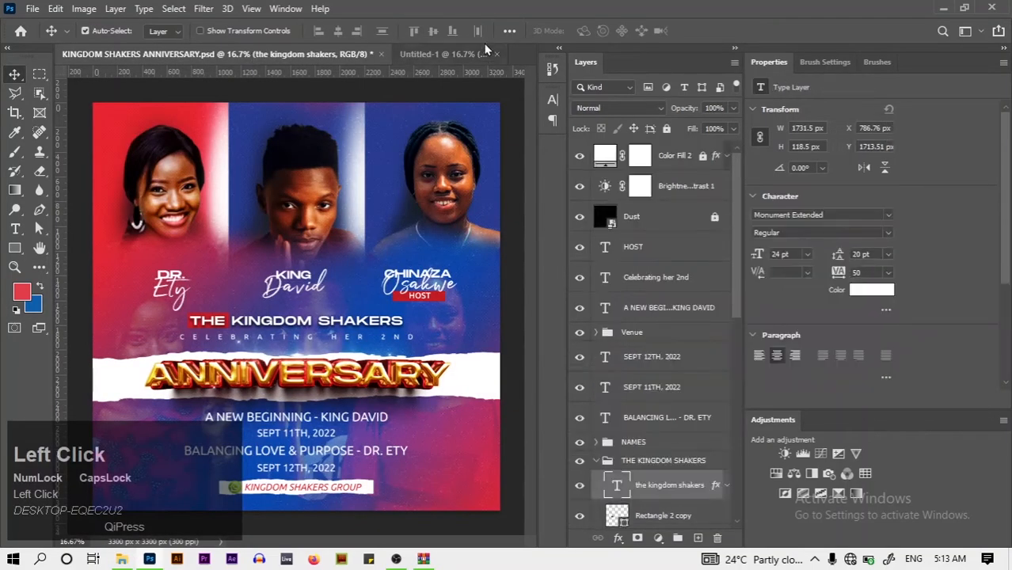
left_click(443, 54)
left_click(336, 325)
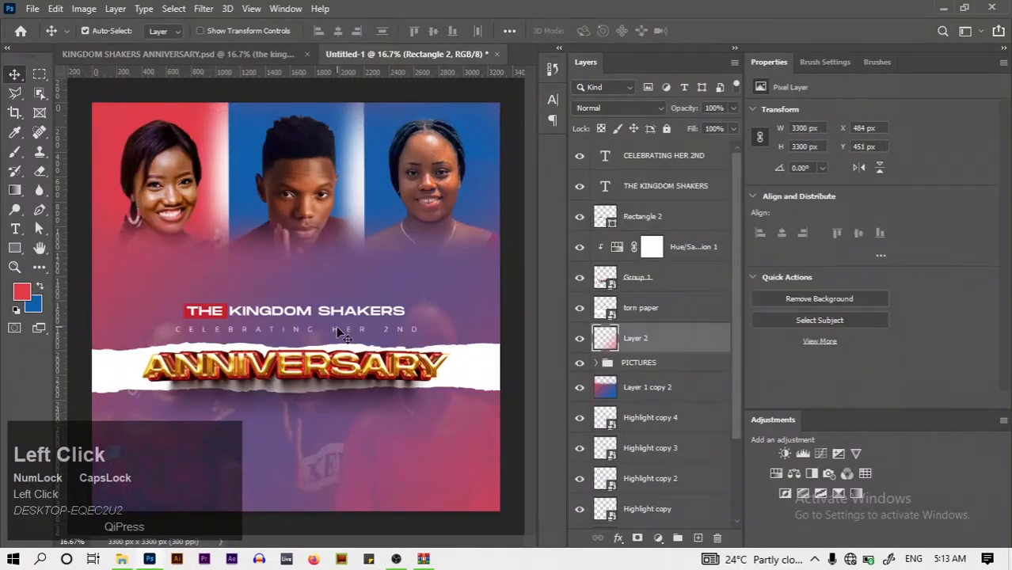
left_click_drag(342, 336, 344, 381)
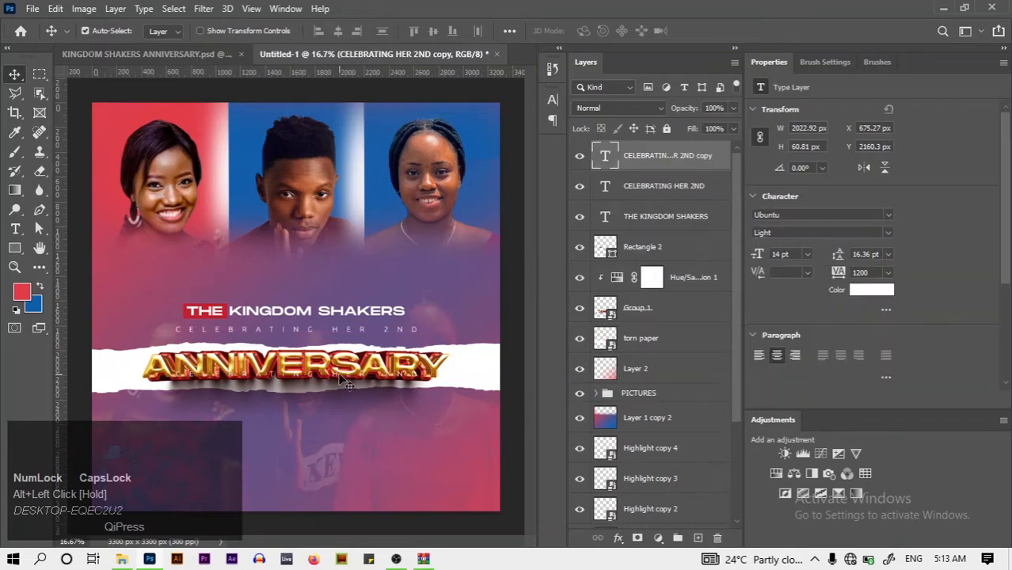
left_click(701, 367)
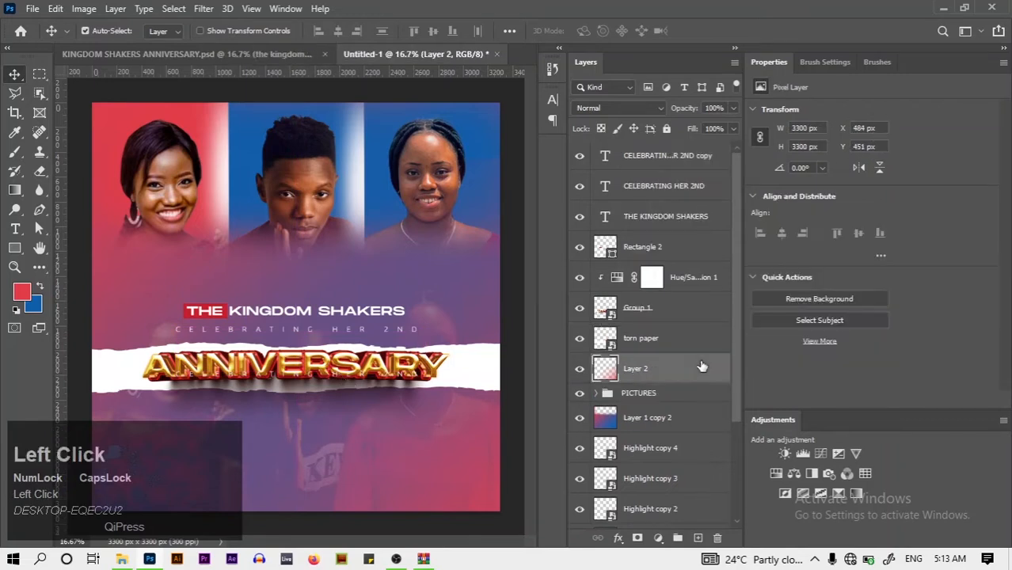
left_click(666, 129)
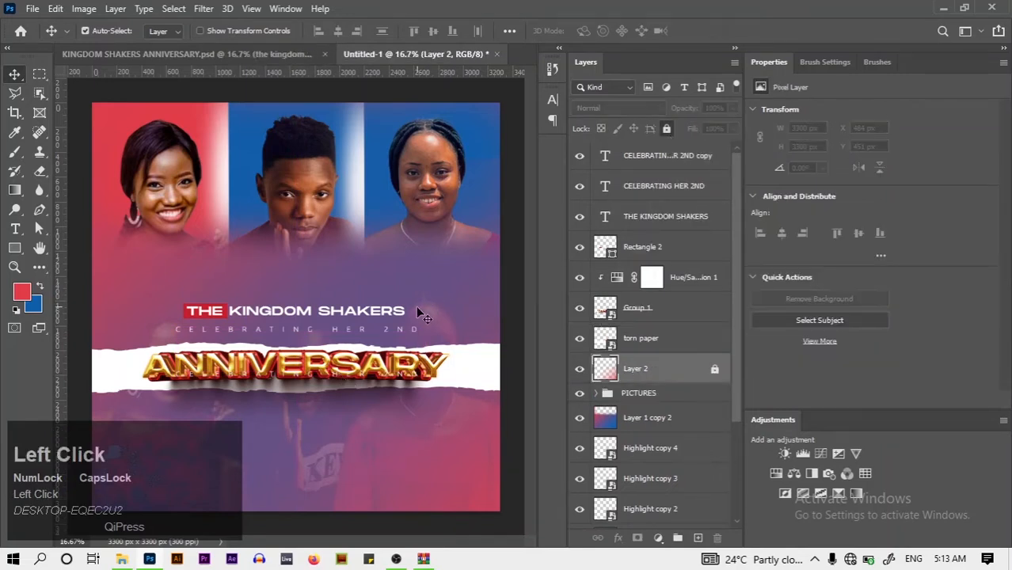
Delete the extra subtitle layer and place a CELEBRATING HER 2ND copy below the banner
left_click_drag(410, 334, 406, 426)
left_click(708, 161)
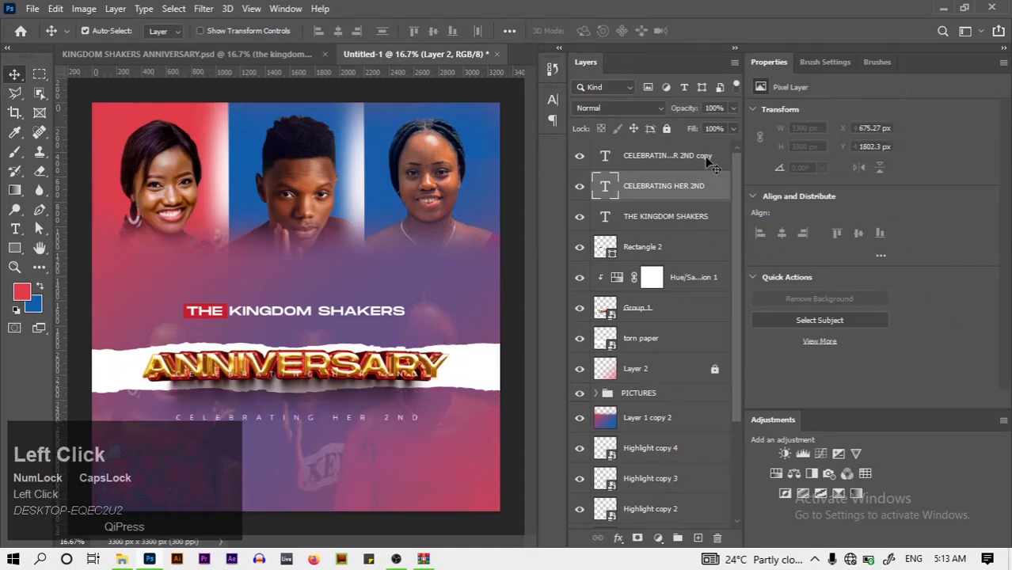
left_click(710, 159)
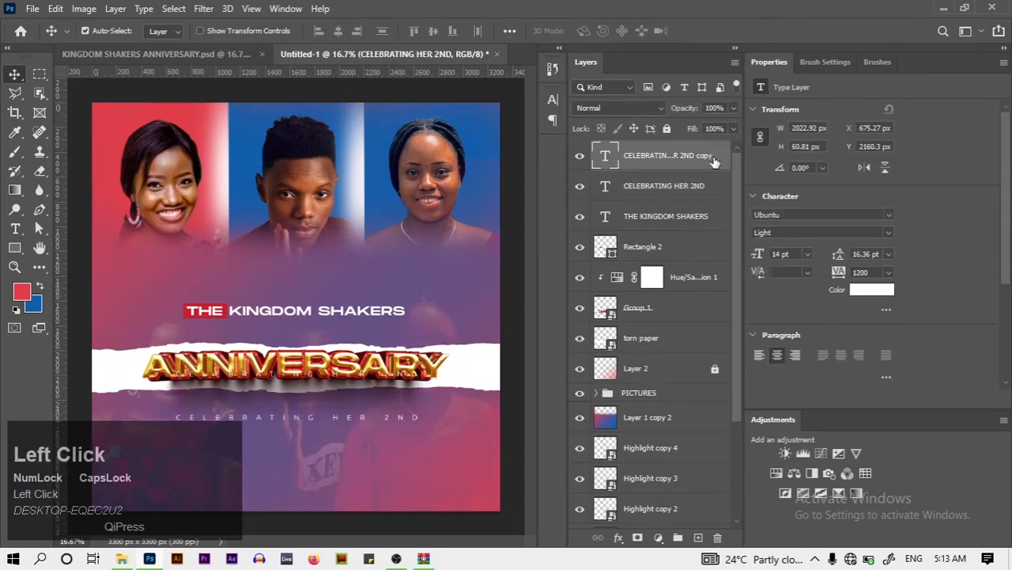
key("Delete")
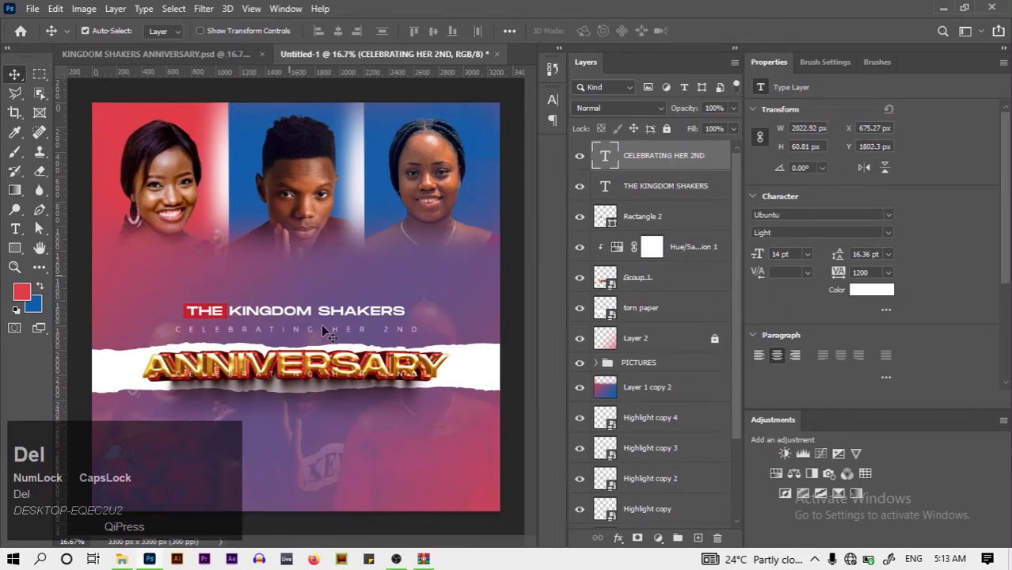
left_click(360, 337)
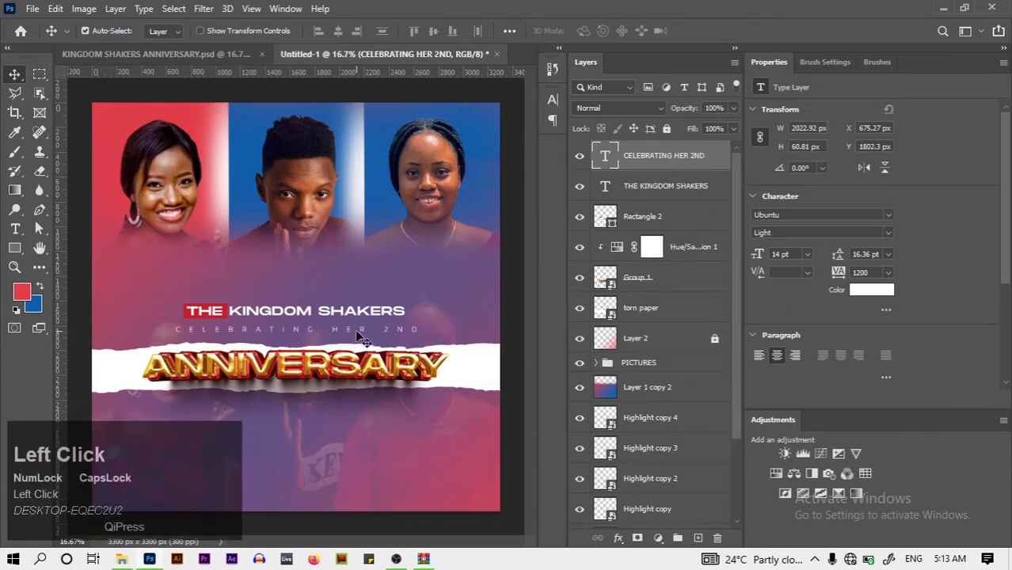
left_click_drag(361, 337, 364, 442)
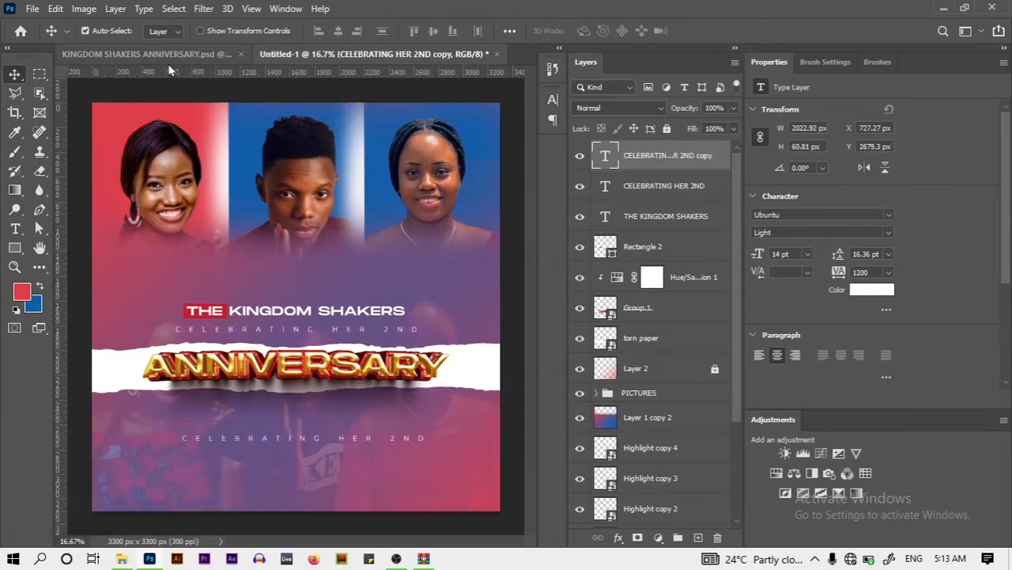
left_click(146, 54)
left_click(219, 318)
key("t")
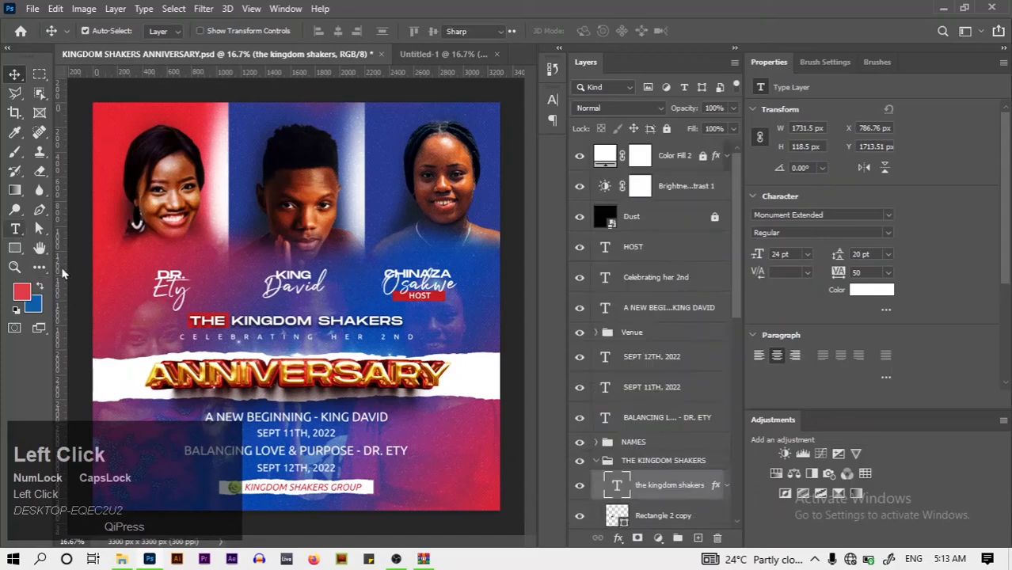
left_click(290, 419)
key("ctrl+a")
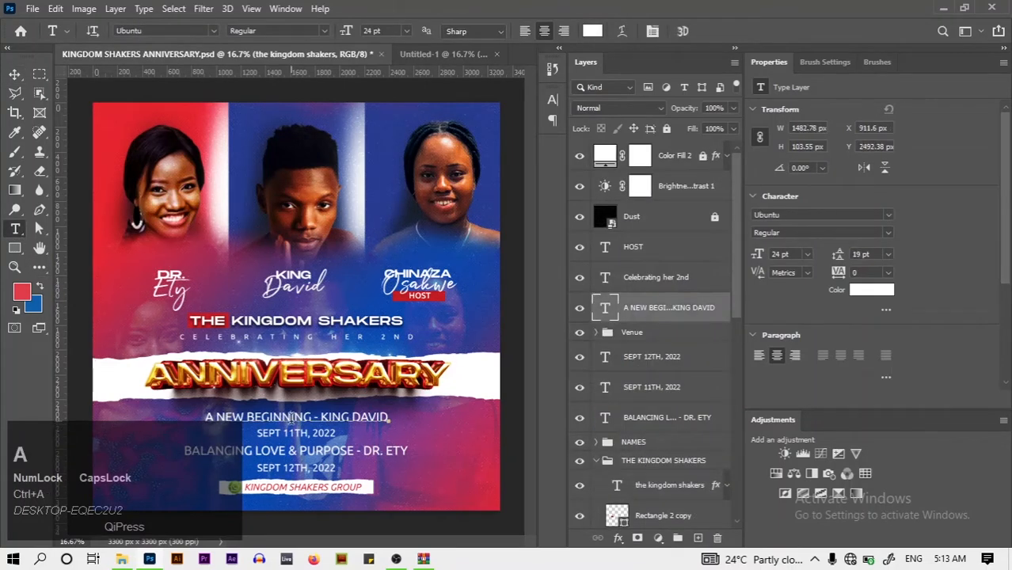
right_click(291, 418)
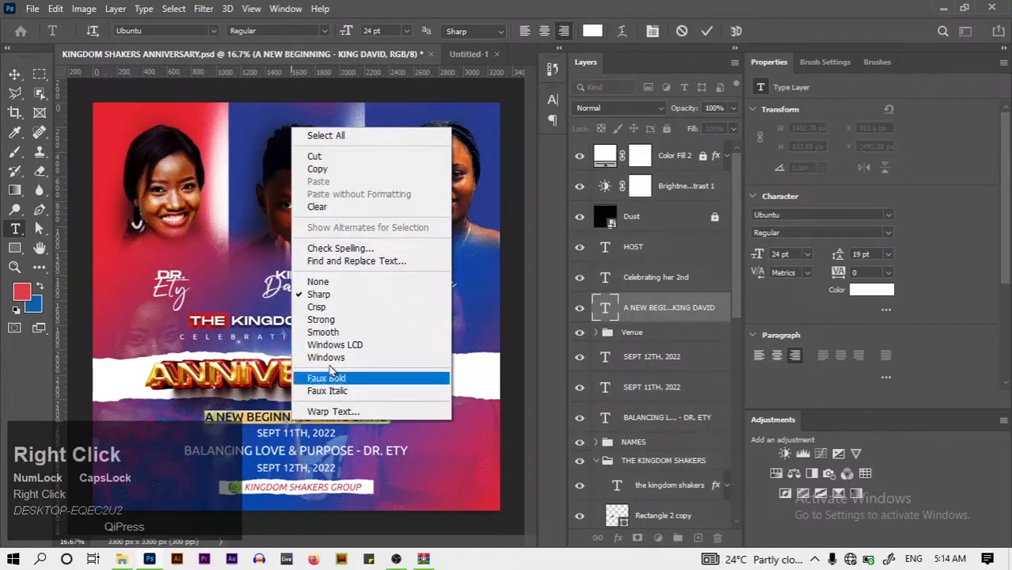
left_click(344, 171)
left_click(704, 36)
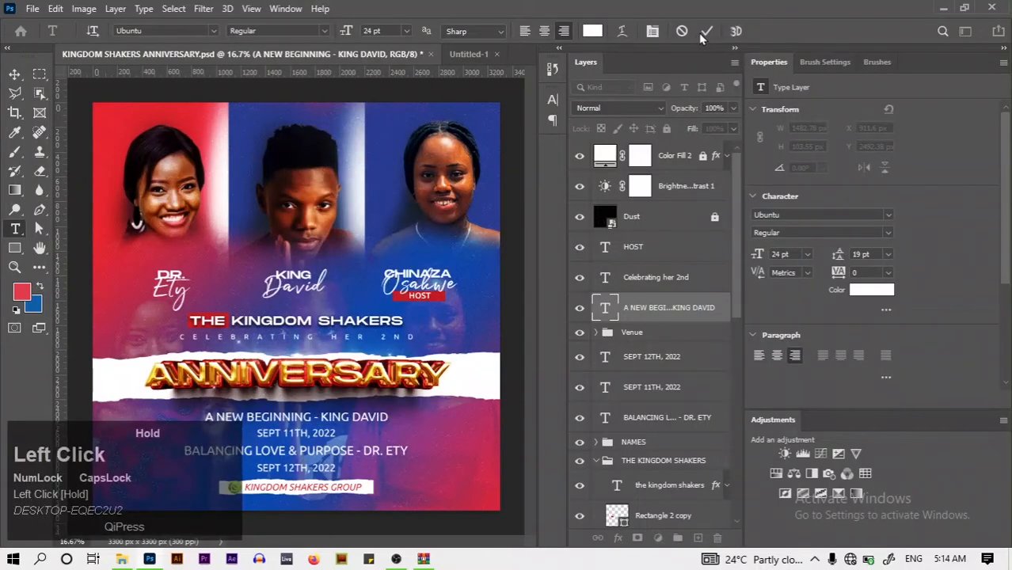
In Untitled-1, paste it over the lower subtitle copy and move it under the torn strip
left_click(471, 57)
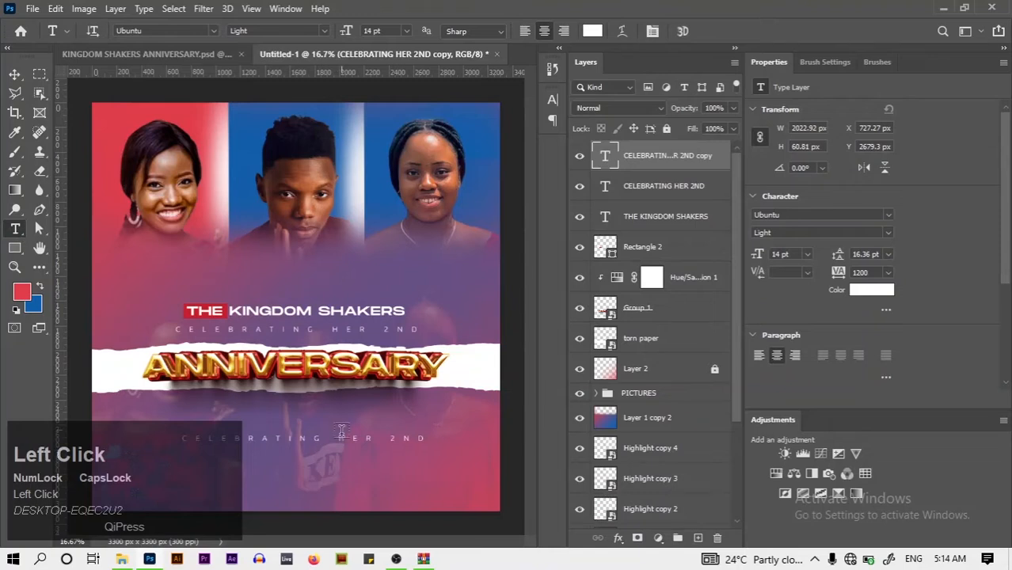
left_click(342, 439)
key("ctrl+a")
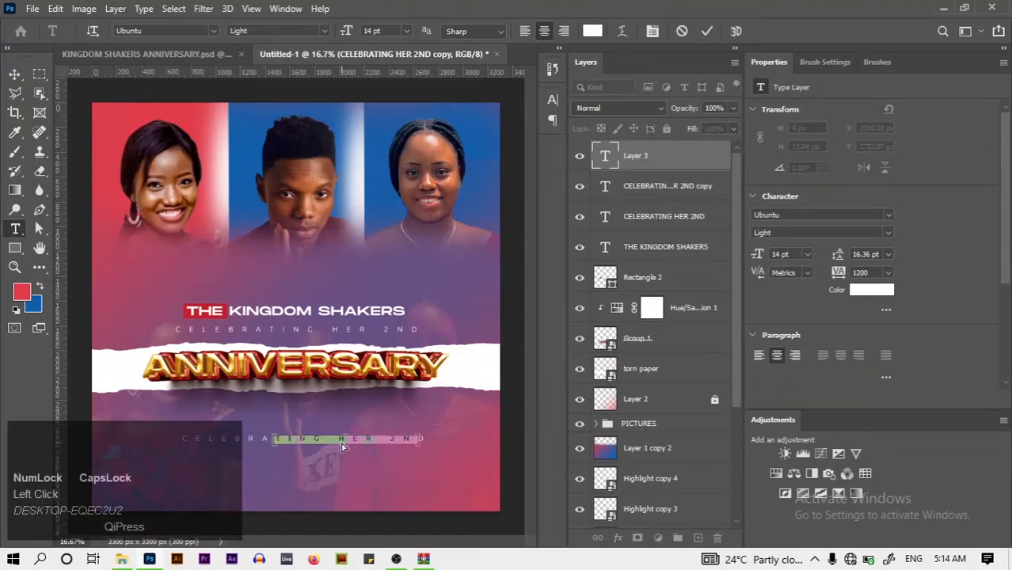
key("ctrl+a")
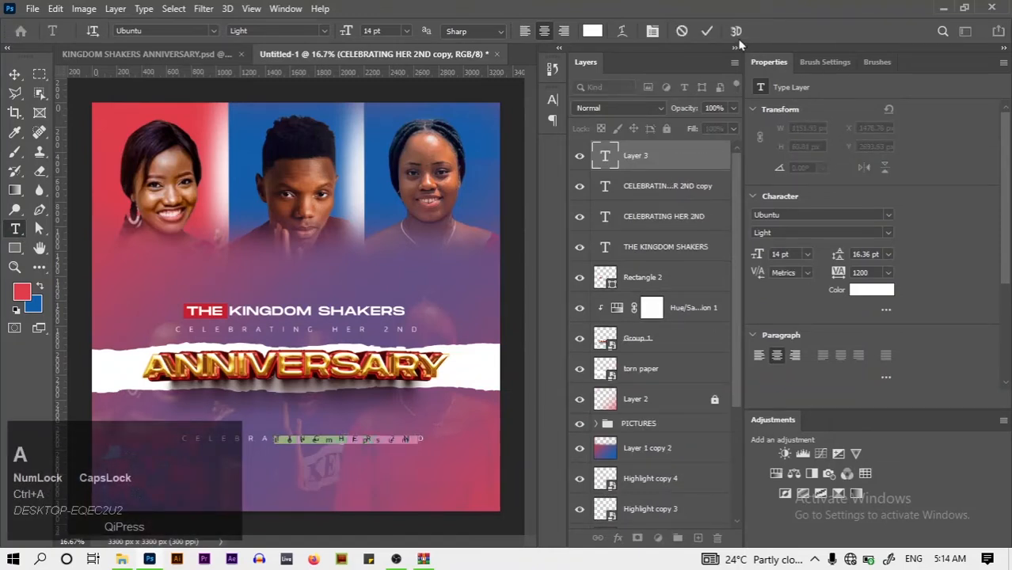
left_click(707, 31)
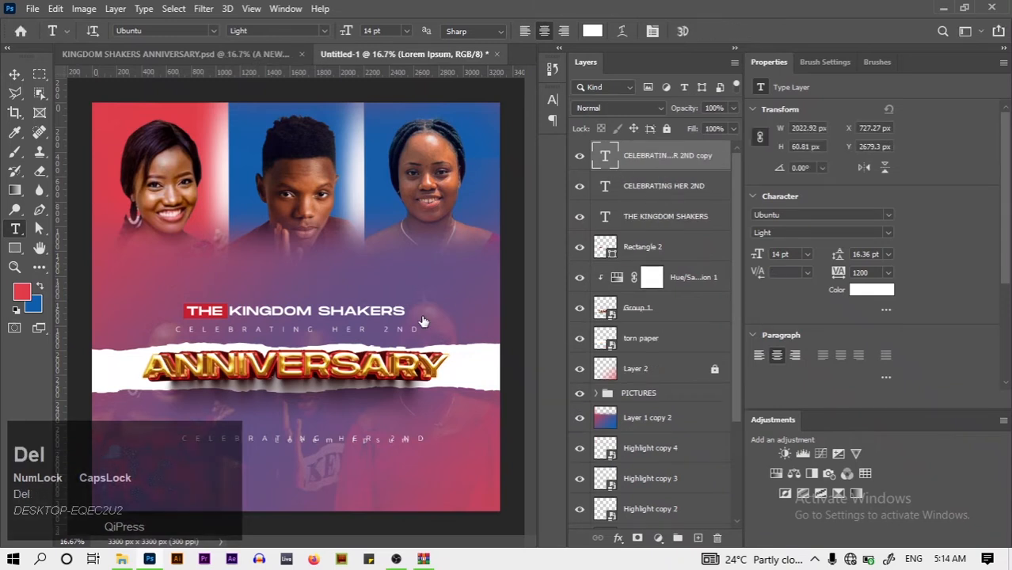
left_click(313, 438)
key("ctrl+a")
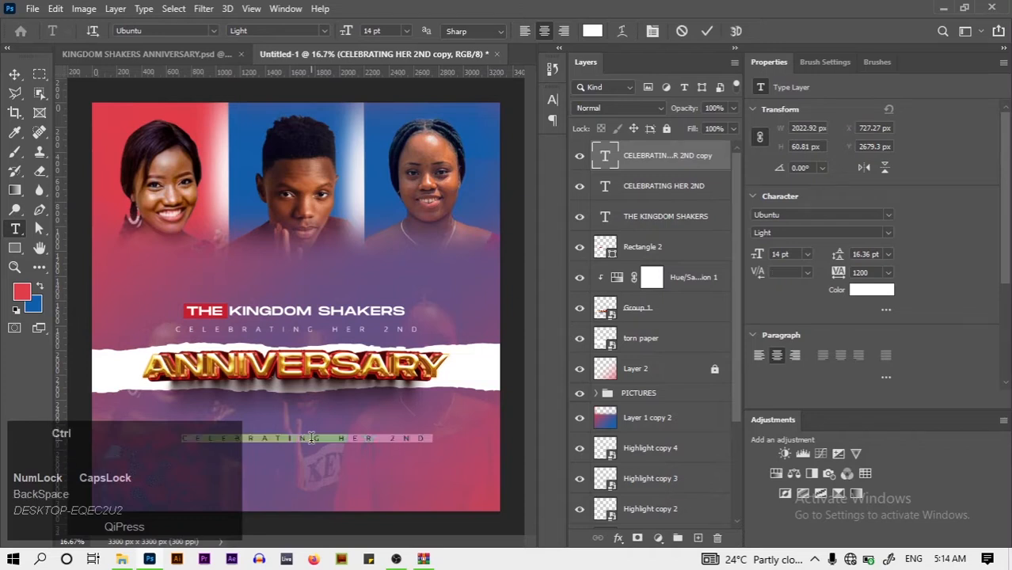
key("ctrl+v")
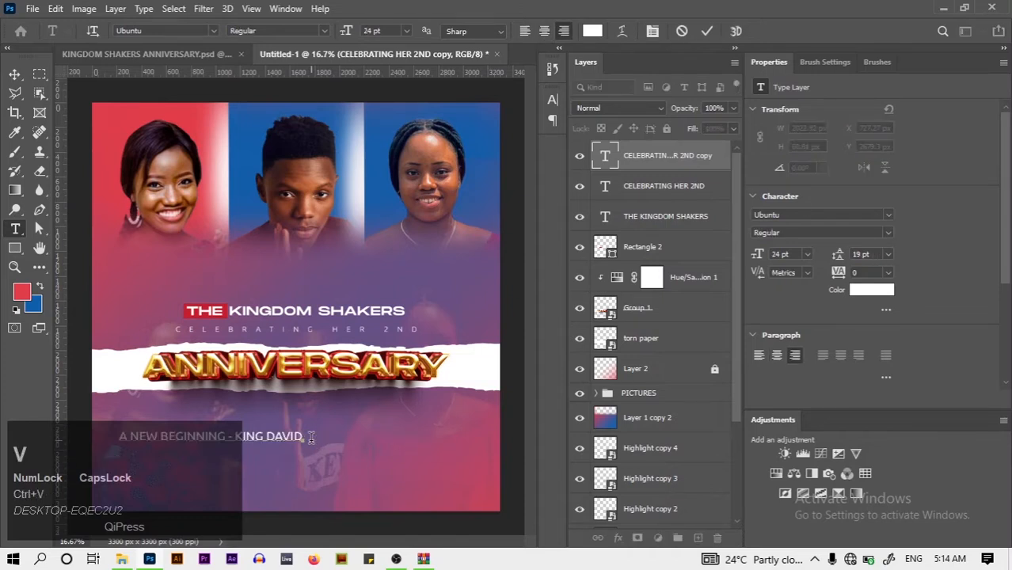
left_click(15, 75)
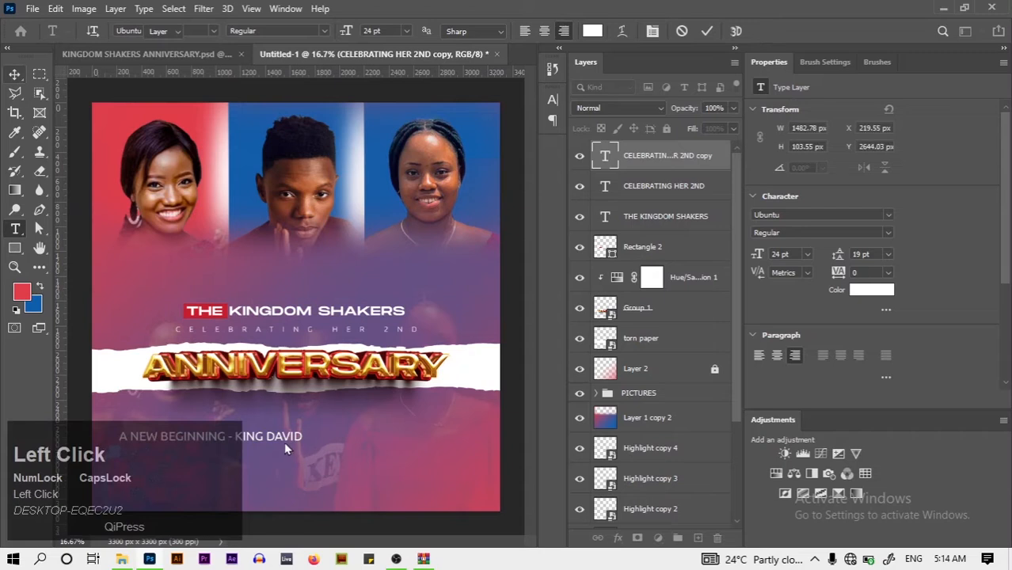
left_click_drag(289, 443, 369, 431)
left_click(552, 99)
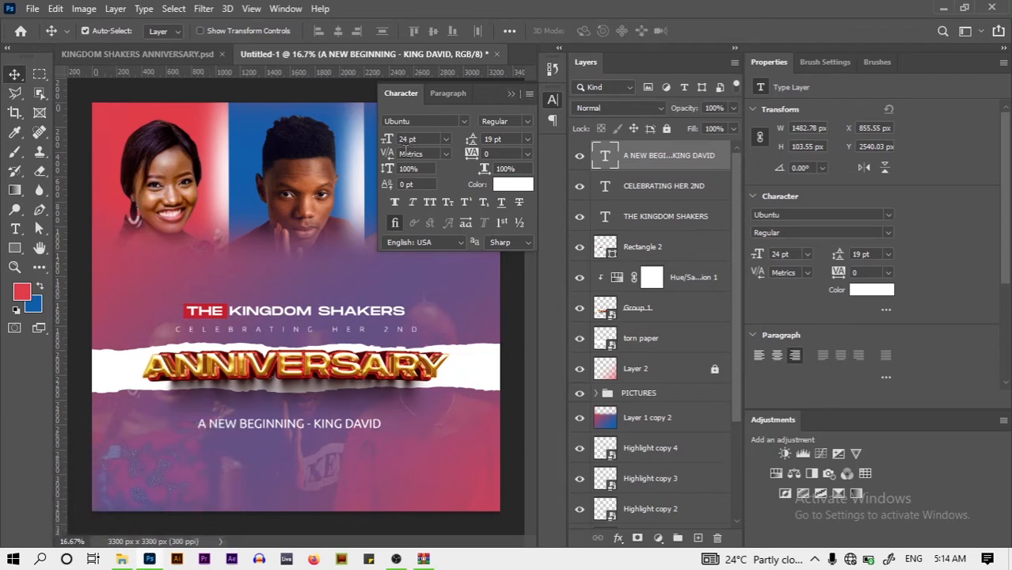
left_click(513, 93)
left_click_drag(346, 426, 342, 472)
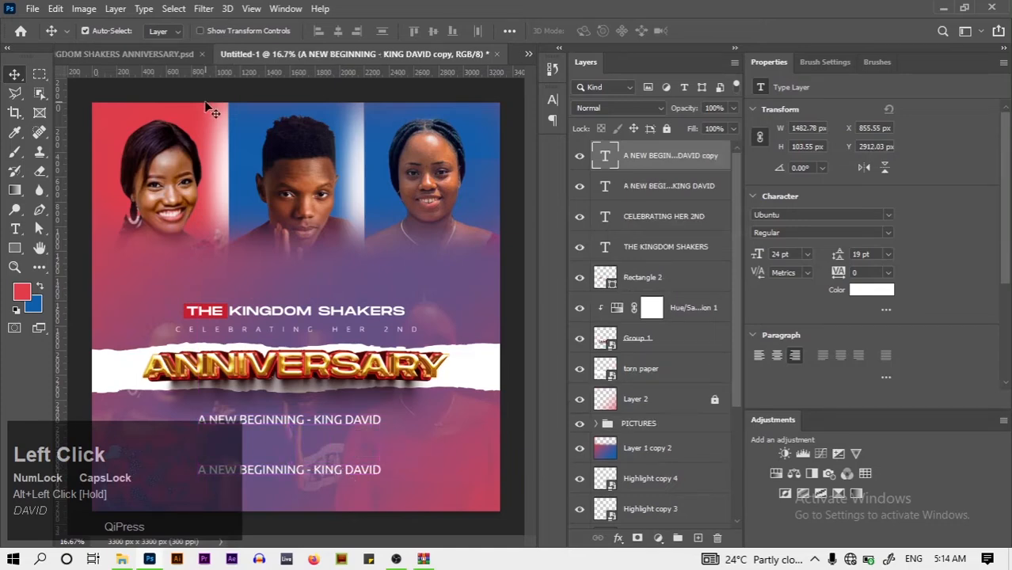
left_click(149, 36)
left_click(121, 56)
left_click(121, 56)
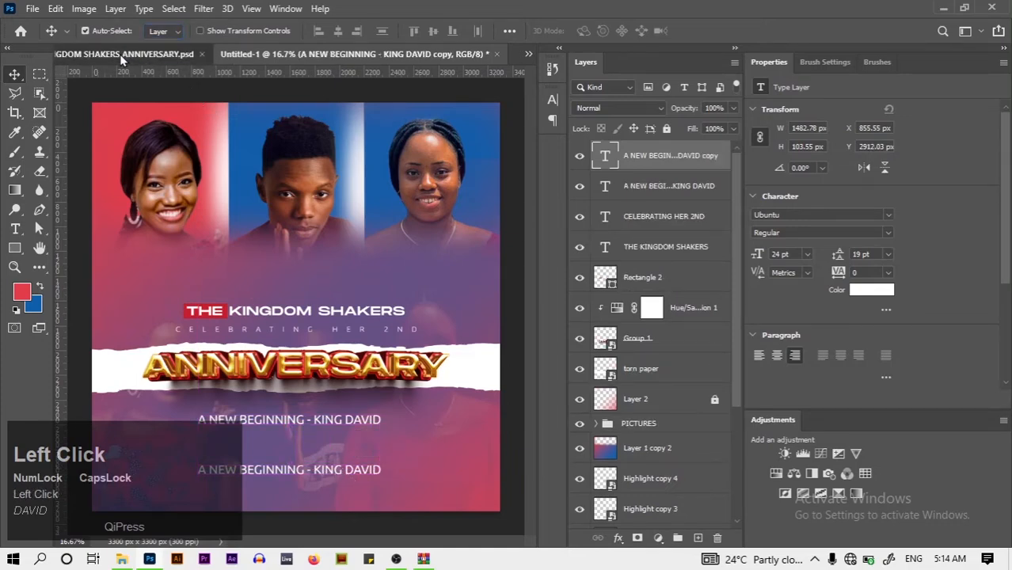
left_click(15, 229)
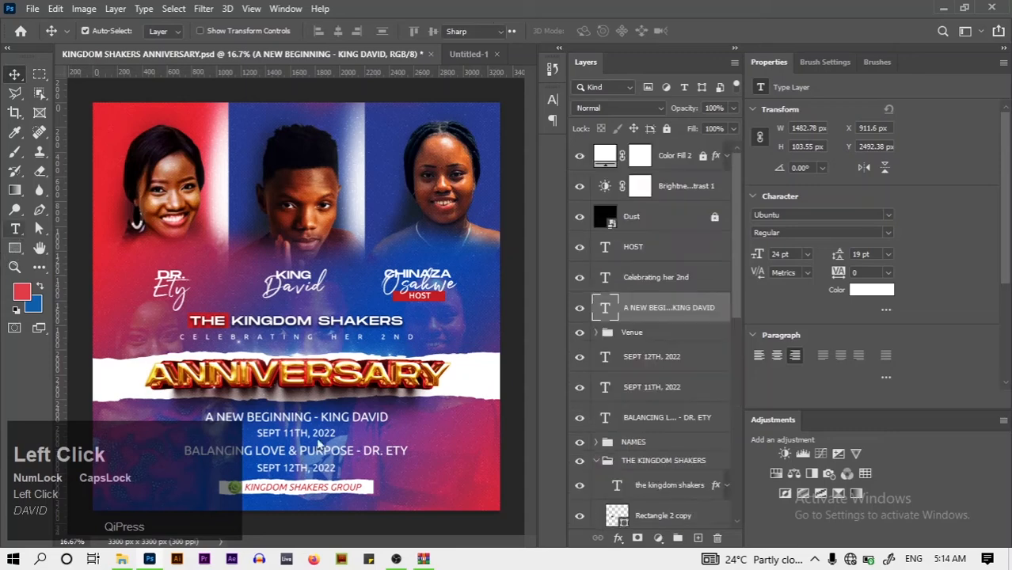
left_click(327, 450)
right_click(327, 449)
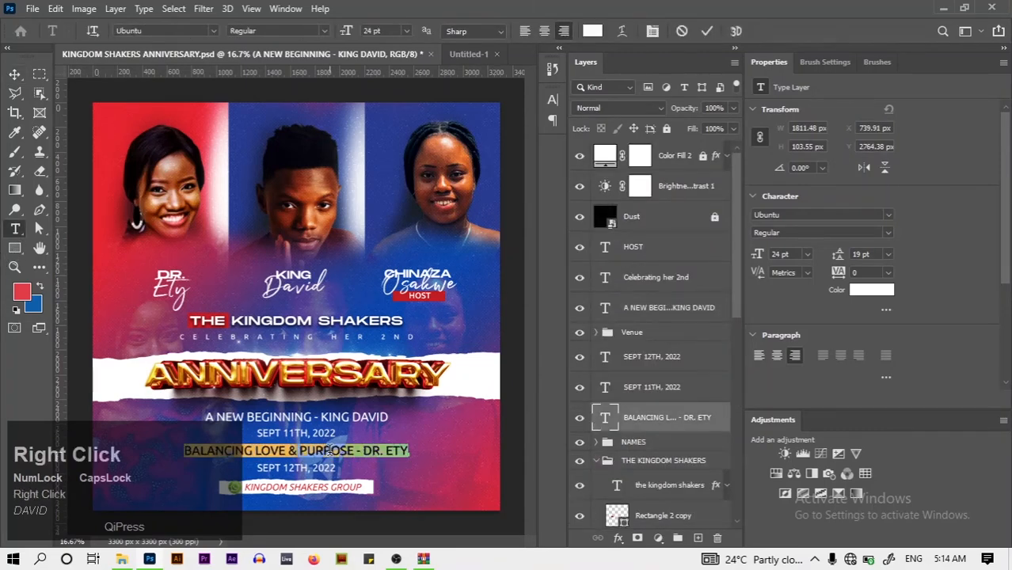
left_click(416, 104)
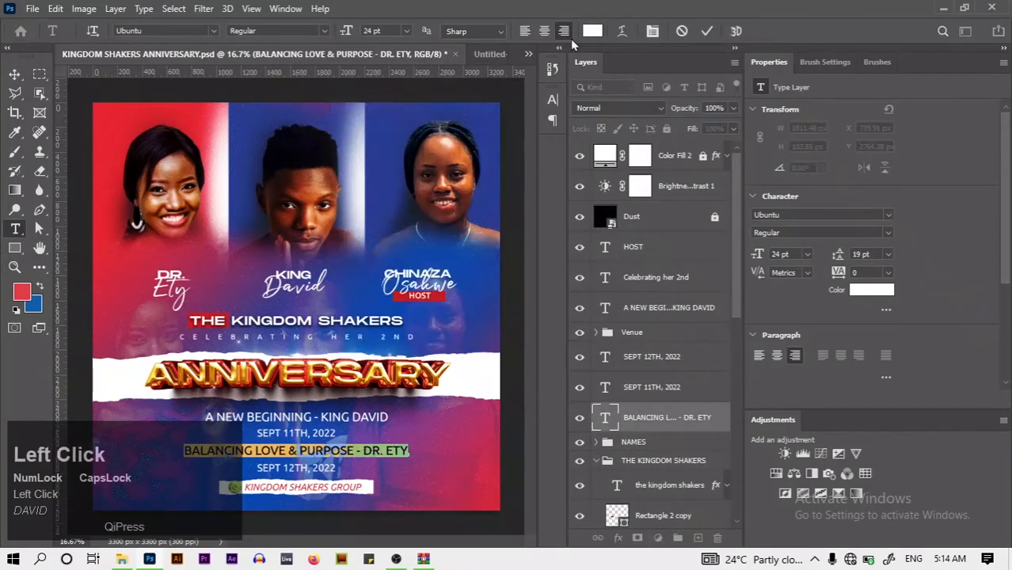
Paste it into the duplicate in Untitled-1 and drag out more copies below
left_click(502, 53)
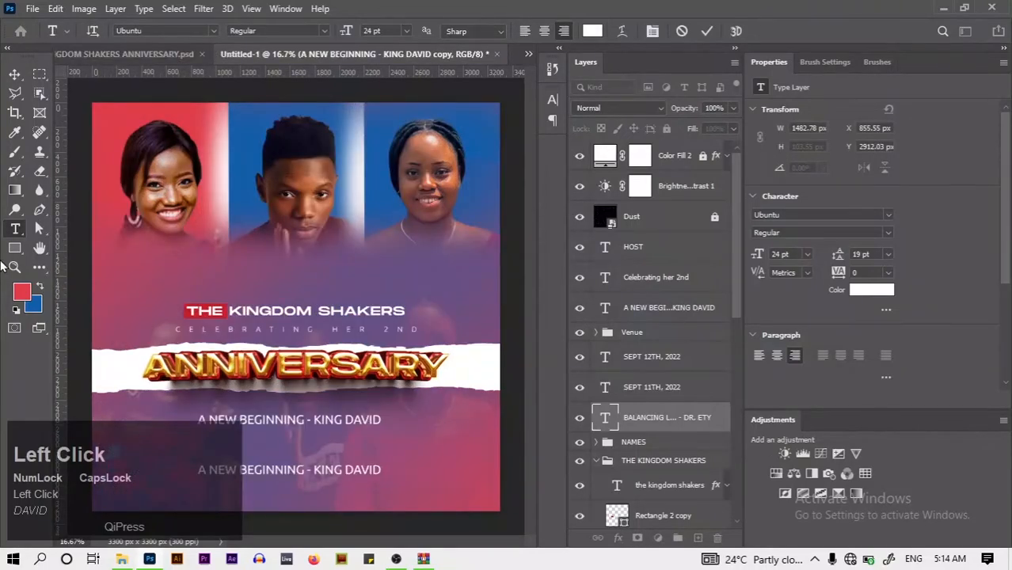
left_click(303, 471)
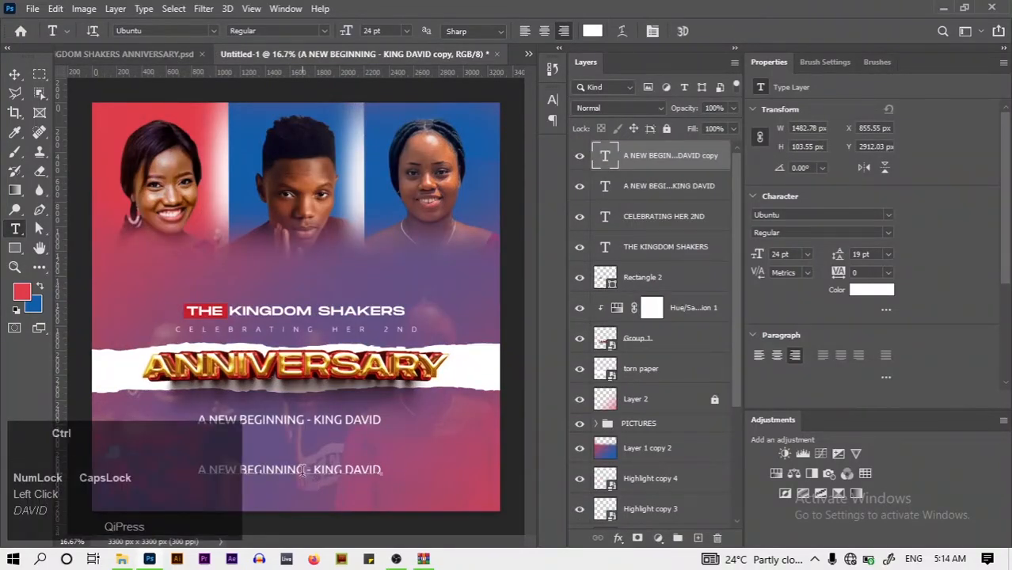
key("ctrl+a")
key("BackSpace")
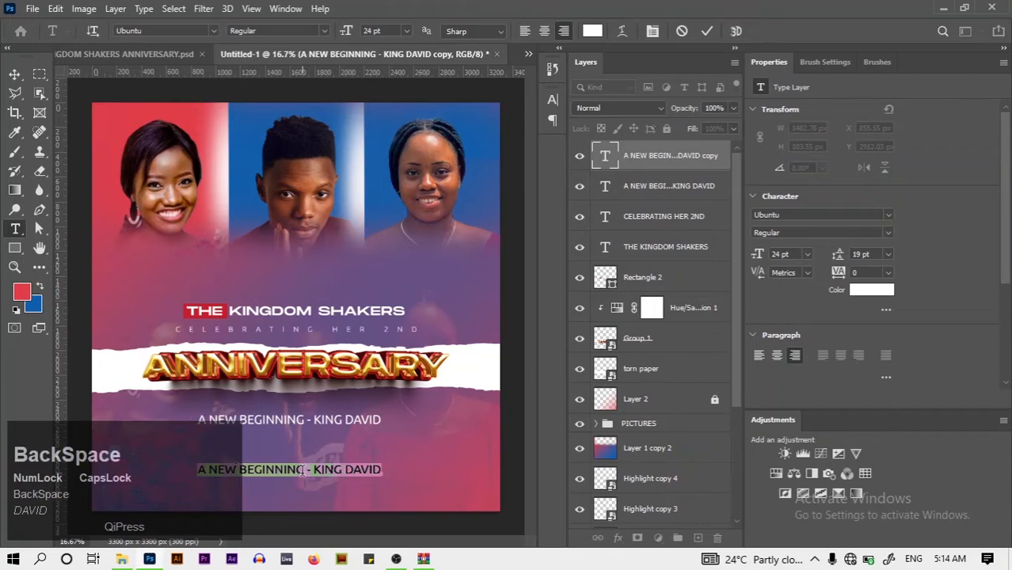
key("ctrl+v")
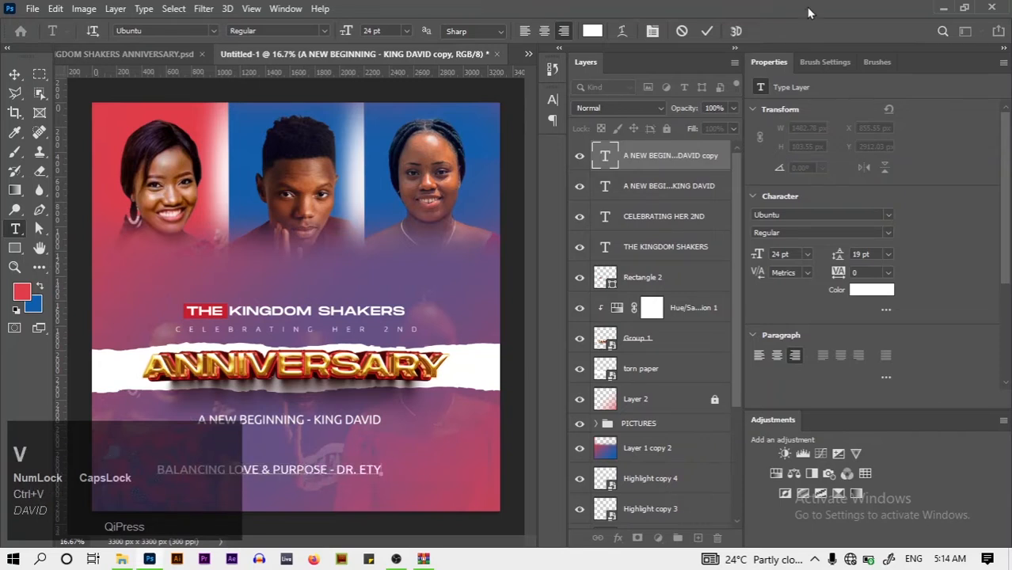
left_click(706, 31)
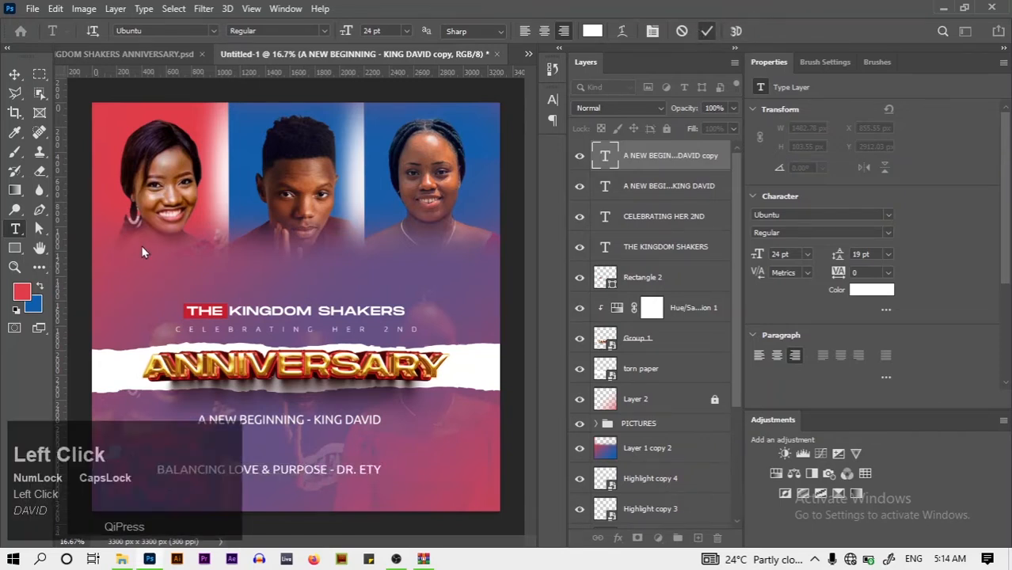
left_click(15, 74)
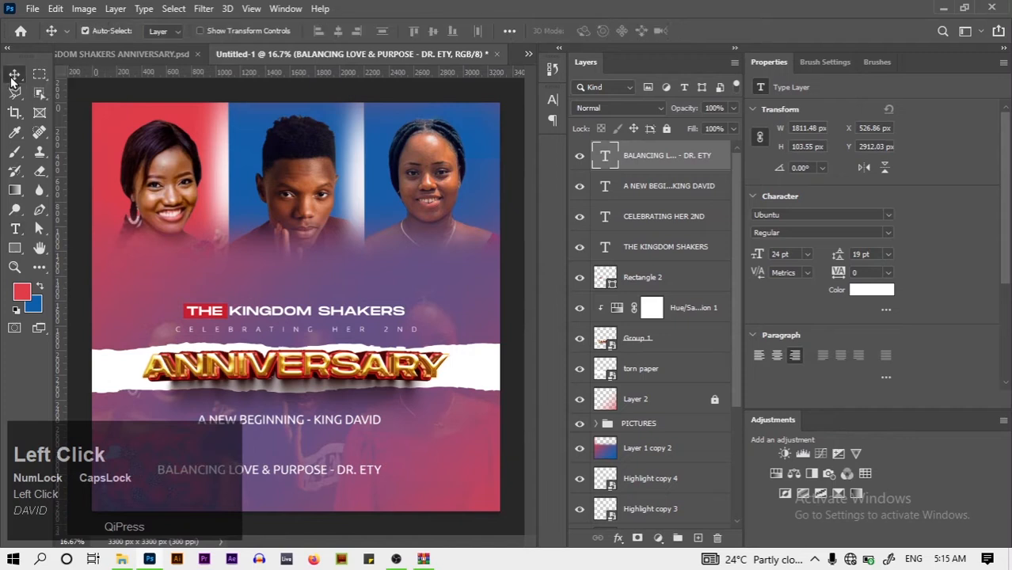
left_click_drag(354, 472, 331, 491)
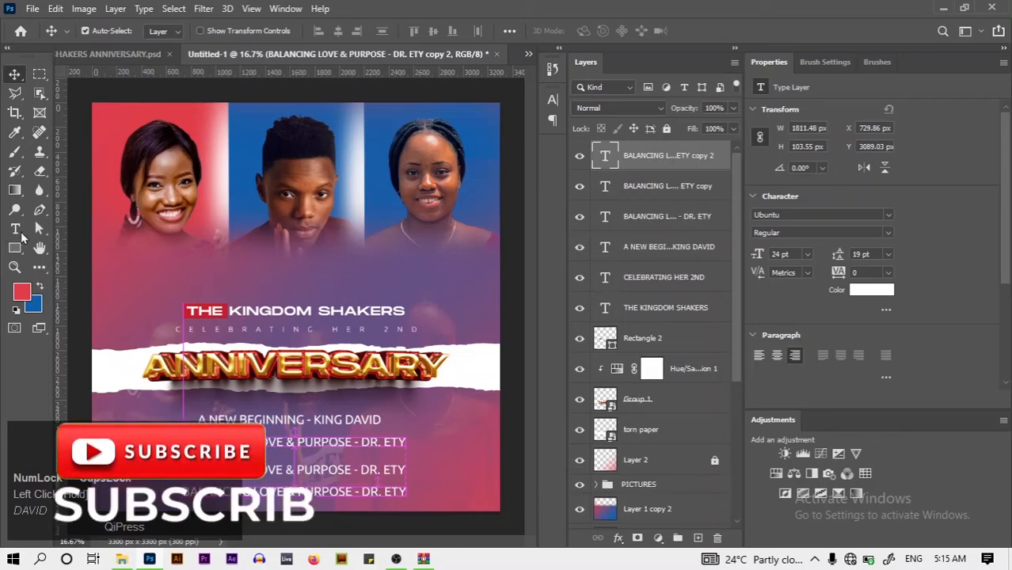
Retype the bottom BALANCING LOVE copy as SEPT 12TH, 2022
key("t")
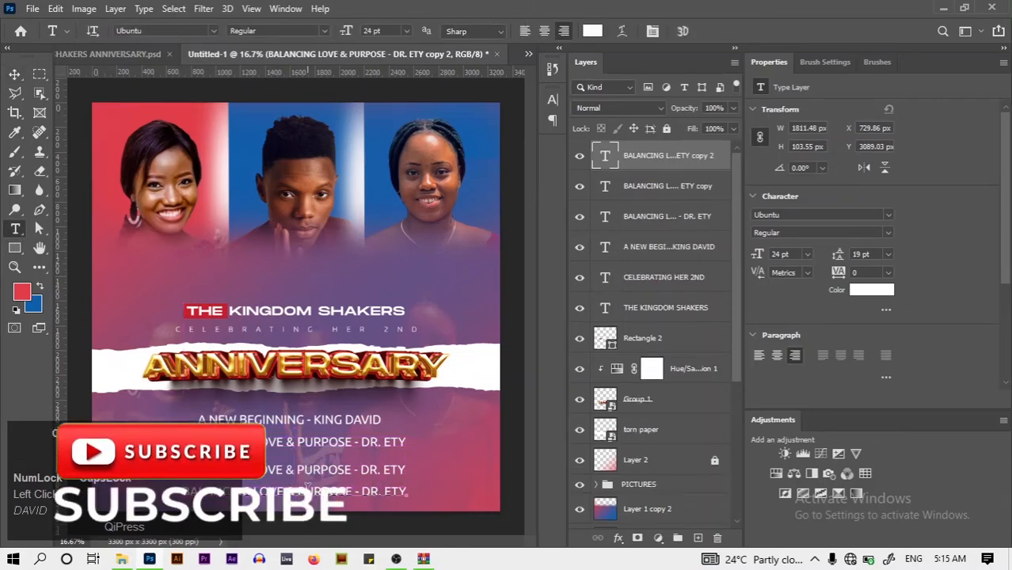
left_click(307, 488)
key("Caps_Lock")
key("ctrl+a")
type("sep")
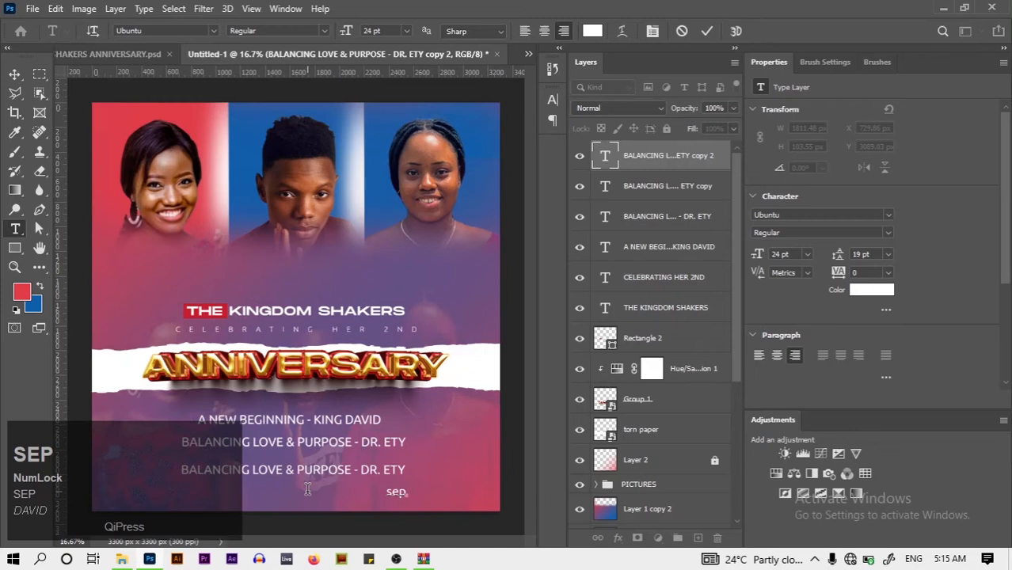
key("BackSpace")
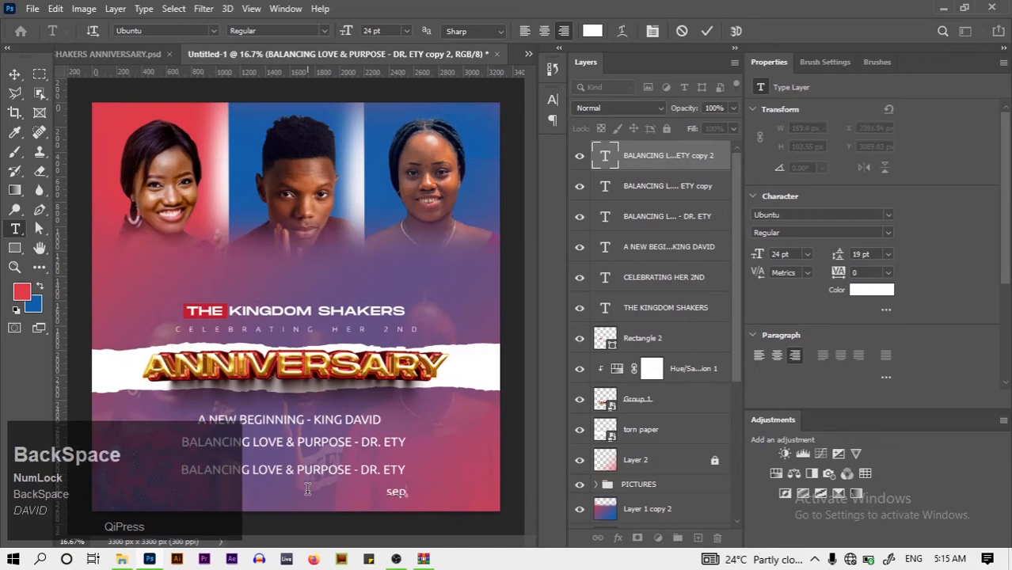
key("BackSpace")
key("Caps_Lock")
type("SPE")
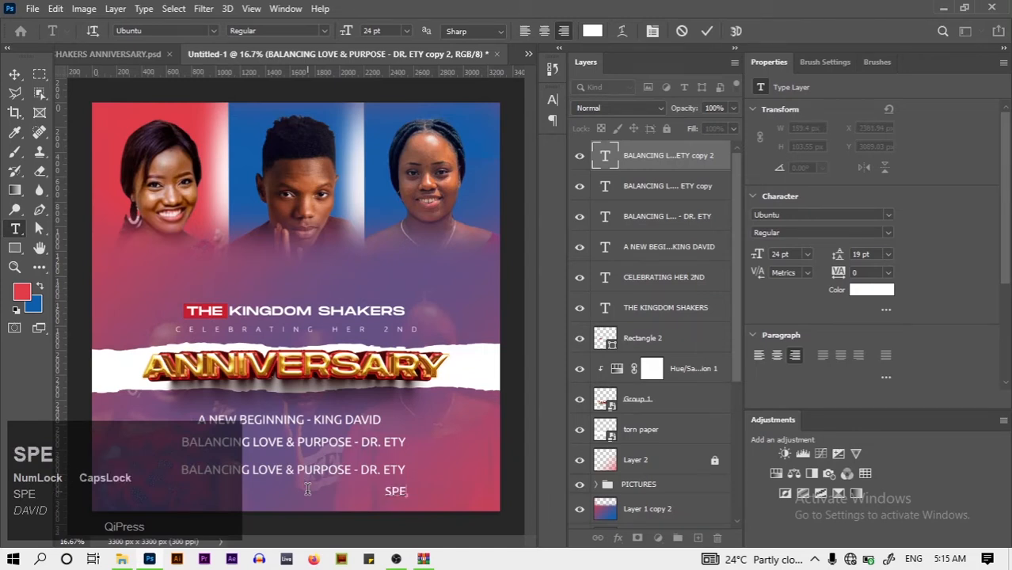
key("BackSpace")
type("E")
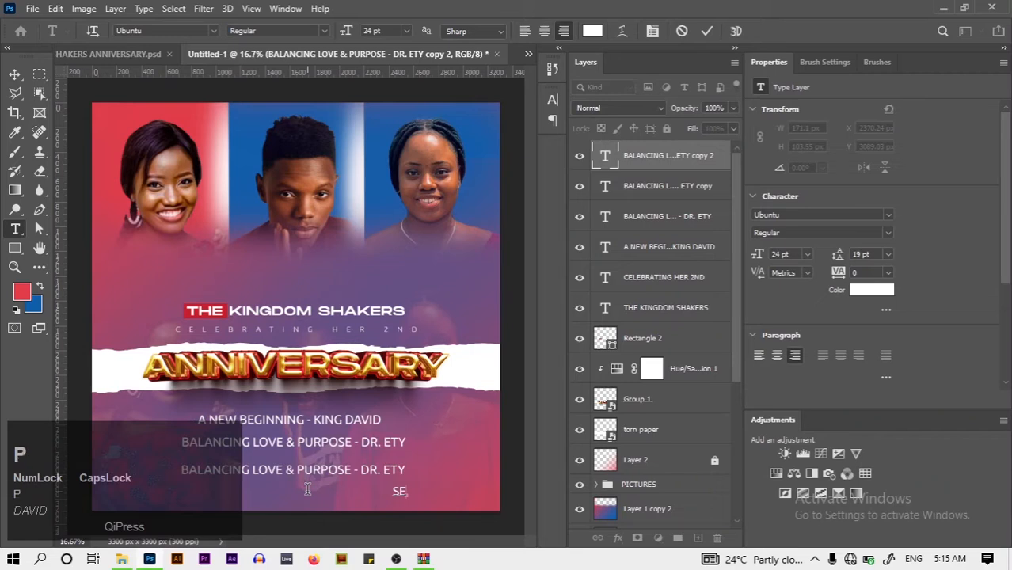
type("PT21")
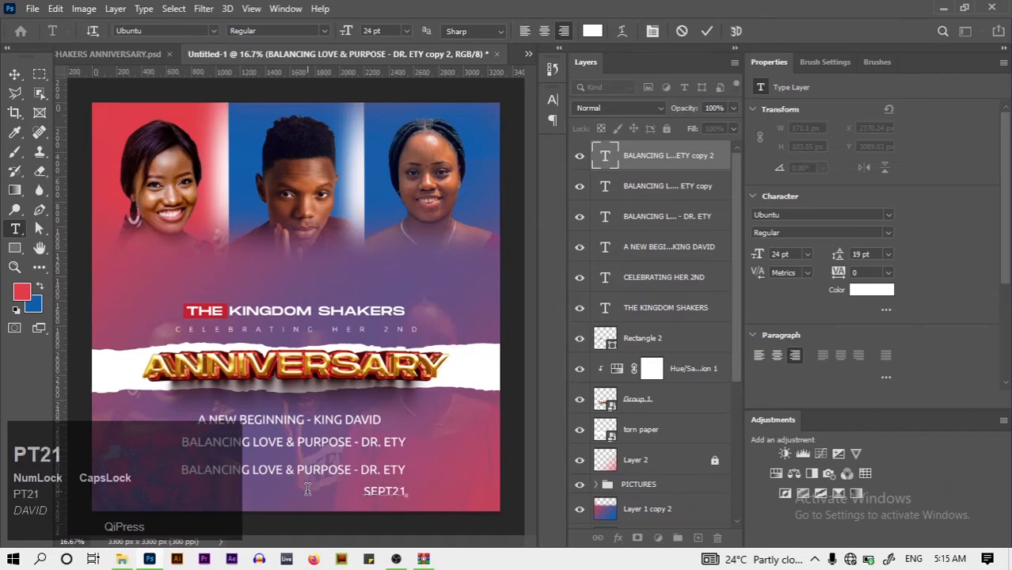
key("BackSpace")
key("BackSpace")
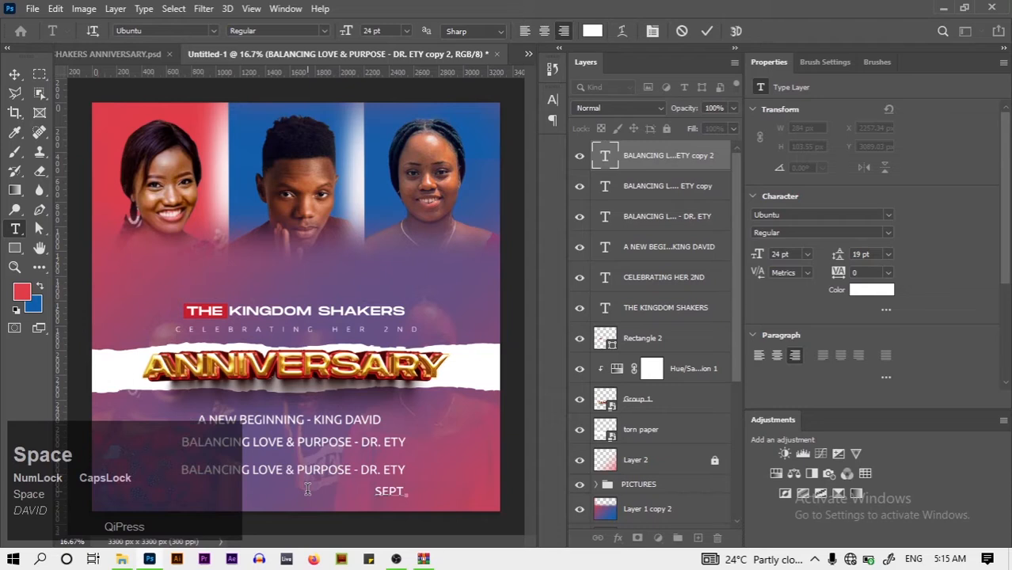
type("12")
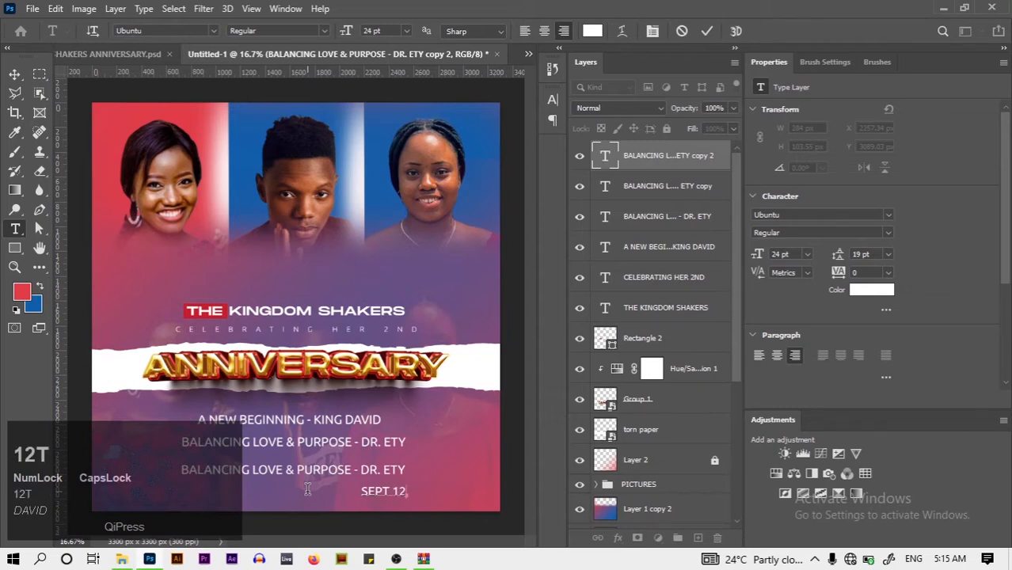
type("TH, 2022")
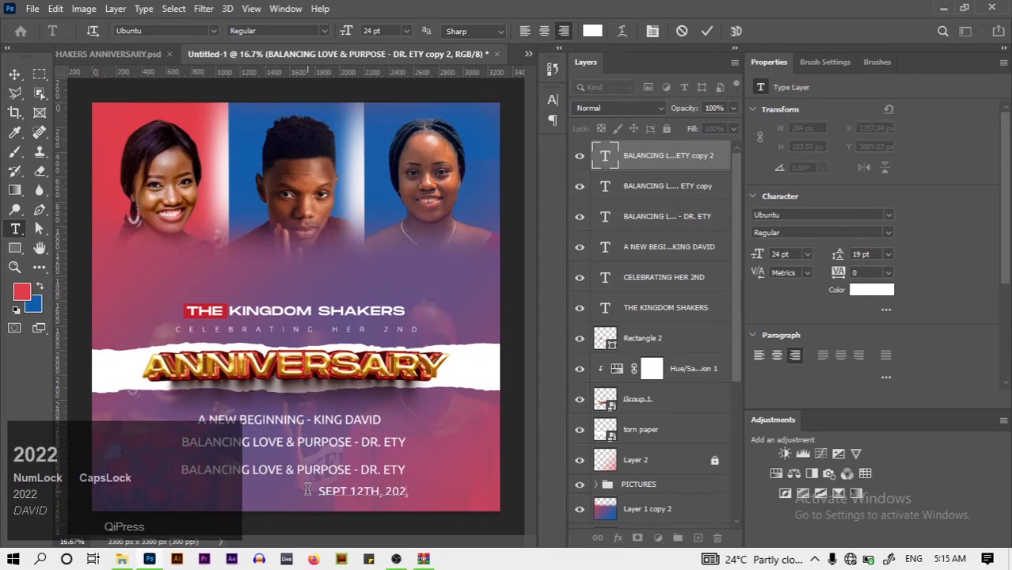
left_click(707, 32)
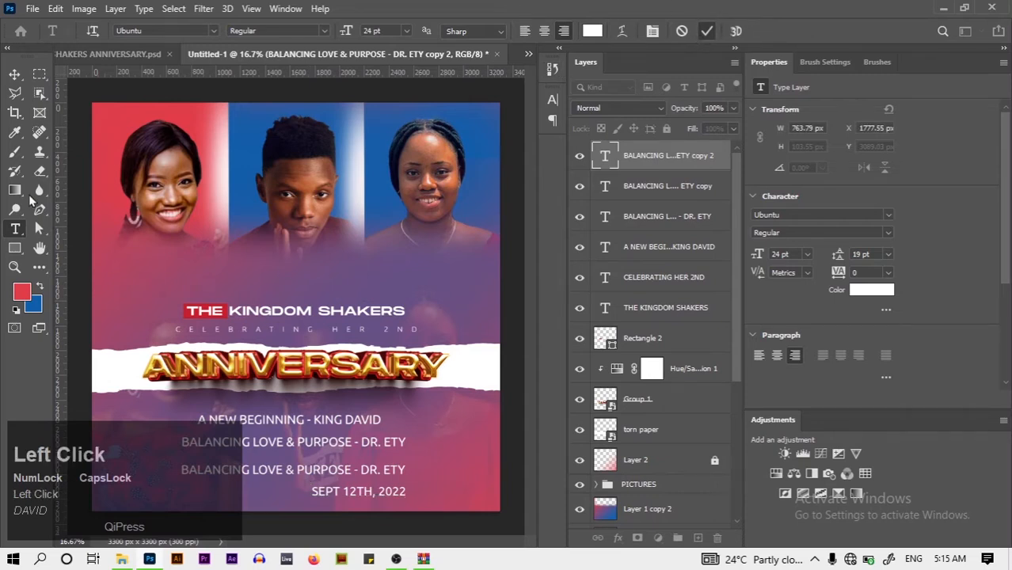
Retype the copied line under A NEW BEGINNING as SEPT 11TH, 2022
left_click(301, 443)
key("ctrl+a")
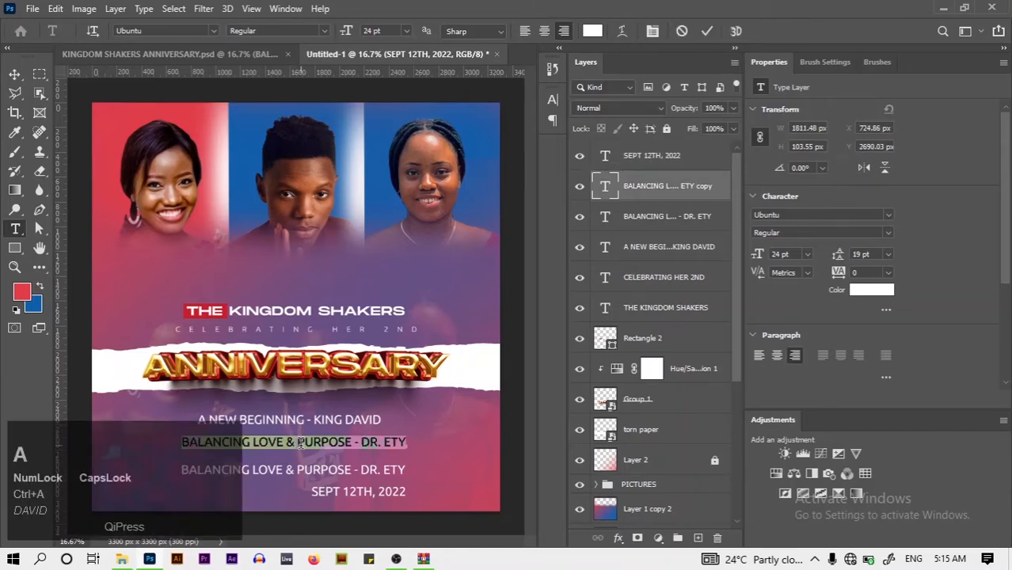
key("BackSpace")
key("Caps_Lock")
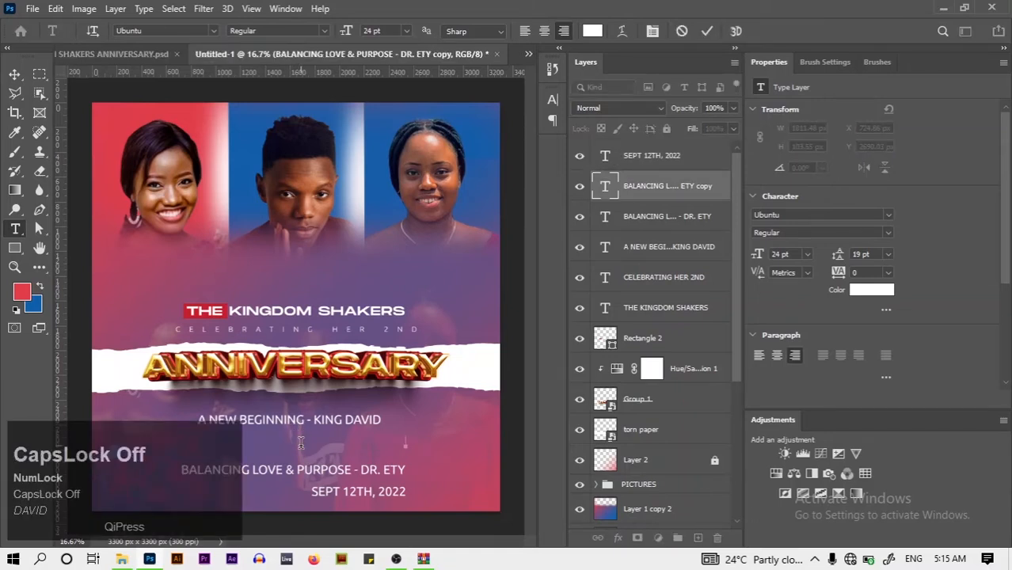
type("s")
key("BackSpace")
key("Caps_Lock")
type("S")
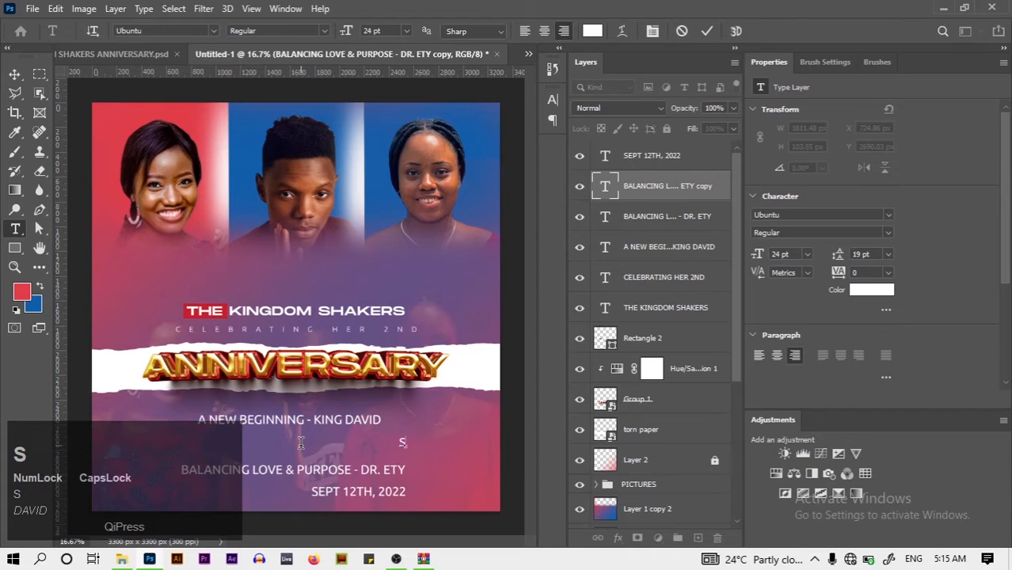
type("EPT")
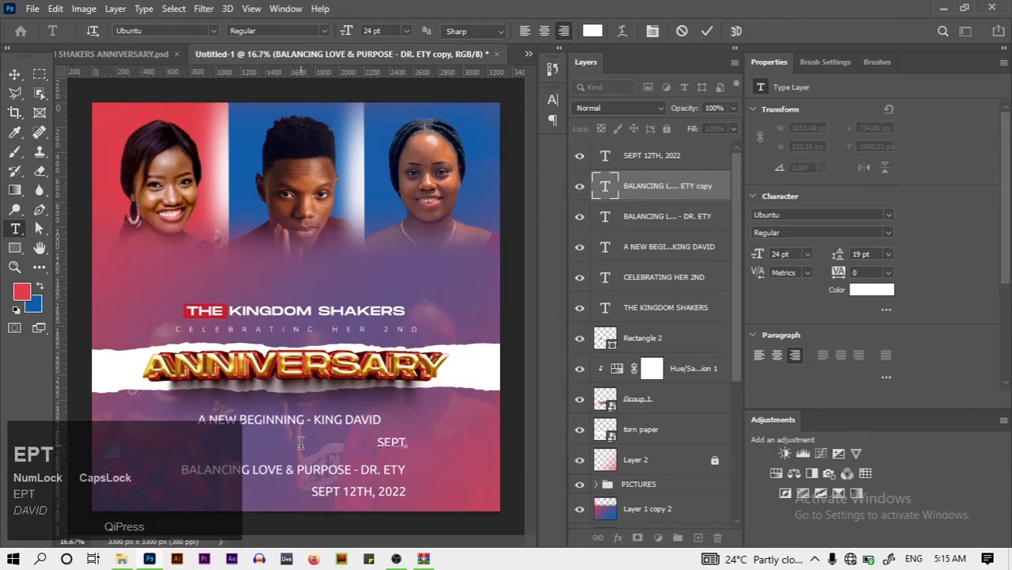
type(" 11TH")
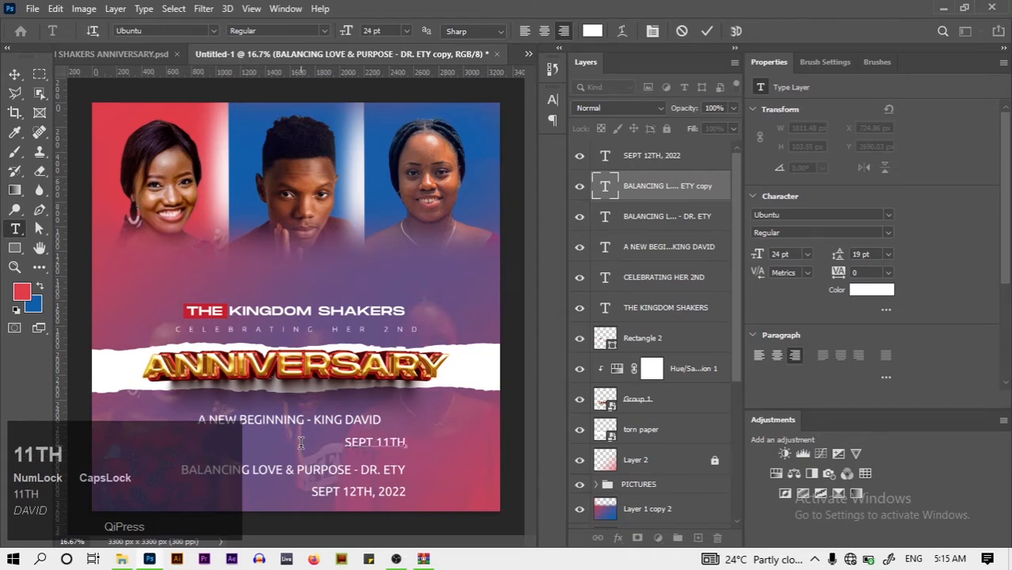
type(", 2022")
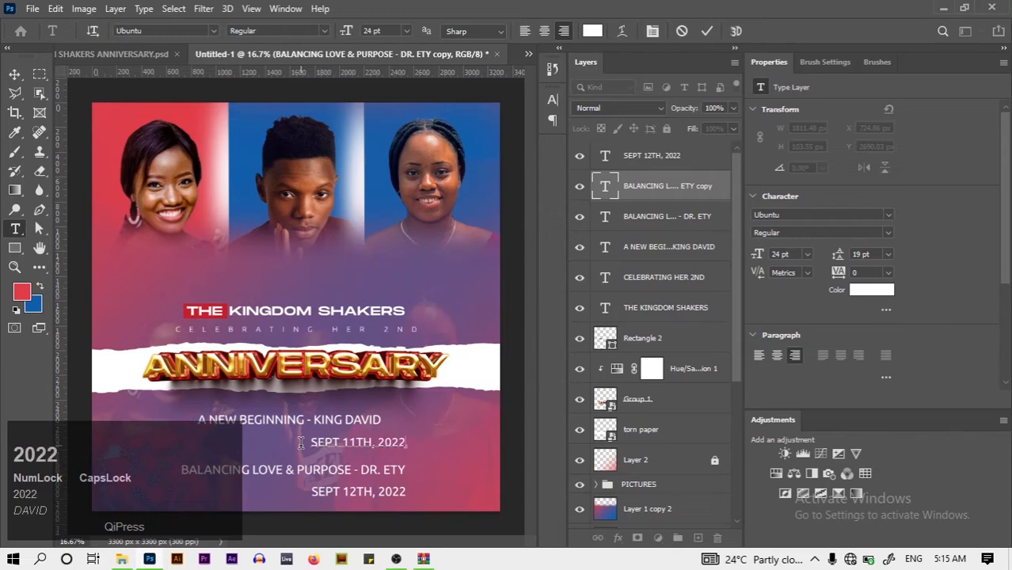
left_click(707, 31)
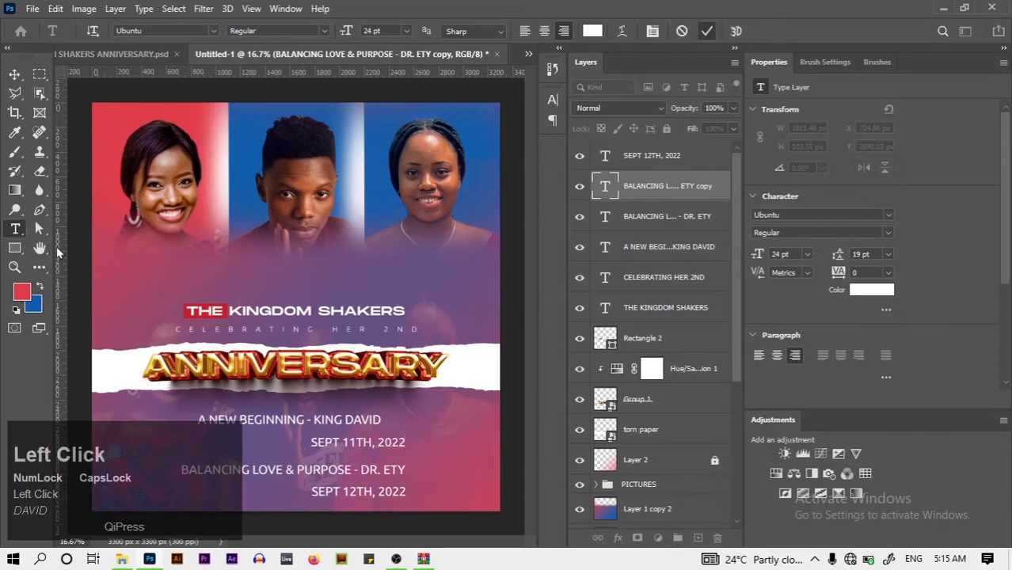
left_click(14, 75)
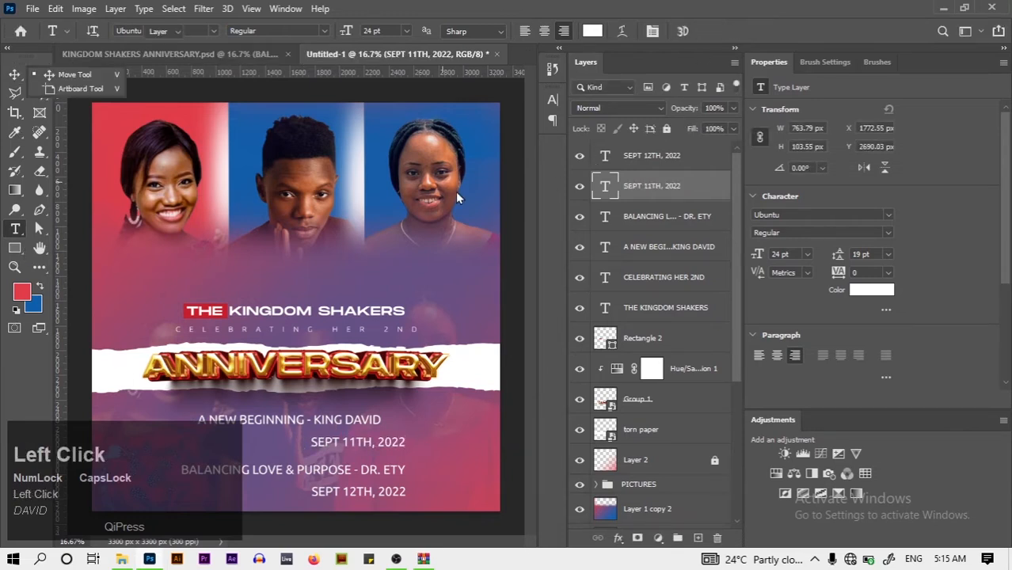
Align both SEPT date lines to the canvas centre and nudge them up
left_click(696, 152, "shift")
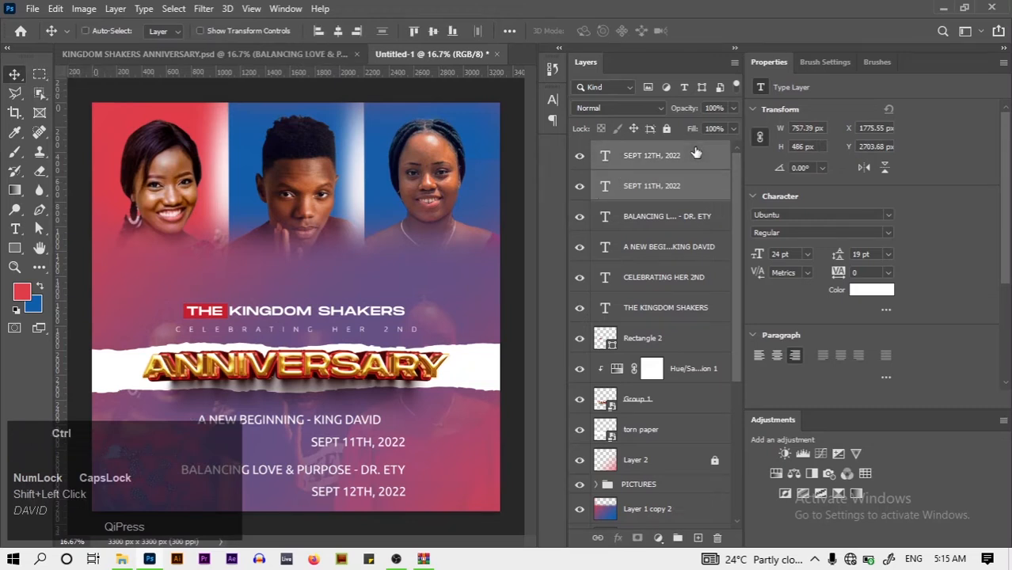
key("ctrl+a")
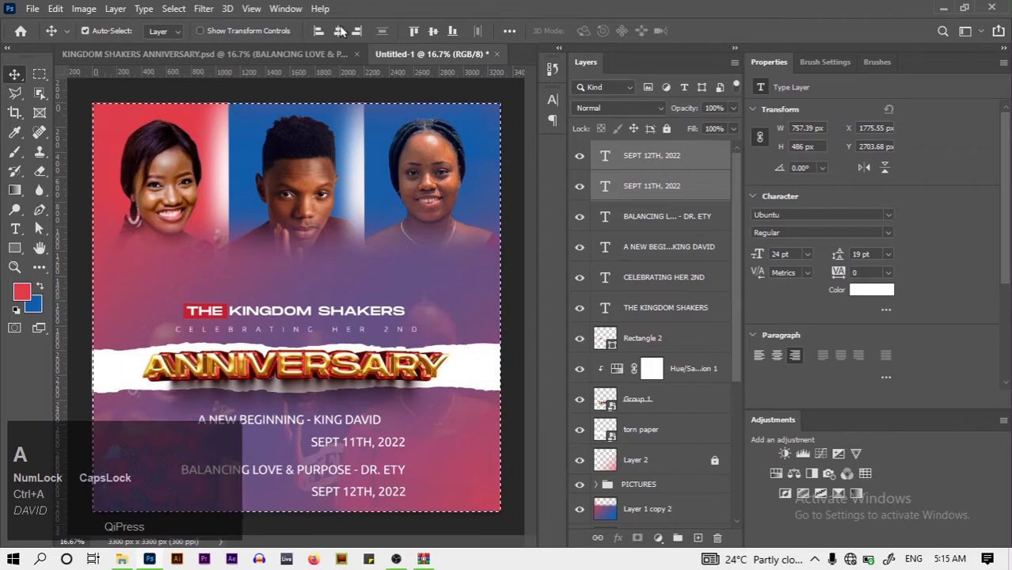
left_click(338, 31)
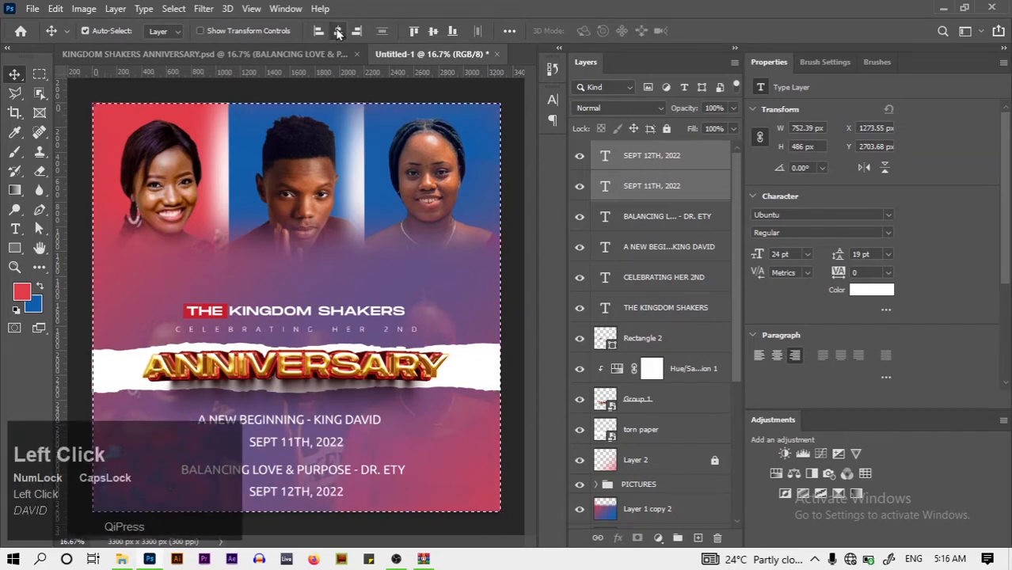
key("ctrl+d")
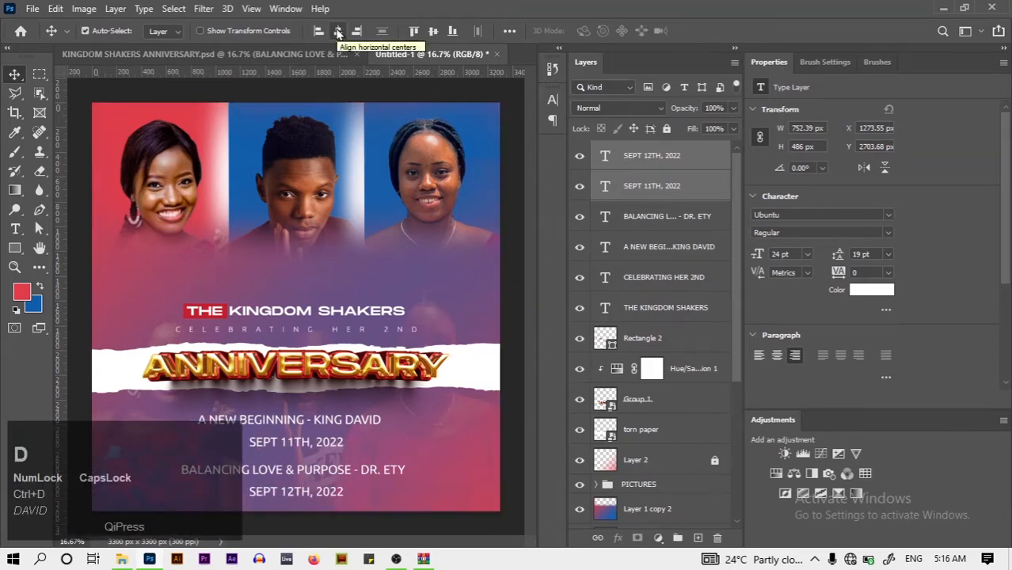
key("Up")
key("Up")
key("Up")
key("Up")
key("Up")
key("Up")
key("Up")
key("Up")
key("Up")
key("Up")
key("Up")
key("Up")
key("Up")
key("Up")
key("Up")
key("Up")
key("Up")
key("Up")
key("Up")
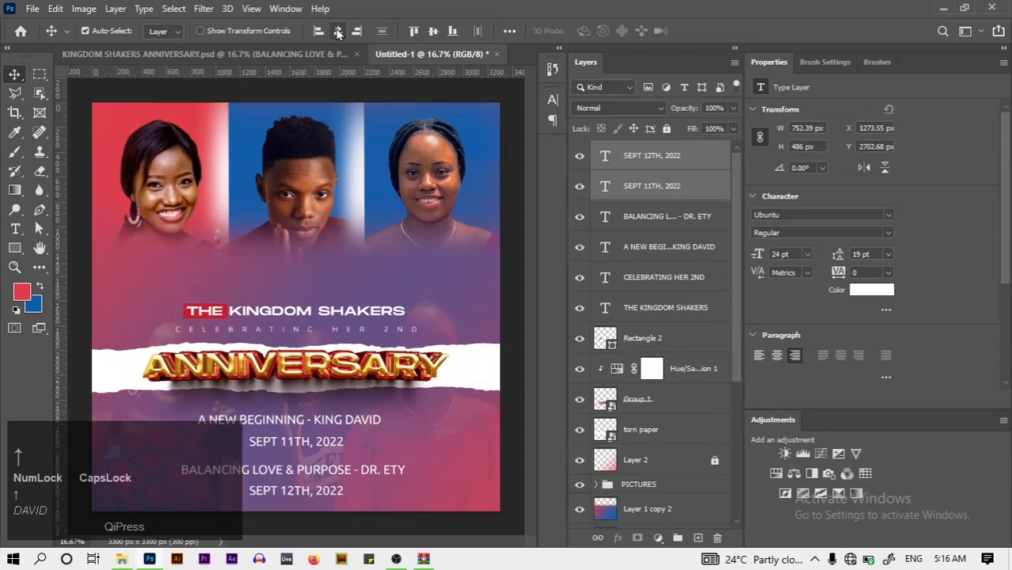
left_click(82, 309)
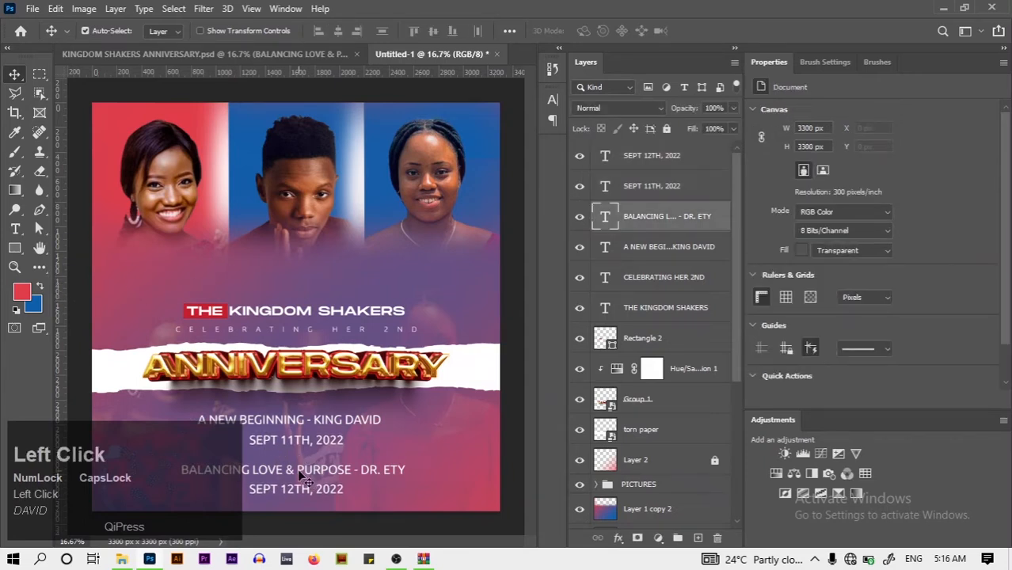
key("Up")
key("Up")
key("Up")
key("Up")
key("Up")
key("Up")
key("Up")
key("Up")
key("Up")
key("Up")
key("Up")
key("Up")
key("Up")
key("Up")
key("Up")
key("Up")
key("Up")
key("Up")
key("Up")
key("Up")
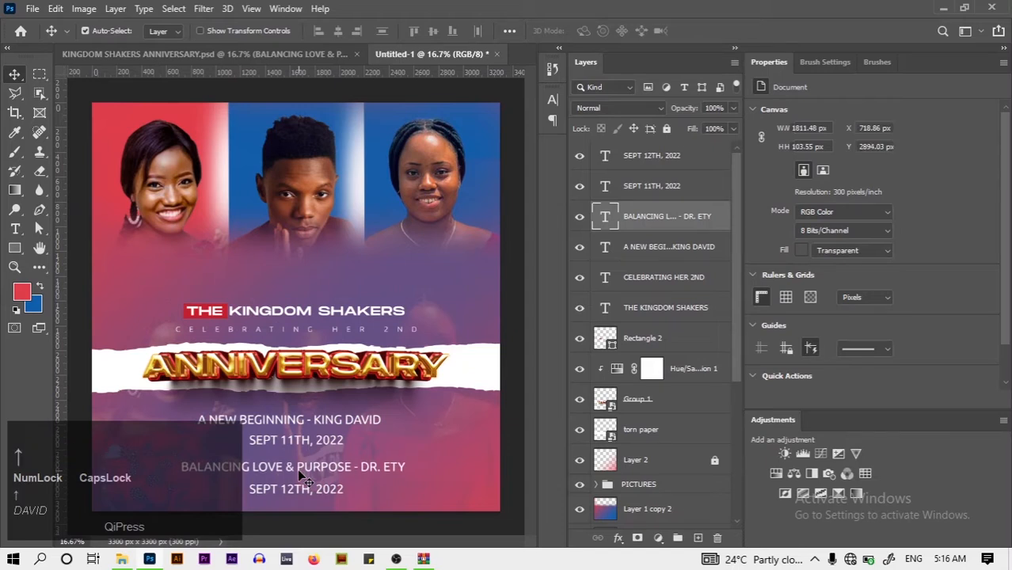
key("Up")
key("Up")
key("Up")
key("Up")
key("Up")
key("Up")
key("Up")
key("Up")
key("Up")
key("Up")
key("Up")
key("Up")
key("Up")
key("Up")
key("Up")
key("Up")
key("Up")
key("Up")
key("Up")
key("Up")
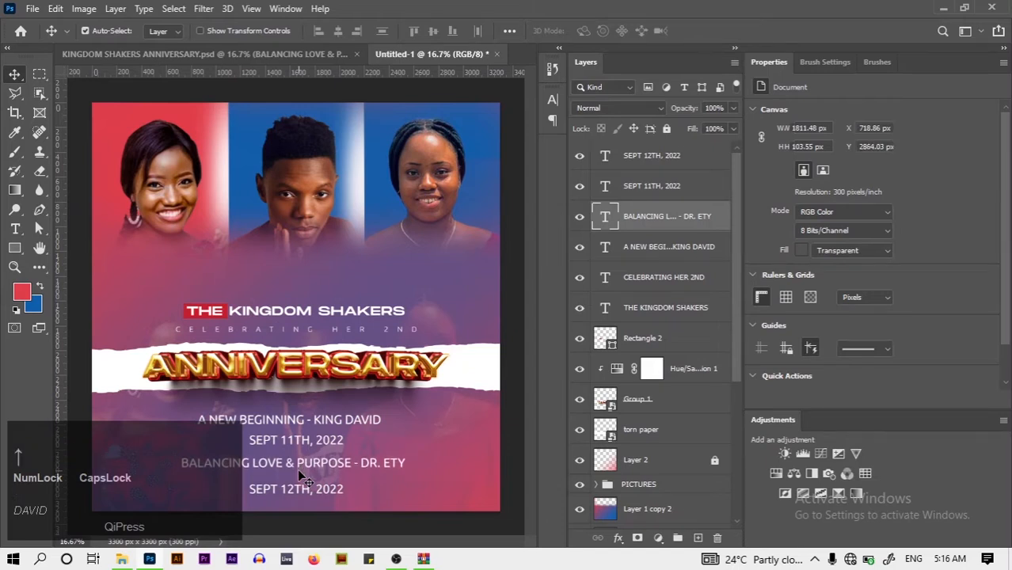
key("Up")
key("Up")
key("Up")
key("Up")
key("Up")
key("Up")
key("Up")
key("Up")
key("Up")
key("Up")
key("Up")
key("Up")
key("Up")
key("Up")
key("Up")
key("Up")
key("Up")
key("Up")
left_click(334, 422)
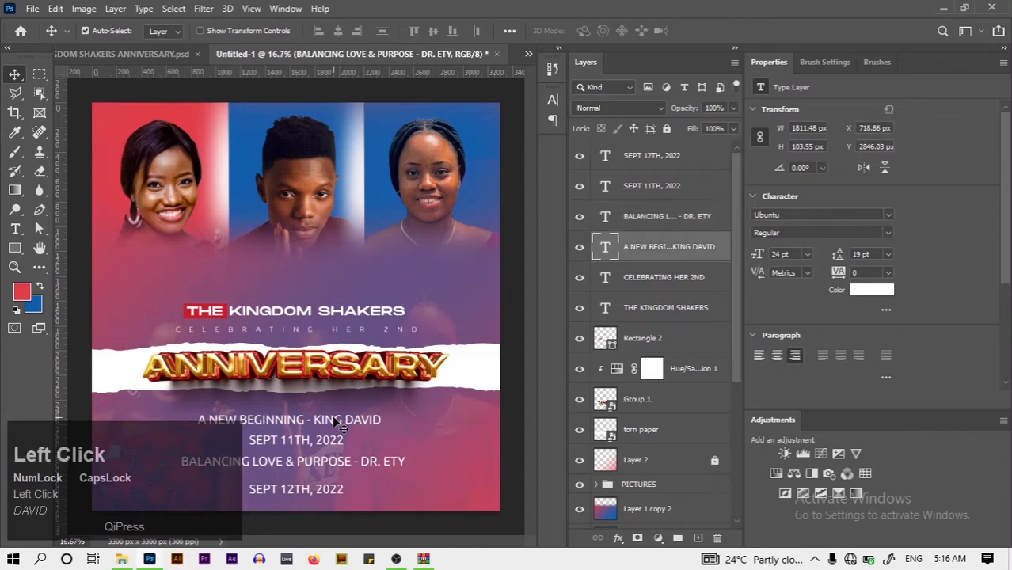
key("Up")
key("Up")
key("Up")
key("Up")
key("Up")
key("Up")
key("Up")
key("Up")
key("Up")
key("Up")
key("Up")
key("Up")
key("Up")
key("Up")
key("Up")
key("Up")
key("Up")
key("Up")
key("Up")
key("Up")
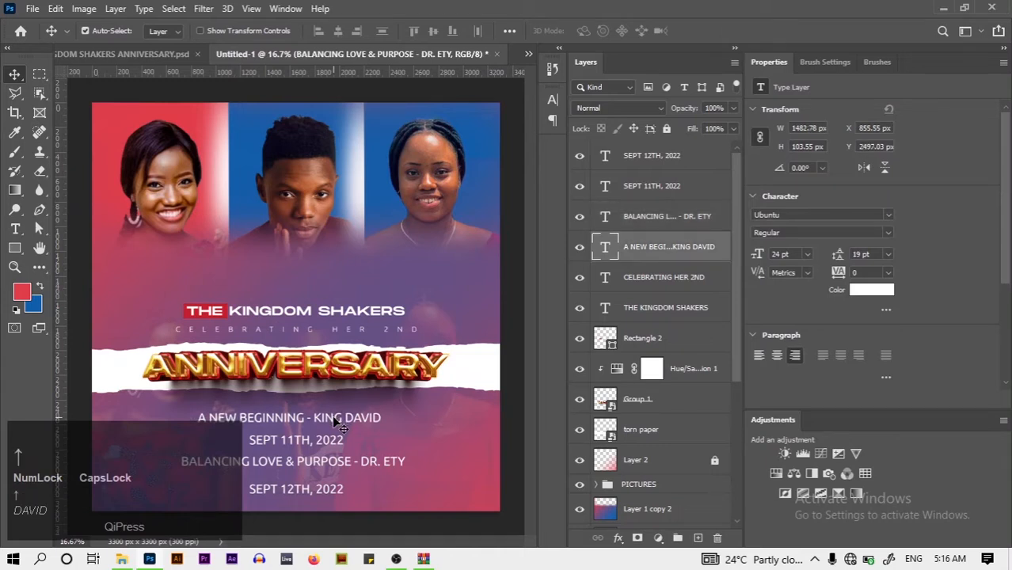
key("Up")
key("Up")
key("Up")
key("Up")
key("Up")
key("Up")
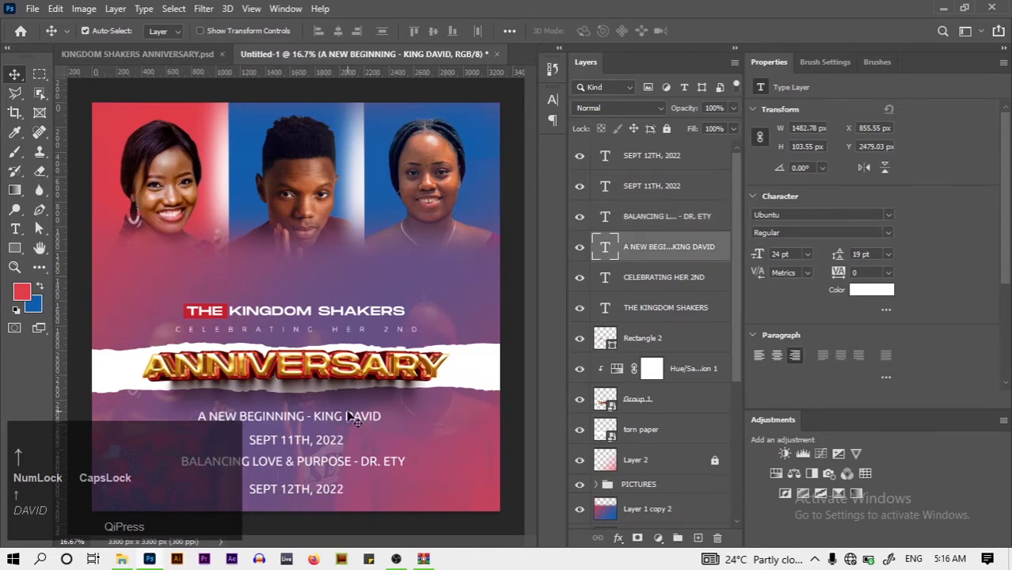
left_click(354, 420)
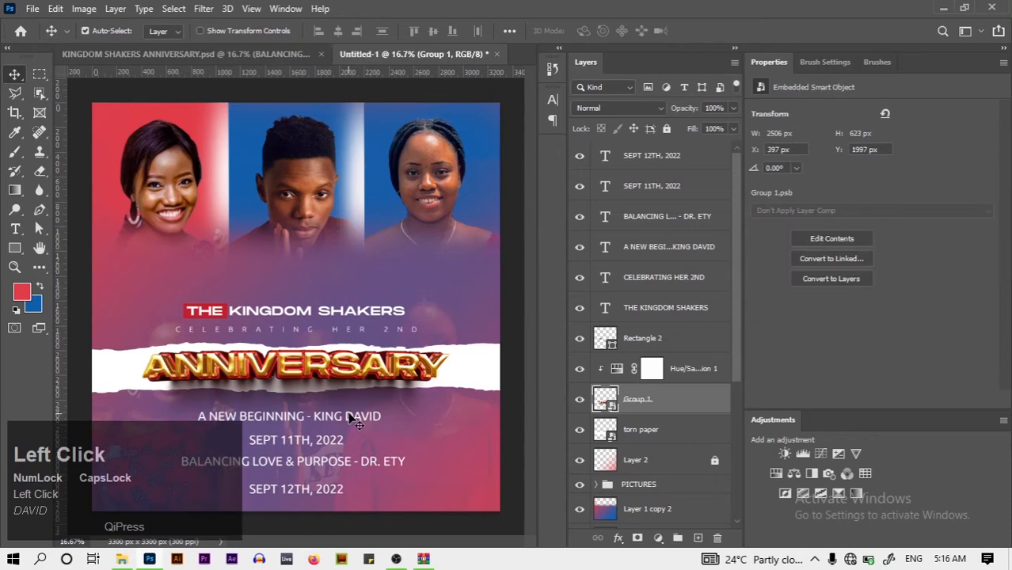
left_click(354, 419)
key("Up")
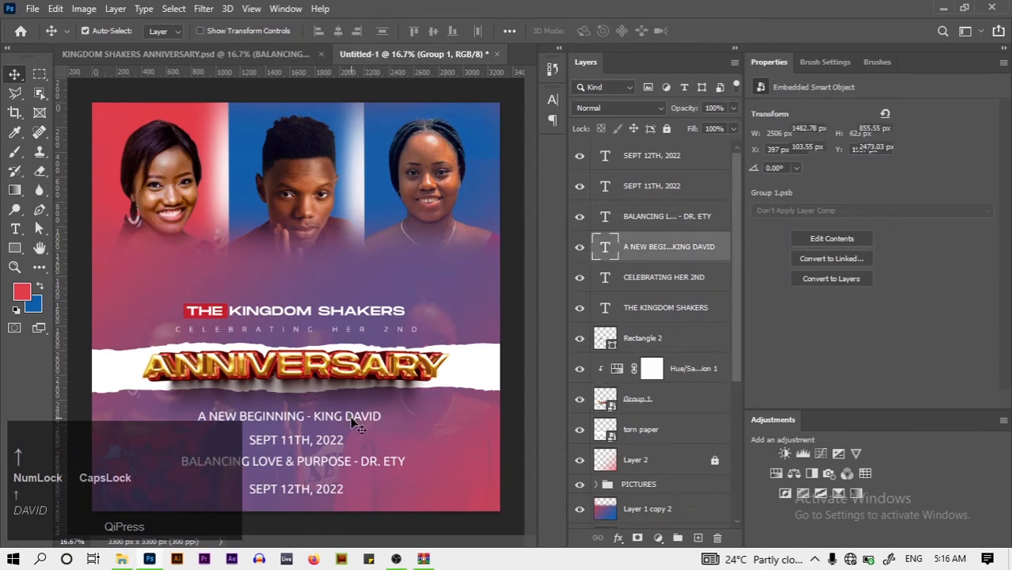
key("Up")
key("Up")
key("Up")
key("Up")
key("Up")
key("Up")
key("Up")
key("Up")
key("Up")
key("Up")
key("Up")
key("Up")
Turn on bounding boxes and nudge the SEPT 11TH, 2022 date and BALANCING line higher
left_click(201, 30)
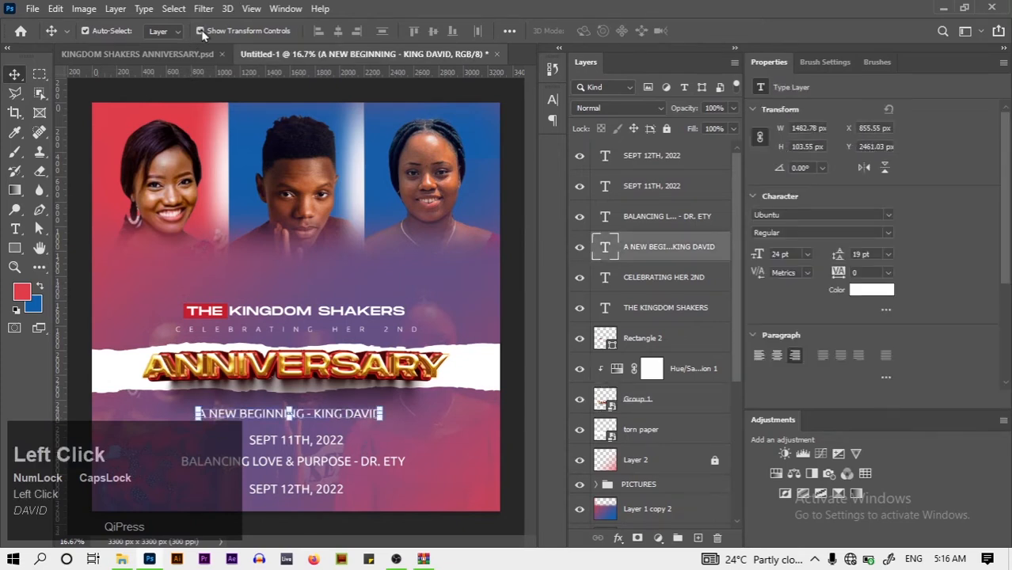
left_click(300, 438)
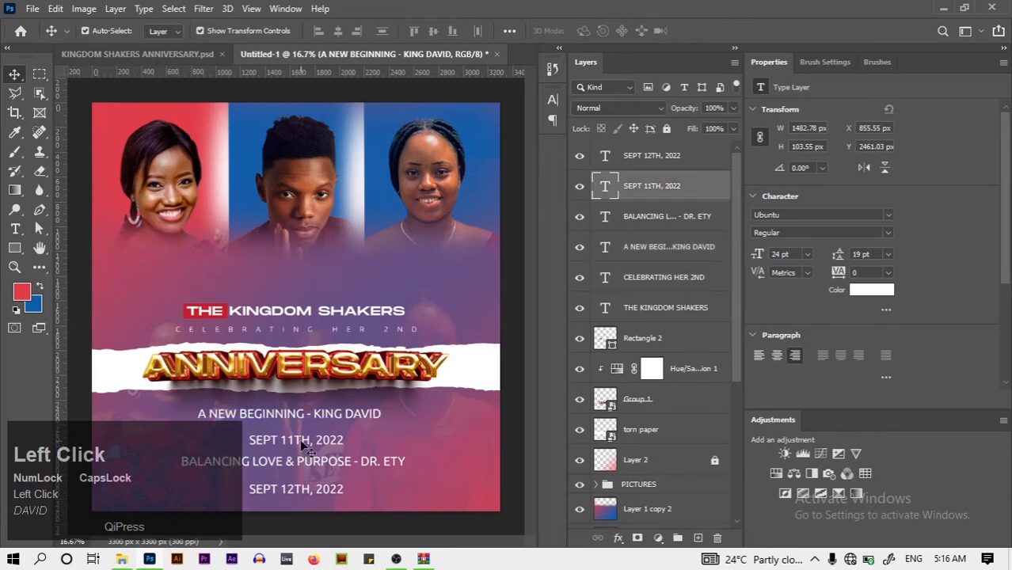
key("Up")
key("Up")
key("Up")
key("Up")
key("Up")
key("Up")
key("Up")
key("Up")
key("Up")
key("Up")
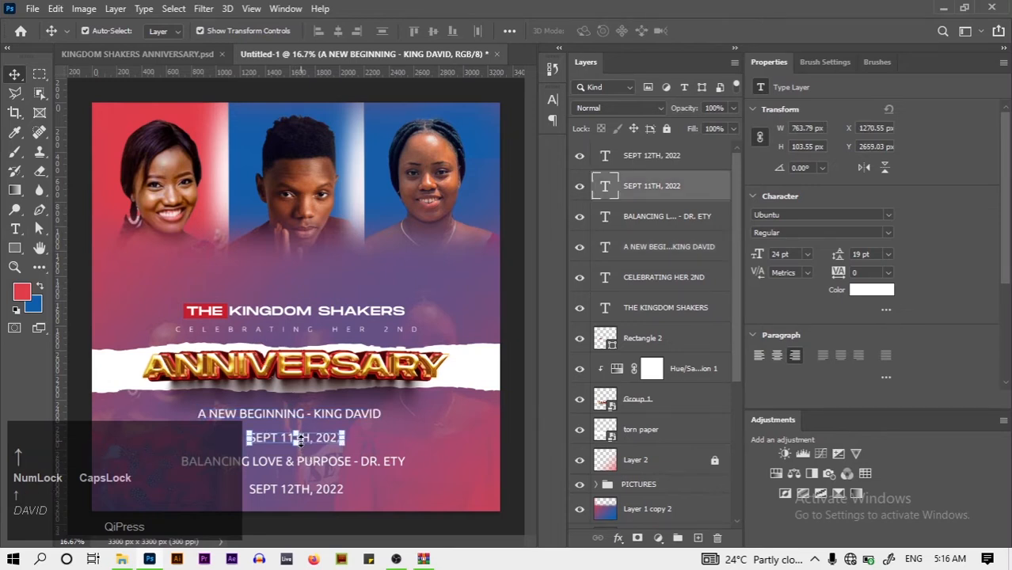
key("Up")
key("Up")
key("Up")
key("Up")
key("Up")
key("Up")
key("Up")
key("Up")
key("Up")
key("Up")
key("Up")
key("Up")
key("Up")
key("Up")
key("Up")
key("Up")
key("Up")
key("Up")
key("Up")
key("Up")
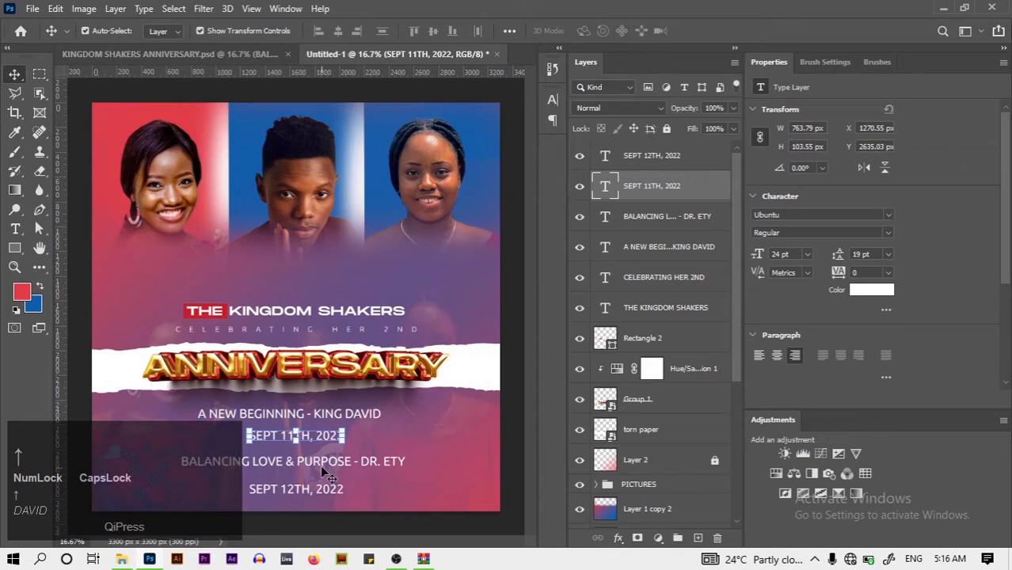
left_click(321, 469)
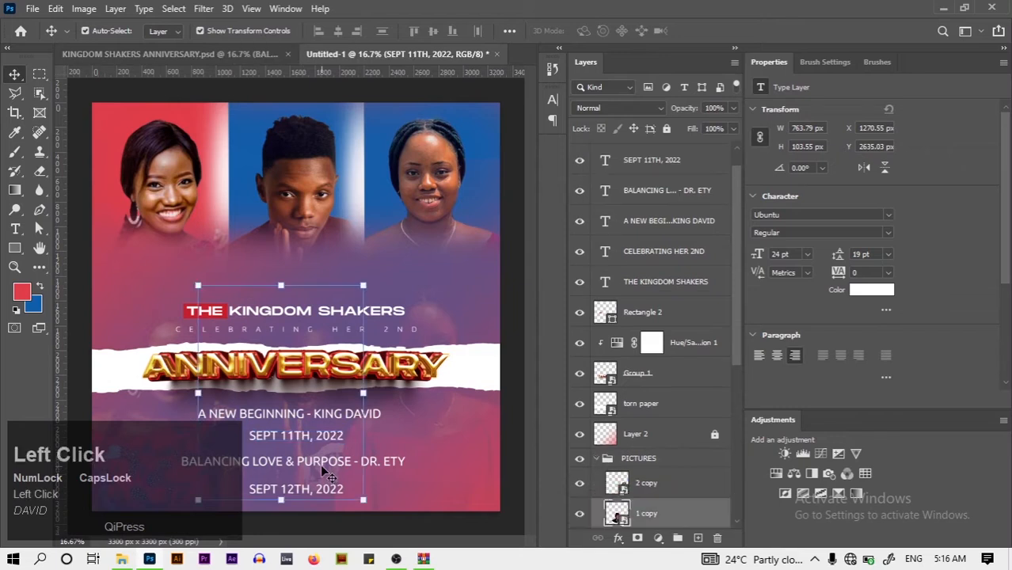
left_click(388, 471)
key("Up")
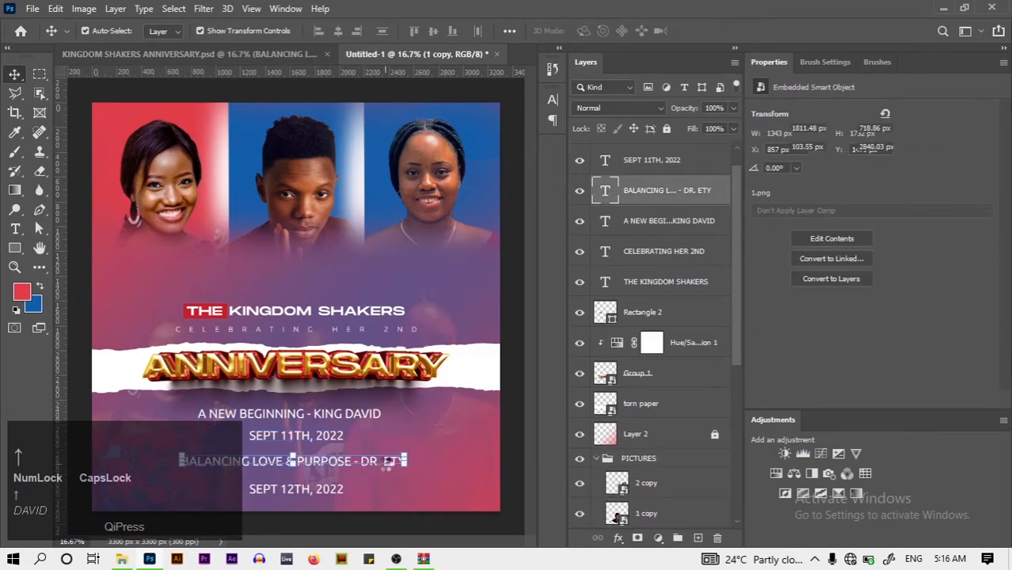
key("Up")
key("Up")
key("Up")
key("Up")
key("Up")
key("Up")
key("Up")
key("Up")
key("Up")
key("Up")
key("Up")
Lock the PICTURES layer group and collapse it
left_click(603, 461)
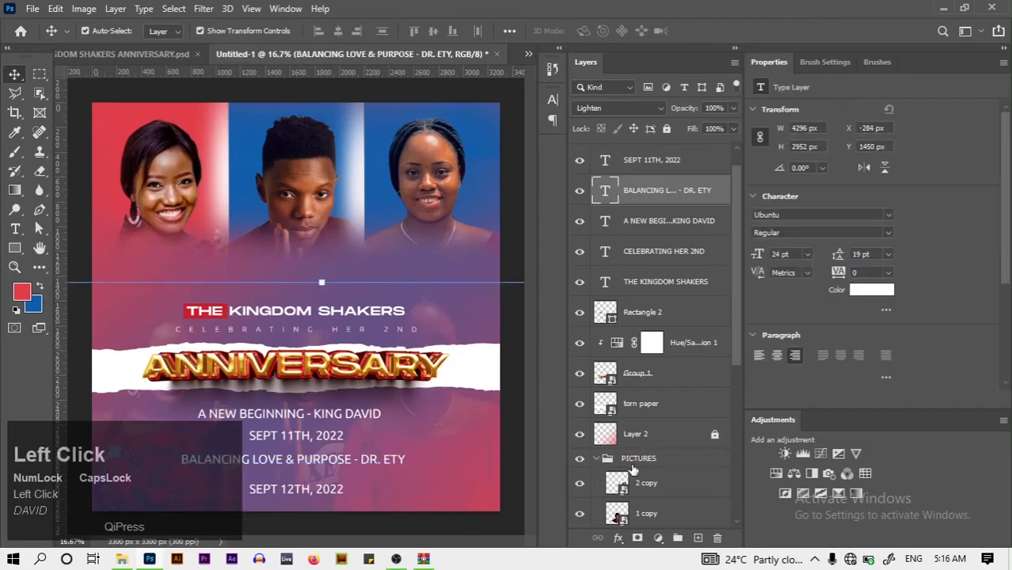
left_click(632, 466)
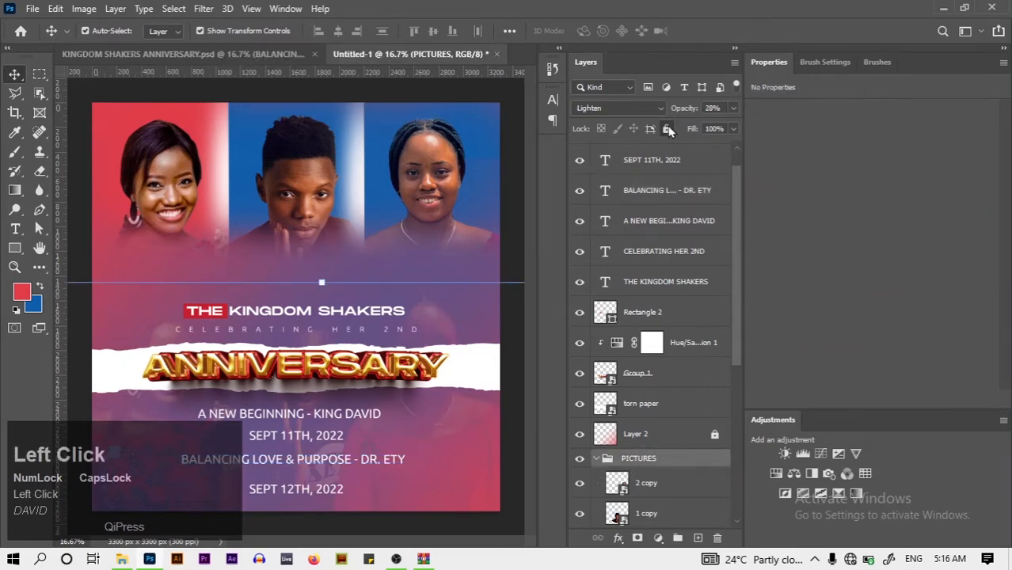
left_click(666, 128)
left_click(596, 460)
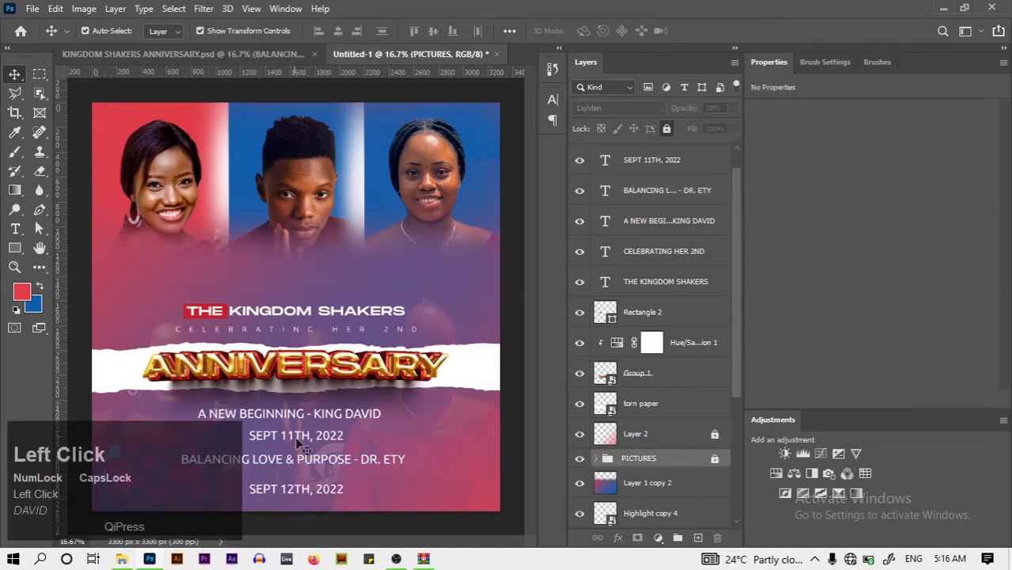
Tighten the stack: raise BALANCING LOVE, SEPT 12TH, A NEW BEGINNING and SEPT 11TH lines
left_click(313, 462)
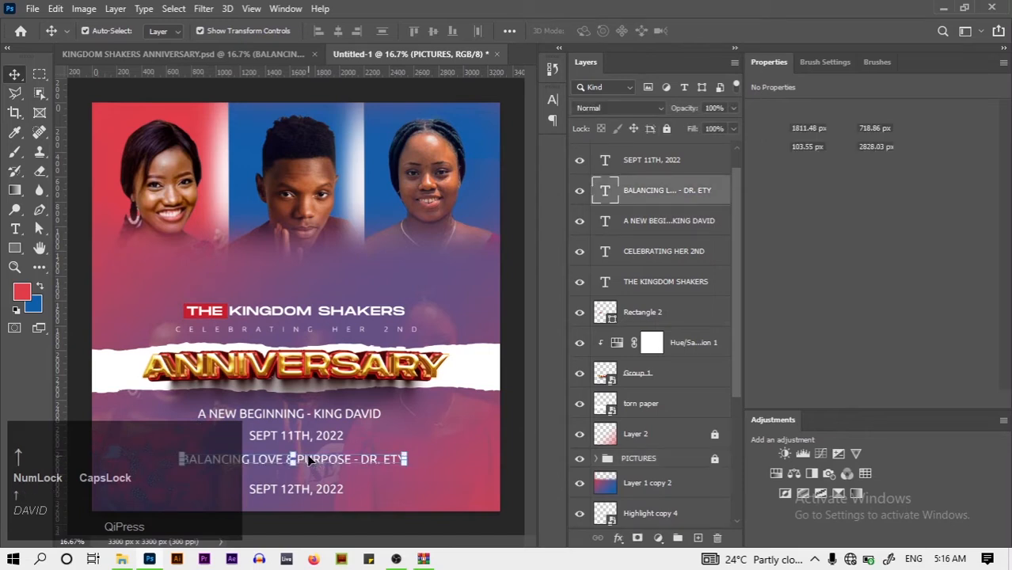
key("Up")
key("Up")
key("Up")
key("Up")
key("Up")
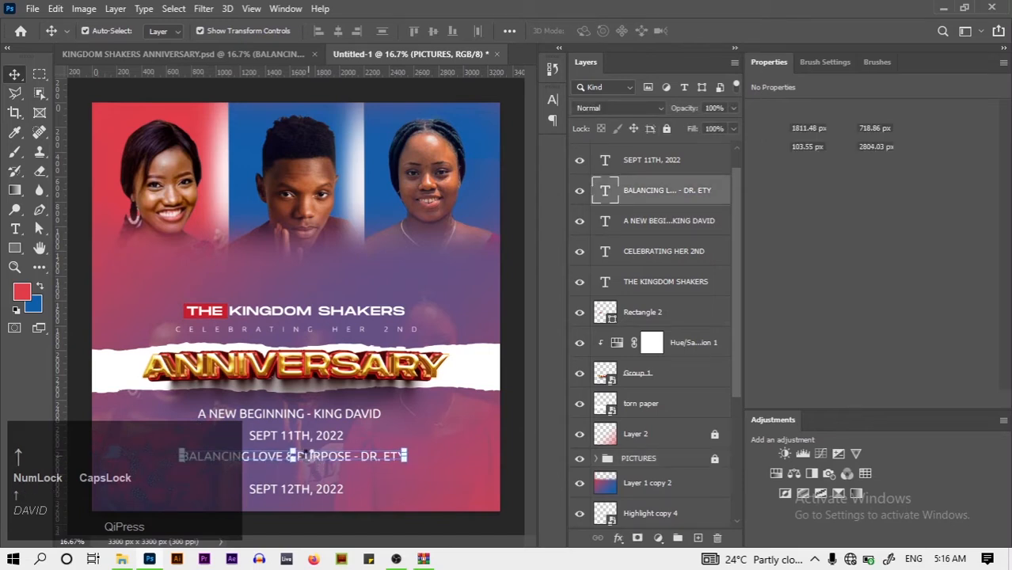
left_click_drag(322, 493, 323, 479)
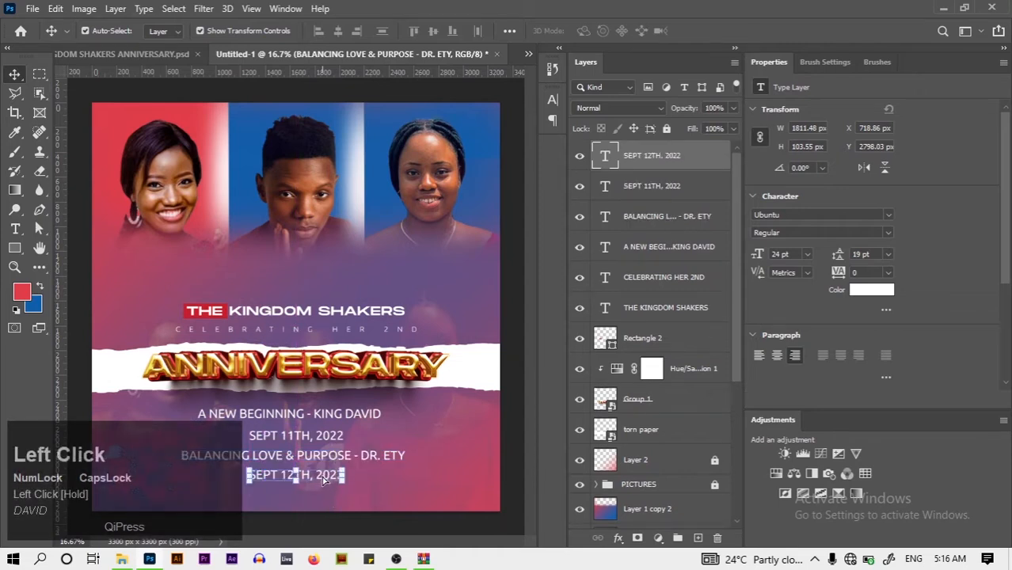
left_click(331, 419)
key("Up")
key("Up")
key("Up")
key("Up")
key("Up")
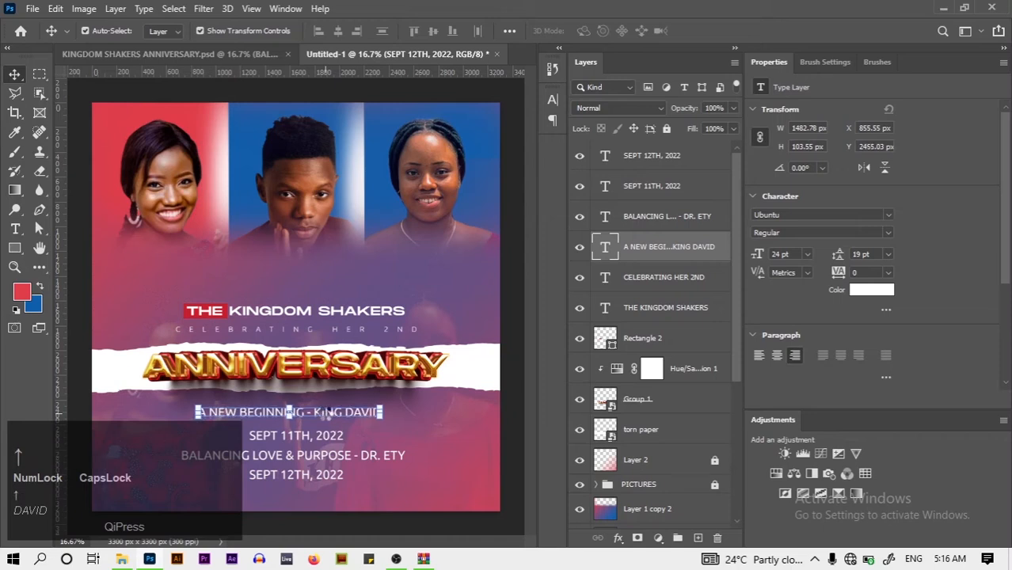
key("Up")
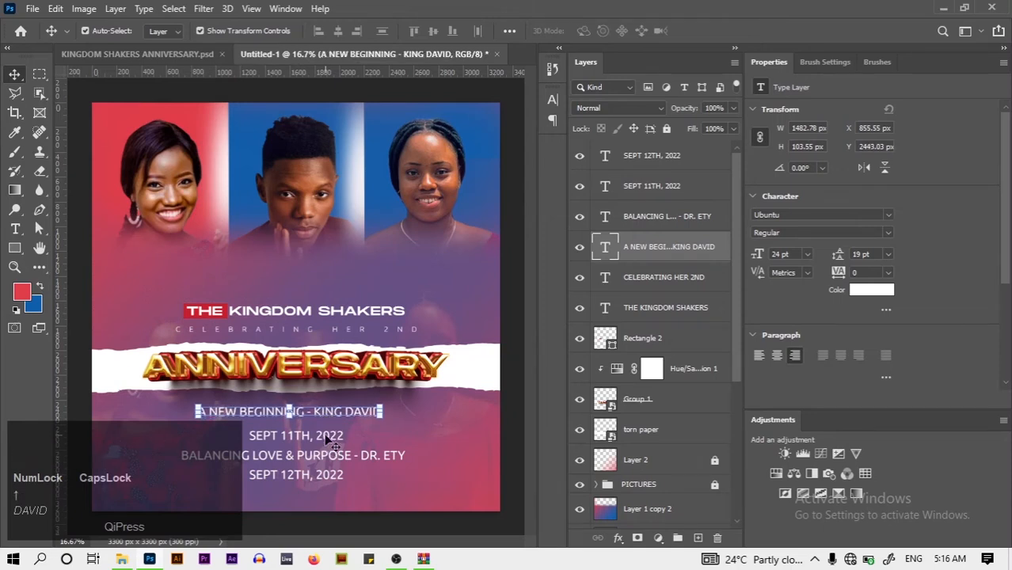
mouse_move(331, 440)
left_mouse_down()
mouse_move(331, 431)
mouse_move(330, 445)
left_mouse_up()
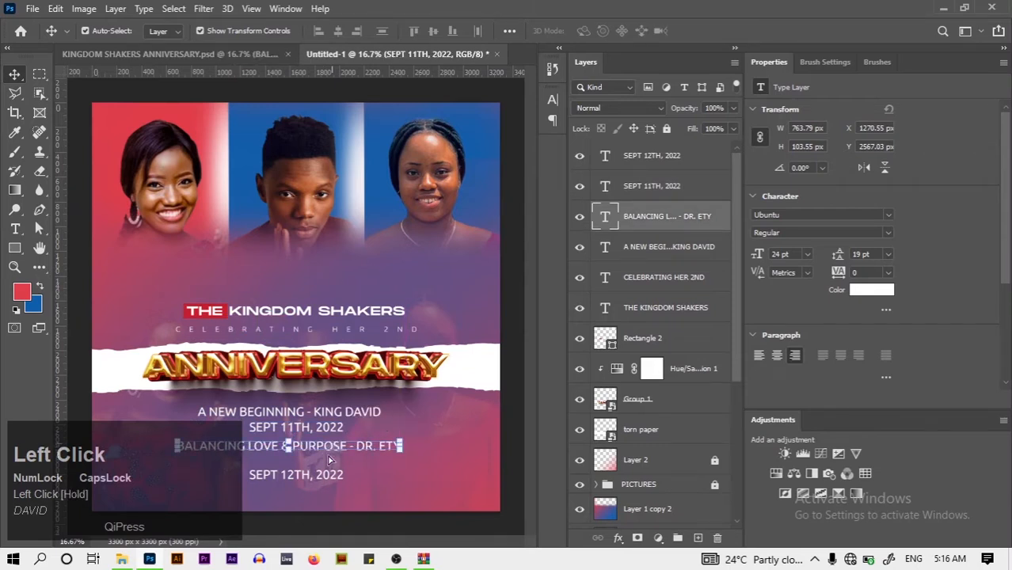
Centre BALANCING LOVE & PURPOSE horizontally, move SEPT 12TH under it, then view the anniversary poster
key("ctrl+a")
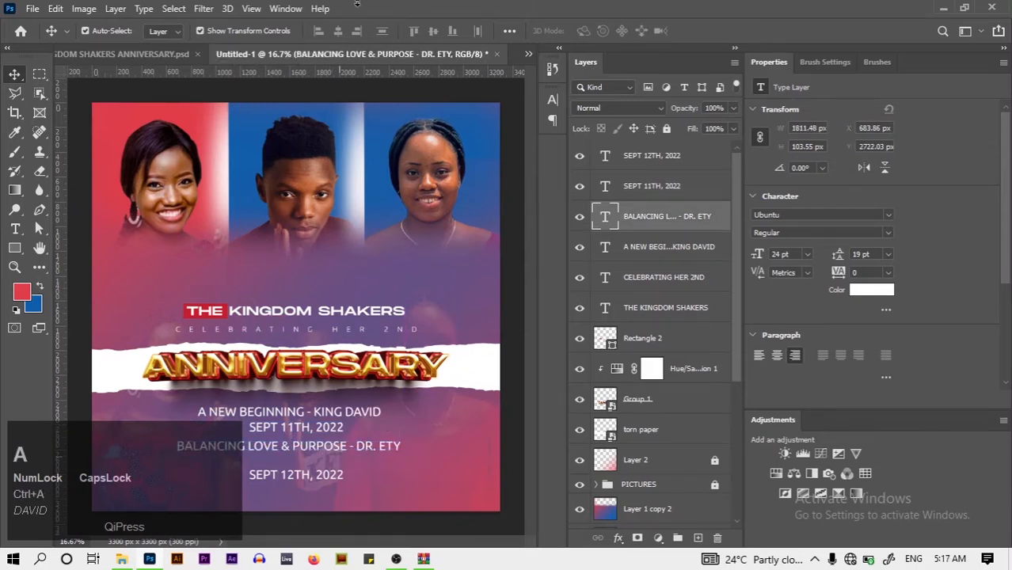
left_click(338, 30)
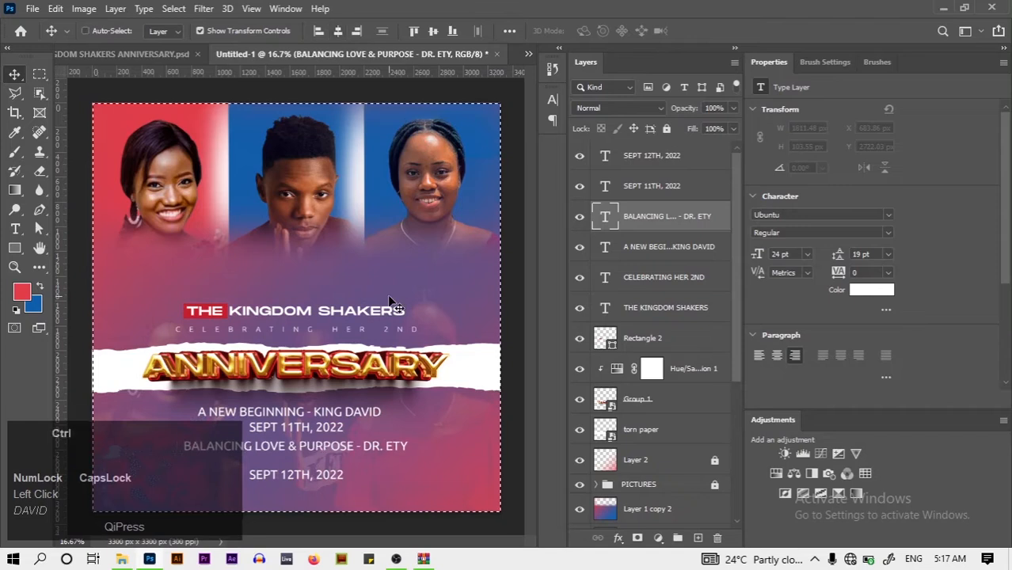
key("ctrl+d")
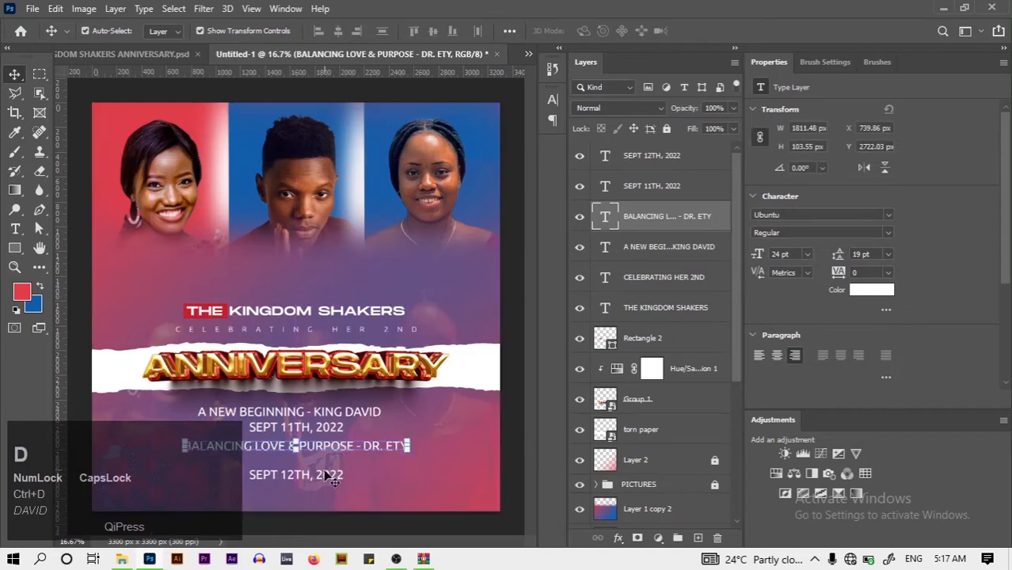
left_click_drag(332, 476, 326, 467)
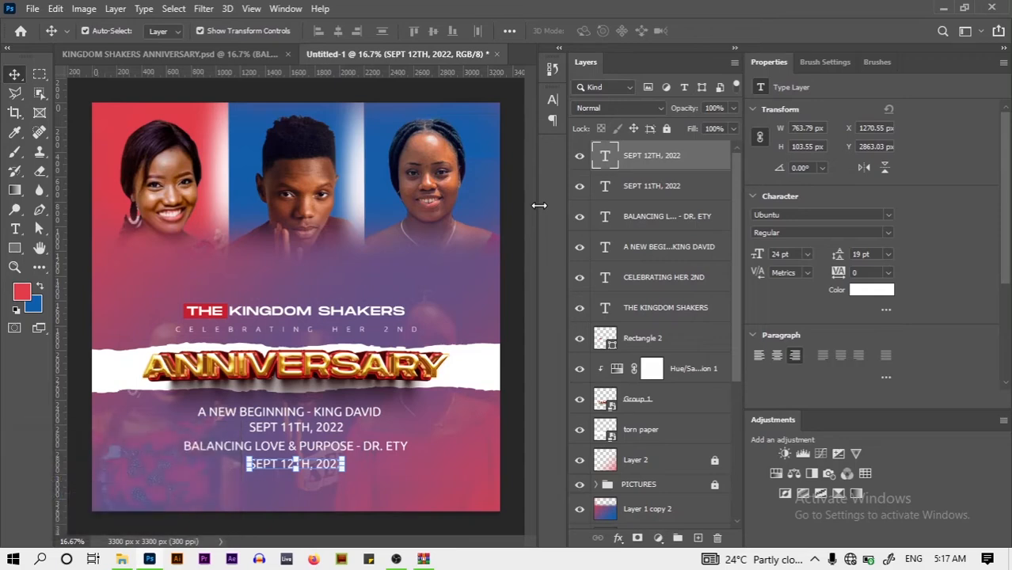
left_click(170, 54)
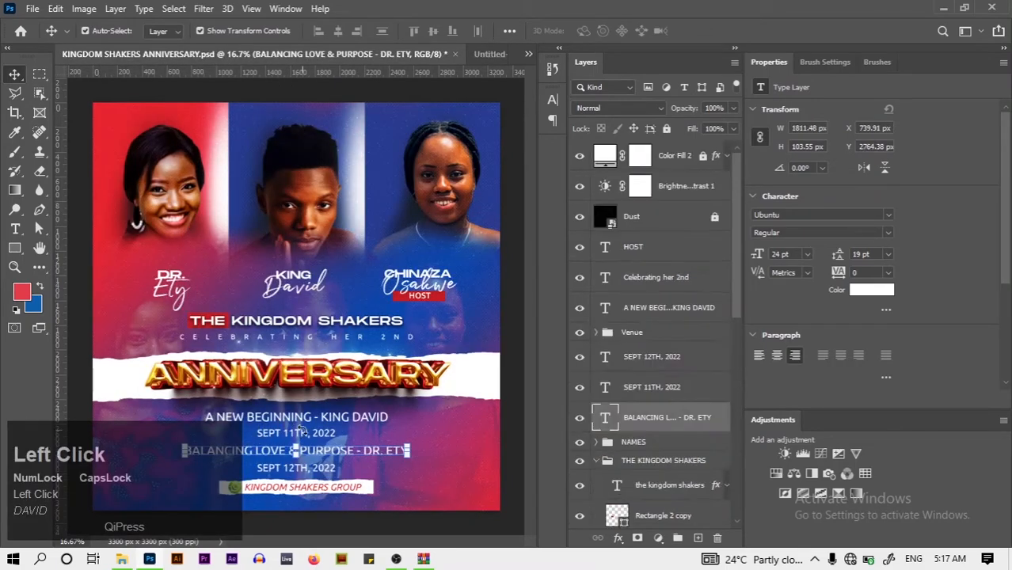
Check the date text size in the KINGDOM SHAKERS ANNIVERSARY poster's character settings
left_click(297, 446)
left_click(736, 31)
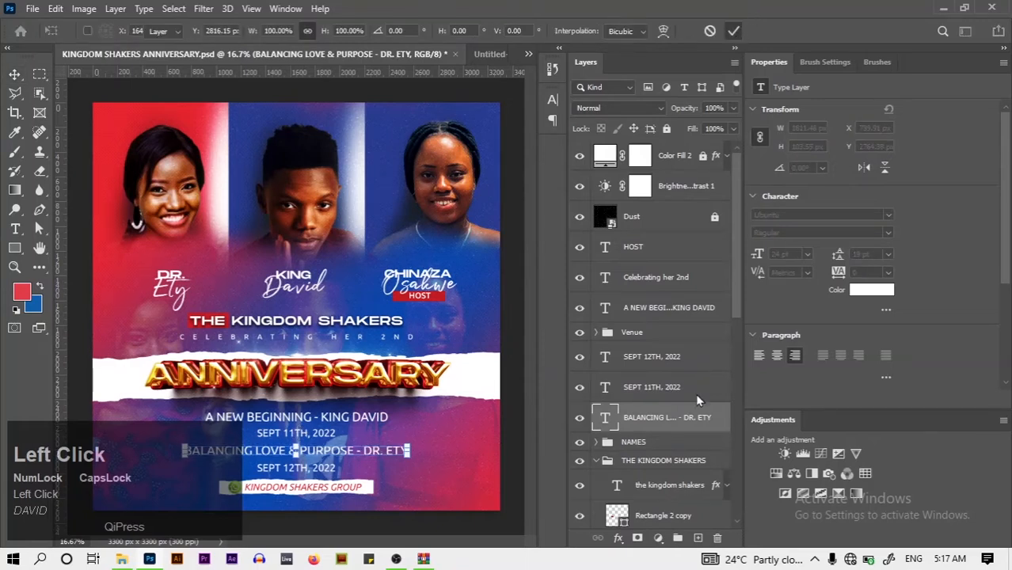
left_click(552, 99)
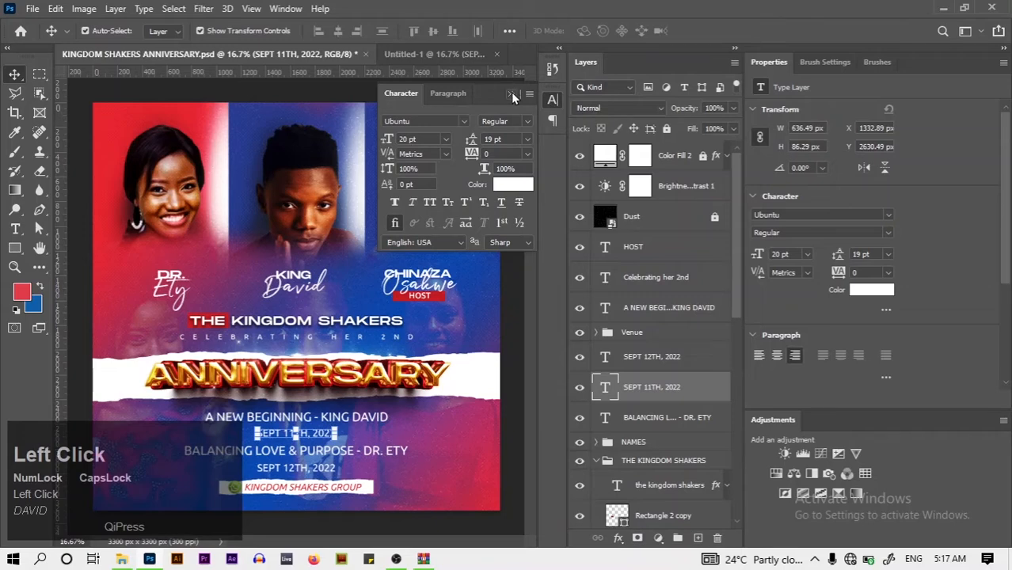
left_click(511, 94)
Back in the flyer, set both SEPT date lines to 18 pt
left_click(466, 53)
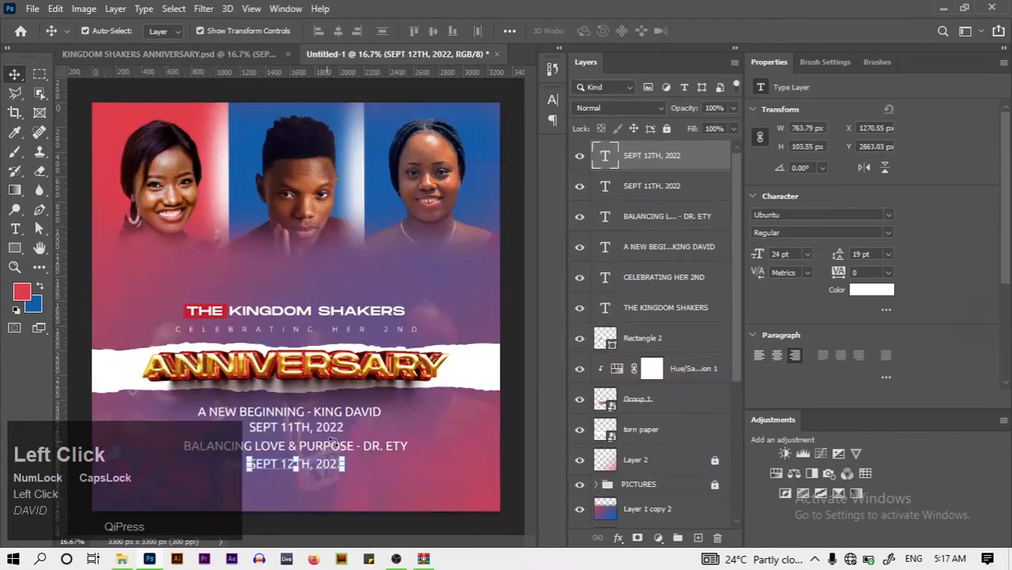
left_click(716, 184, "ctrl")
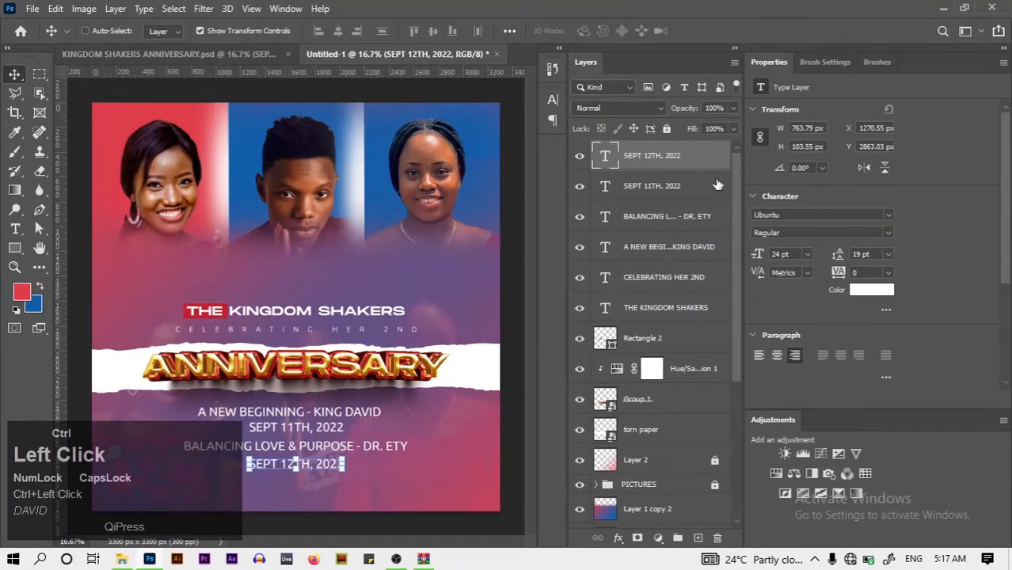
left_click(552, 101)
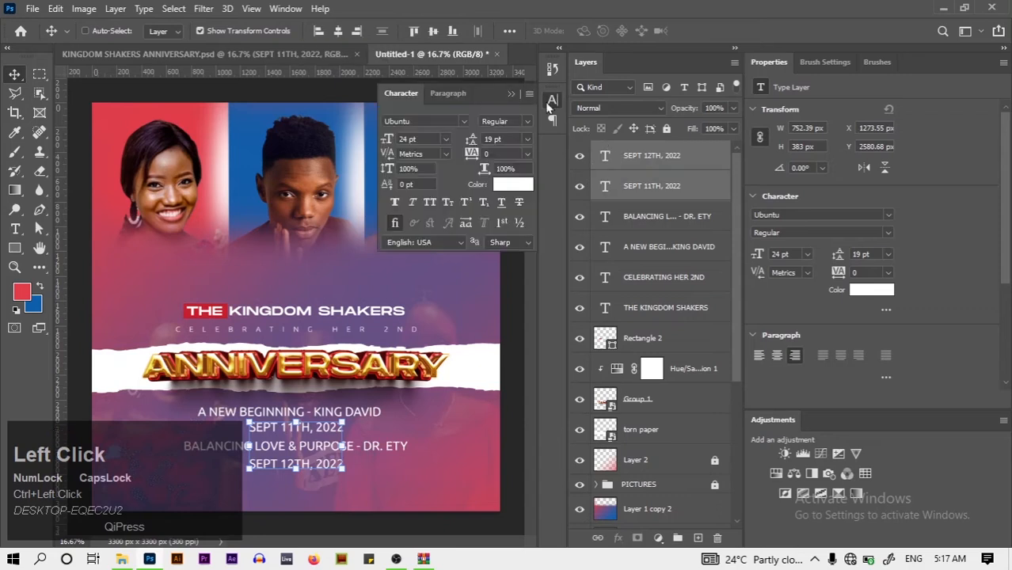
left_click(446, 139)
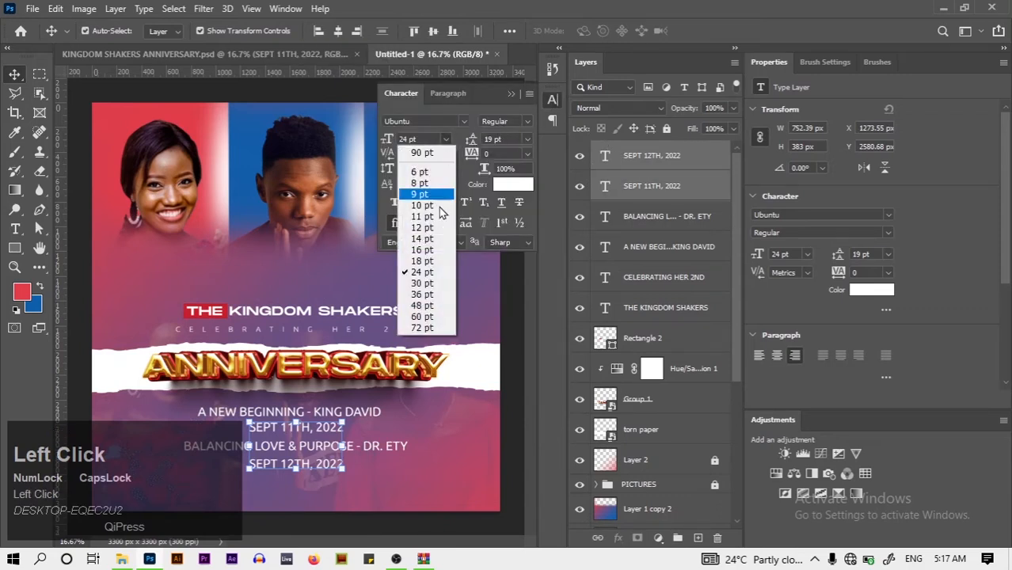
left_click(432, 265)
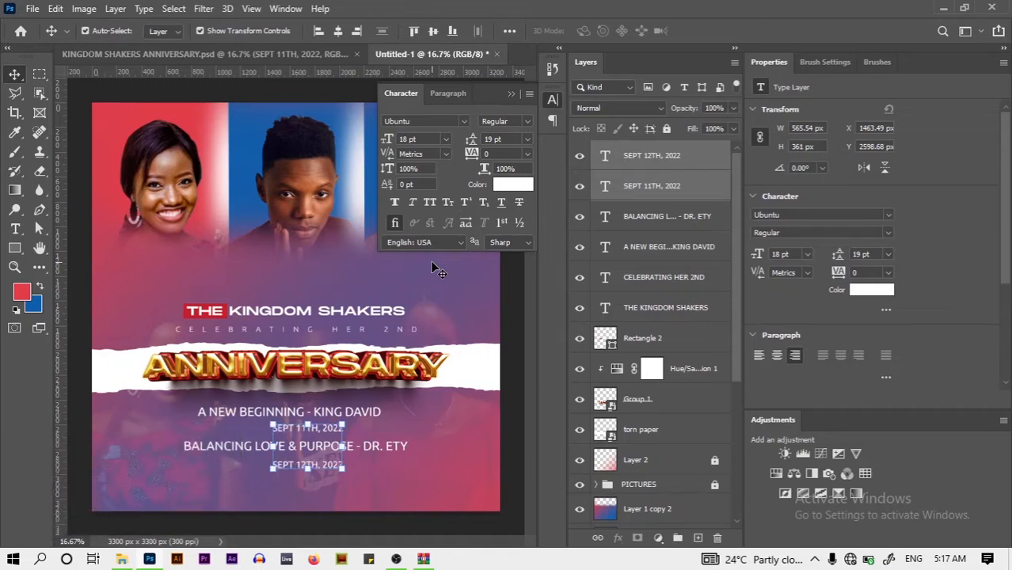
left_click(510, 94)
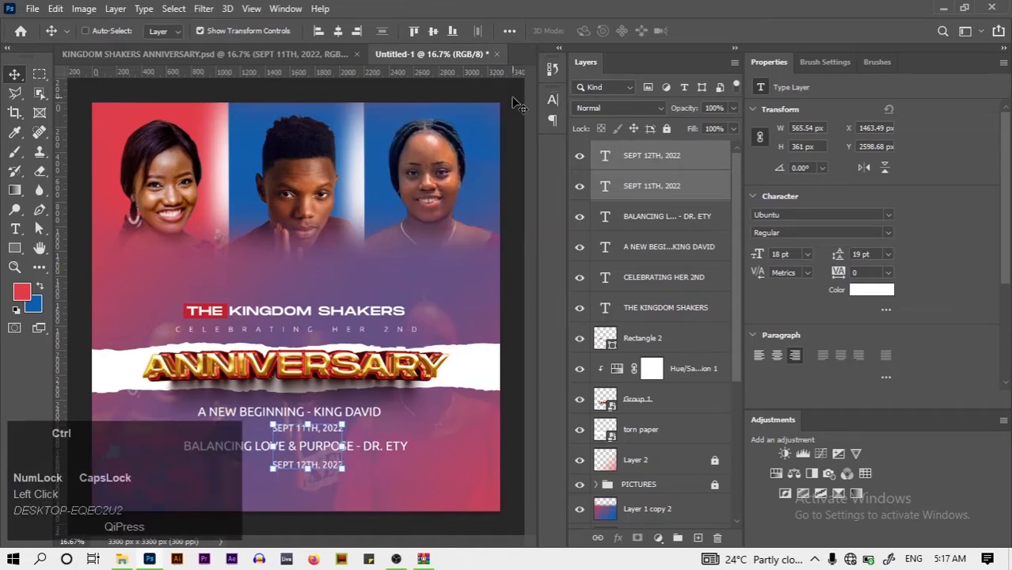
Centre both date lines horizontally on the canvas and deselect them
key("ctrl+a")
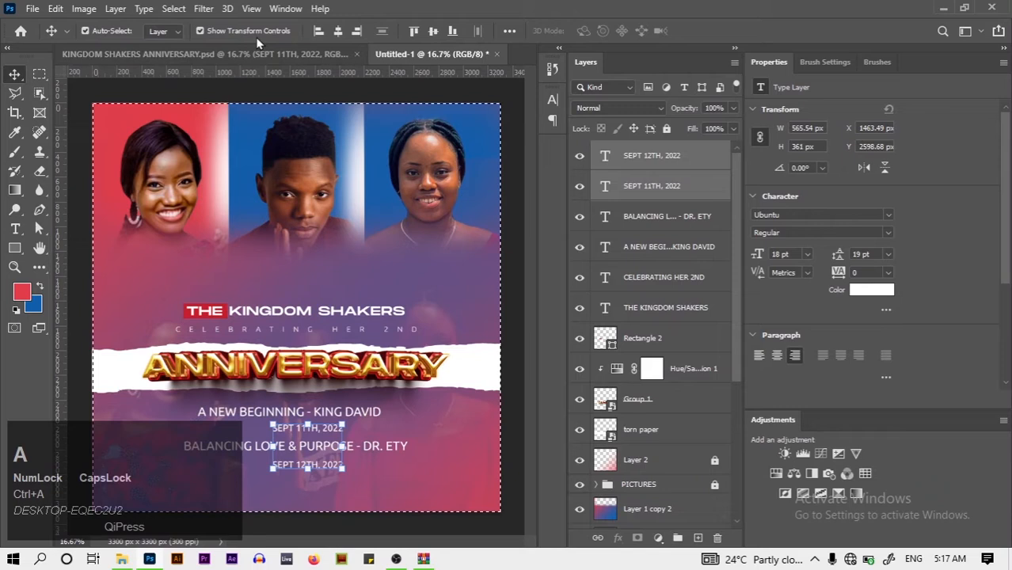
left_click(337, 33)
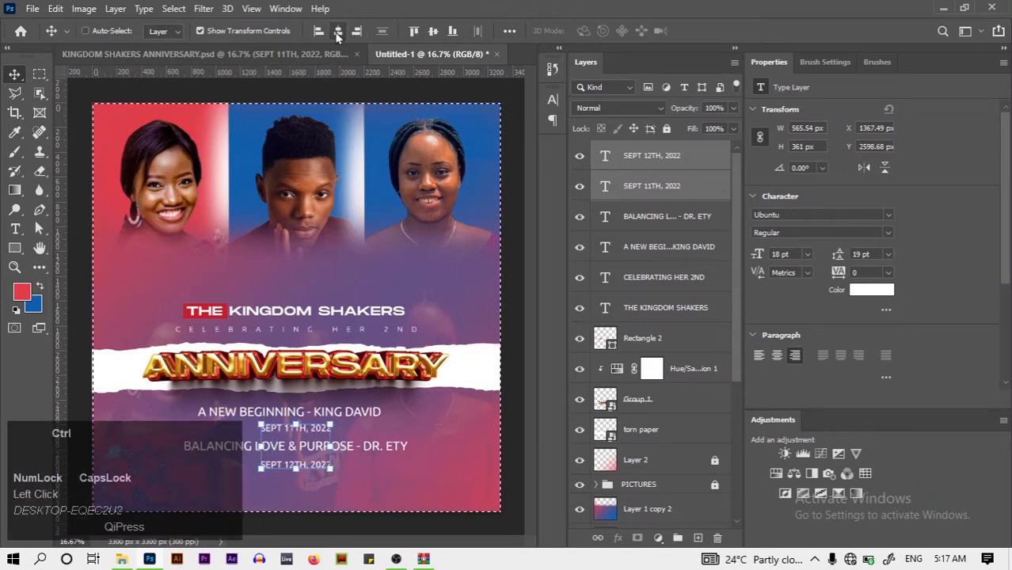
key("ctrl+d")
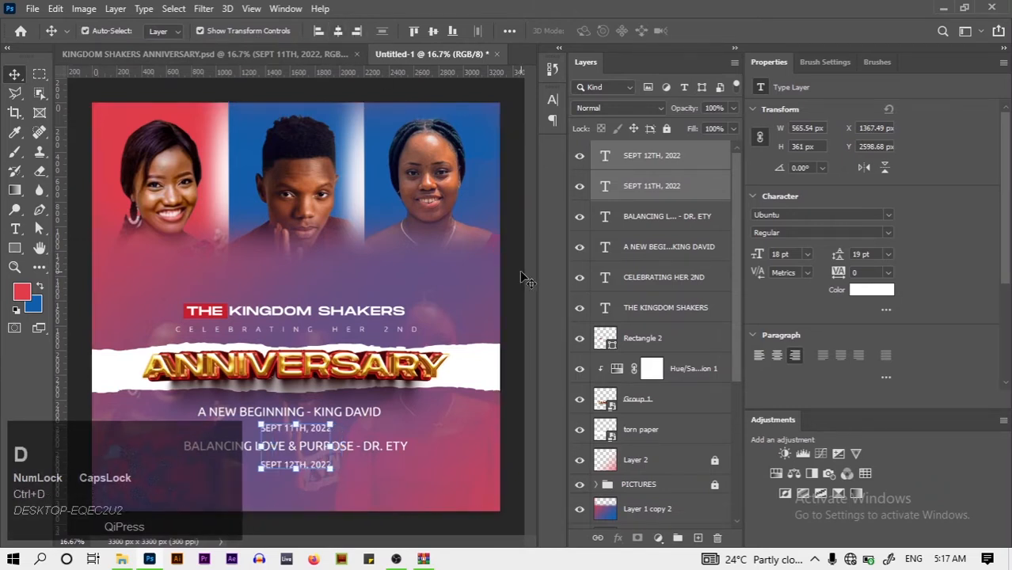
left_click(518, 267)
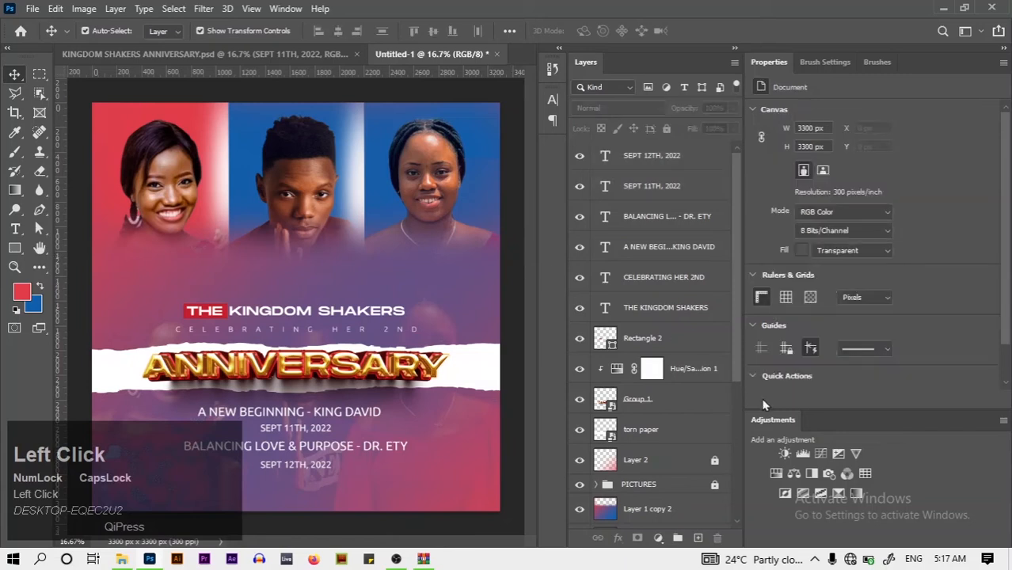
Put a Brightness/Contrast 1 adjustment layer over Layer 2 with Contrast at 59
left_click(688, 463)
left_click(784, 453)
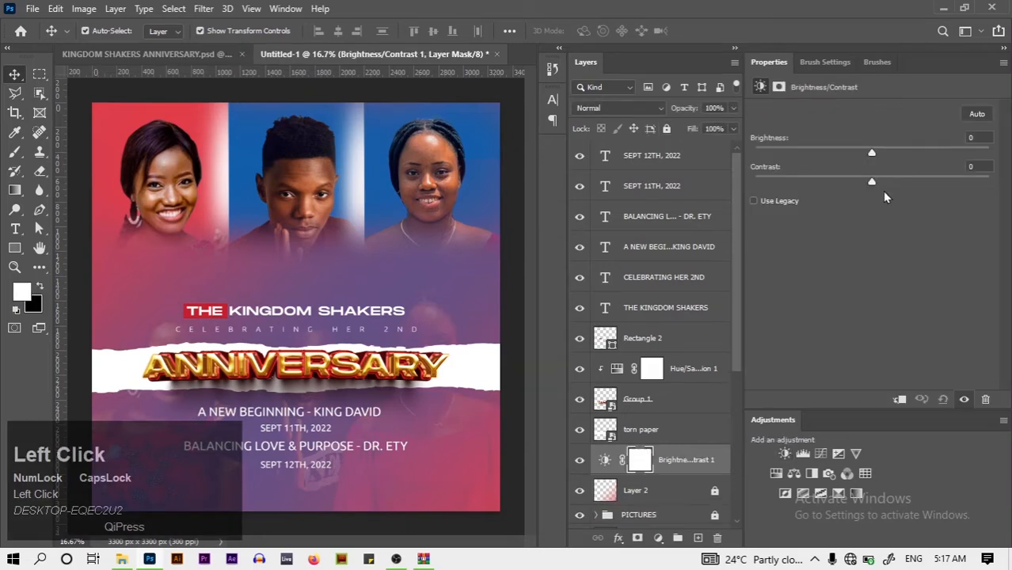
left_click_drag(871, 183, 923, 181)
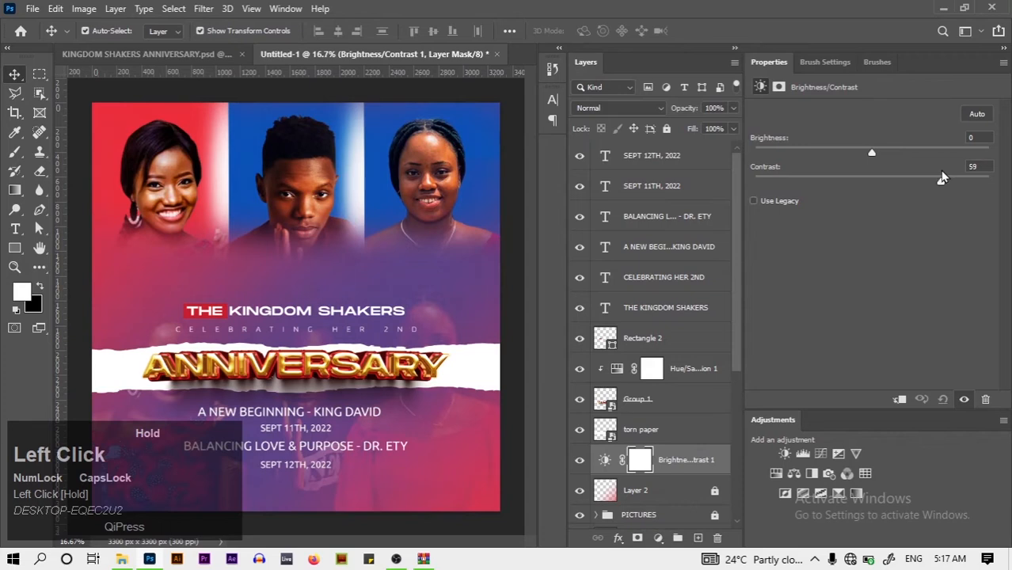
left_click_drag(943, 179, 942, 181)
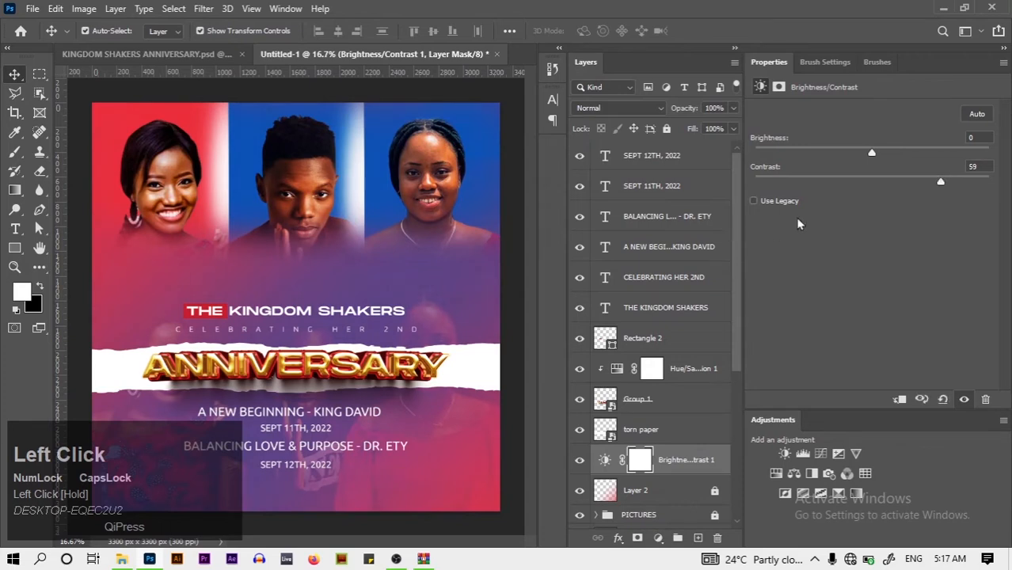
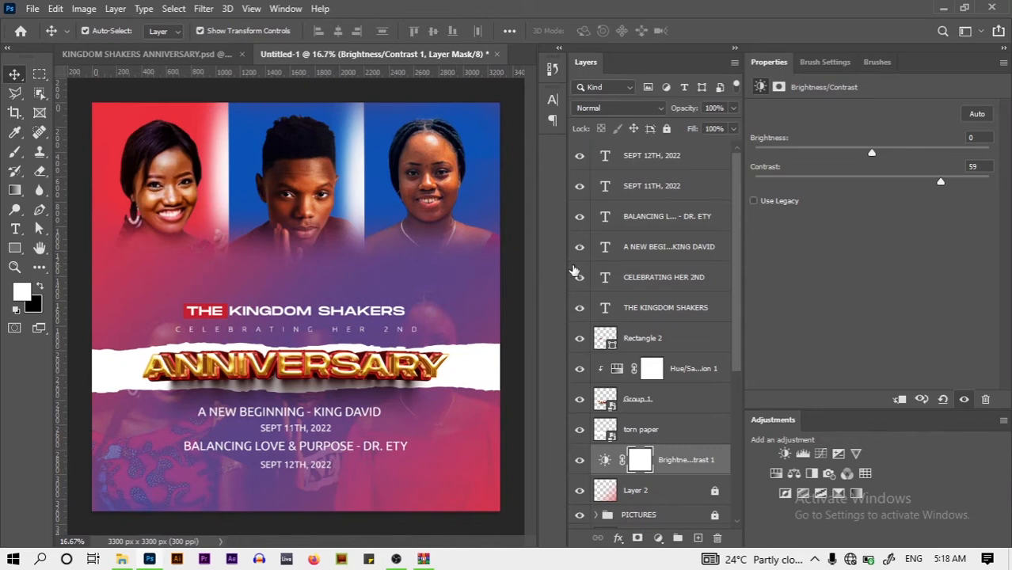
Duplicate THE KINGDOM SHAKERS heading and retype the copy as 'DR.'
left_click(181, 60)
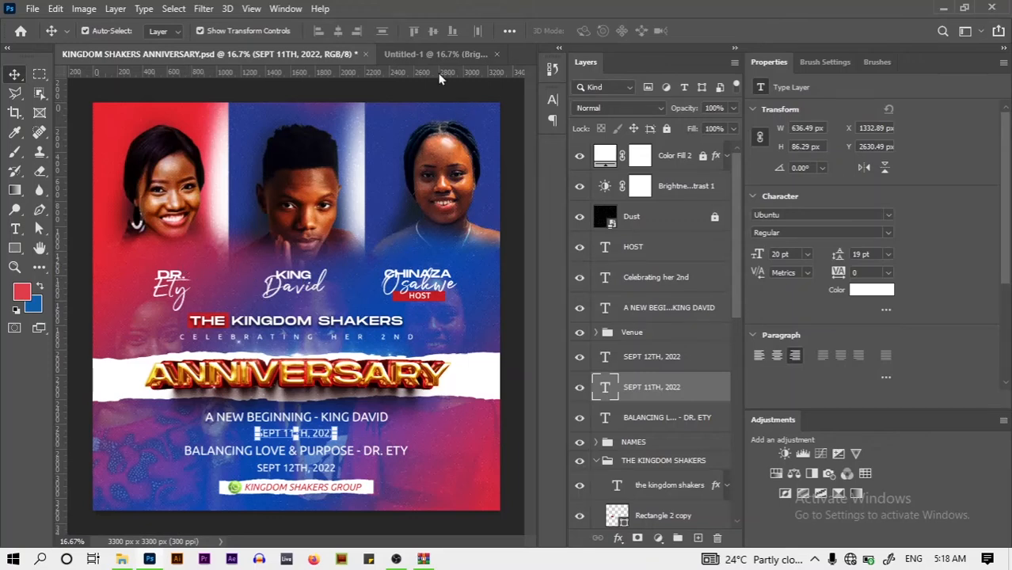
left_click(424, 57)
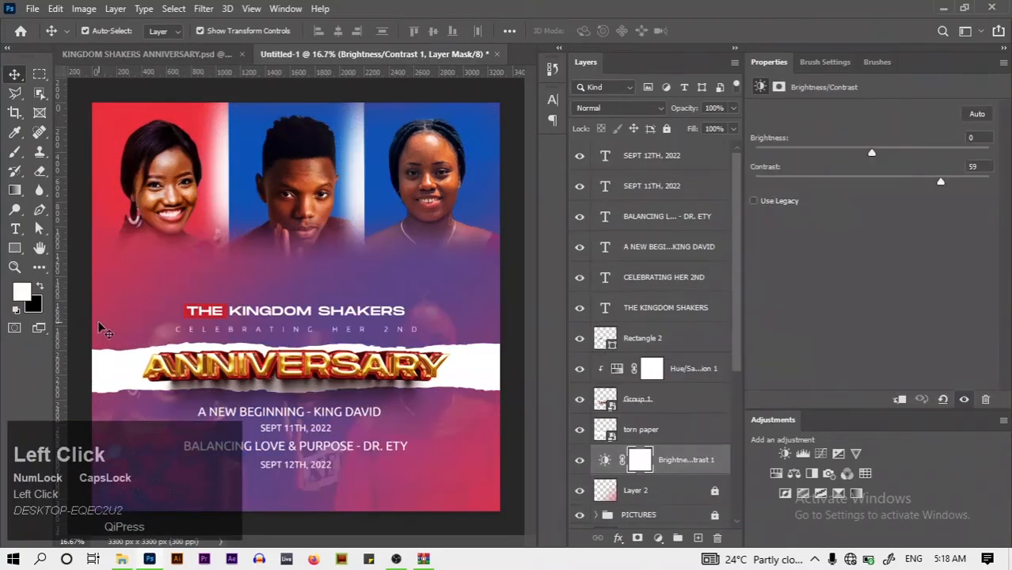
left_click(312, 317)
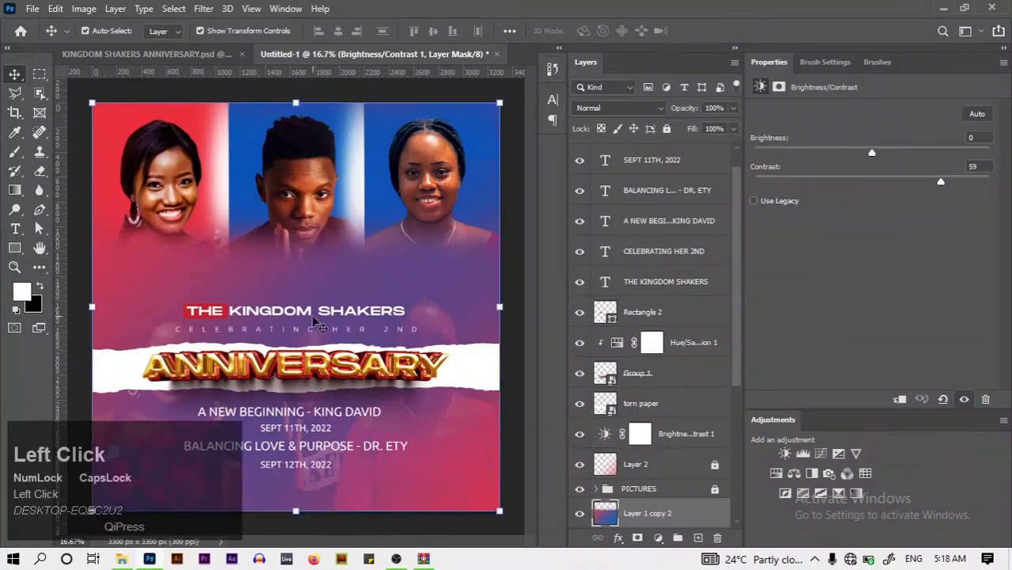
left_click(313, 315)
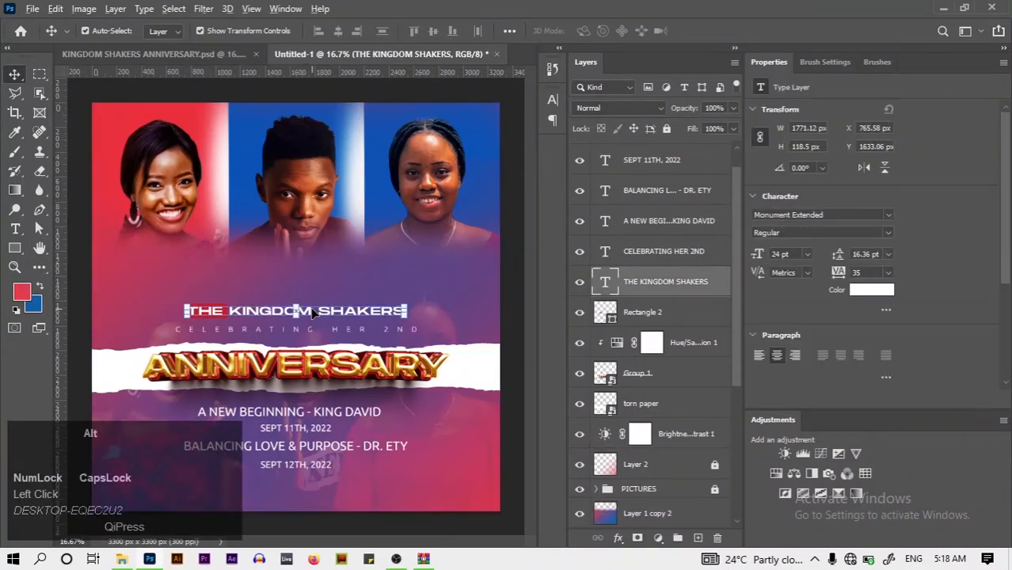
left_click_drag(313, 315, 307, 275)
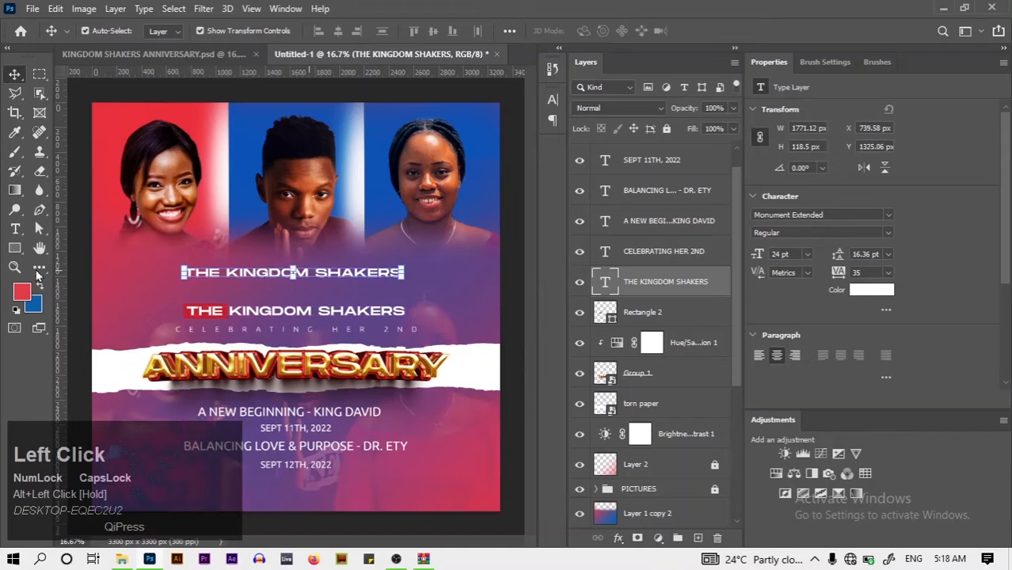
left_click(15, 231)
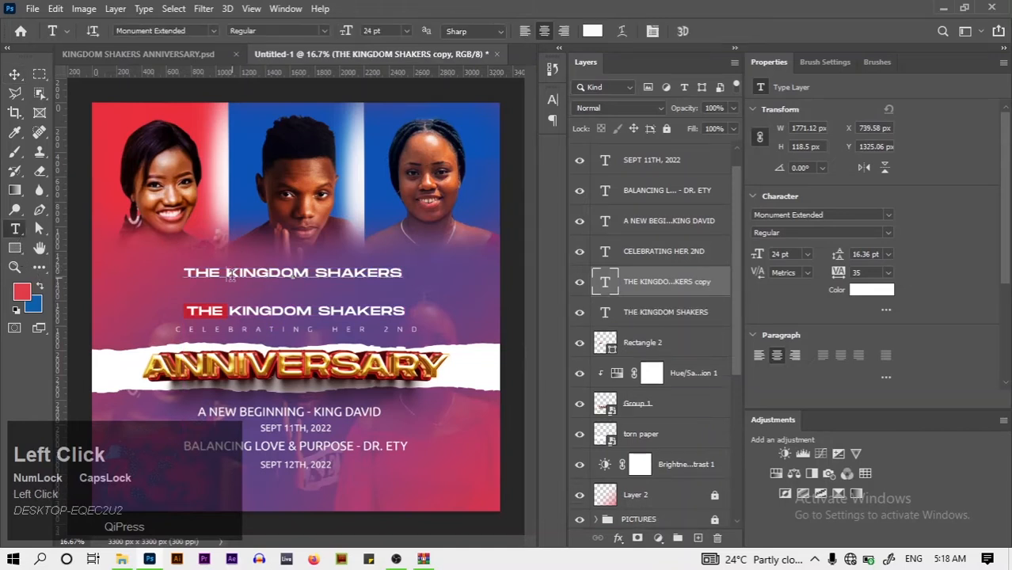
key("ctrl+a")
key("BackSpace")
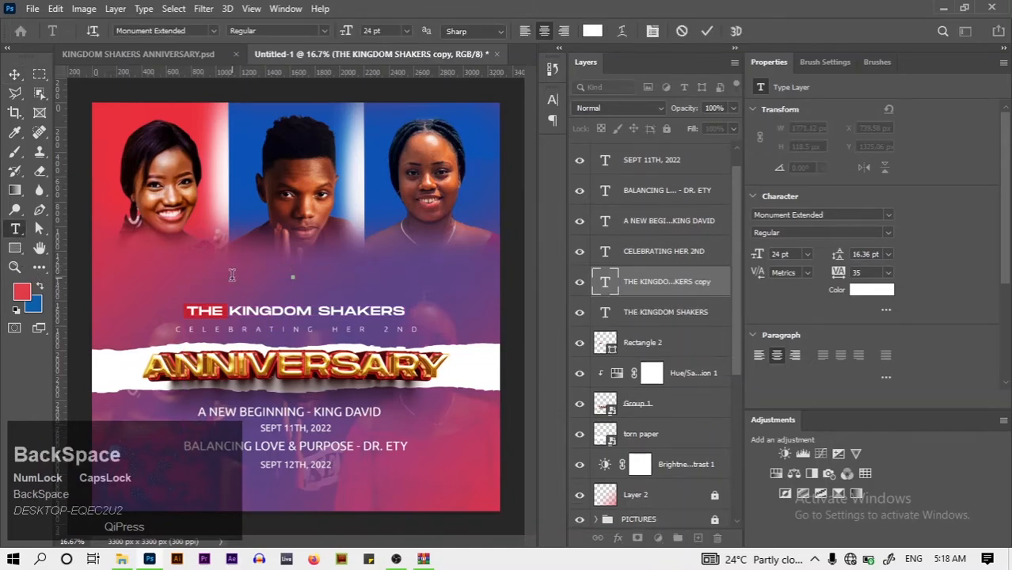
key("Caps_Lock")
key("Caps_Lock")
type("DR")
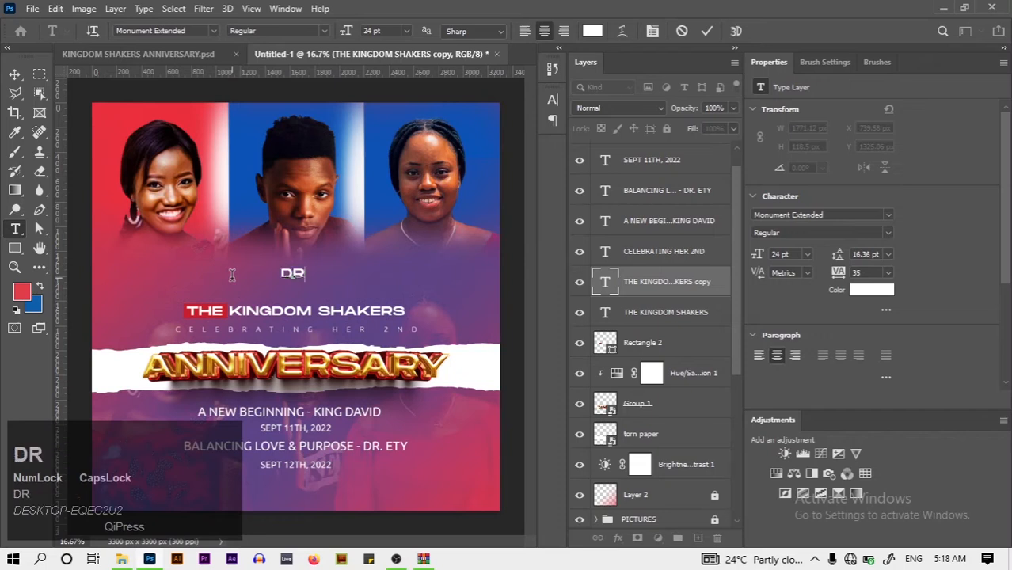
type(",")
key("BackSpace")
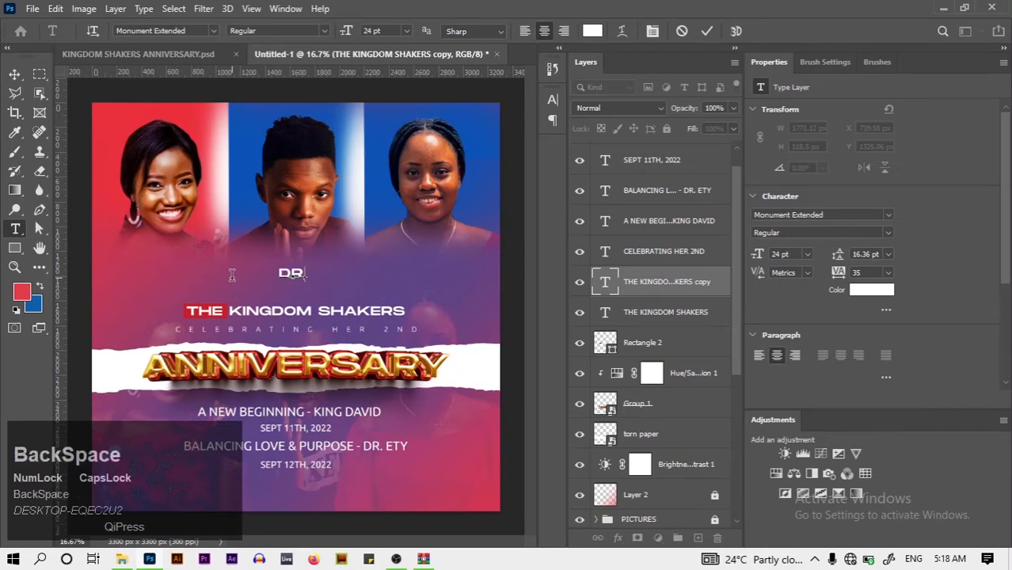
type(".")
key("Caps_Lock")
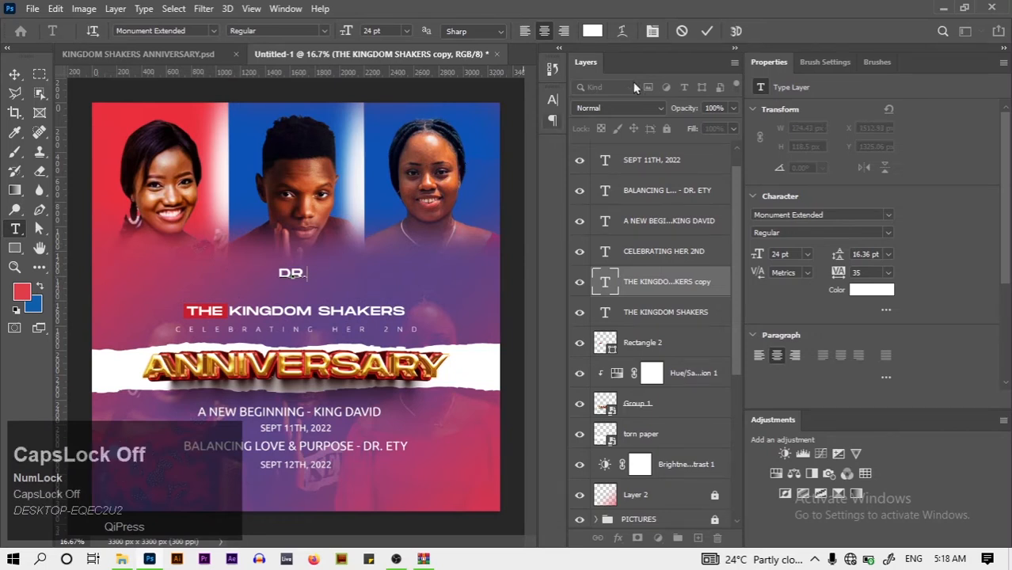
left_click(704, 33)
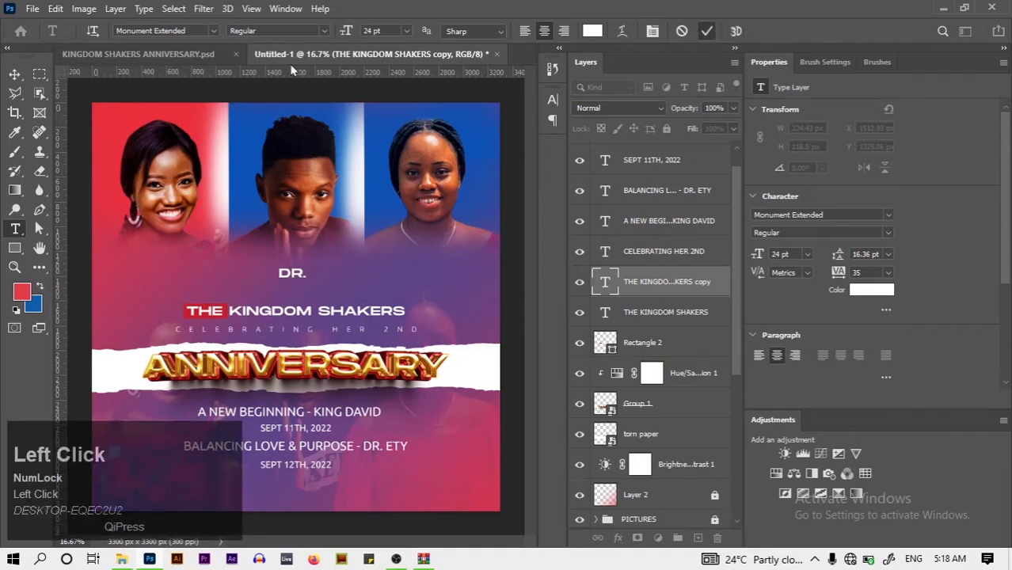
Place the DR. label under the left portrait at 57.86% size, and copy it under the middle portrait
left_click(16, 75)
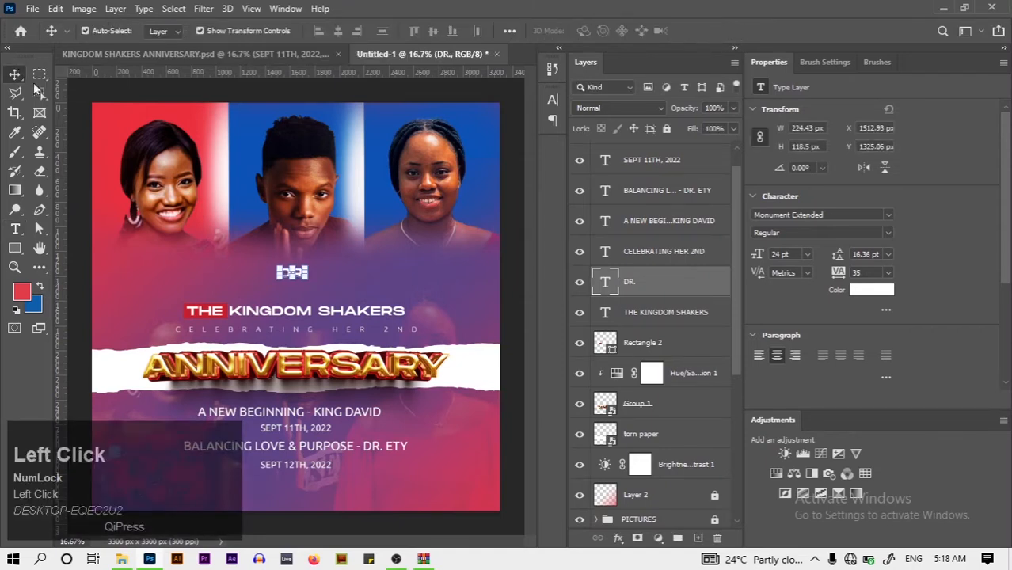
left_click(353, 271)
left_click_drag(294, 274, 203, 268)
left_click(164, 265, "alt")
left_click(735, 32)
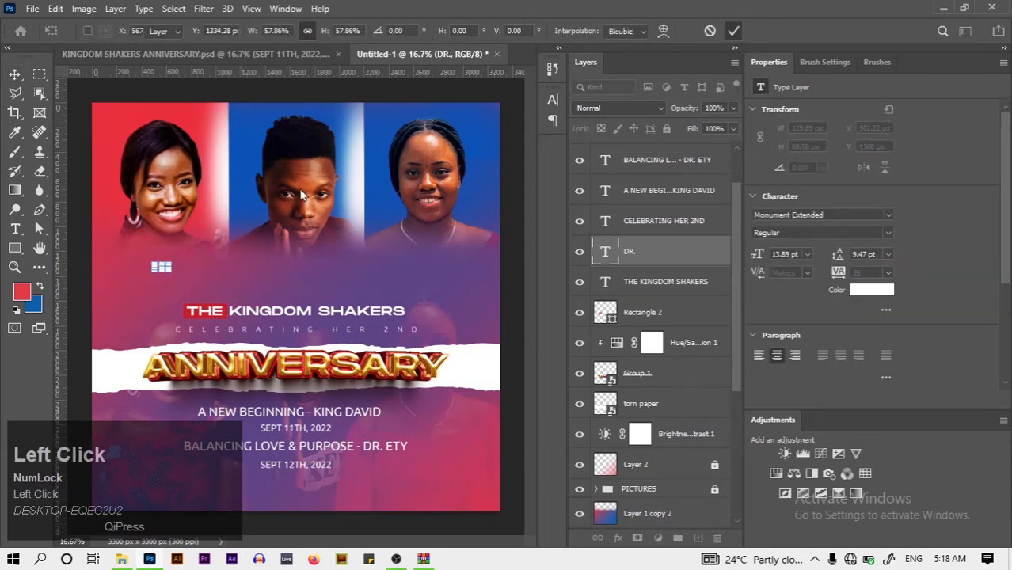
left_click(199, 31)
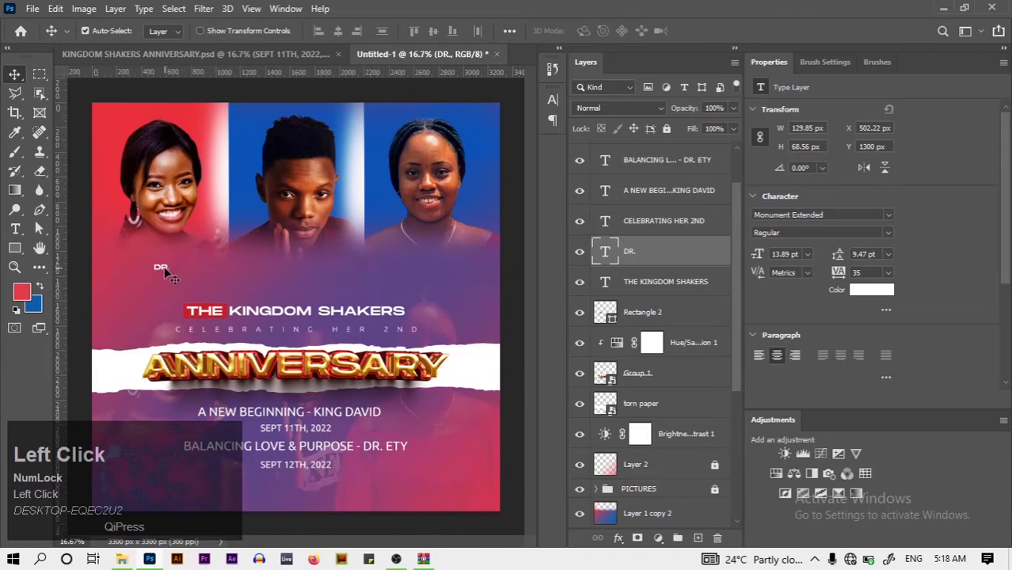
left_click_drag(164, 266, 295, 272)
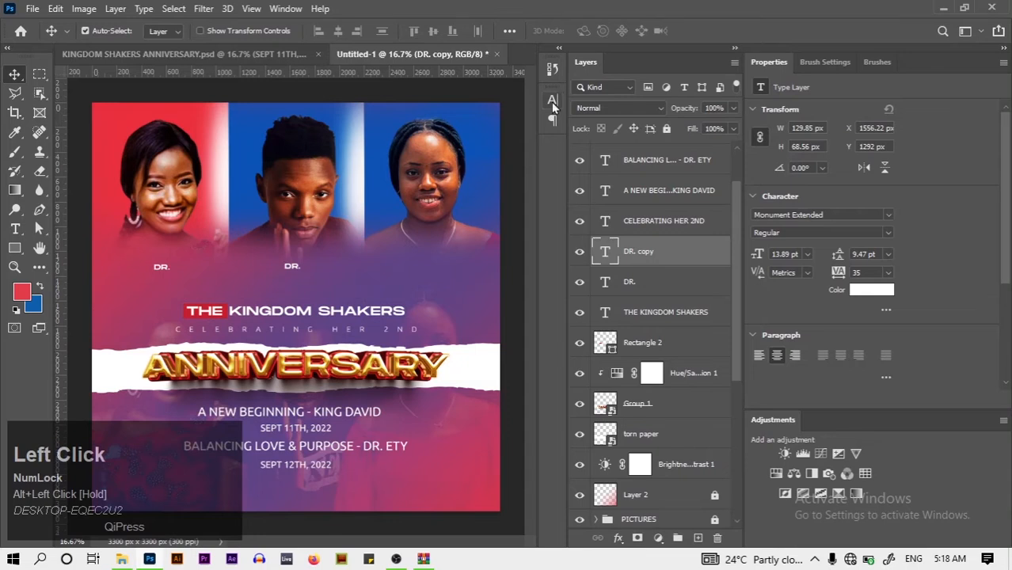
Raise the first DR. label from 13.89 pt to 18 pt in the Character panel
key("ctrl")
left_click(651, 279, "ctrl")
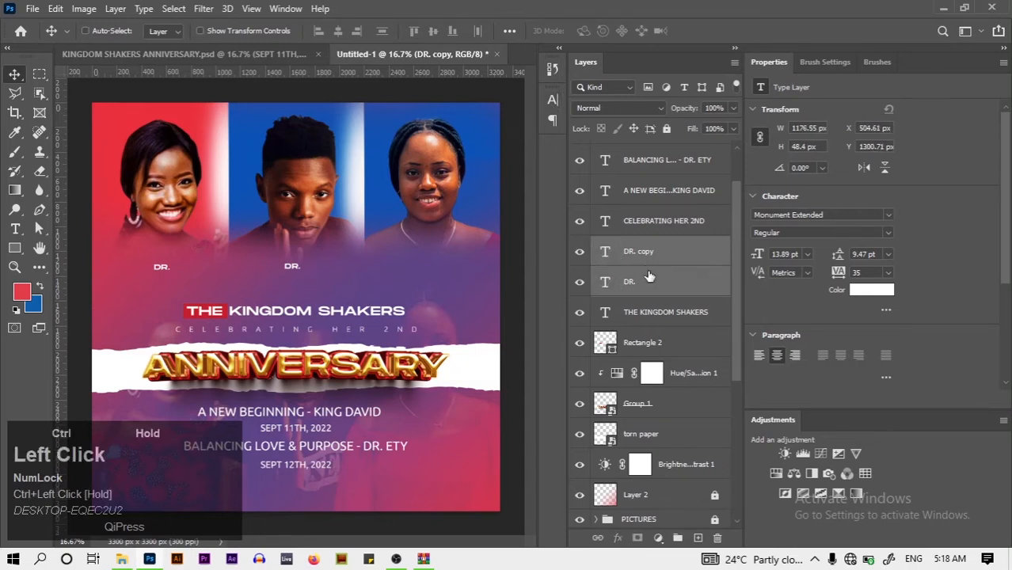
left_click(556, 104)
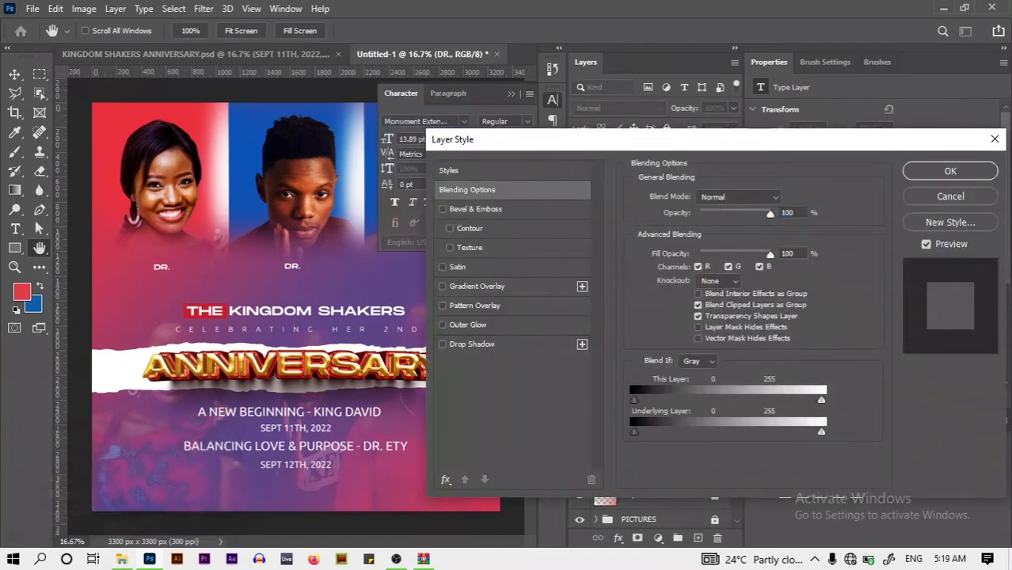
left_click(995, 138)
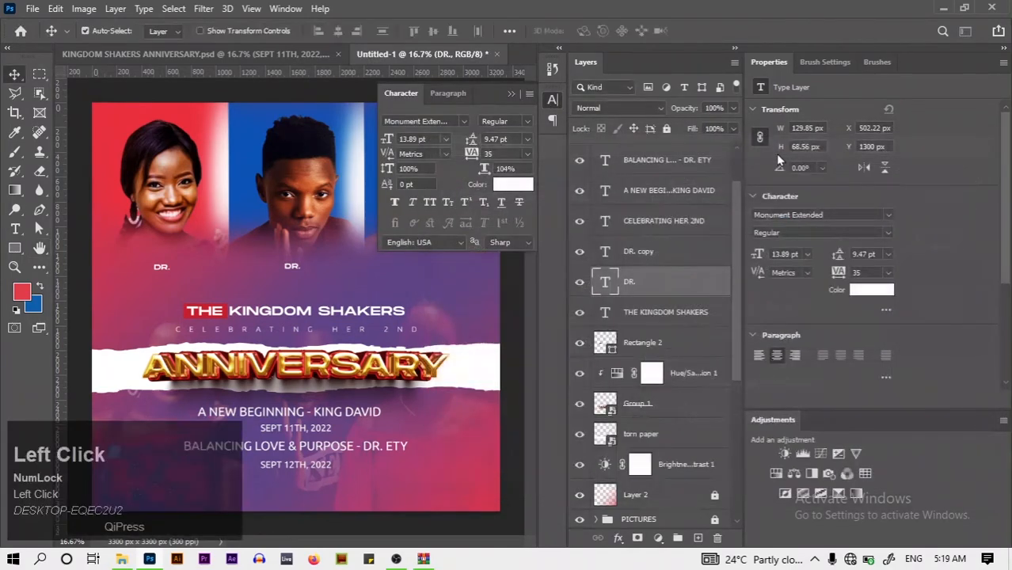
left_click(695, 253, "ctrl")
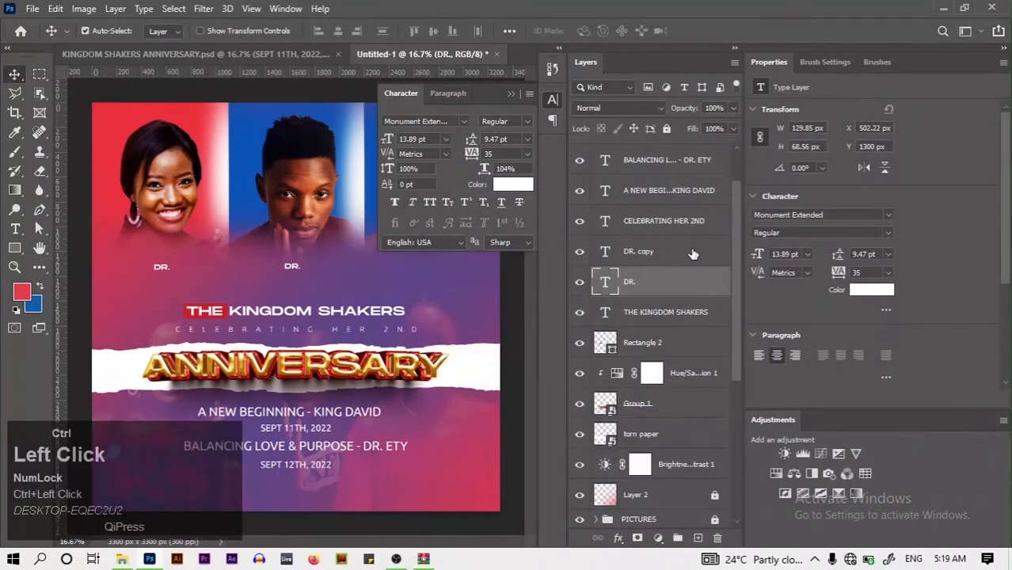
left_click(446, 139)
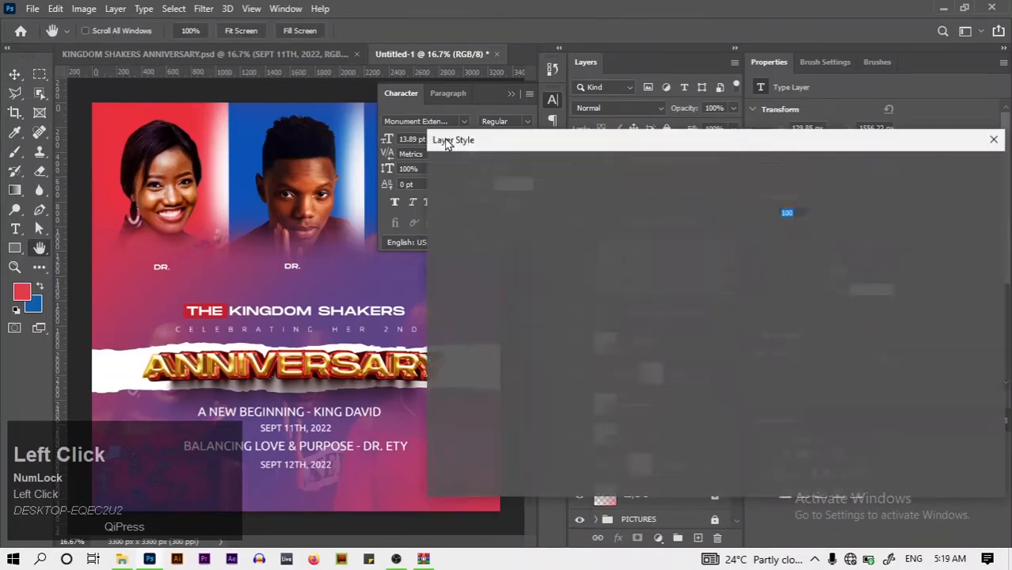
left_click(994, 139)
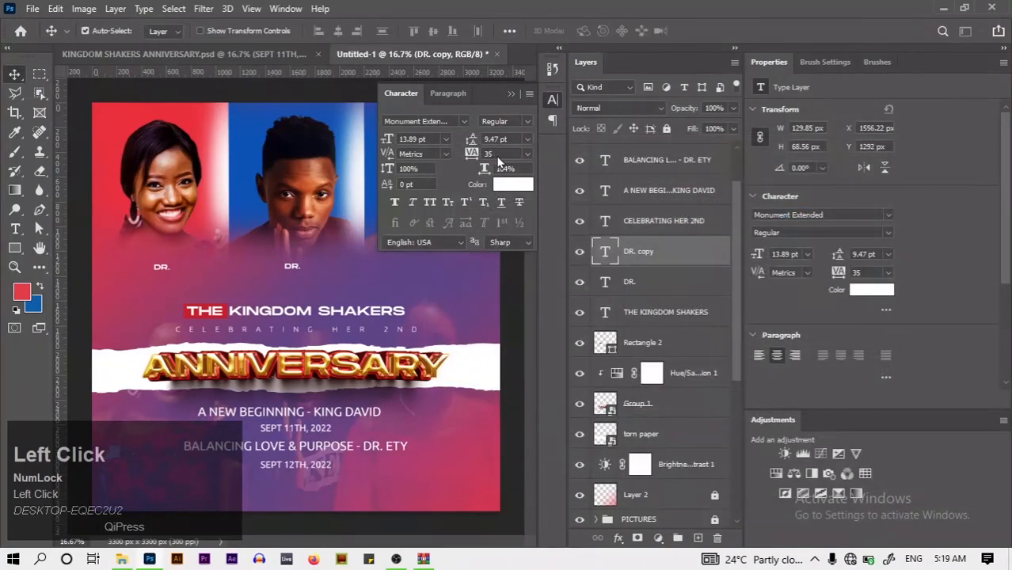
left_click(445, 140)
left_click(437, 262)
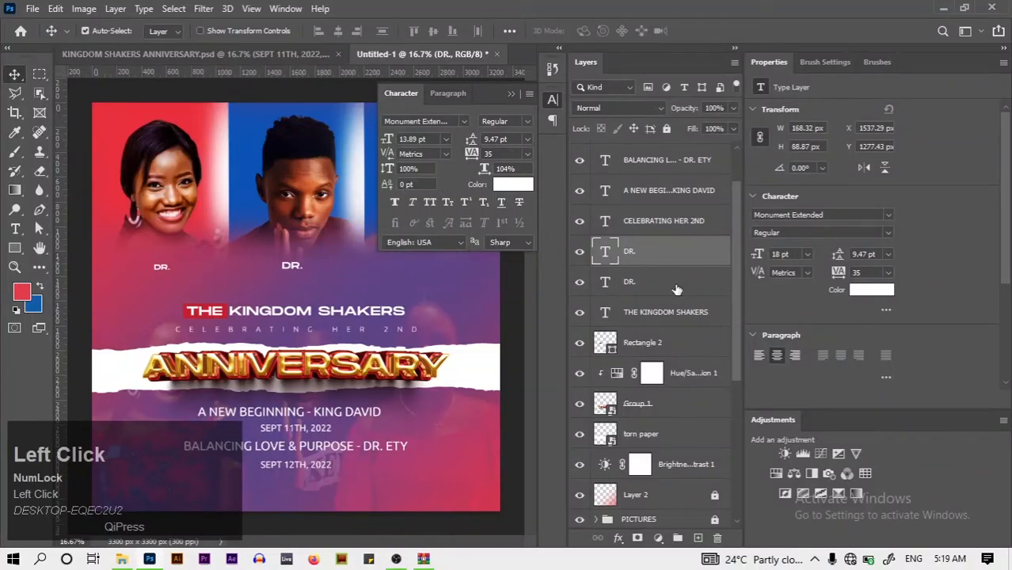
Give the second DR. label the same 18 pt size
left_click(677, 290)
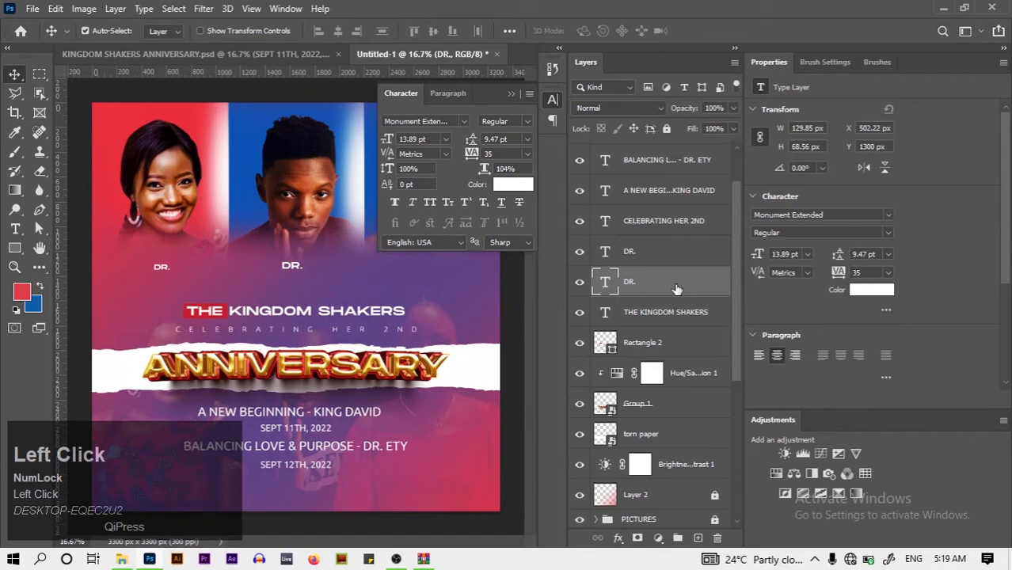
left_click(446, 140)
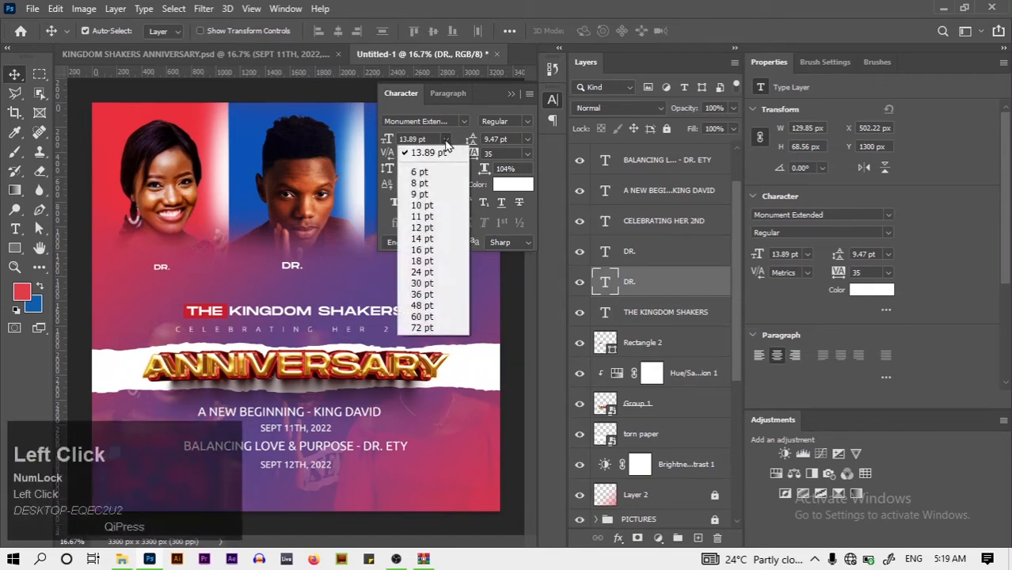
left_click(422, 261)
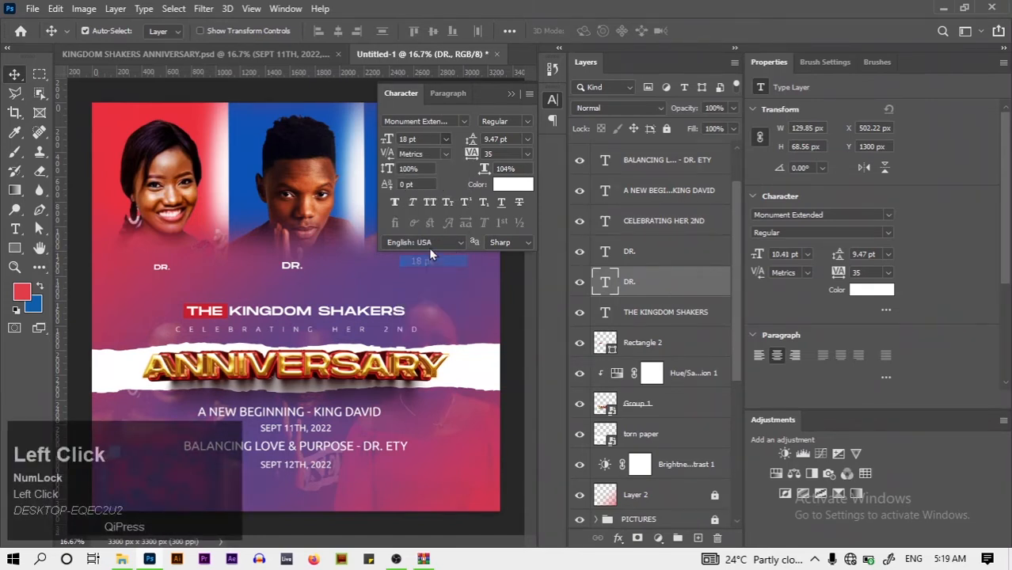
left_click(511, 94)
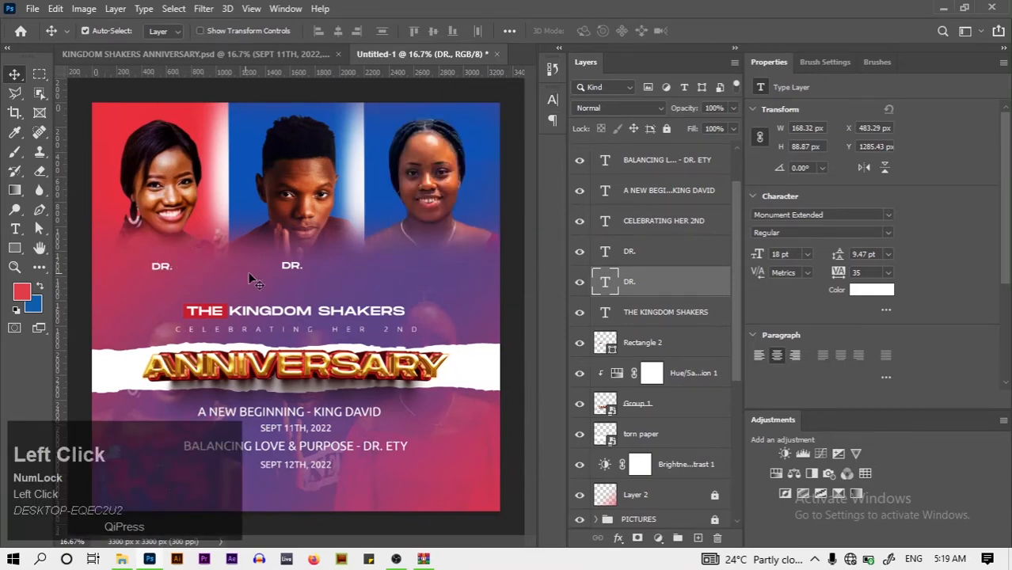
left_click(15, 229)
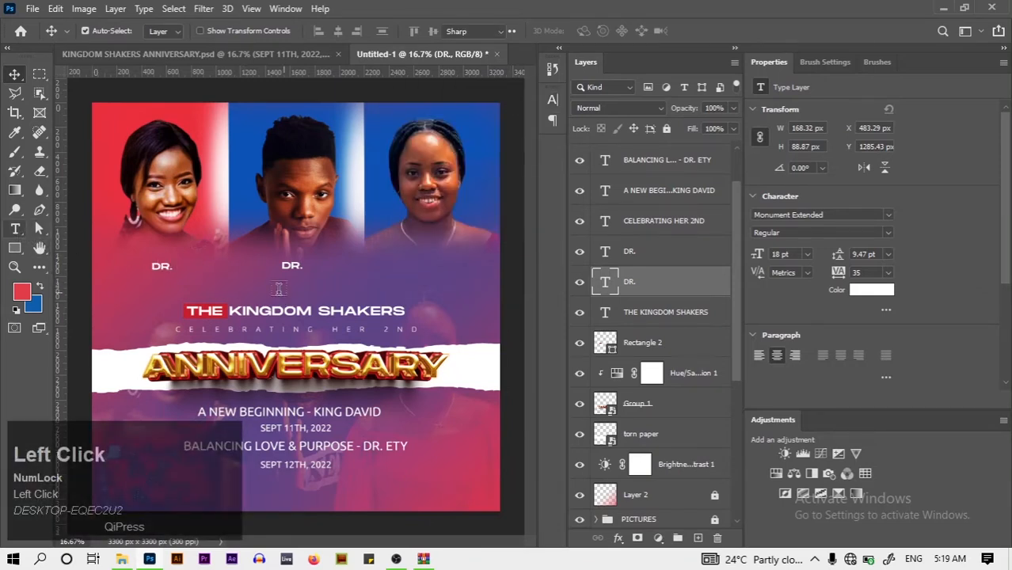
Retype the middle DR. label in capitals as a person's first name
left_click(292, 264)
key("ctrl+a")
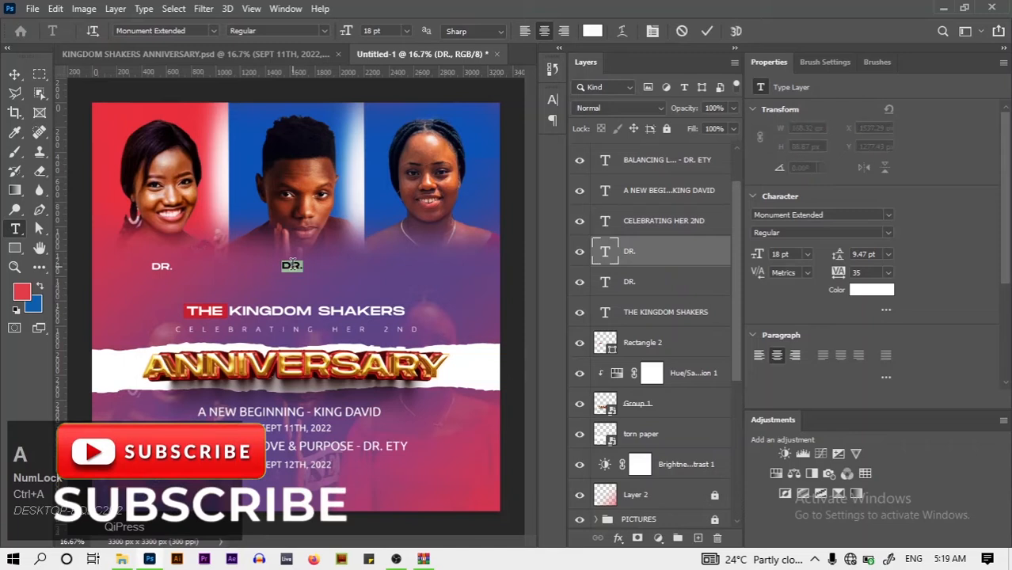
key("BackSpace")
key("Caps_Lock")
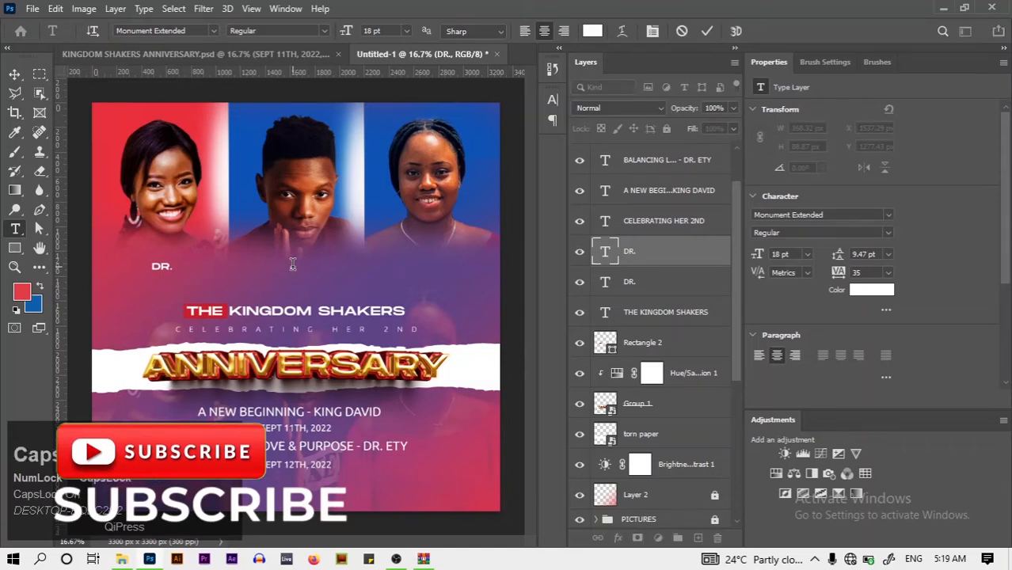
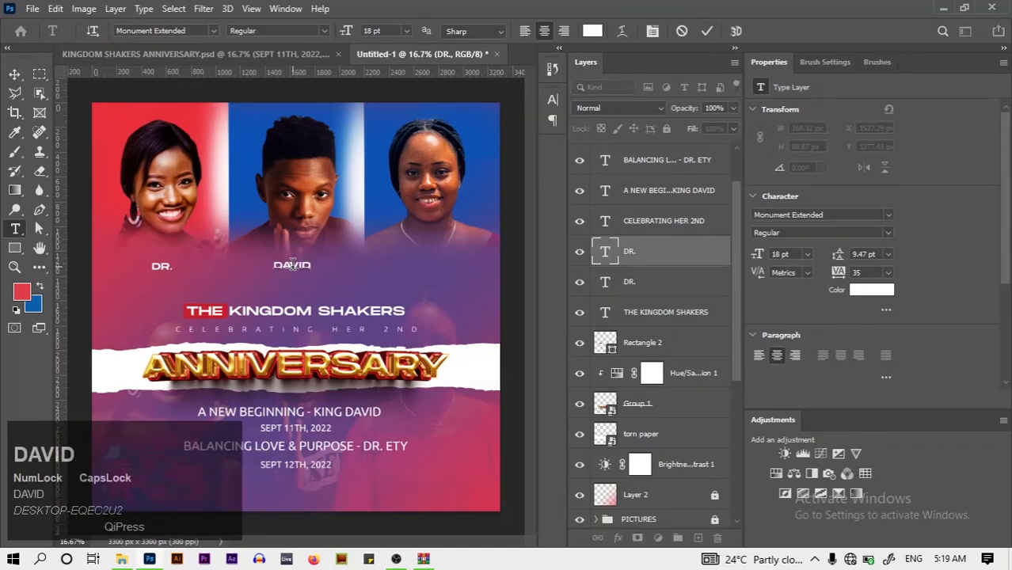
left_click(707, 32)
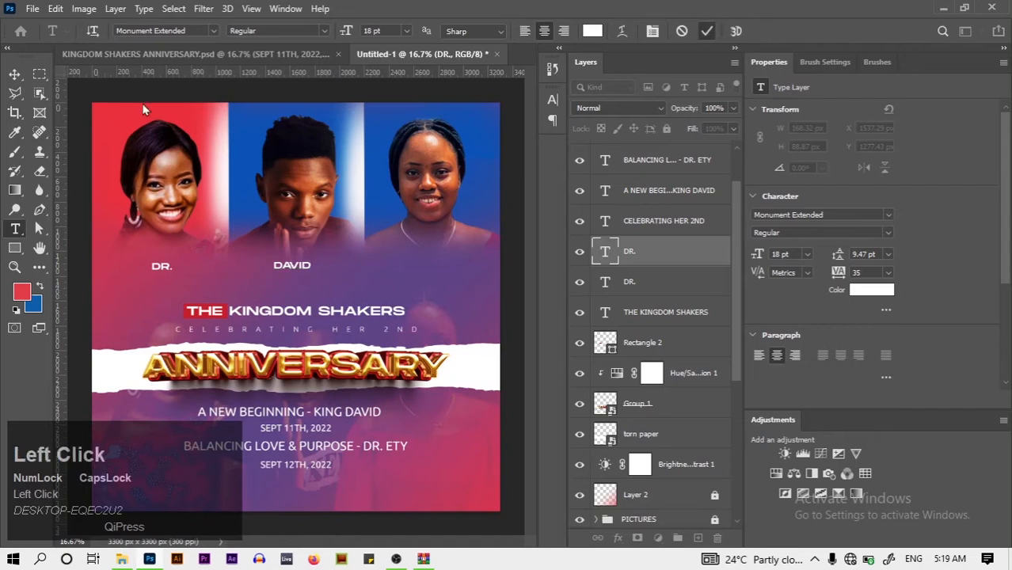
Copy the middle label under the right portrait and retype it as that person's name
left_click(15, 73)
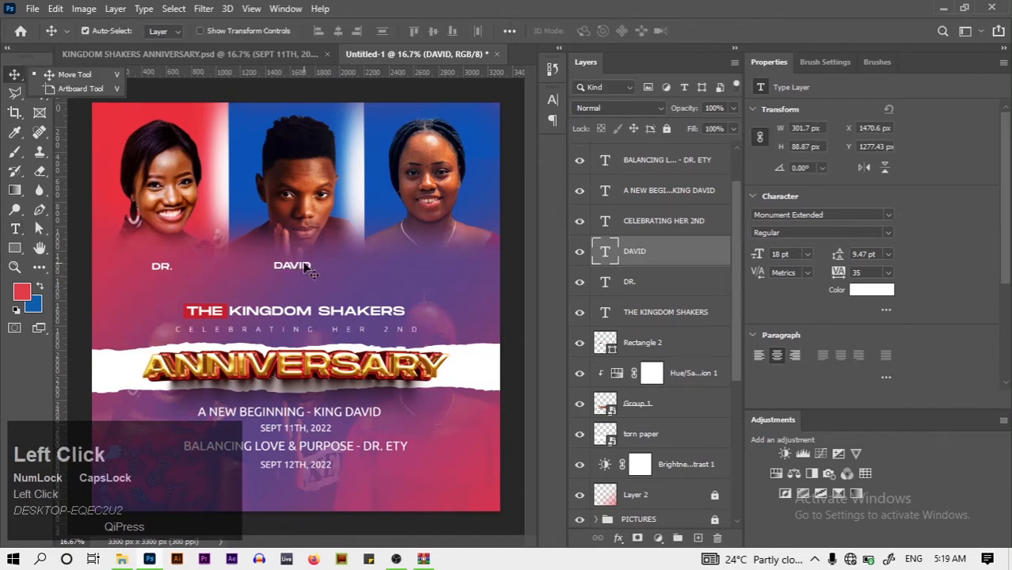
left_click_drag(304, 267, 445, 264)
left_click(13, 230)
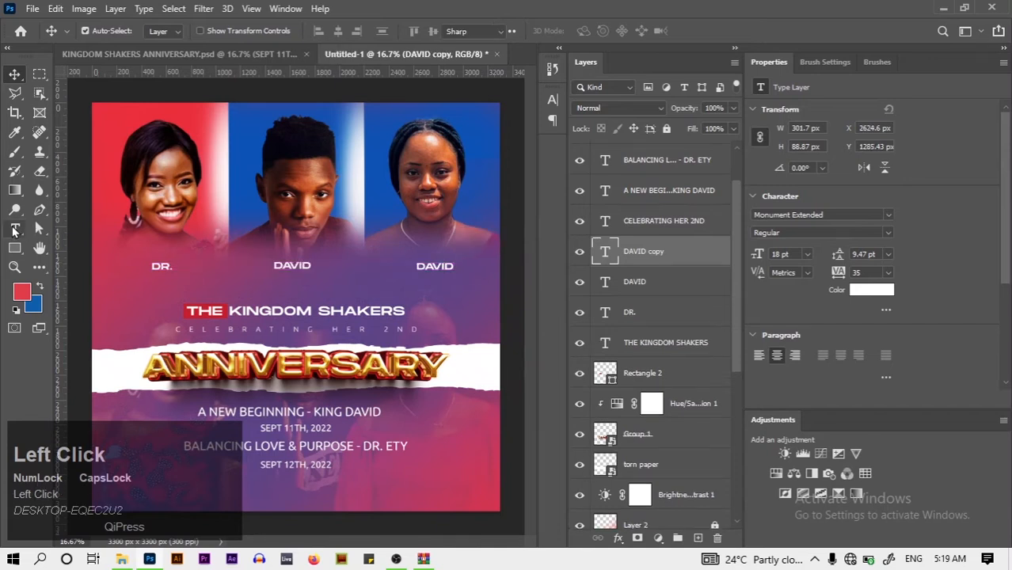
left_click(426, 263)
key("ctrl+a")
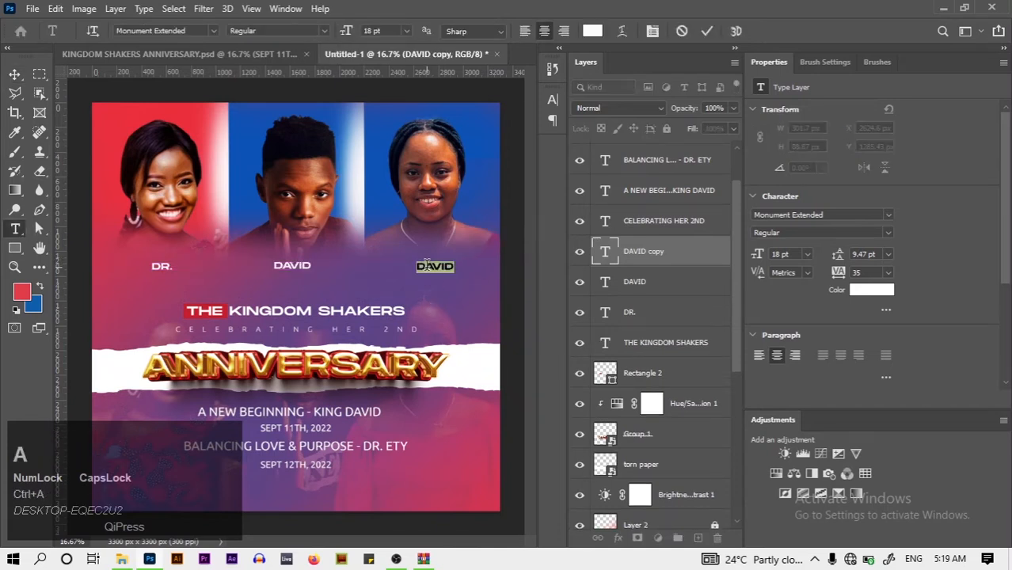
key("Caps_Lock")
type("ch")
key("BackSpace")
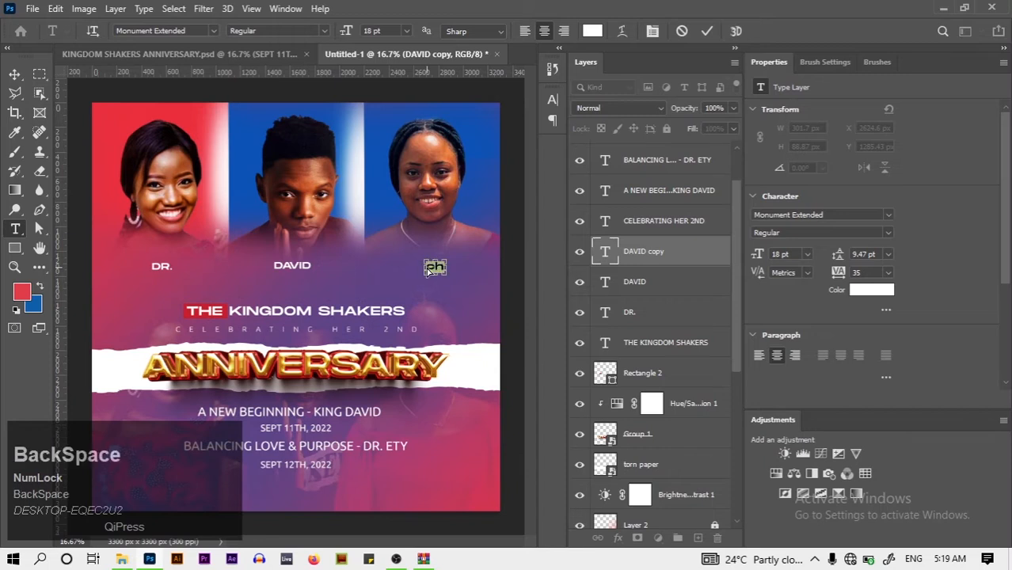
key("Caps_Lock")
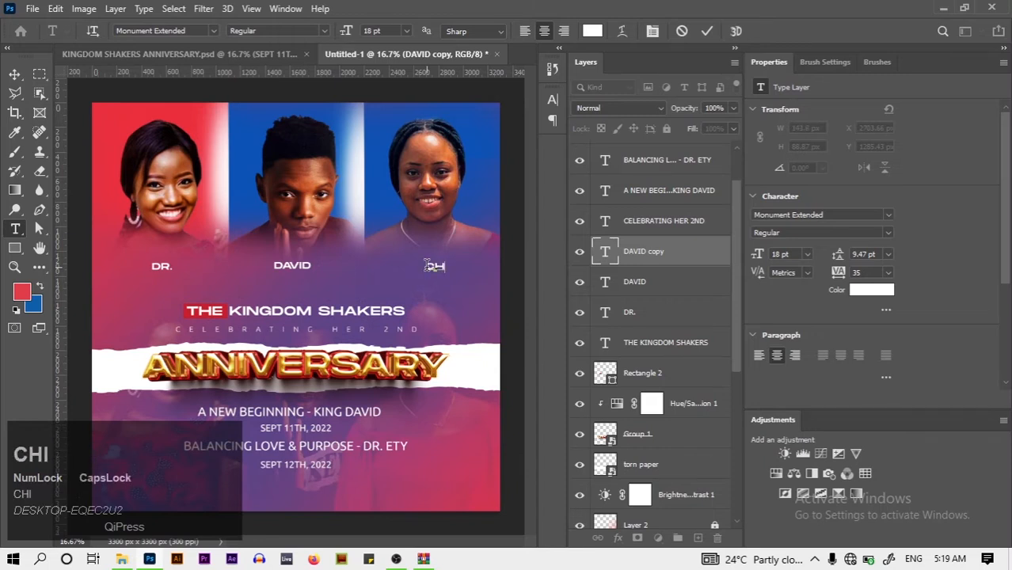
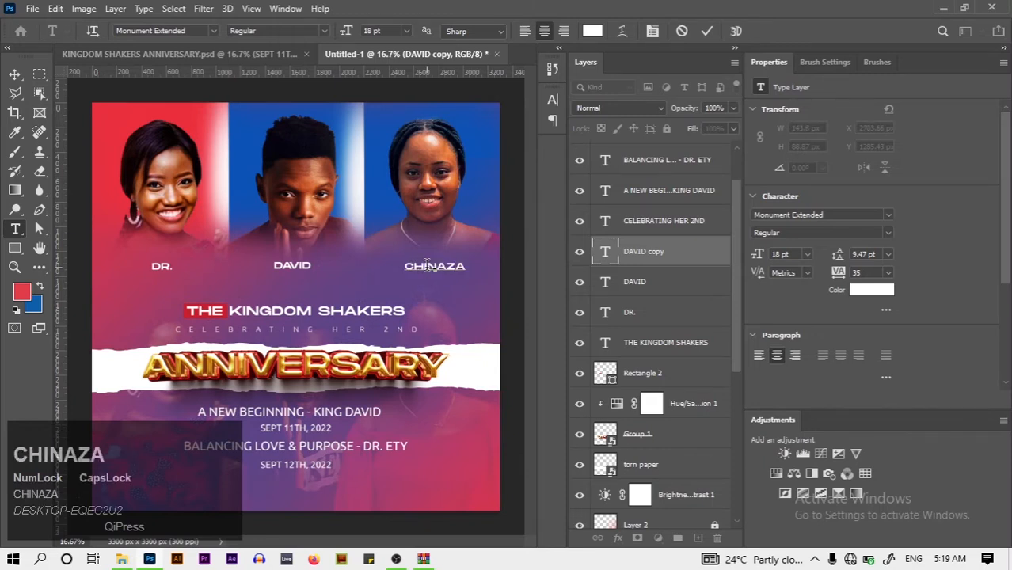
left_click(701, 32)
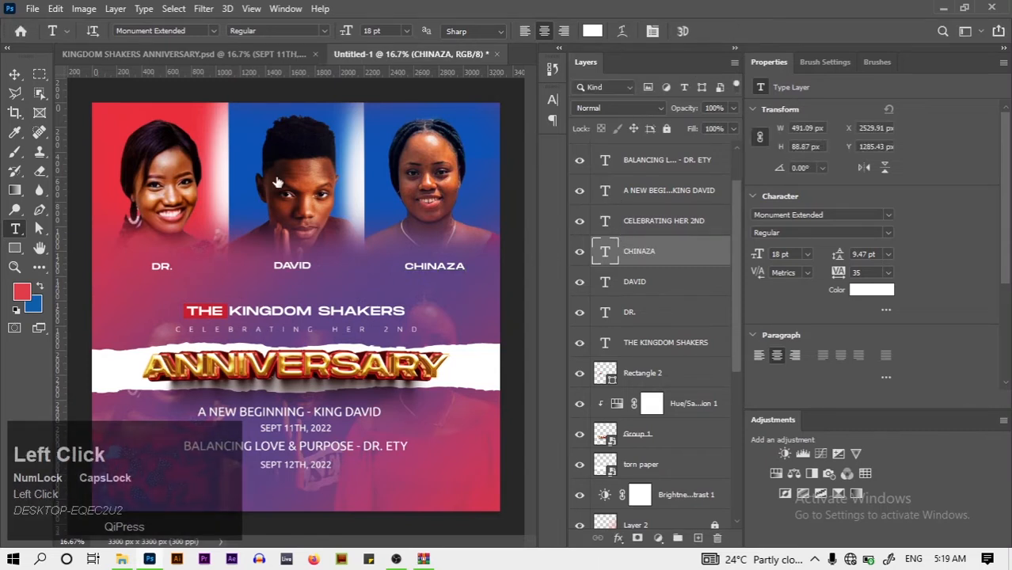
Drop a spare copy of the right name label beside the DR. label
left_click(15, 73)
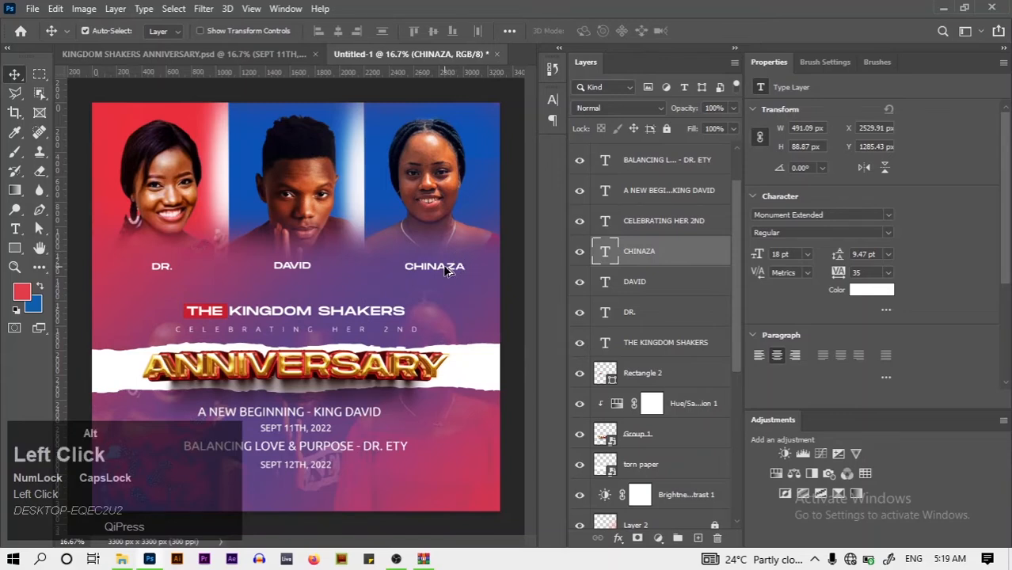
left_click_drag(448, 272, 163, 294)
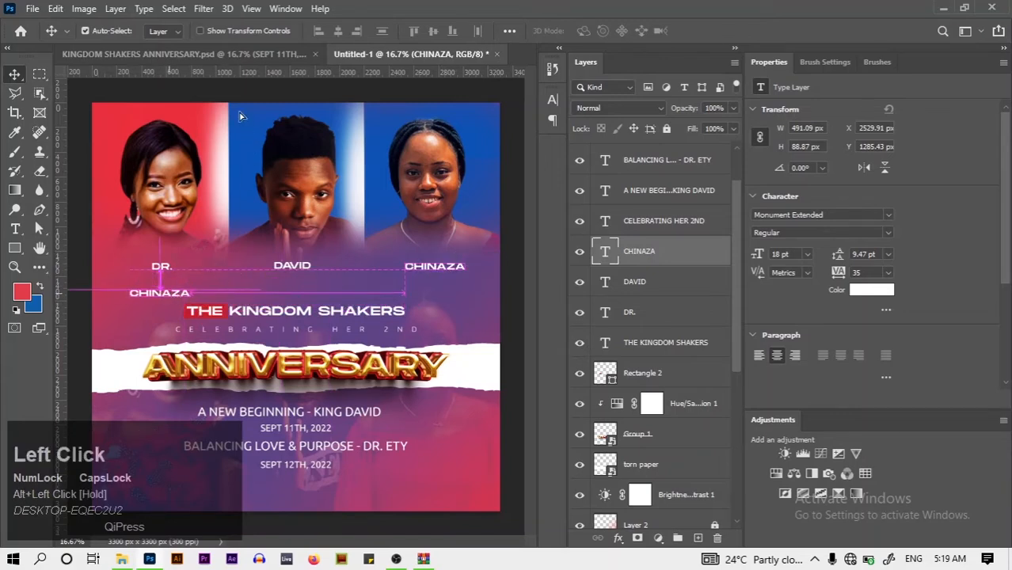
left_click(213, 56)
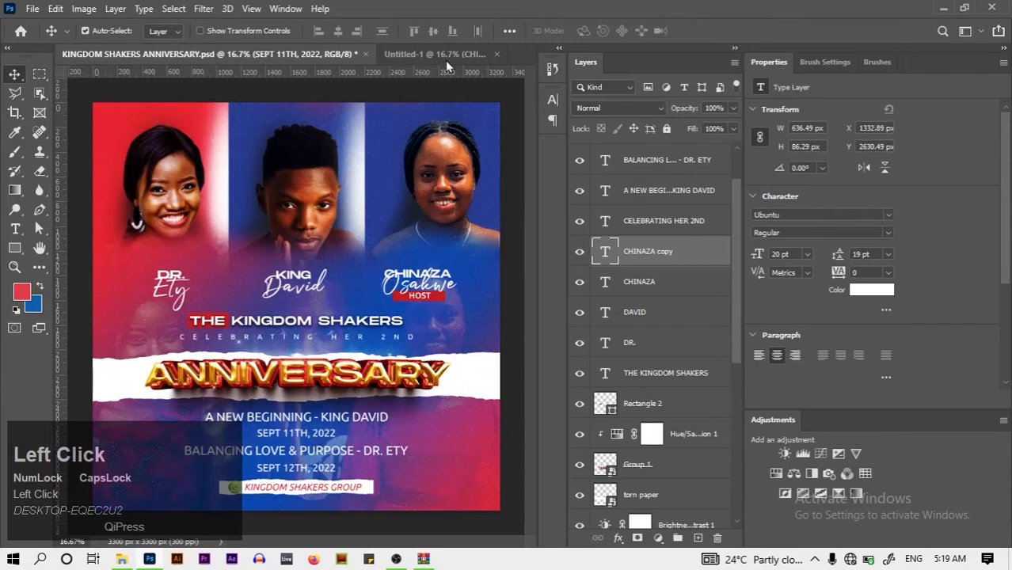
left_click(445, 59)
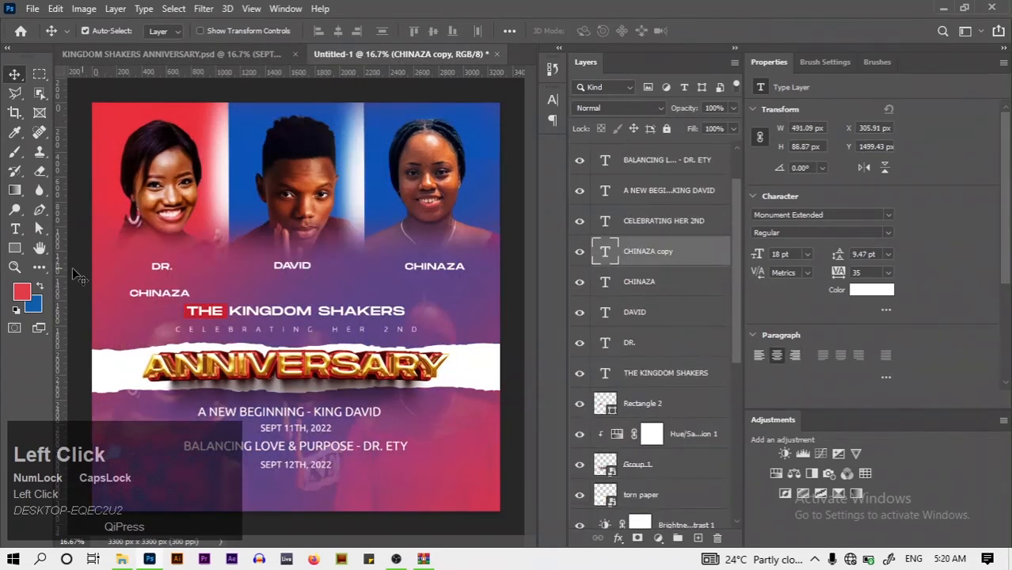
Retype the middle label with its final capitalised name and nudge it slightly right and down
left_click(294, 264)
key("ctrl+a")
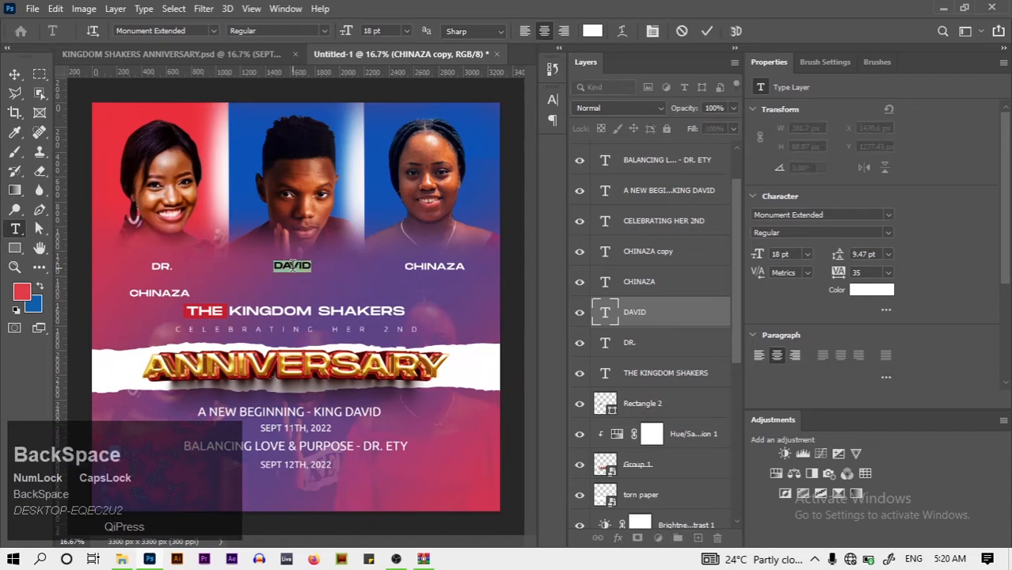
key("BackSpace")
key("Caps_Lock")
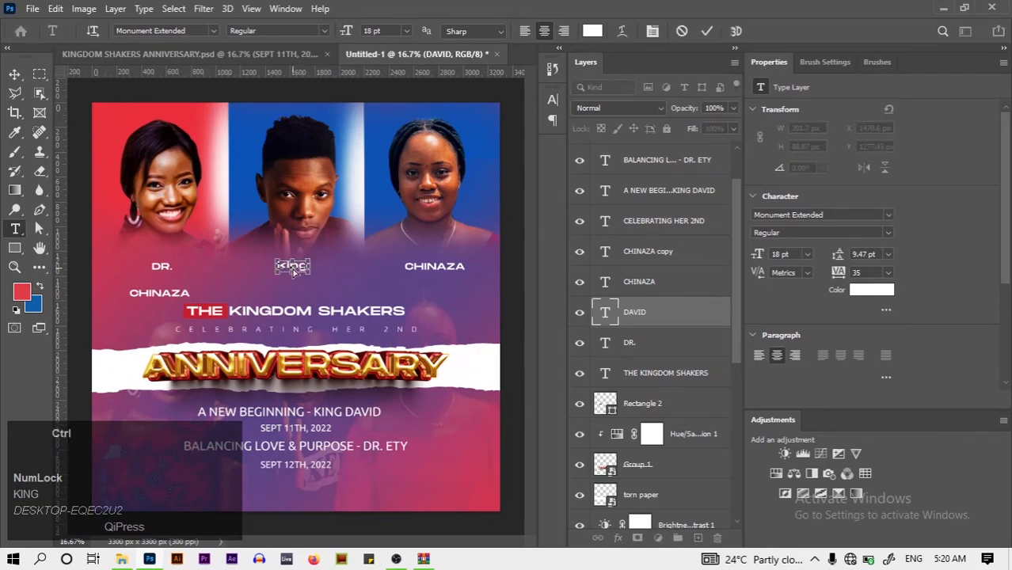
key("Caps_Lock")
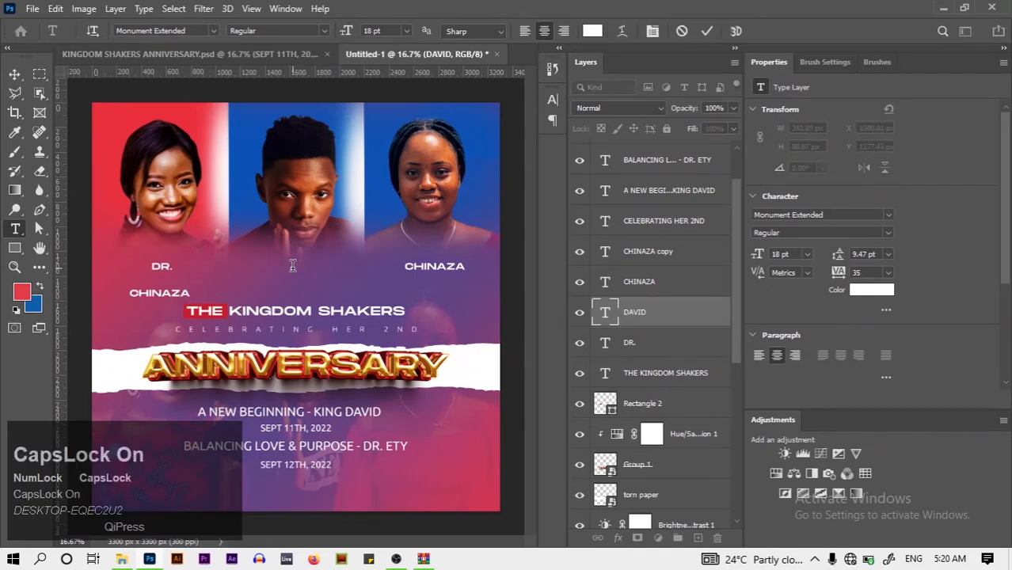
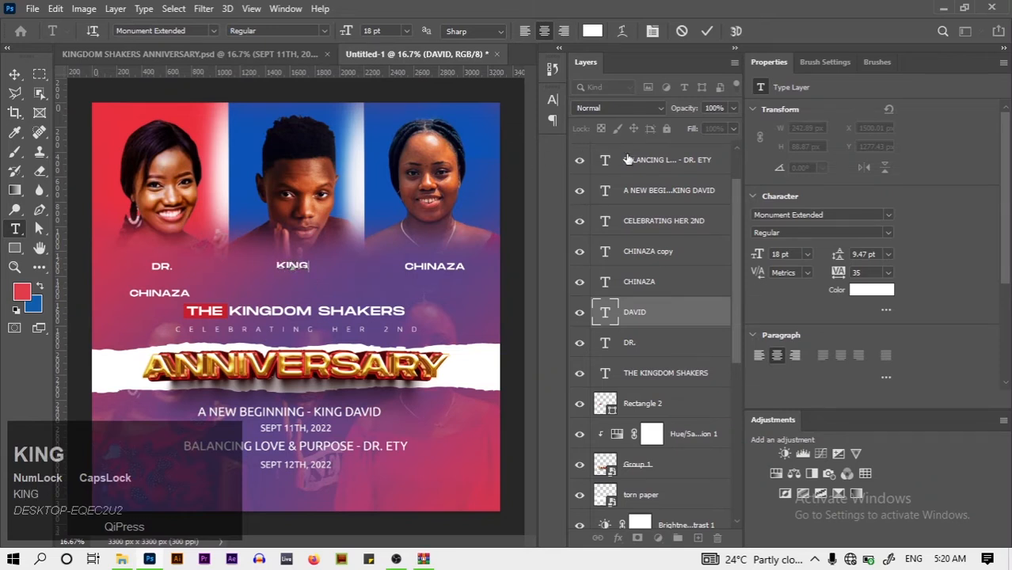
left_click(706, 32)
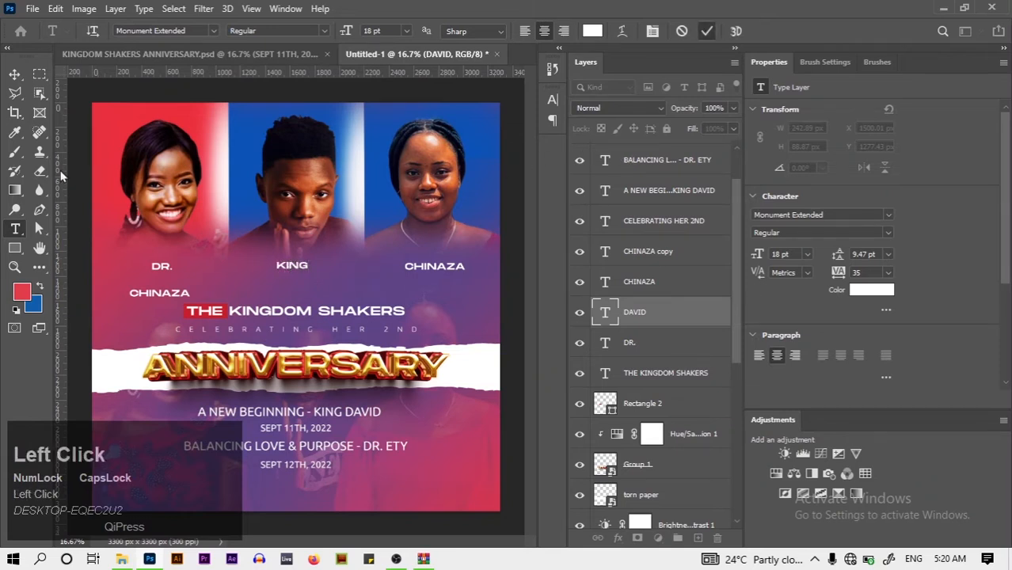
left_click(14, 76)
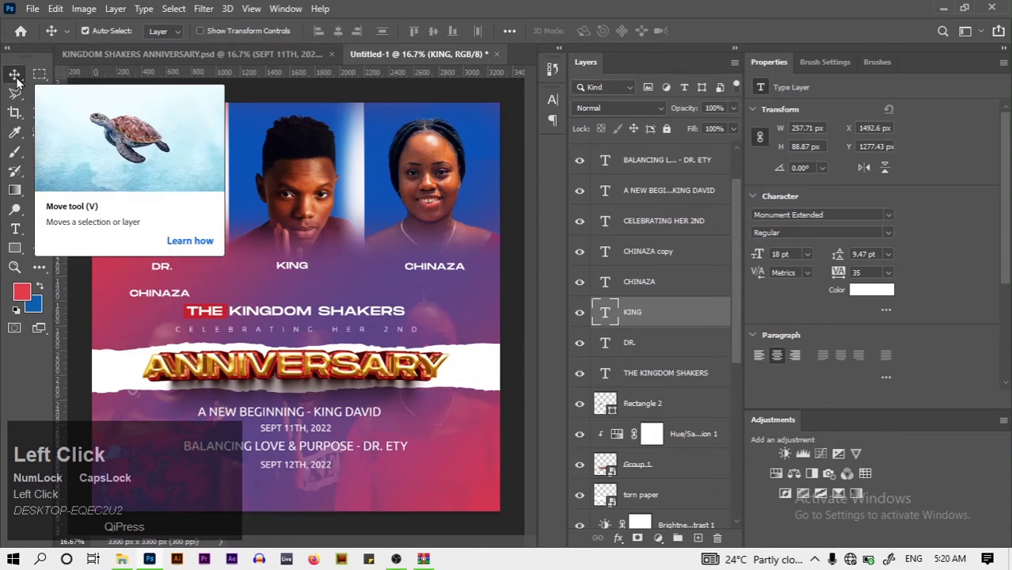
key("Right")
key("Right")
key("Right")
key("Right")
key("Right")
key("Right")
key("Right")
key("Right")
key("Right")
key("Right")
key("Right")
key("Right")
key("Right")
key("Right")
key("Right")
key("Right")
key("Right")
key("Right")
key("Right")
key("Right")
key("Down")
key("Down")
key("Down")
key("Down")
key("Down")
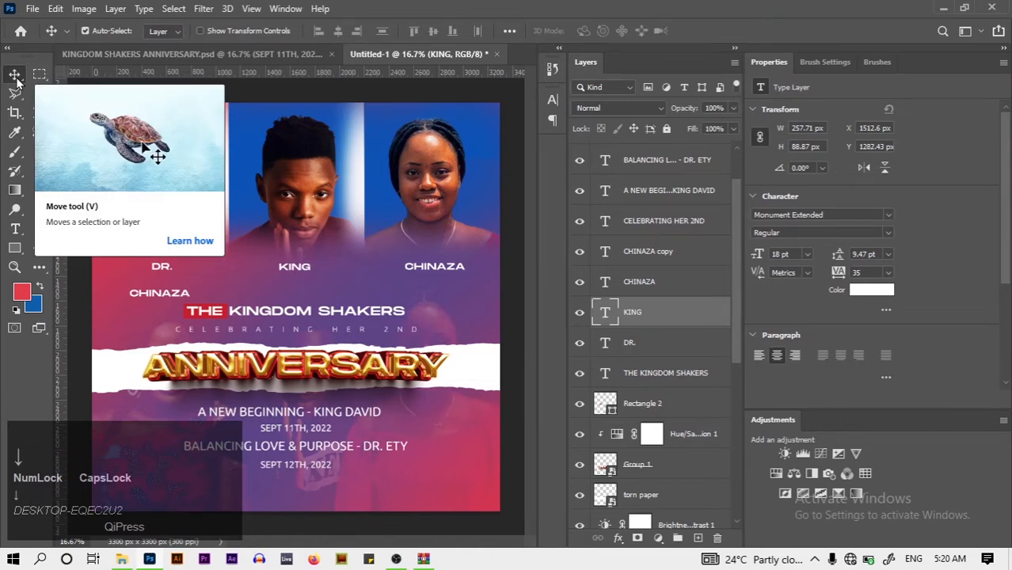
key("Down")
key("Down")
key("Down")
key("Down")
key("Down")
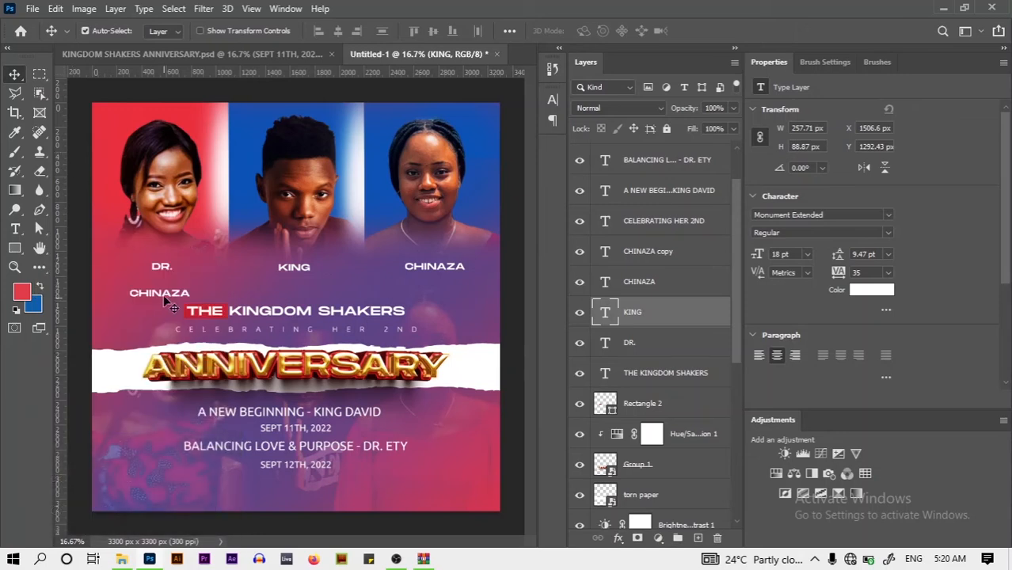
Move the spare name copy under the right portrait's name and apply the Julietta Messie font
left_click(165, 294)
left_click_drag(165, 294, 441, 292)
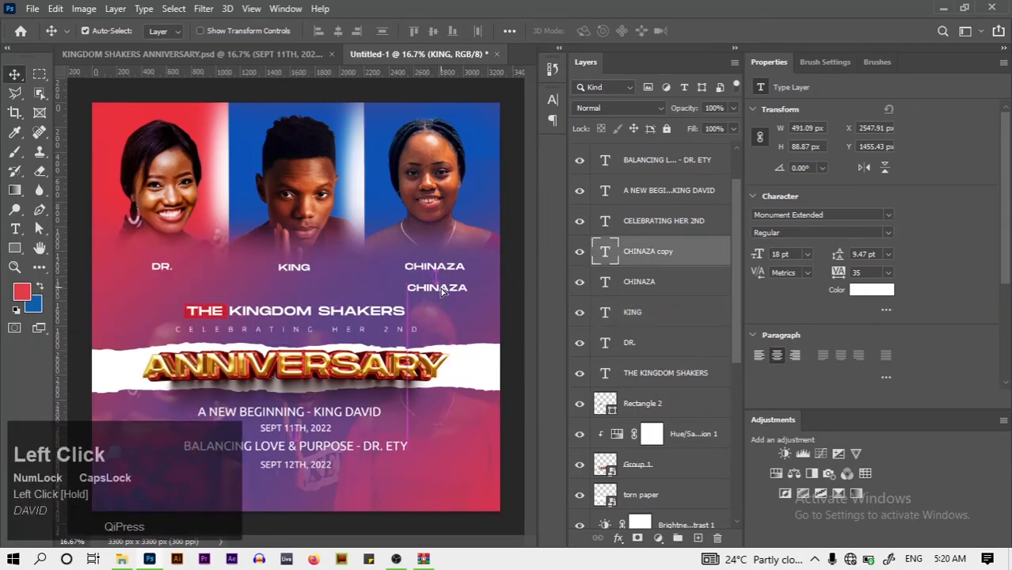
left_click(553, 100)
left_click(446, 122)
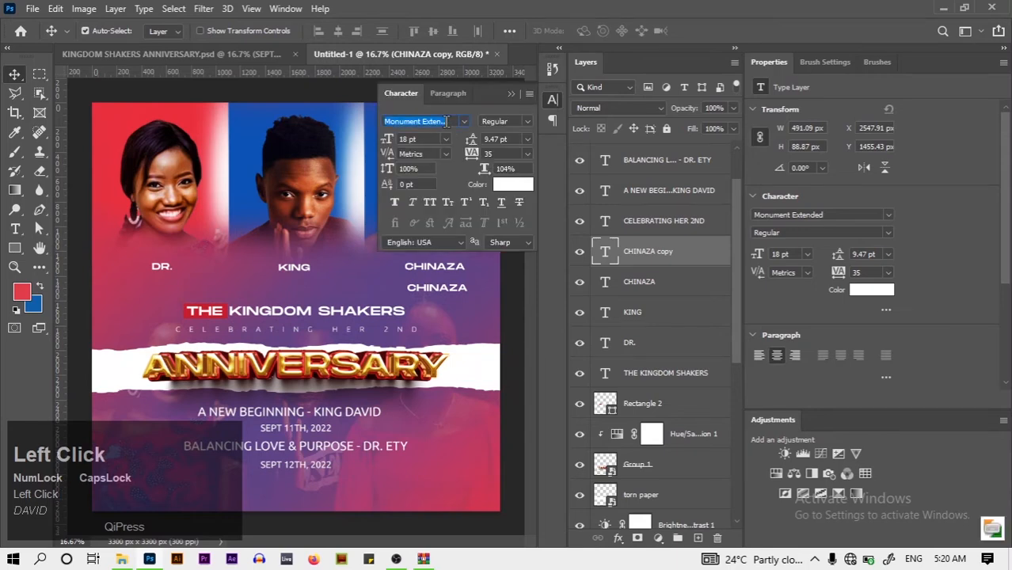
type("JU")
key("BackSpace")
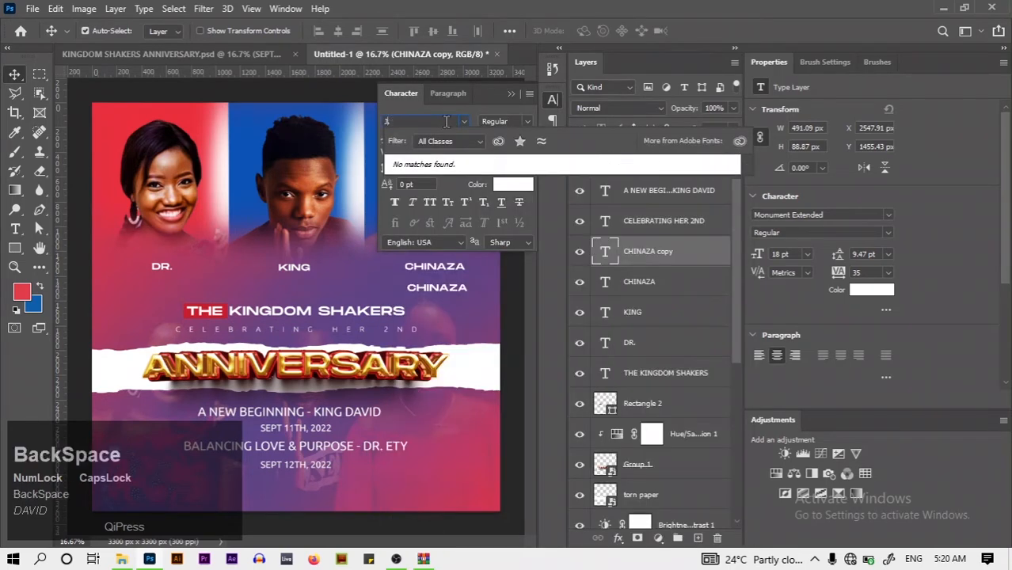
key("BackSpace")
key("Caps_Lock")
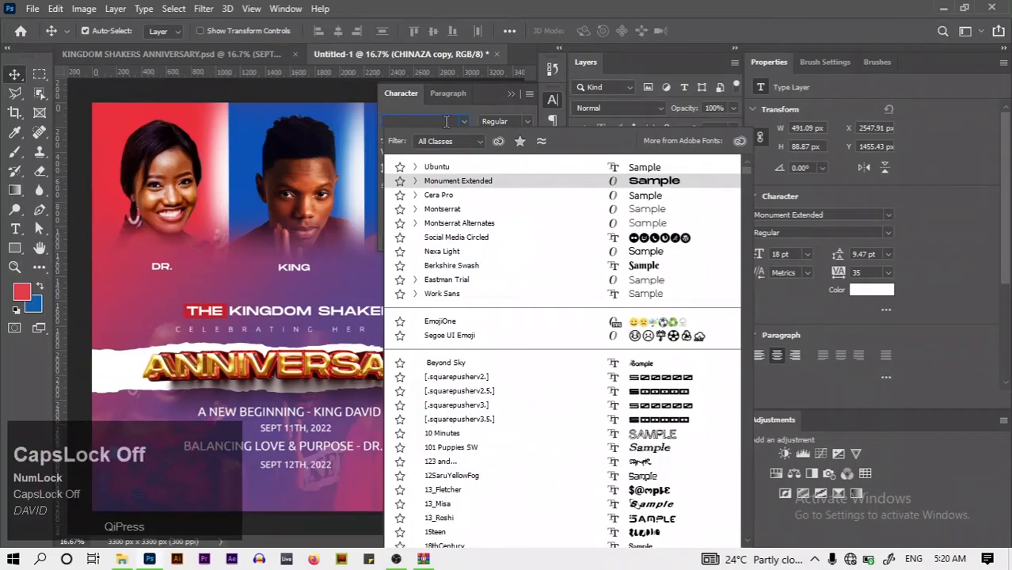
type("ju")
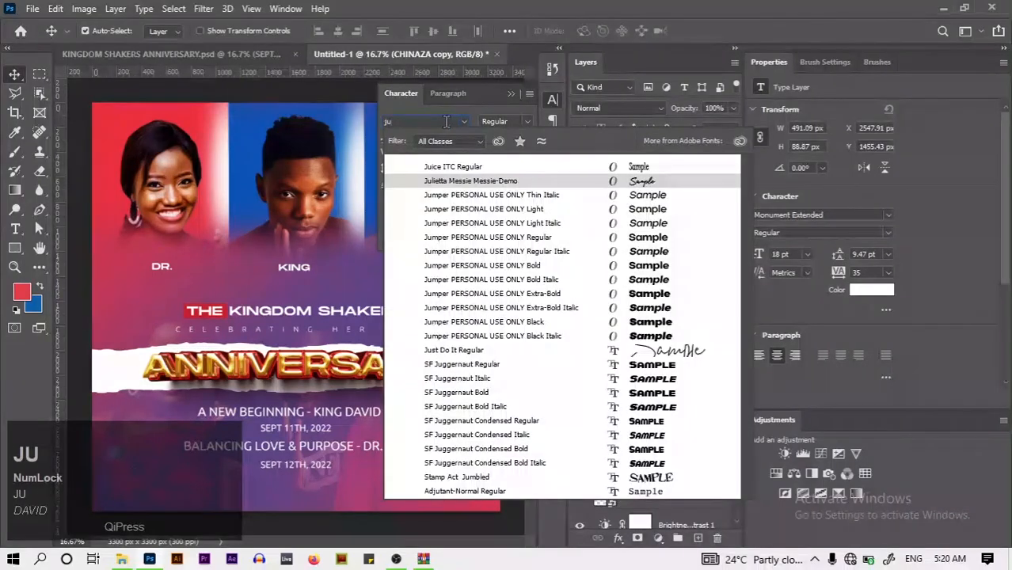
type("lie")
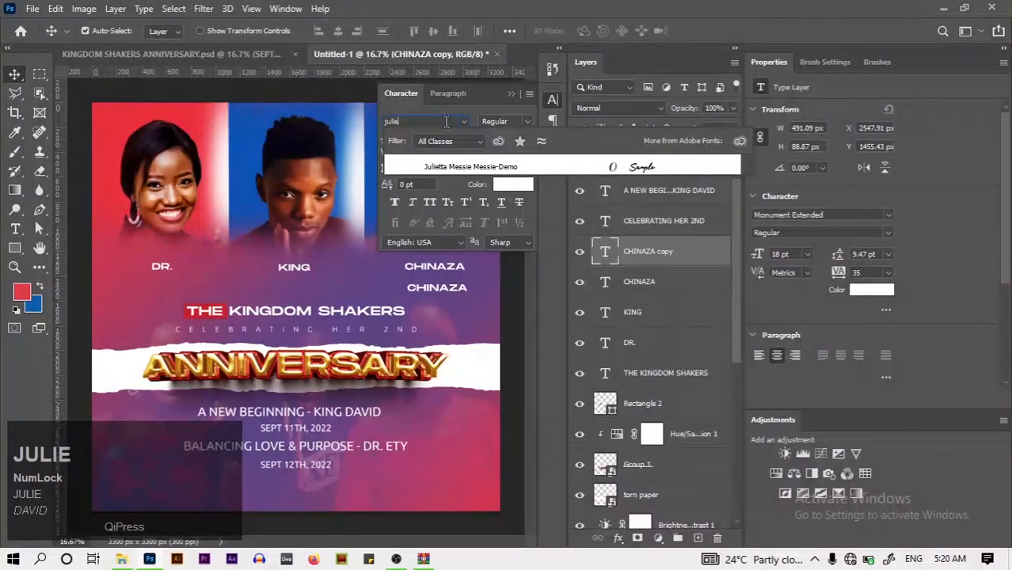
left_click(468, 168)
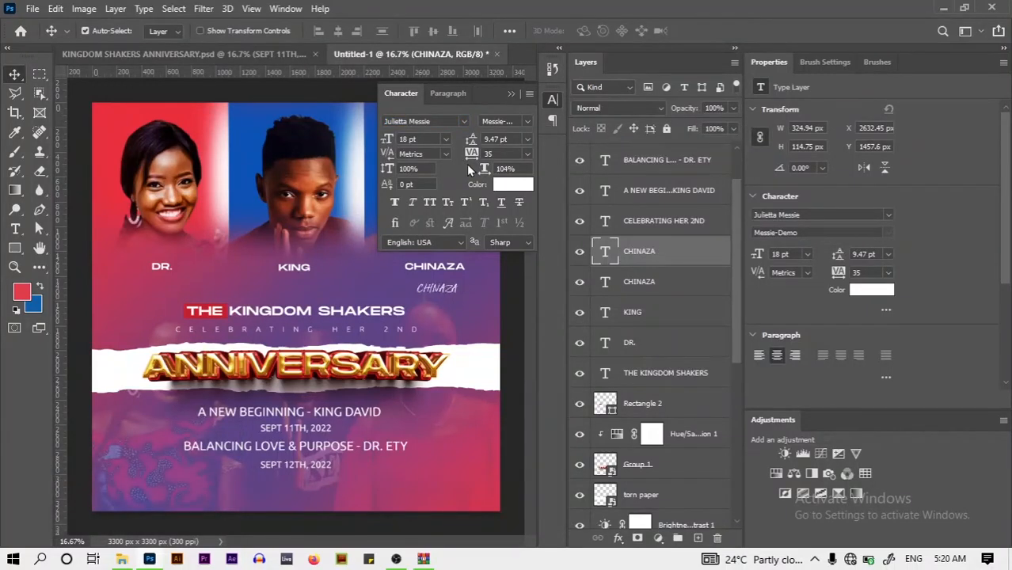
left_click(511, 94)
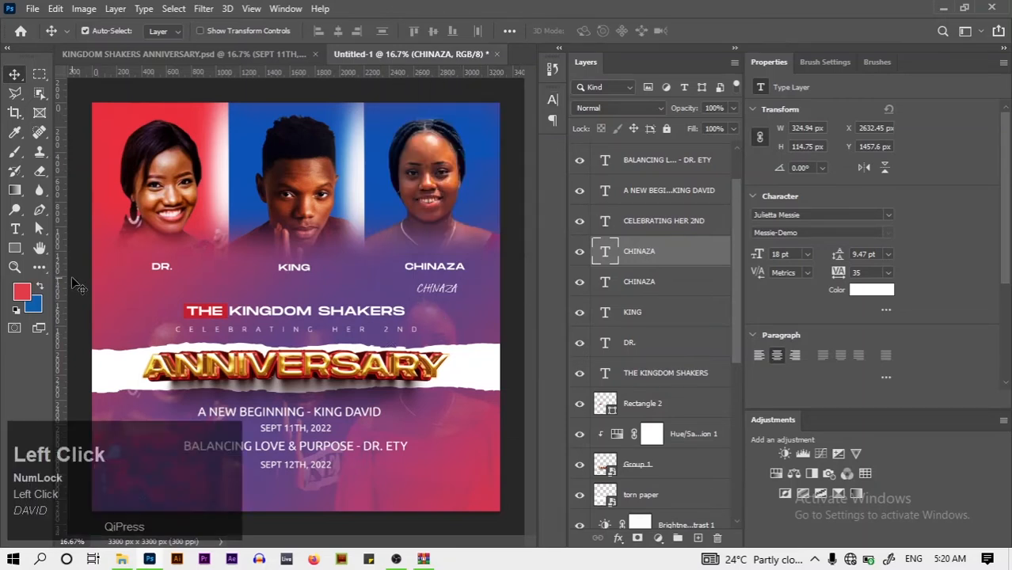
Replace the script copy's text with the person's surname
left_click(21, 230)
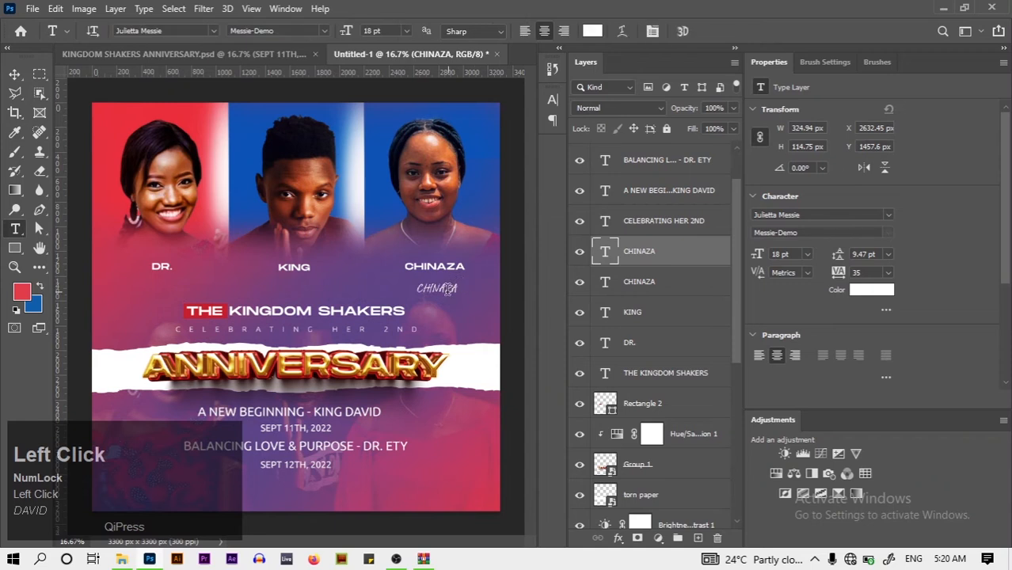
left_click(447, 290)
key("ctrl+a")
key("BackSpace")
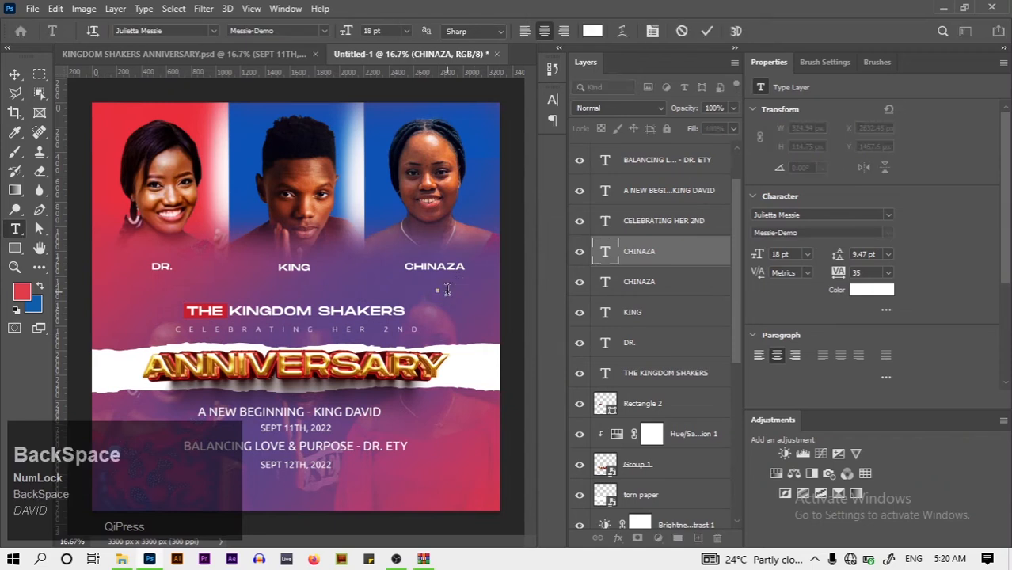
key("Caps_Lock")
key("Caps_Lock")
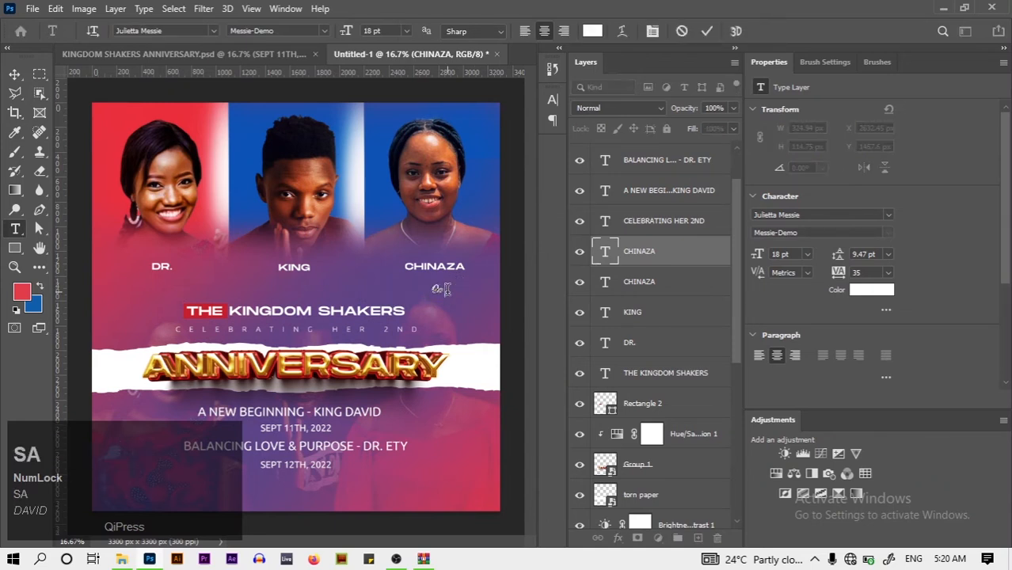
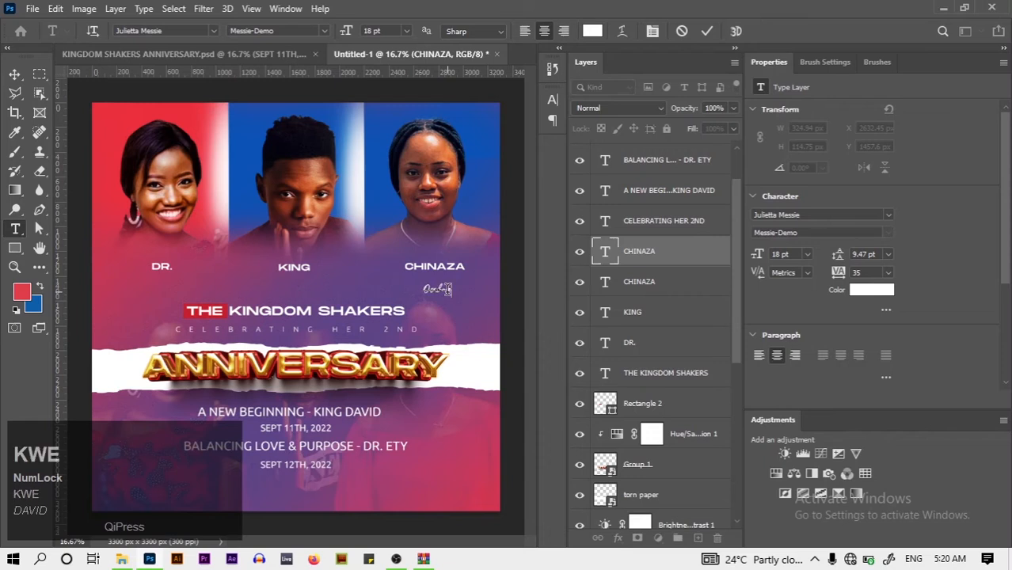
left_click(628, 71)
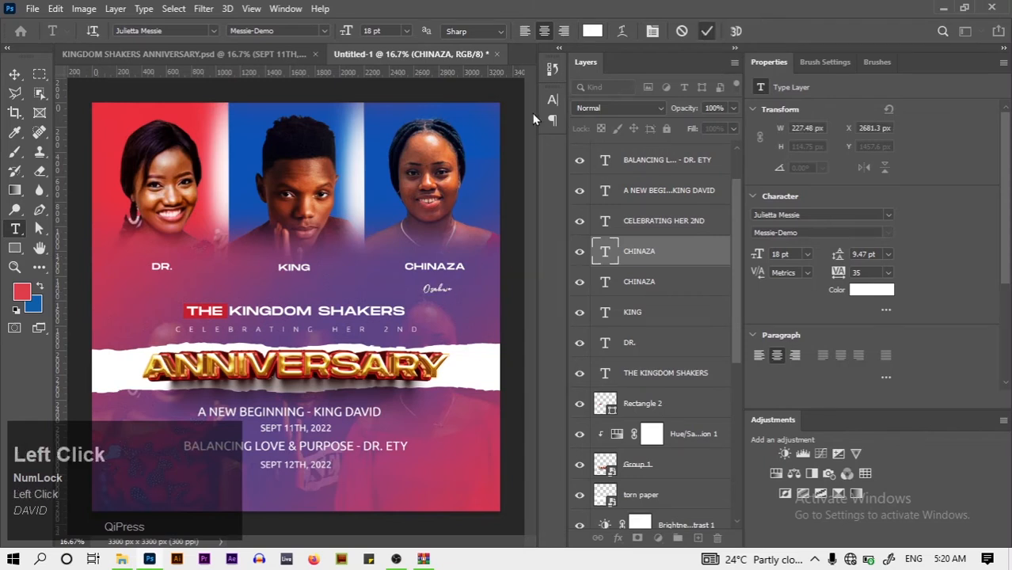
Enlarge the script surname caption to 30 pt in the Character panel
left_click(553, 100)
left_click(446, 139)
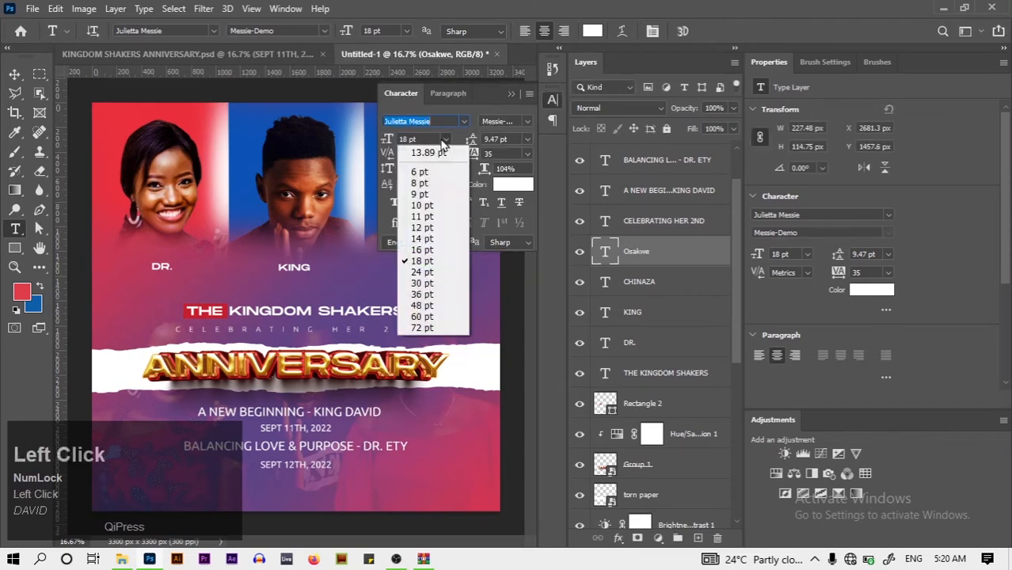
left_click(434, 273)
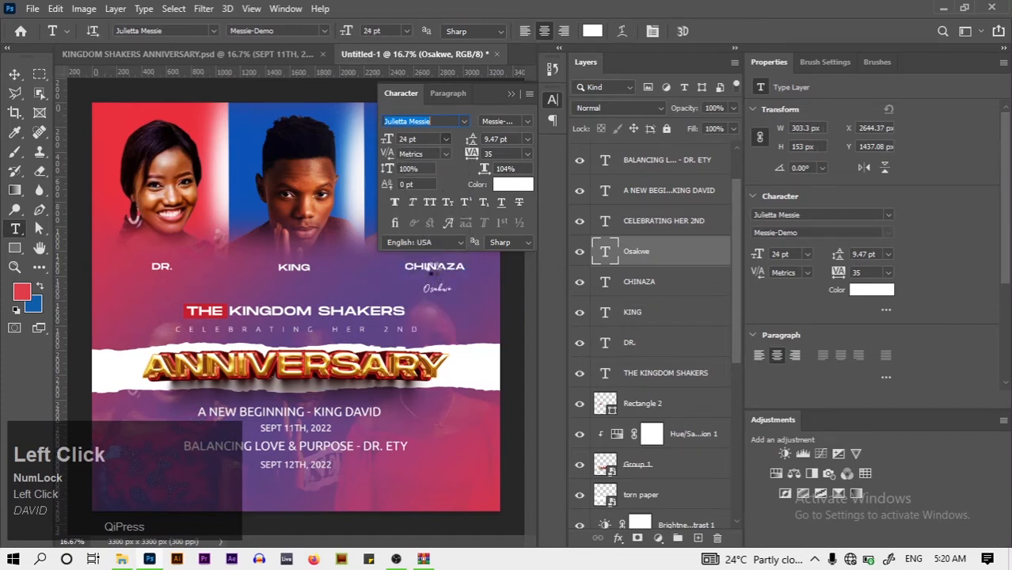
left_click(445, 140)
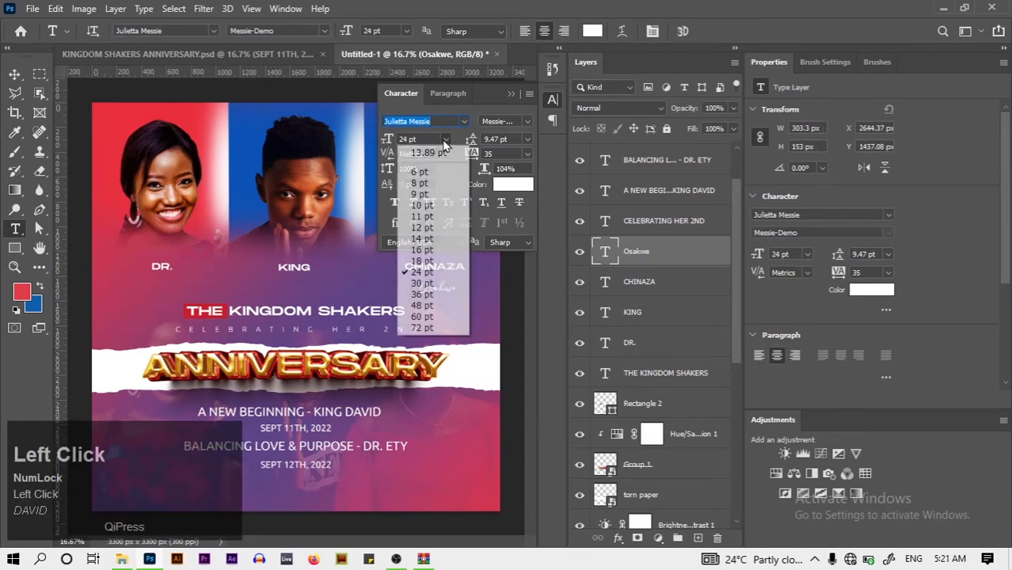
left_click(442, 285)
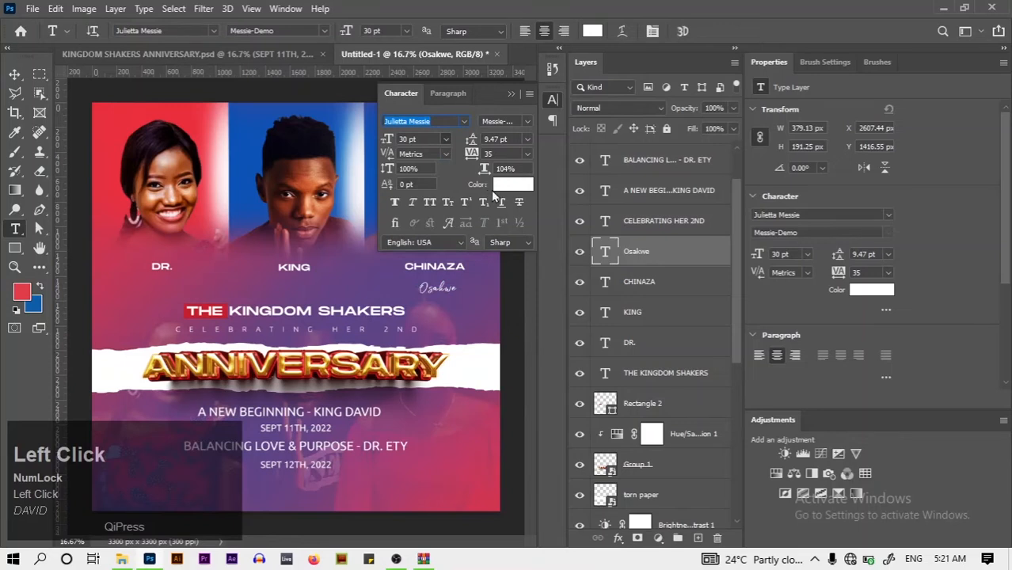
left_click(511, 94)
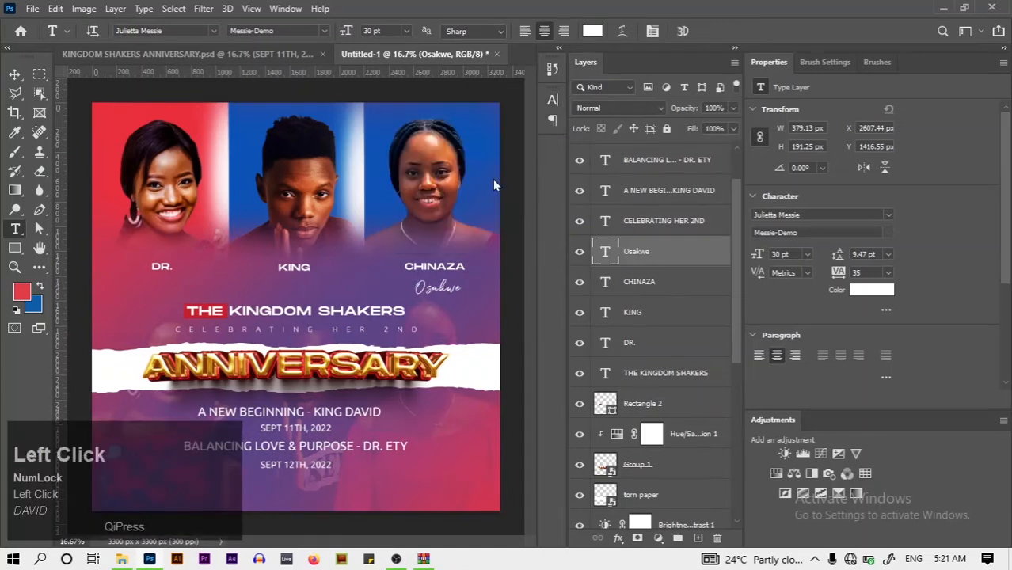
left_click(446, 285)
left_click(707, 31)
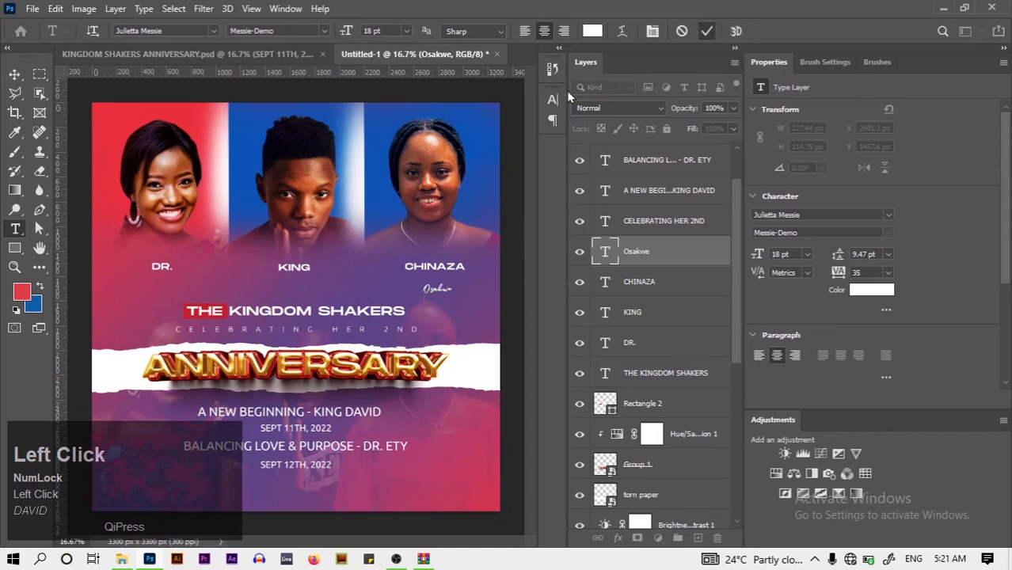
left_click(552, 101)
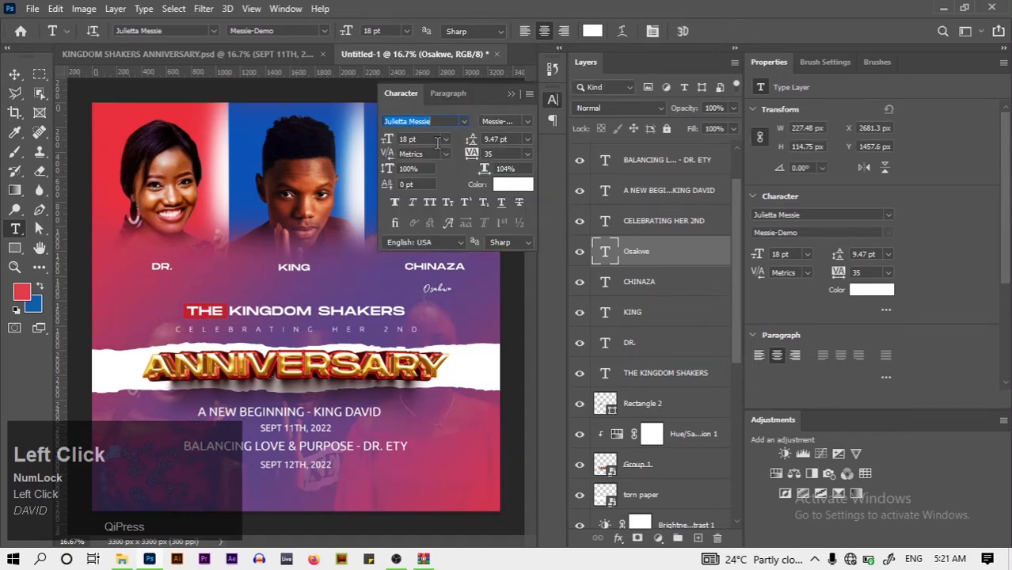
left_click(445, 140)
left_click(437, 284)
left_click(512, 97)
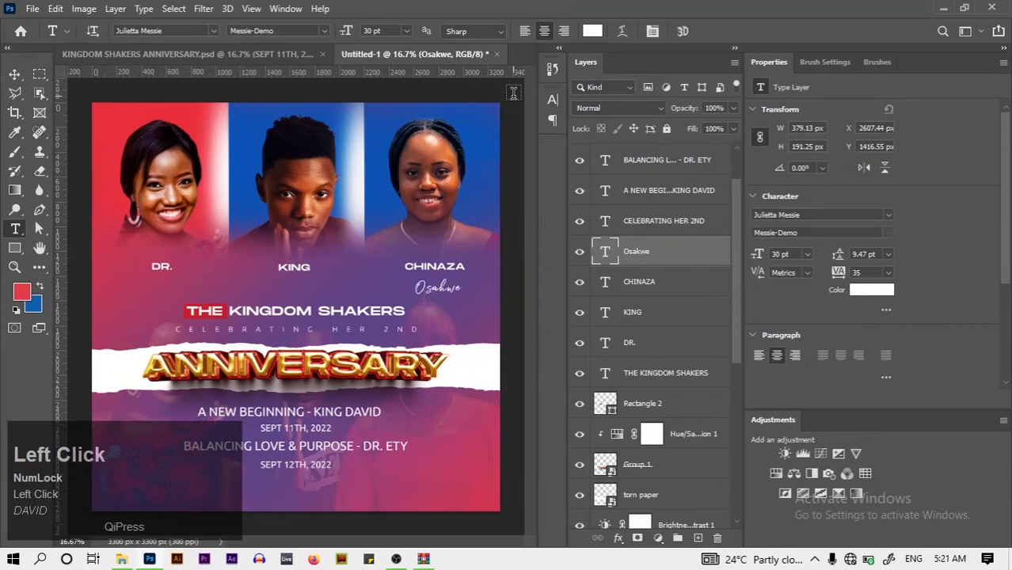
Reposition the script caption and retype the copy under the middle label with a first name
key("v")
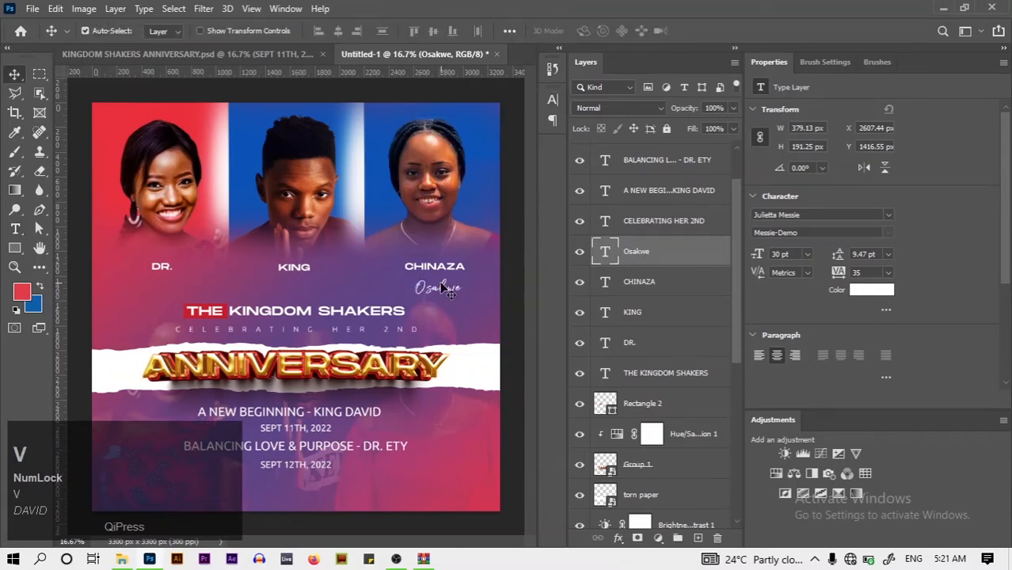
left_click_drag(443, 290, 165, 281)
left_click(17, 234)
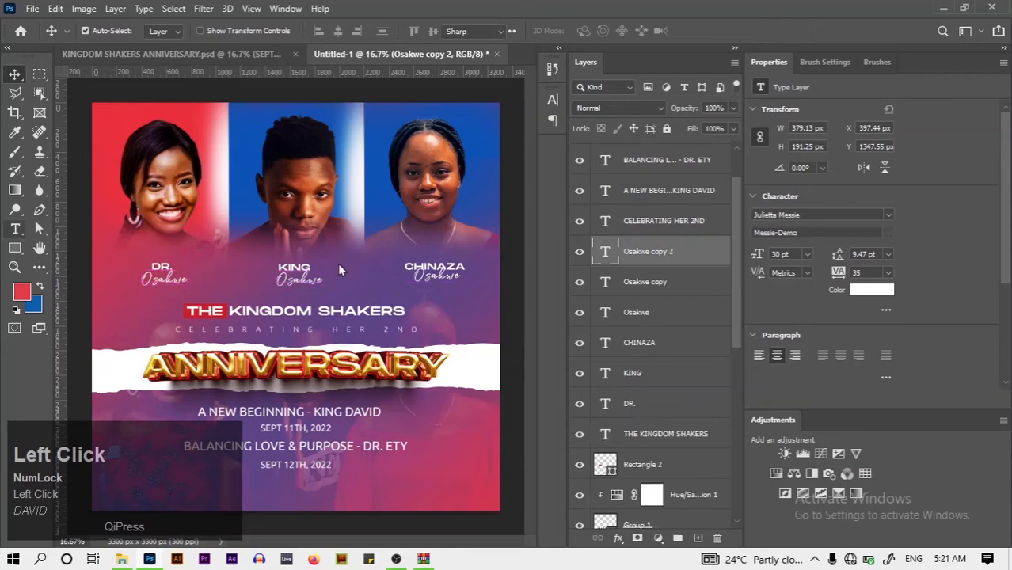
left_click(300, 281)
key("ctrl+a")
key("BackSpace")
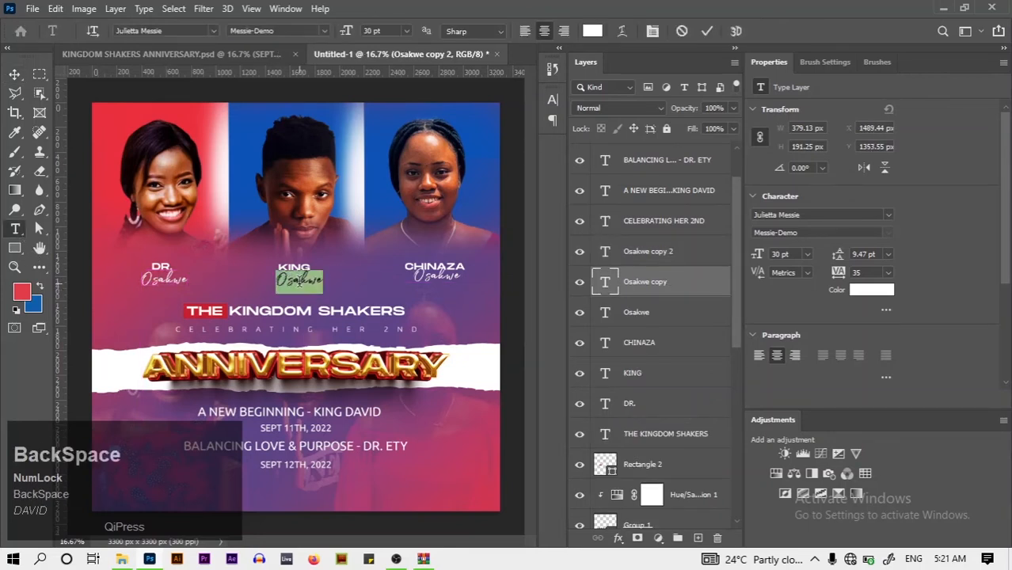
key("Caps_Lock")
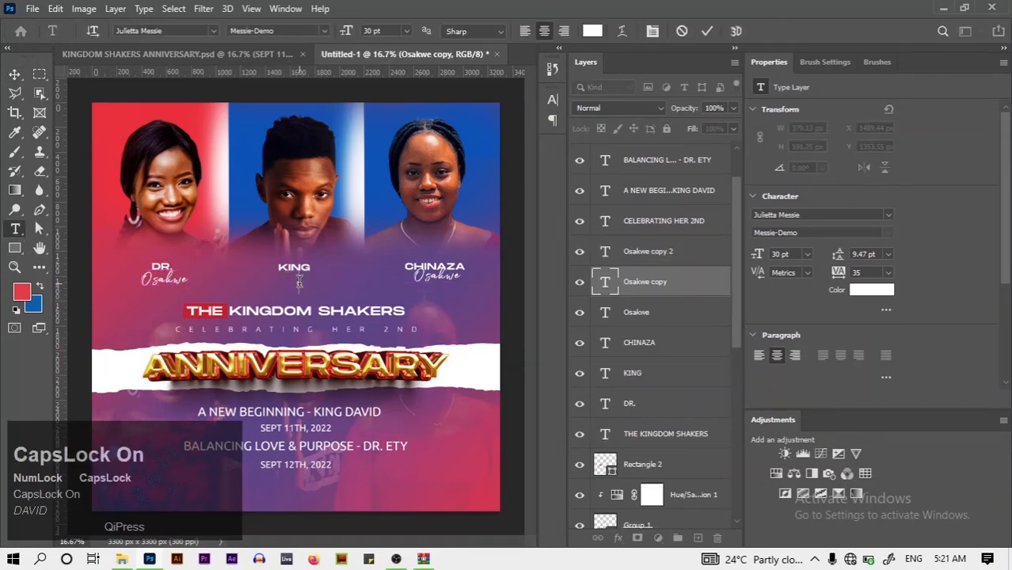
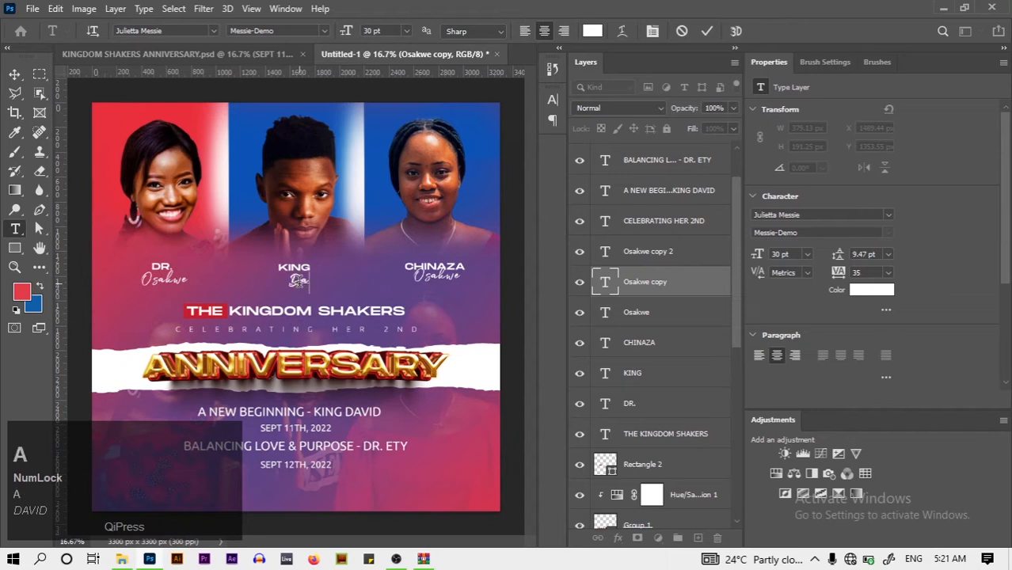
left_click(707, 31)
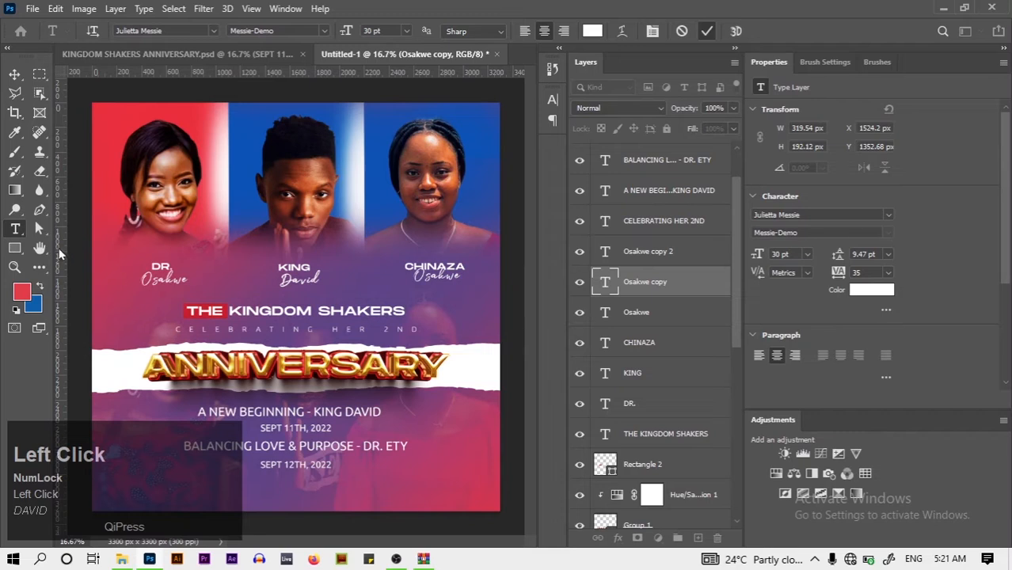
Retype the script copy under DR. with its name and shift it slightly left
left_click(163, 280)
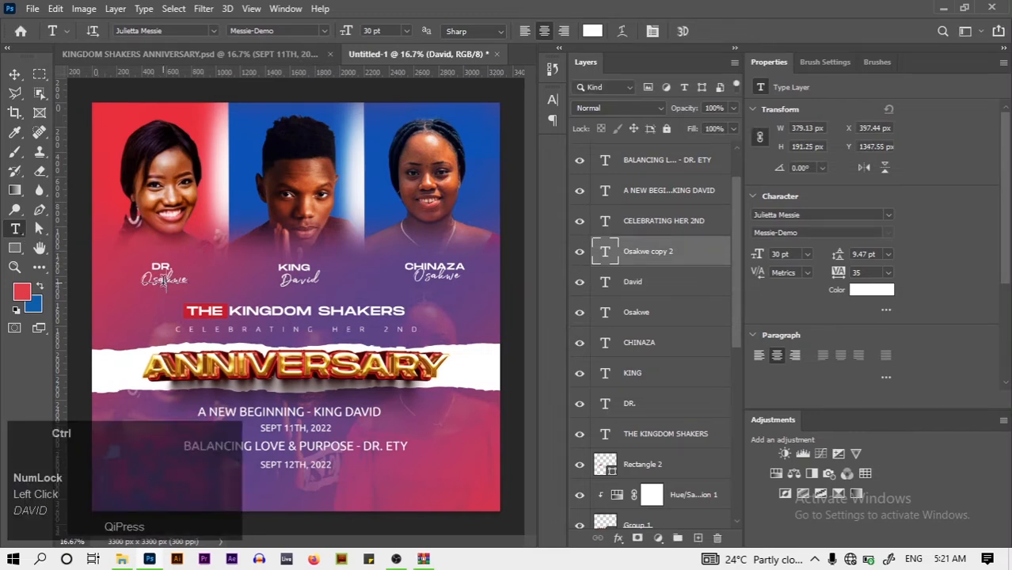
key("ctrl+a")
key("BackSpace")
key("Caps_Lock")
type("ET")
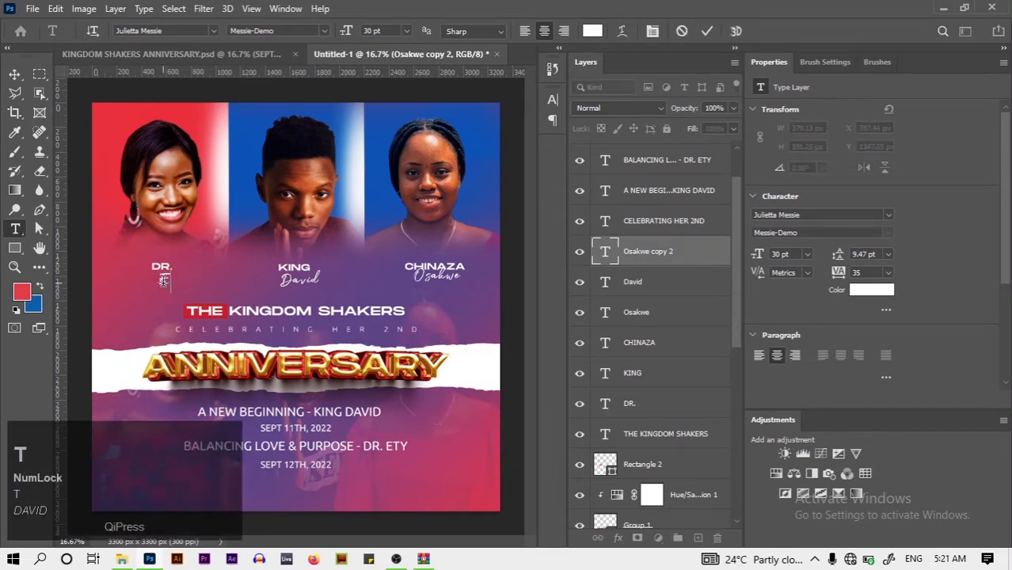
type("Y")
left_click(706, 30)
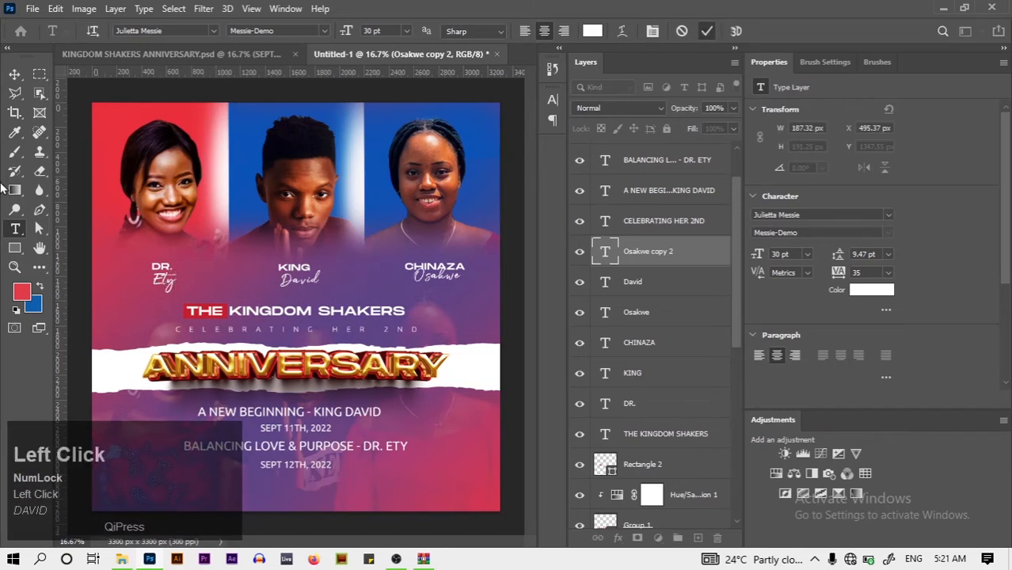
left_click(14, 74)
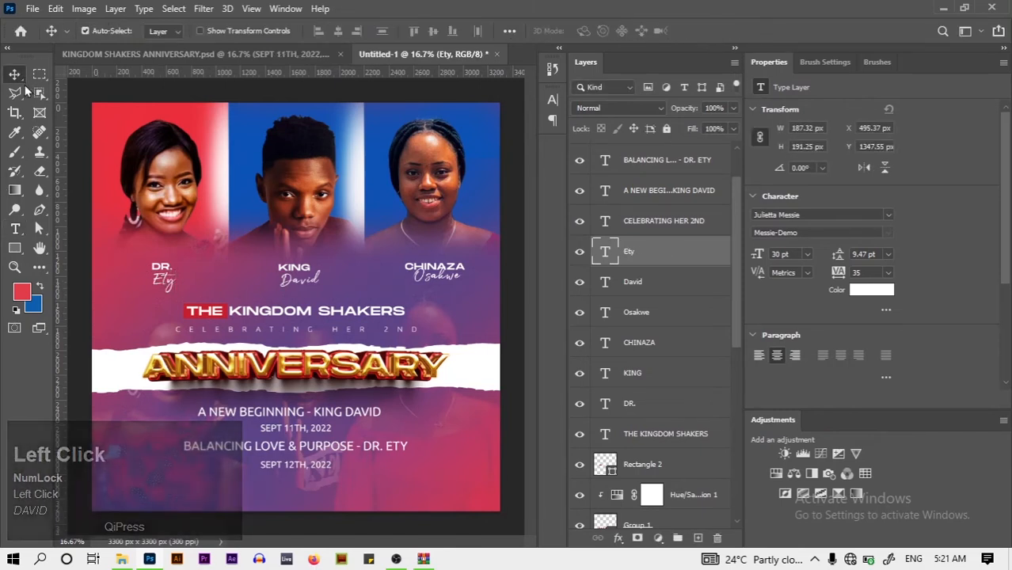
key("shift+Left")
key("shift+Left")
key("shift+Left")
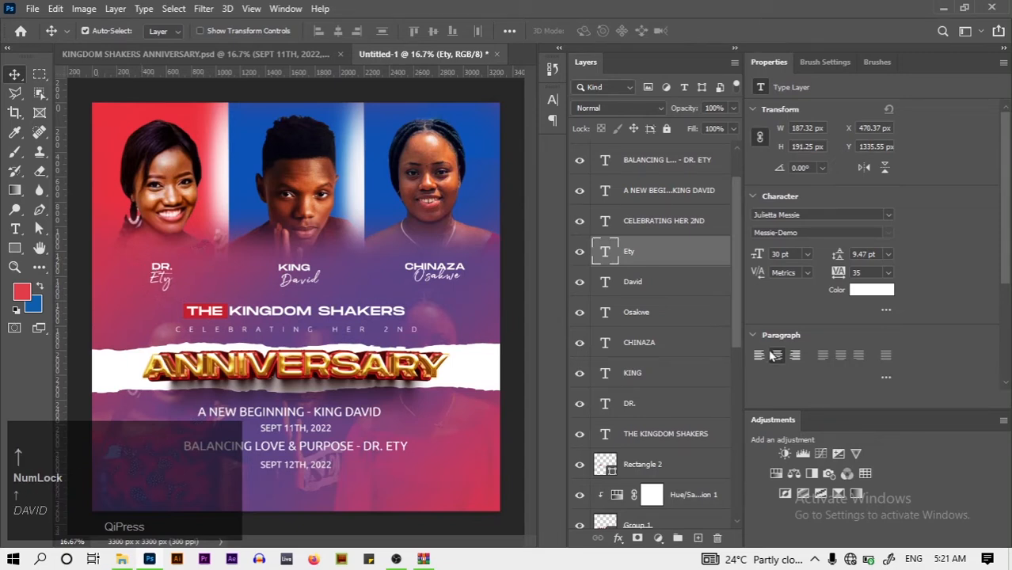
left_click(669, 418, "ctrl+shift")
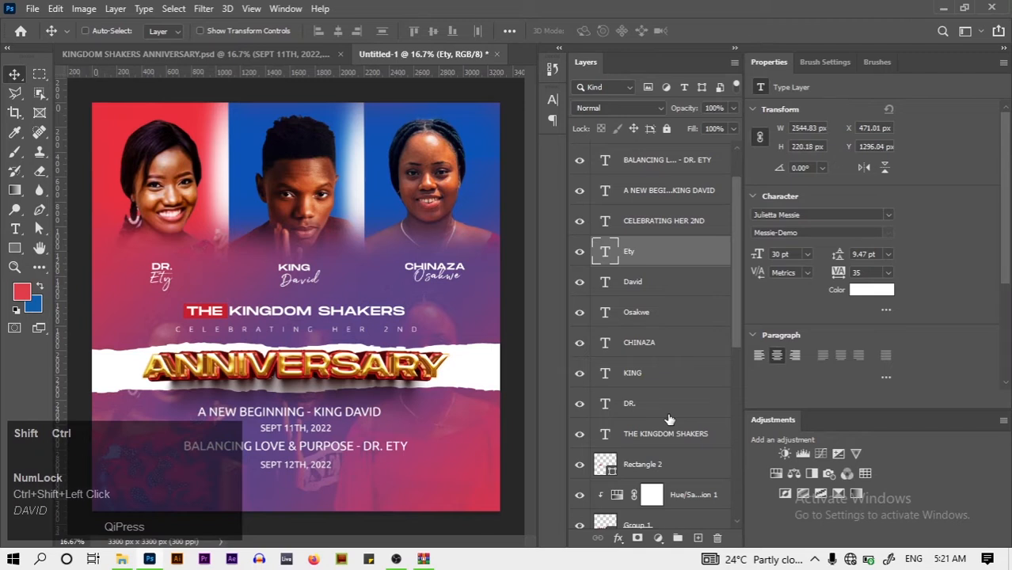
Group the six name layers into a group named NAMES
key("ctrl+g")
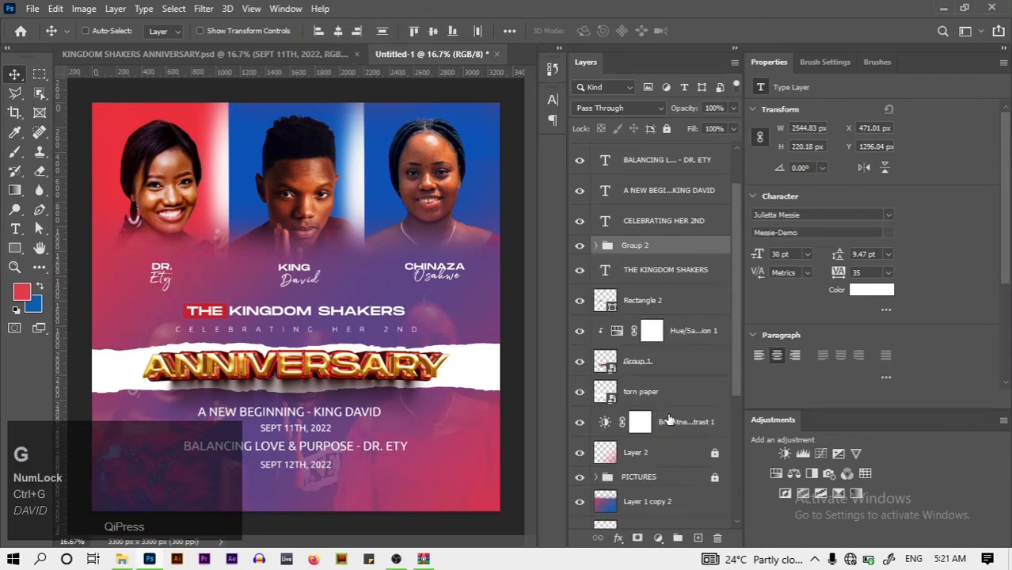
double_click(629, 247)
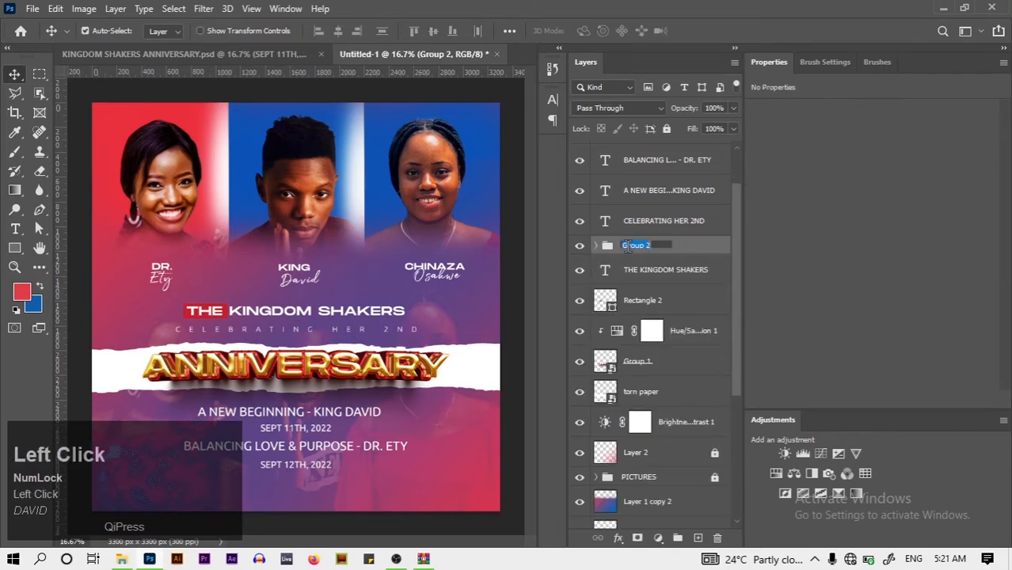
type("NAMES")
key("Return")
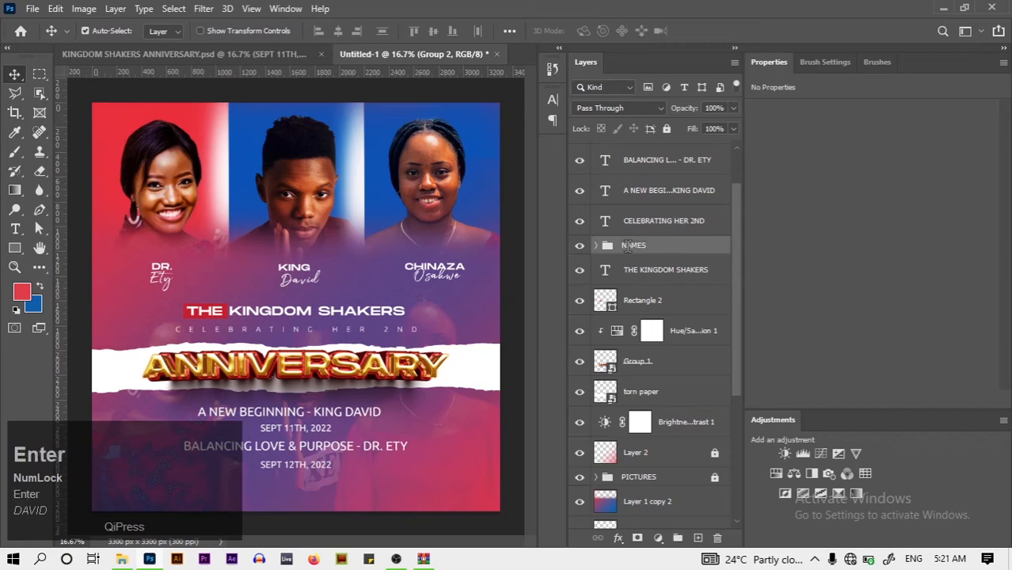
Scale the NAMES group's width to 110%
key("ctrl+t")
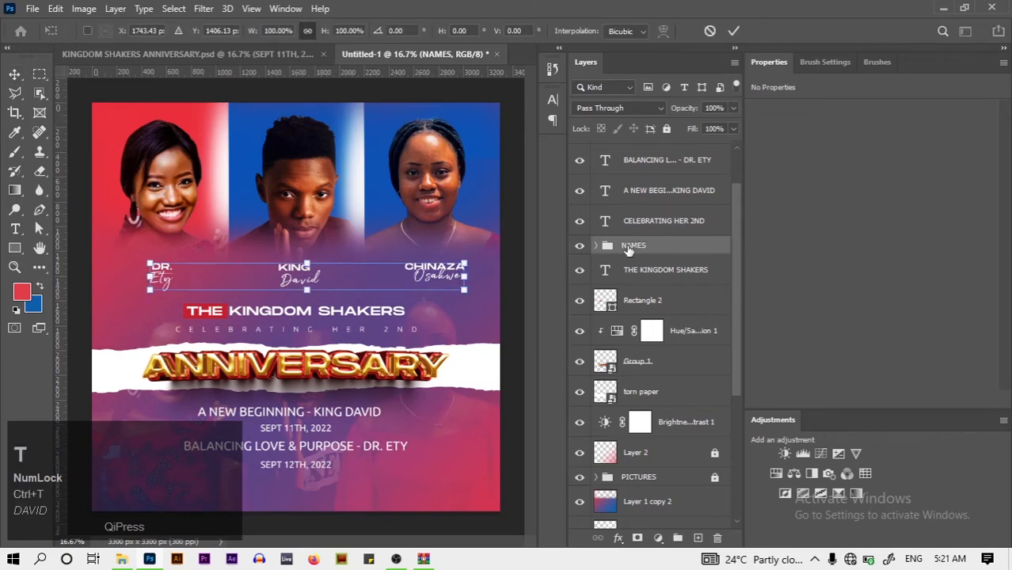
left_click(279, 31)
key("ctrl+a")
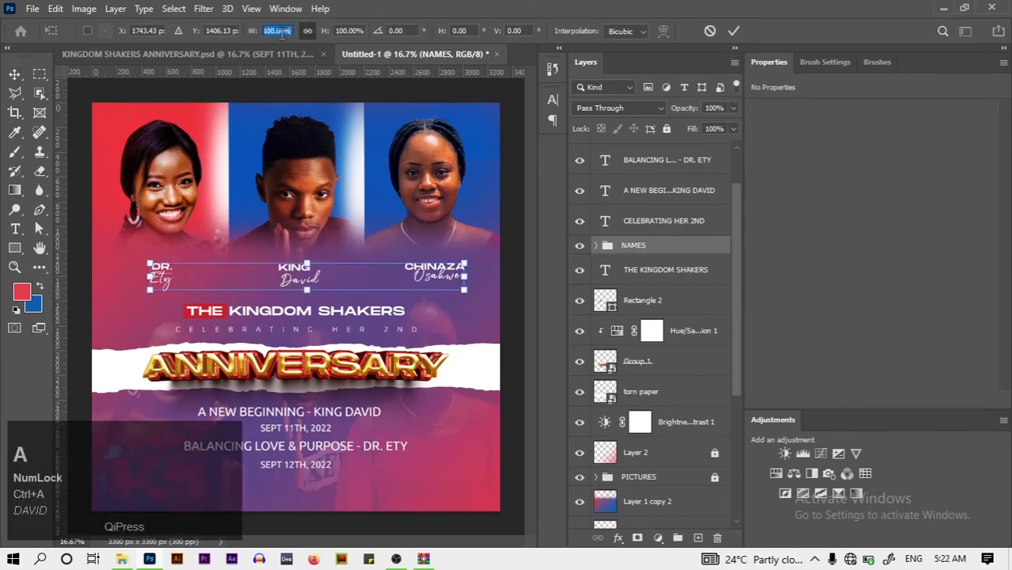
key("BackSpace")
type("11")
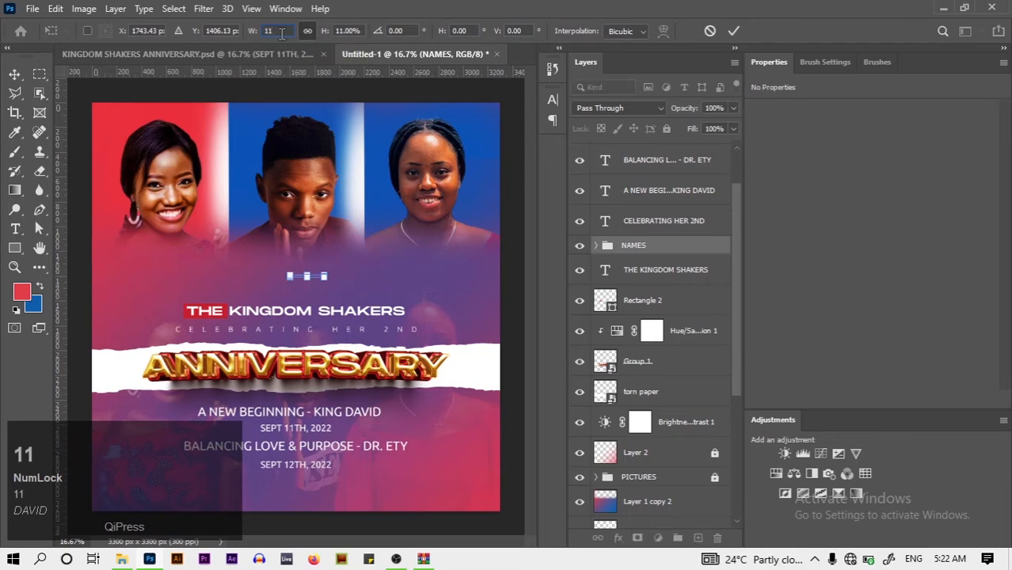
type("0")
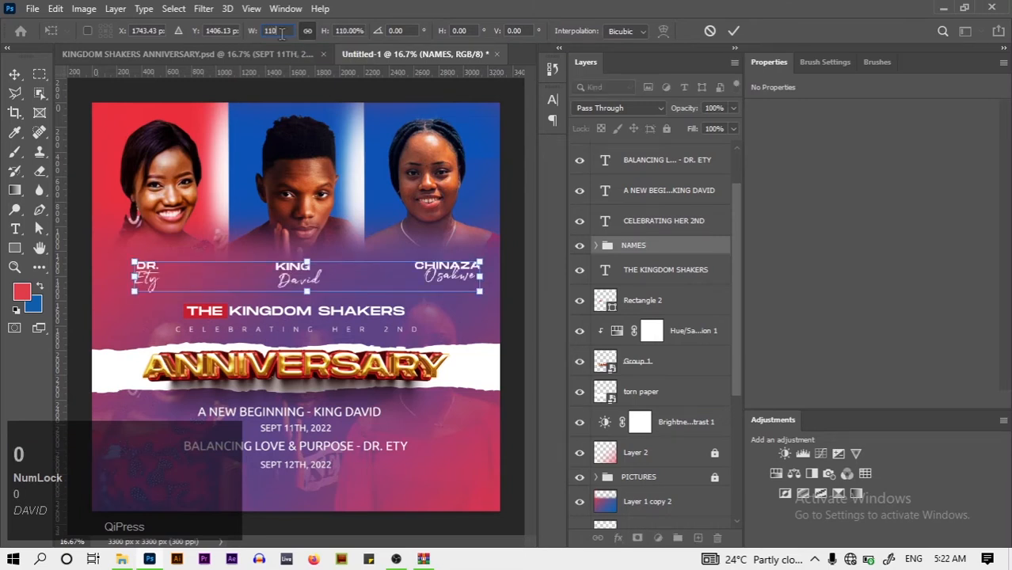
left_click(734, 31)
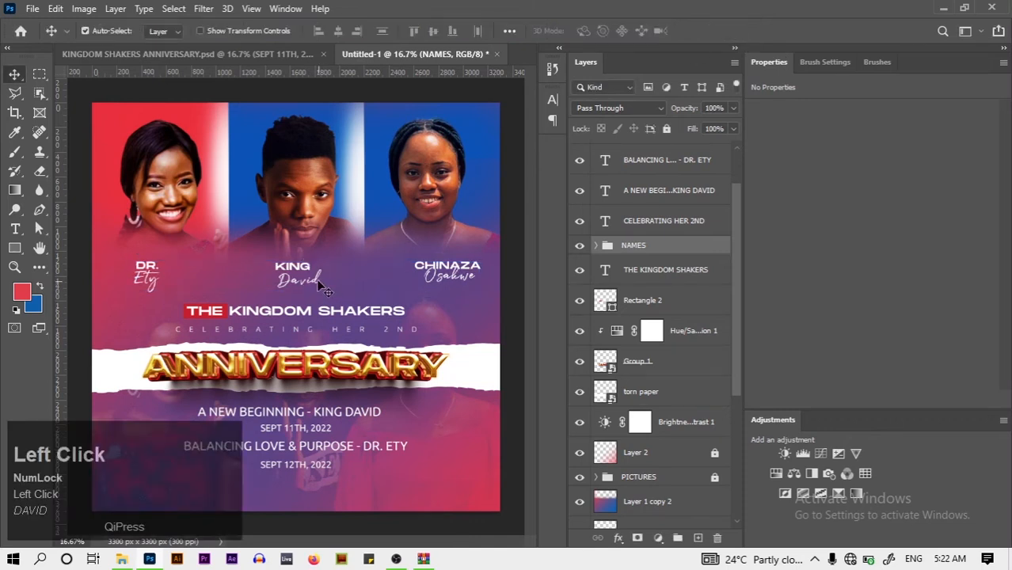
Adjust the middle and right names, then centre the NAMES group horizontally on the canvas
left_click_drag(316, 289, 303, 283)
left_click_drag(455, 276, 449, 277)
left_click(599, 246)
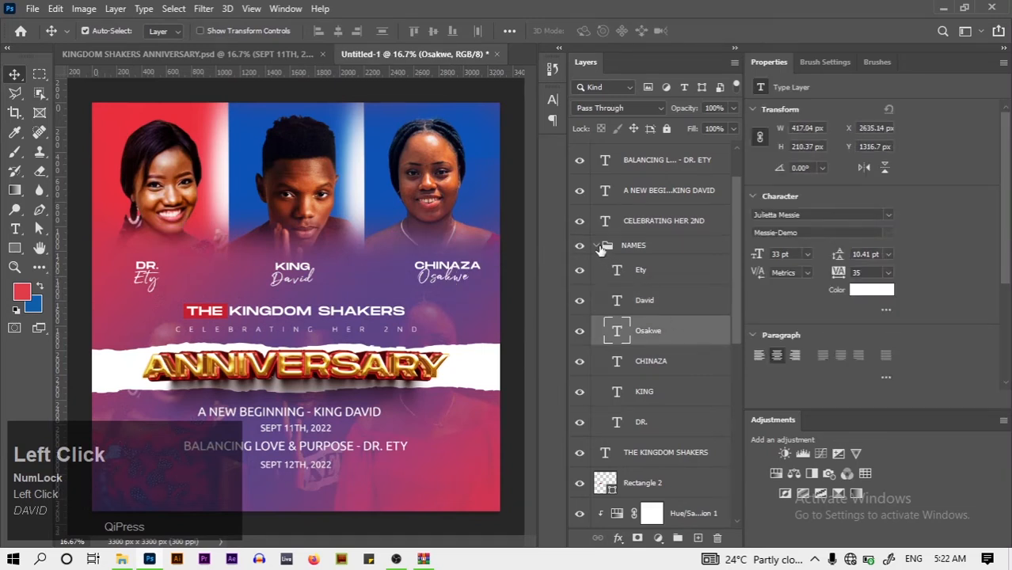
key("ctrl+a")
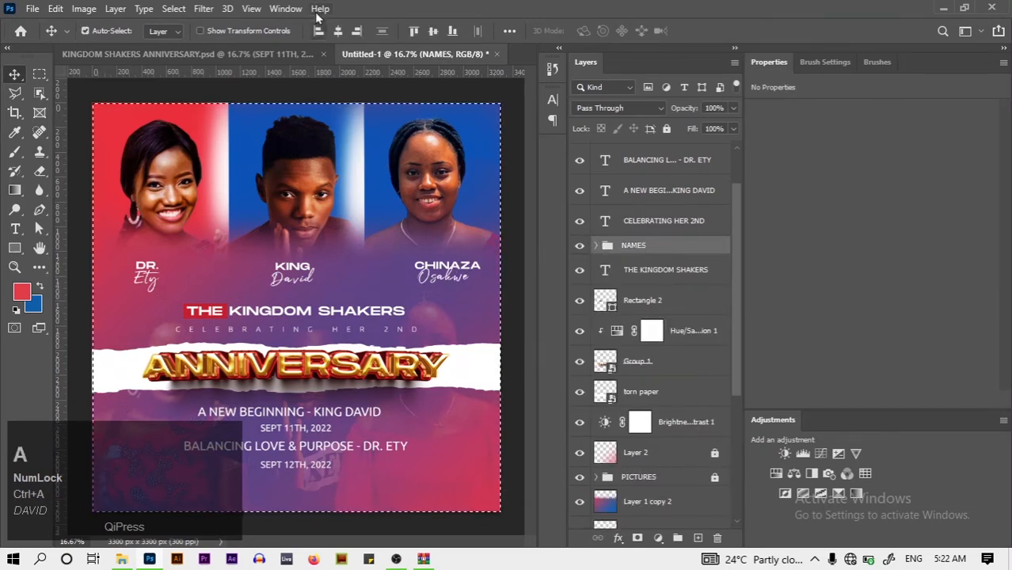
left_click(340, 30)
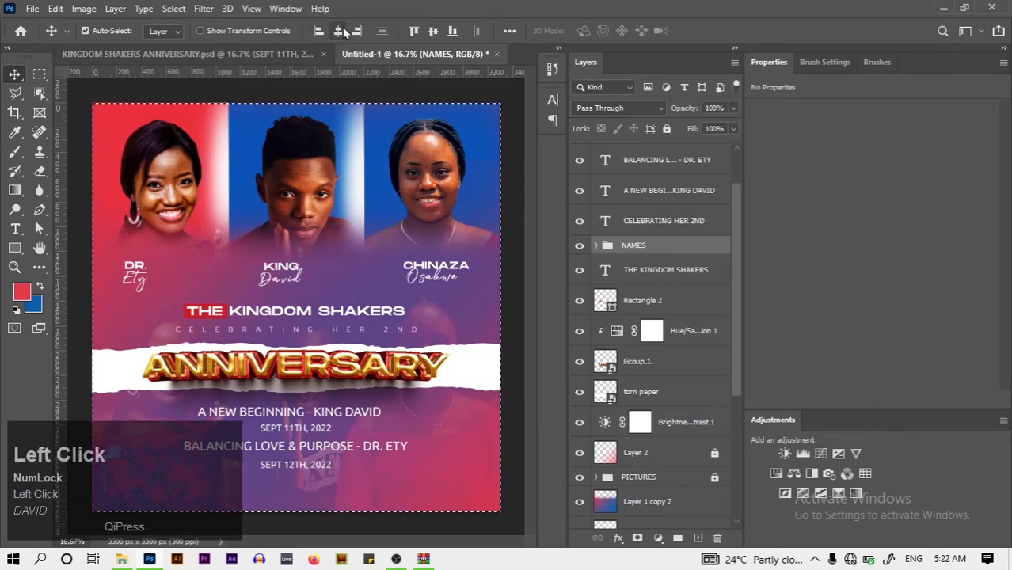
key("ctrl+d")
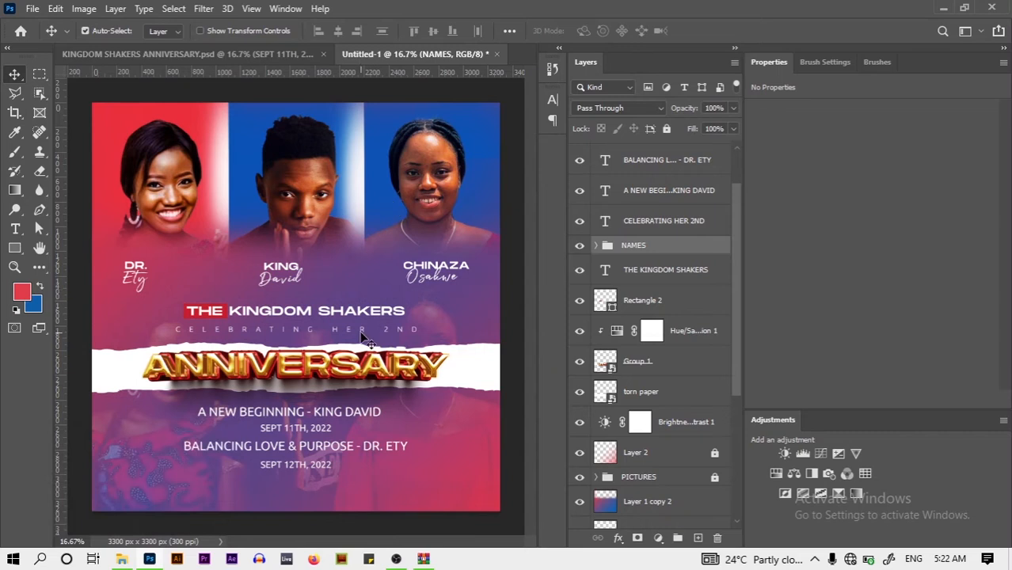
Drag the torn paper strip, ANNIVERSARY artwork and CELEBRATING HER 2ND line slightly lower
left_click_drag(485, 383, 476, 391)
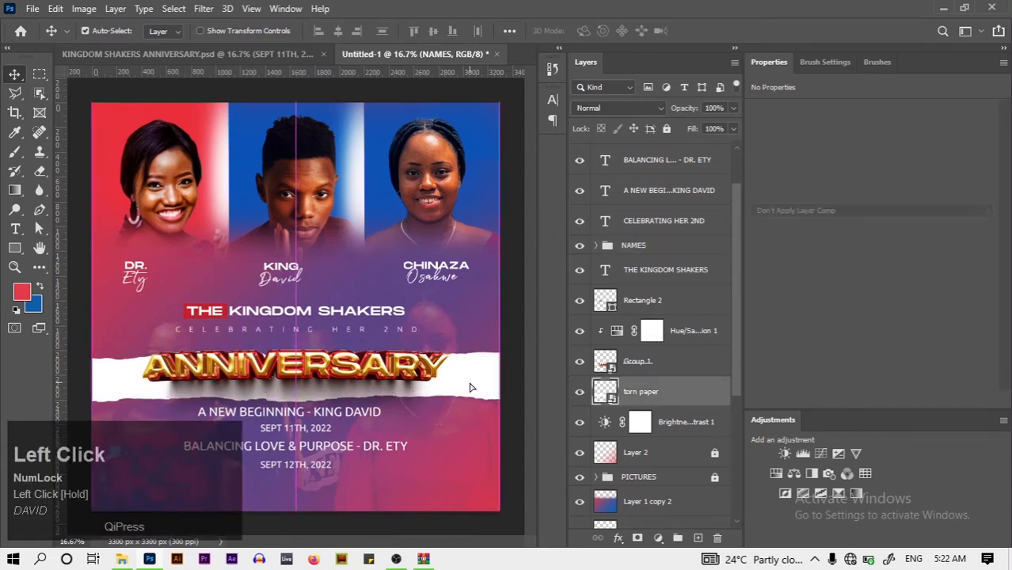
left_click_drag(404, 386, 348, 421)
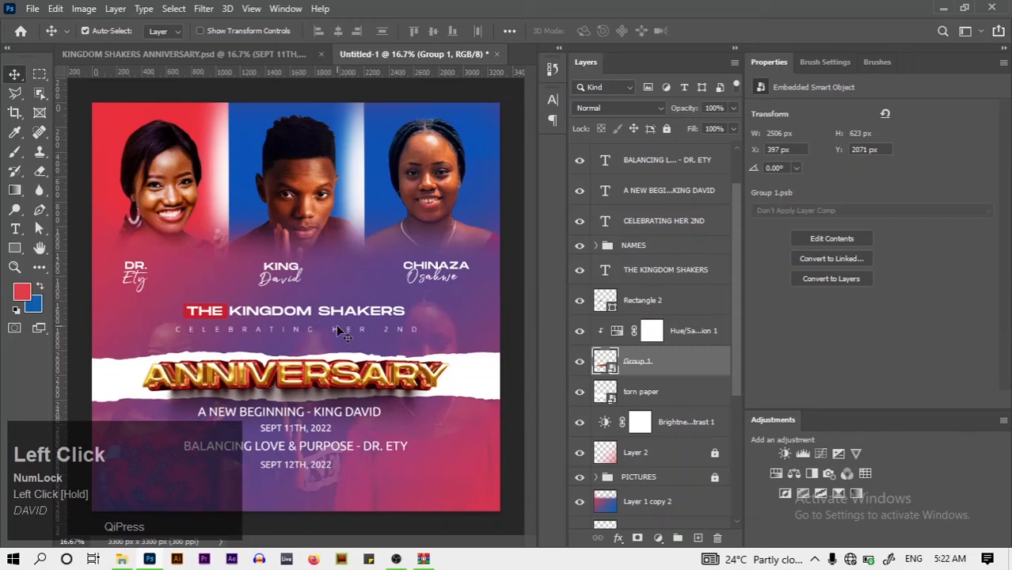
left_click_drag(338, 331, 338, 325)
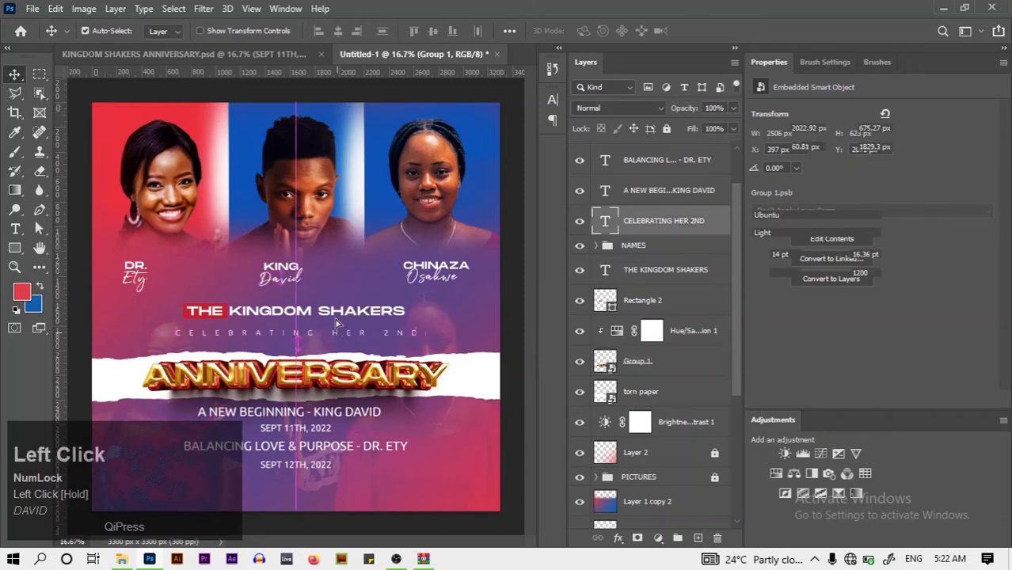
Nudge THE KINGDOM SHAKERS title with its red box, then the subtitle, down
key("ctrl")
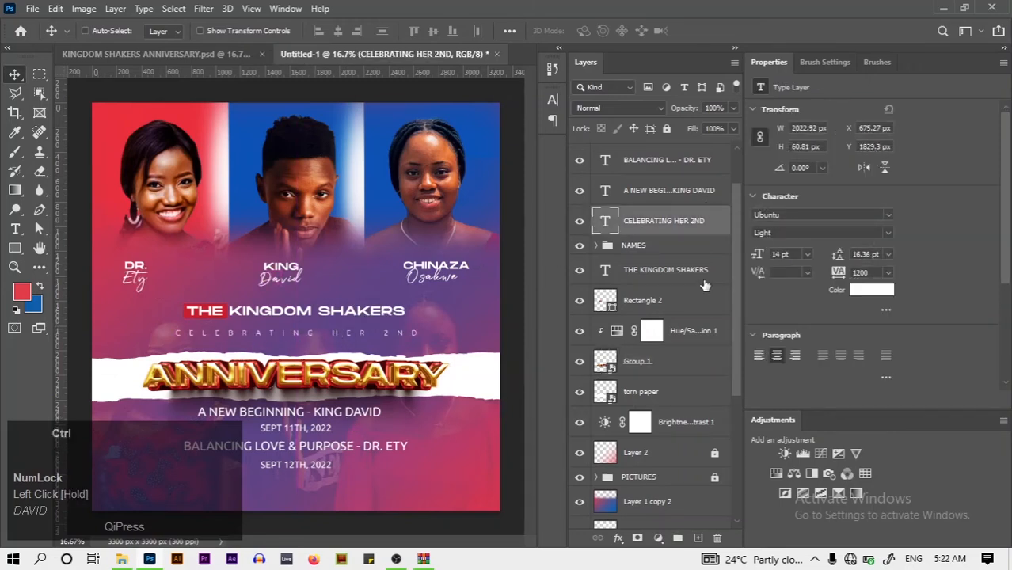
left_click(704, 283, "ctrl")
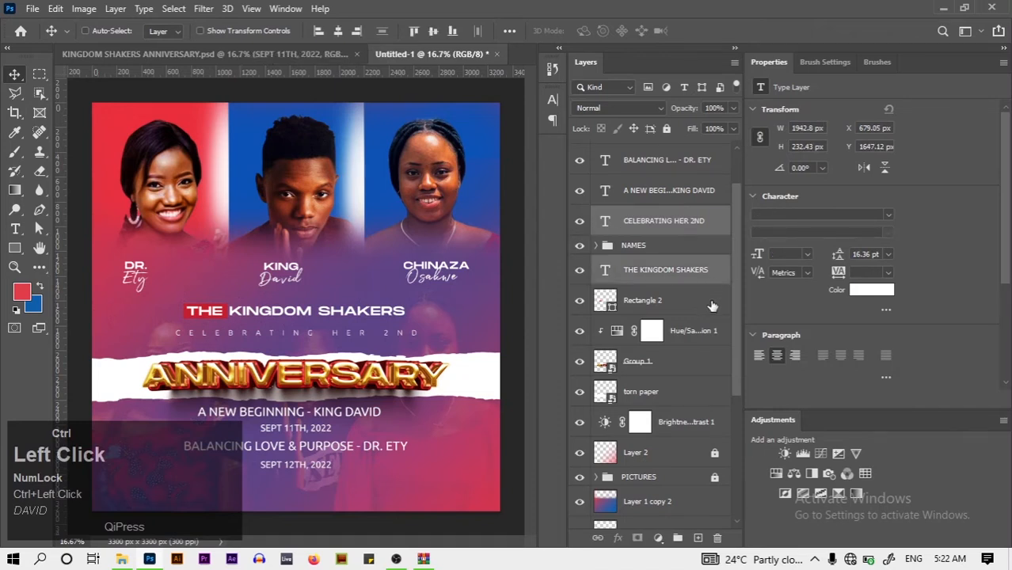
left_click(720, 227, "ctrl")
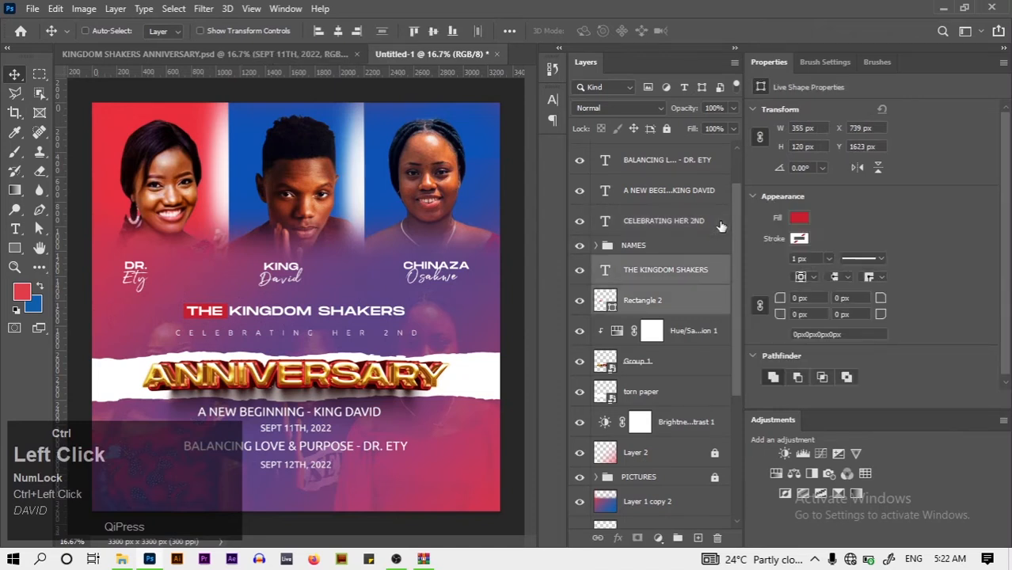
key("ctrl+Down")
key("ctrl+Down")
key("ctrl+Down")
key("ctrl+Down")
key("ctrl+Down")
key("ctrl+Down")
key("ctrl+Down")
key("ctrl+Down")
key("ctrl+Down")
key("ctrl+Down")
key("ctrl+Down")
key("ctrl+Down")
key("ctrl+Down")
key("ctrl+Down")
key("ctrl+Down")
key("ctrl+Down")
key("ctrl+Down")
key("ctrl+Down")
key("ctrl+Down")
key("ctrl+Down")
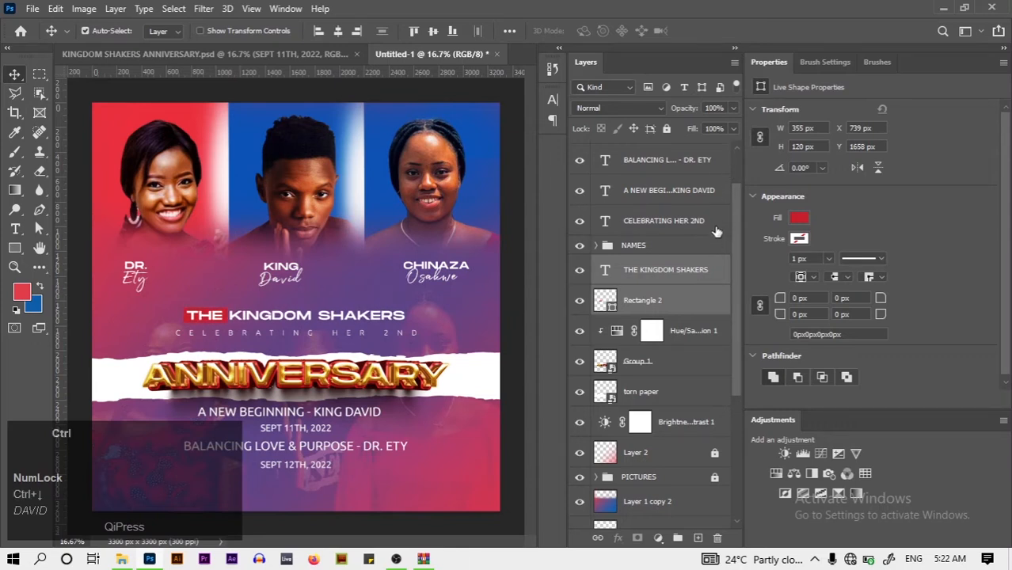
left_click(715, 232, "ctrl")
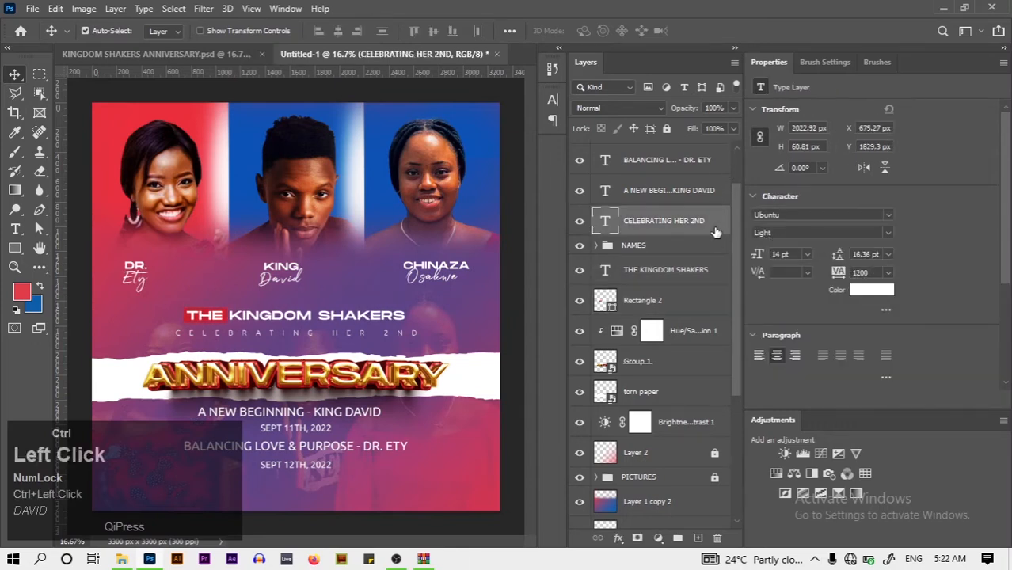
key("ctrl+Down")
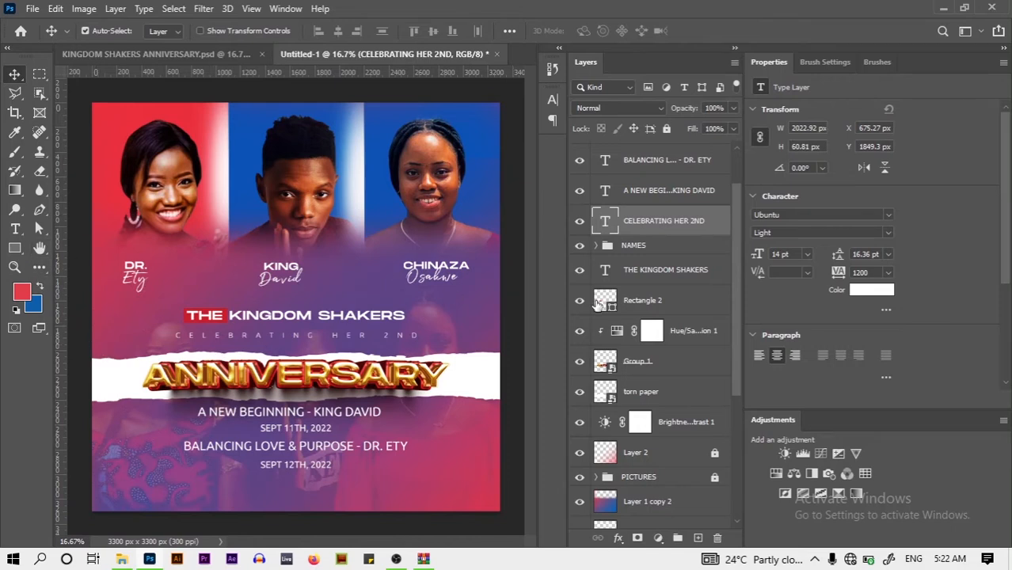
Duplicate the red title box layer, undoing a stray move of the title
left_click(706, 309, "ctrl")
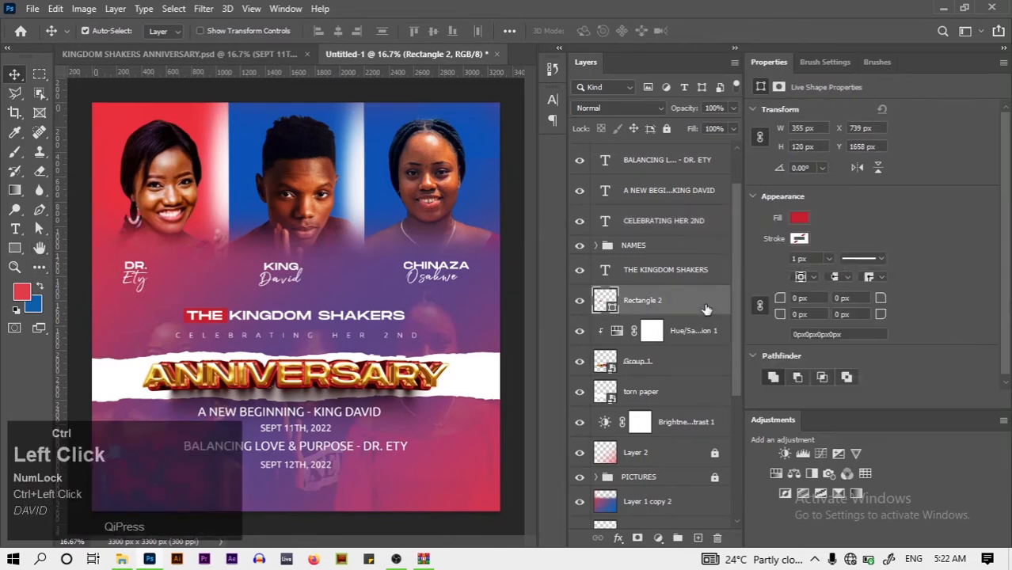
key("ctrl+t")
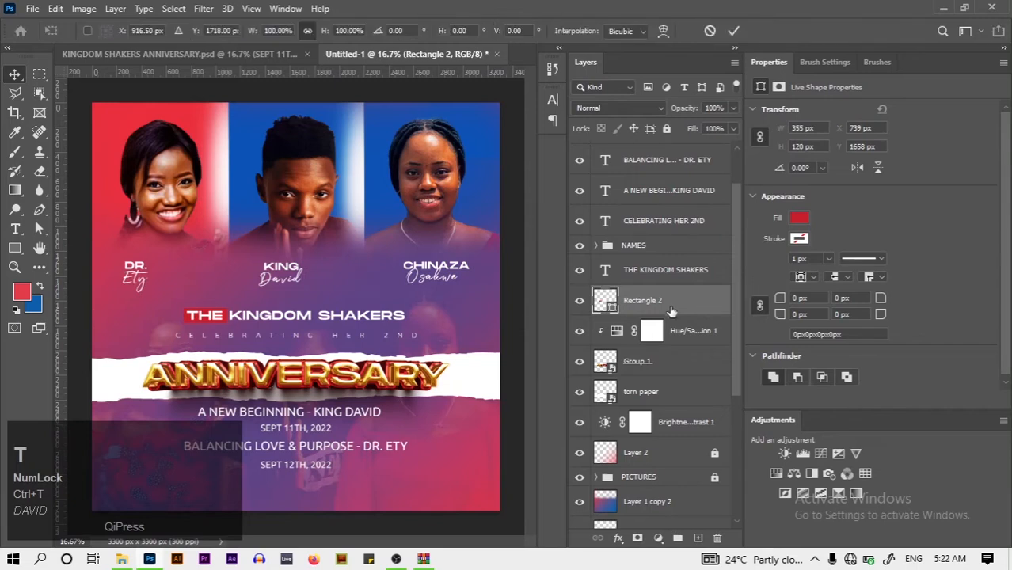
left_click(734, 31)
key("ctrl+j")
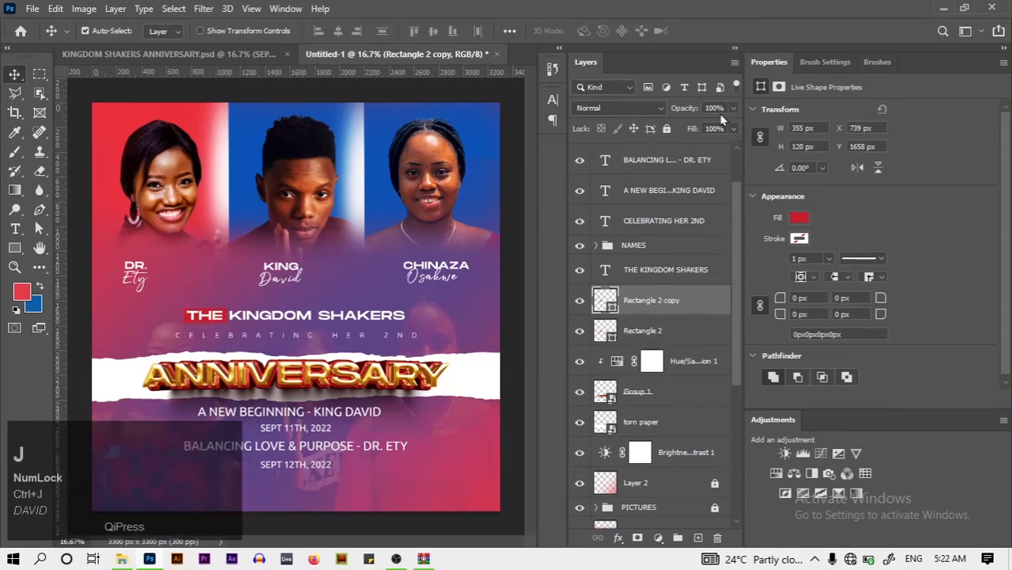
left_click_drag(228, 323, 408, 313)
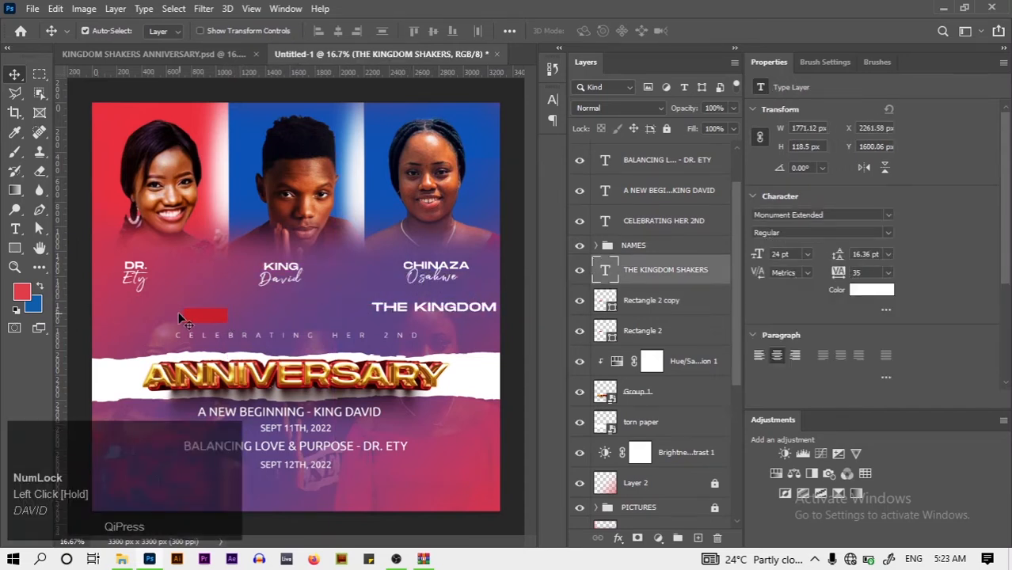
key("ctrl+z")
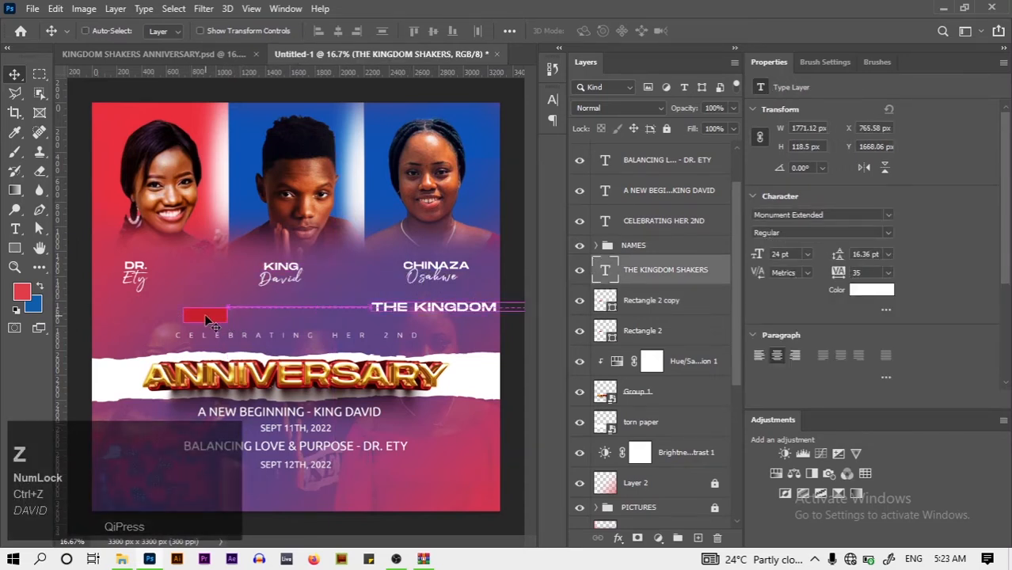
left_click(697, 306)
key("ctrl+t")
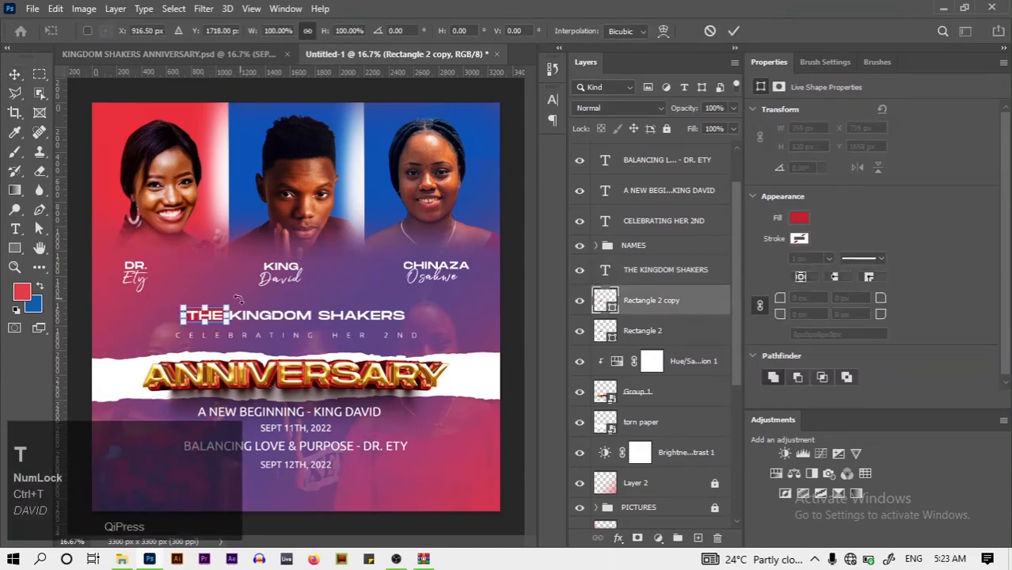
left_click_drag(219, 317, 466, 292)
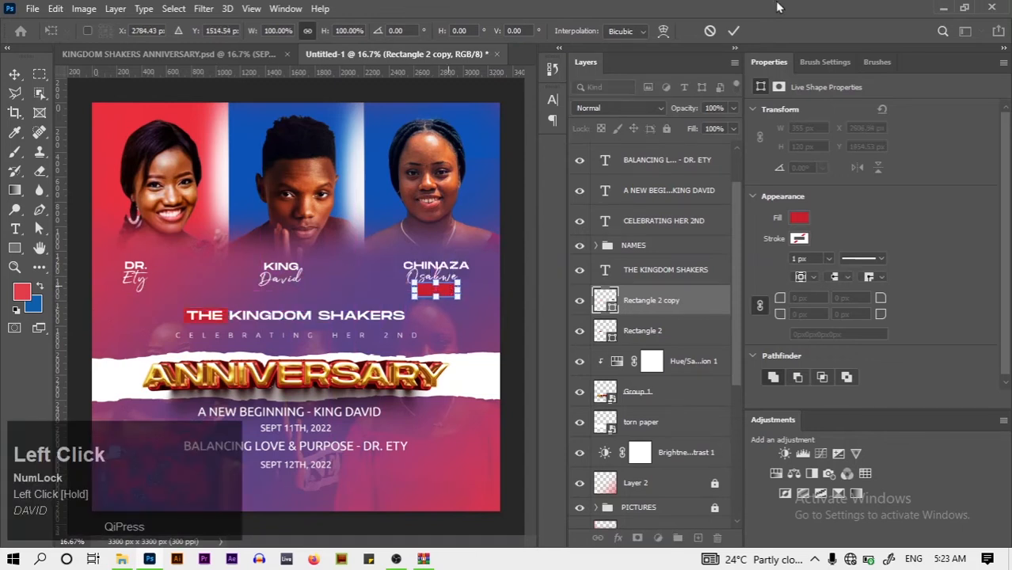
left_click(734, 34)
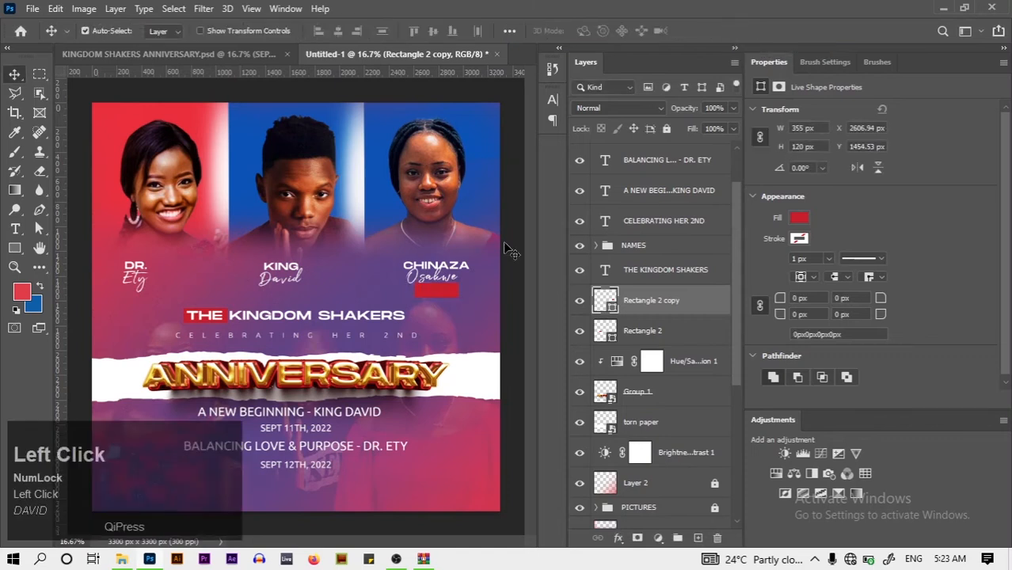
left_click(15, 229)
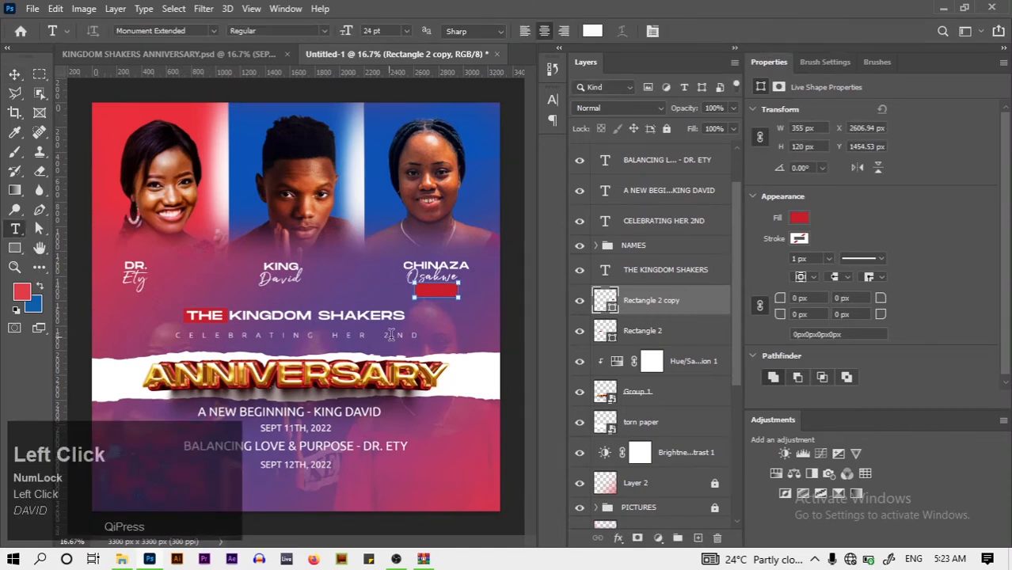
left_click(436, 316)
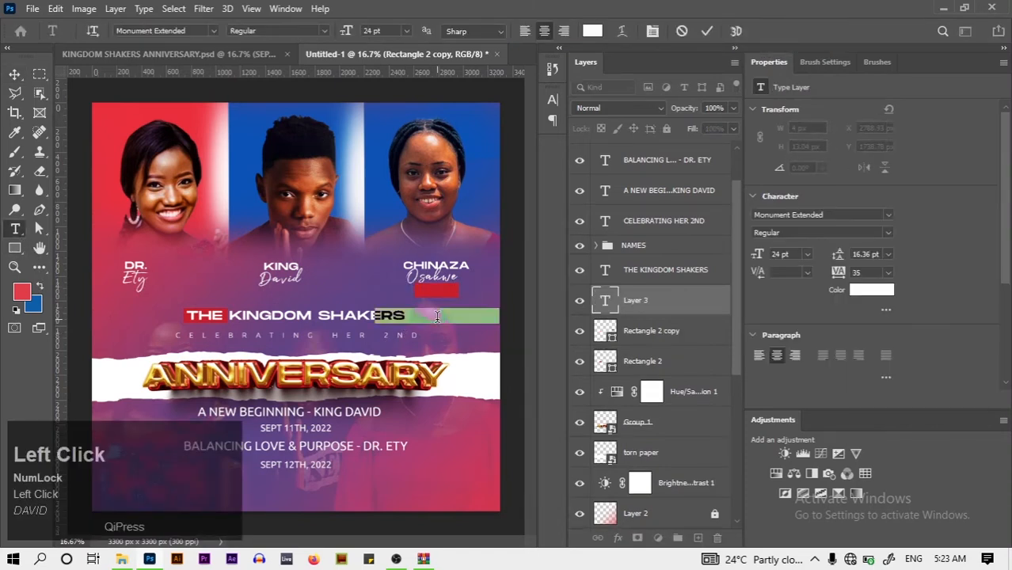
key("BackSpace")
key("Caps_Lock")
type("HOS")
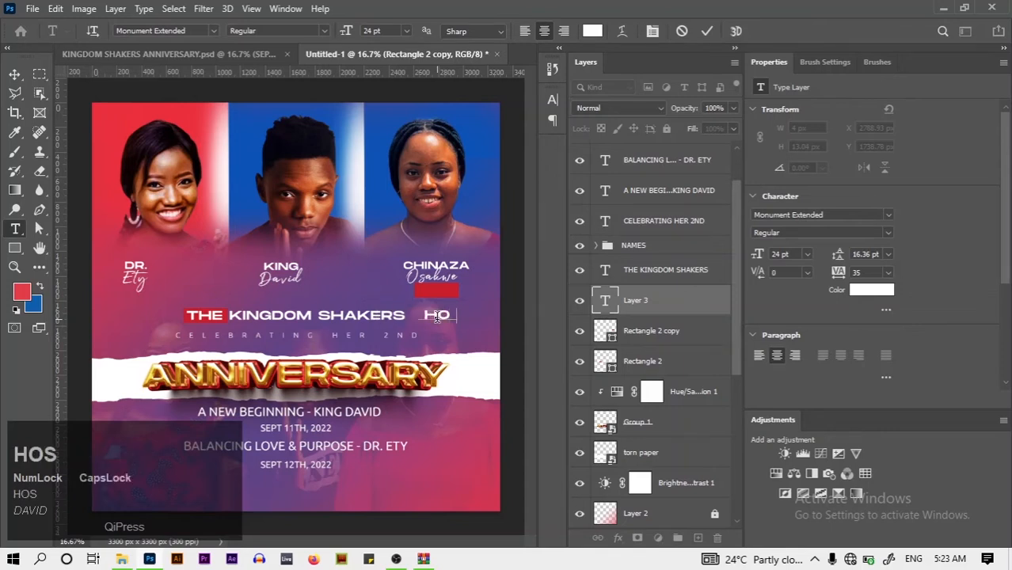
type("T")
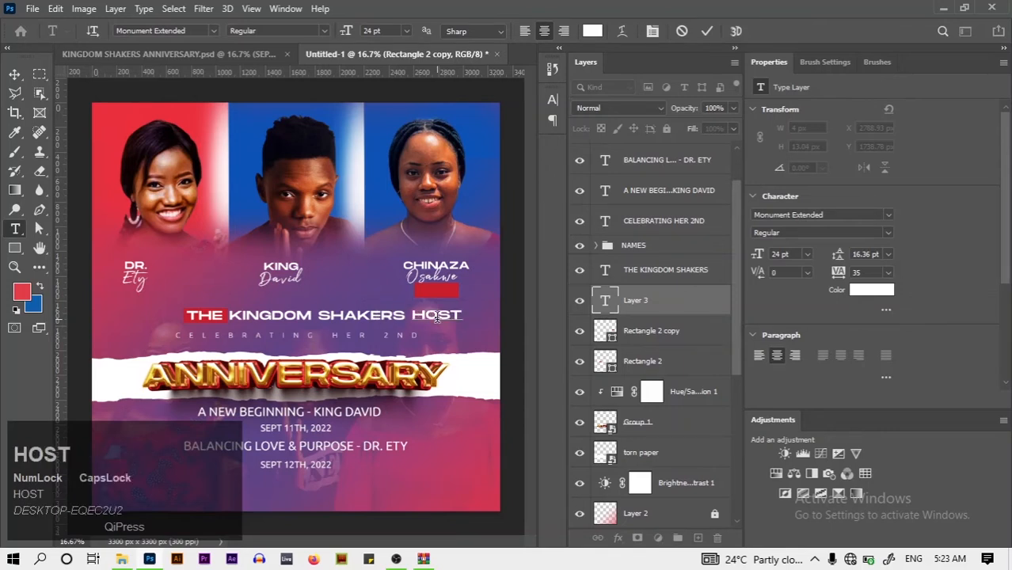
left_click(706, 32)
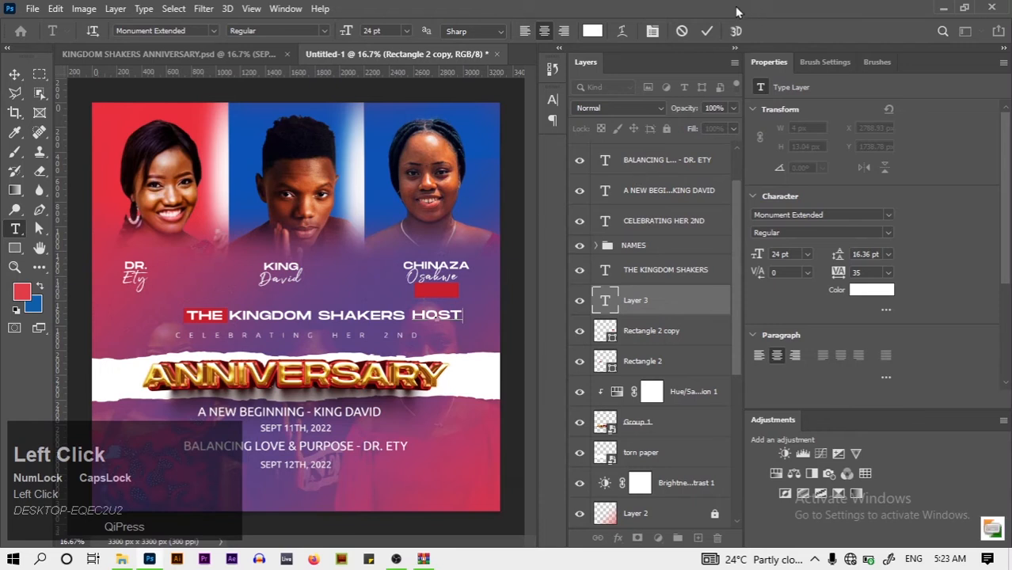
left_click(706, 30)
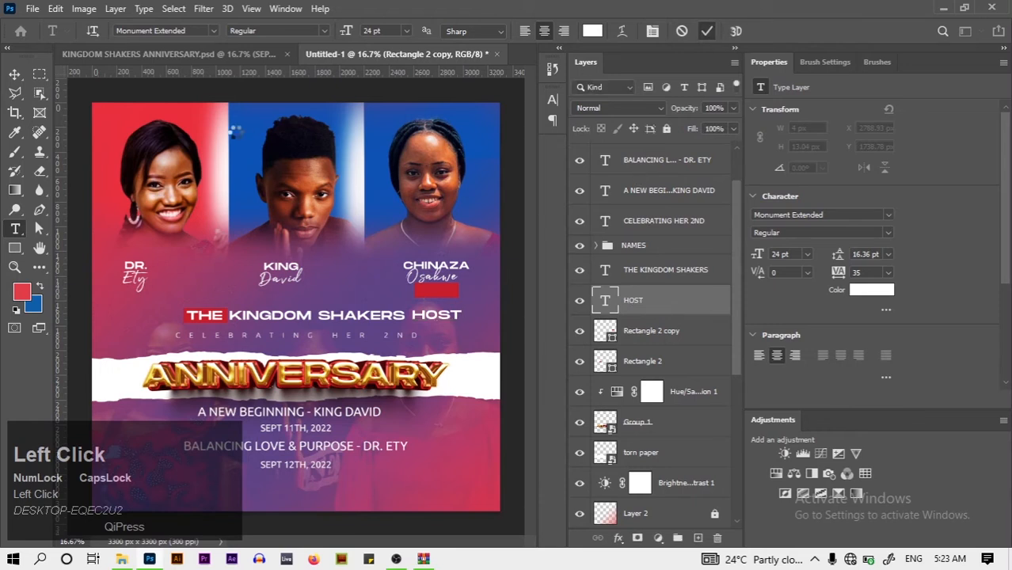
left_click(14, 73)
left_click_drag(451, 321, 455, 293)
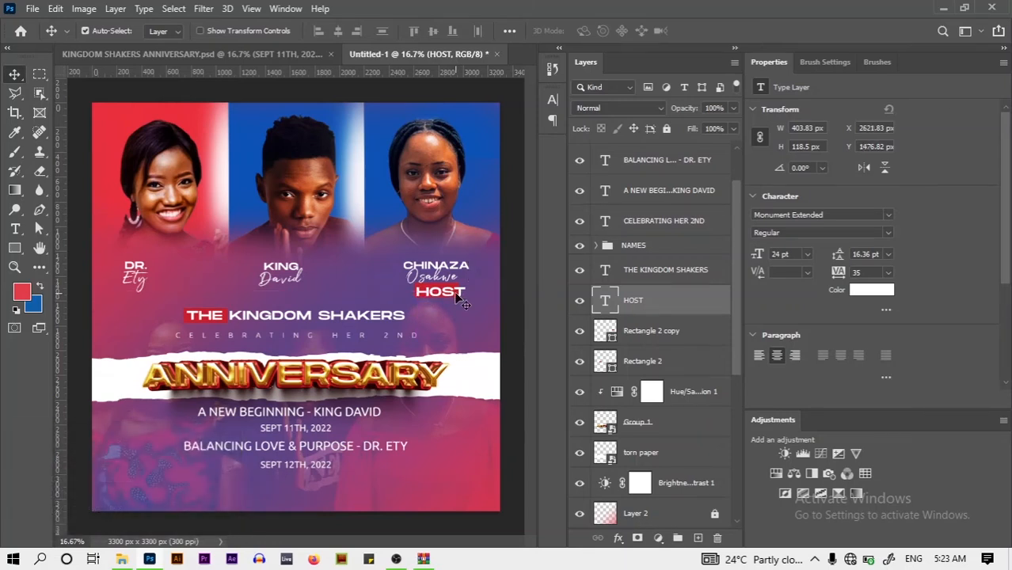
Set HOST to Ubuntu Medium 16 pt and nudge it slightly up-left on the red bar
left_click(554, 104)
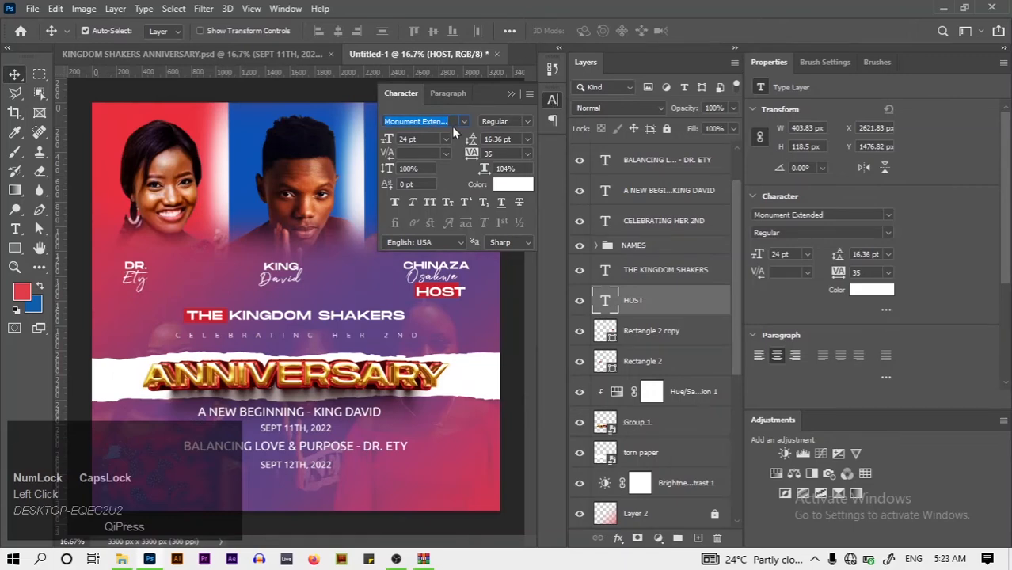
type("UBU")
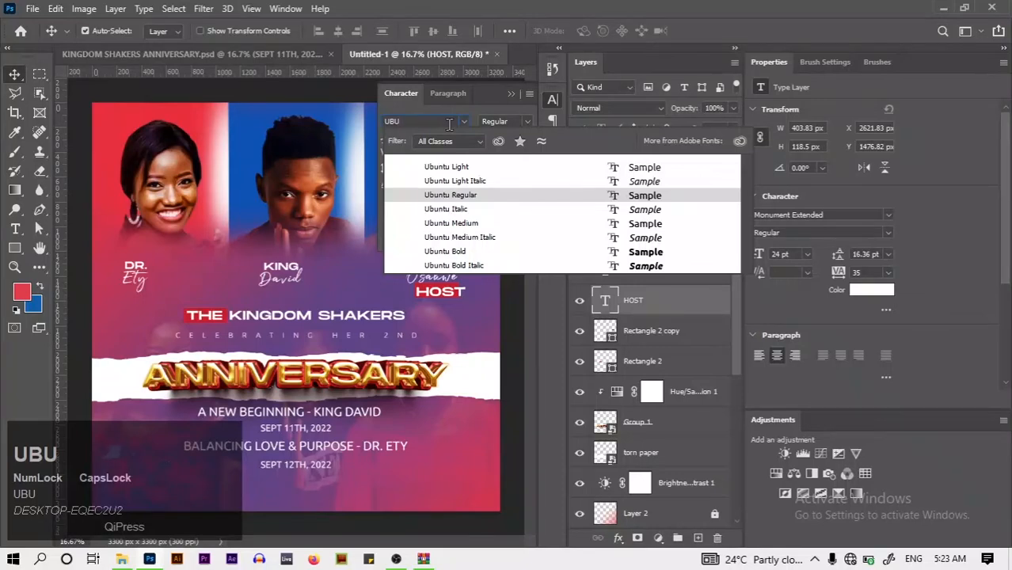
key("Return")
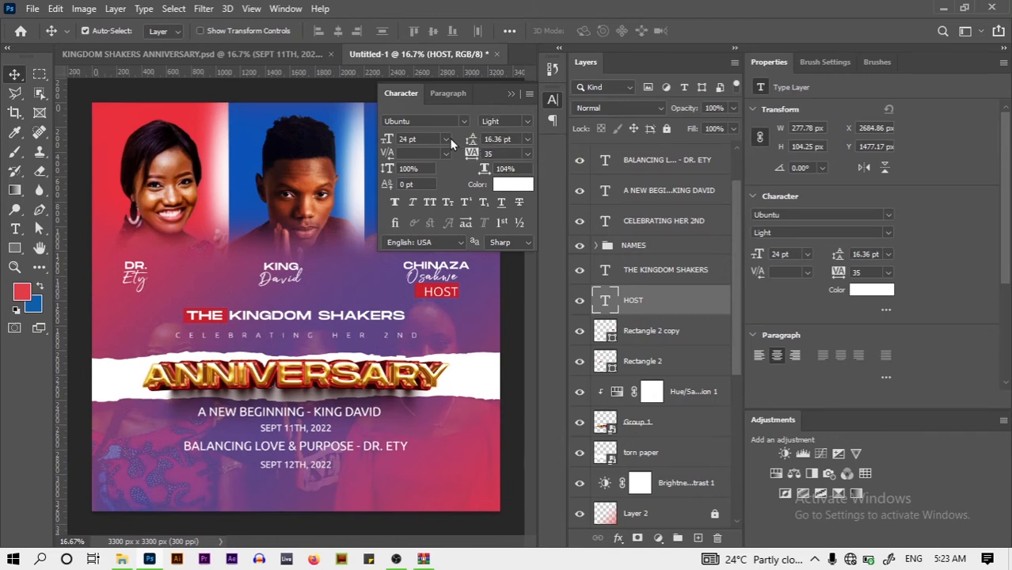
left_click(447, 140)
left_click(422, 249)
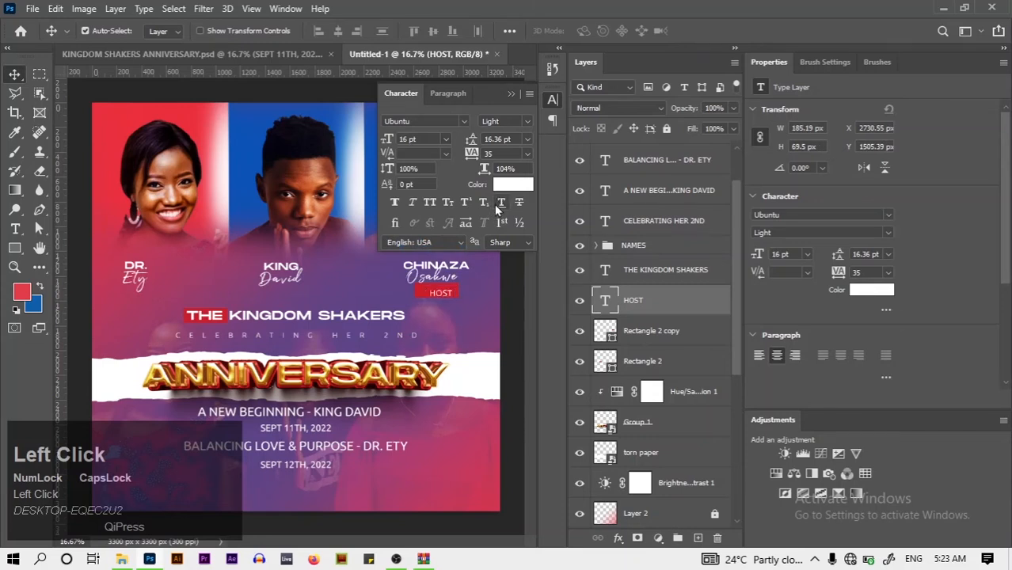
left_click(527, 121)
left_click(501, 180)
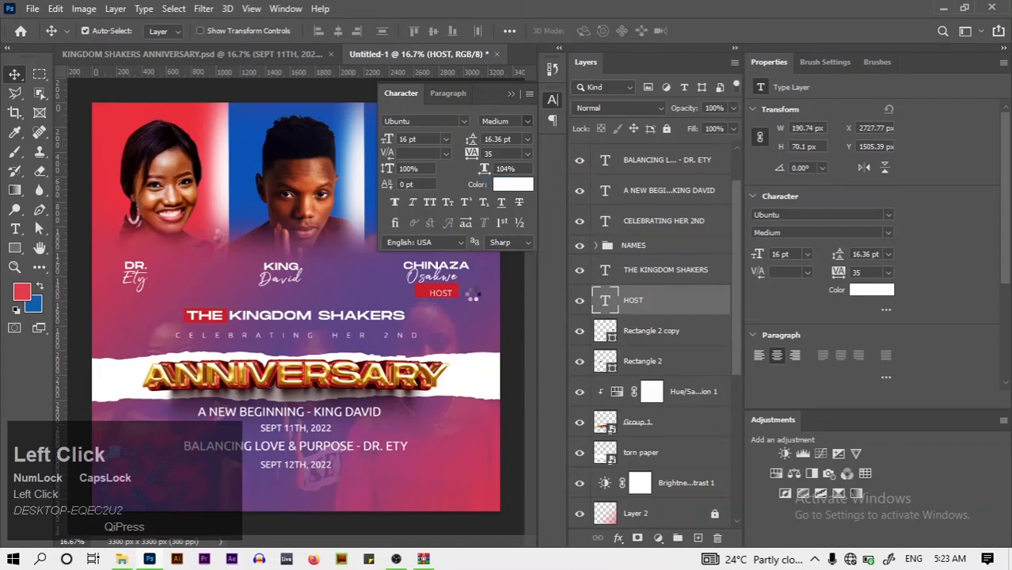
left_click_drag(449, 298, 443, 295)
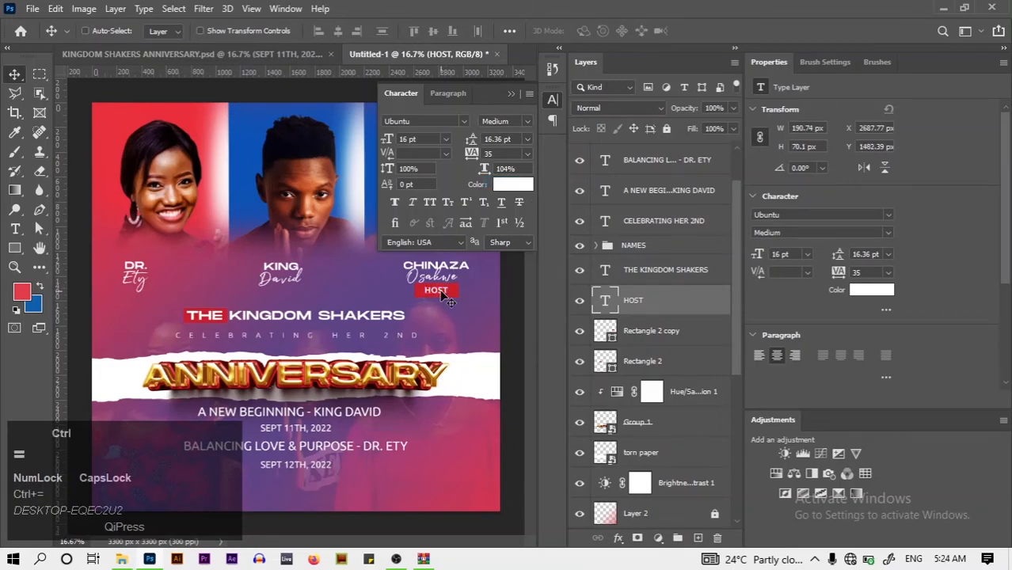
key("ctrl+equal")
key("ctrl+equal")
key("ctrl+equal")
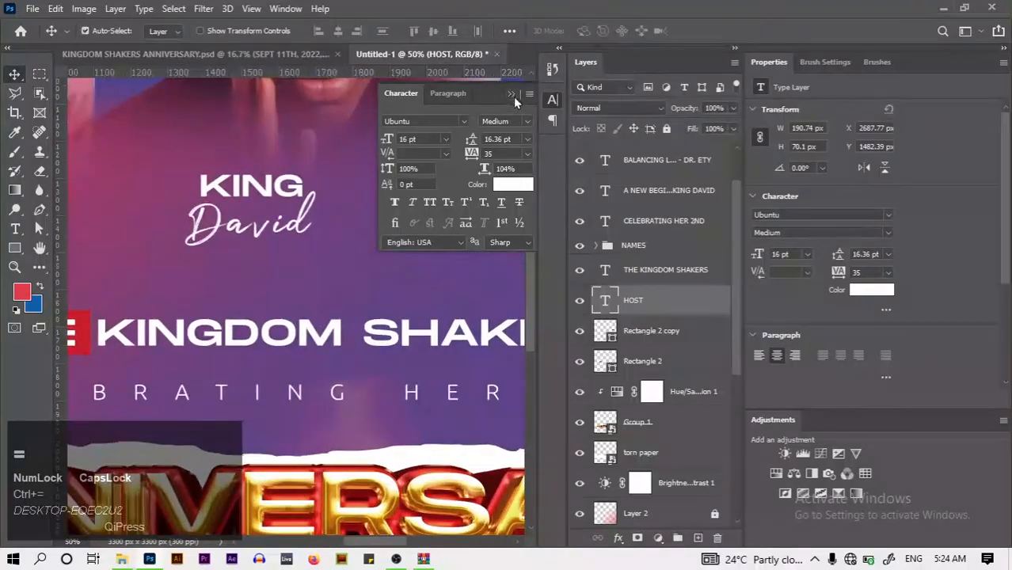
Move the red HOST bar up 36 px and shorten it from 120 to 80 px tall
left_click(511, 94)
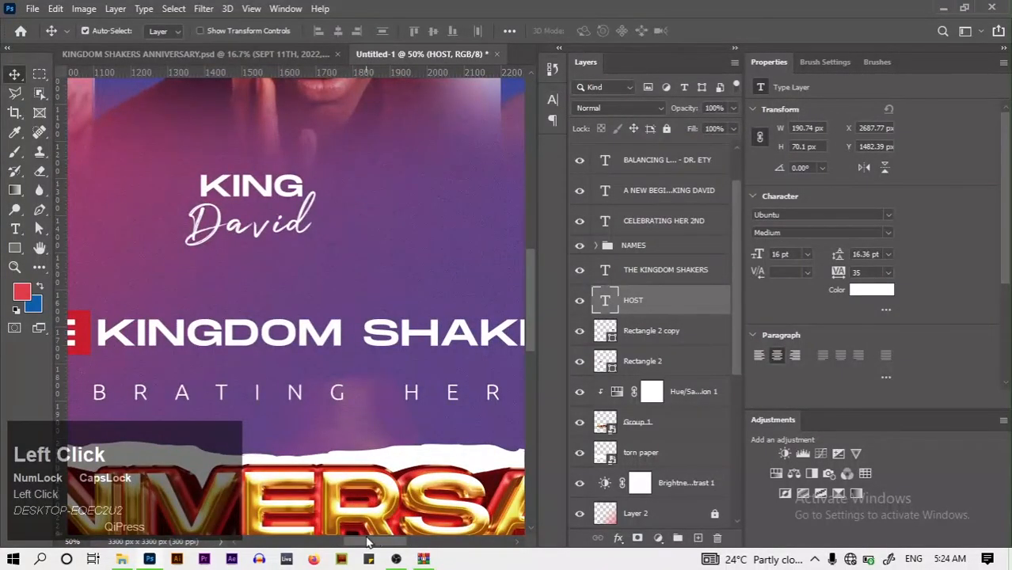
left_click_drag(367, 542, 410, 542)
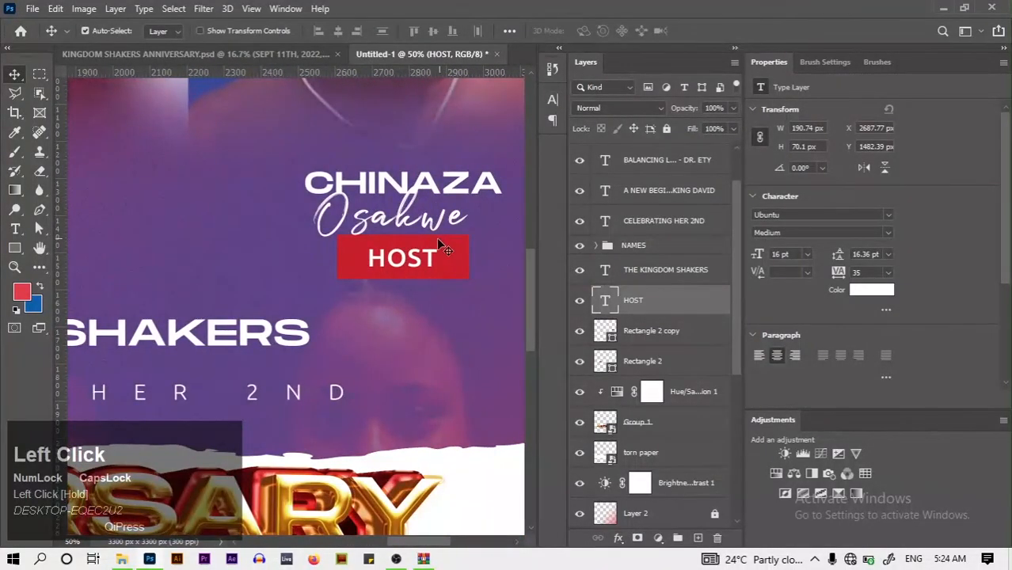
mouse_move(450, 248)
left_mouse_down()
mouse_move(452, 236)
mouse_move(416, 247)
mouse_move(447, 245)
left_mouse_up()
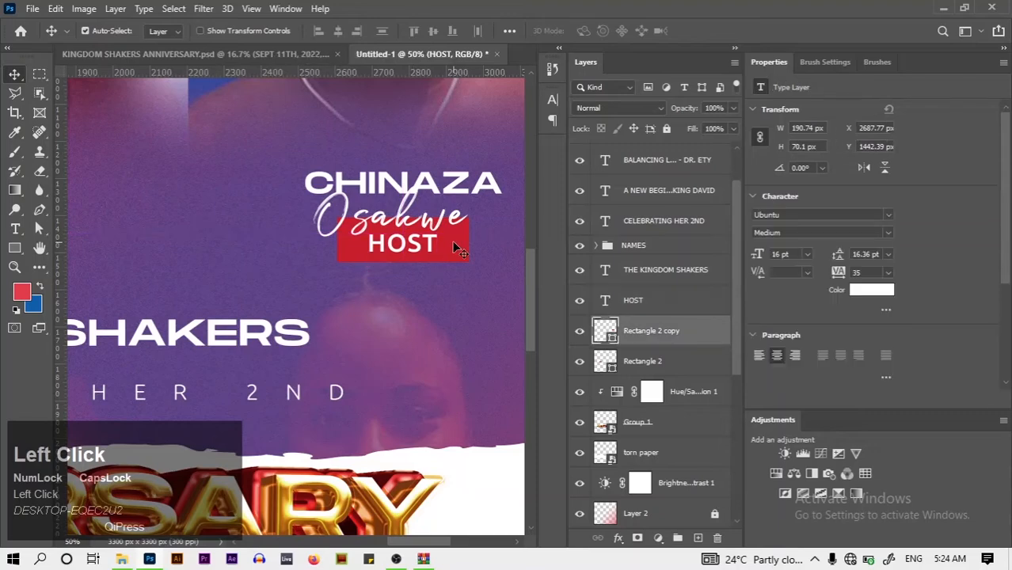
key("ctrl+t")
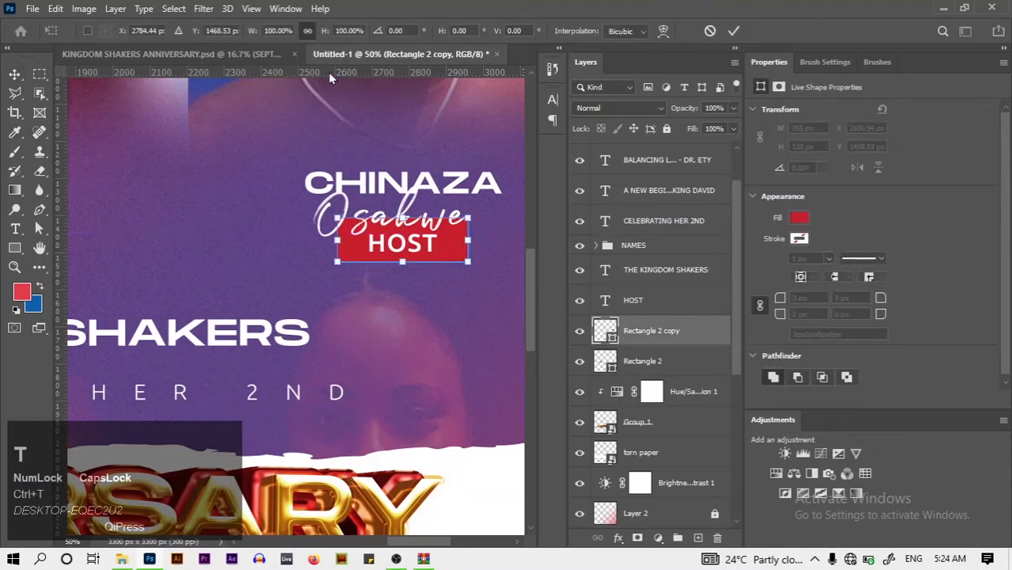
left_click(308, 30)
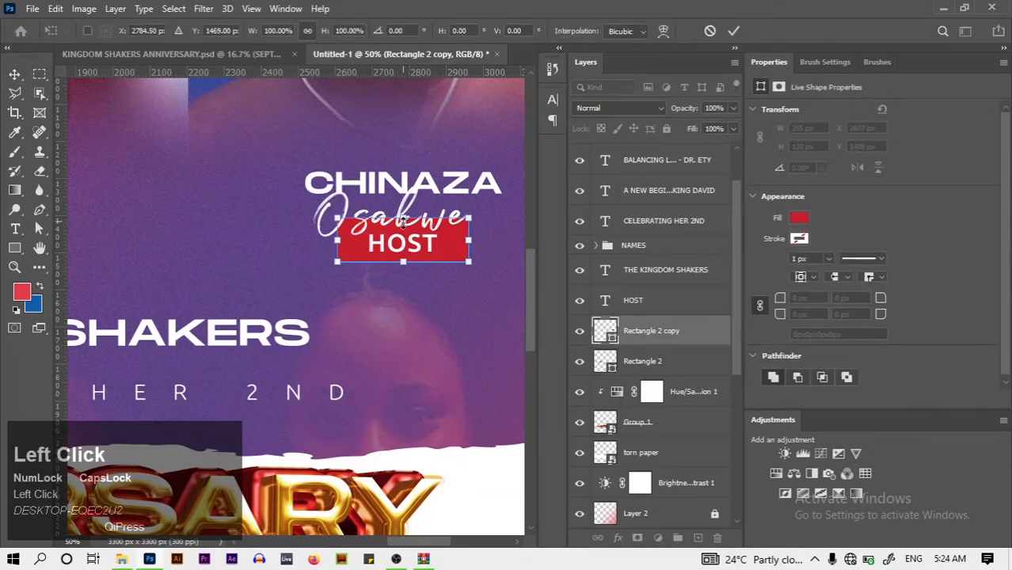
left_click_drag(403, 222, 403, 255)
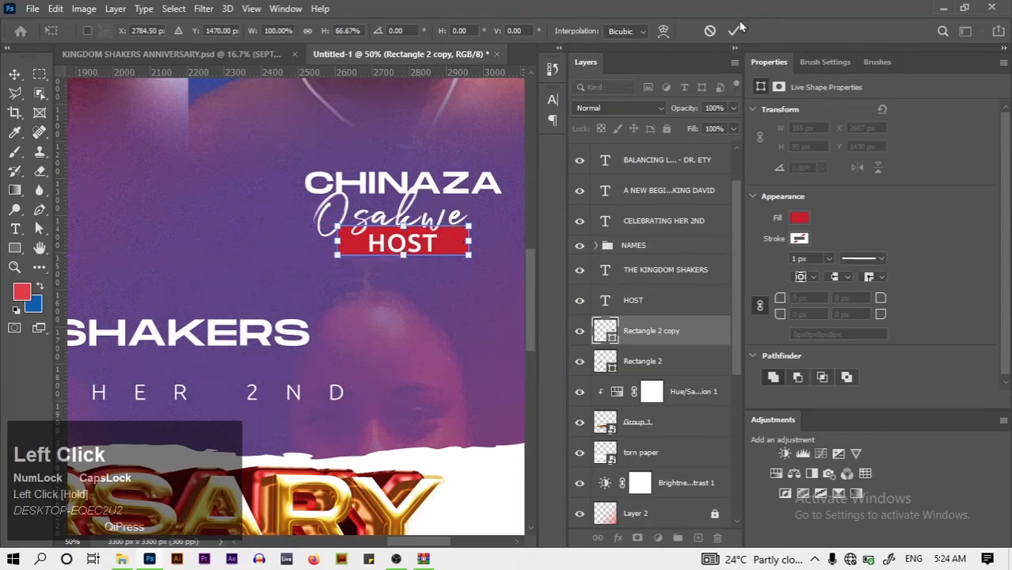
left_click(736, 30)
Nudge the HOST text left to centre it on the shortened red bar
left_click(425, 247)
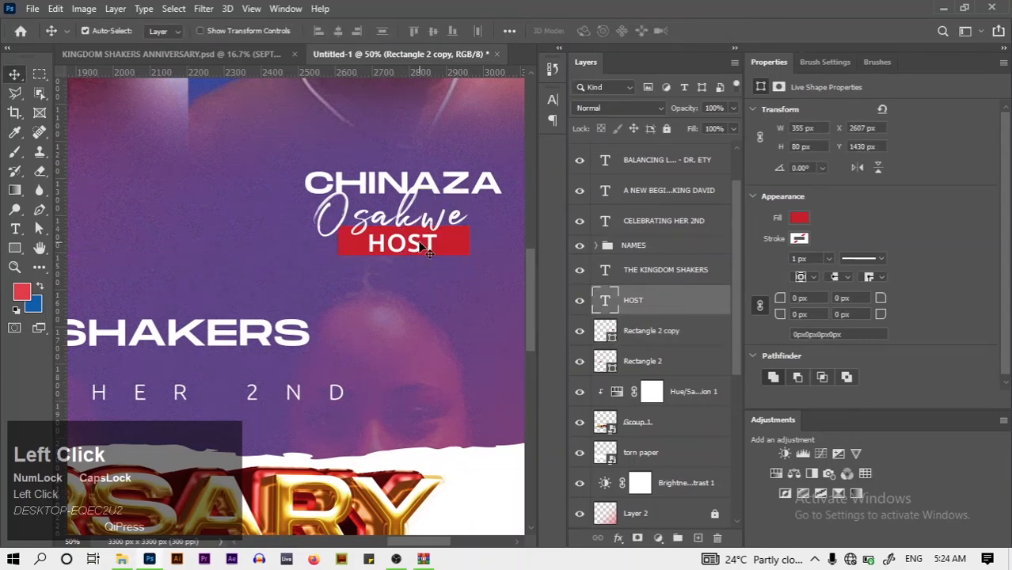
key("Up")
key("Up")
key("Up")
key("Up")
key("Up")
key("Up")
key("Up")
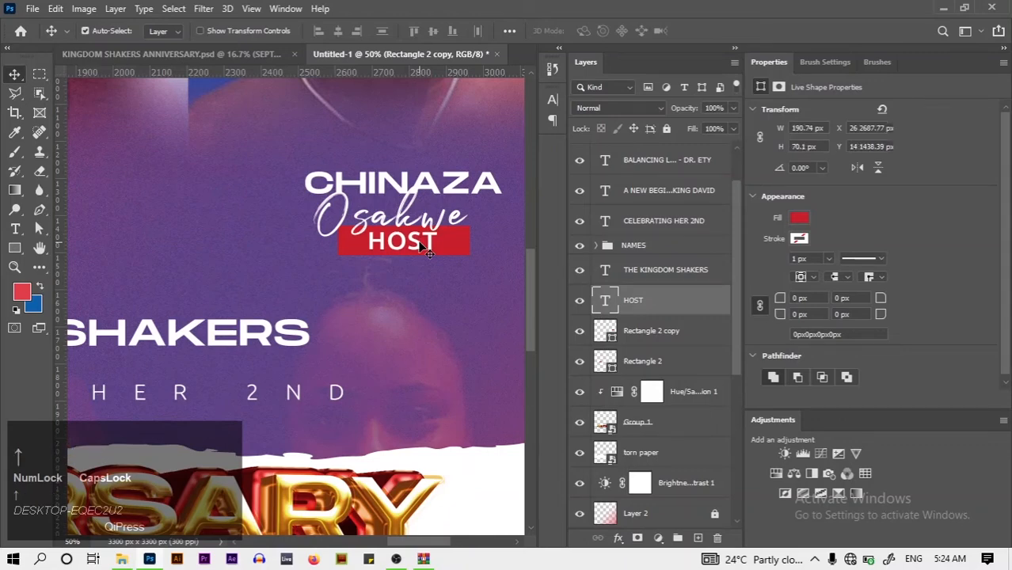
key("Down")
key("Down")
key("Down")
key("Left")
key("Left")
key("Left")
key("Left")
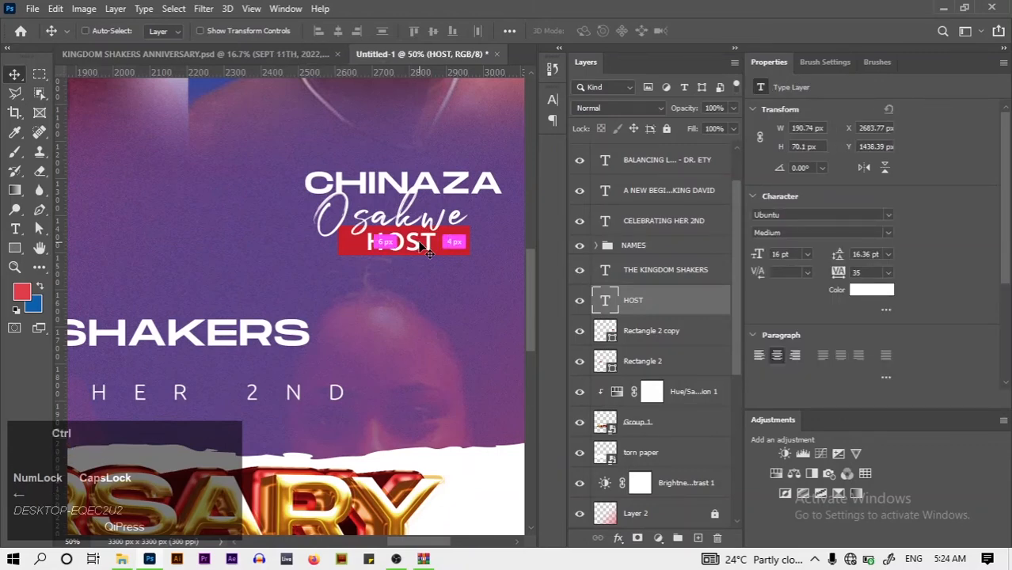
key("ctrl+0")
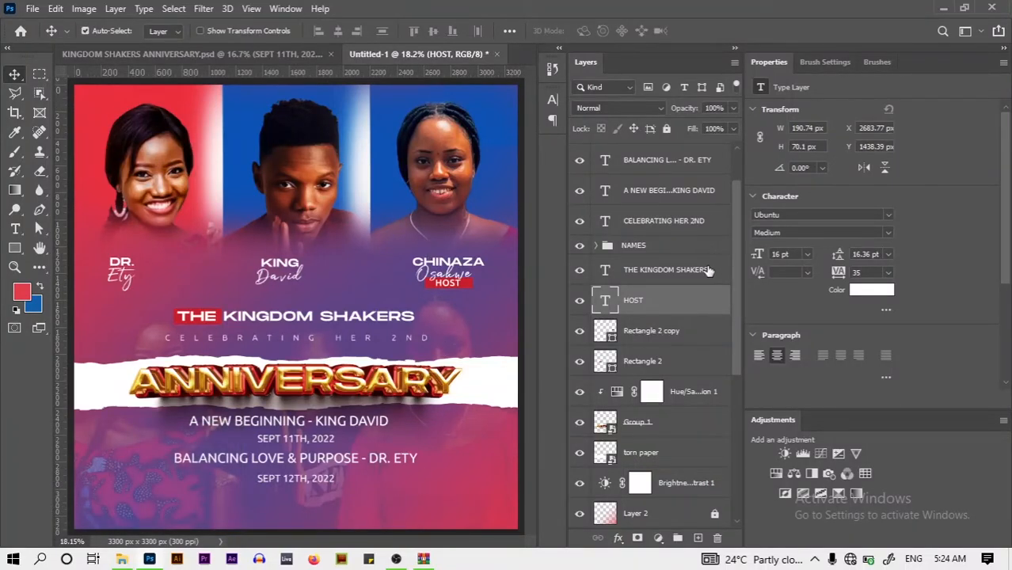
Nudge the CELEBRATING HER 2ND, SEPT 12TH and other lower text lines down two steps
left_click(714, 217)
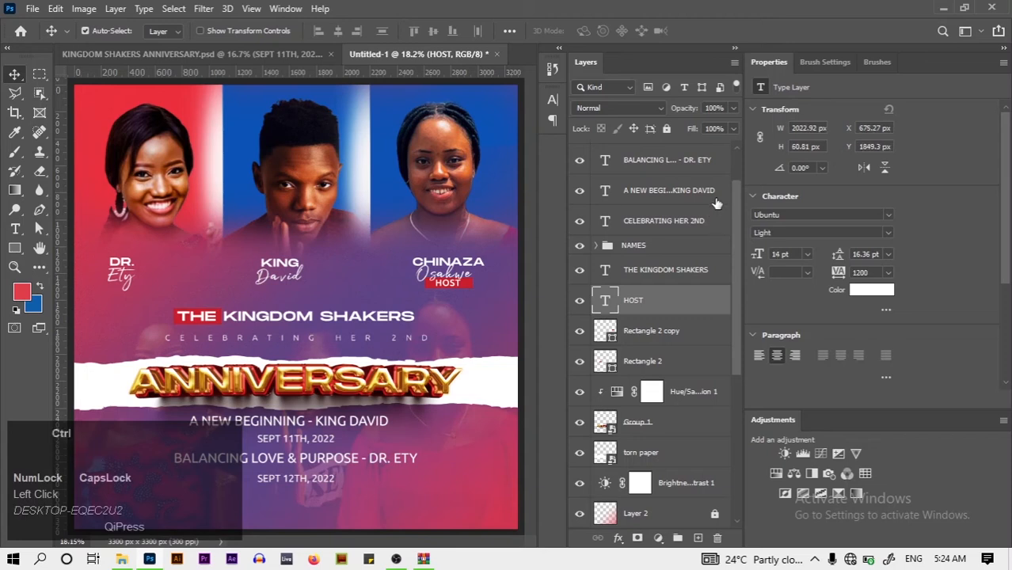
left_click(716, 195, "ctrl")
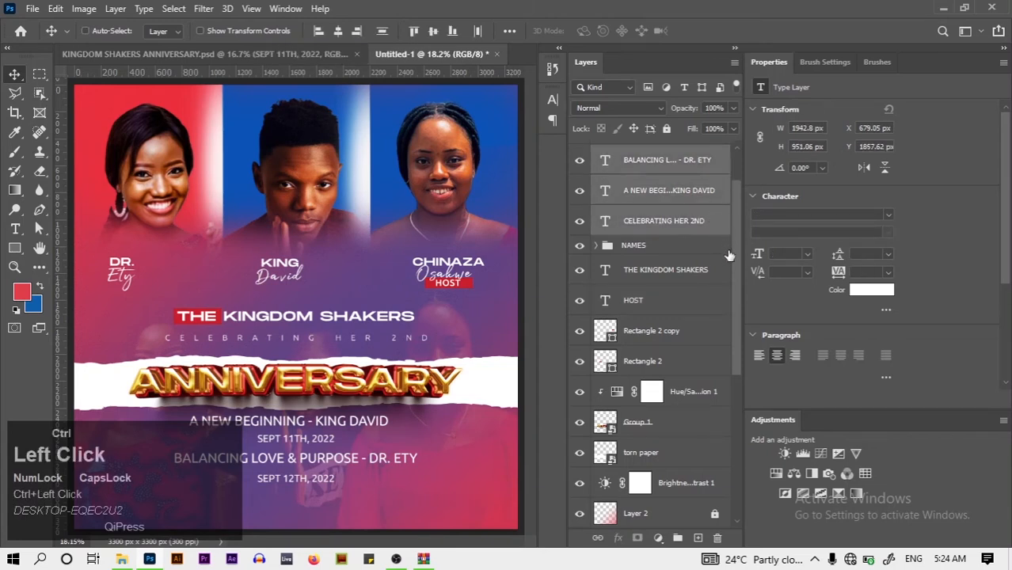
scroll(738, 260, "up", 2)
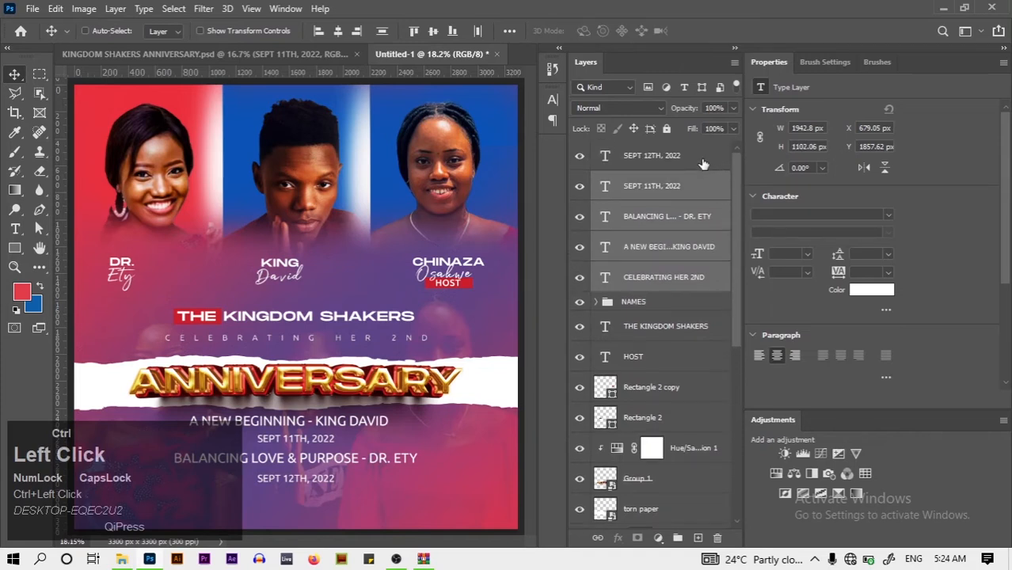
left_click(702, 164, "ctrl")
key("Down")
key("Down")
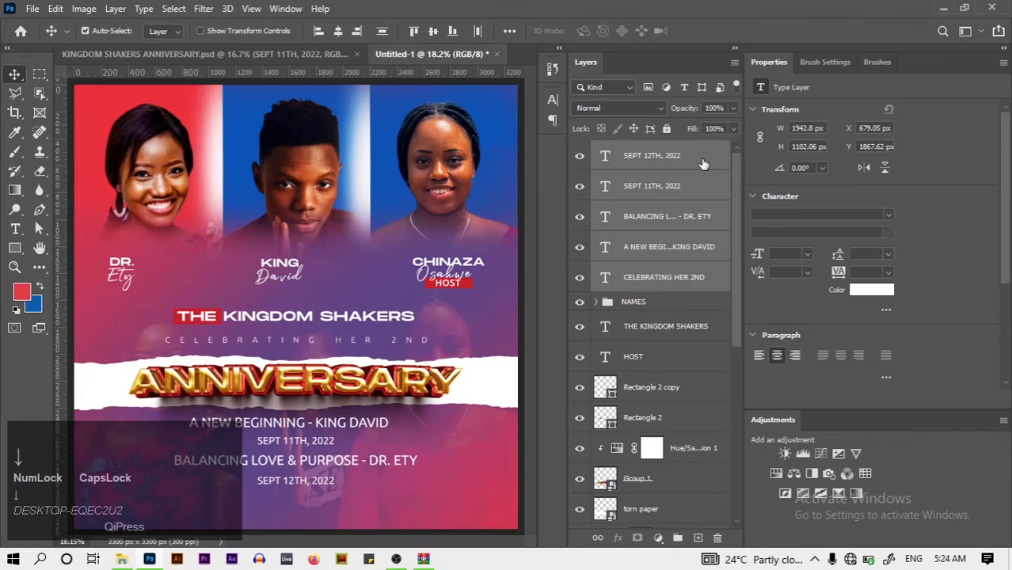
key("Down")
Alt-drag a copy of the white torn paper strip down to the flyer's bottom edge
left_click(722, 289)
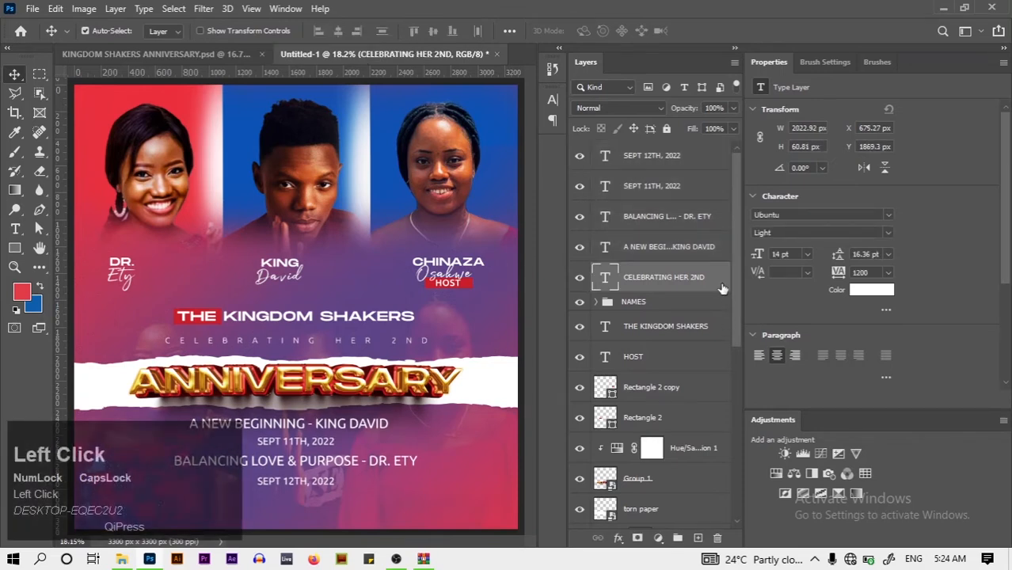
left_click(492, 380)
left_click_drag(492, 380, 490, 522)
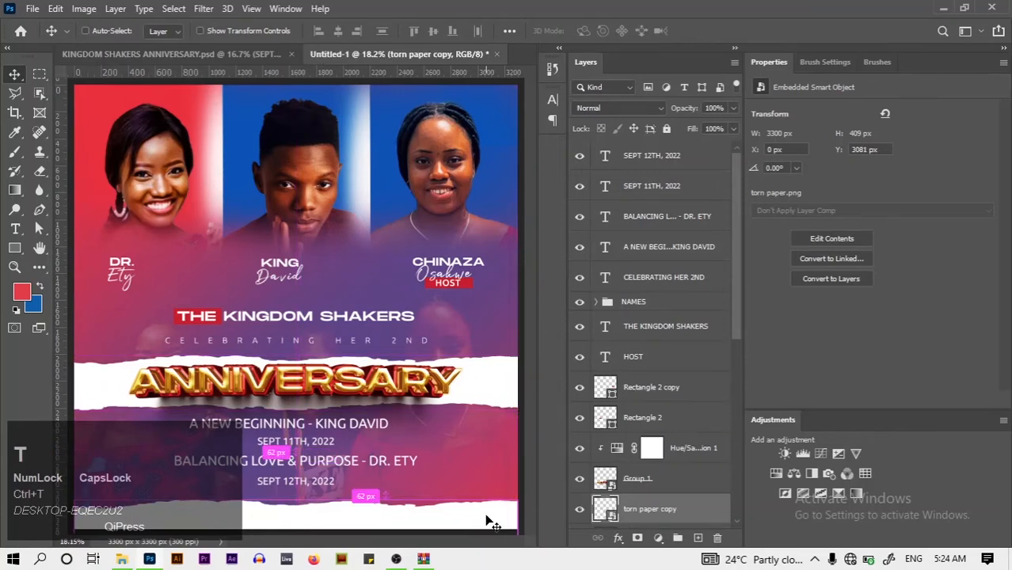
Scale the bottom torn paper copy proportionally down to about 41%
key("ctrl+t")
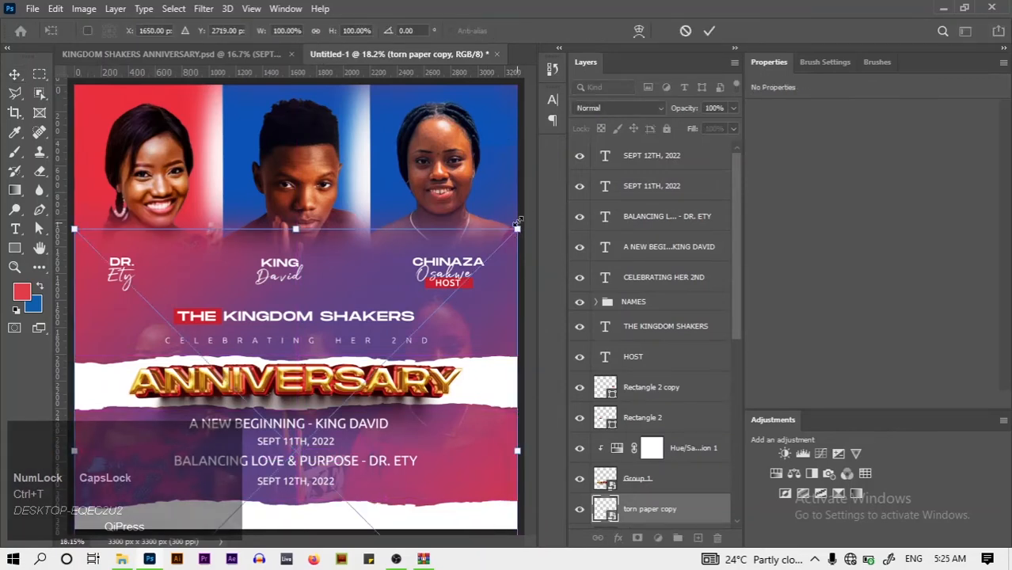
left_click_drag(516, 229, 517, 230)
left_click_drag(455, 268, 413, 291)
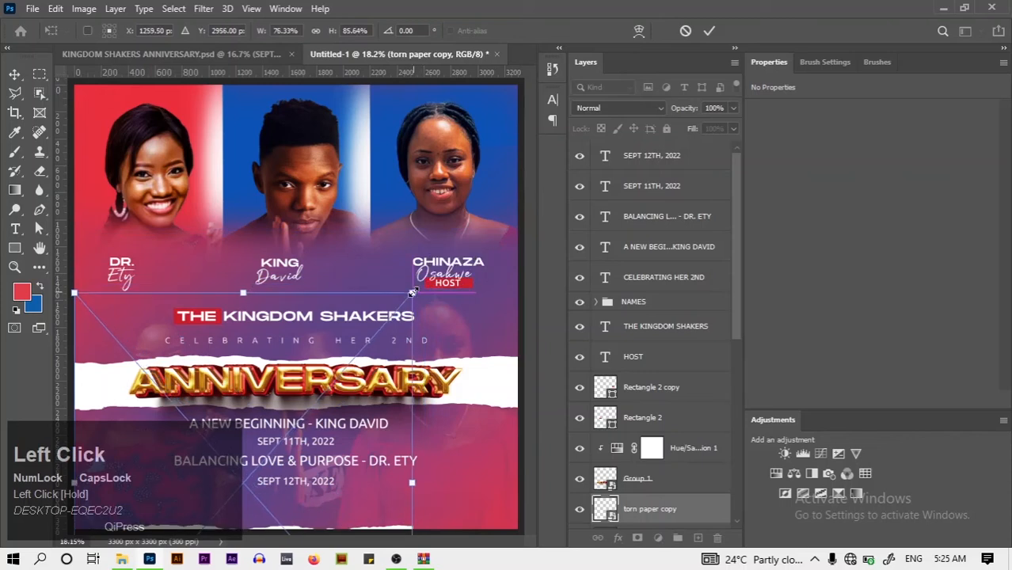
key("ctrl+z")
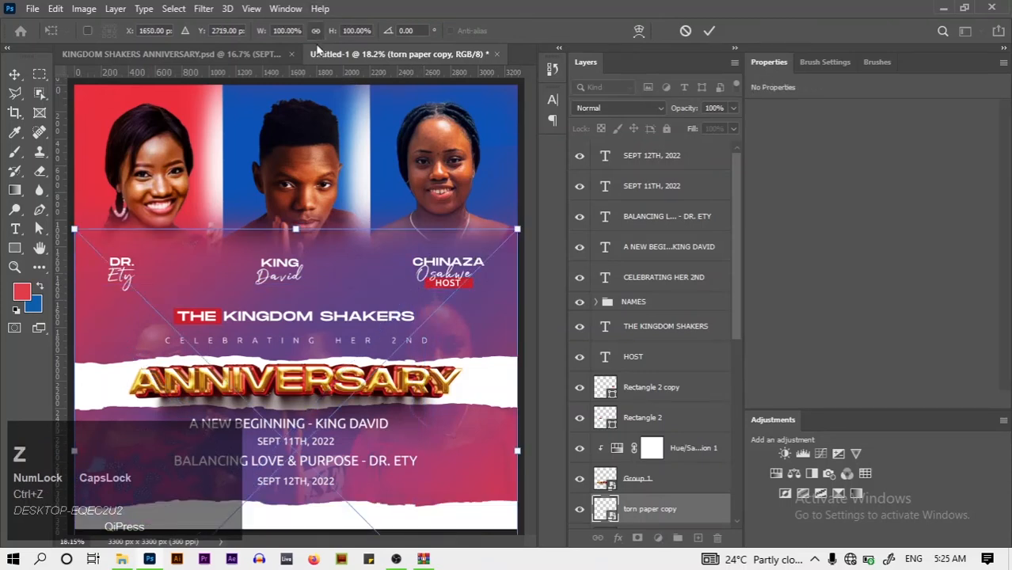
left_click(316, 37)
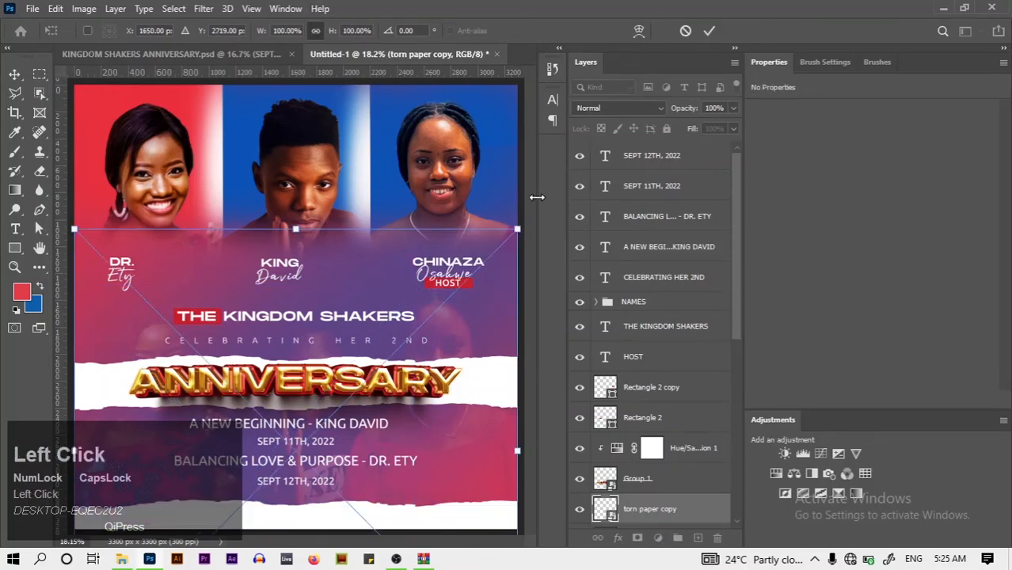
left_click_drag(518, 227, 375, 426)
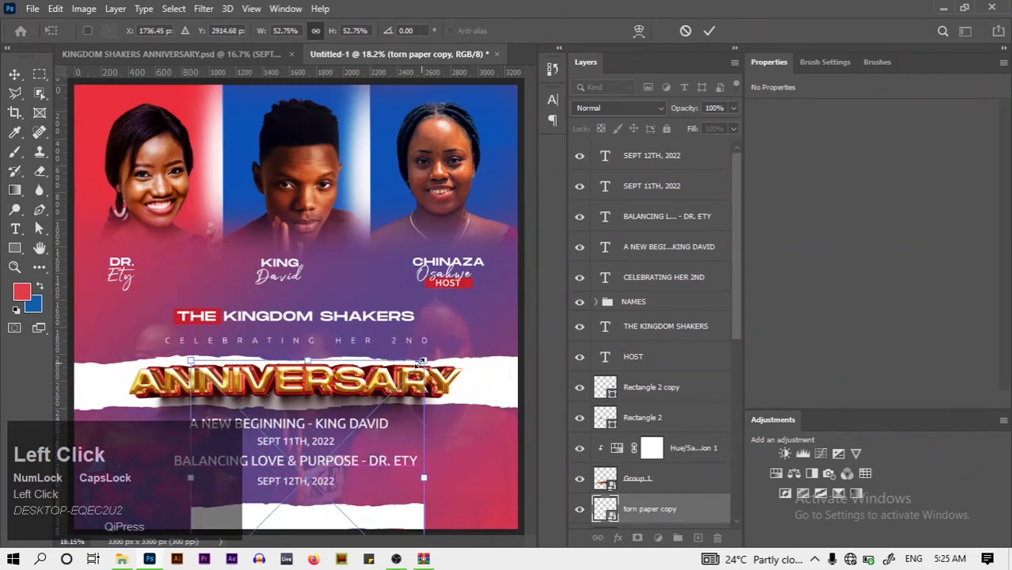
left_click_drag(424, 362, 376, 407)
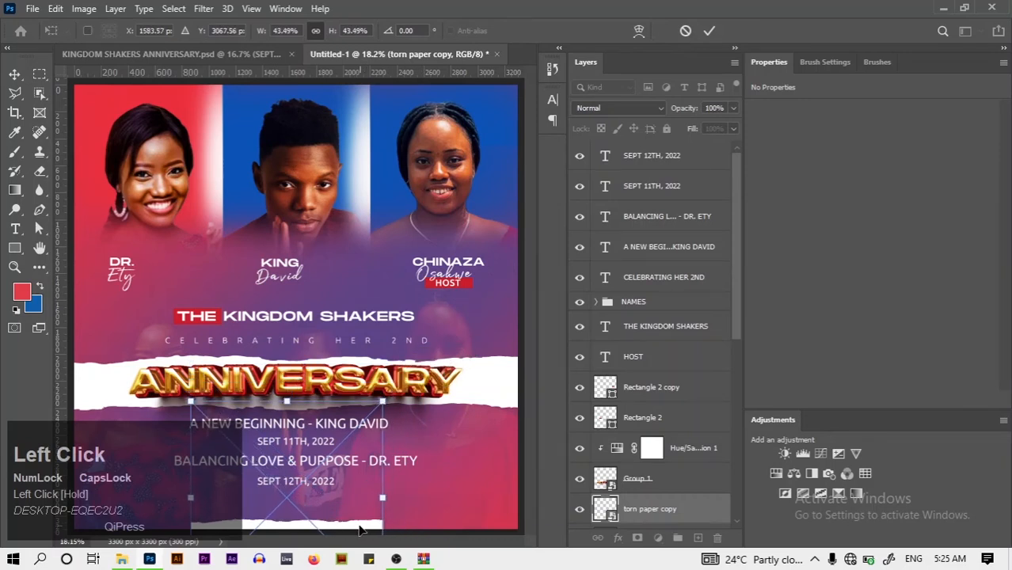
mouse_move(357, 524)
left_mouse_down()
mouse_move(353, 512)
mouse_move(349, 524)
mouse_move(360, 508)
left_mouse_up()
left_click_drag(385, 381, 375, 389)
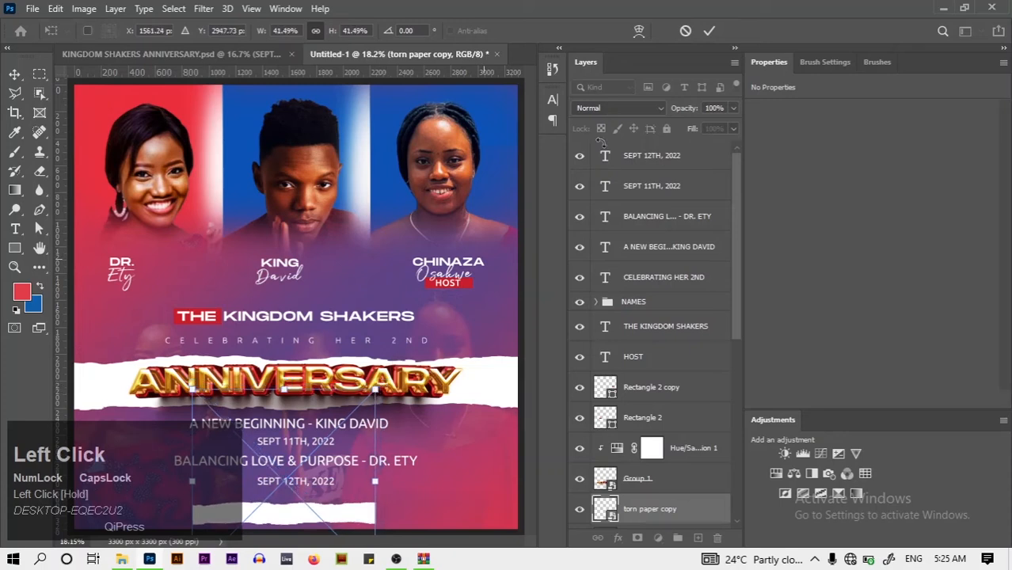
Commit the 1369 × 170 px strip, shift it slightly right, and switch to the original flyer
left_click(709, 31)
left_click_drag(322, 513, 334, 511)
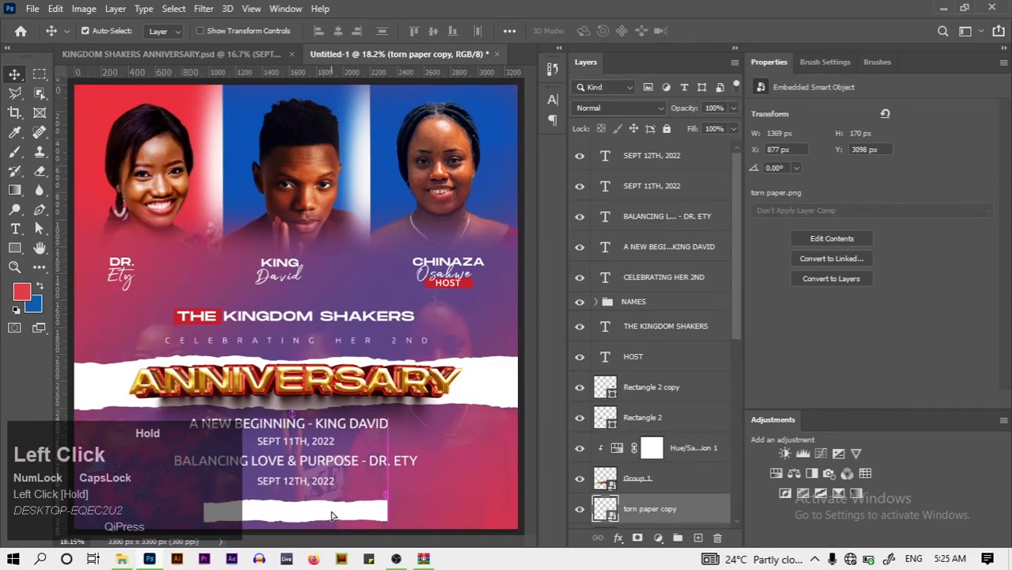
left_click(182, 49)
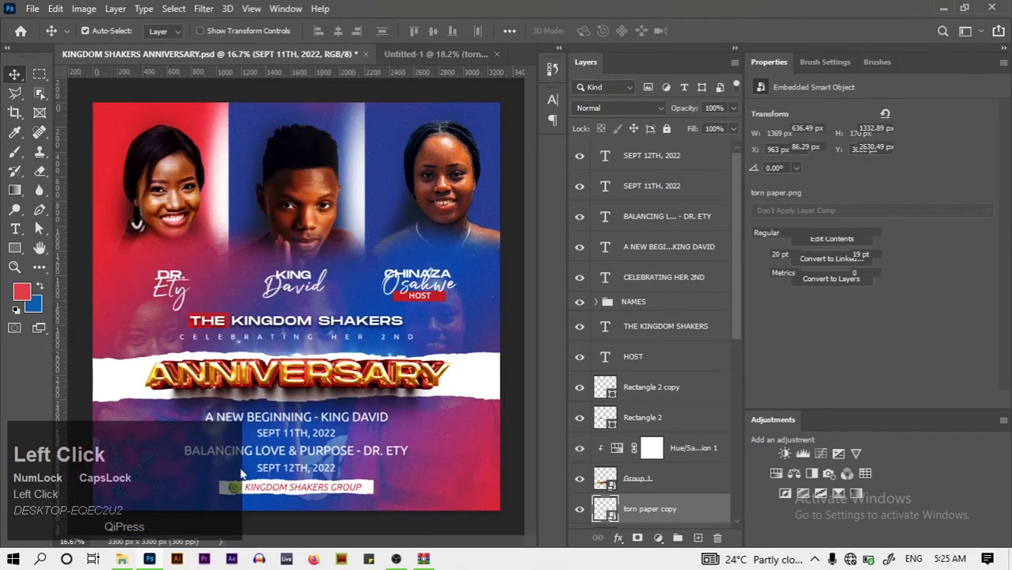
Duplicate the WhatsApp icon layer from the original flyer into Untitled-1
left_click(242, 474)
left_click(239, 486)
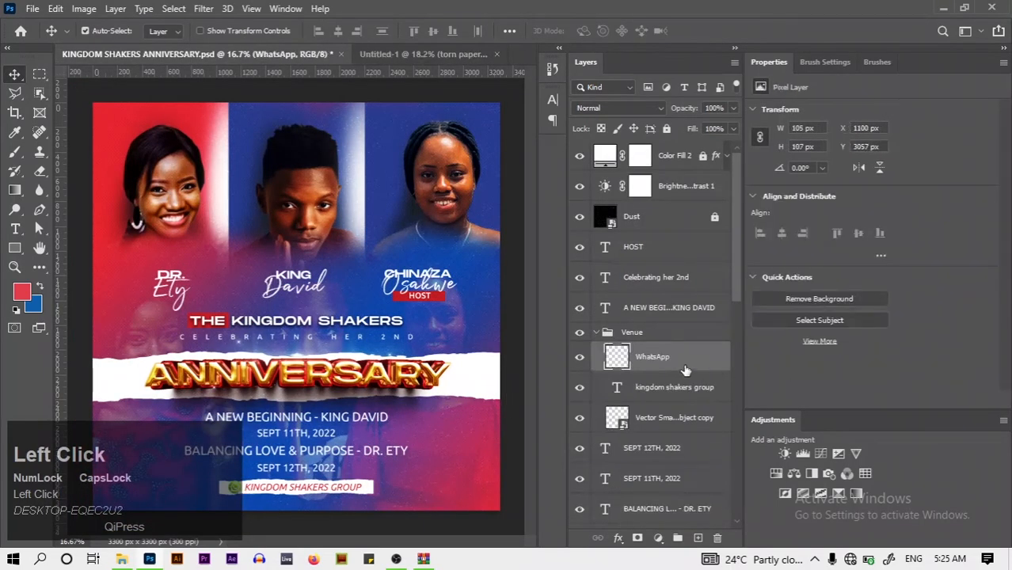
right_click(685, 371)
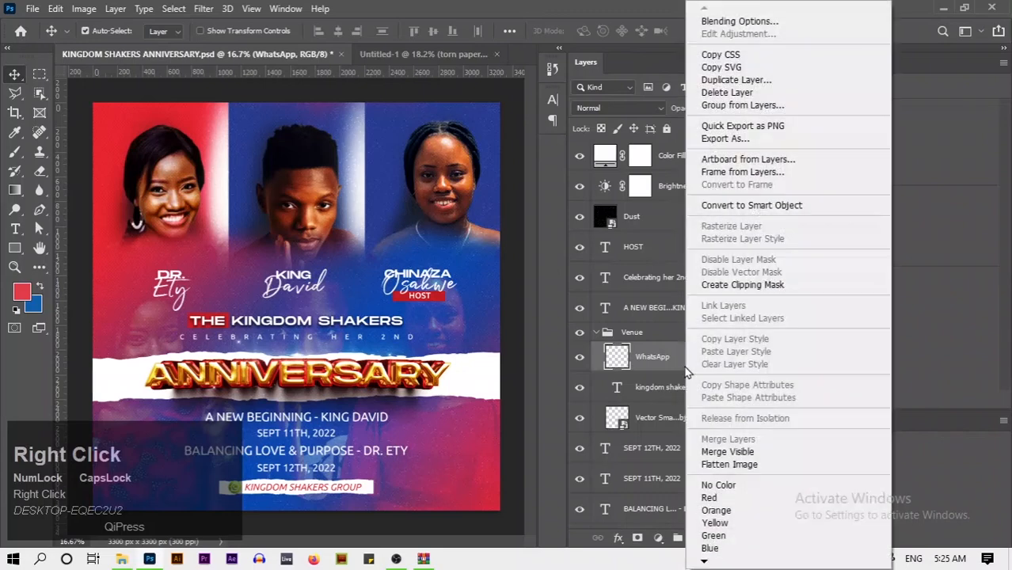
left_click(736, 79)
left_click(457, 200)
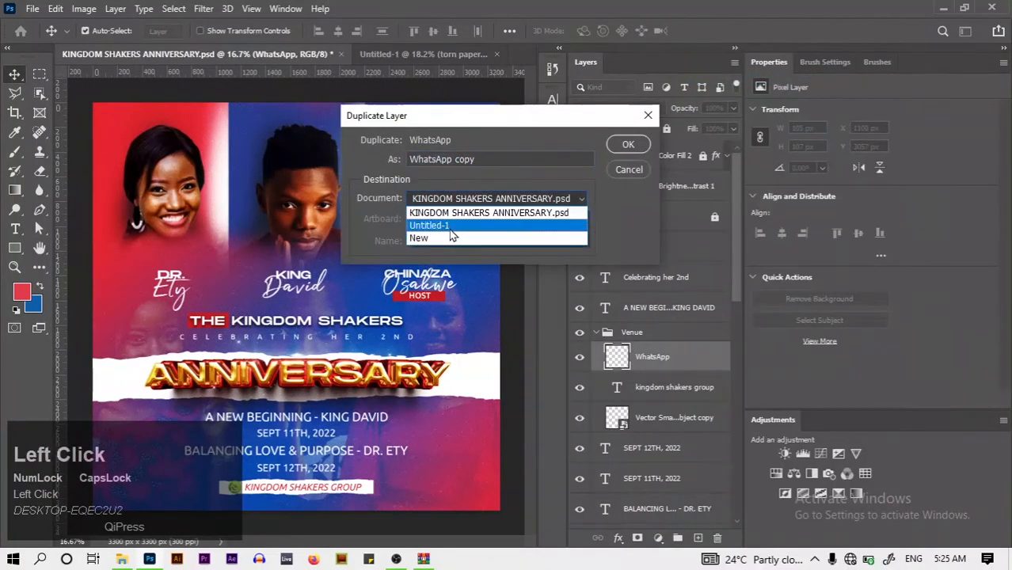
left_click(451, 231)
left_click(629, 147)
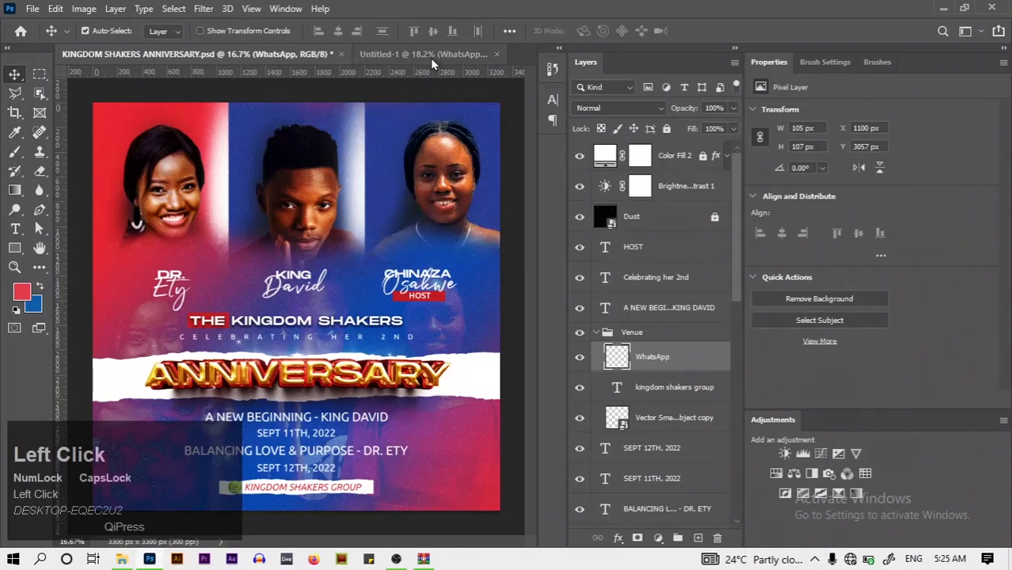
left_click(430, 56)
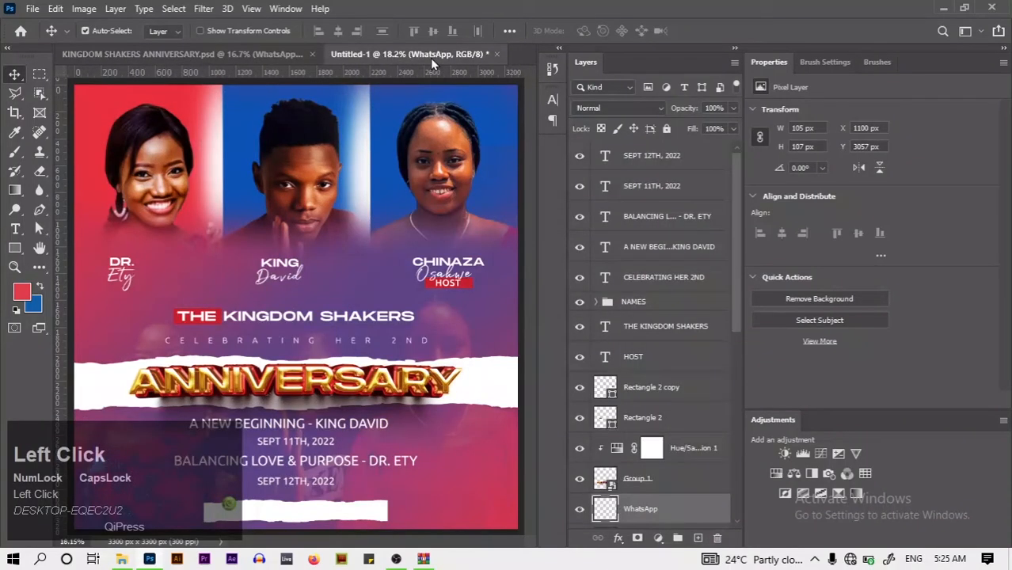
Shrink the bottom torn-paper strip to 37% width, 1221 × 151 px
left_click(342, 513)
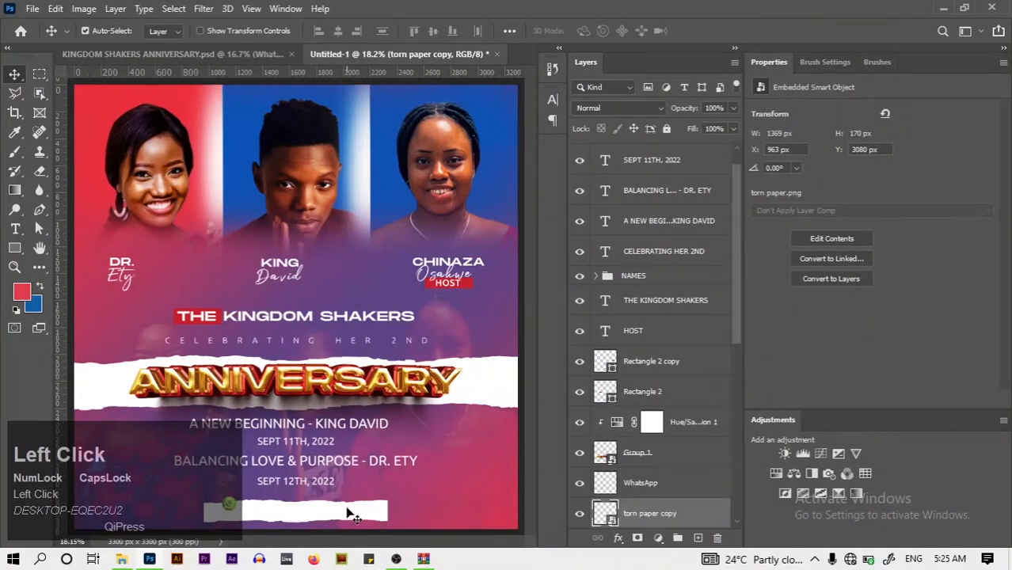
key("ctrl+t")
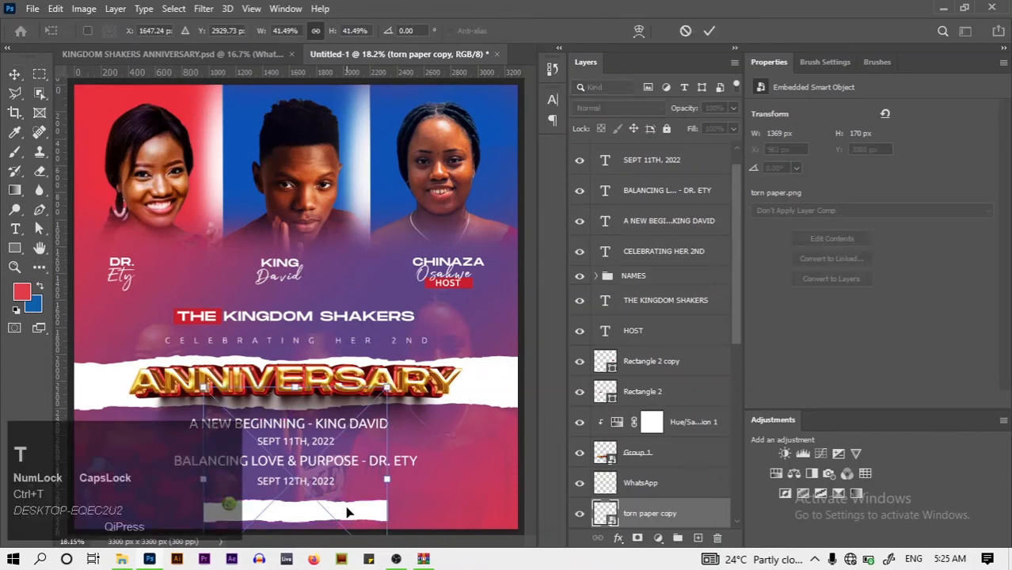
left_click(290, 31)
key("ctrl+a")
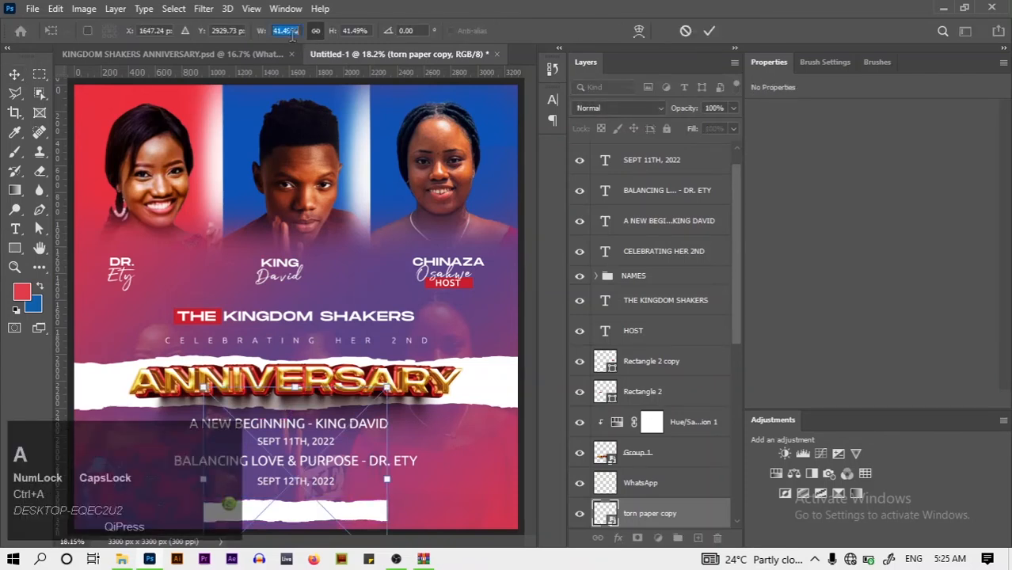
key("BackSpace")
type("39")
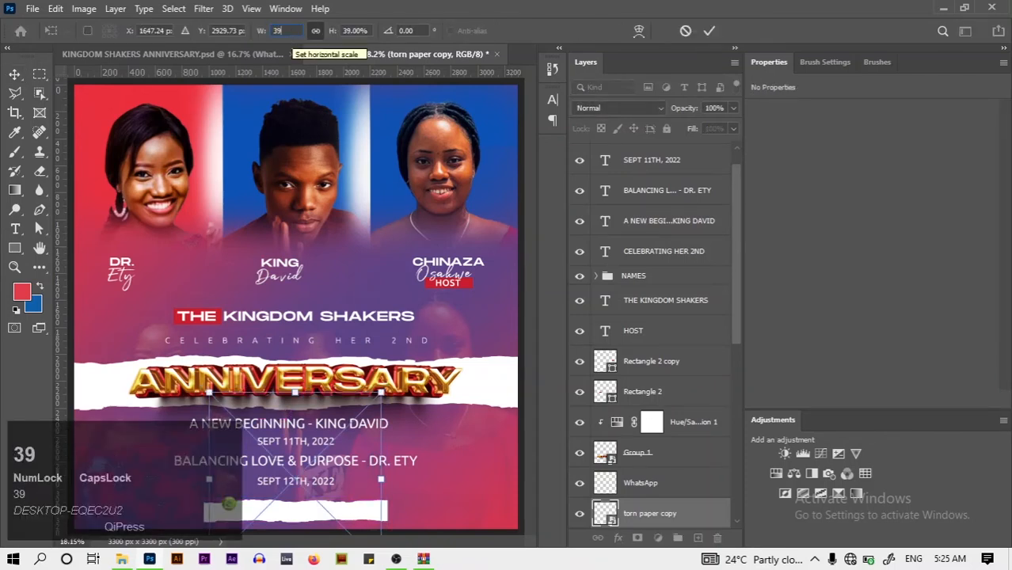
key("BackSpace")
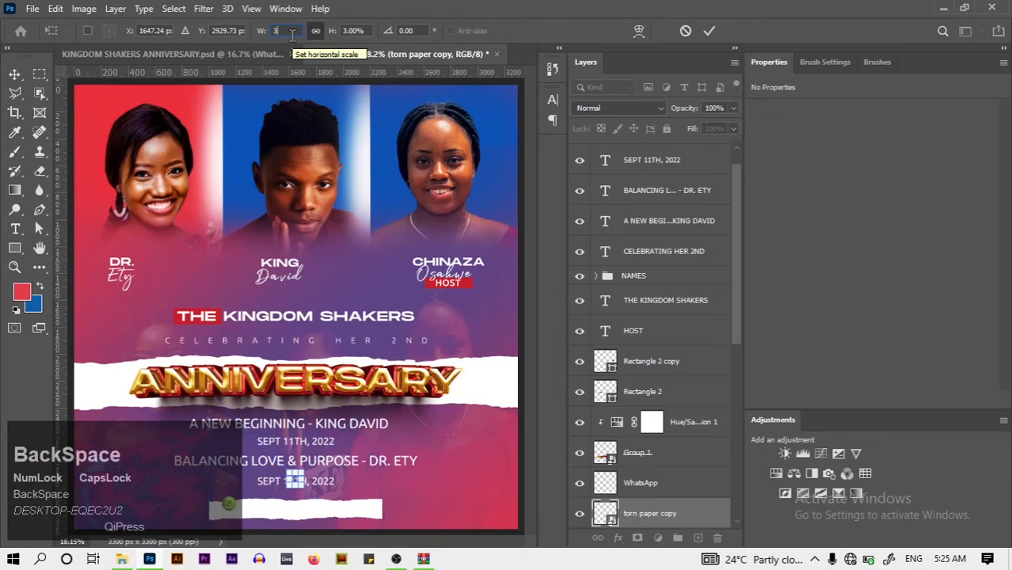
type("8")
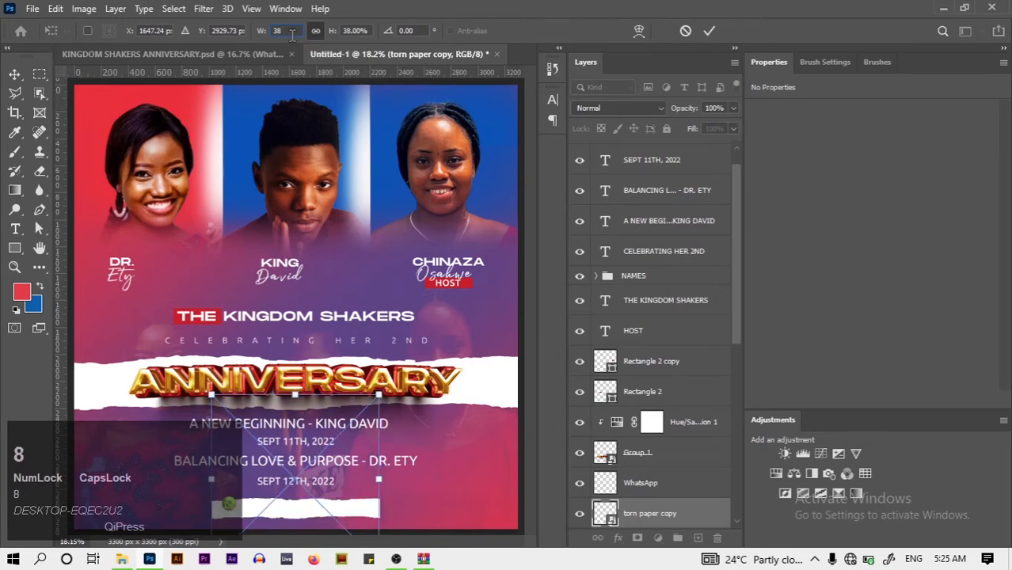
key("BackSpace")
type("7")
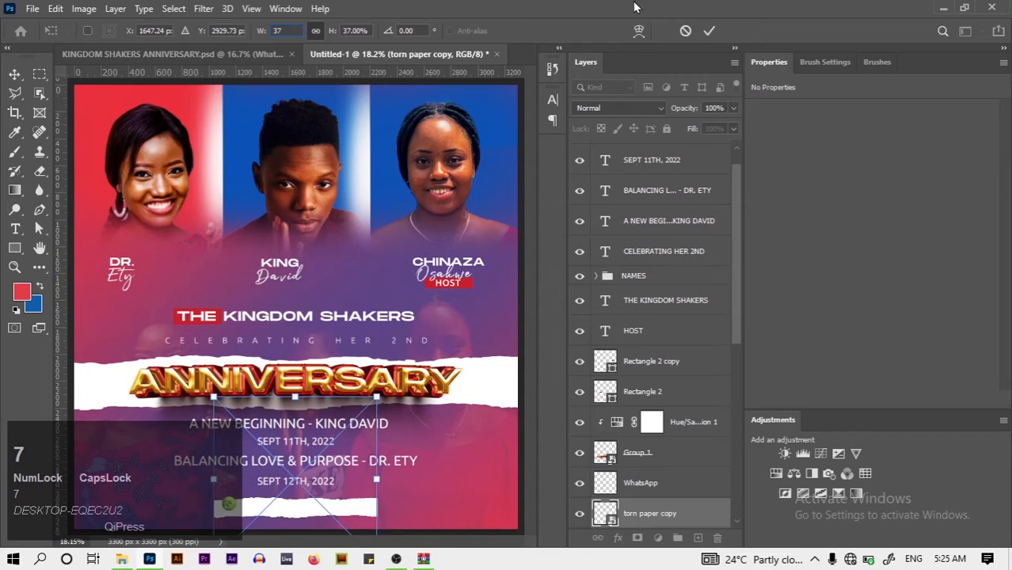
left_click(710, 30)
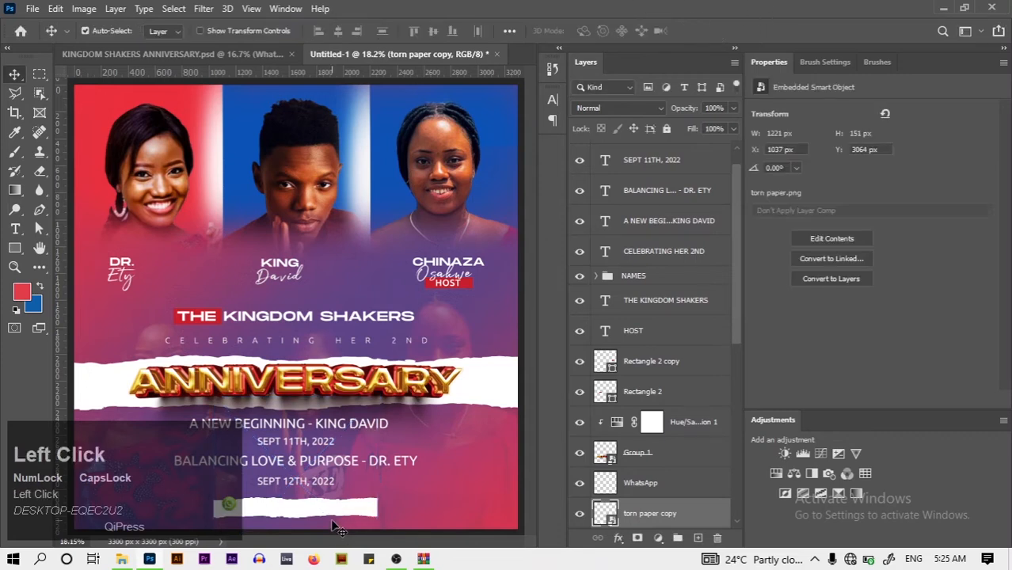
Alt-drag a copy of the SEPT 12TH, 2022 text onto the torn-paper strip beside WhatsApp
left_click_drag(224, 515, 232, 515)
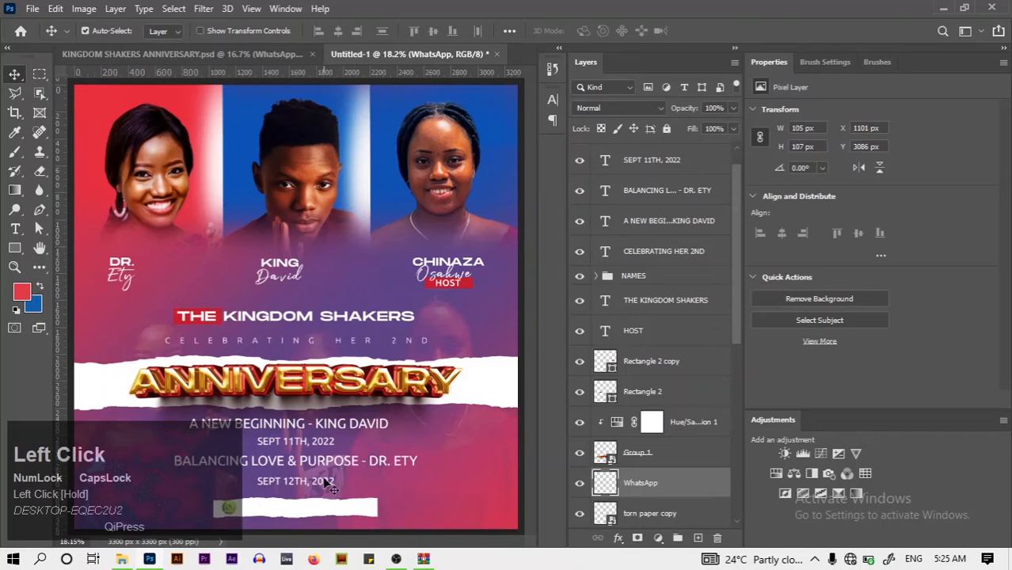
left_click(329, 484)
left_click_drag(327, 486, 337, 511, "alt")
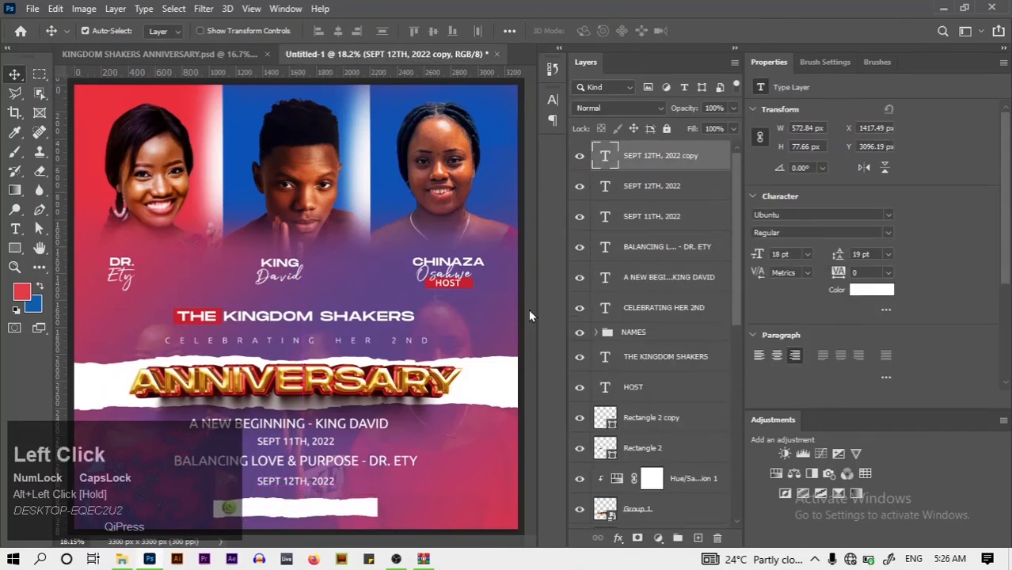
Colour the copied date text red (e13d4a) in the Character panel
left_click(552, 101)
left_click(524, 184)
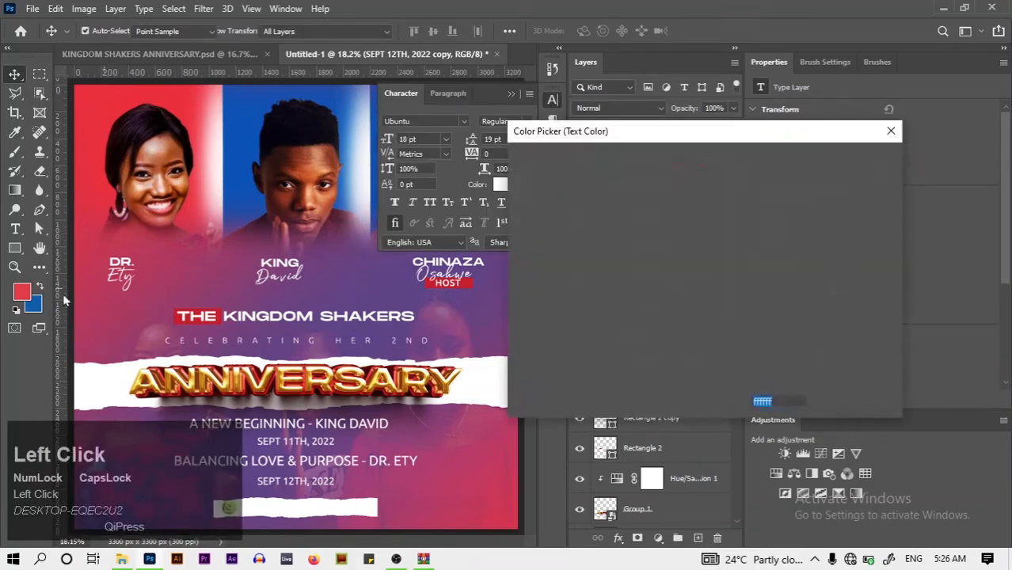
left_click(28, 294)
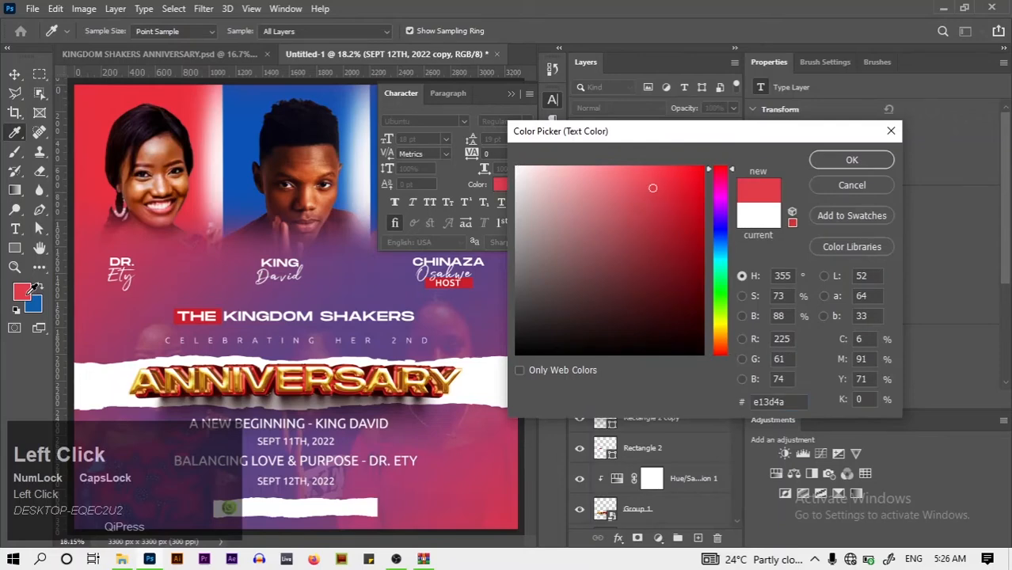
left_click(829, 164)
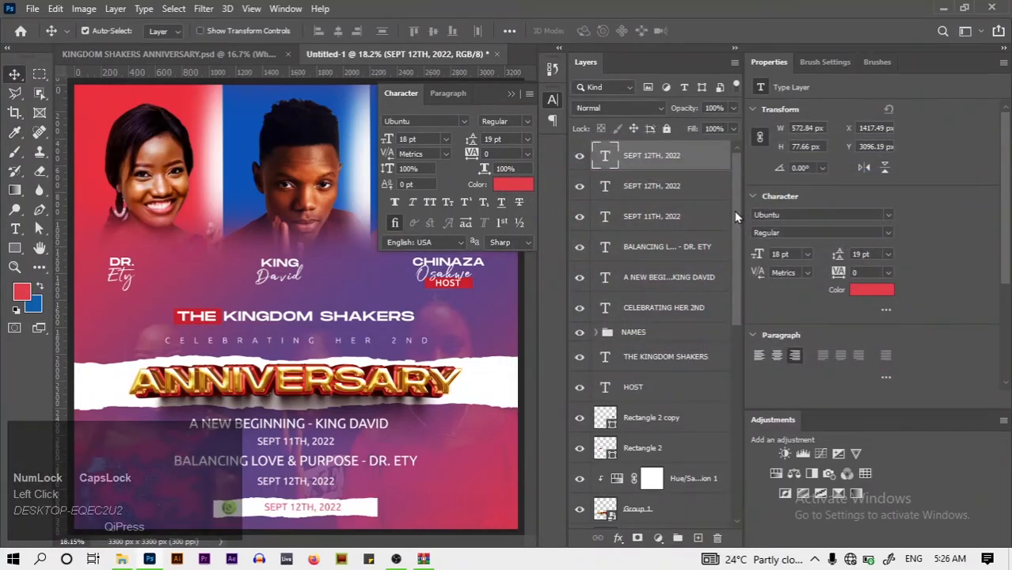
left_click_drag(734, 209, 731, 176)
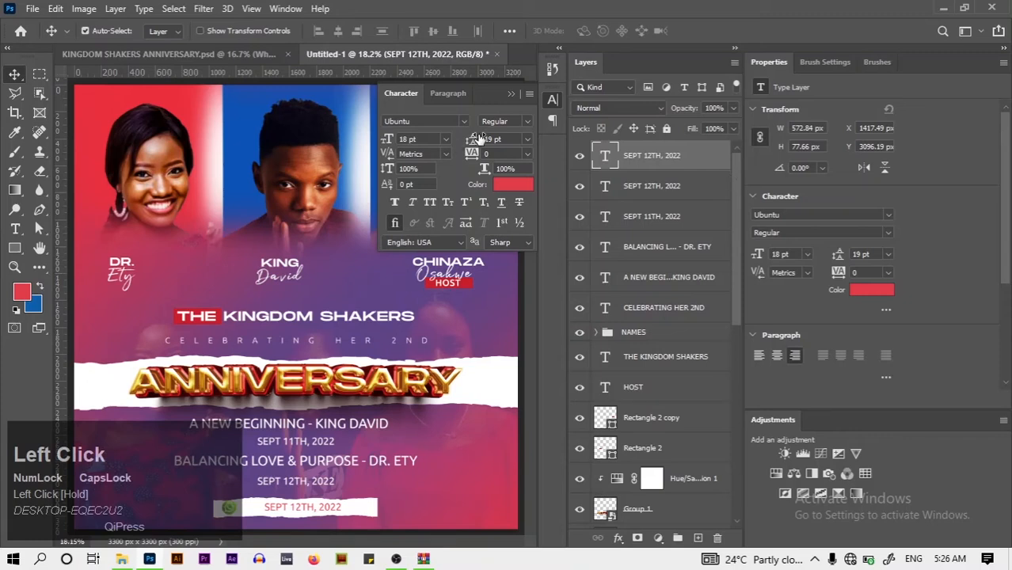
left_click(507, 97)
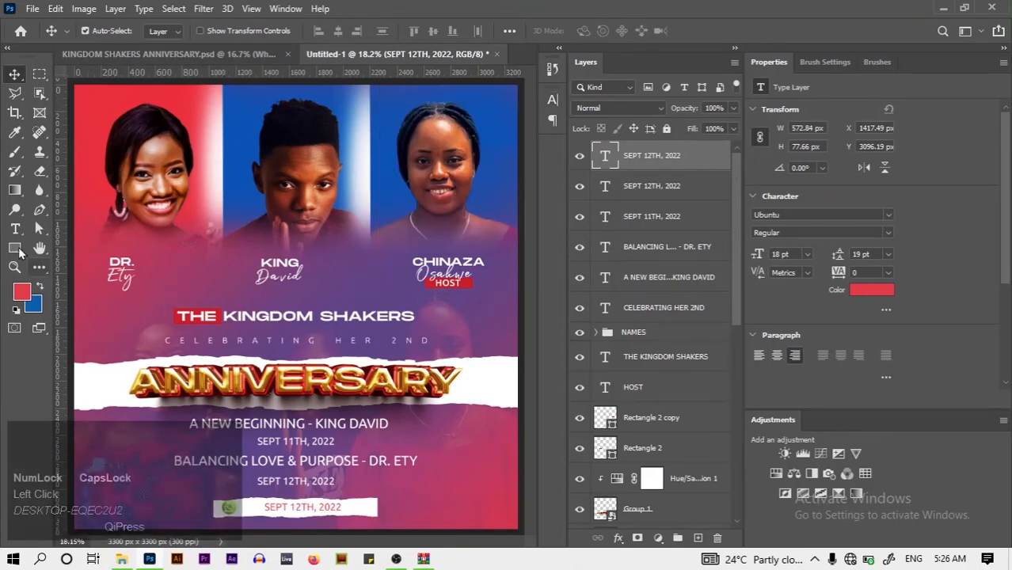
left_click(15, 229)
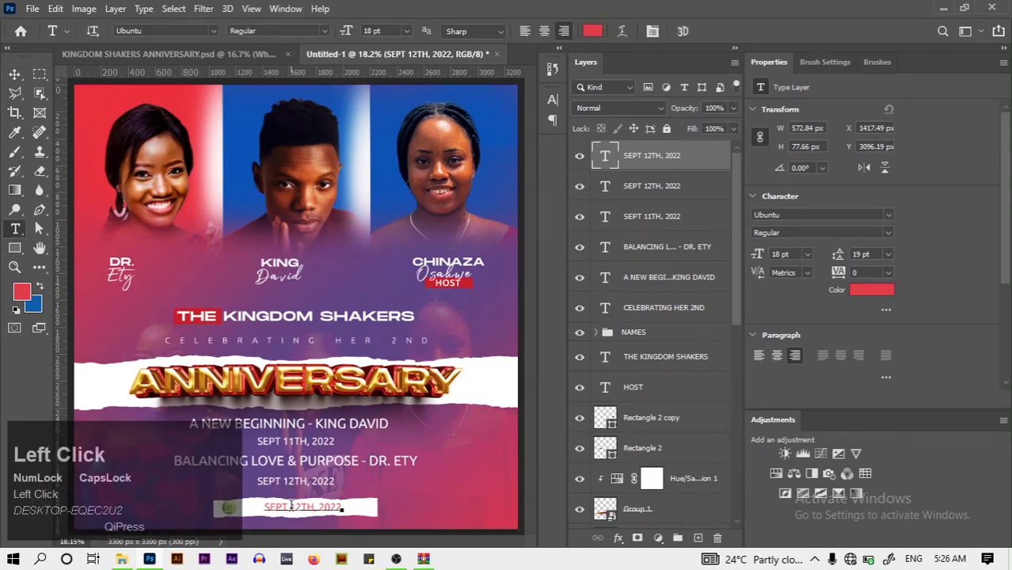
Retype the copied date as KINGDOM SHAKERS GROUP and centre it on the strip
left_click(291, 506)
key("ctrl+a")
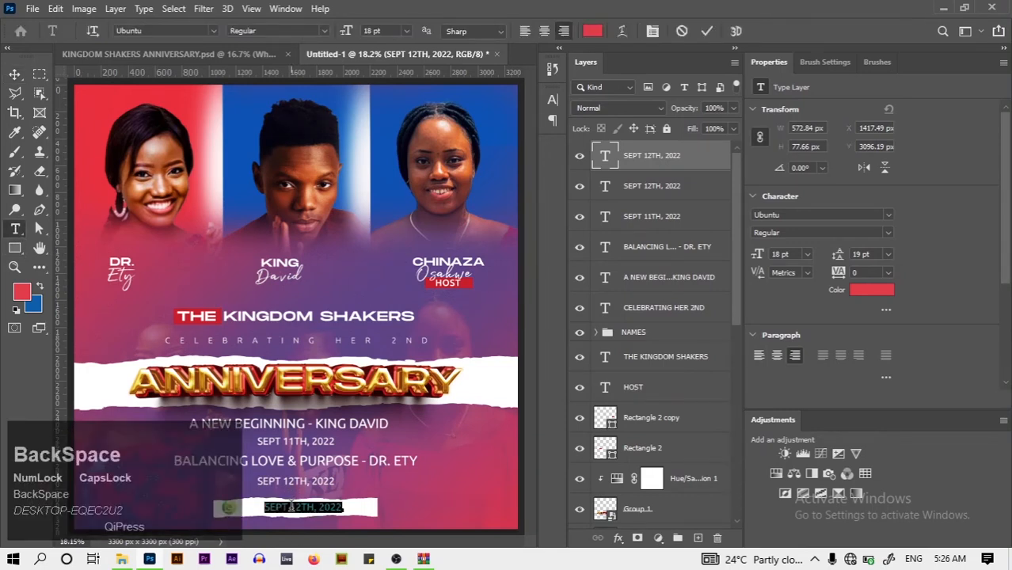
type("king")
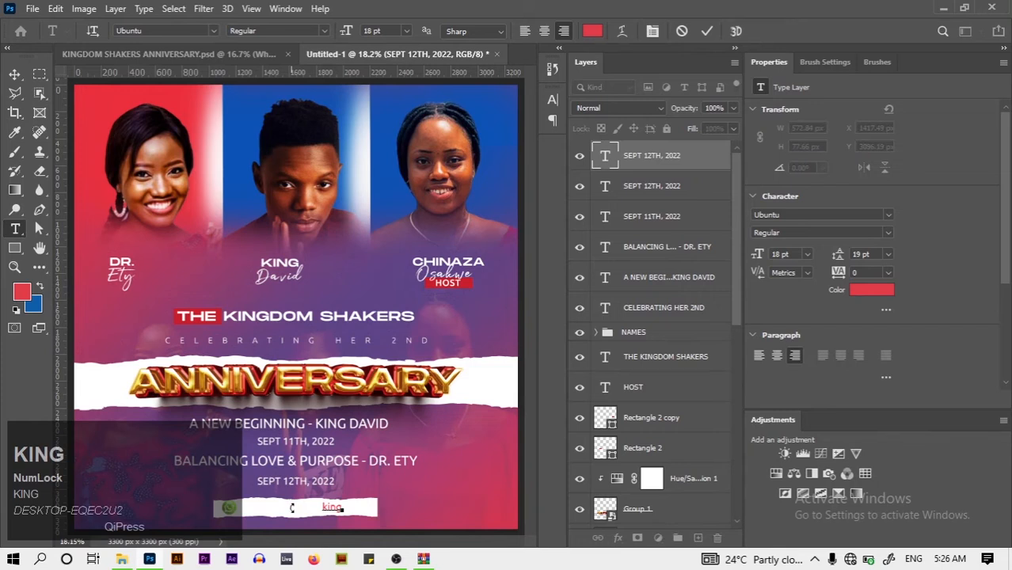
key("ctrl+a")
key("BackSpace")
key("Caps_Lock")
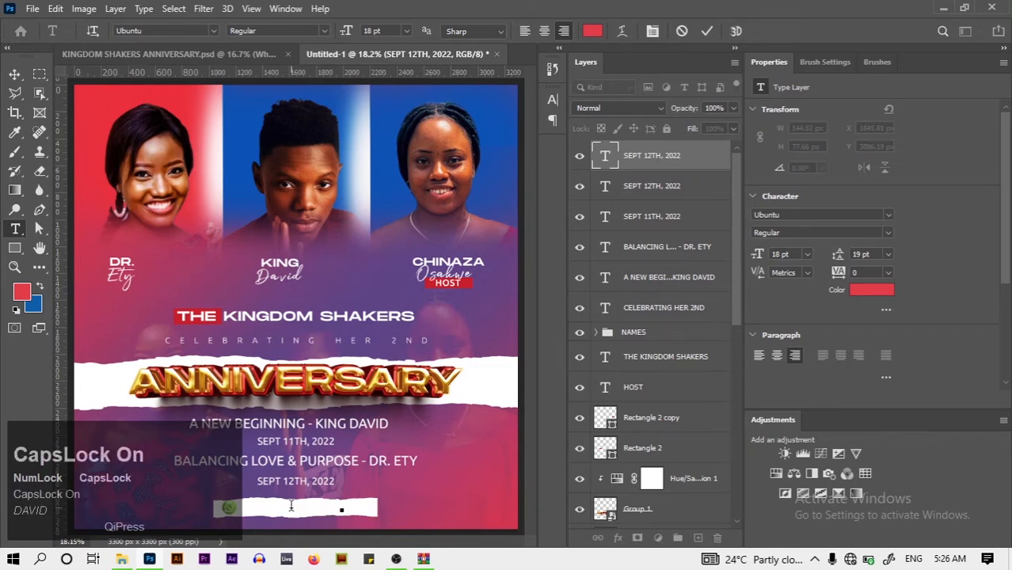
type("KINGDOM S")
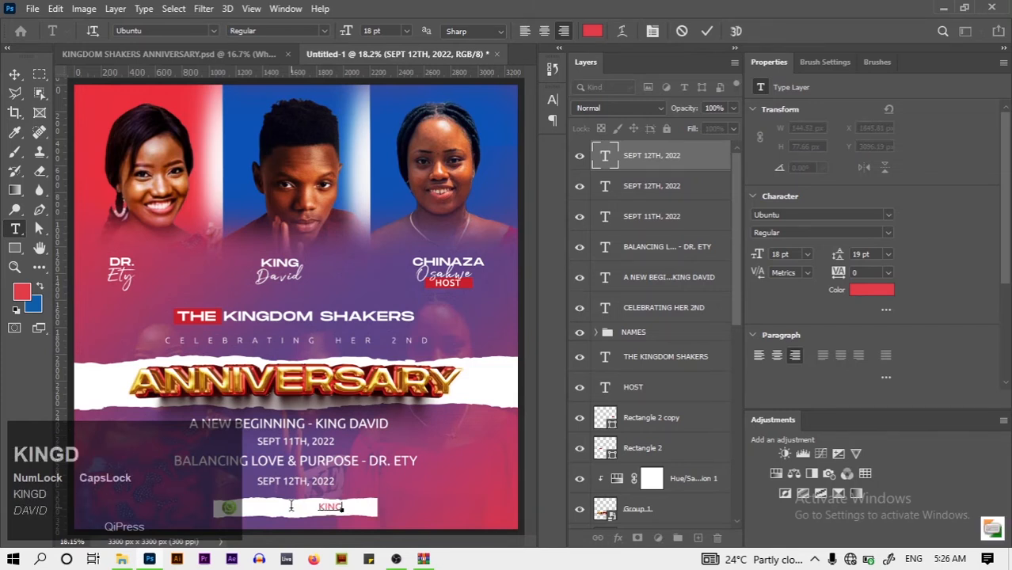
type("H")
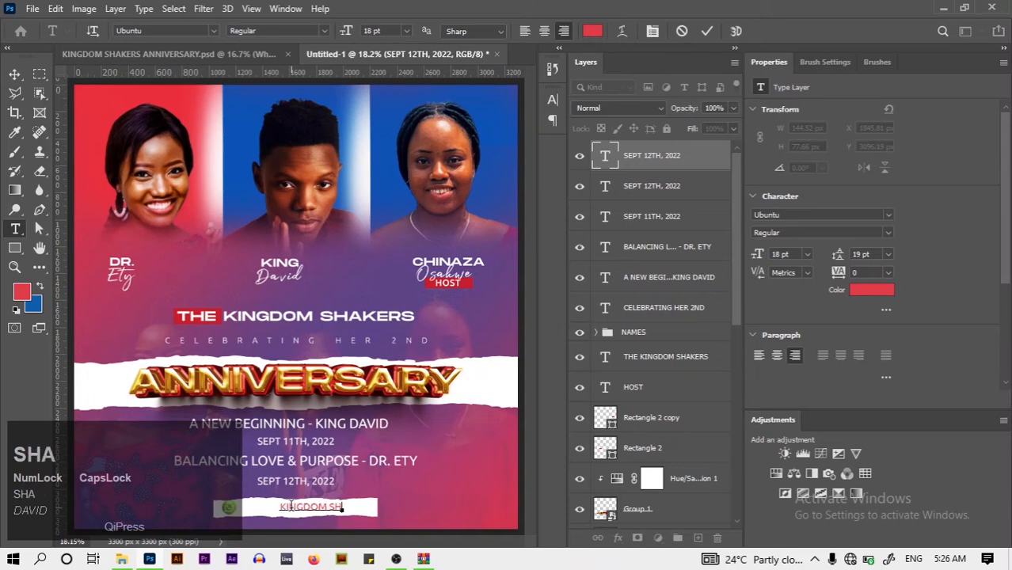
type("AKERS GROP")
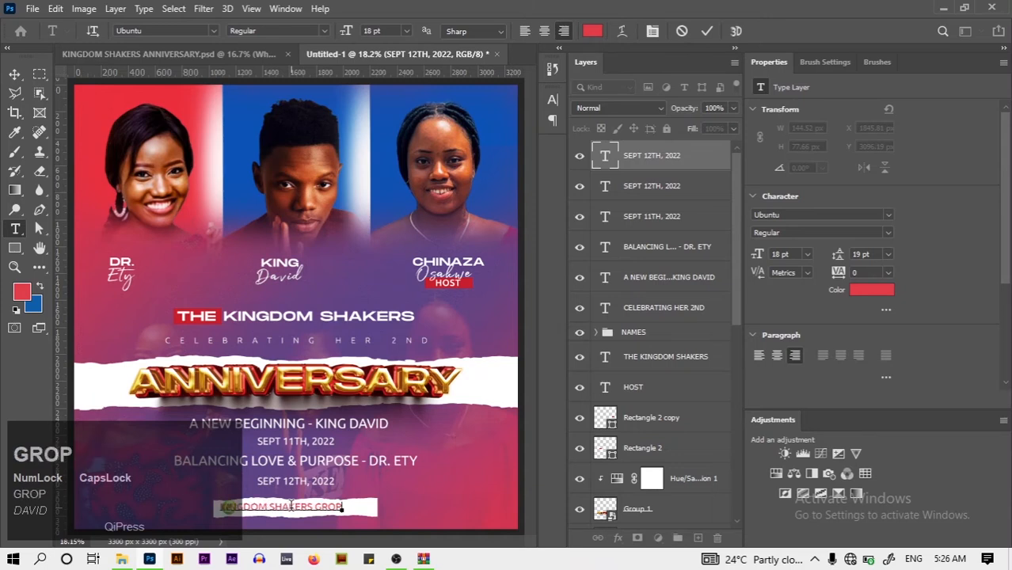
key("BackSpace")
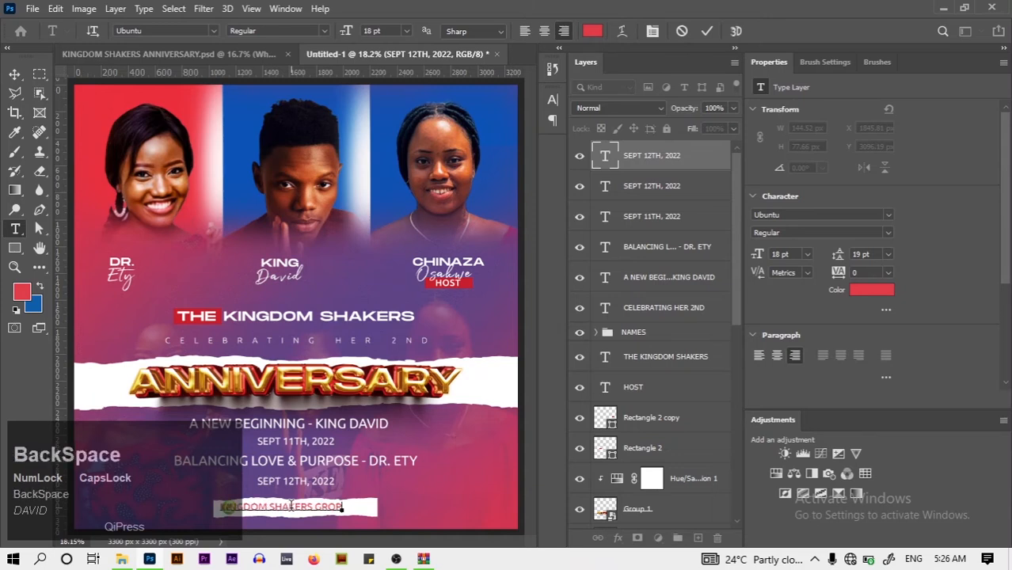
type("UP")
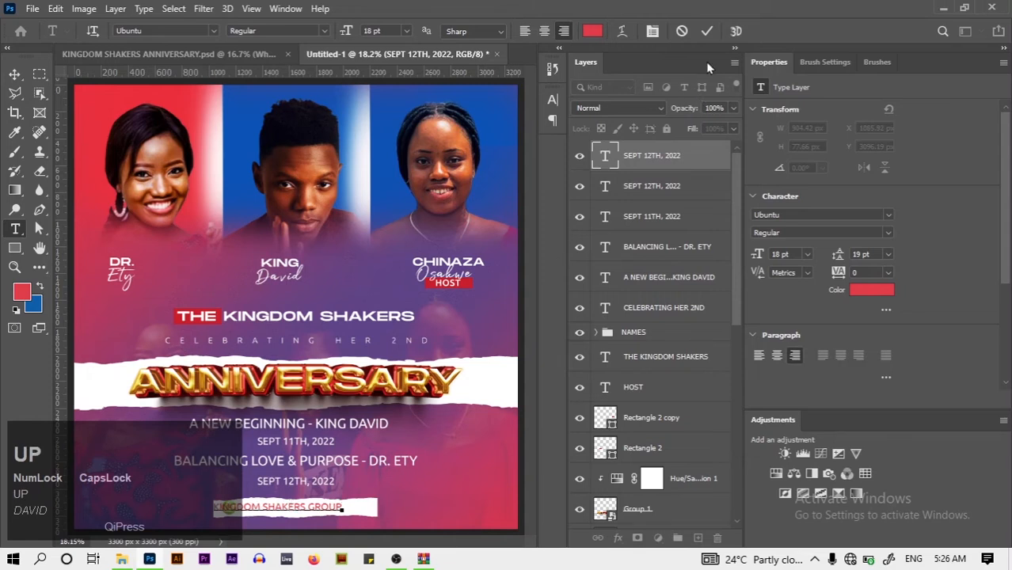
left_click(707, 32)
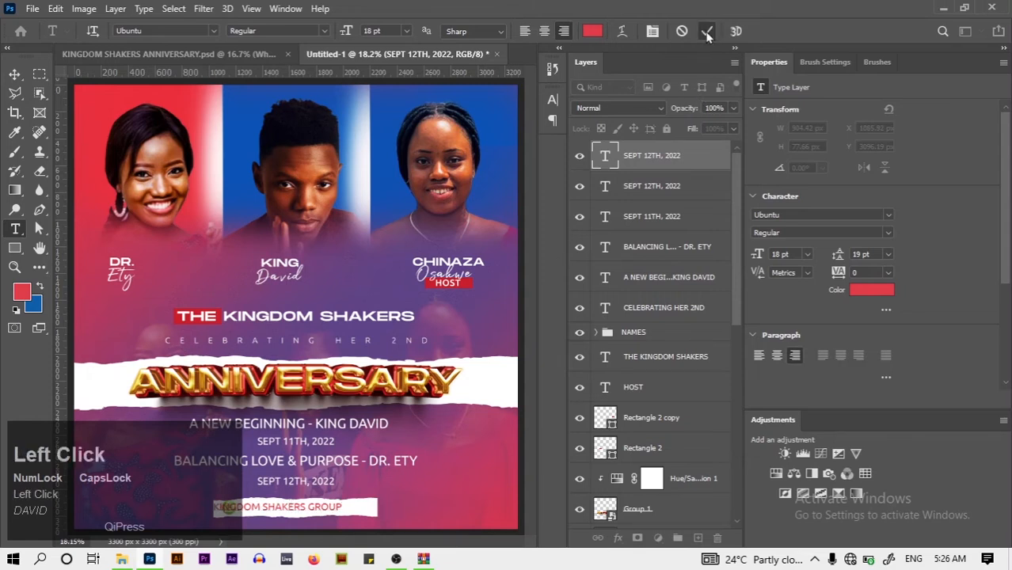
left_click(15, 74)
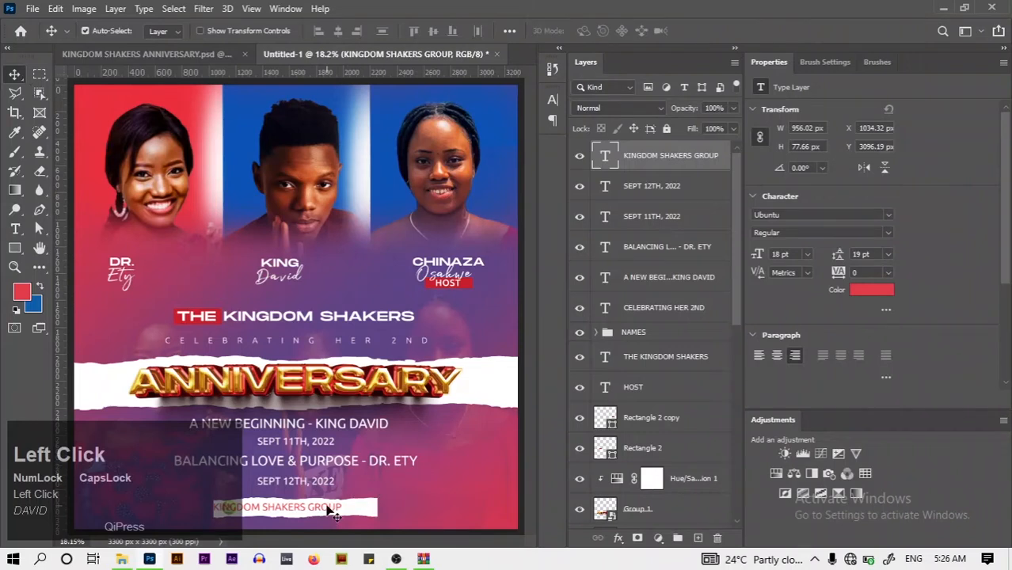
left_click_drag(329, 511, 357, 514)
Nudge the caption left, move the title and red Rectangle 2 down two notches, then view the original
key("Left")
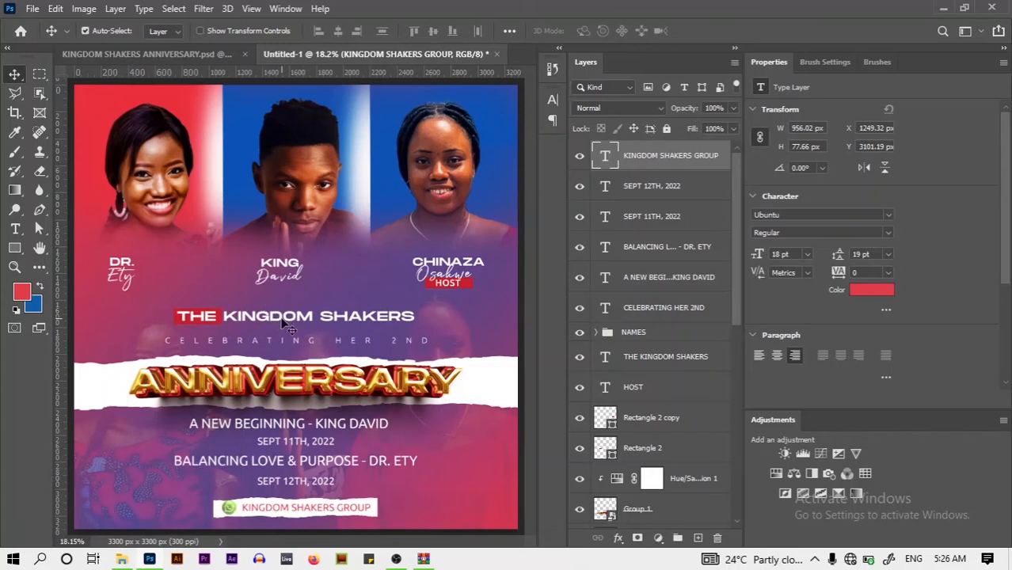
key("ctrl")
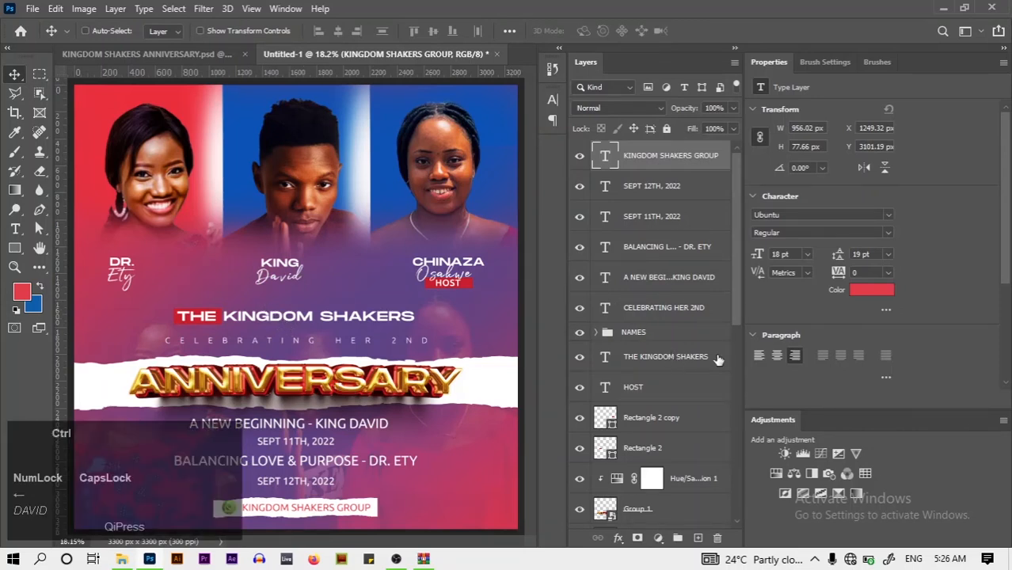
left_click(711, 360, "ctrl")
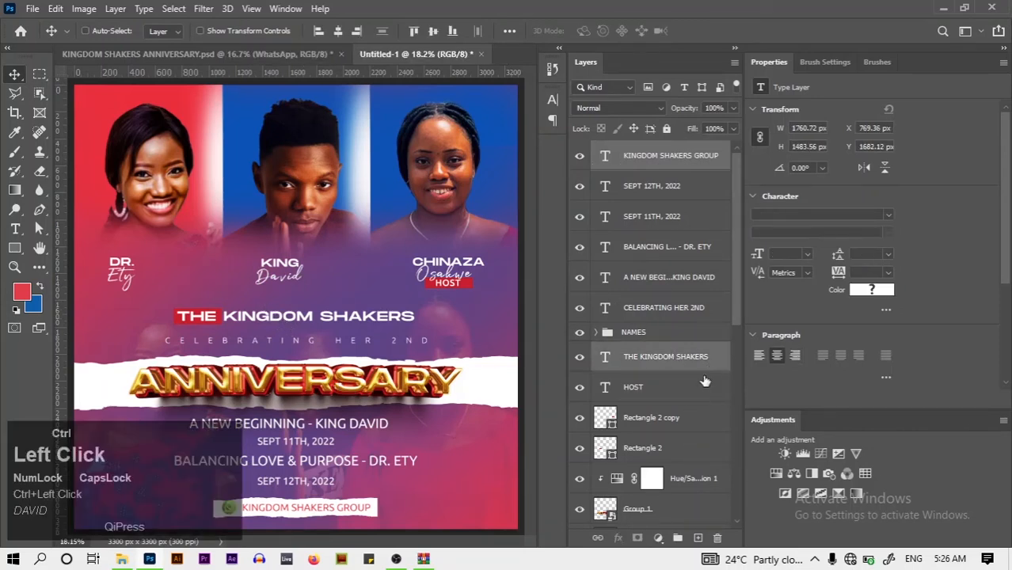
left_click(701, 443, "ctrl")
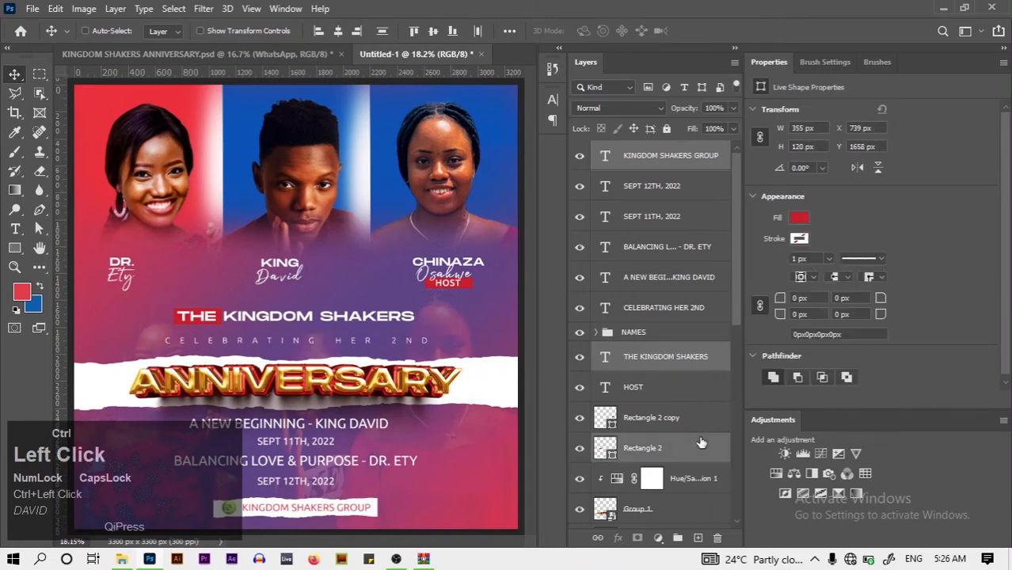
key("Down")
key("Down")
key("Down")
key("Down")
key("Down")
key("Down")
key("Down")
key("Down")
key("Down")
key("Down")
key("Down")
key("Down")
key("Down")
key("Down")
key("Down")
key("Down")
key("Down")
key("Down")
key("Down")
key("Down")
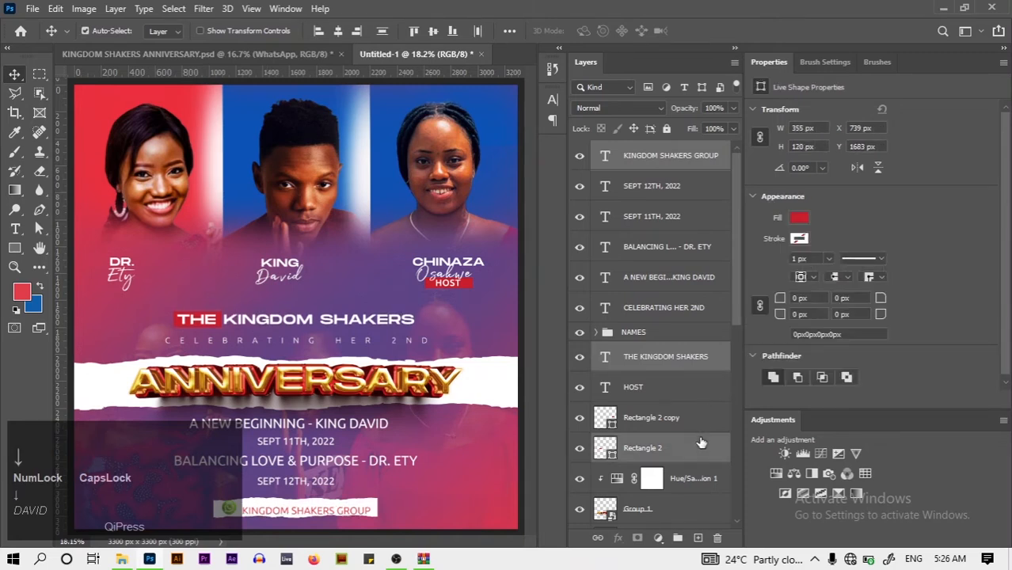
key("Down")
key("Down")
key("Down")
key("Down")
key("Down")
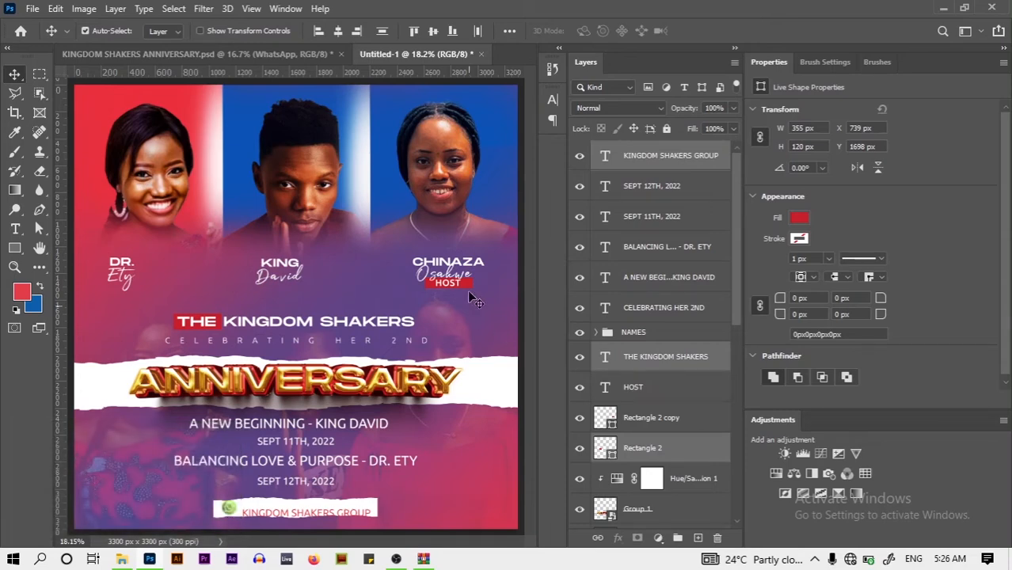
left_click(288, 54)
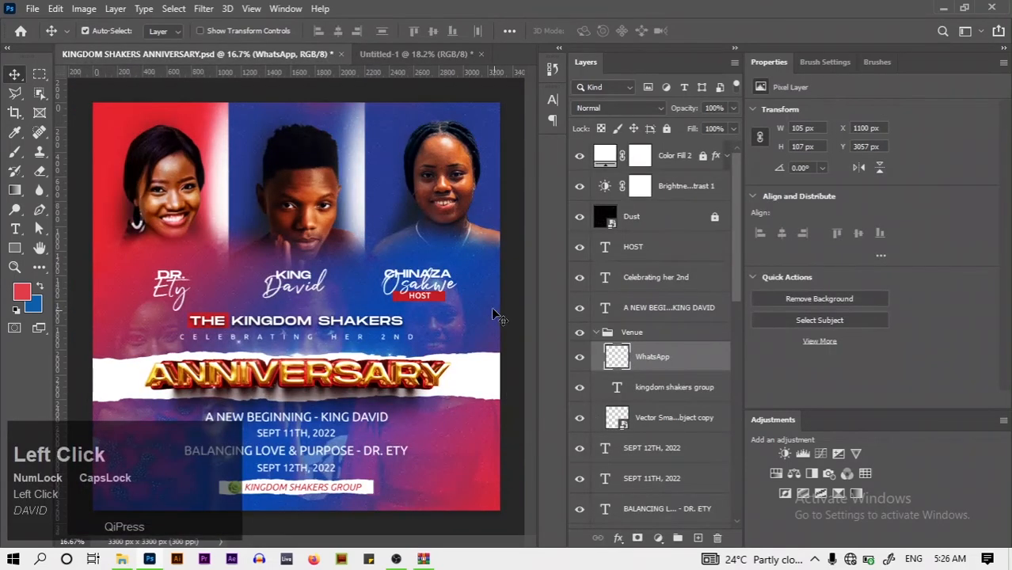
Hide the original flyer's Brightness/Contrast 1, Dust and Color Fill 2 layers
left_click(702, 195)
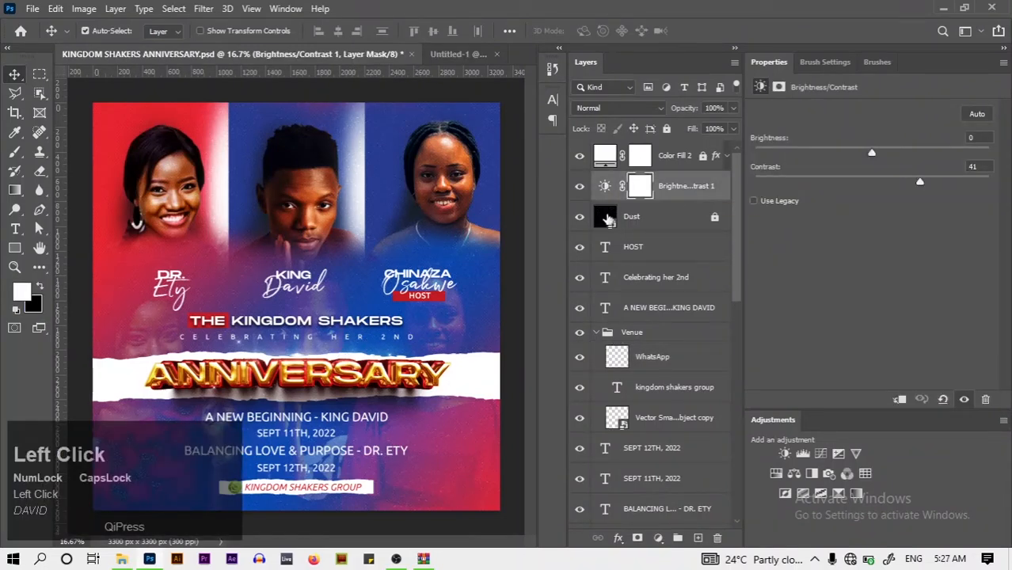
left_click(579, 186)
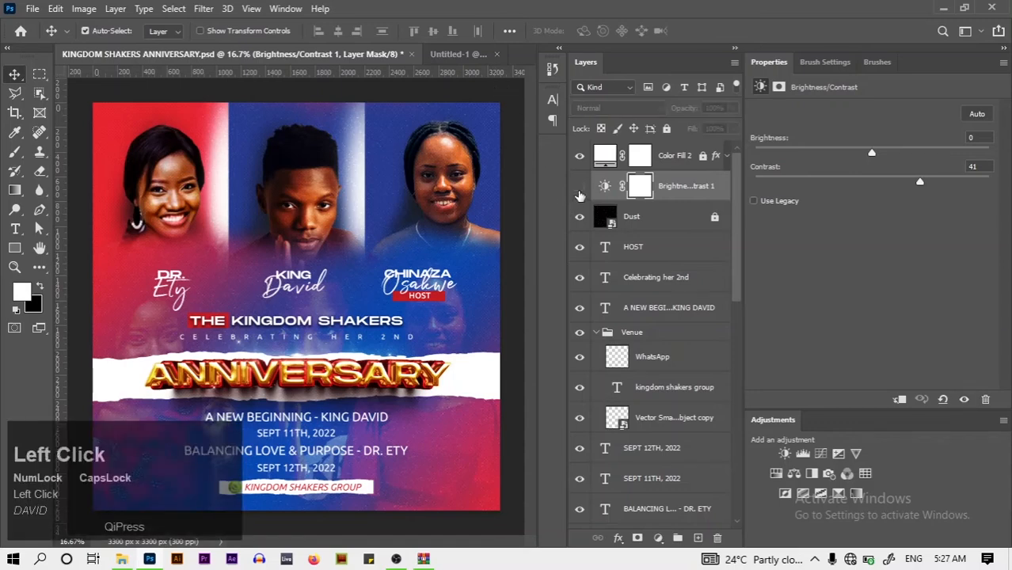
left_click(582, 218)
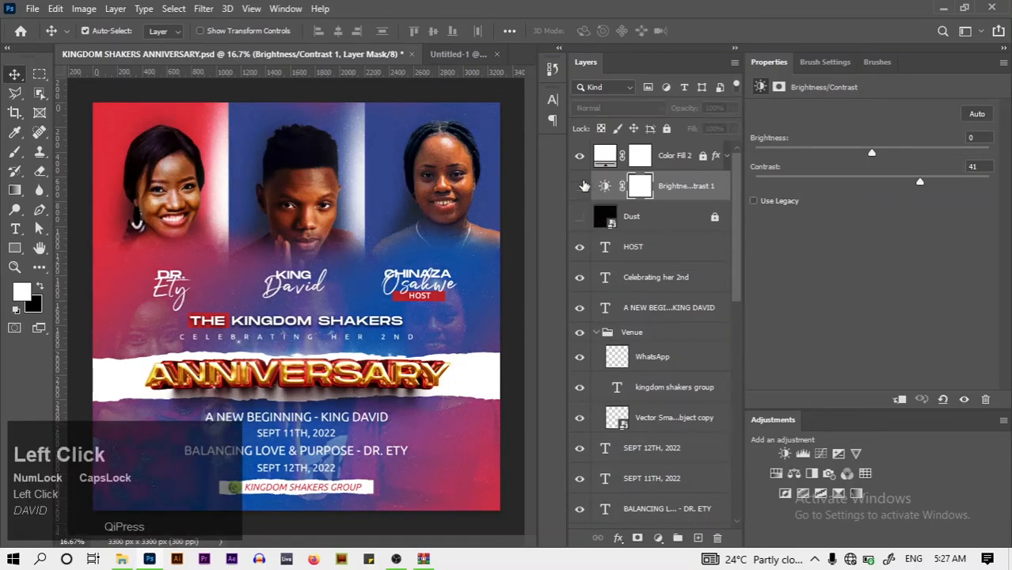
left_click(579, 156)
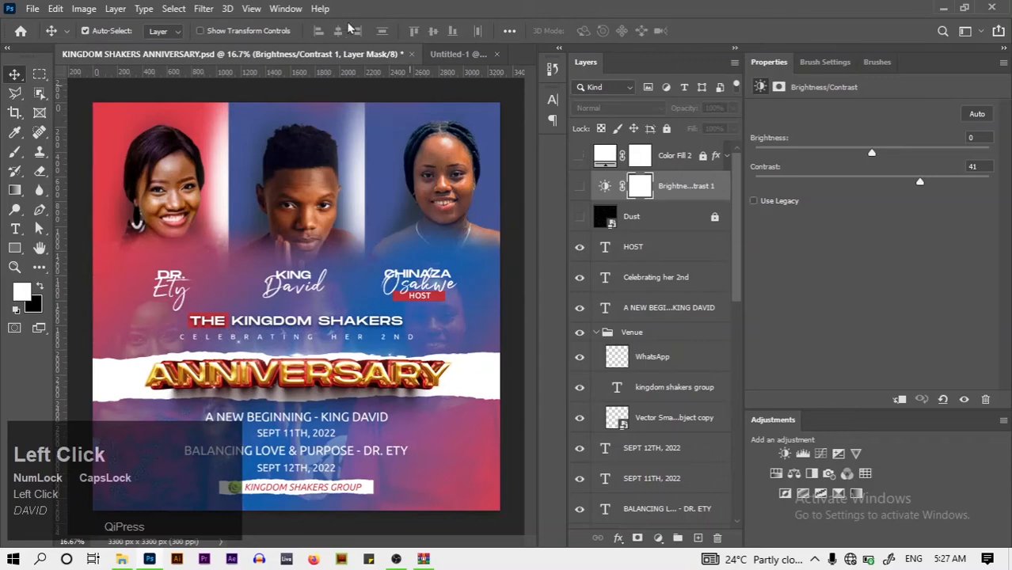
Hide Brightness/Contrast 1 in the Untitled-1 recreation, then return to the original
left_click(448, 53)
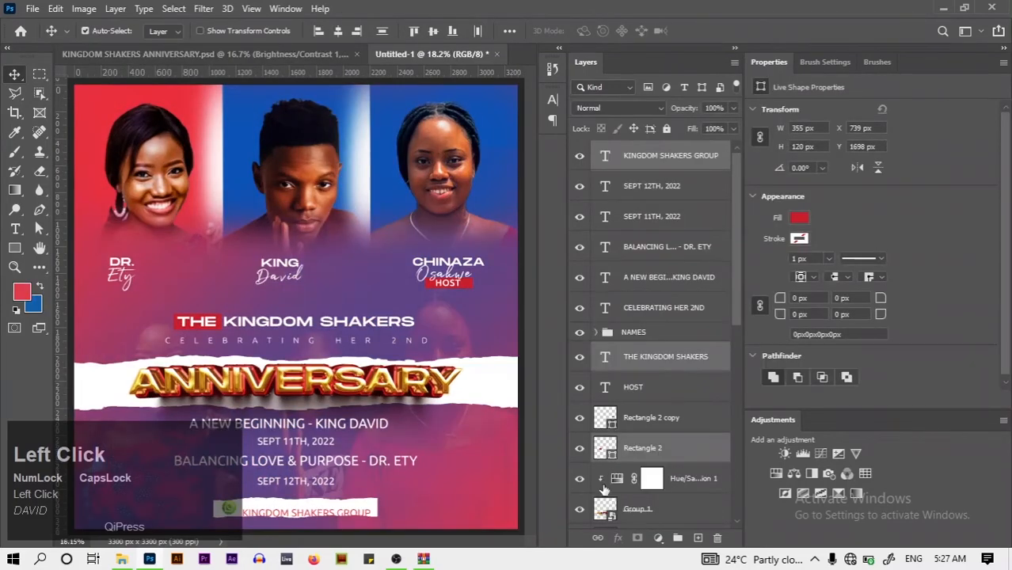
left_click_drag(738, 349, 737, 473)
left_click(579, 203)
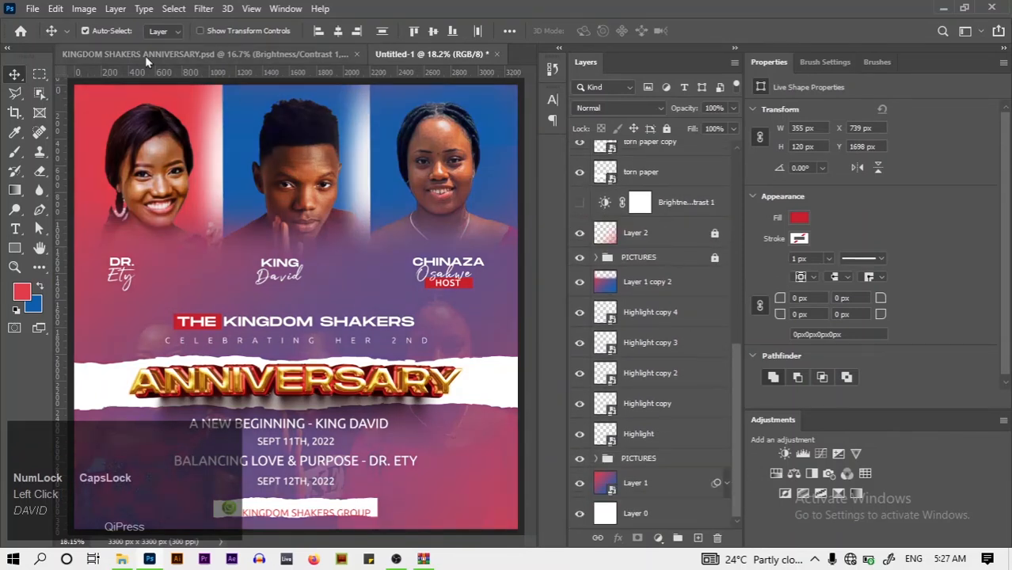
left_click(150, 59)
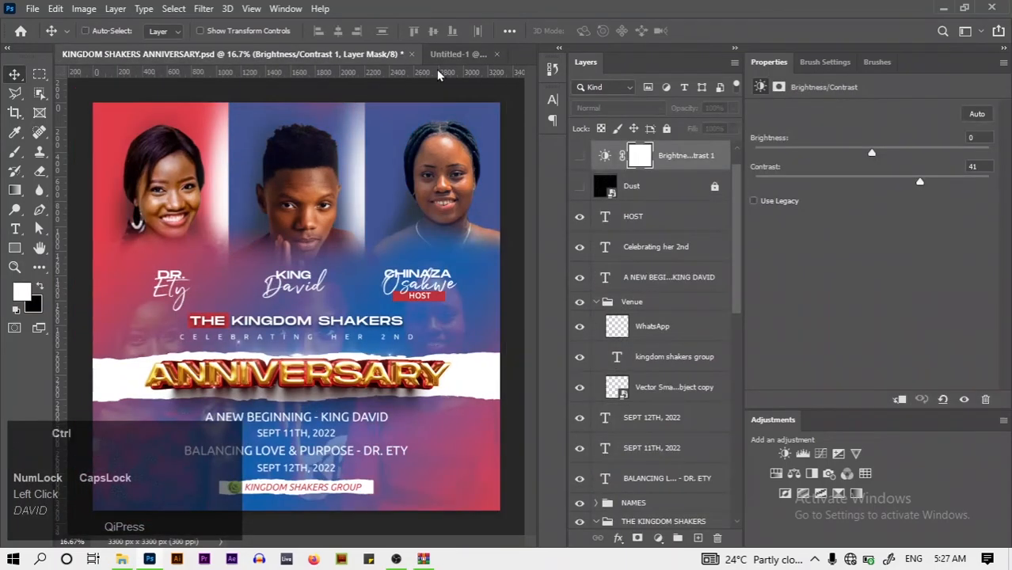
Fit the original to the window and move the recreation's title block back up one notch
key("ctrl+0")
left_click(465, 57)
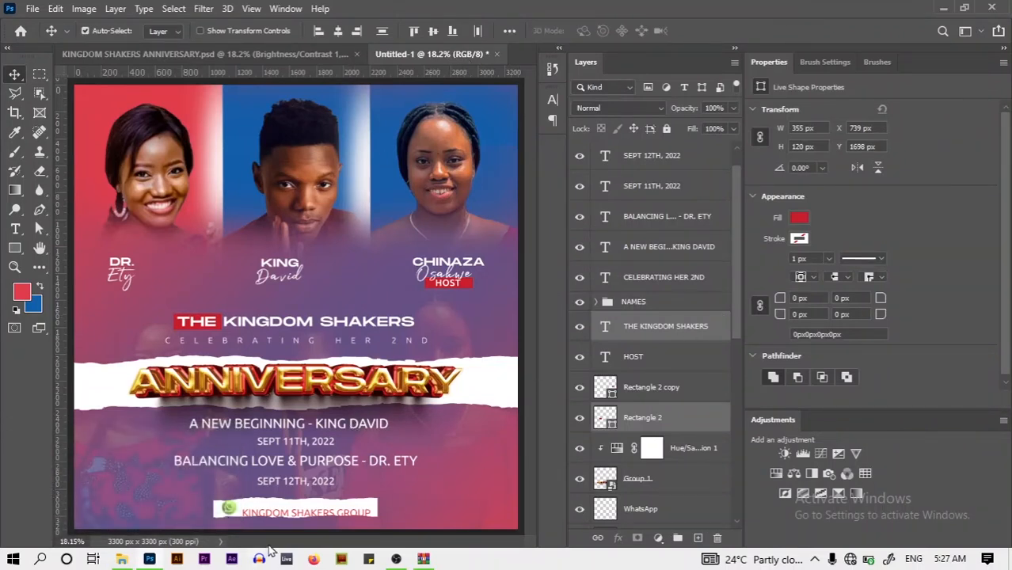
left_click(310, 516)
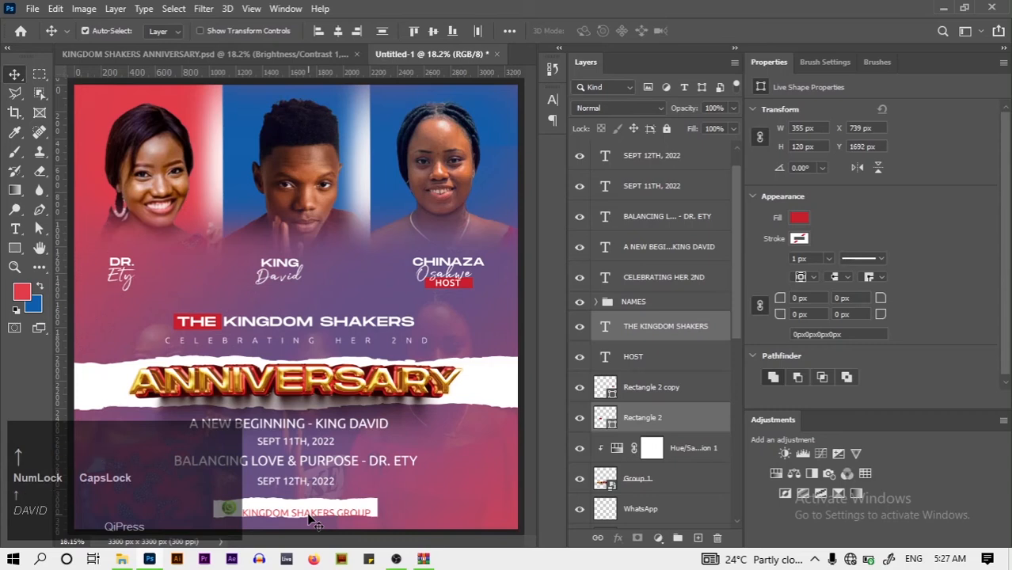
key("Up")
key("Up")
key("Up")
key("Up")
key("Up")
key("Up")
key("Up")
key("Up")
key("Up")
key("Up")
key("Up")
key("Up")
key("Up")
key("Up")
key("Up")
key("Up")
key("Up")
key("Up")
key("Up")
key("Up")
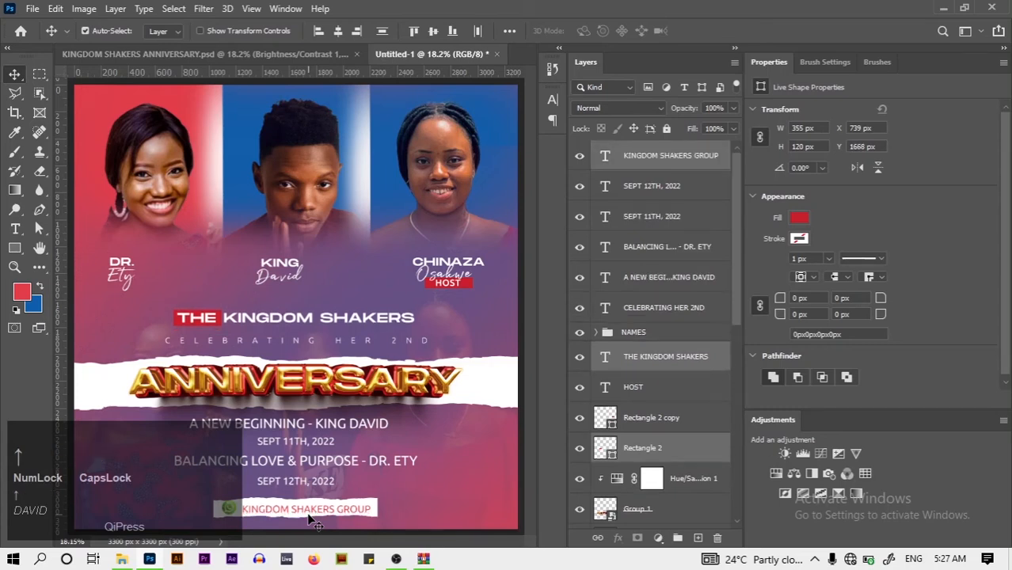
Fine-tune the KINGDOM SHAKERS GROUP caption's height with one nudge up and one down
left_click(317, 519)
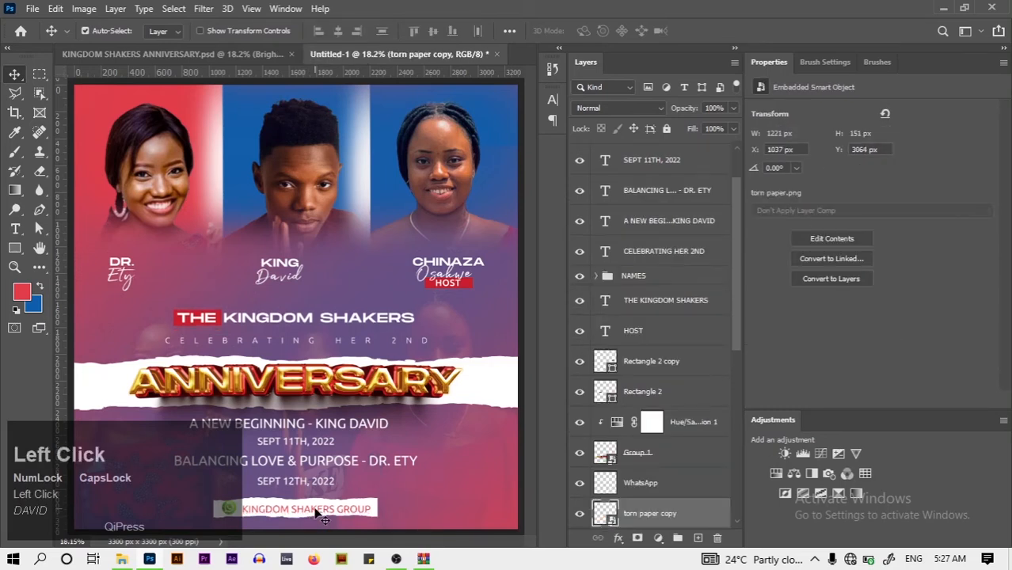
left_click(319, 515)
key("Up")
key("Up")
key("Up")
key("Up")
key("Up")
key("Up")
key("Up")
key("Up")
key("Up")
key("Up")
key("Up")
key("Up")
key("Up")
key("Up")
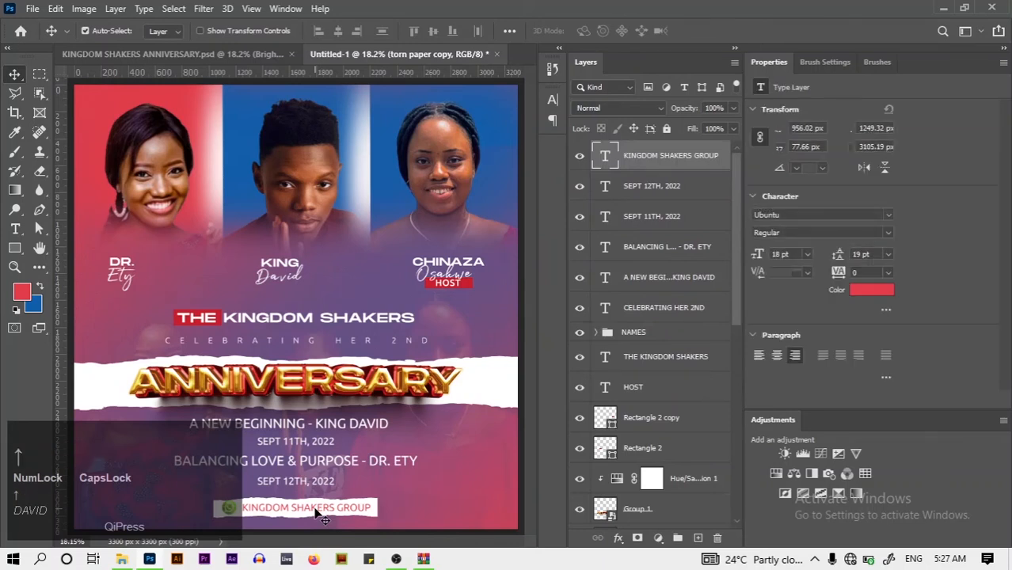
key("Down")
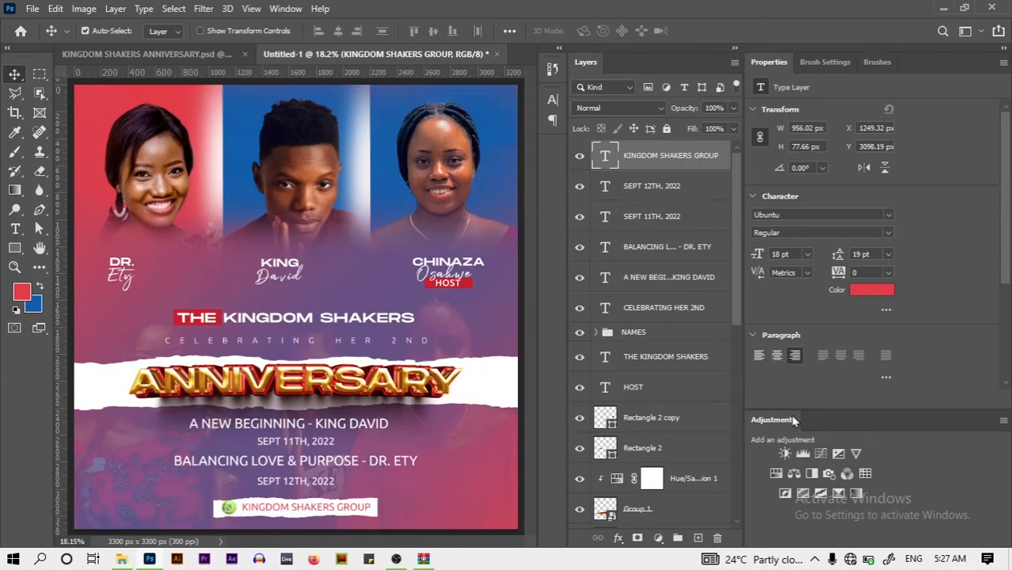
Add a Brightness/Contrast layer at contrast 41 and re-show the original's Dust and Brightness/Contrast 1
left_click(783, 455)
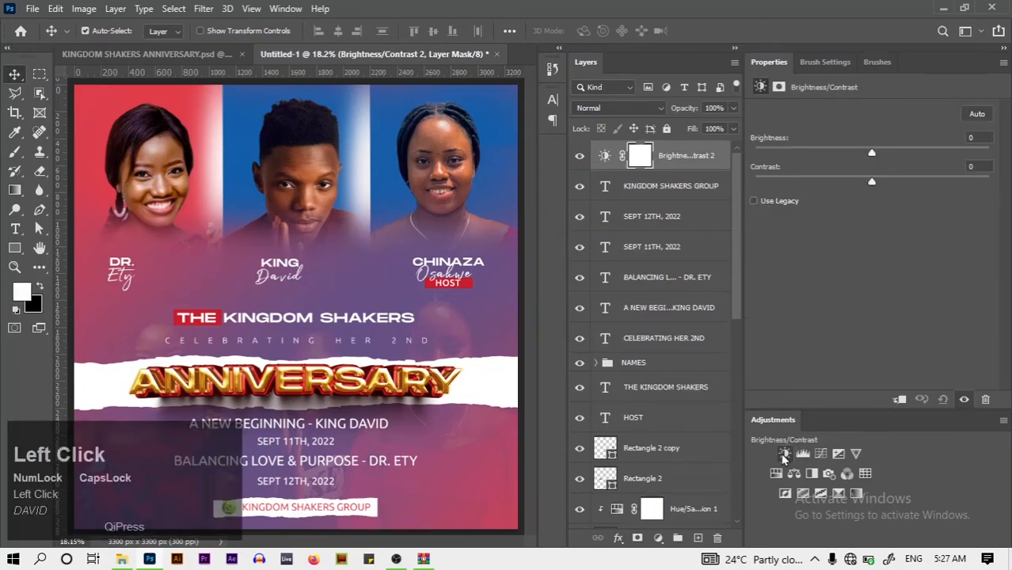
left_click_drag(873, 183, 925, 183)
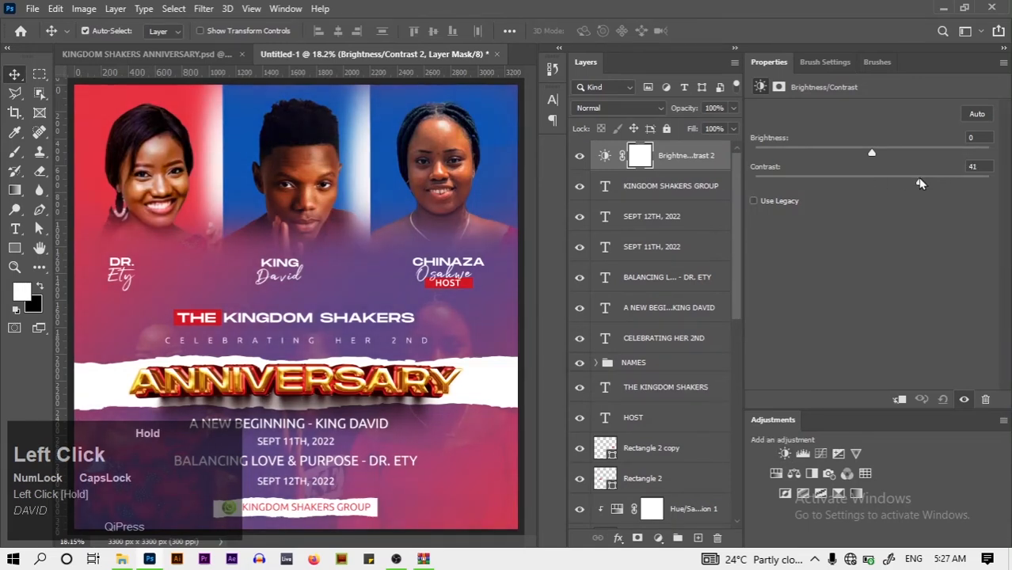
left_click(212, 56)
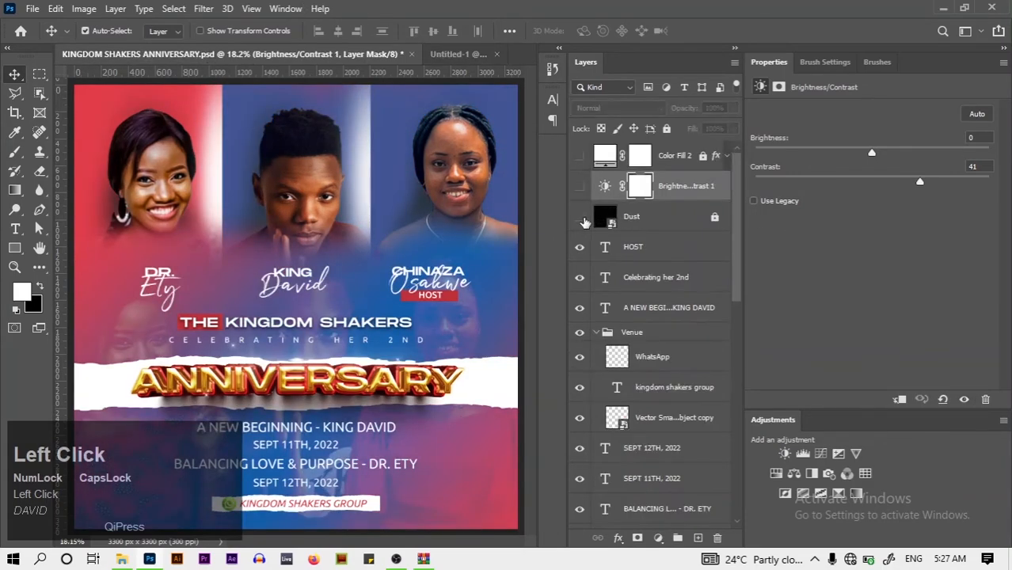
left_click_drag(580, 221, 578, 176)
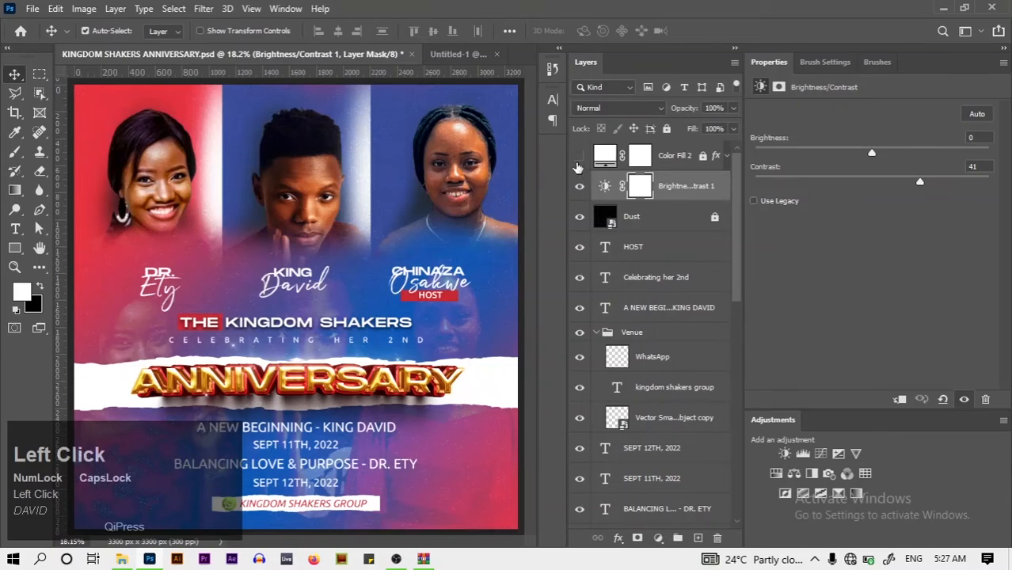
left_click(458, 54)
Drag Dust.jpg from the ANNIVERSARY folder onto the Untitled-1 canvas
left_click(122, 558)
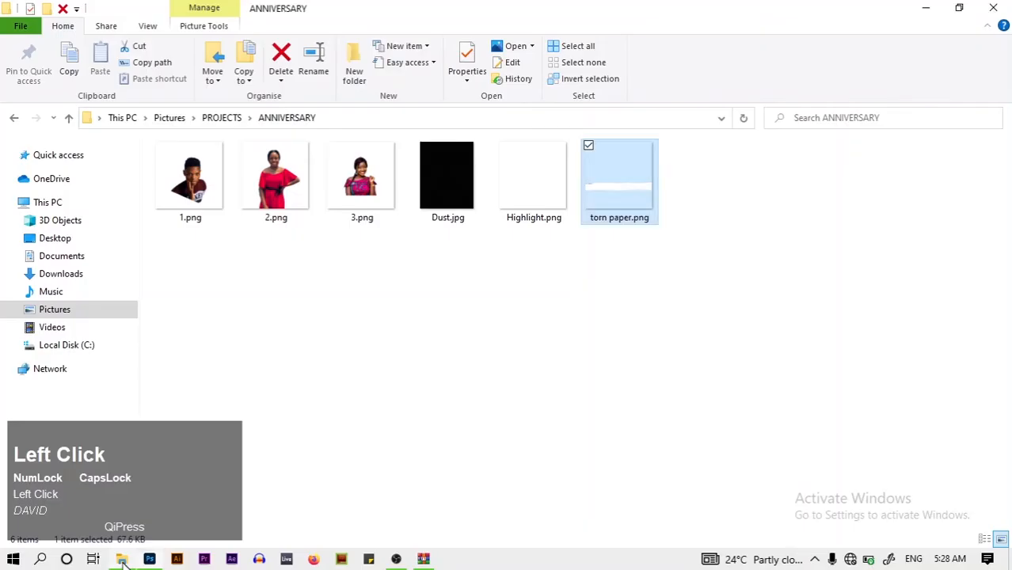
left_click_drag(448, 178, 345, 184)
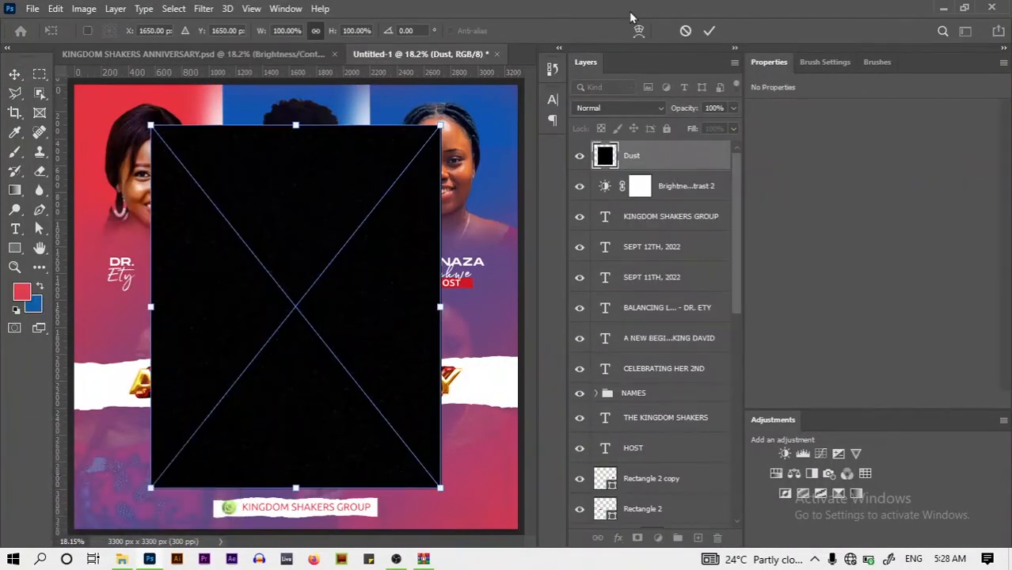
Place the Dust texture, set it to Color Dodge, and move it below Brightness/Contrast 2
left_click(718, 33)
left_click(616, 111)
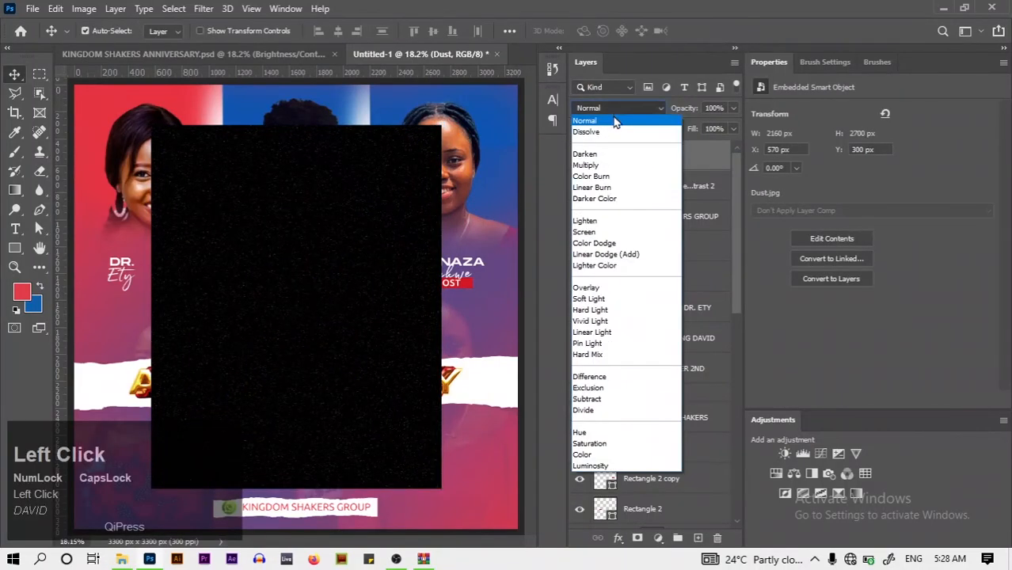
left_click(593, 244)
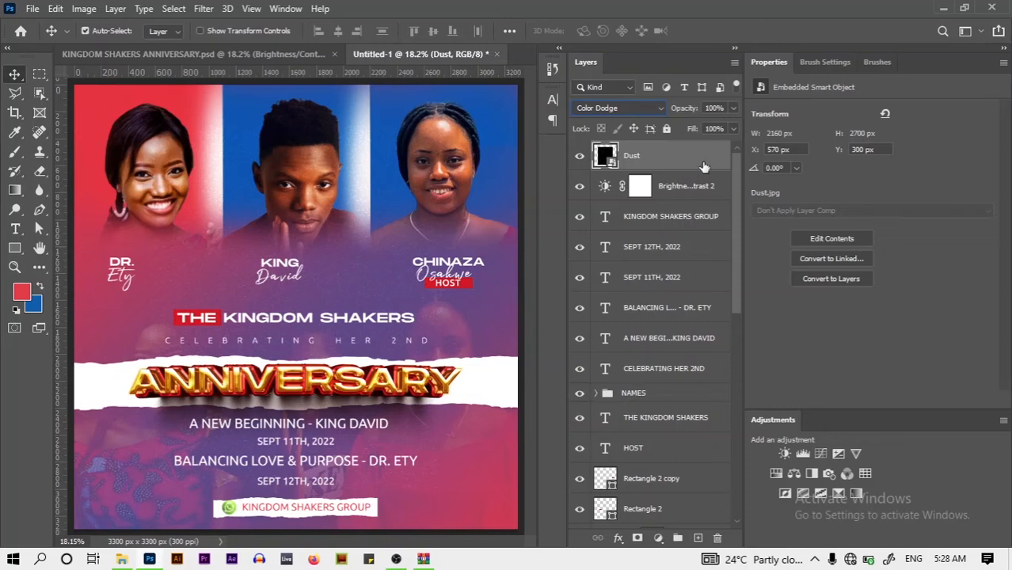
left_click_drag(701, 163, 707, 206)
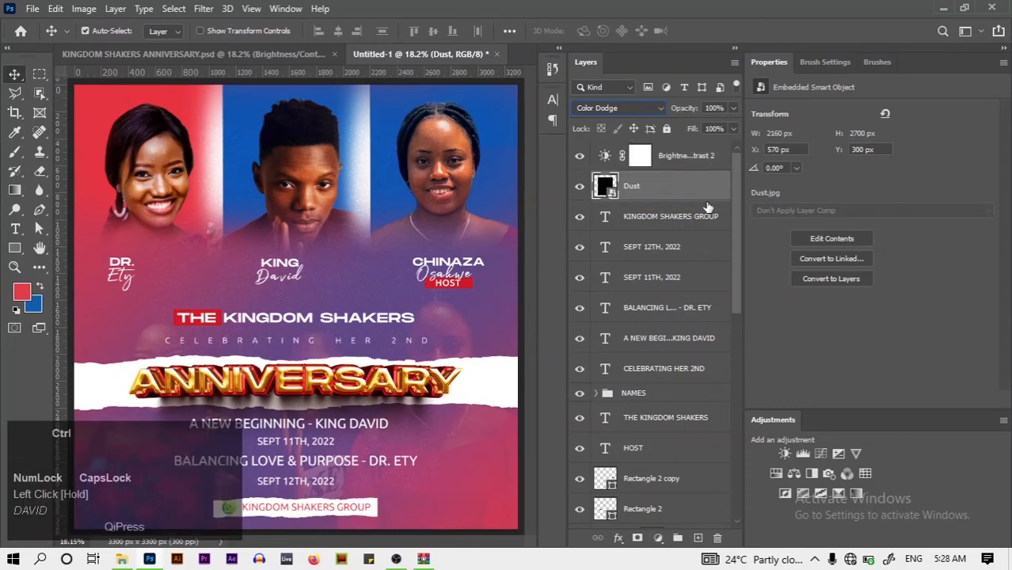
Reposition and scale the Dust texture to about 167% so it covers the flyer
key("ctrl+t")
left_click_drag(360, 307, 283, 267)
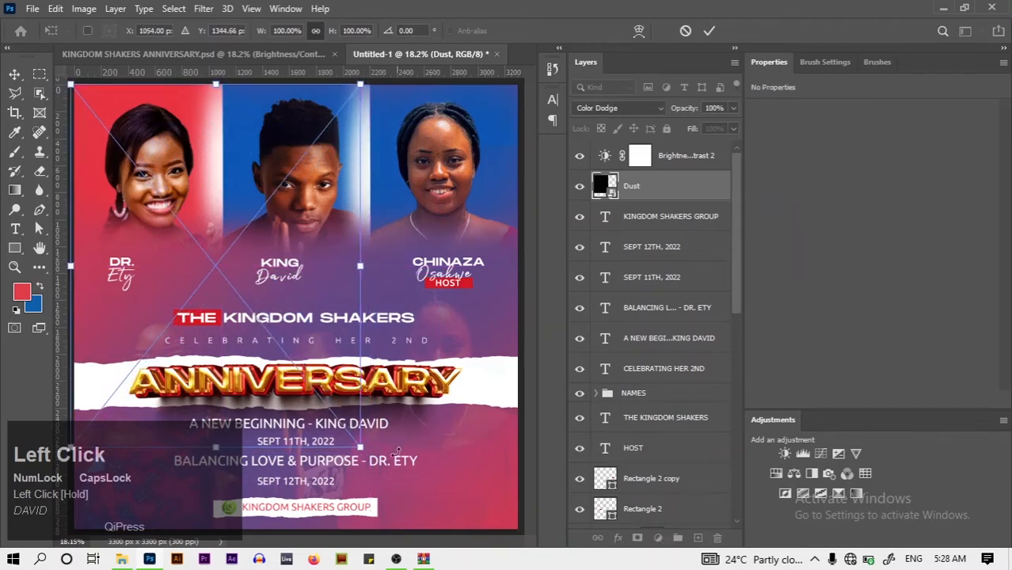
left_click_drag(363, 448, 665, 568)
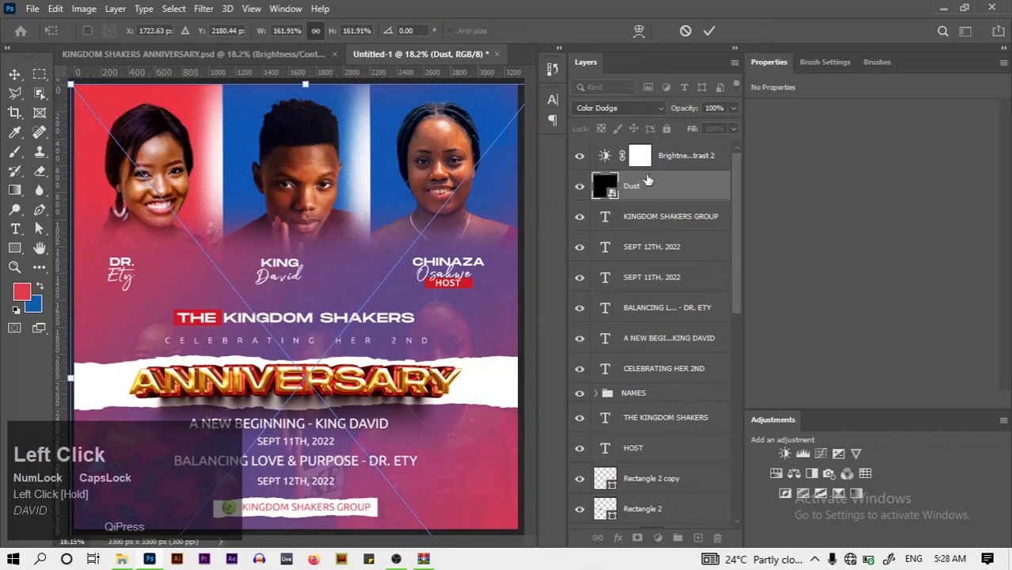
left_click_drag(69, 84, 48, 76)
left_click(710, 32)
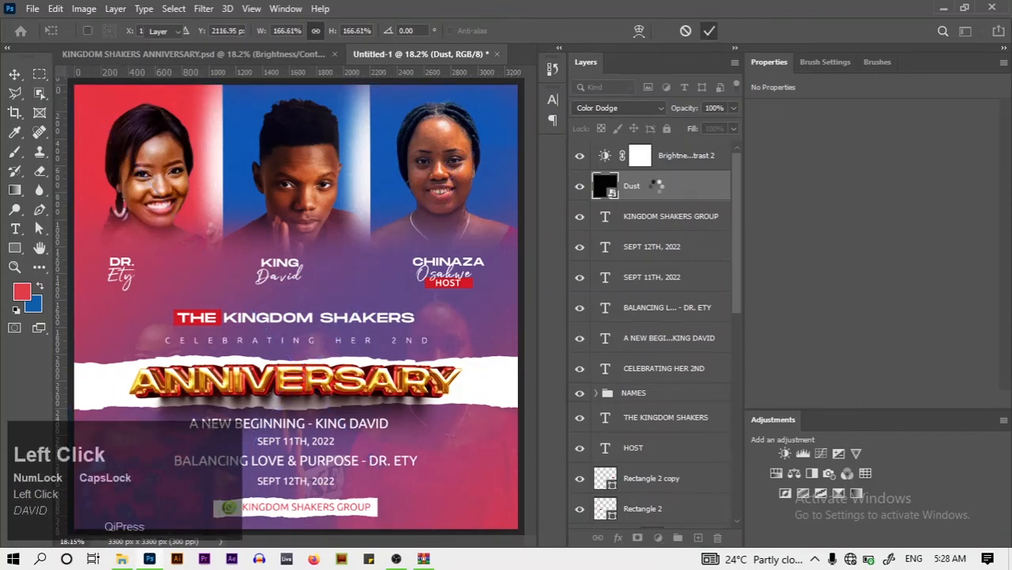
left_click(723, 161)
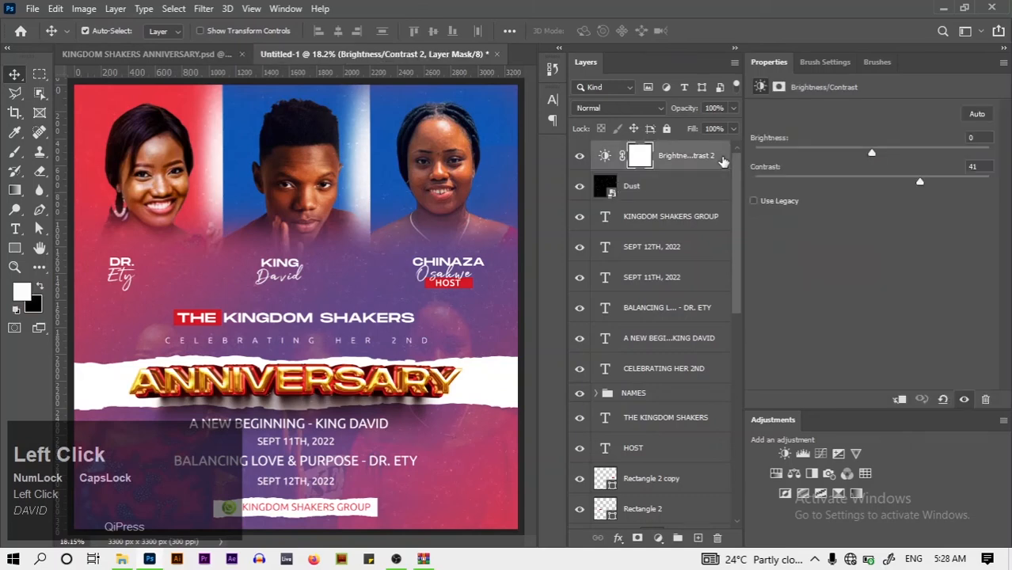
Duplicate the original's Color Fill 2 layer into the Untitled-1 document
left_click(227, 54)
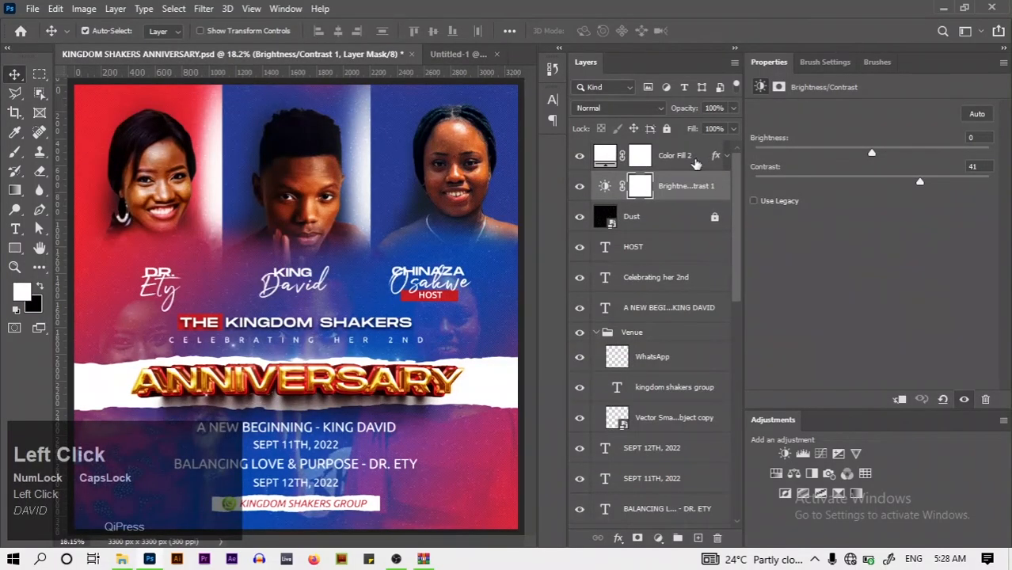
right_click(695, 162)
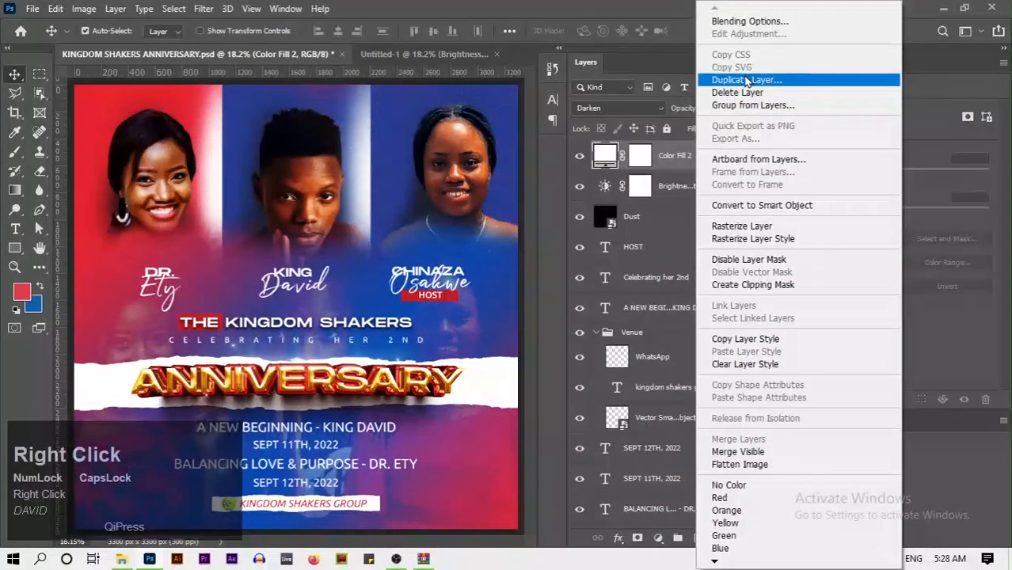
left_click(745, 80)
left_click(515, 204)
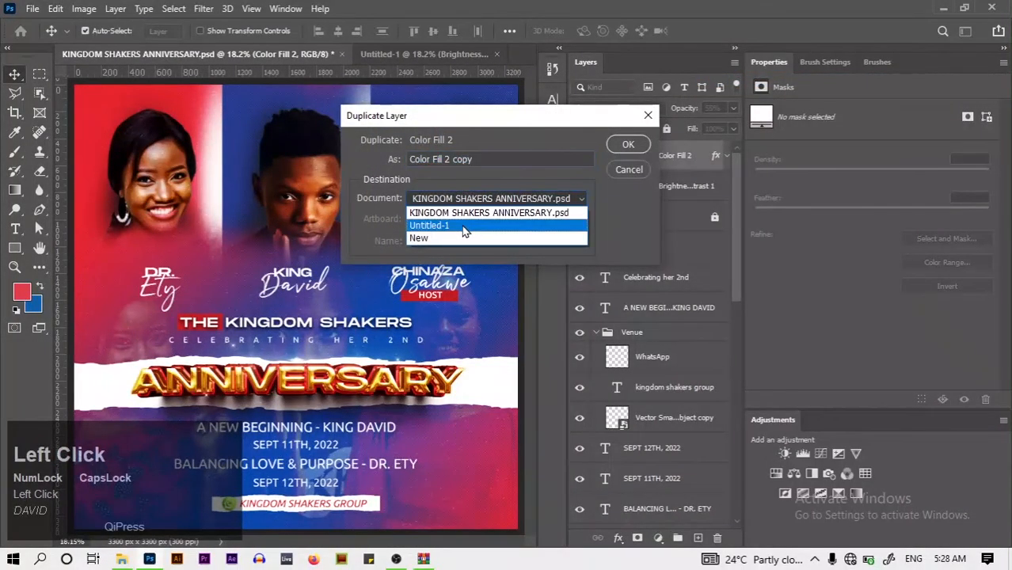
left_click(464, 220)
left_click(627, 145)
Compare the recreation and the original flyer by switching between their tabs
left_click(433, 61)
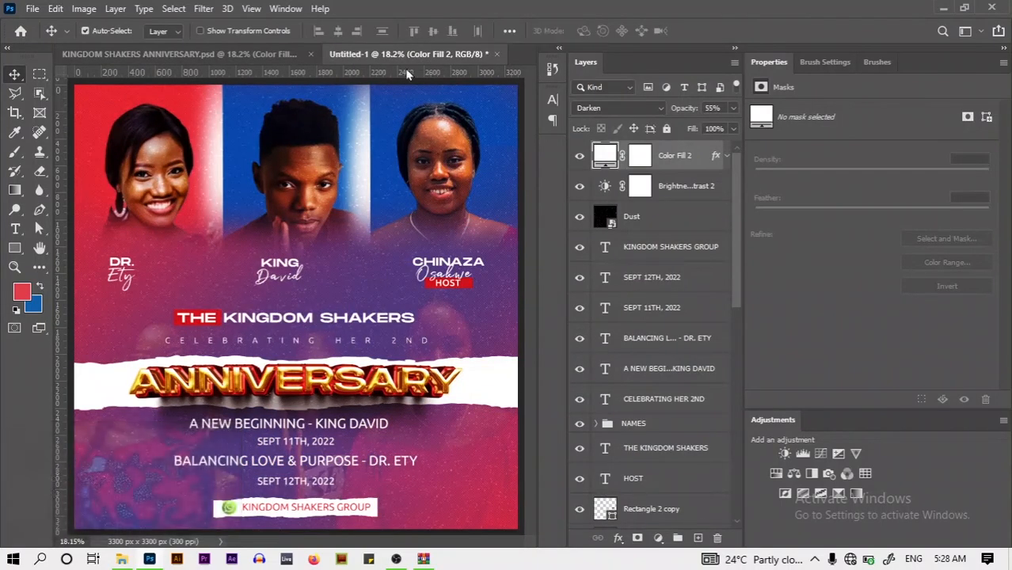
left_click(285, 53)
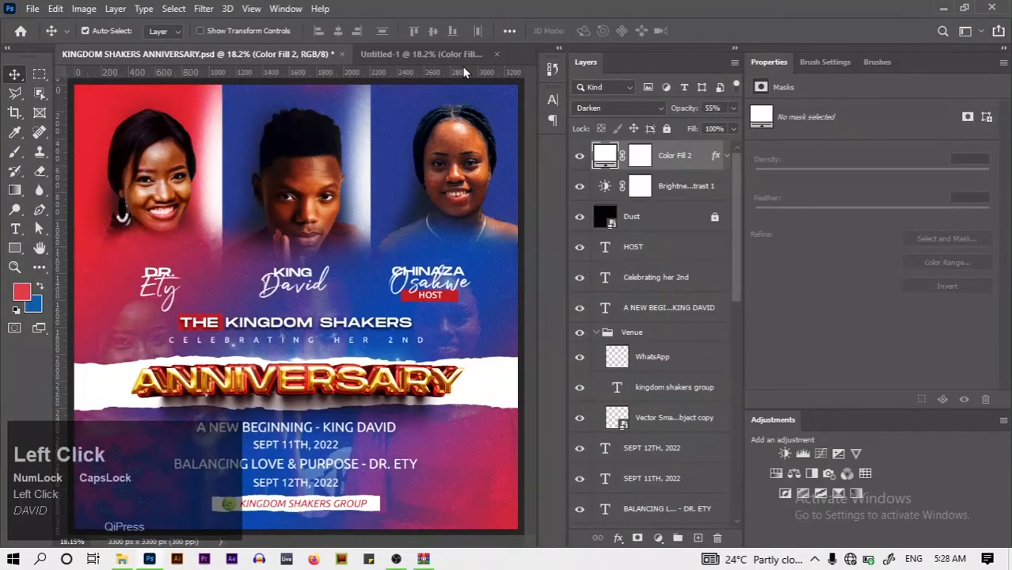
left_click(425, 73)
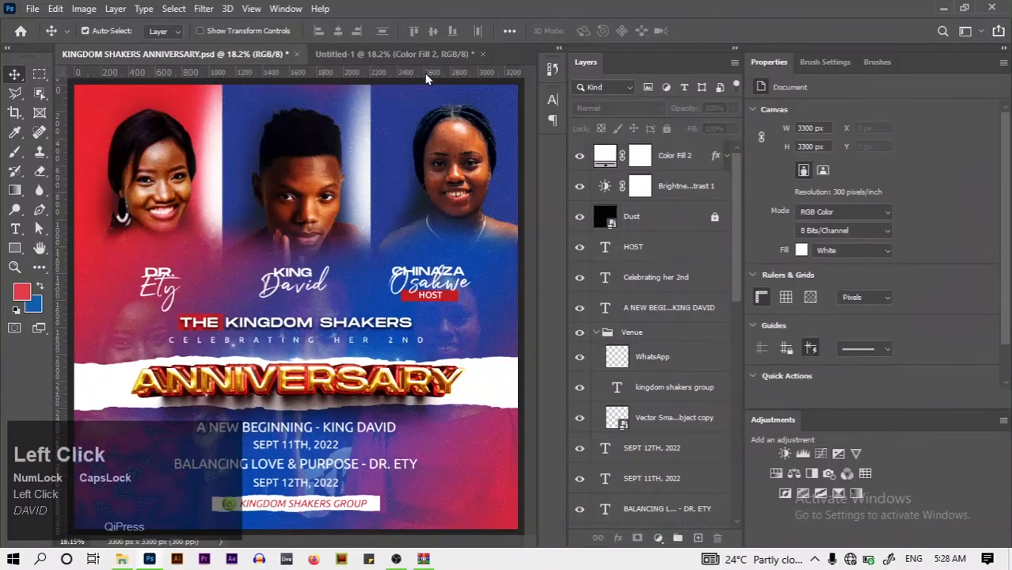
left_click(405, 57)
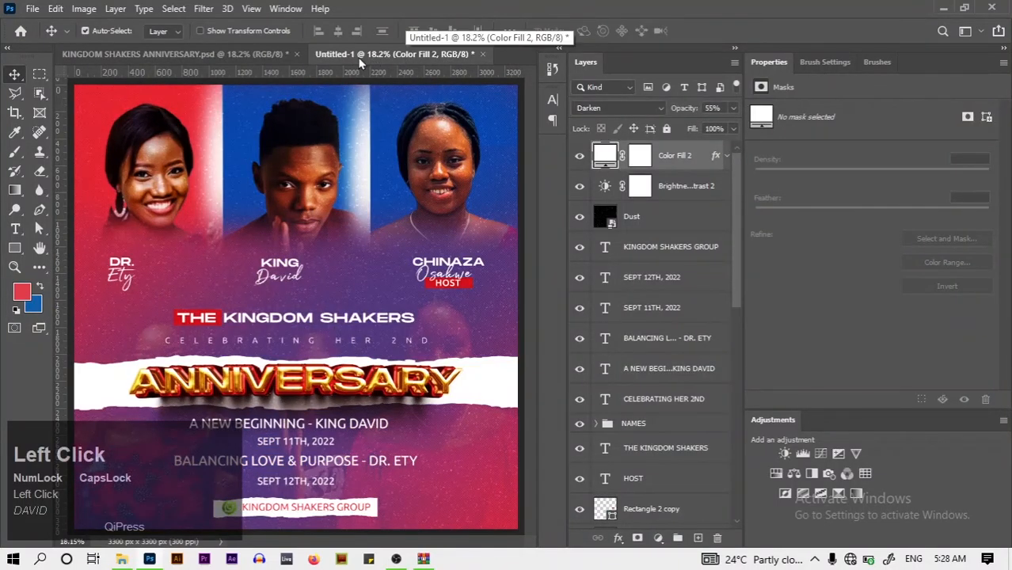
left_click(237, 54)
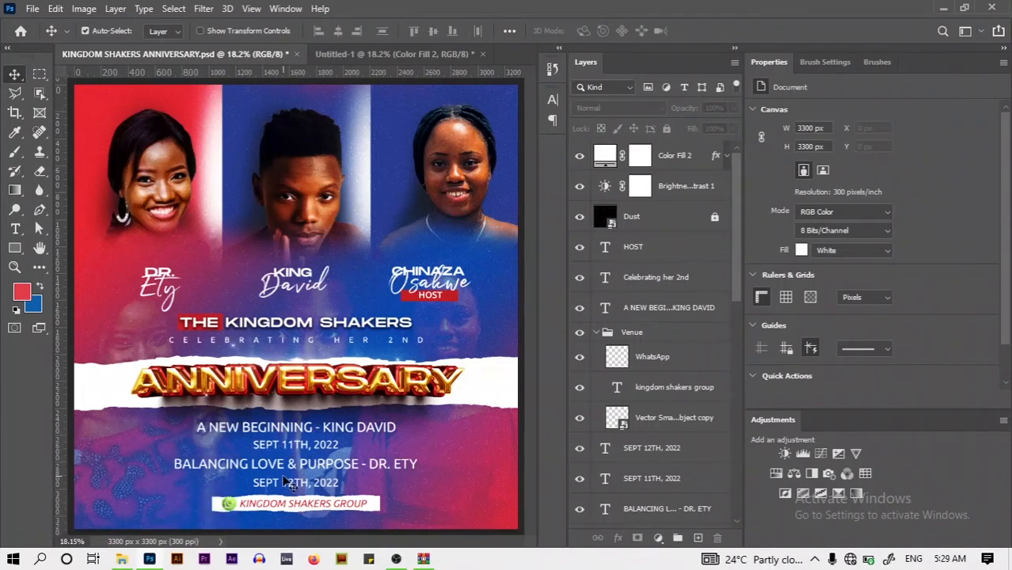
Unlock the recreation's PICTURES group and lower its opacity to 38%
left_click(454, 57)
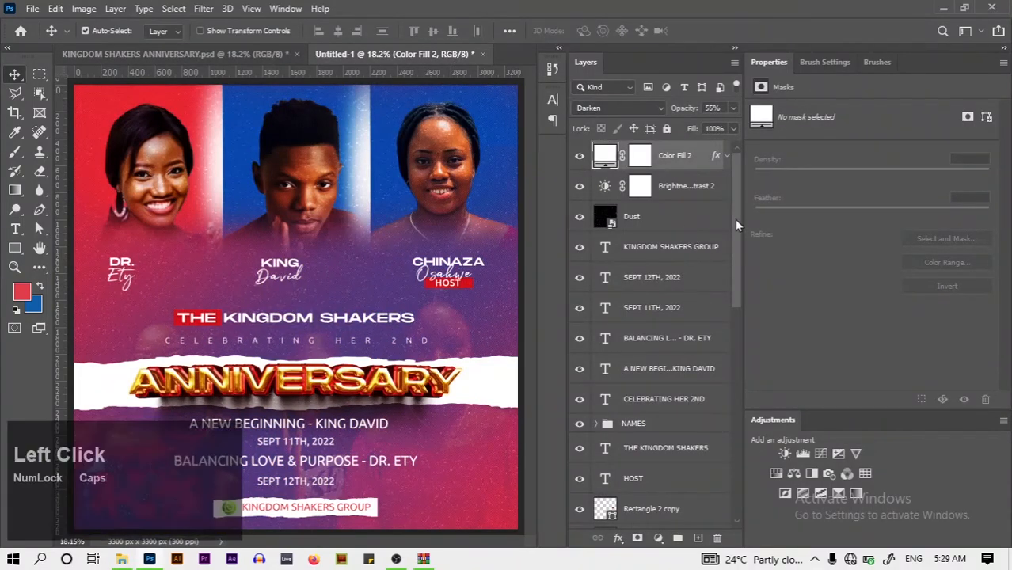
left_click_drag(735, 226, 736, 368)
left_click(693, 413)
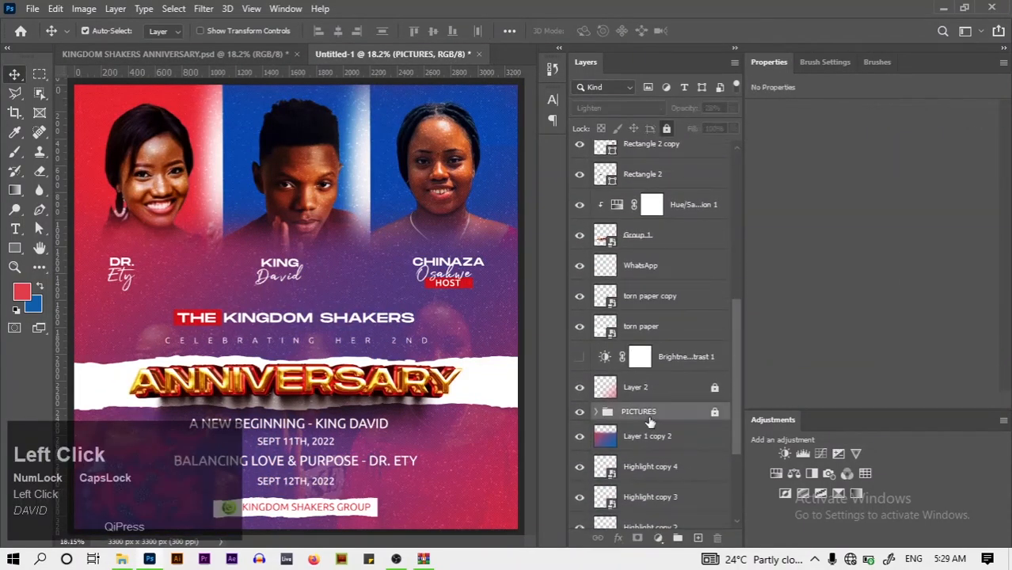
left_click(713, 413)
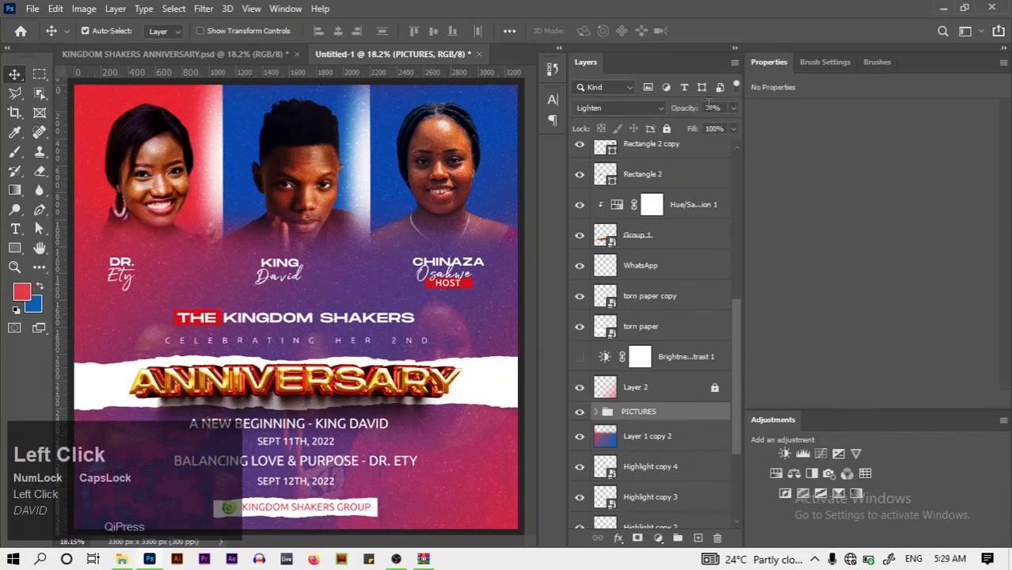
left_click(731, 112)
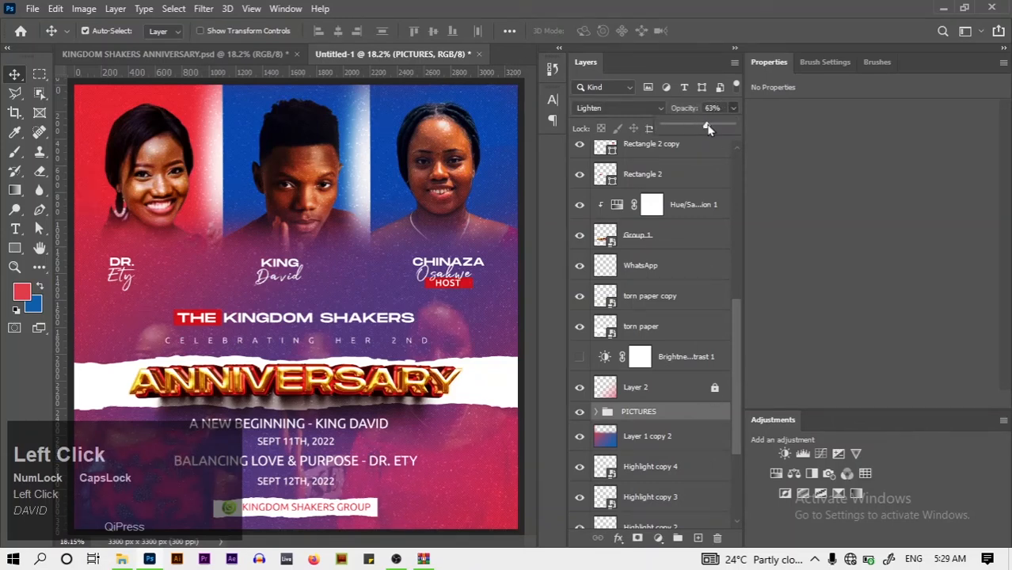
left_click_drag(707, 129, 690, 127)
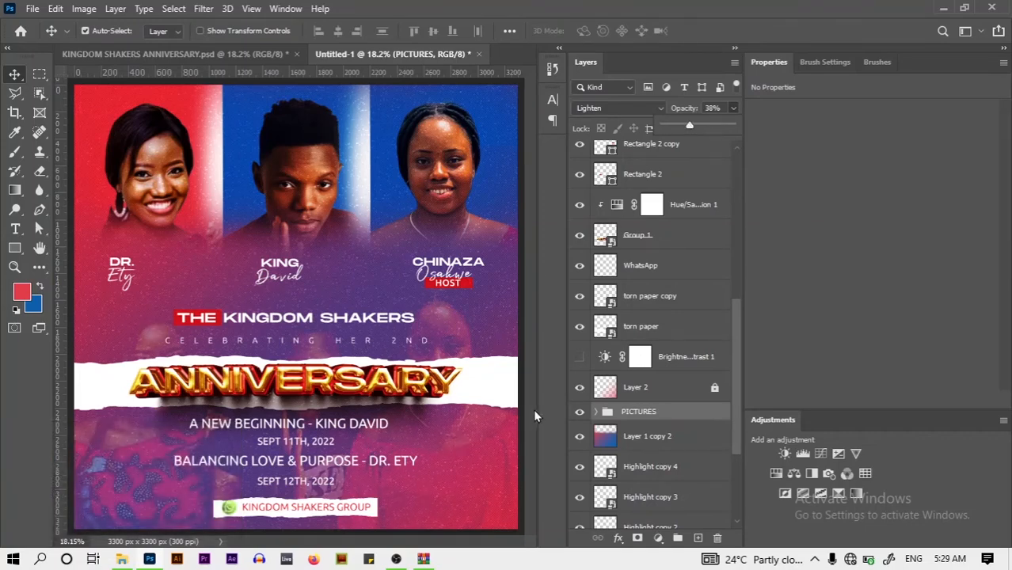
left_click_drag(473, 503, 511, 515)
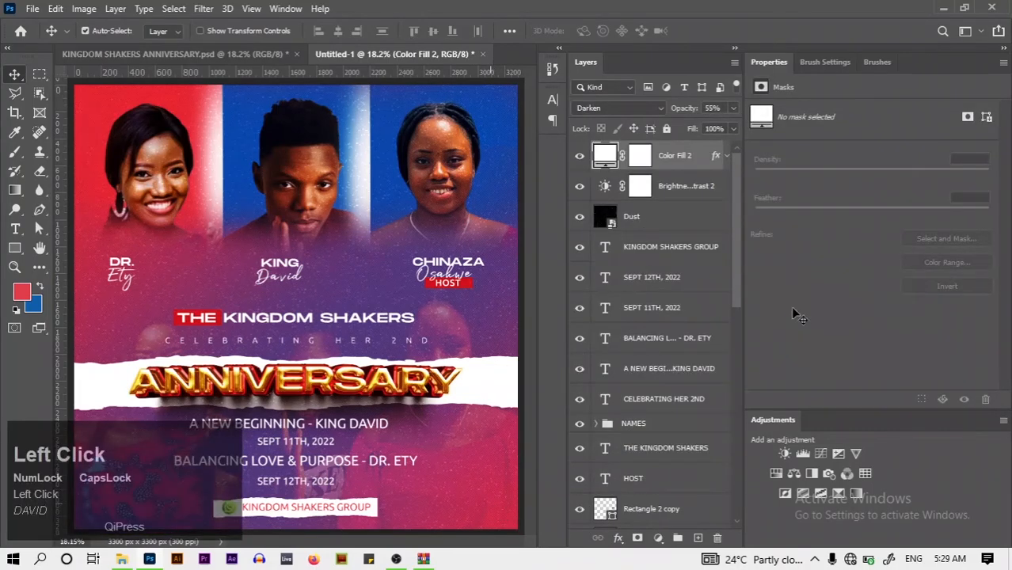
left_click_drag(738, 270, 733, 428)
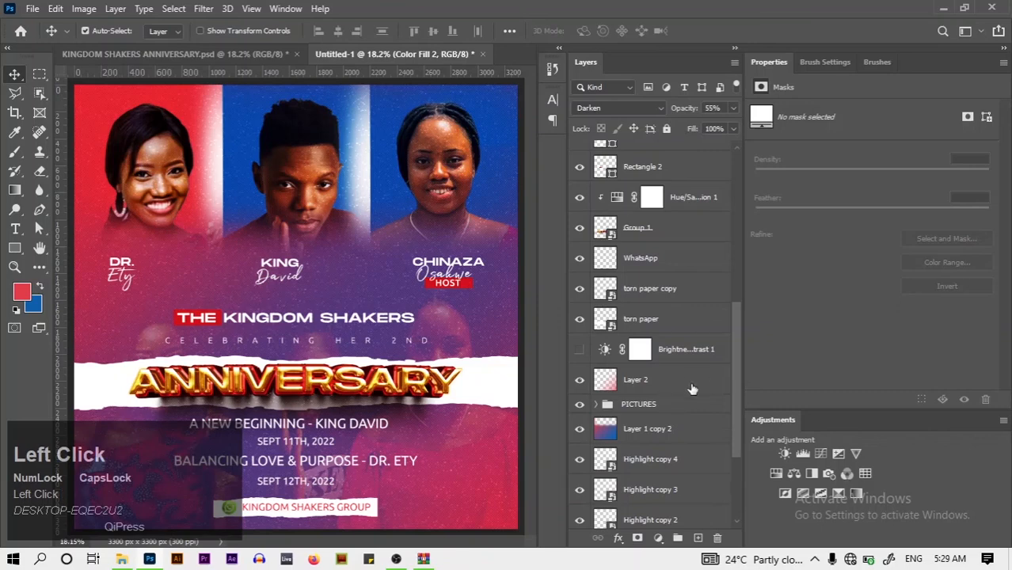
Fully lock the Dust layer and reposition Layer 2 on the canvas
left_click(686, 388)
left_click_drag(479, 487, 497, 491)
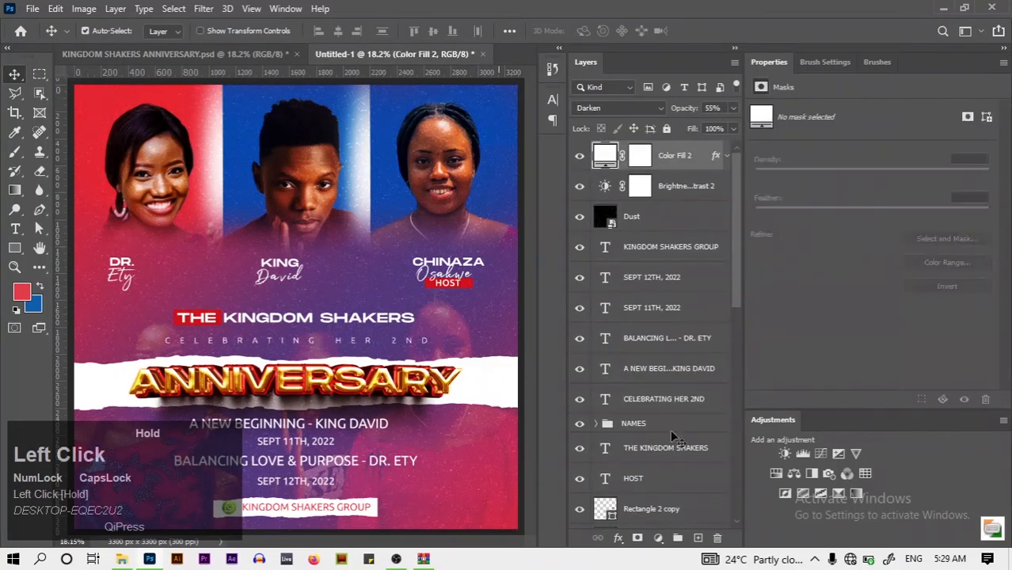
left_click(669, 229)
left_click(666, 129)
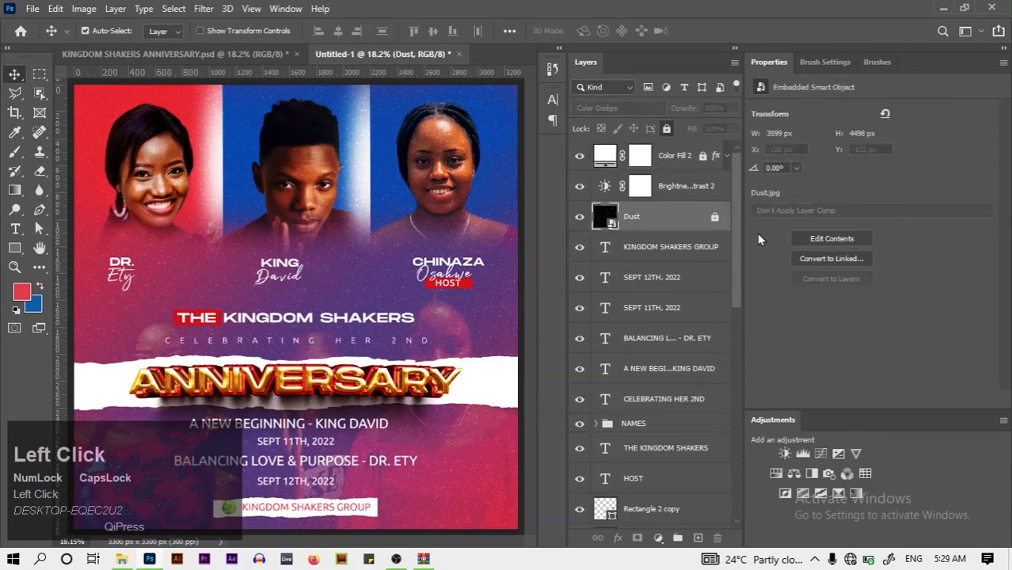
left_click_drag(736, 238, 739, 384)
left_click(677, 380)
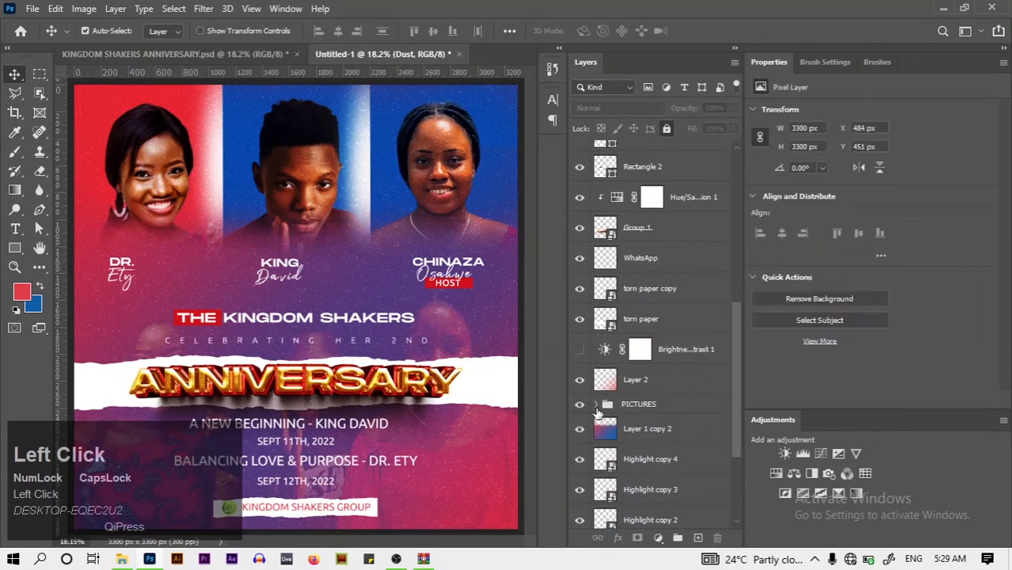
left_click_drag(473, 491, 517, 510)
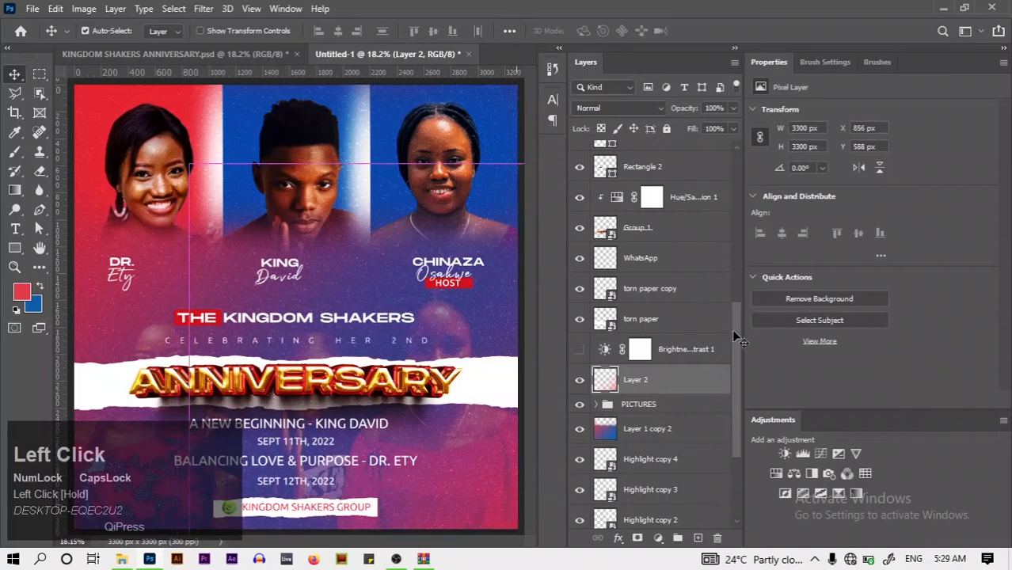
Delete the unused Brightness/Contrast 1 layer and compare the recreation with the original flyer
left_click(714, 349)
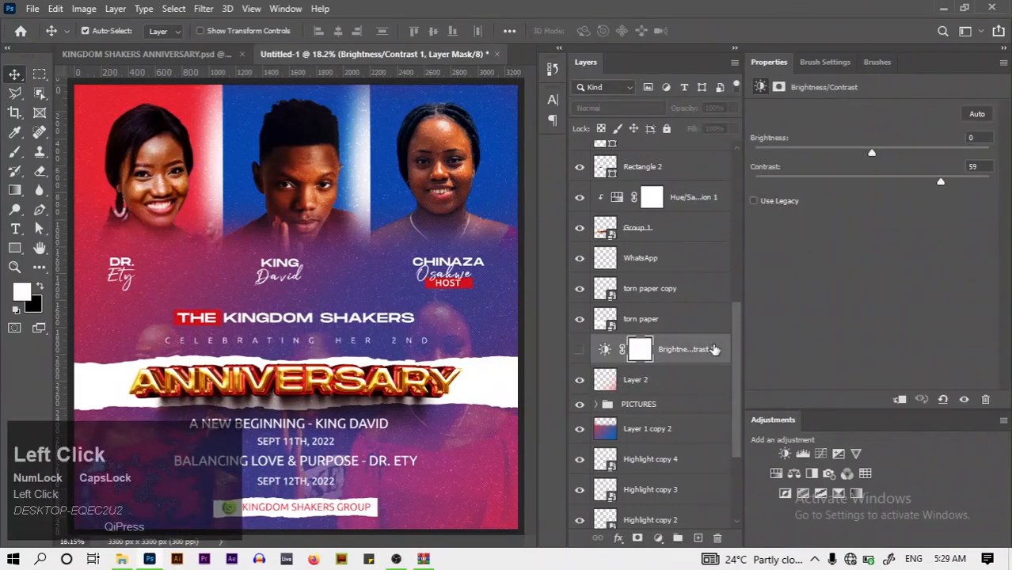
key("Delete")
key("Delete")
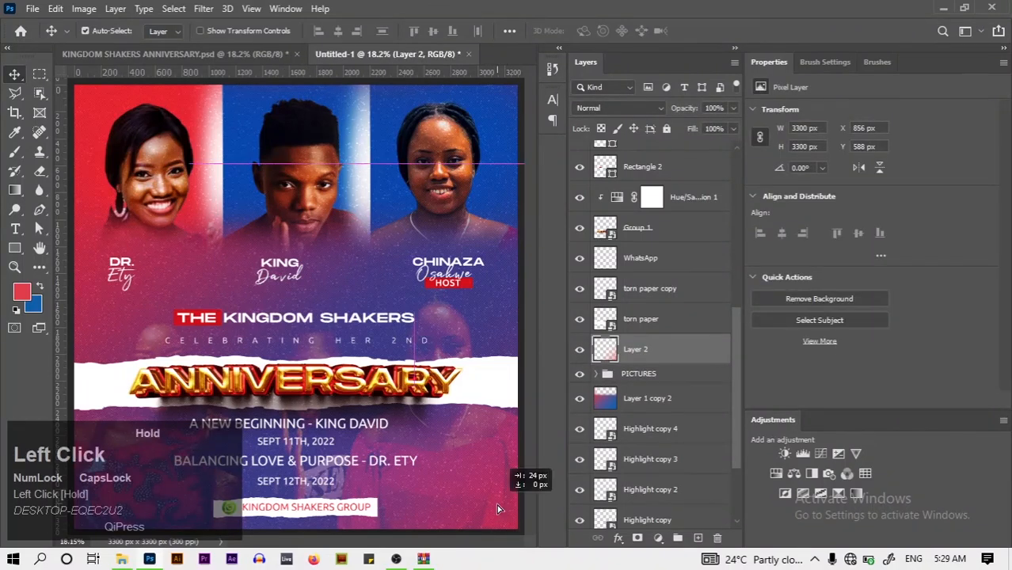
left_click(663, 425)
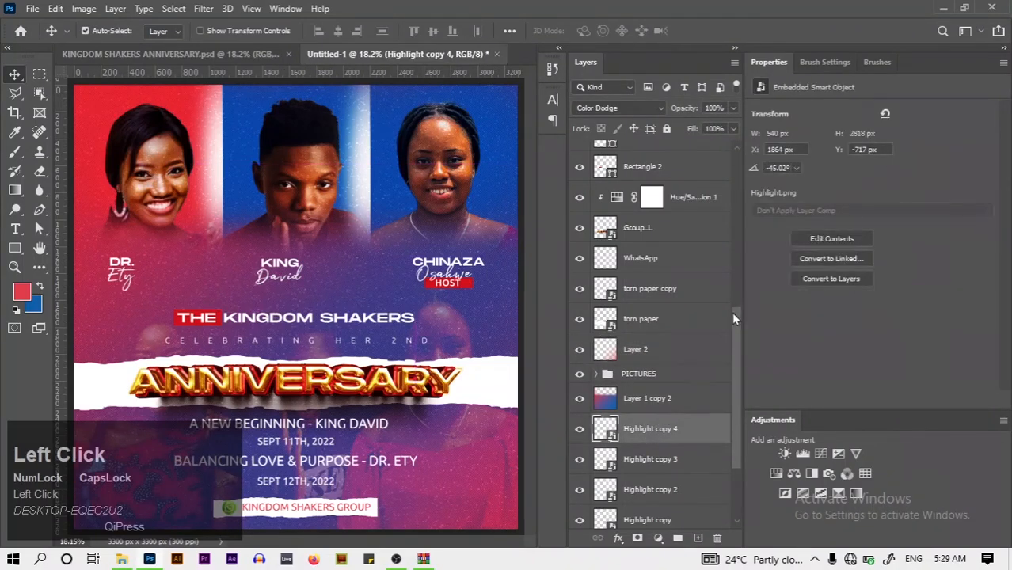
mouse_move(731, 312)
left_mouse_down()
mouse_move(723, 196)
mouse_move(741, 309)
left_mouse_up()
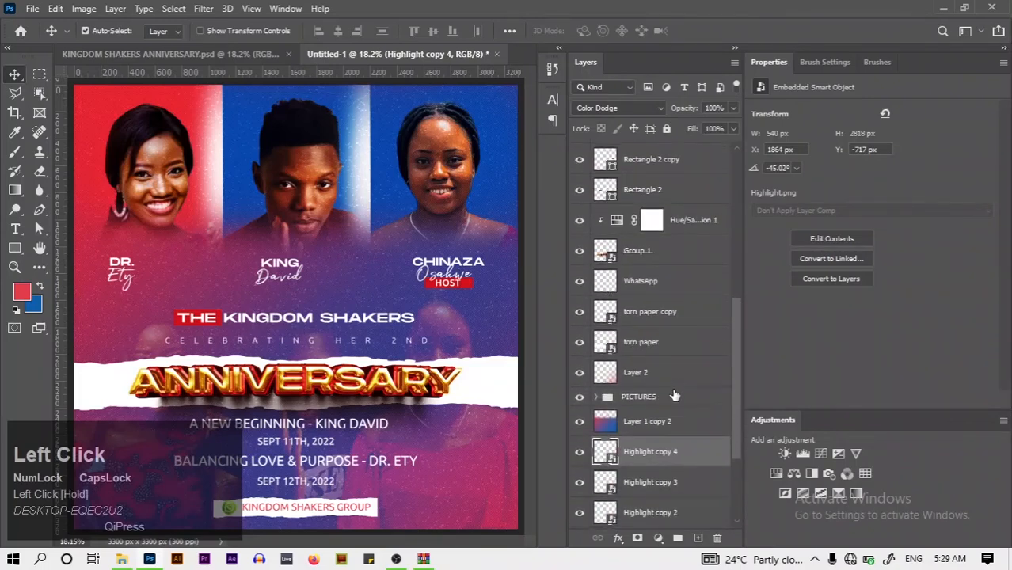
left_click(673, 398)
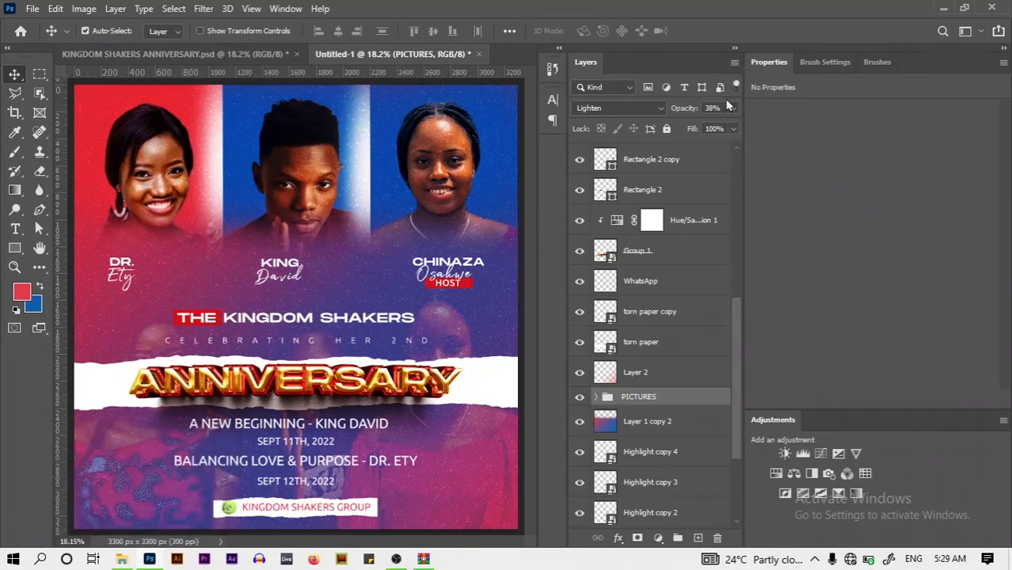
left_click_drag(728, 341, 752, 163)
left_click(236, 59)
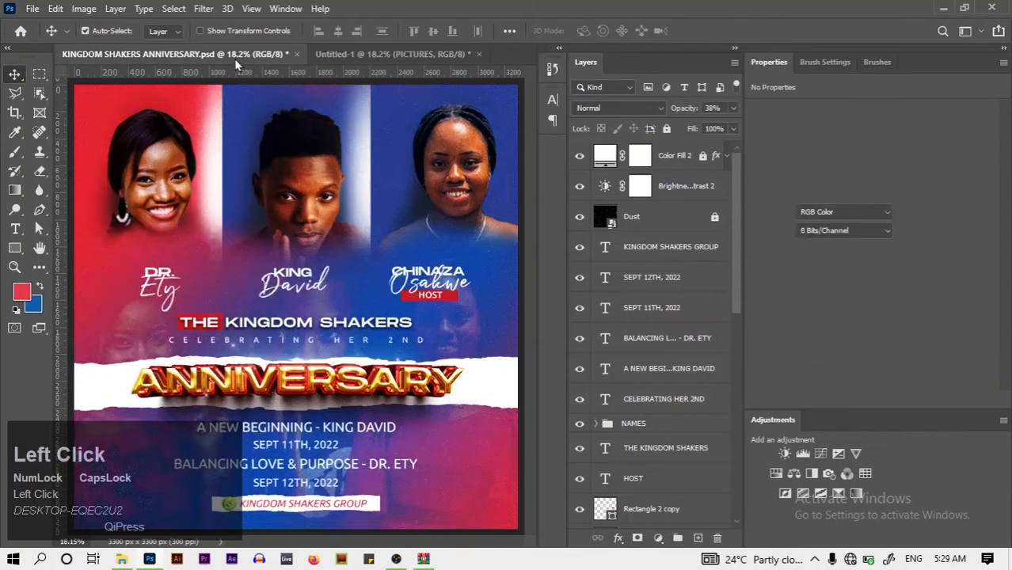
left_click(409, 60)
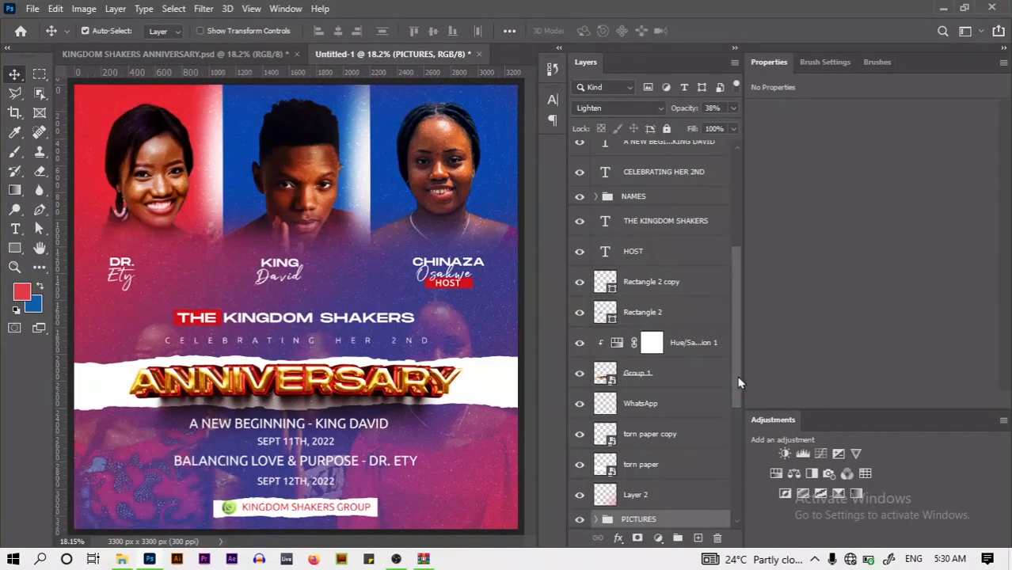
Drop the PICTURES group's opacity to 21% and check it against the original flyer
left_click_drag(740, 383, 677, 389)
left_click(679, 379)
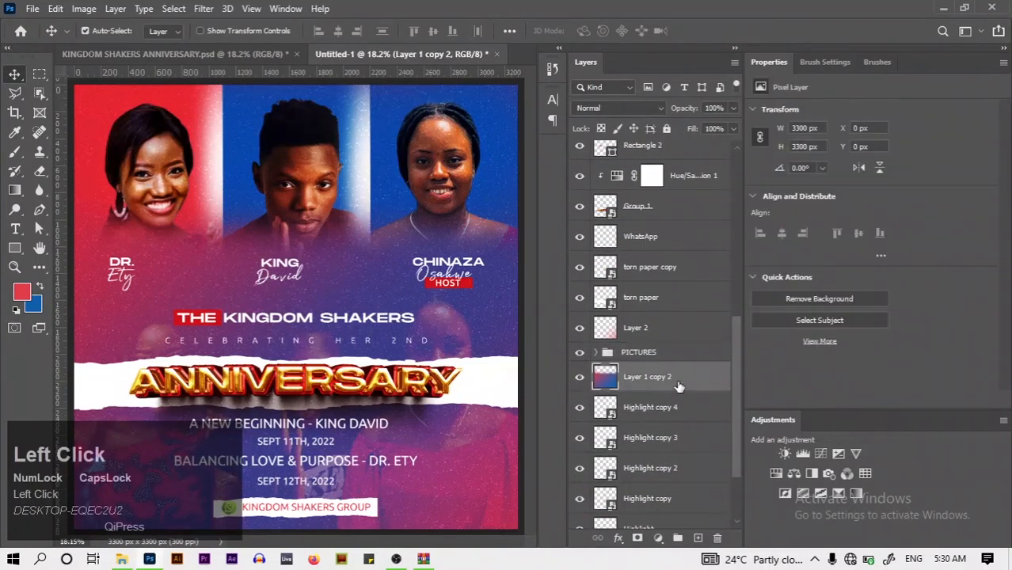
left_click(665, 352)
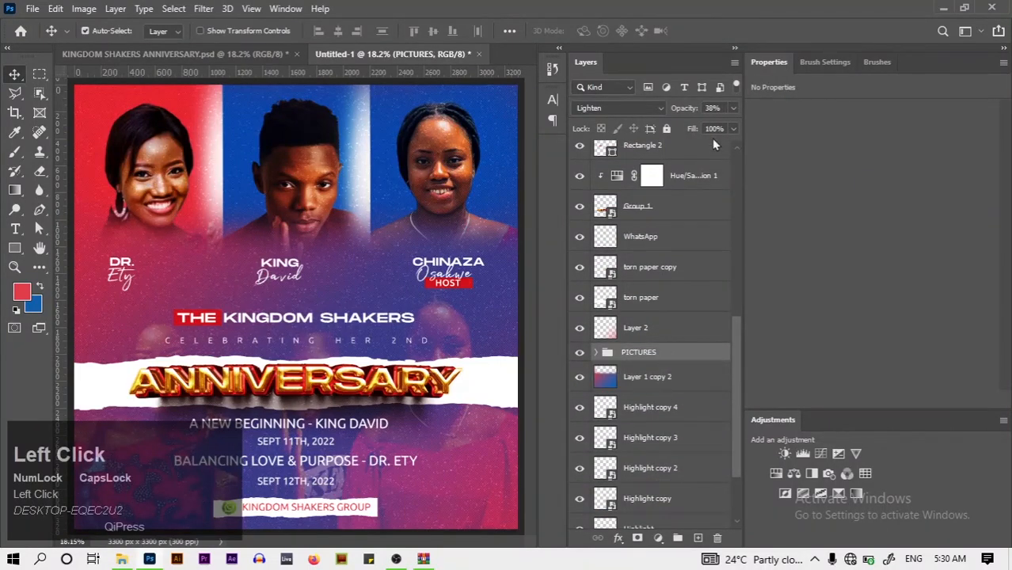
left_click(733, 108)
left_click_drag(689, 128, 693, 130)
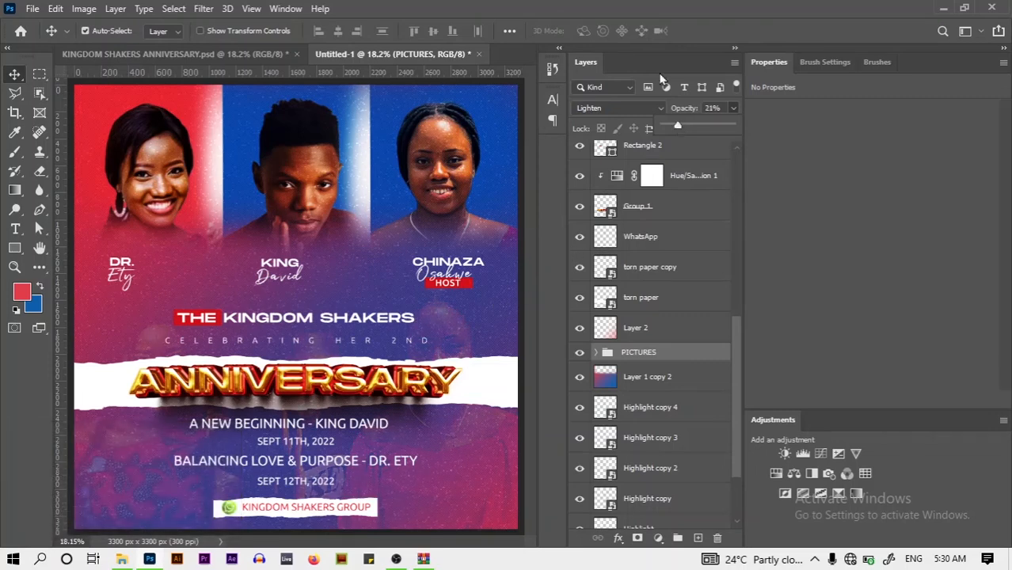
left_click(171, 55)
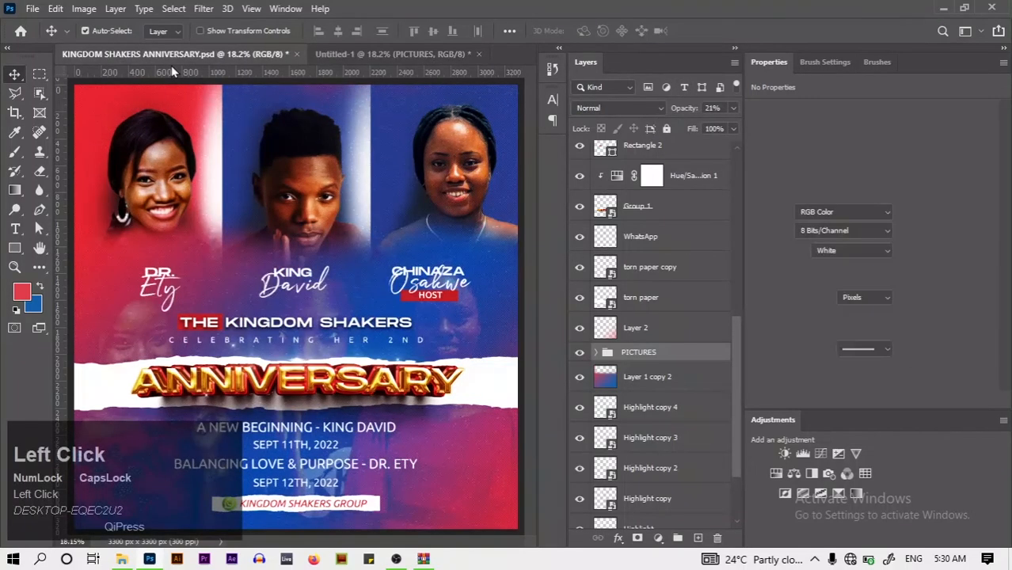
left_click(381, 56)
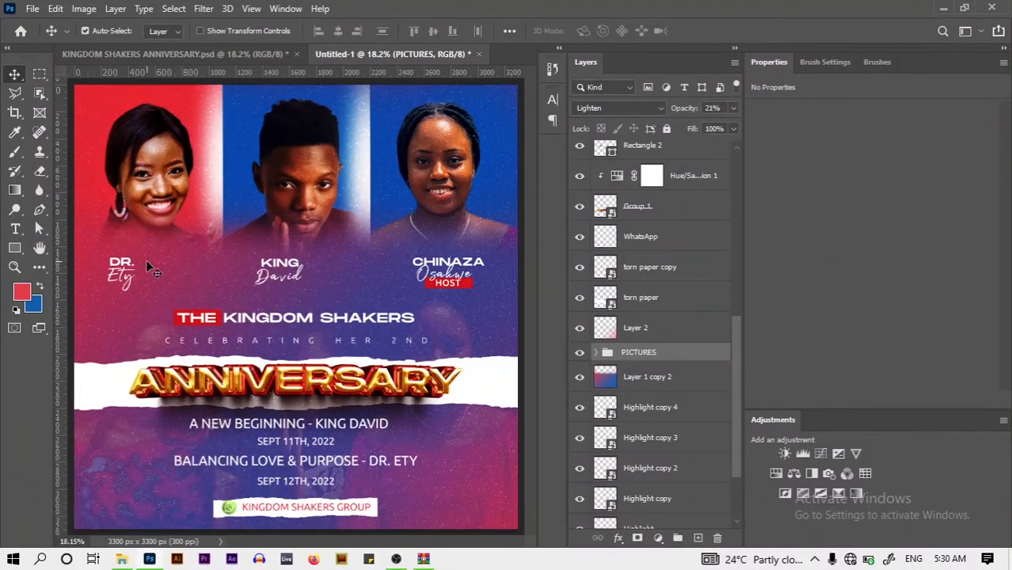
Centre the DR. caption under the left portrait, then select Rectangle 1 copy 2 inside the PICTURES group
mouse_move(126, 267)
left_mouse_down()
mouse_move(143, 266)
mouse_move(132, 282)
left_mouse_up()
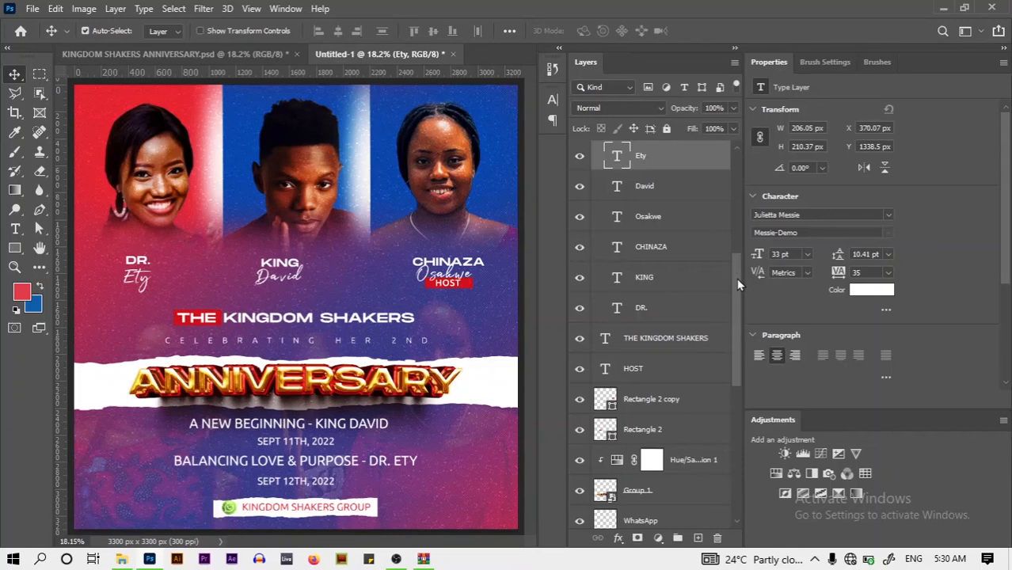
left_click_drag(739, 292, 731, 365)
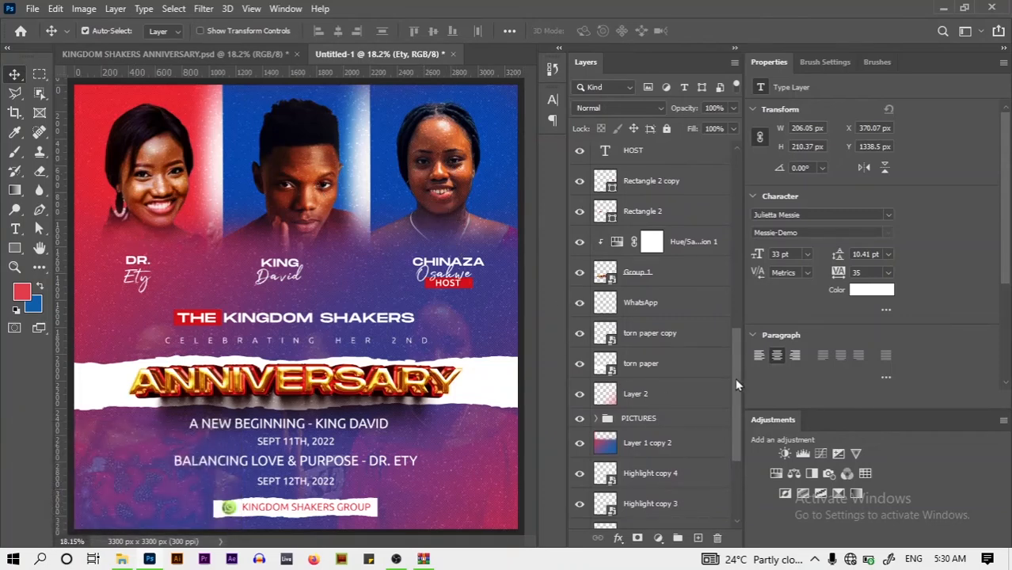
left_click_drag(734, 383, 620, 471)
left_click(597, 459)
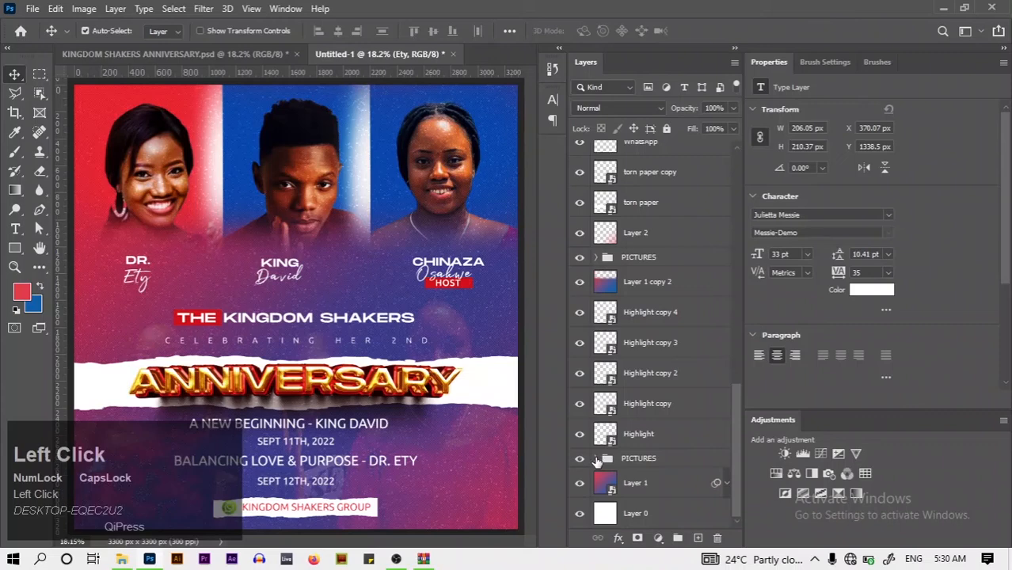
left_click(597, 459)
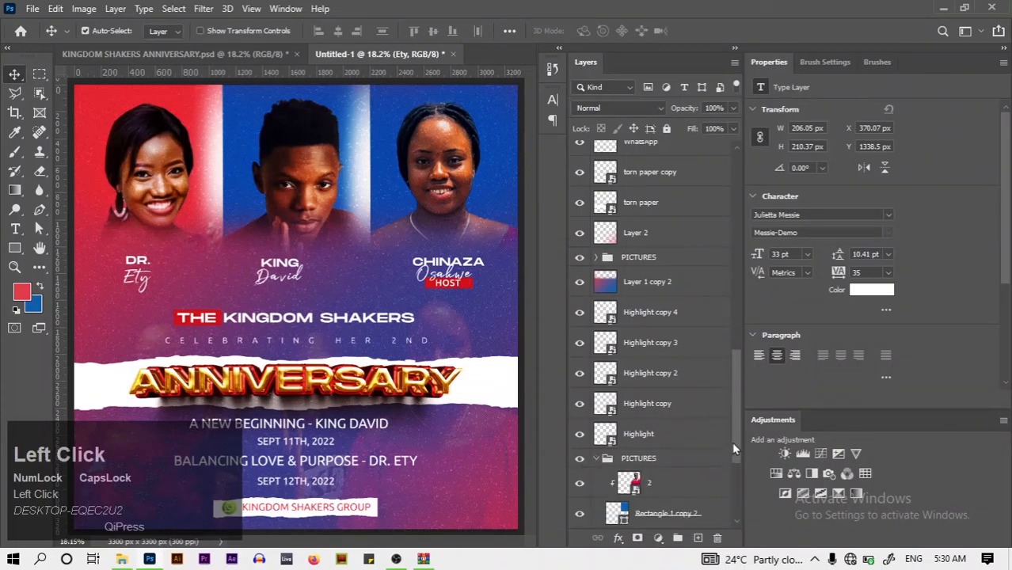
left_click_drag(733, 443, 733, 470)
left_click(705, 420)
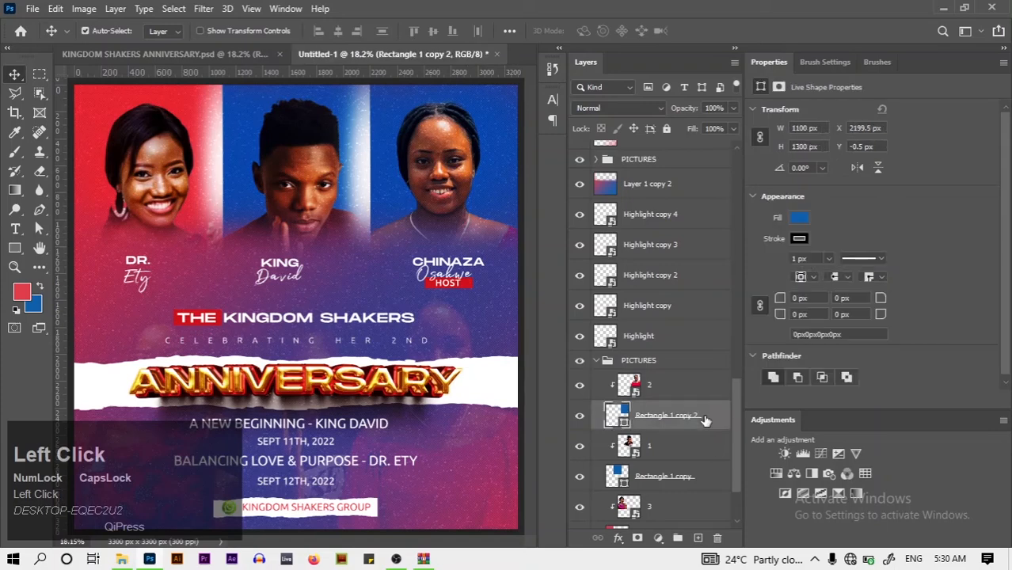
Add a new layer above Rectangle 1 copy 2 and set up a dark red 400 px brush
left_click(698, 538)
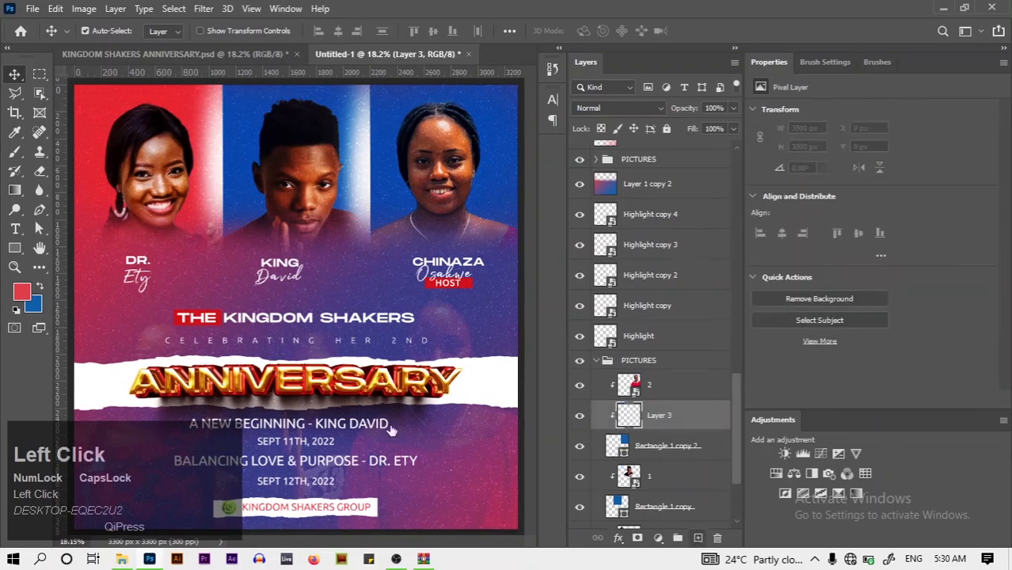
left_click(20, 294)
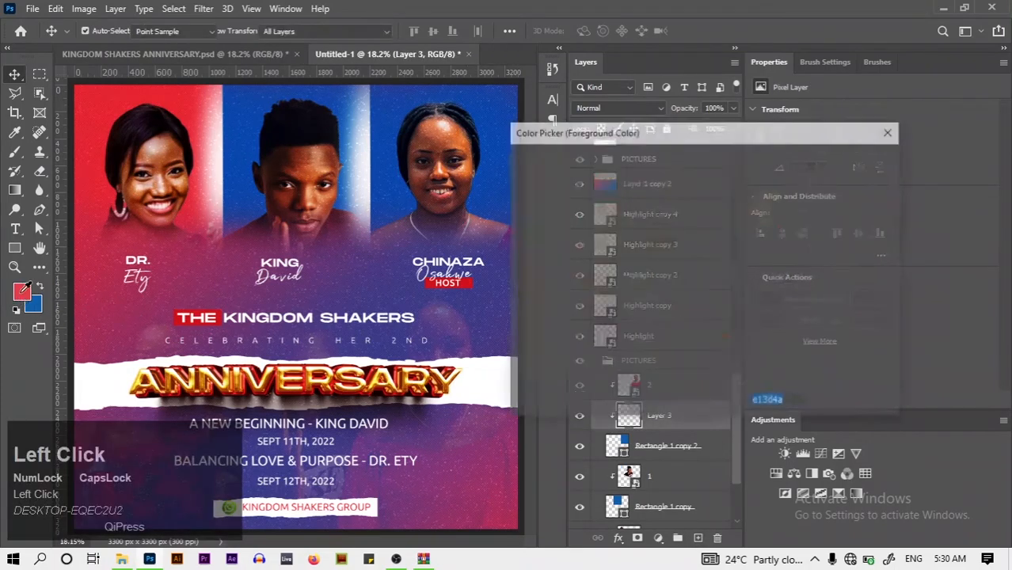
mouse_move(646, 274)
left_mouse_down()
mouse_move(653, 301)
mouse_move(612, 313)
left_mouse_up()
left_click(836, 161)
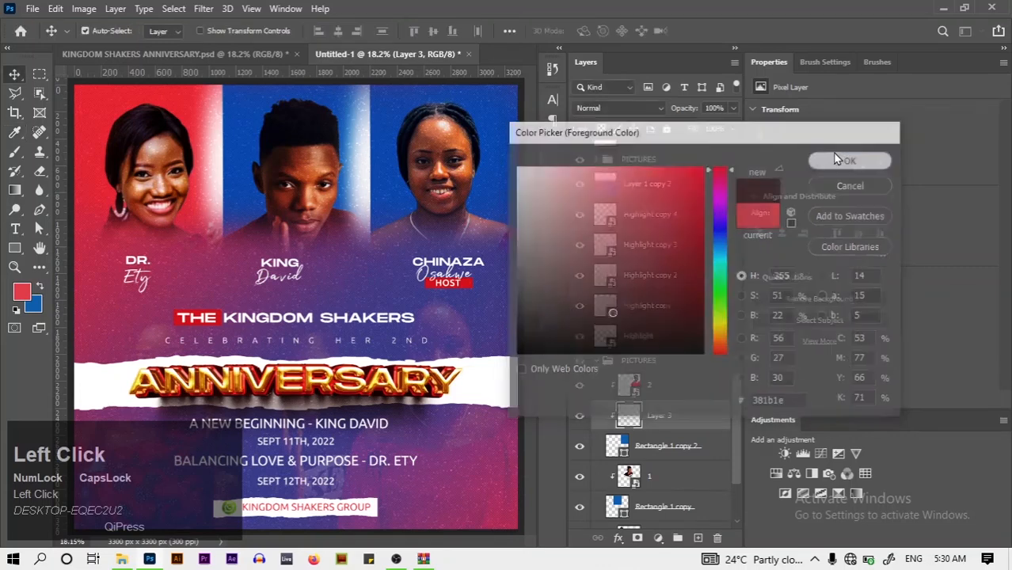
key("b")
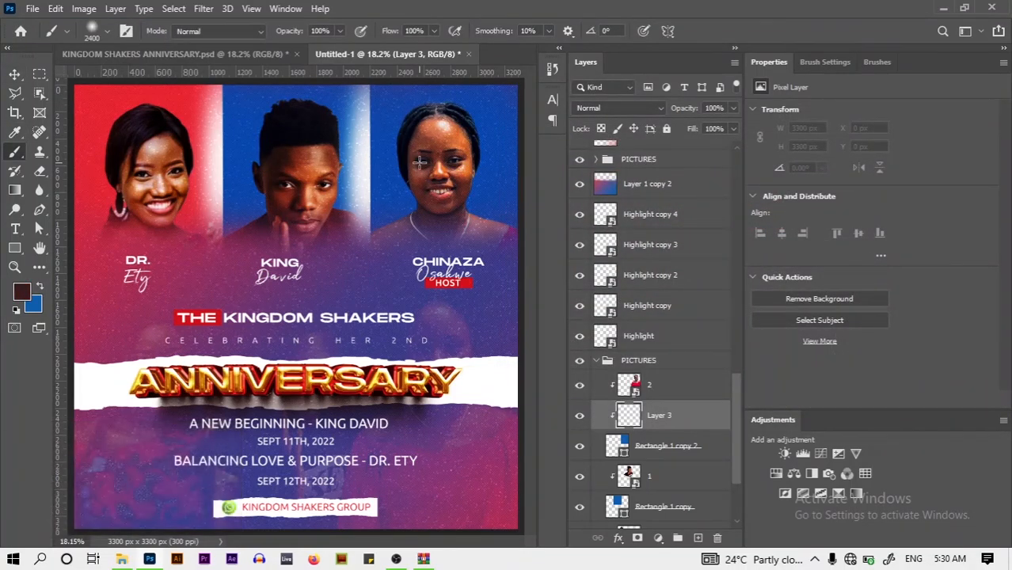
key("bracketleft")
key("bracketleft")
key("bracketleft")
key("bracketleft")
key("bracketleft")
key("bracketleft")
key("bracketleft")
key("bracketleft")
key("bracketleft")
key("bracketleft")
key("bracketleft")
key("bracketleft")
key("bracketleft")
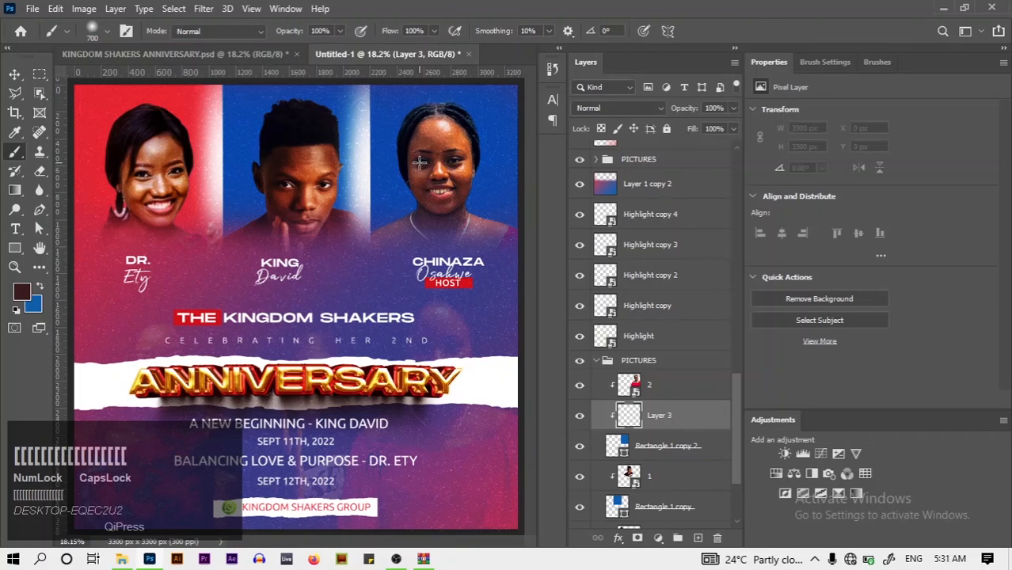
key("bracketleft")
key("bracketleft")
key("bracketleft")
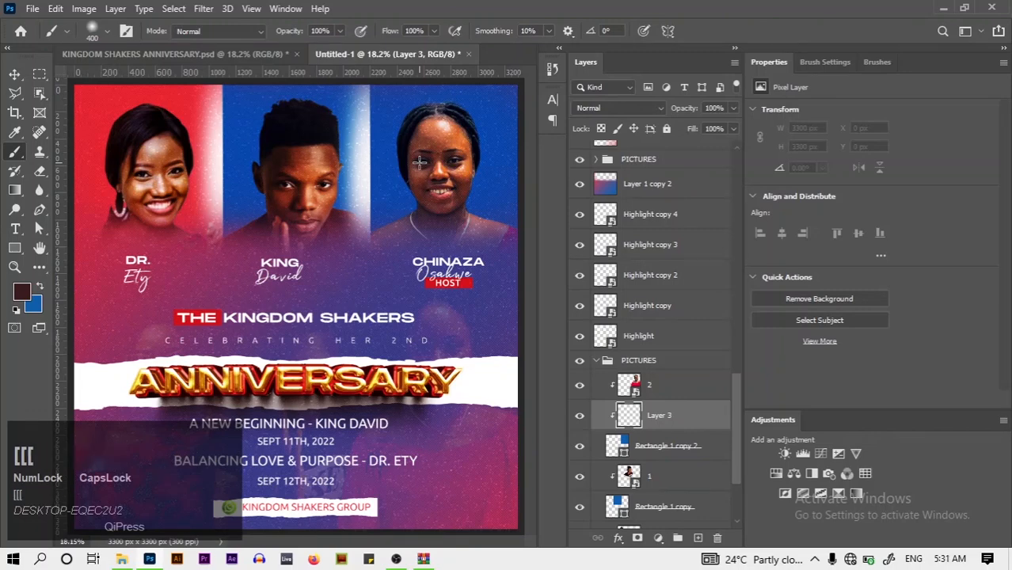
left_click_drag(419, 161, 392, 245)
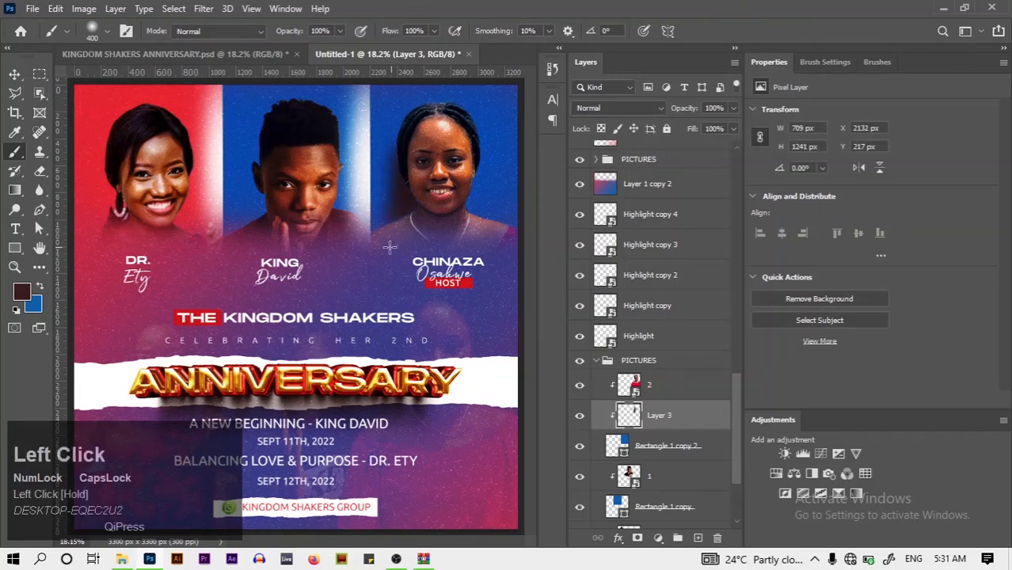
key("ctrl+z")
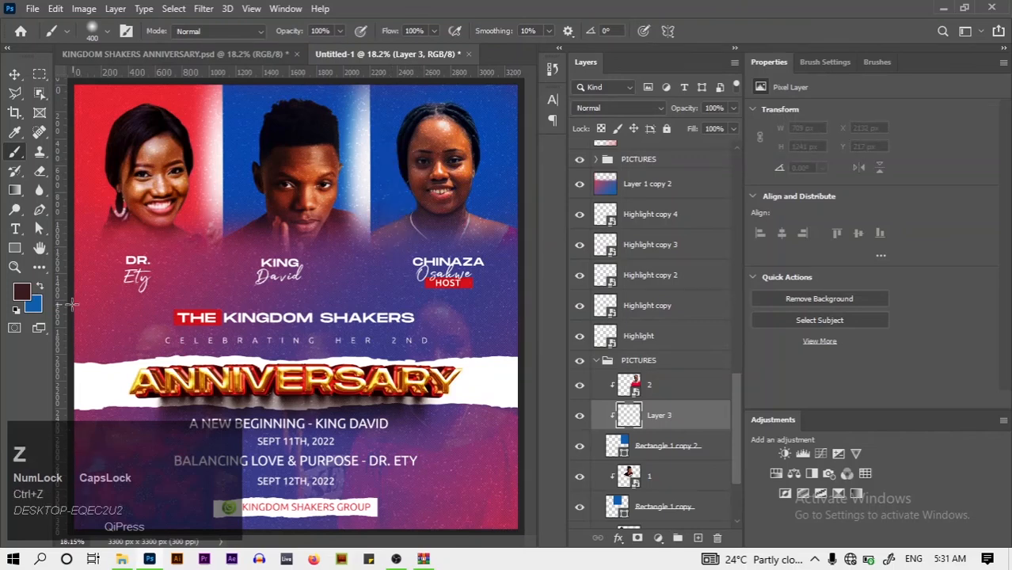
Change the colour to darker red #26080a and paint it behind the right-hand portrait
left_click(21, 292)
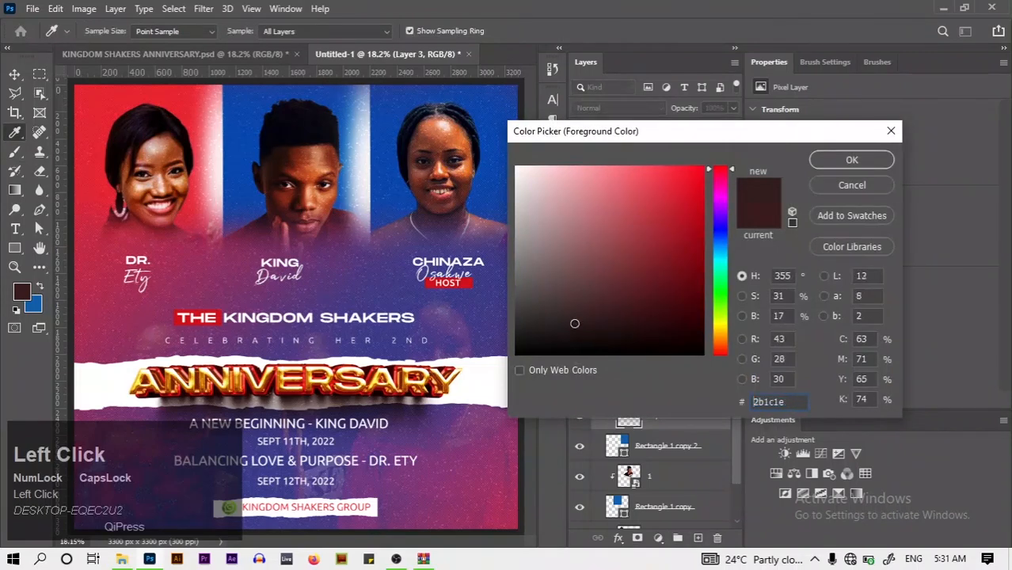
left_click_drag(575, 323, 574, 323)
left_click_drag(669, 319, 666, 327)
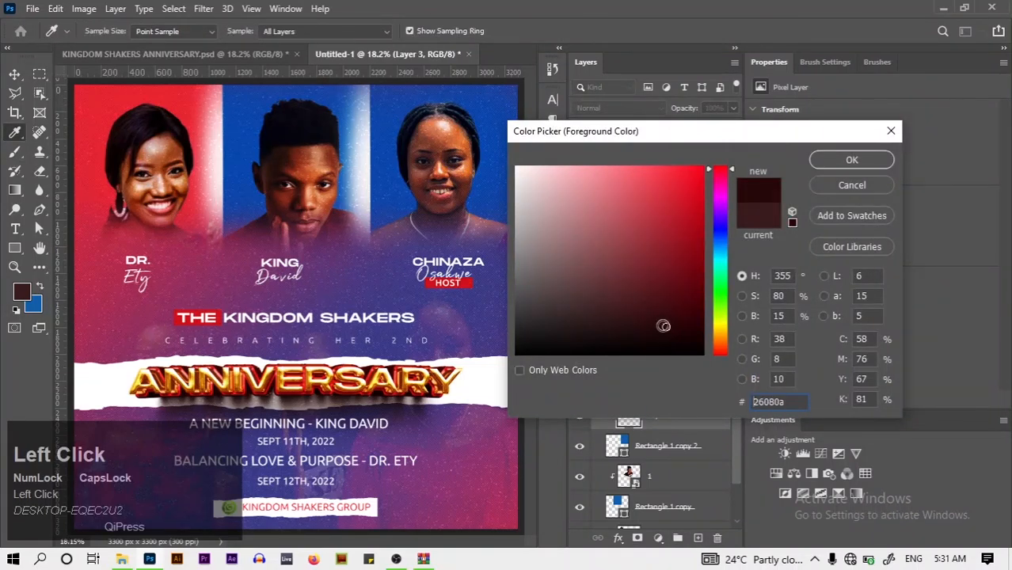
left_click(845, 161)
mouse_move(388, 225)
left_mouse_down()
mouse_move(431, 179)
mouse_move(423, 141)
mouse_move(420, 179)
mouse_move(397, 193)
left_mouse_up()
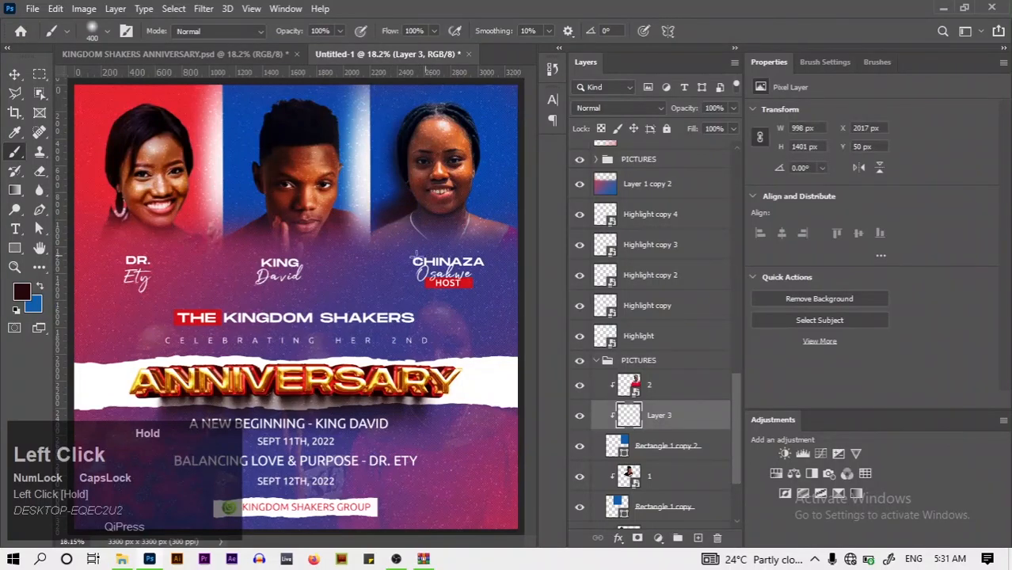
left_click(14, 73)
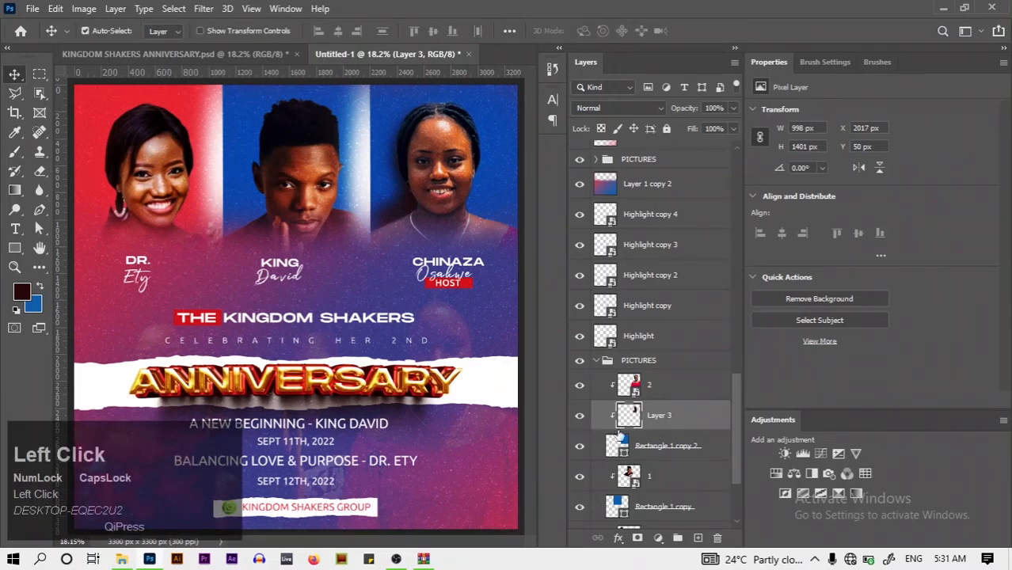
left_click_drag(730, 413, 732, 448)
Add Layer 4 and move it below the left portrait's layer
left_click(713, 458)
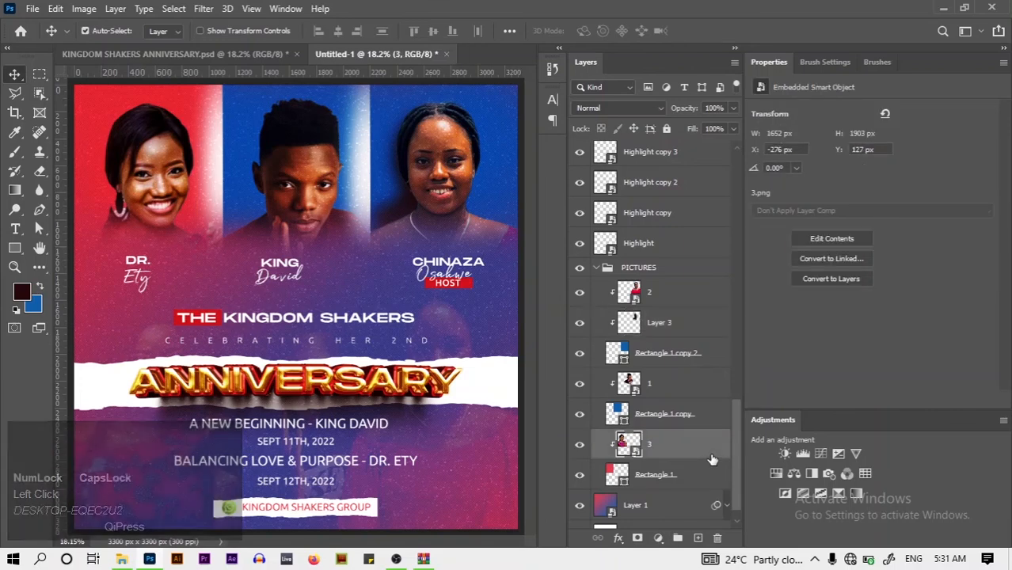
left_click(697, 538)
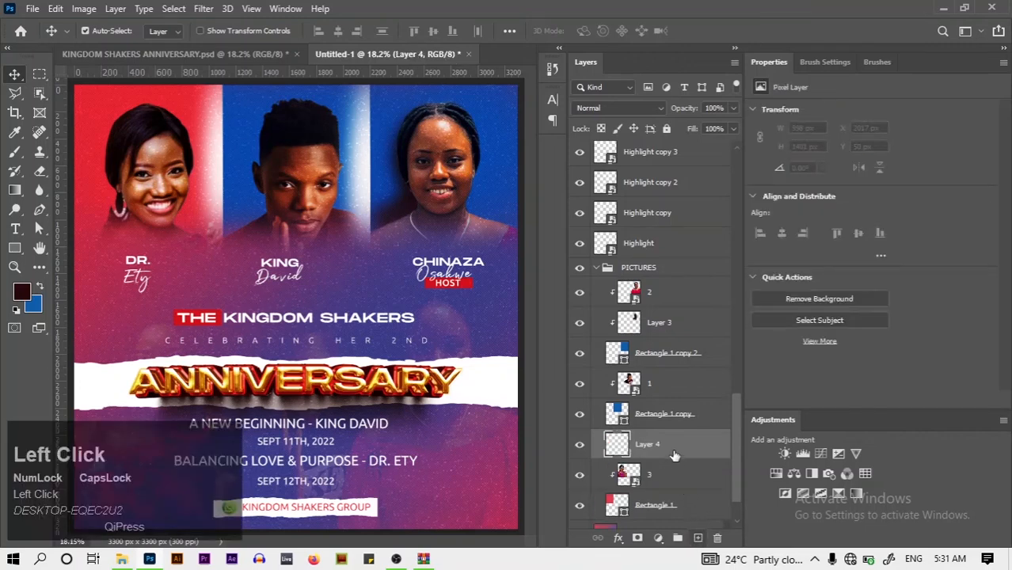
left_click_drag(673, 456, 683, 492)
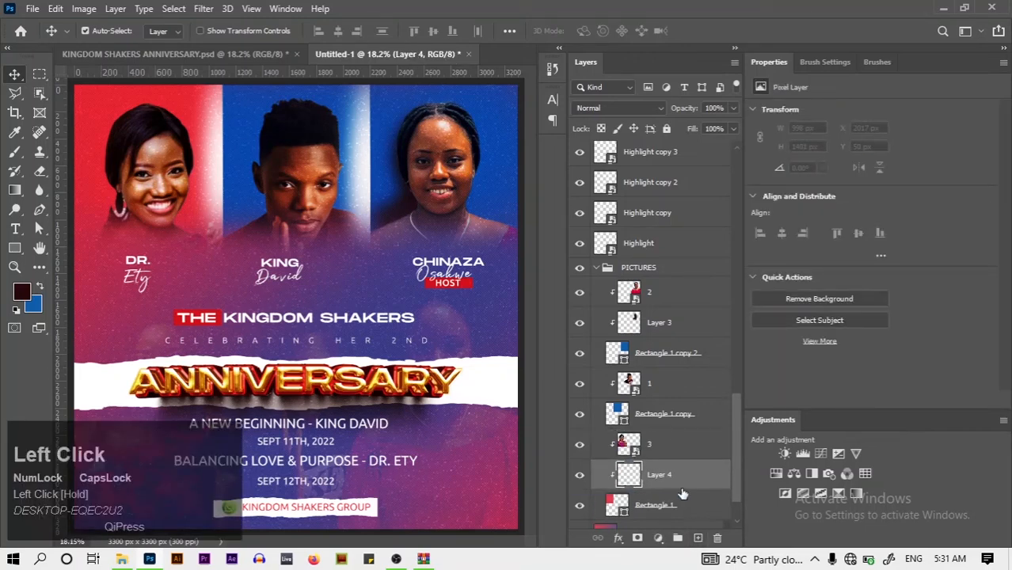
left_click_drag(118, 176, 115, 207)
key("ctrl+z")
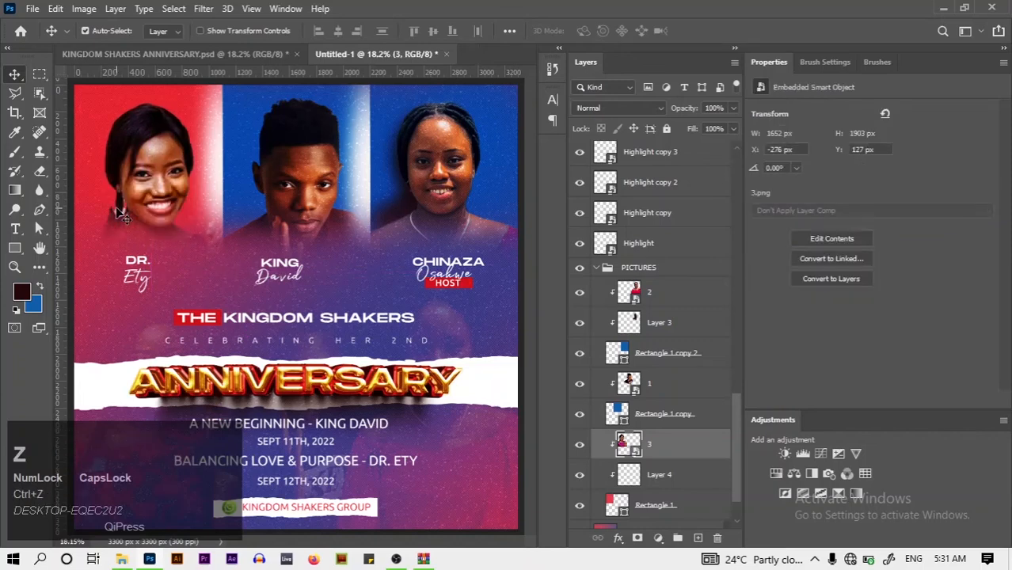
Try painting a dark shadow along the left portrait's hair, then undo the strokes
key("b")
left_click(119, 212)
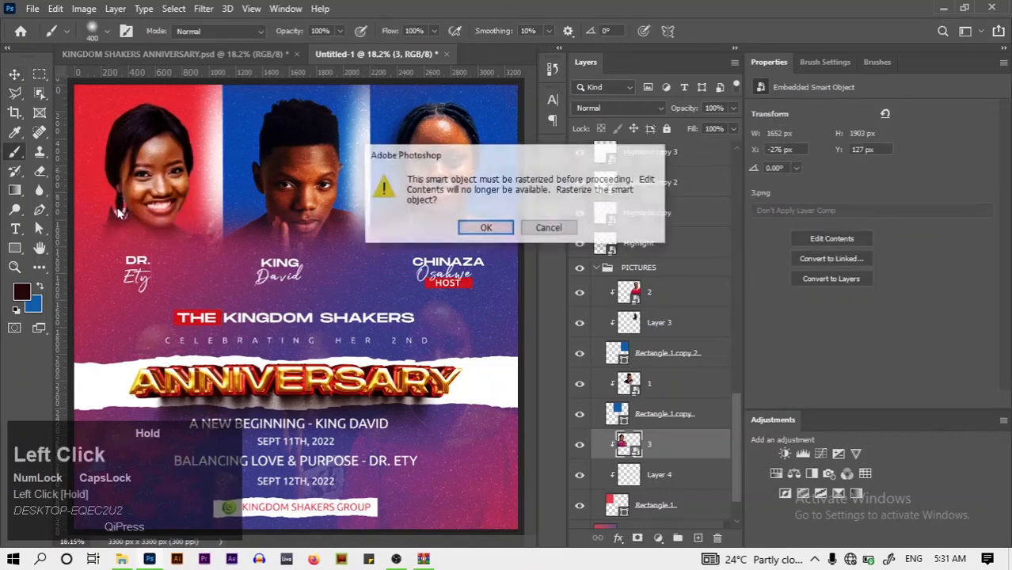
left_click(485, 228)
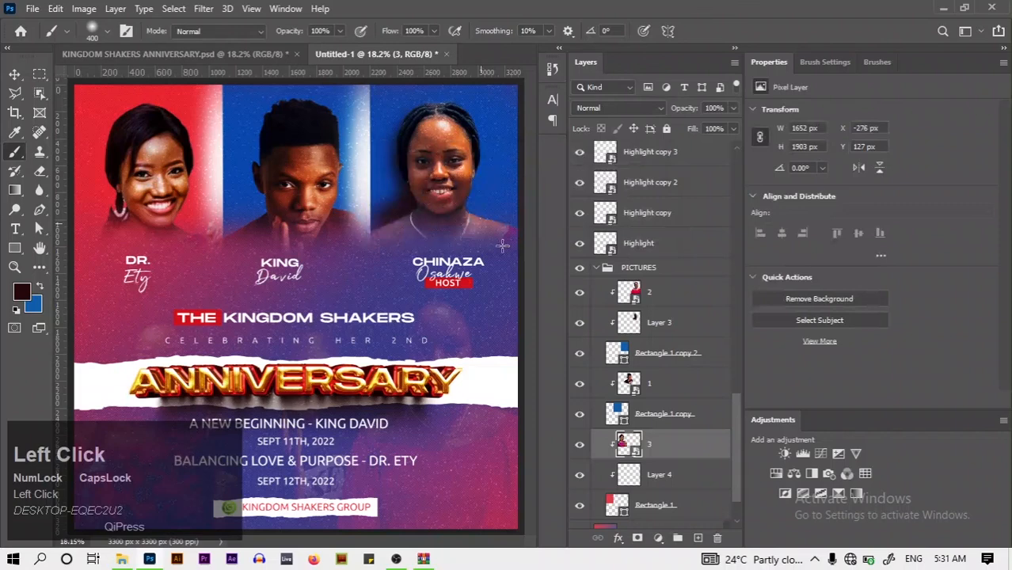
left_click(702, 473)
key("ctrl+z")
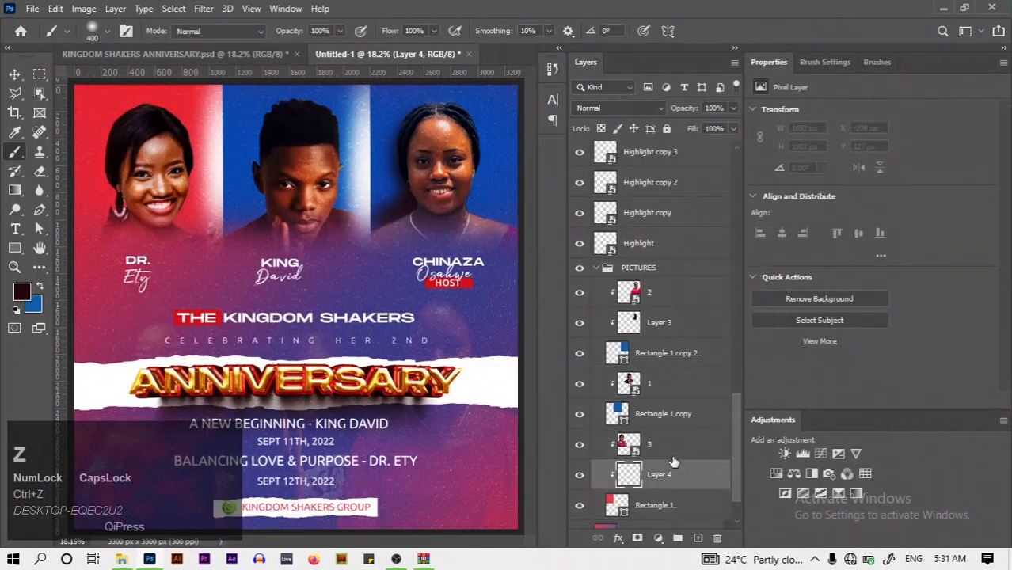
mouse_move(108, 172)
left_mouse_down()
mouse_move(117, 244)
mouse_move(100, 264)
mouse_move(111, 231)
left_mouse_up()
mouse_move(125, 187)
left_mouse_down()
mouse_move(128, 151)
mouse_move(121, 213)
mouse_move(84, 277)
left_mouse_up()
key("ctrl+z")
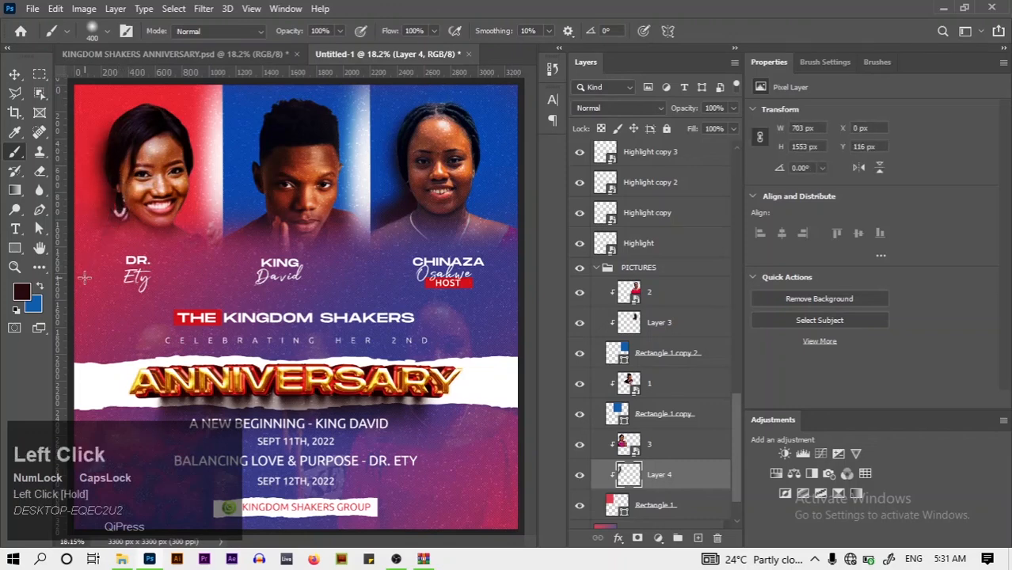
Delete Layer 3 and create a fresh empty layer above Rectangle 1 copy 2
left_click(691, 324)
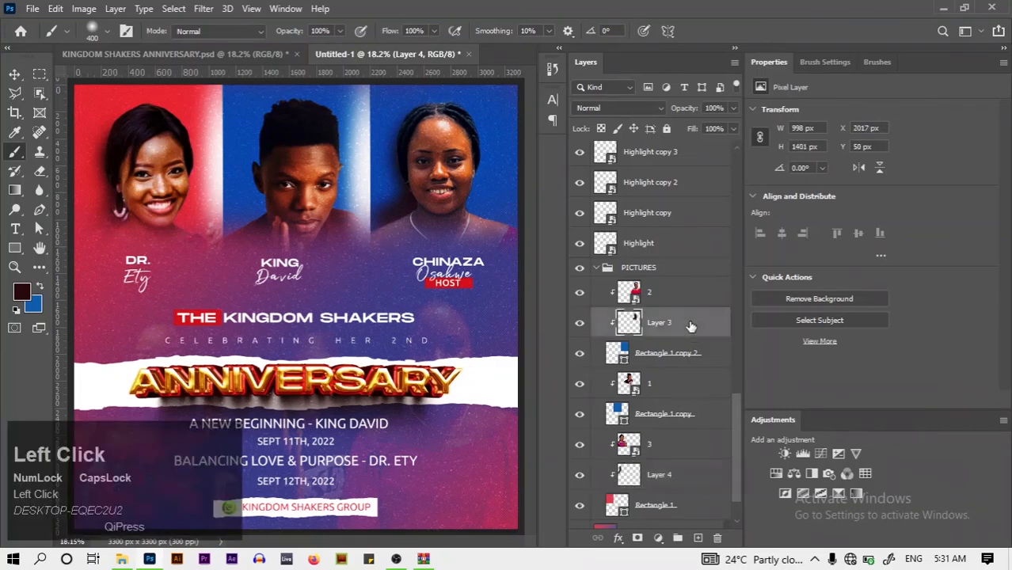
key("Delete")
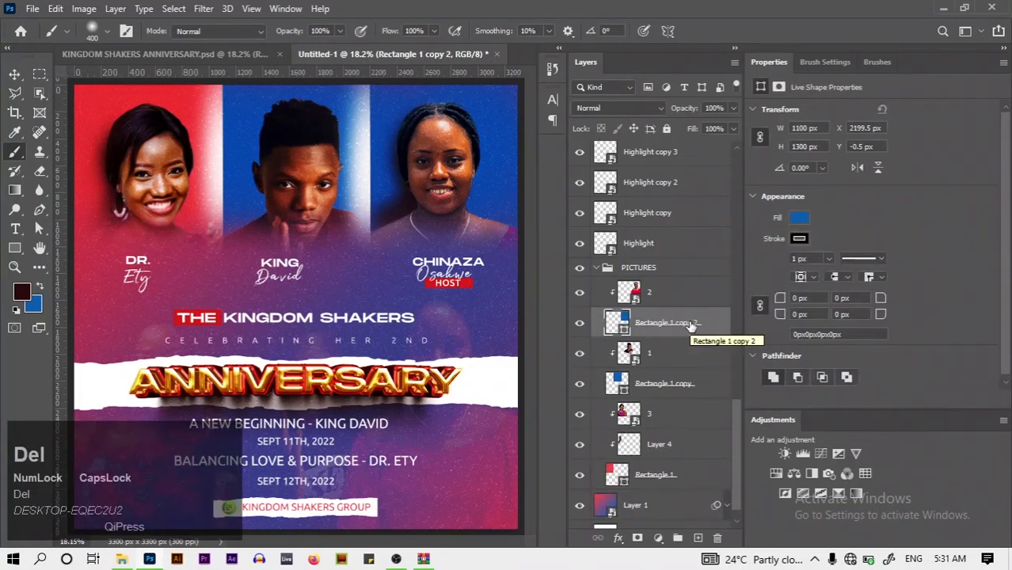
left_click(699, 538)
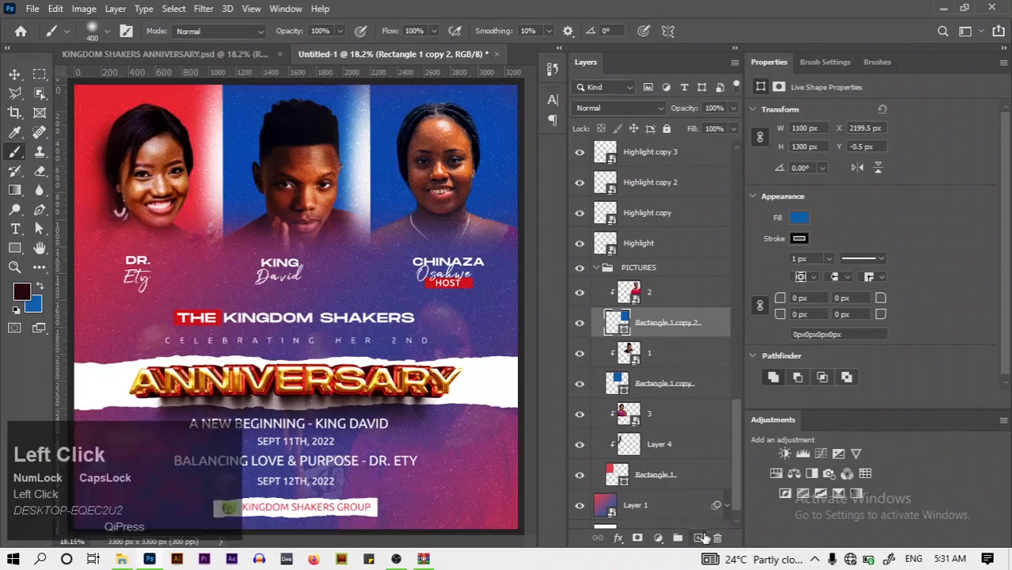
Set the background colour to dark navy #071b2f, undoing a trial stroke
key("b")
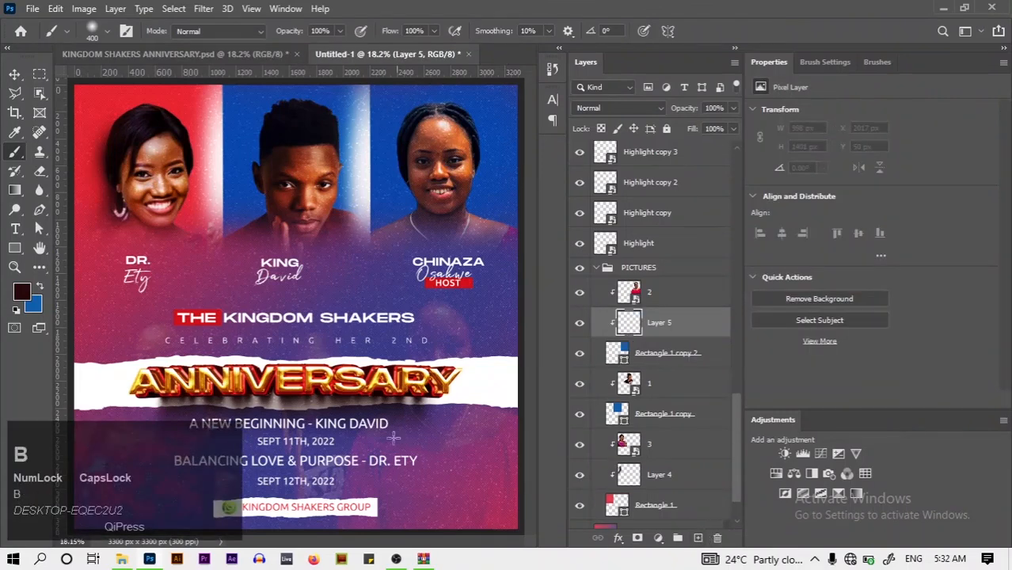
left_click(32, 304)
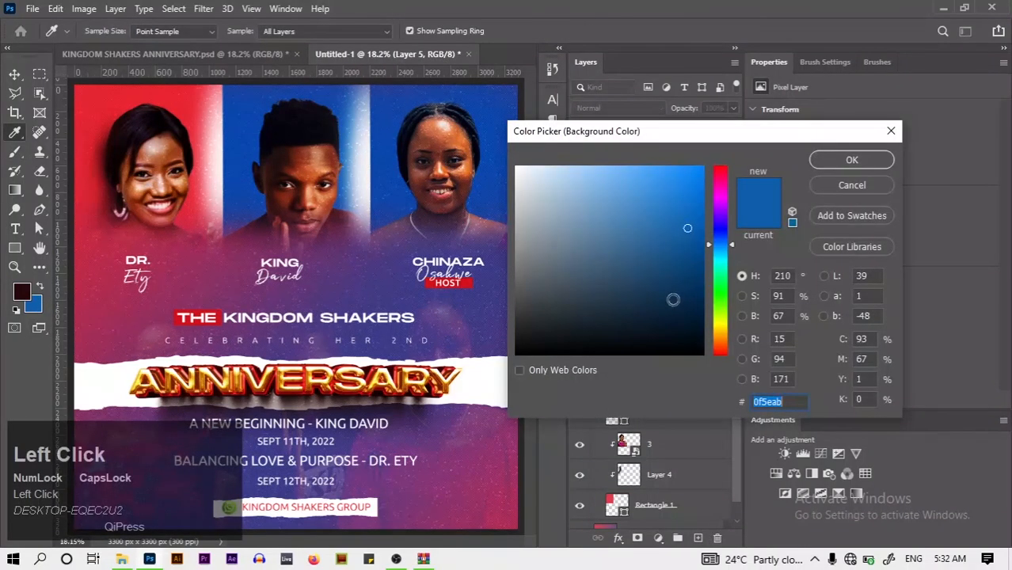
left_click_drag(685, 316, 676, 320)
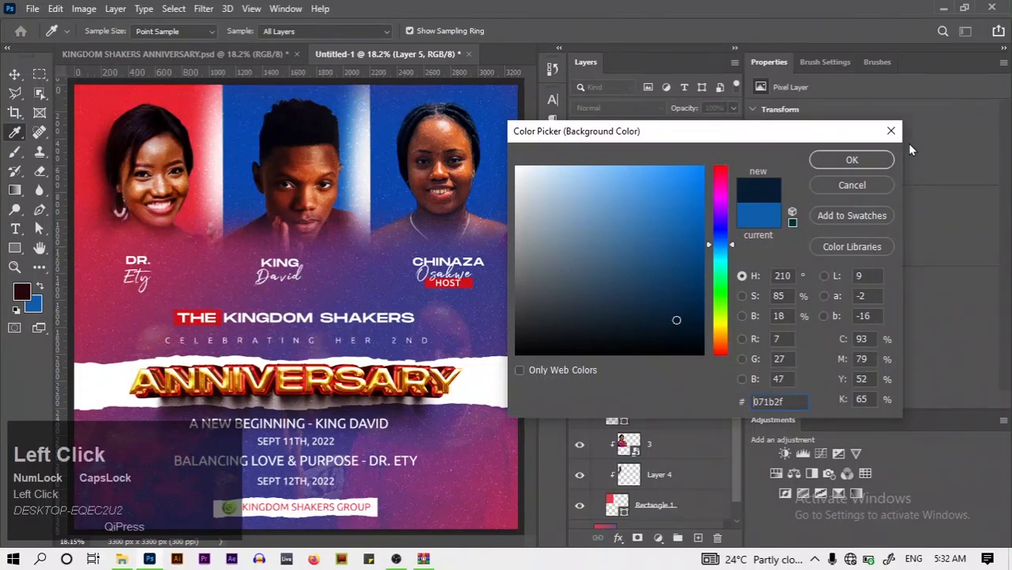
left_click(886, 160)
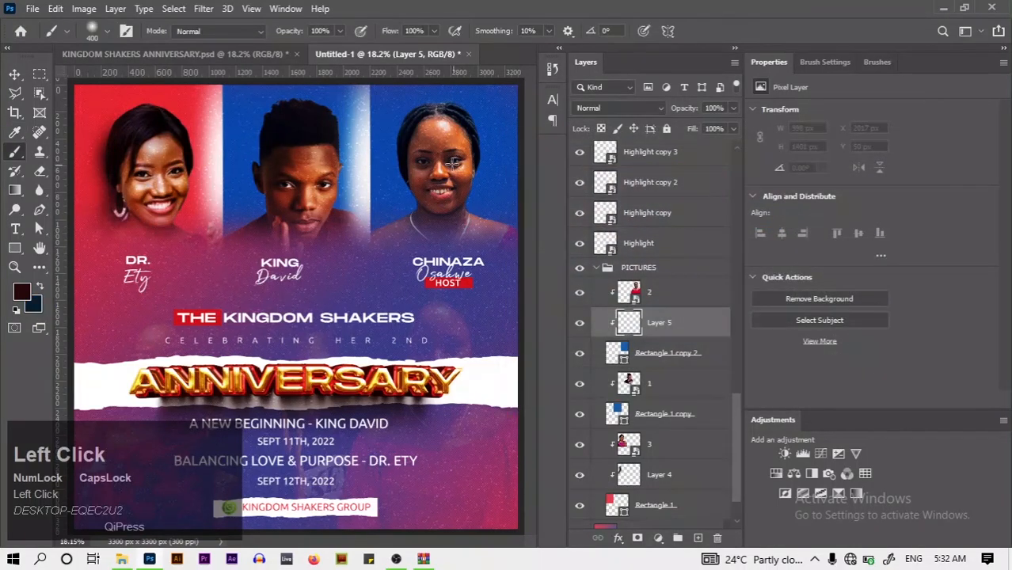
mouse_move(411, 143)
left_mouse_down()
mouse_move(404, 171)
mouse_move(424, 213)
left_mouse_up()
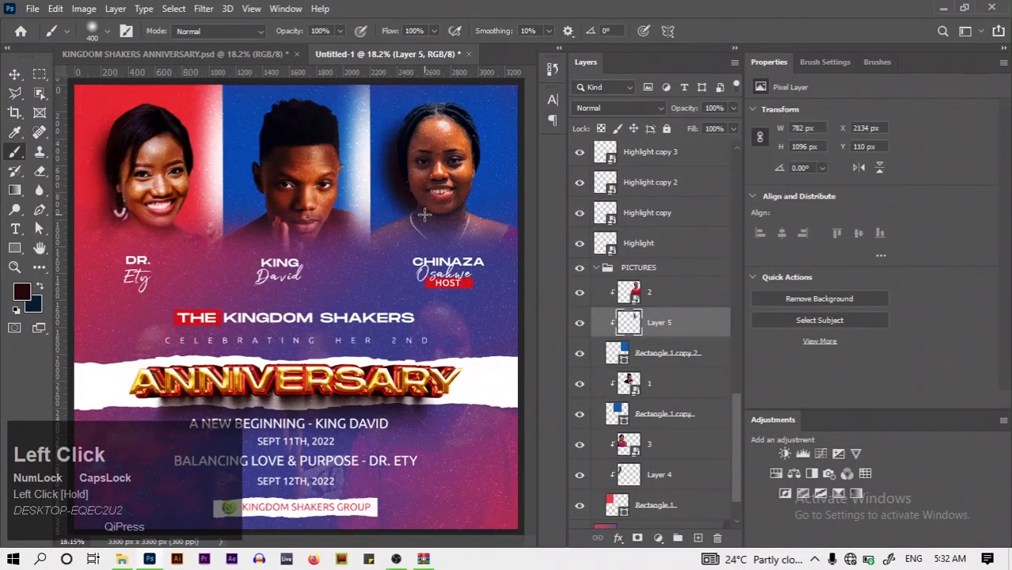
key("ctrl+z")
key("ctrl+z")
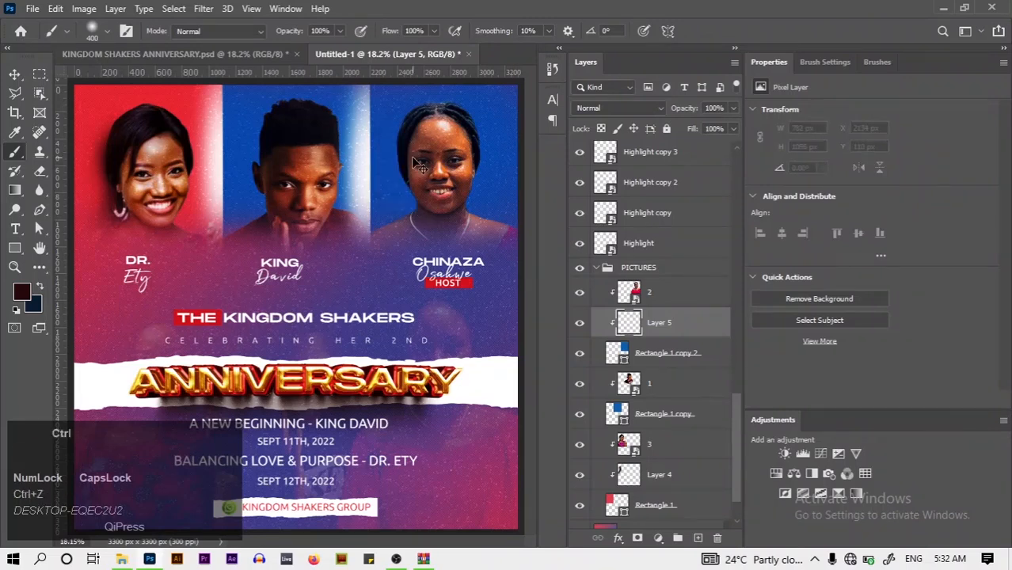
key("ctrl+z")
On a new layer, paint a navy shadow behind the right portrait with a 300 px brush
key("x")
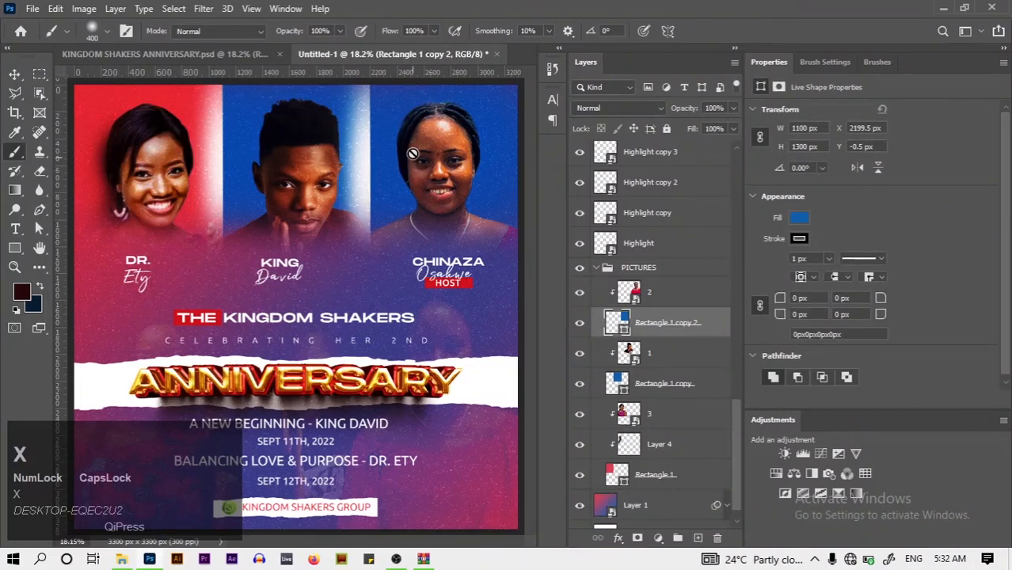
left_click(697, 538)
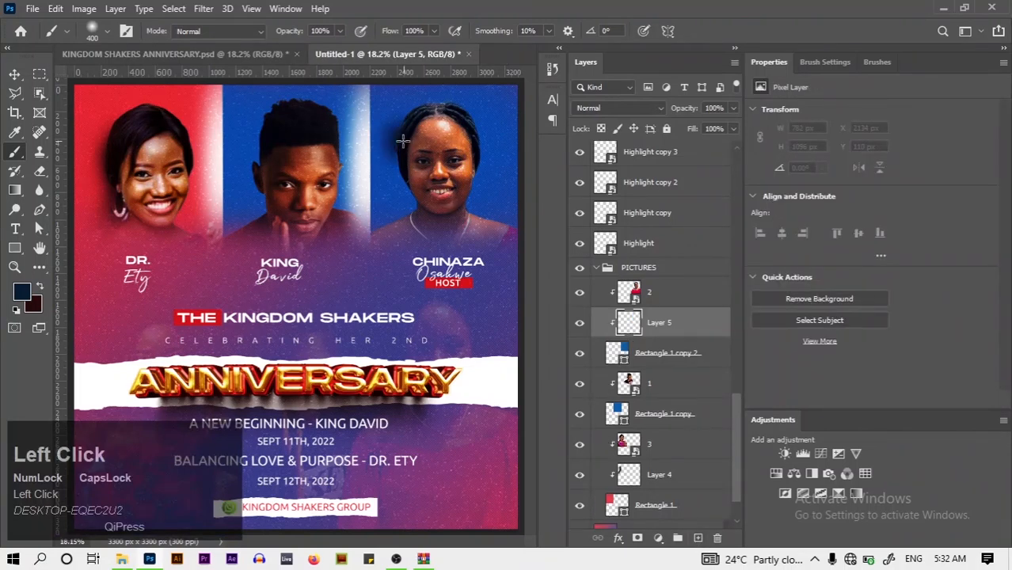
key("ctrl+z")
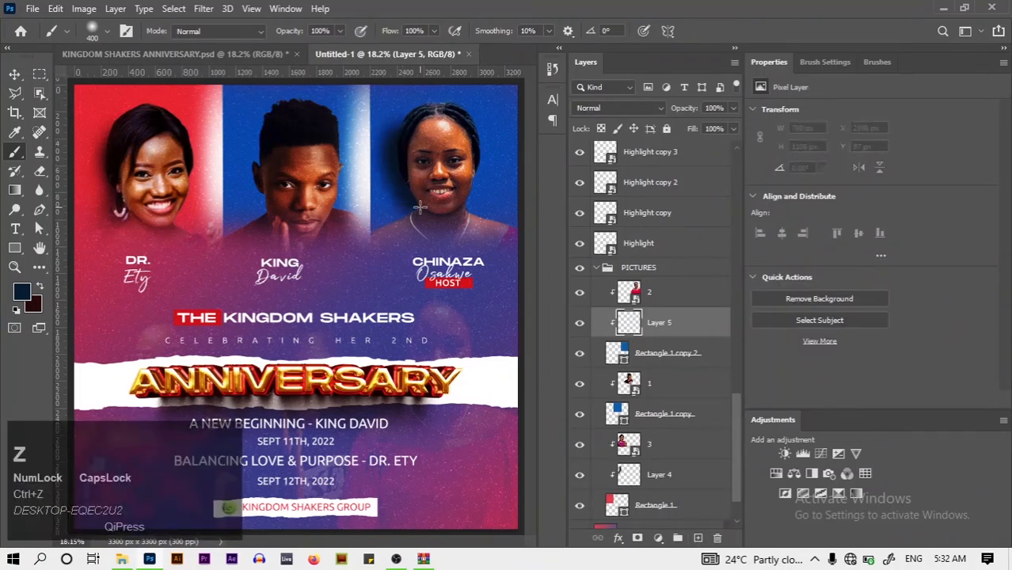
key("bracketleft")
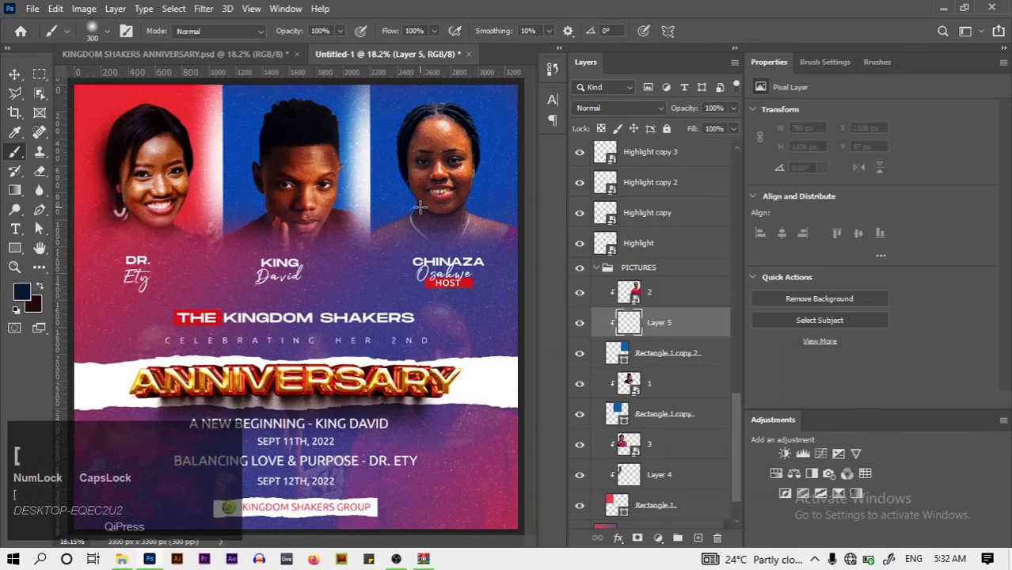
mouse_move(406, 147)
left_mouse_down()
mouse_move(395, 175)
mouse_move(403, 212)
mouse_move(365, 293)
left_mouse_up()
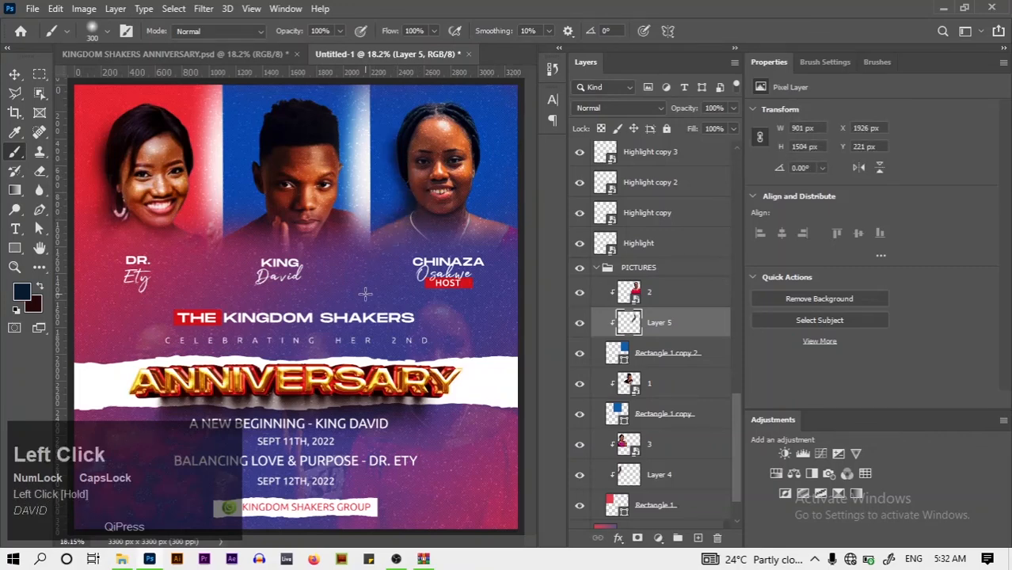
left_click(692, 415)
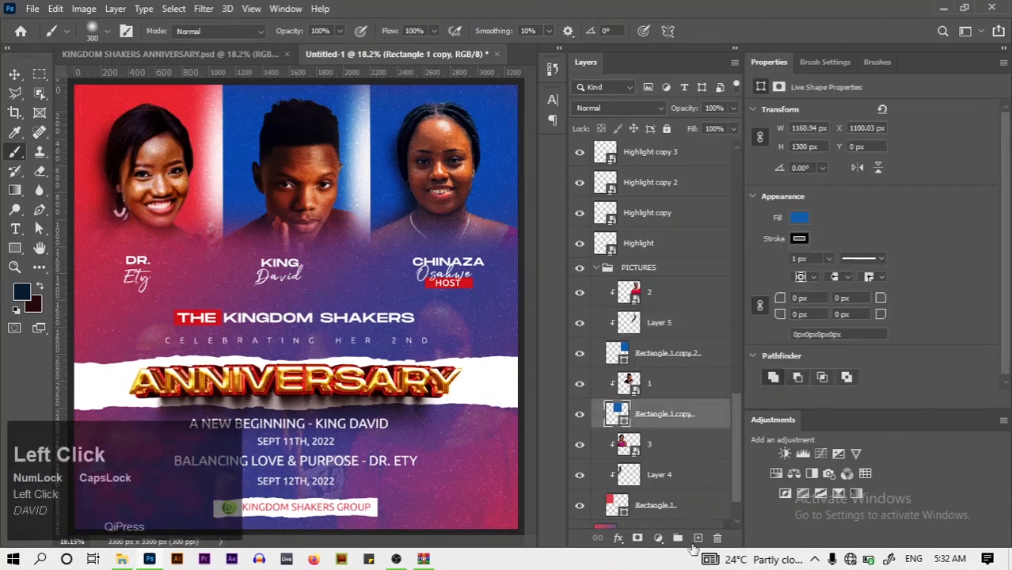
Paint a dark shadow on Layer 6 behind the middle portrait, then compare against the original flyer
left_click(696, 539)
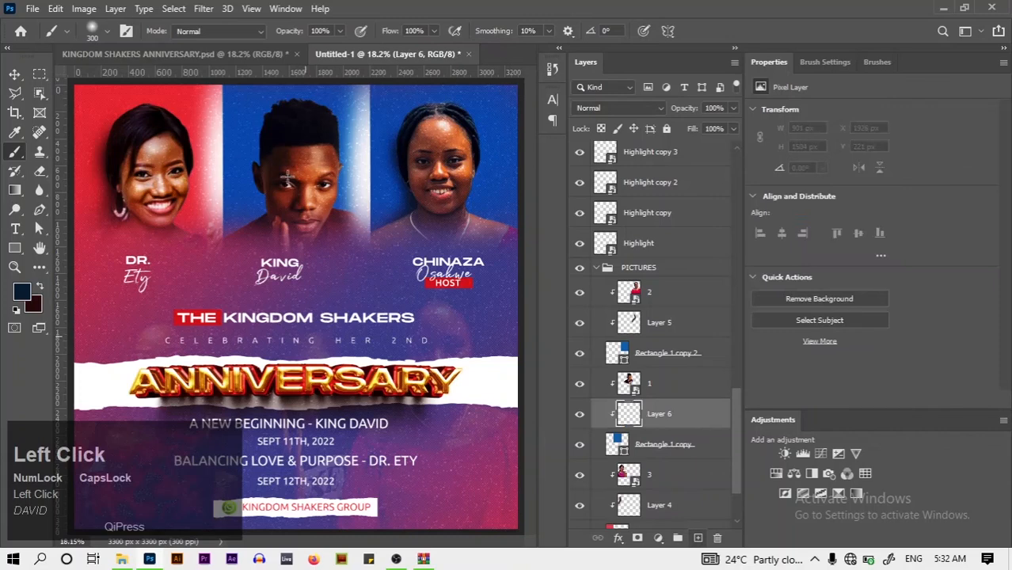
left_click_drag(264, 173, 256, 235)
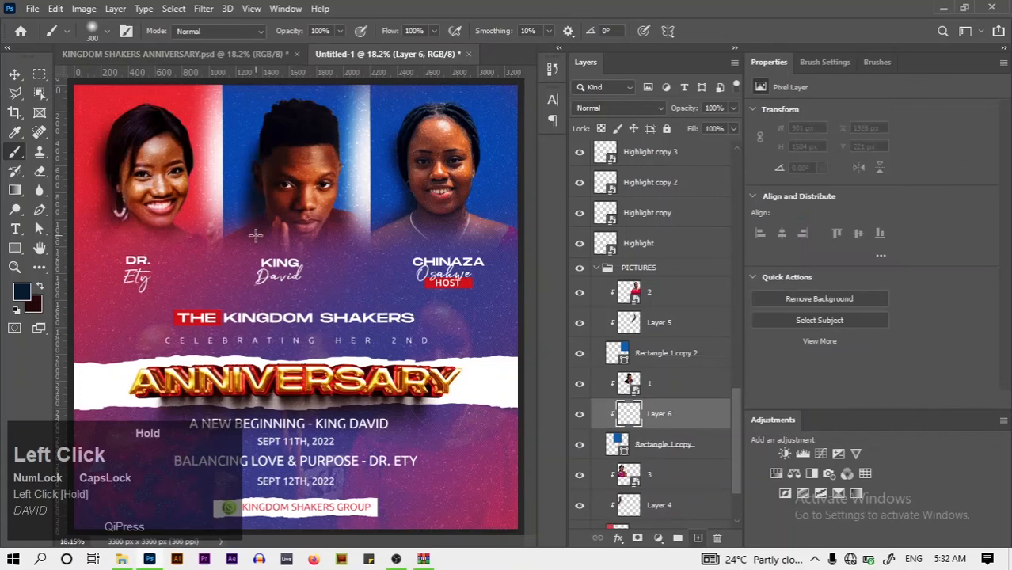
left_click(14, 75)
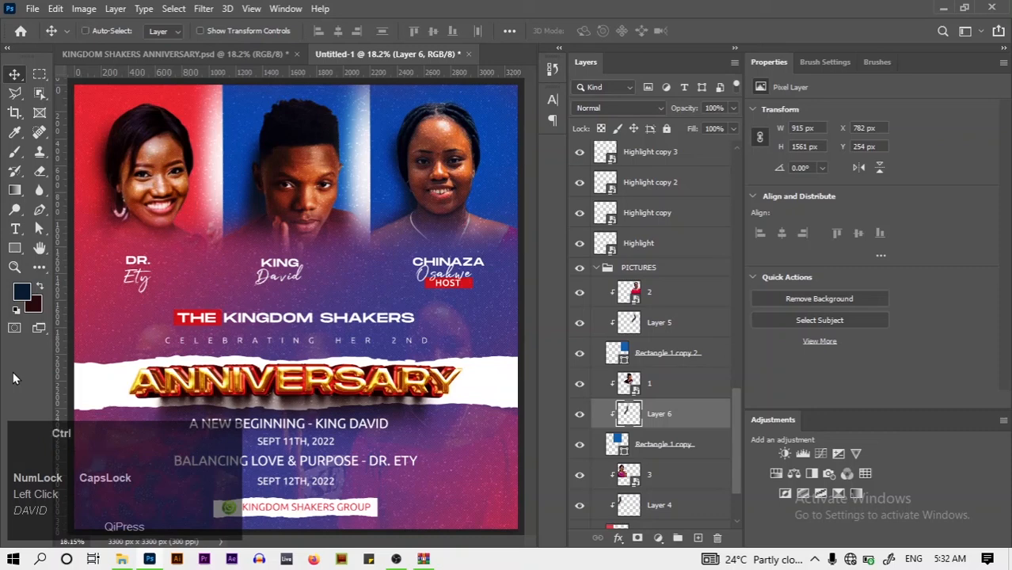
key("ctrl+0")
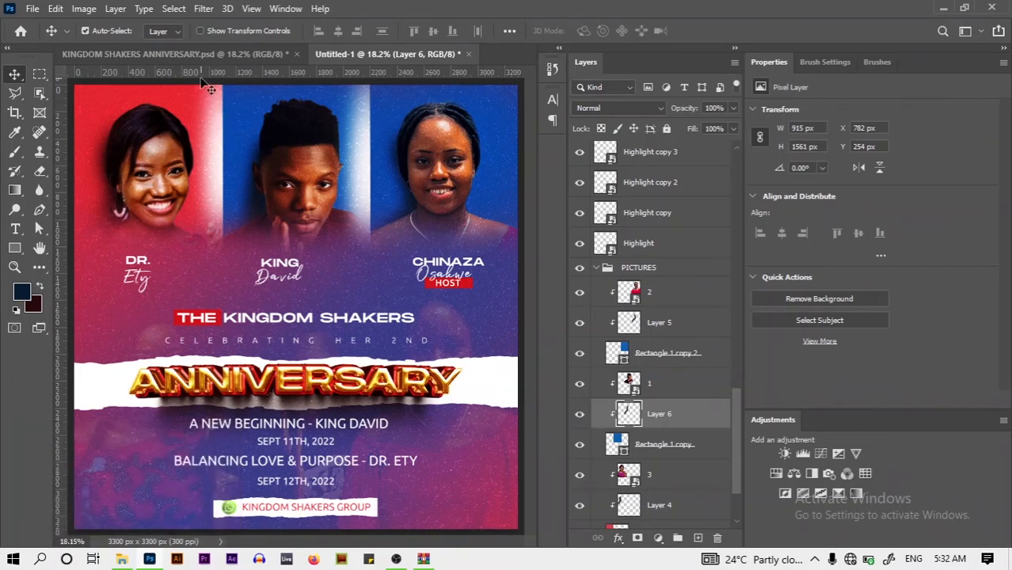
left_click(188, 57)
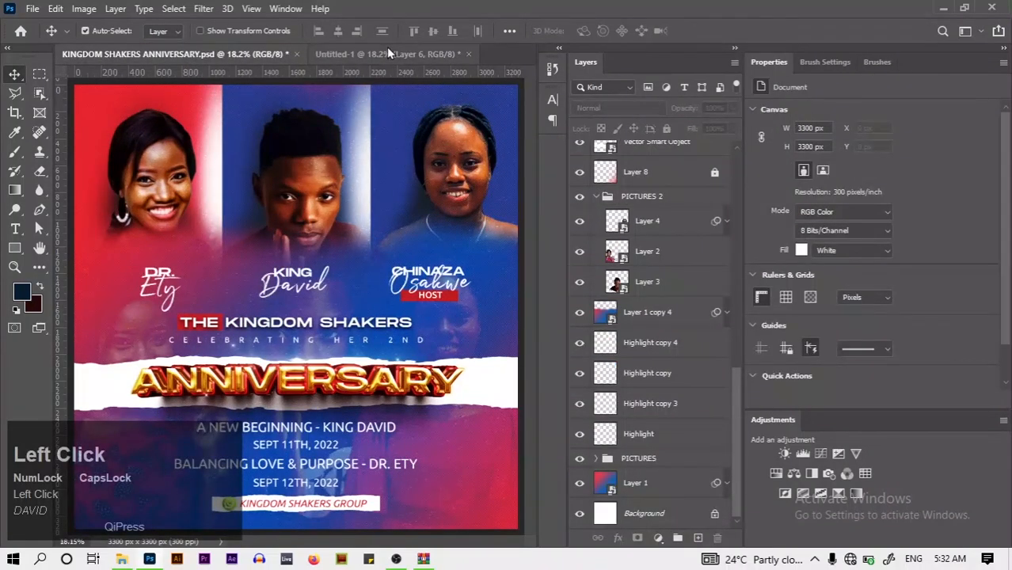
left_click(388, 49)
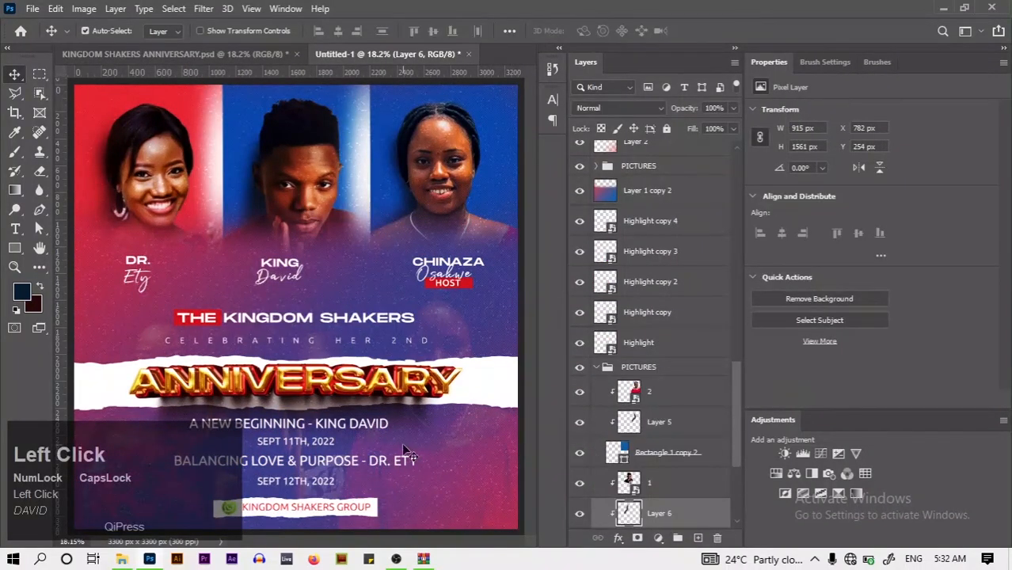